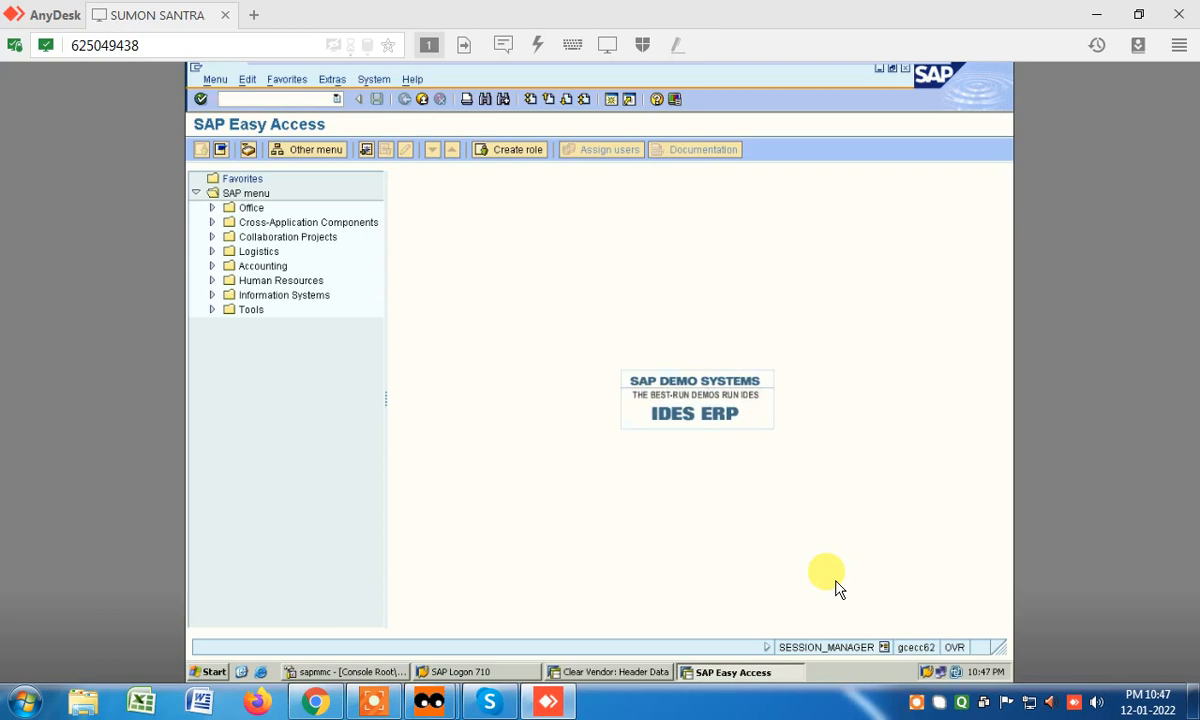
# - Exit the Stox Watch program and return to the AnyDesk remote session
pyautogui.hotkey('alt', 'Tab')
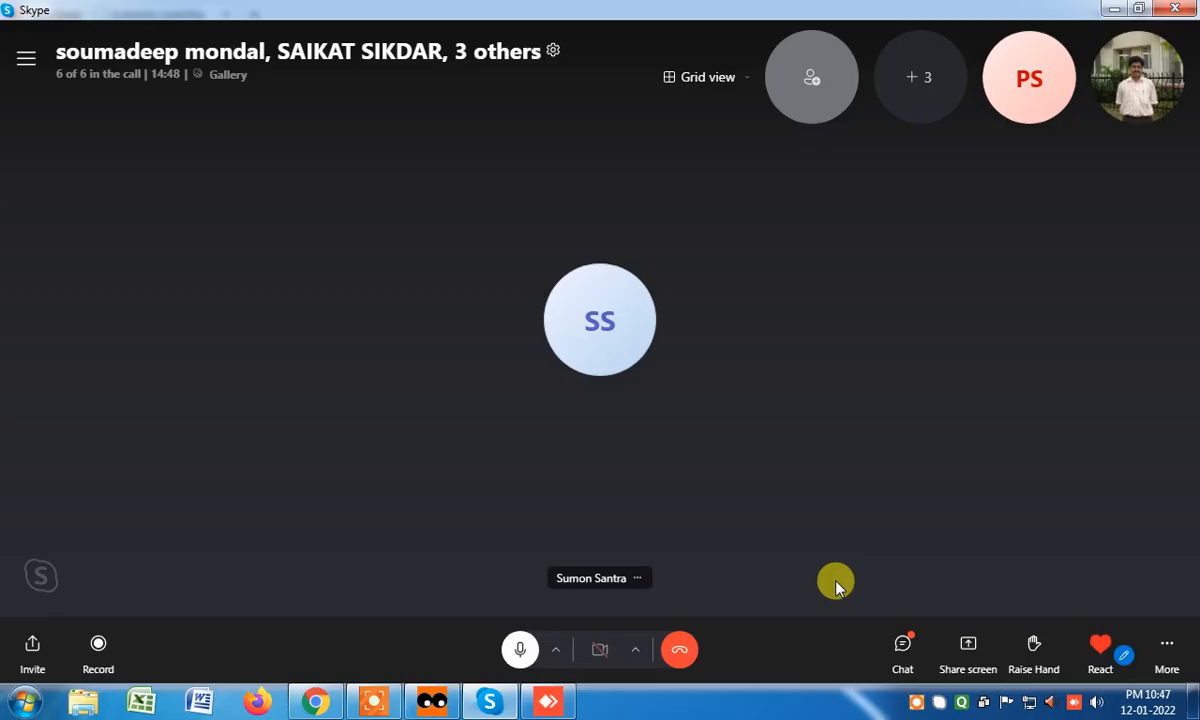
pyautogui.click(432, 701)
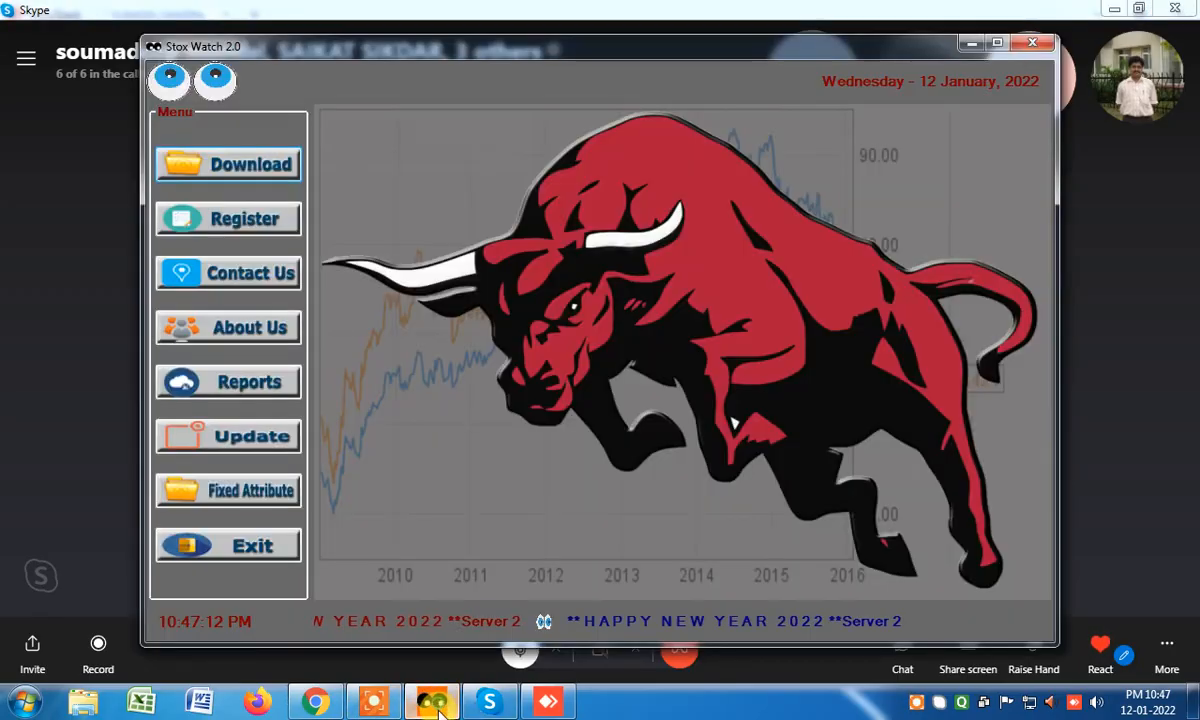
pyautogui.click(242, 556)
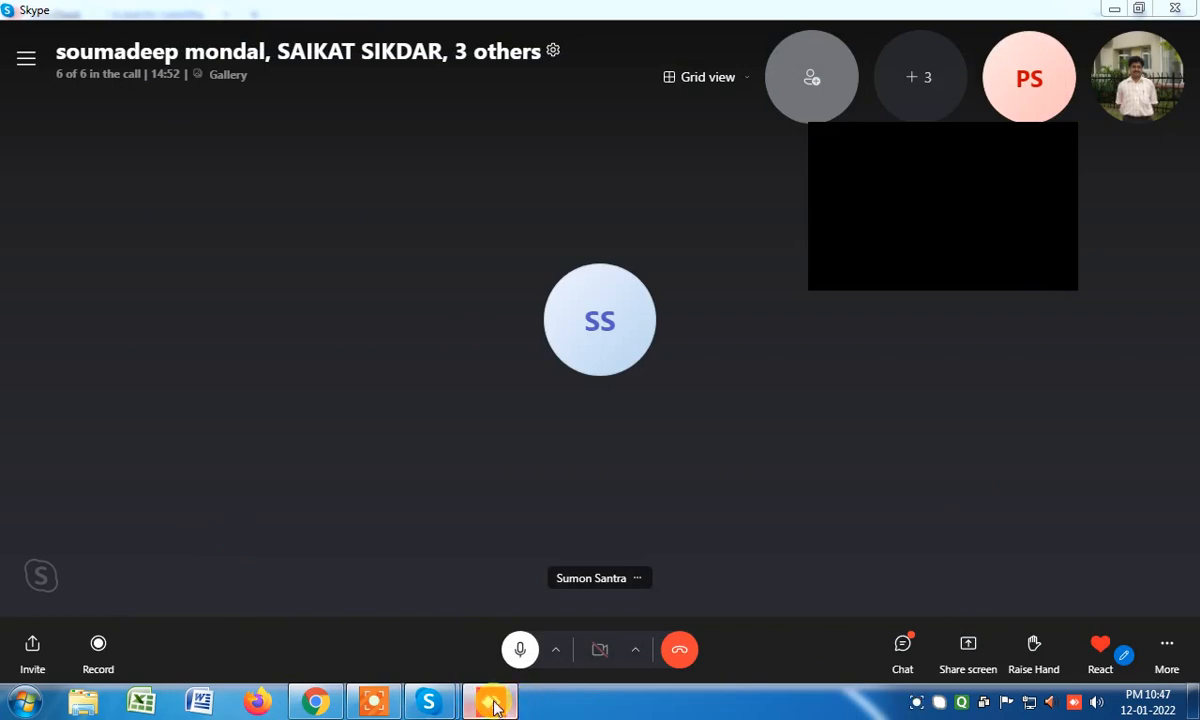
pyautogui.click(548, 701)
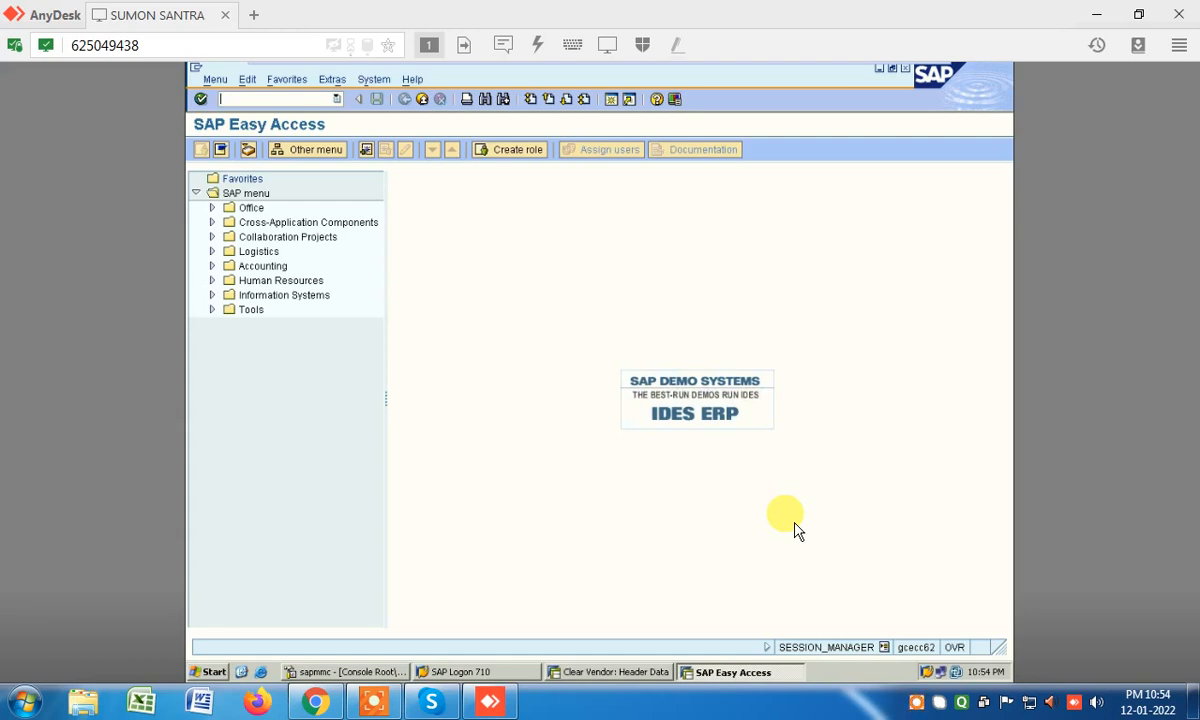
pyautogui.click(914, 703)
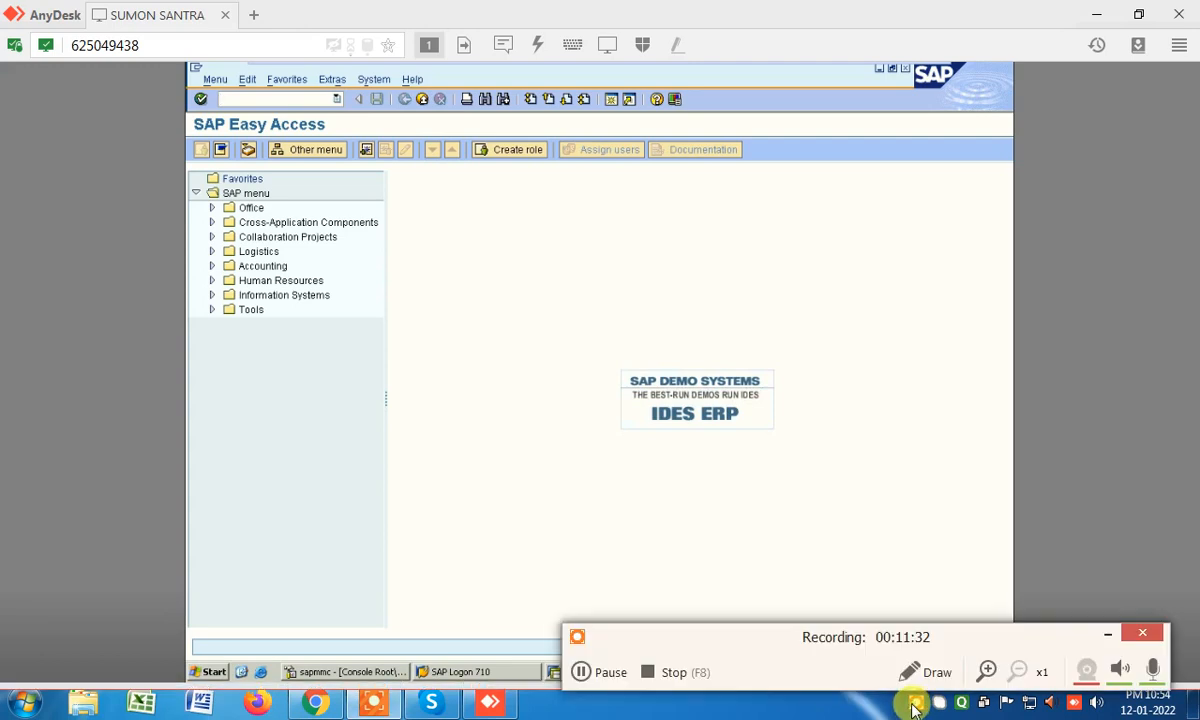
pyautogui.click(1106, 636)
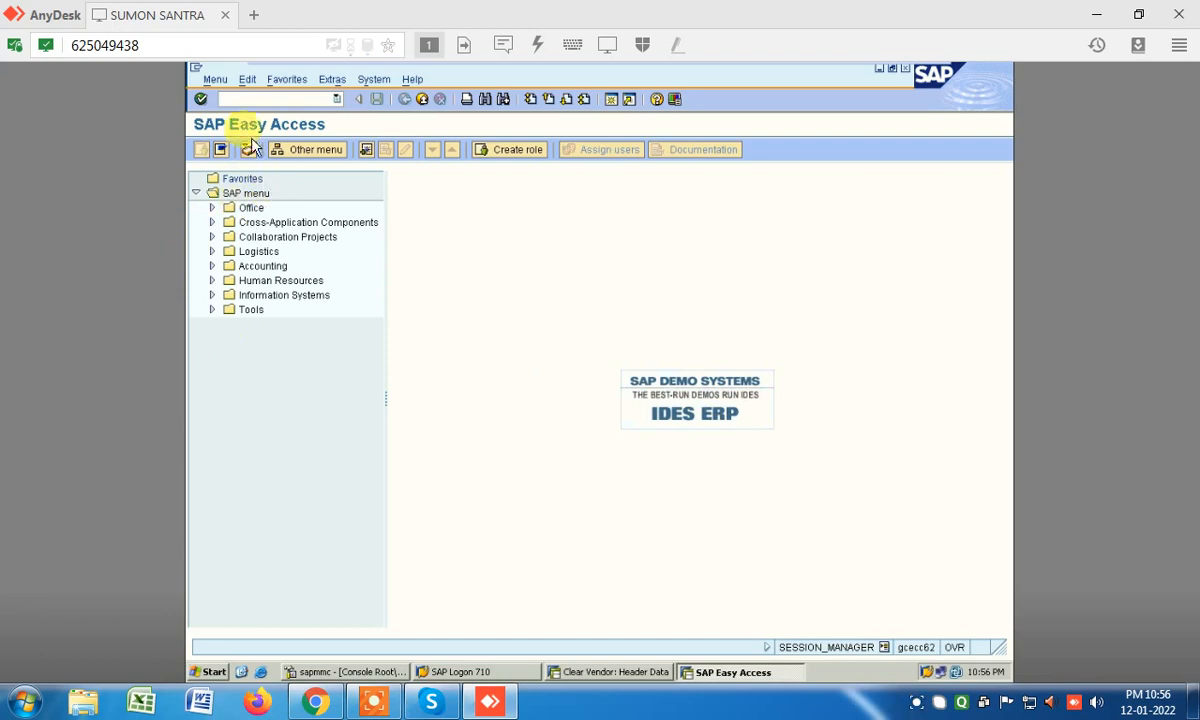
# - Open transaction FS00 for central G/L account maintenance
pyautogui.click(489, 372)
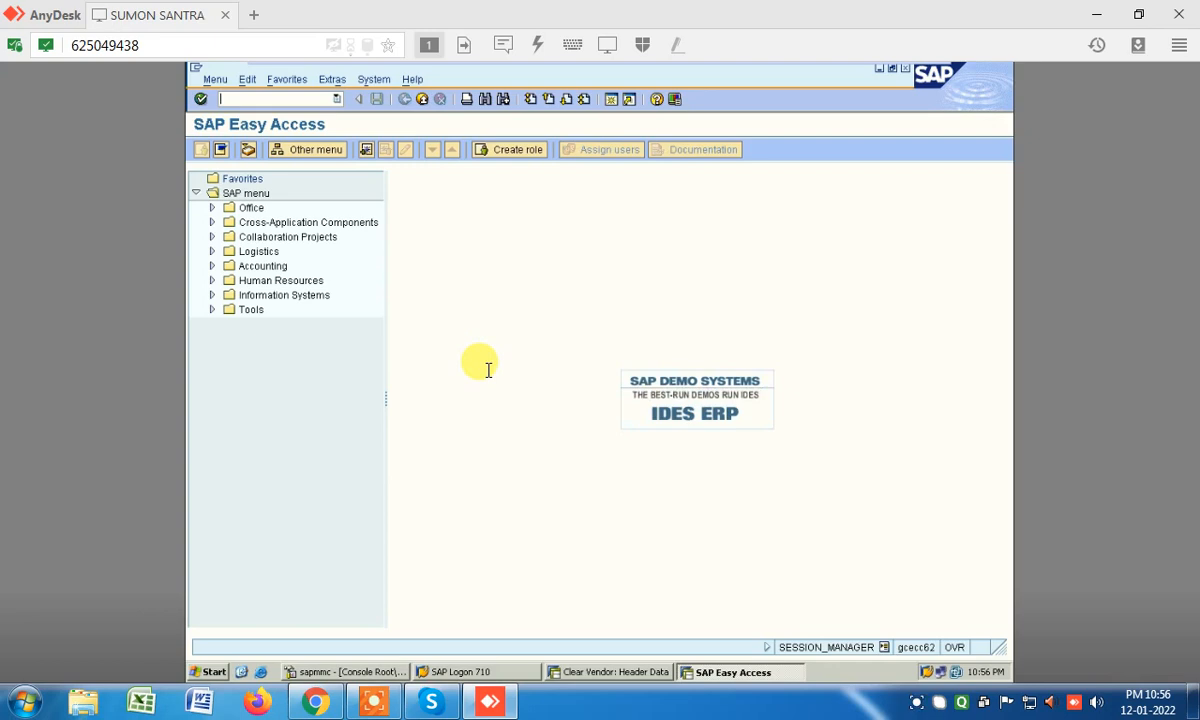
pyautogui.click(490, 372)
pyautogui.write('fs')
pyautogui.write('00')
pyautogui.press('Return')
# - Review the existing accounts under LIABILITIES and those under EXPECES in the account tree
pyautogui.click(197, 254)
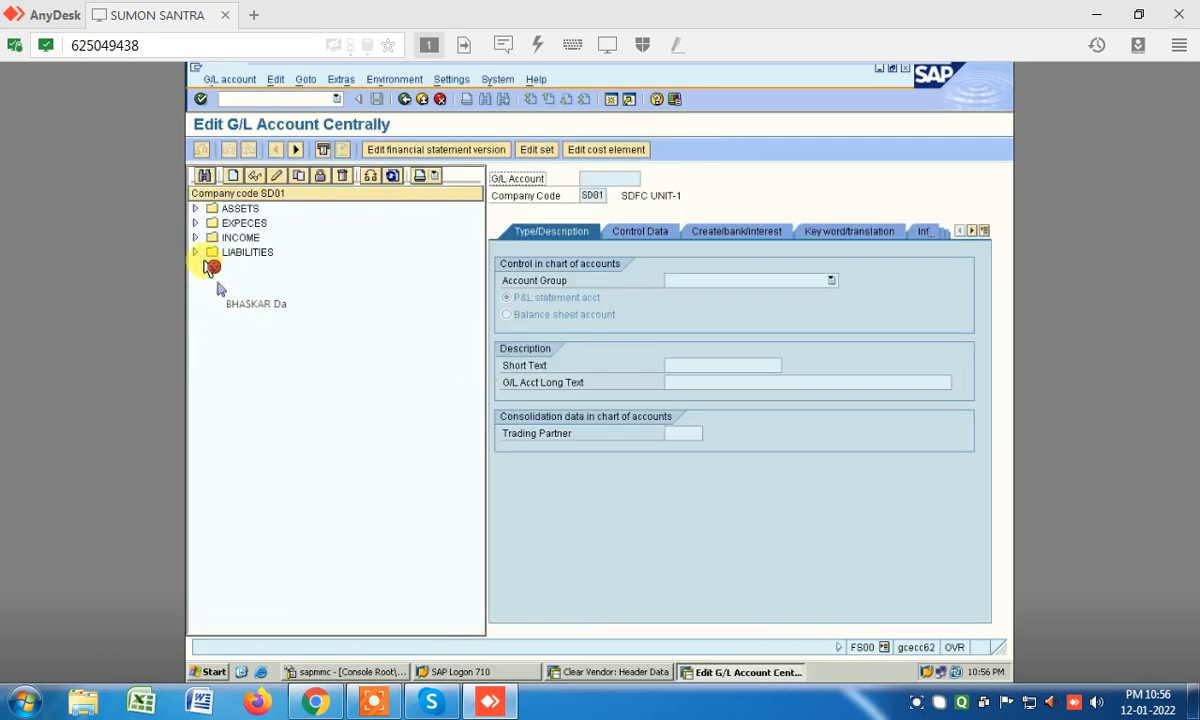
pyautogui.click(196, 254)
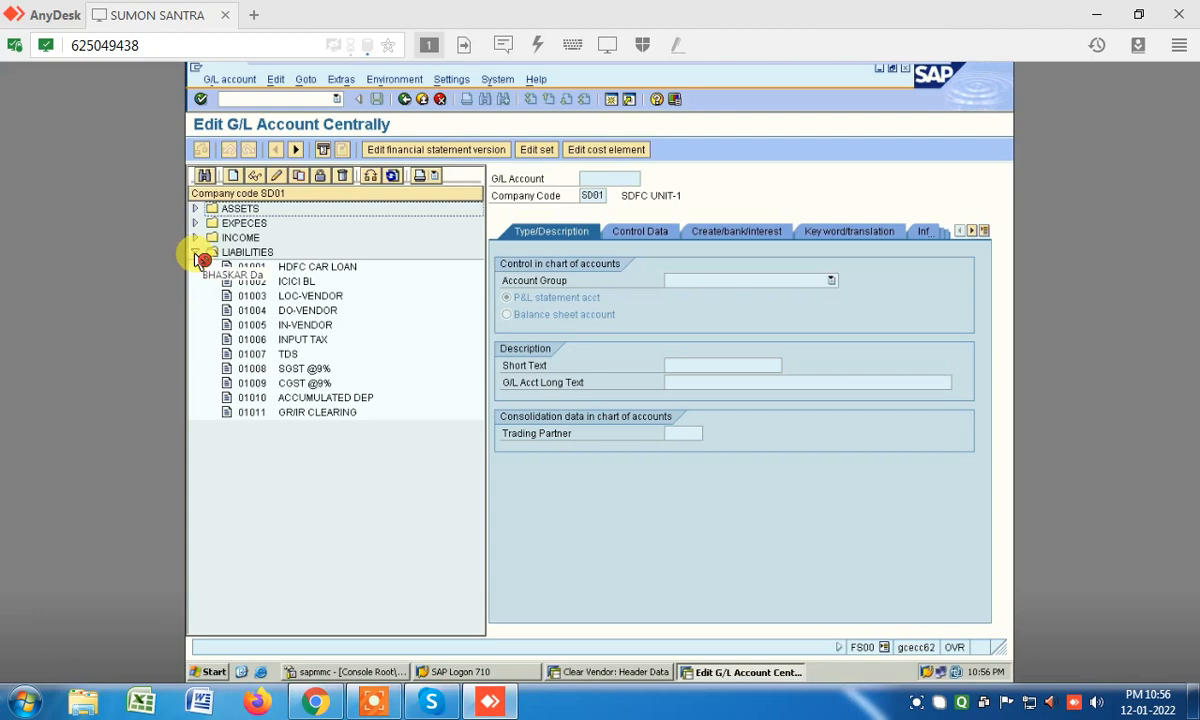
pyautogui.click(230, 366)
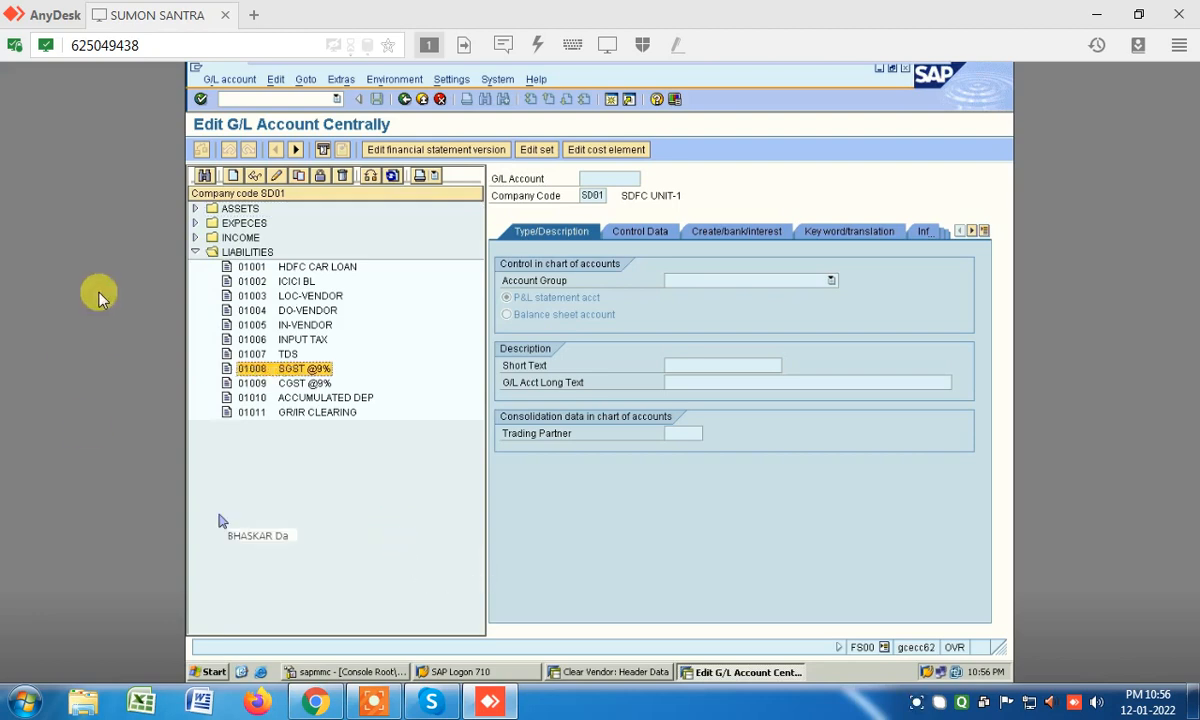
pyautogui.click(201, 257)
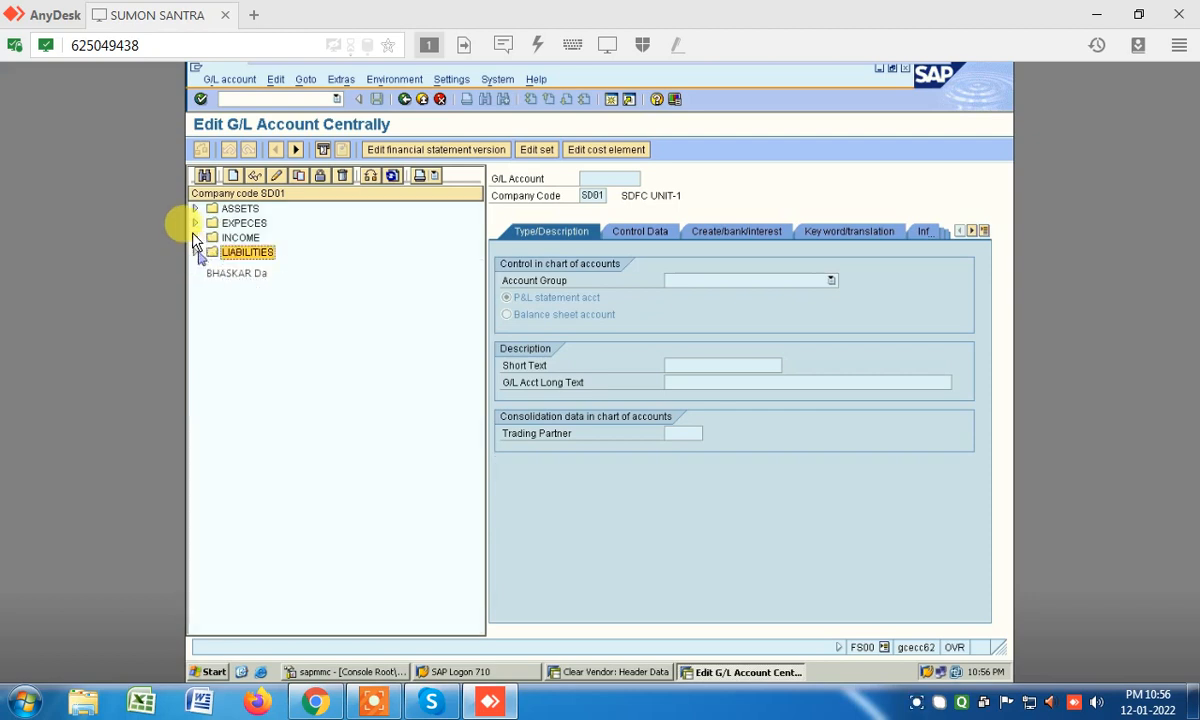
pyautogui.click(196, 224)
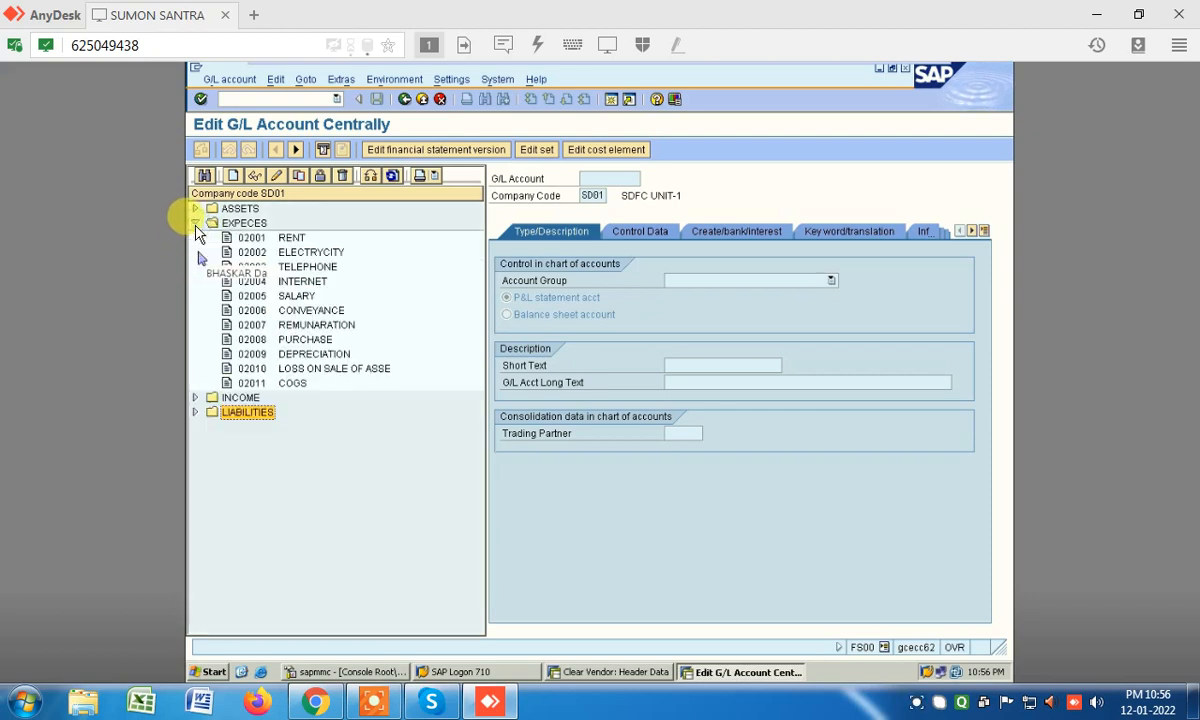
# - Start creating G/L account 2012 in company code SD01 and assign it to the EXPECES account group
pyautogui.click(344, 425)
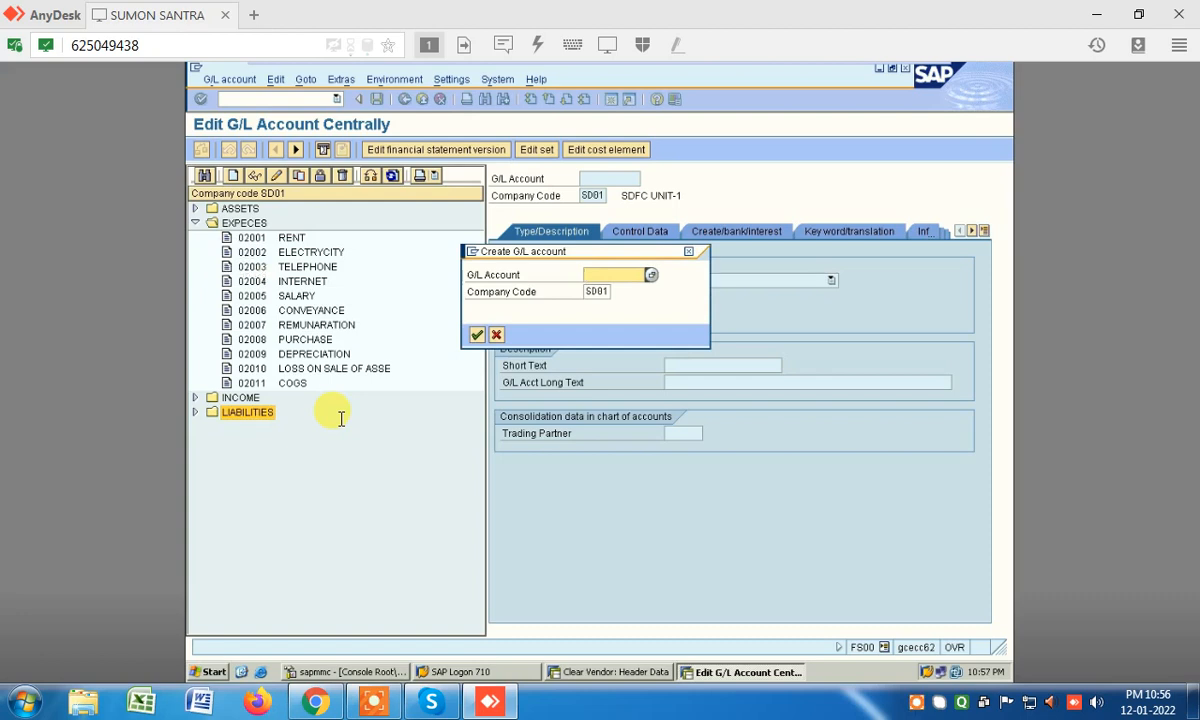
pyautogui.write('2012')
pyautogui.press('Return')
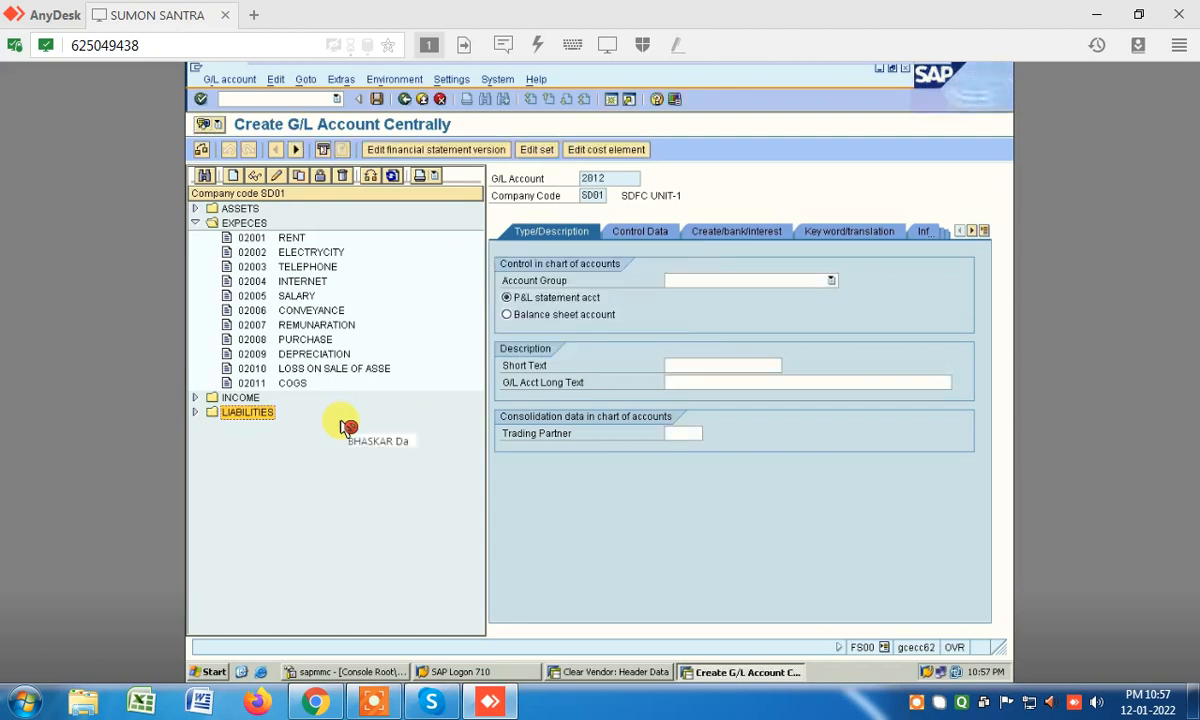
pyautogui.click(831, 281)
pyautogui.press('Down')
pyautogui.press('Down')
pyautogui.press('Up')
pyautogui.press('Return')
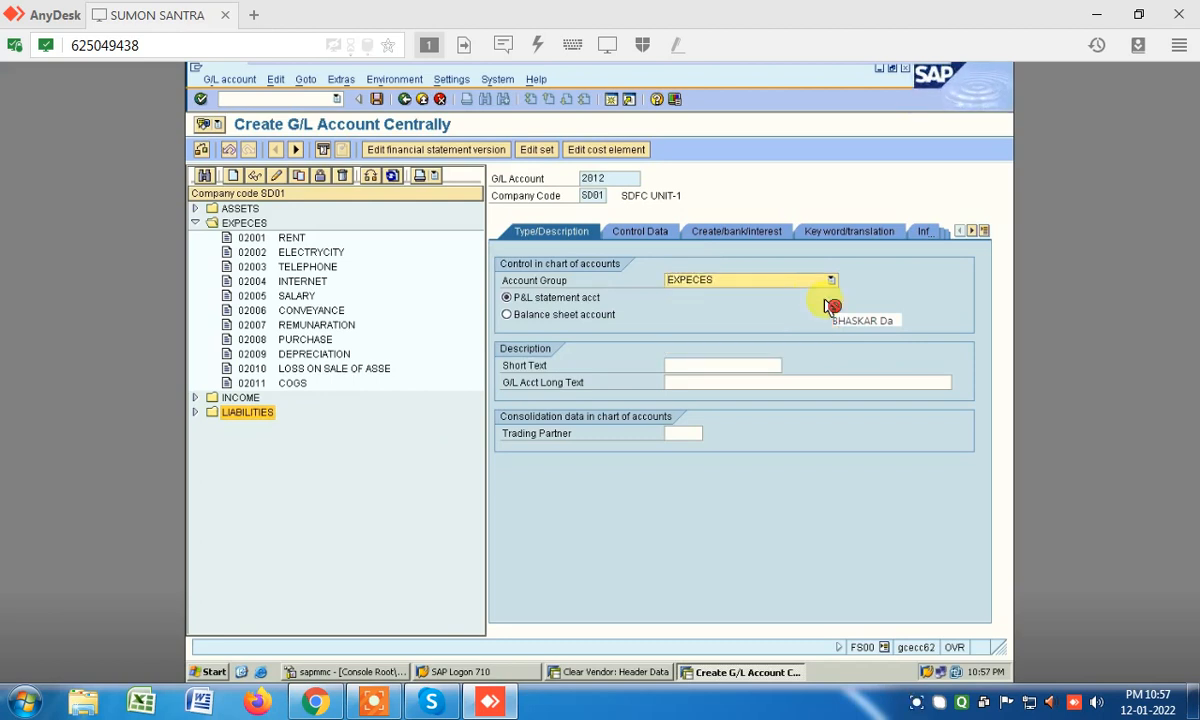
# - Set both the short text and the G/L account long text of the new account to SGST @9%
pyautogui.press('Tab')
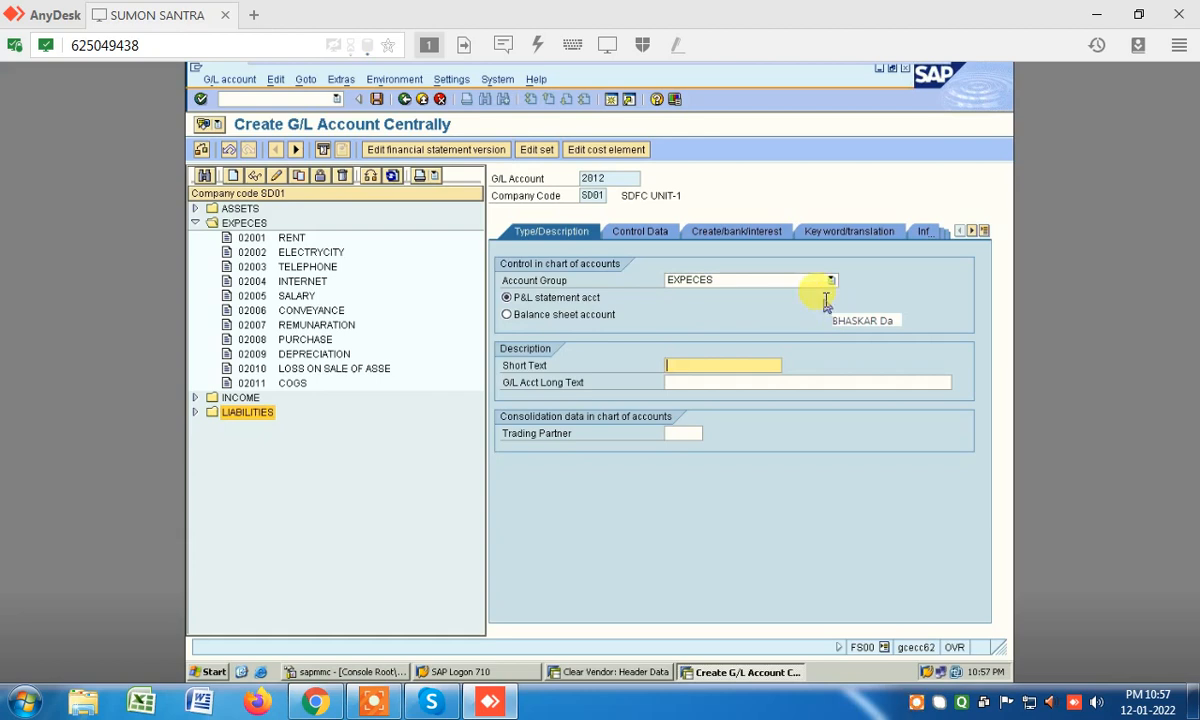
pyautogui.write('s')
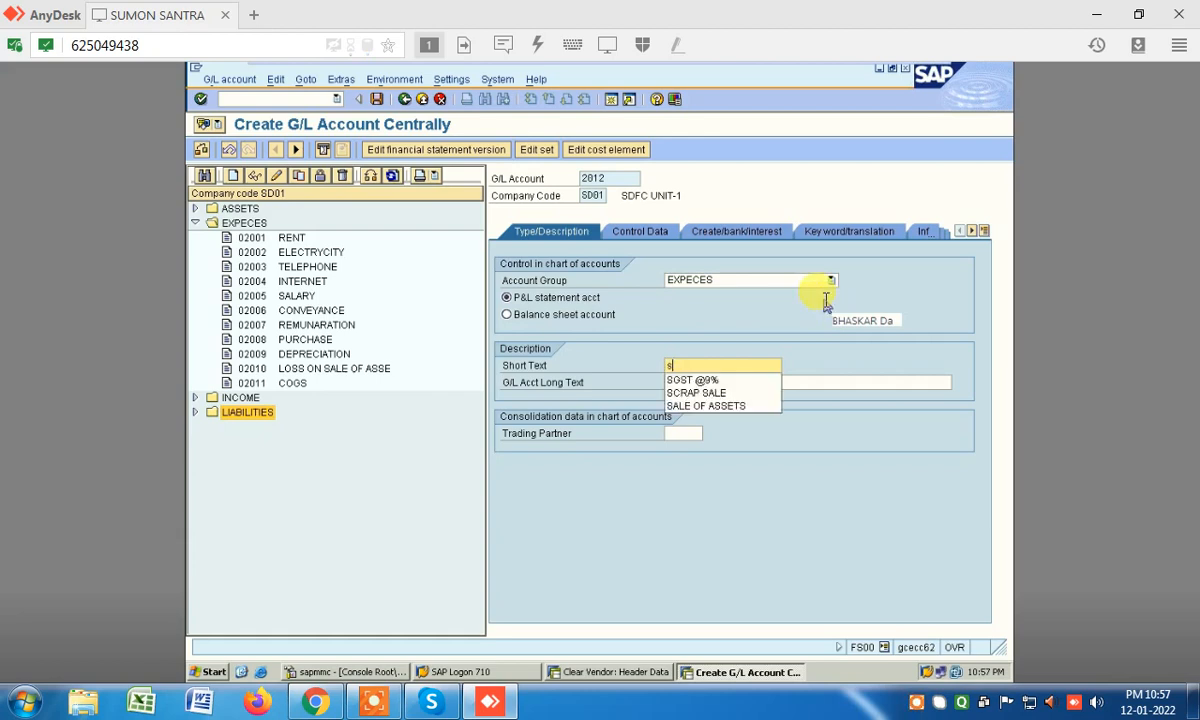
pyautogui.press('Down')
pyautogui.press('Return')
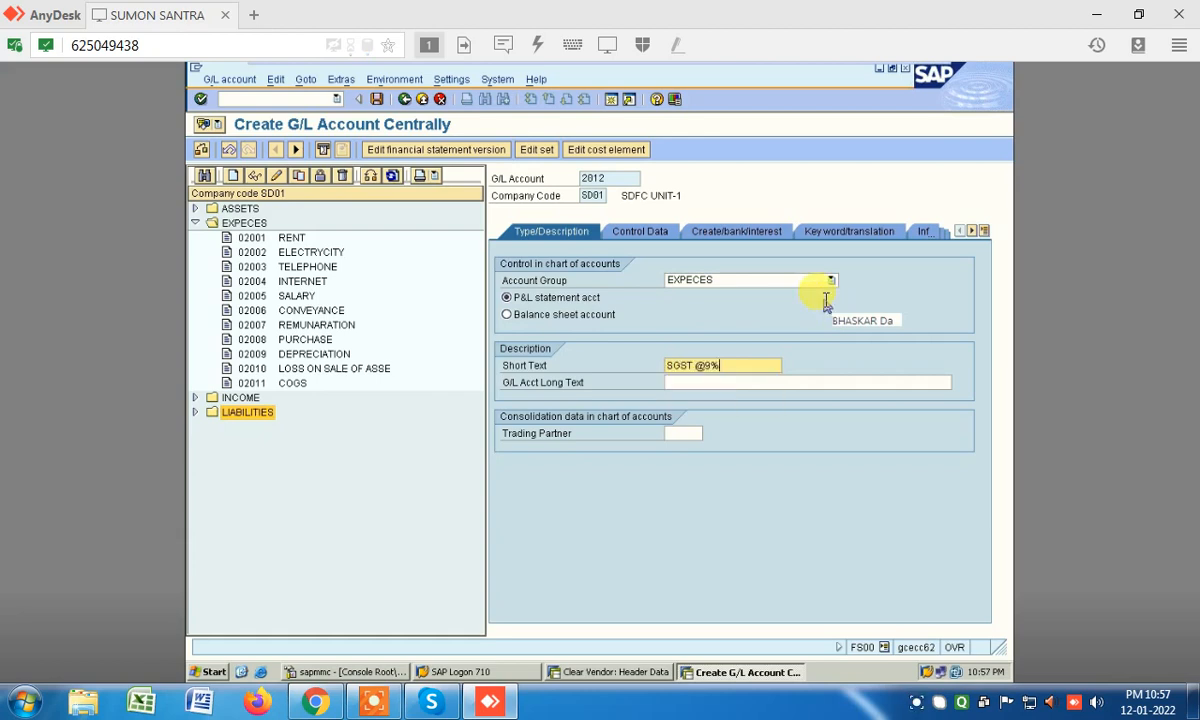
pyautogui.press('Tab')
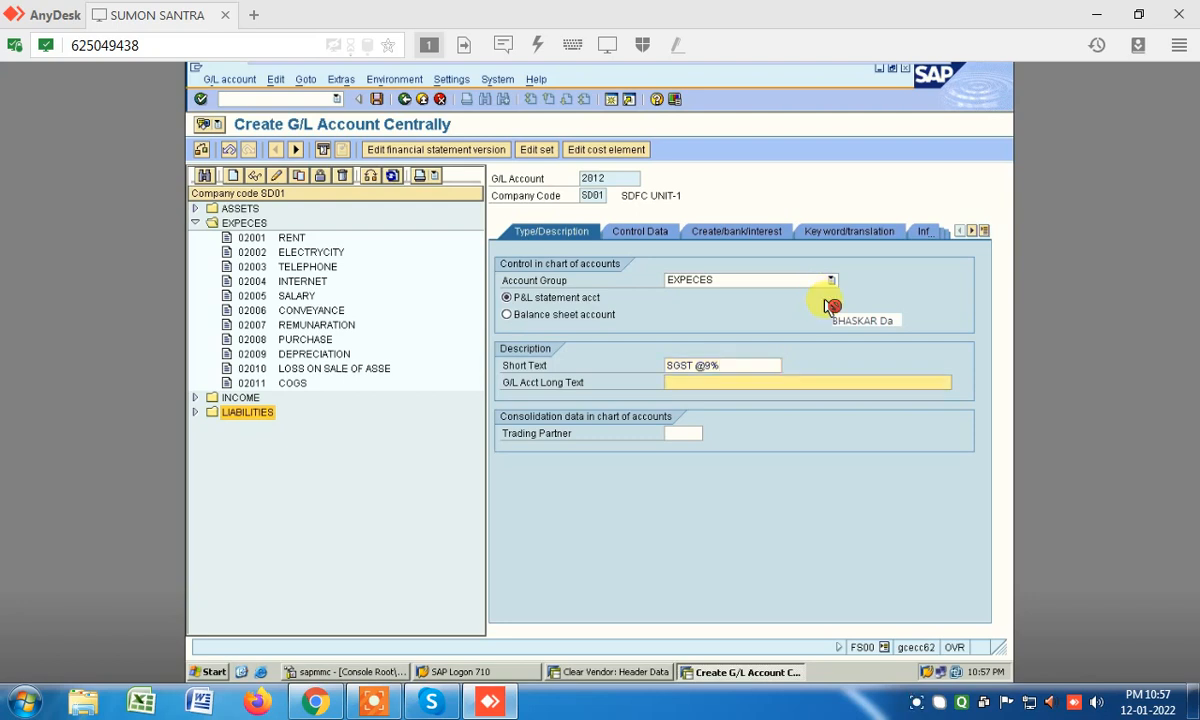
pyautogui.write('s')
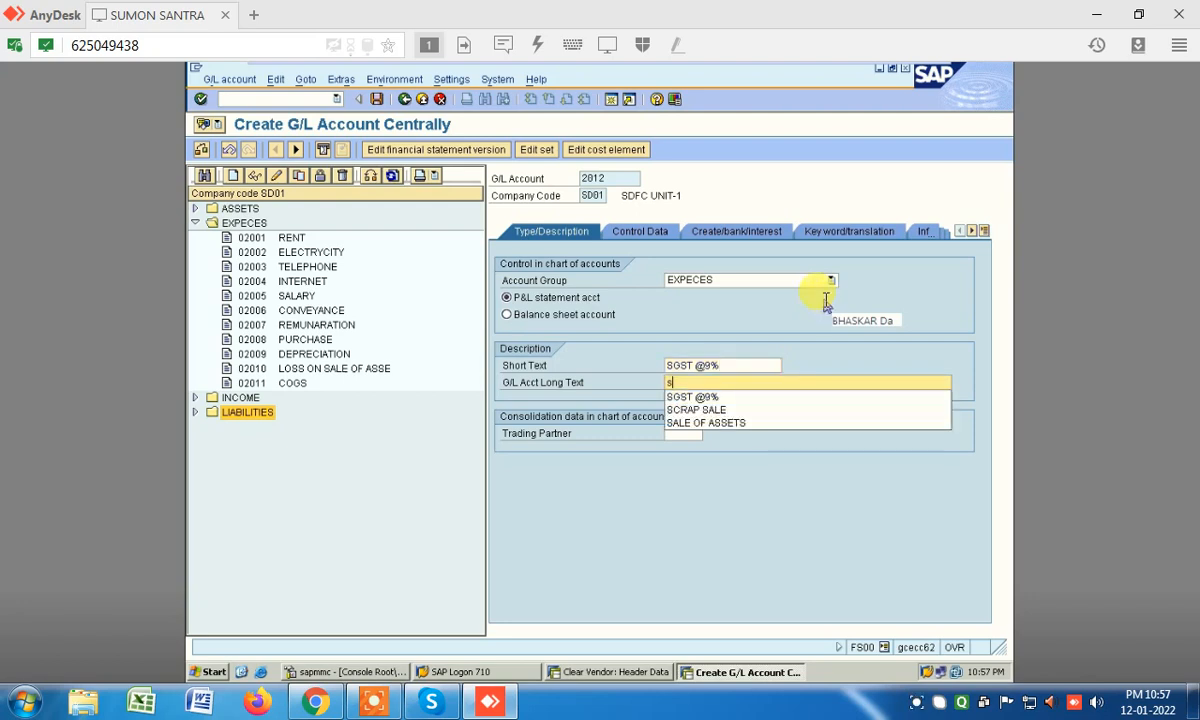
pyautogui.press('Down')
pyautogui.press('Return')
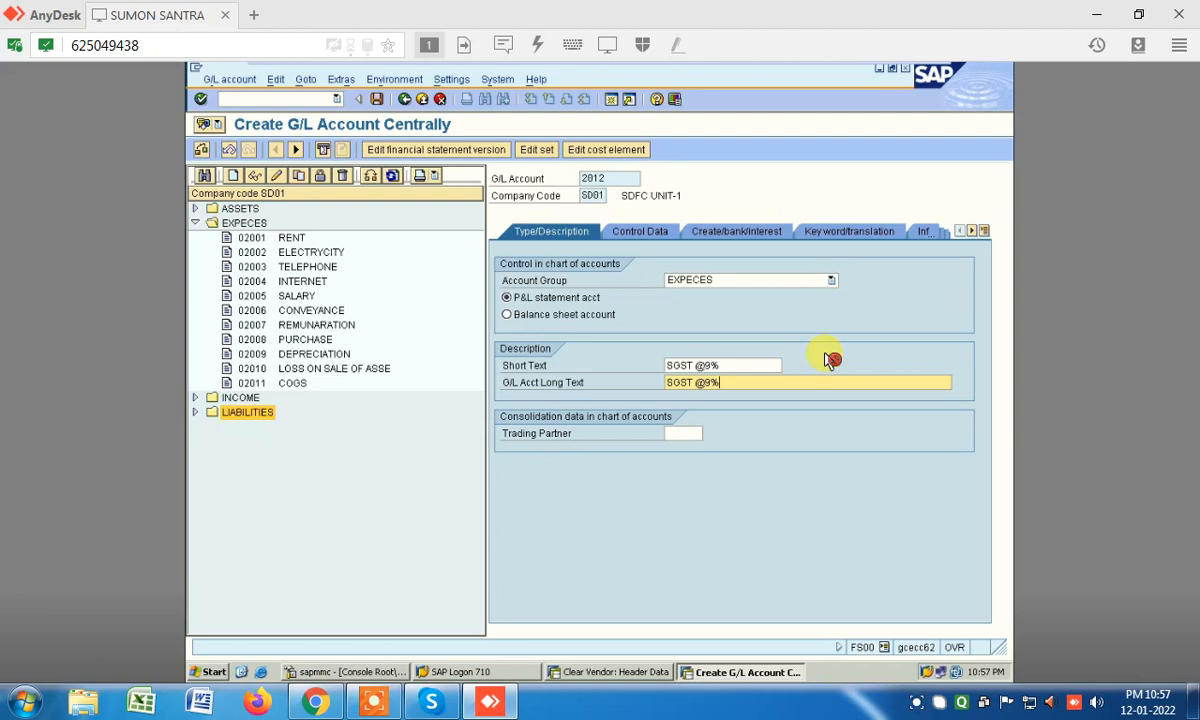
# - Enable line item display and set the sort key to 001 in the account's control data
pyautogui.press('Return')
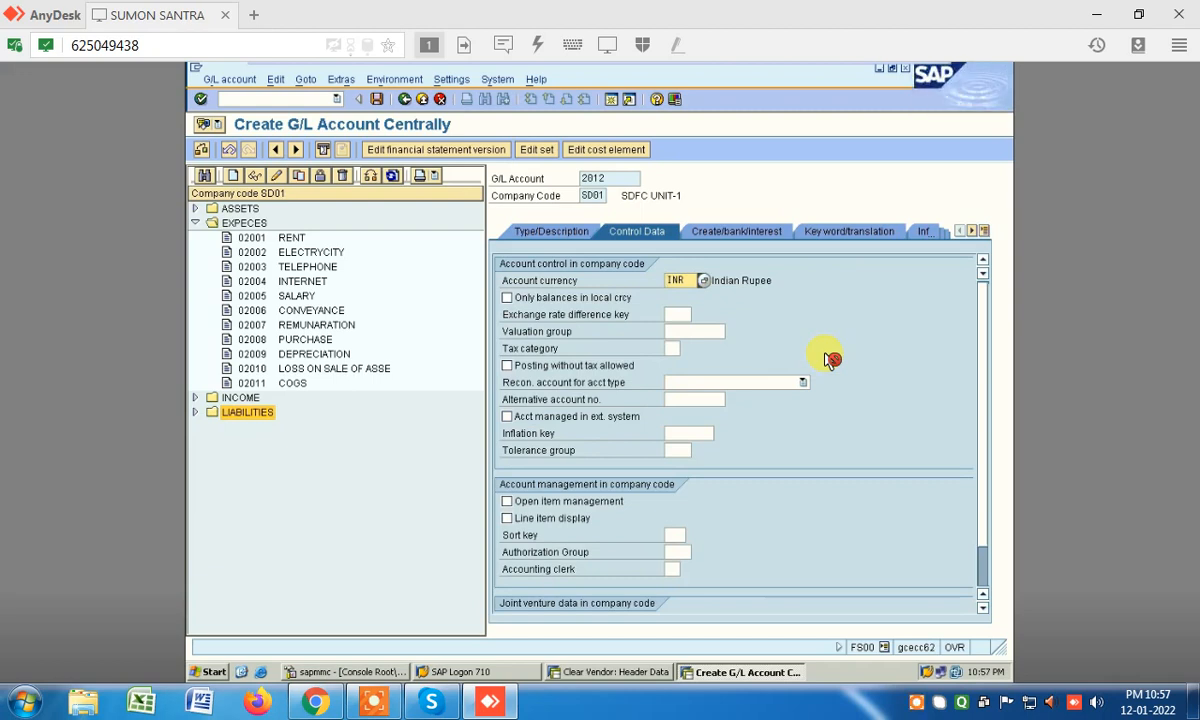
pyautogui.click(507, 518)
pyautogui.click(675, 535)
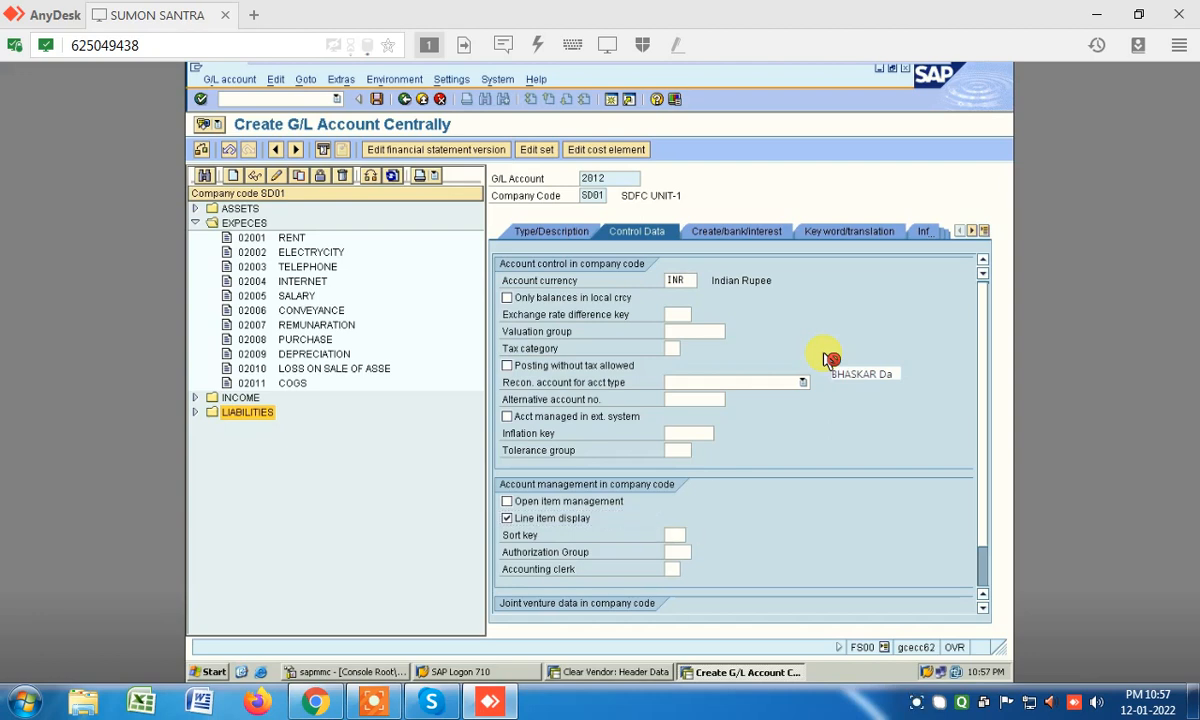
pyautogui.press('F4')
pyautogui.press('Return')
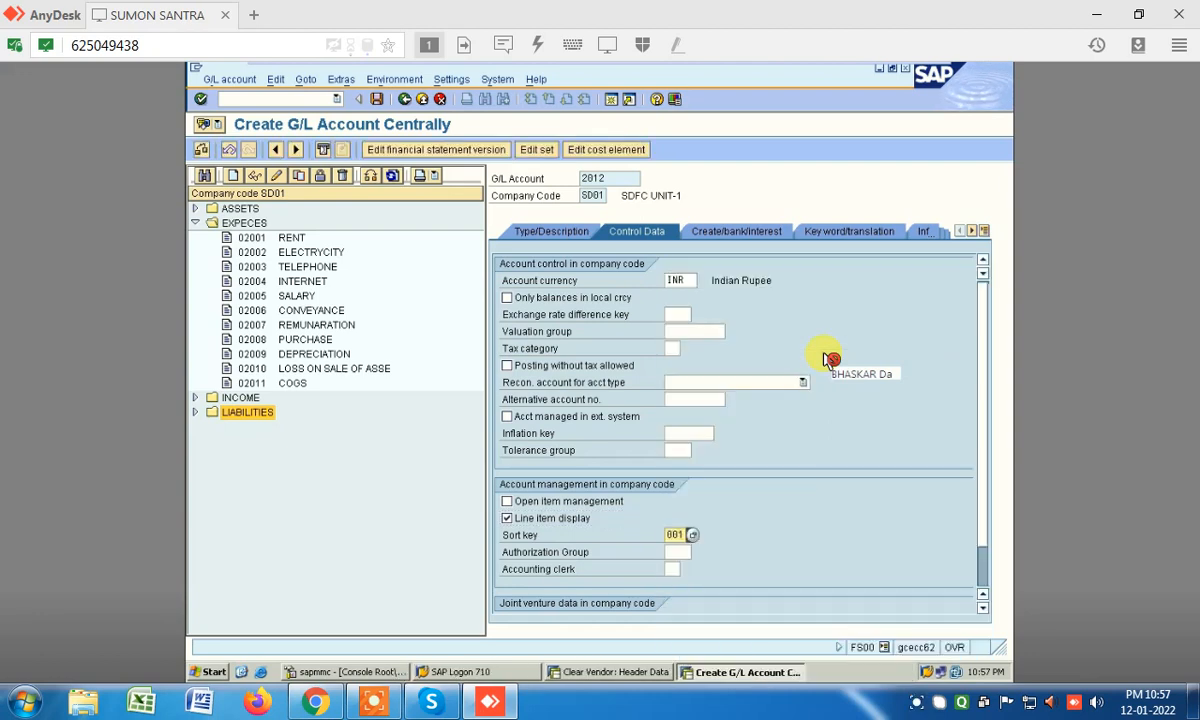
# - Assign field status group G001, General (with text, allocation), and save the new account
pyautogui.click(737, 231)
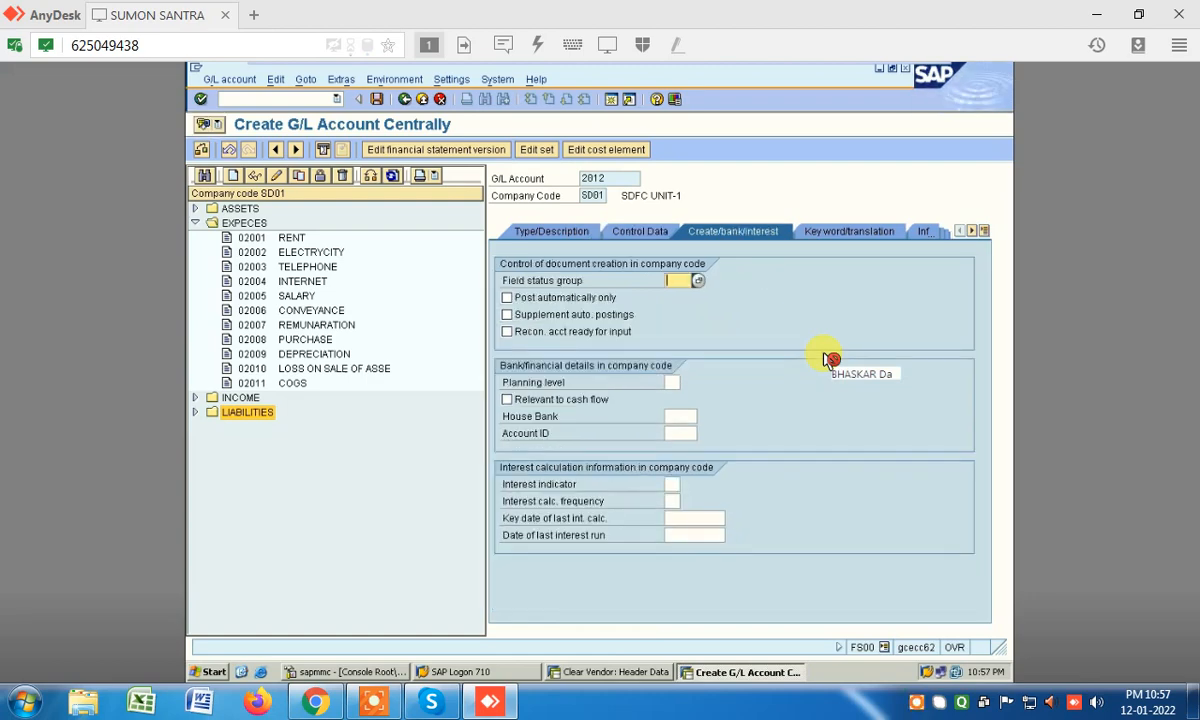
pyautogui.press('F4')
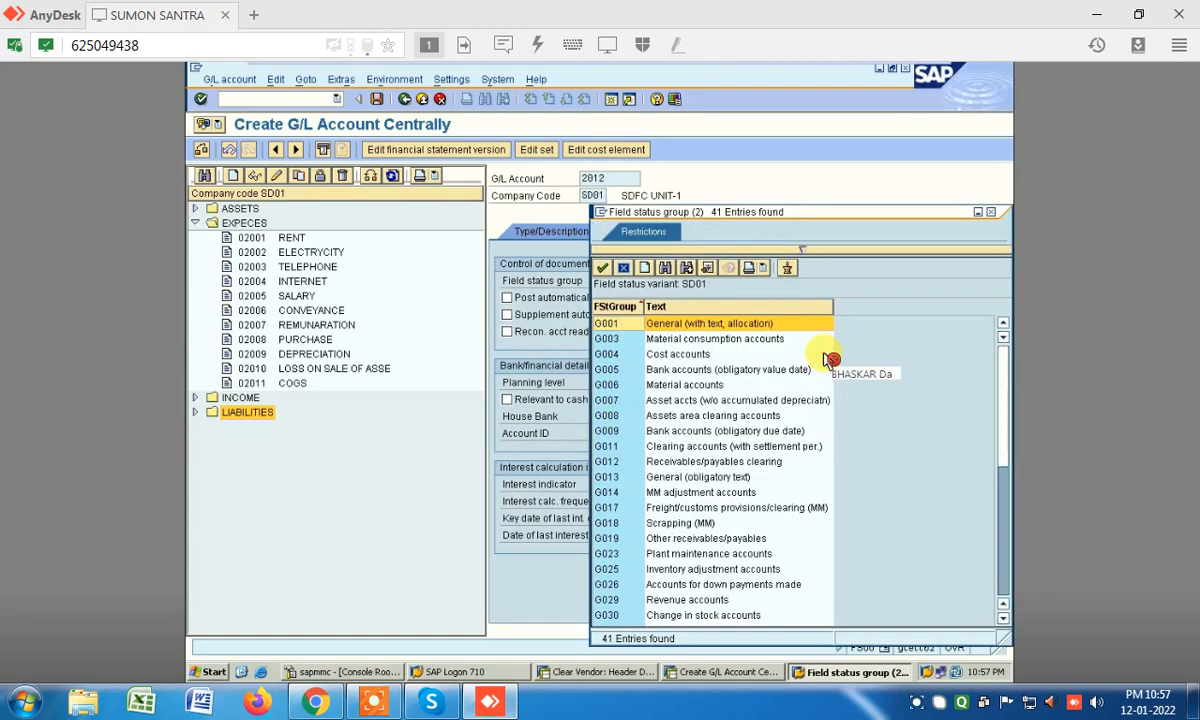
pyautogui.scroll(-3, 827, 359)
pyautogui.scroll(3, 827, 359)
pyautogui.doubleClick(700, 324)
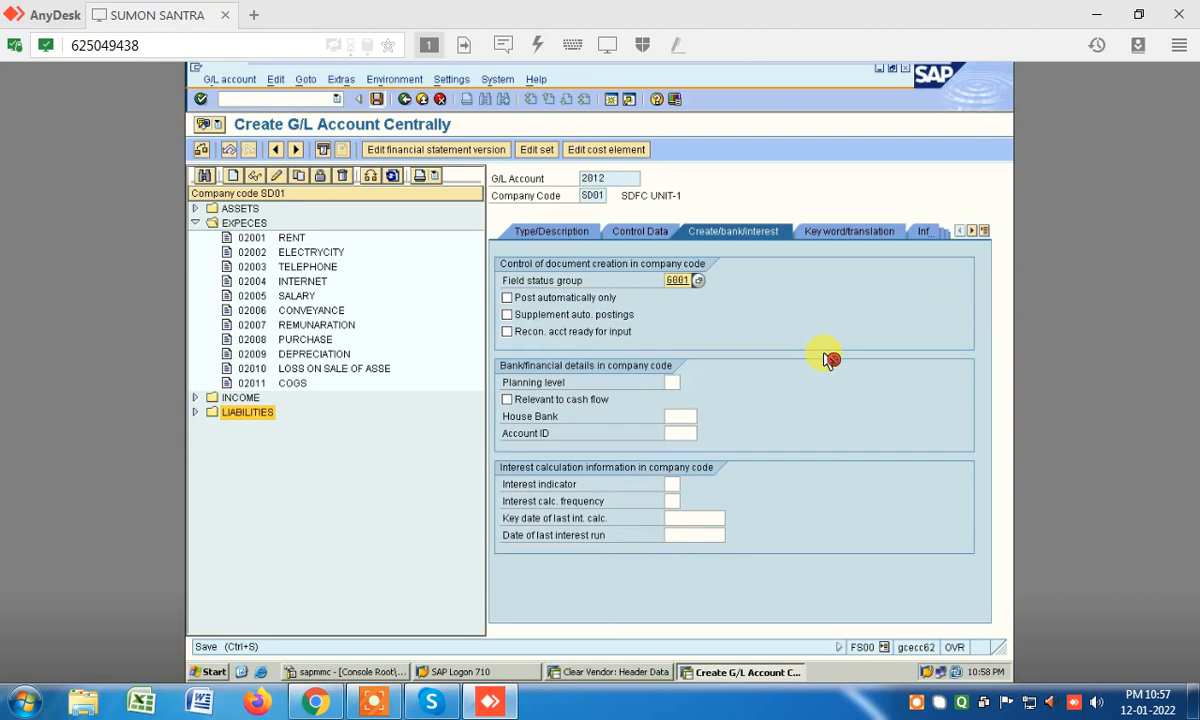
pyautogui.hotkey('ctrl', 's')
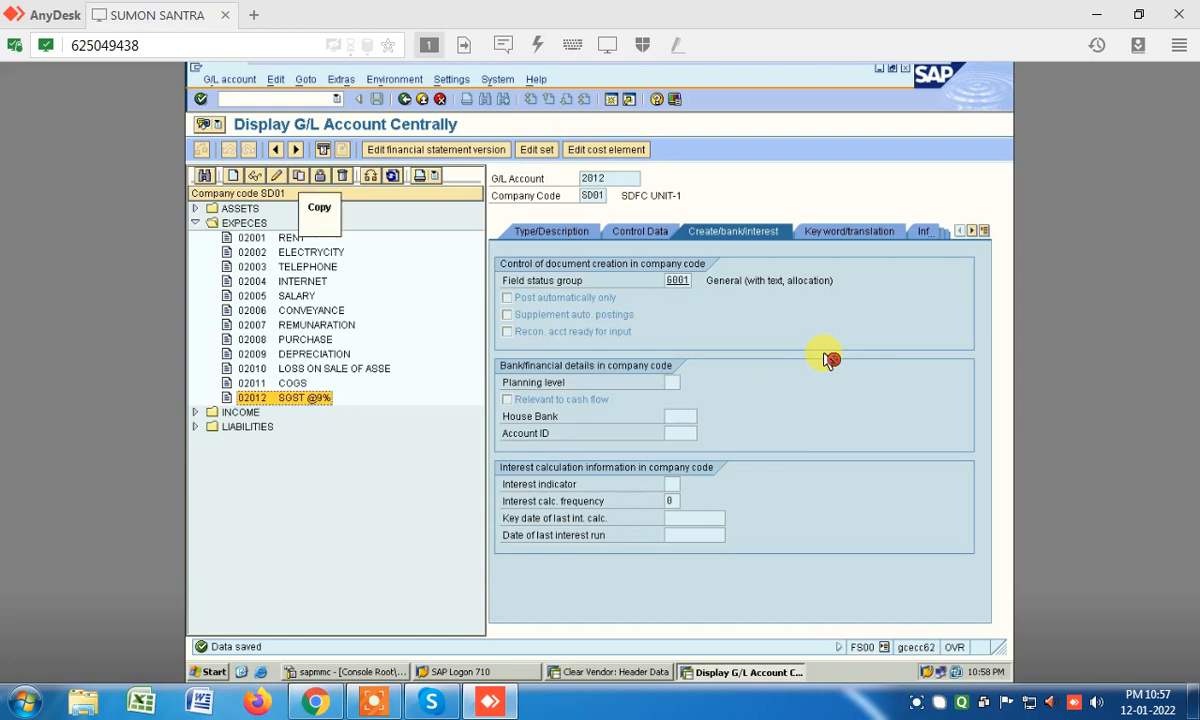
# - Copy G/L account 2012 as new account 2013 in company code SD01
pyautogui.click(298, 175)
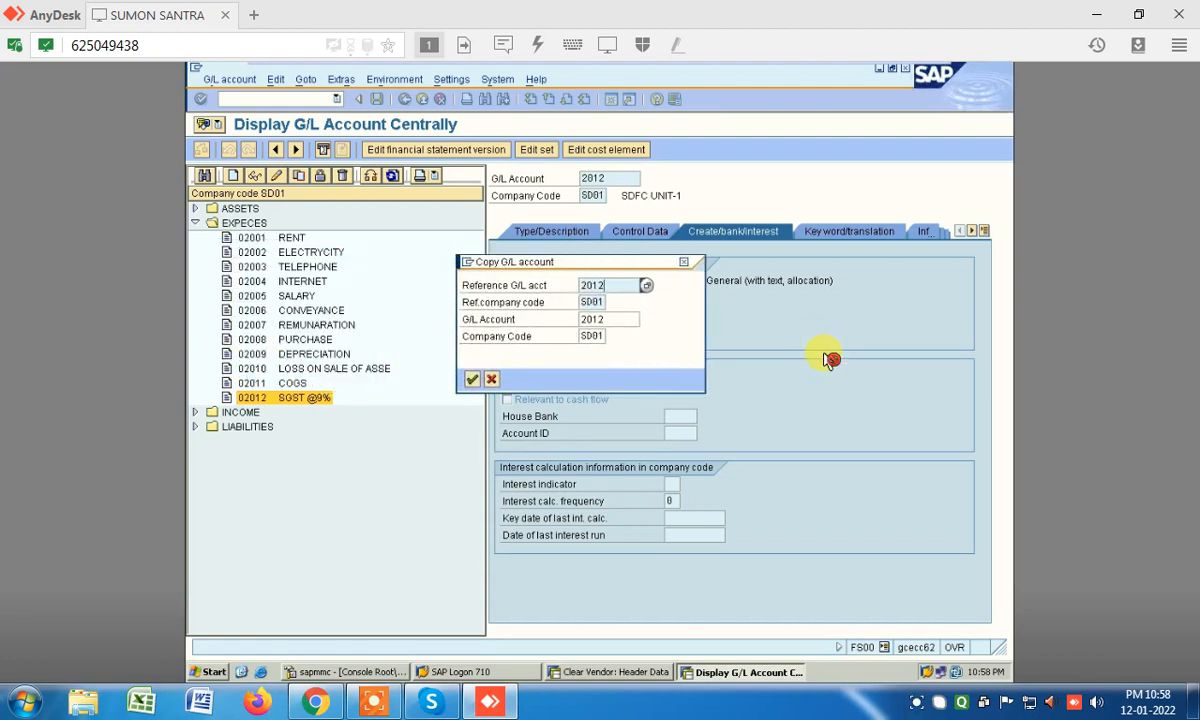
pyautogui.click(616, 318)
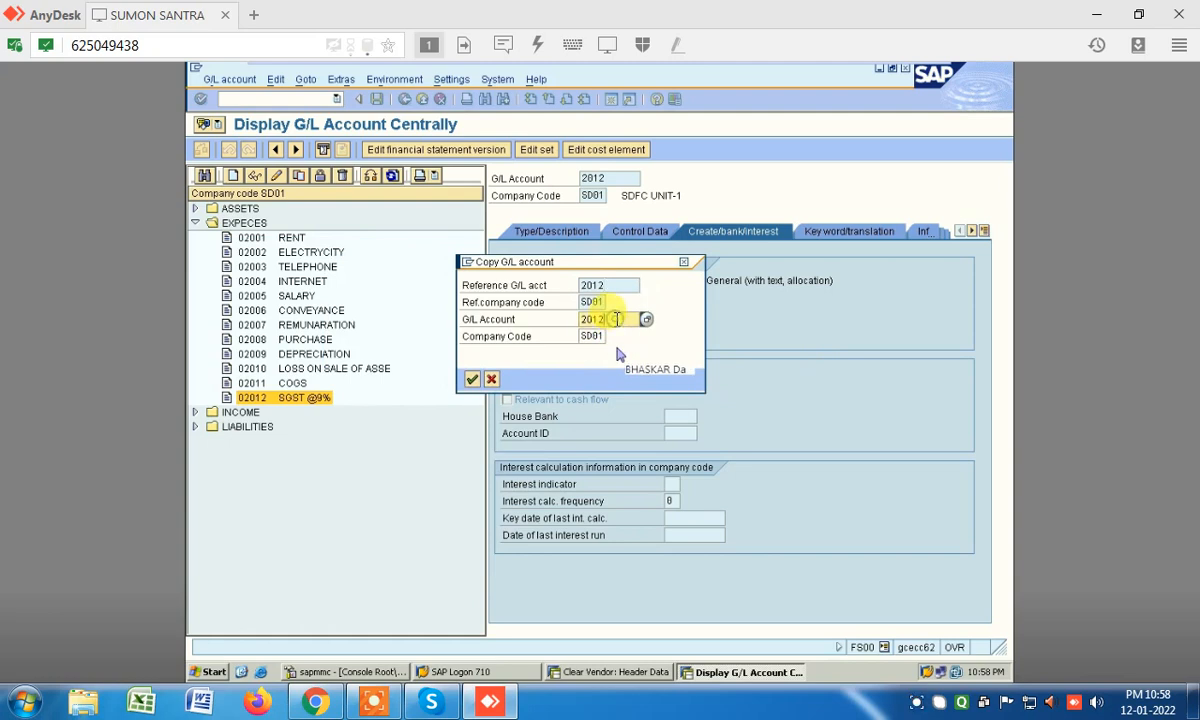
pyautogui.click(623, 325)
pyautogui.press('BackSpace')
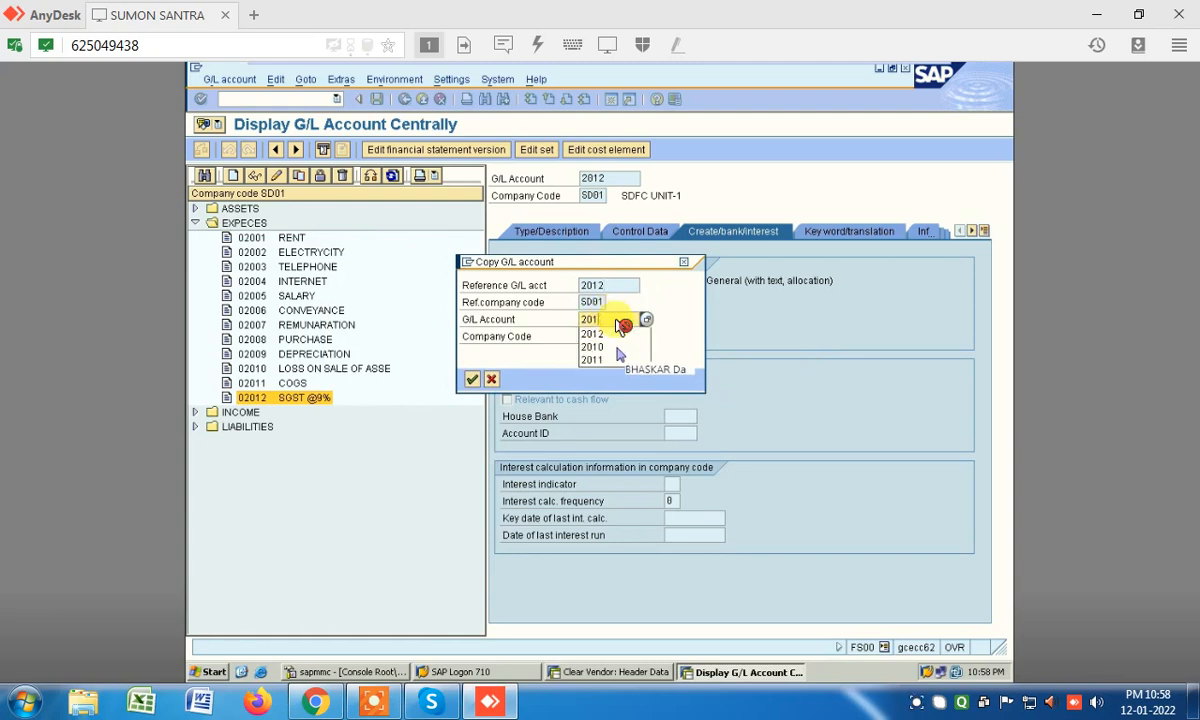
pyautogui.write('3')
pyautogui.click(740, 462)
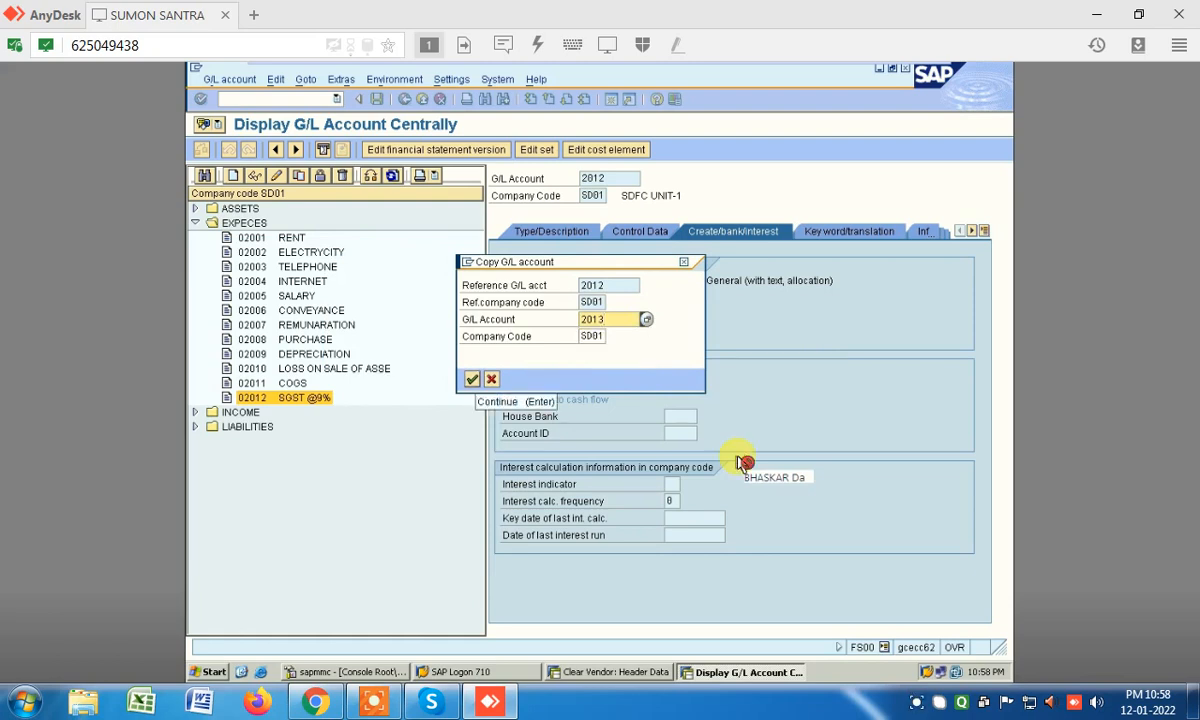
pyautogui.press('Return')
# - Set both the short text and the G/L account long text of account 2013 to CST @9%
pyautogui.click(550, 234)
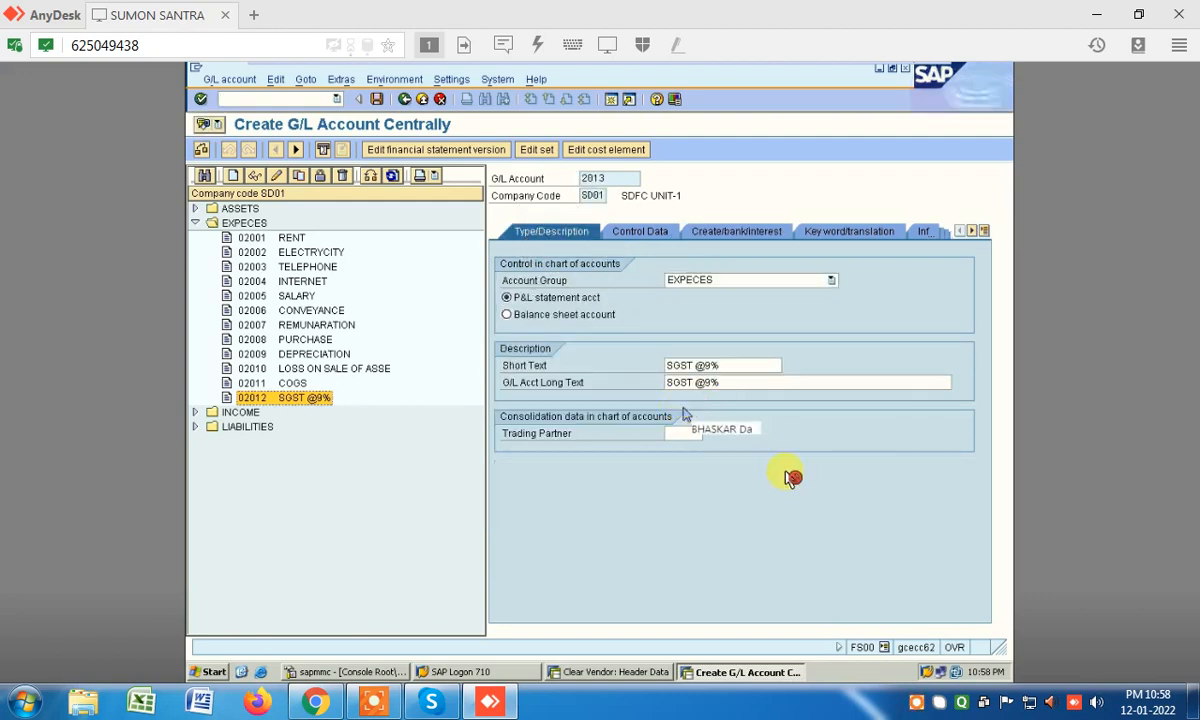
pyautogui.press('Delete')
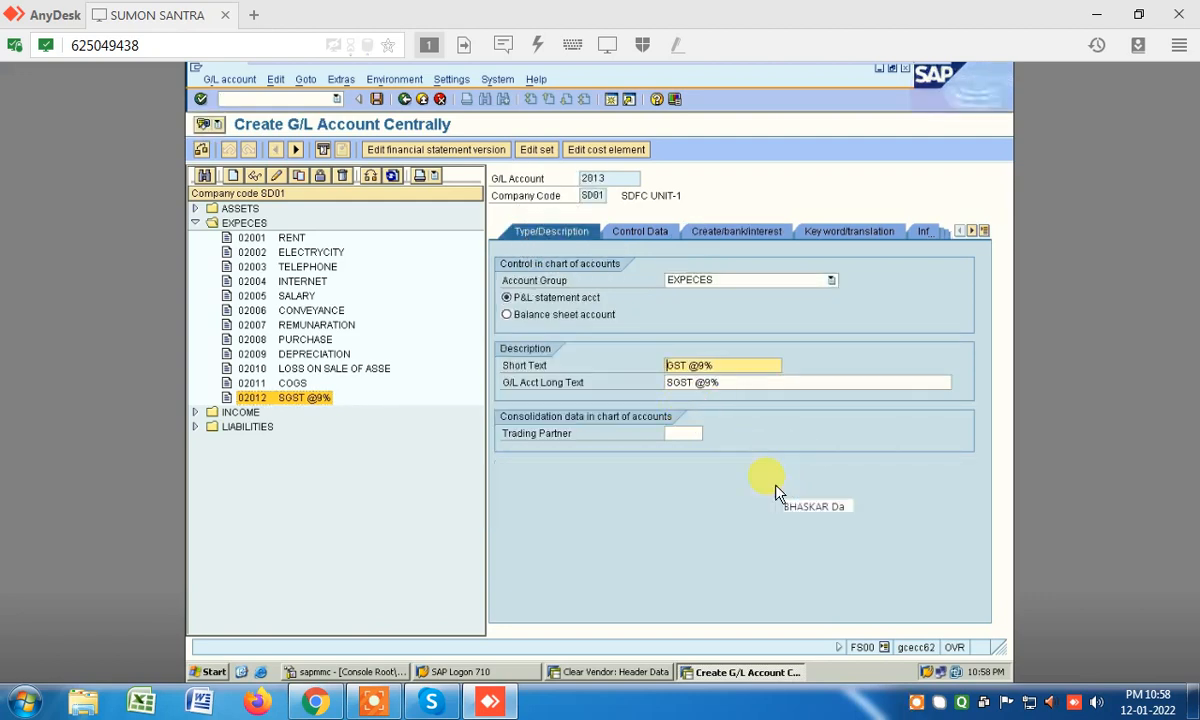
pyautogui.write('c')
pyautogui.press('Down')
pyautogui.press('Return')
pyautogui.press('Tab')
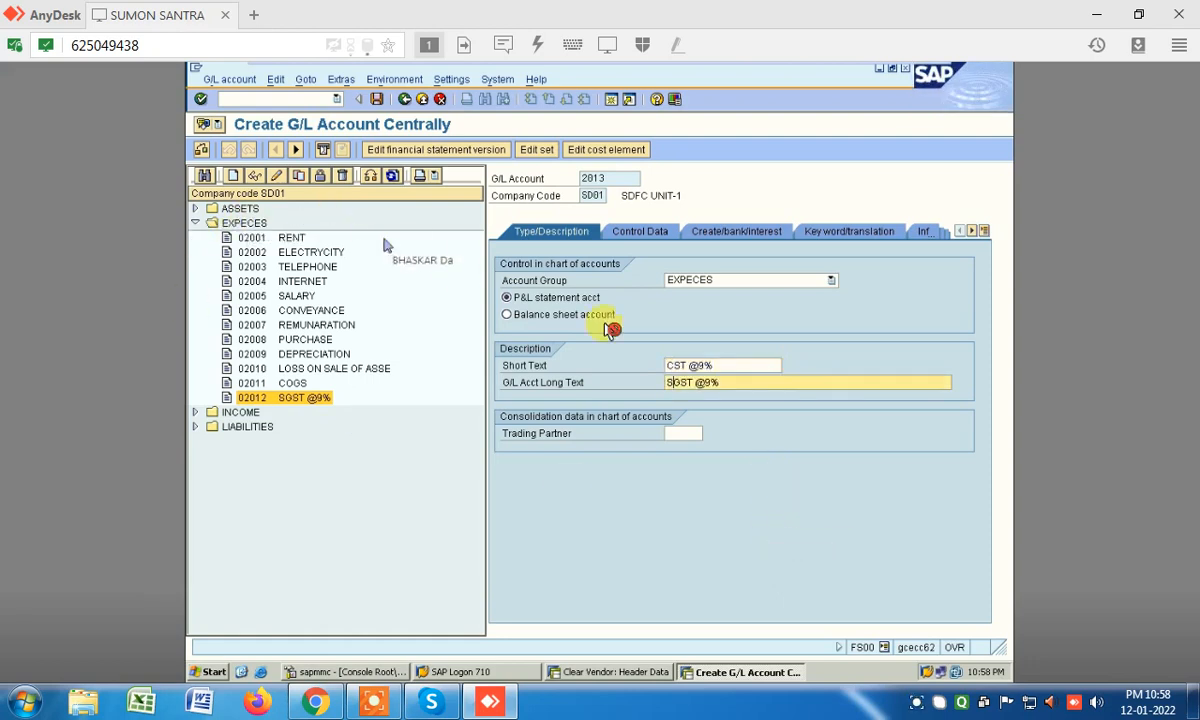
pyautogui.press('Delete')
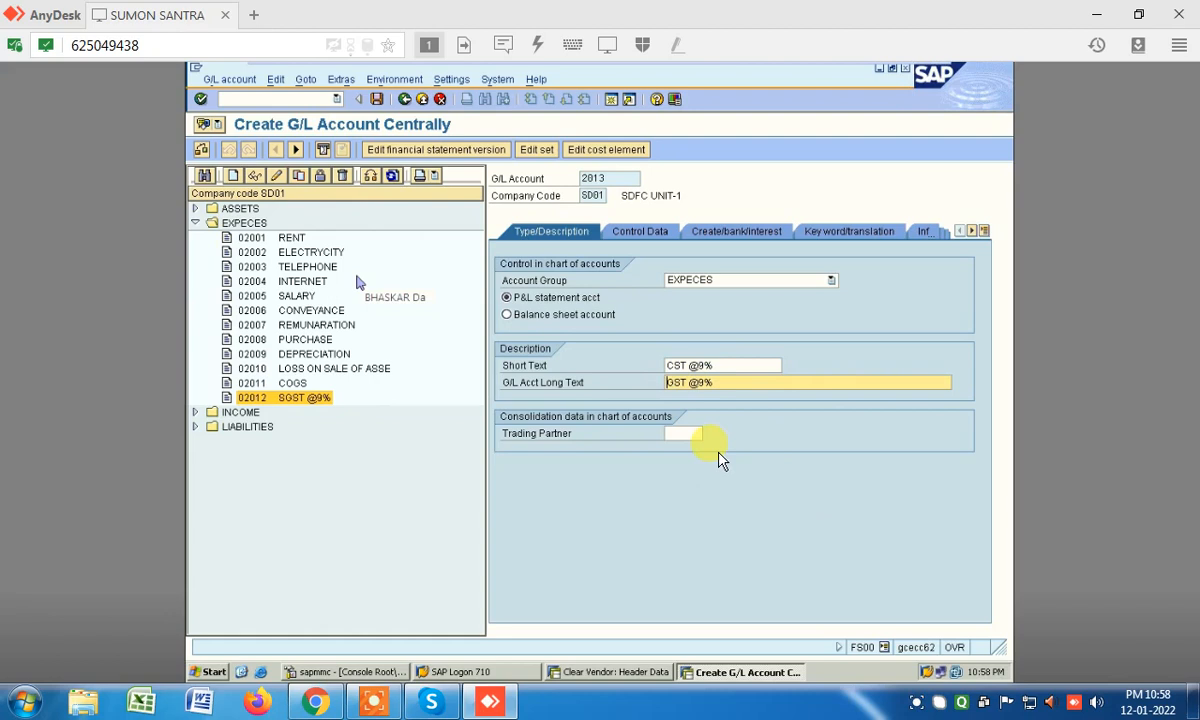
pyautogui.write('c')
pyautogui.press('Down')
pyautogui.press('Return')
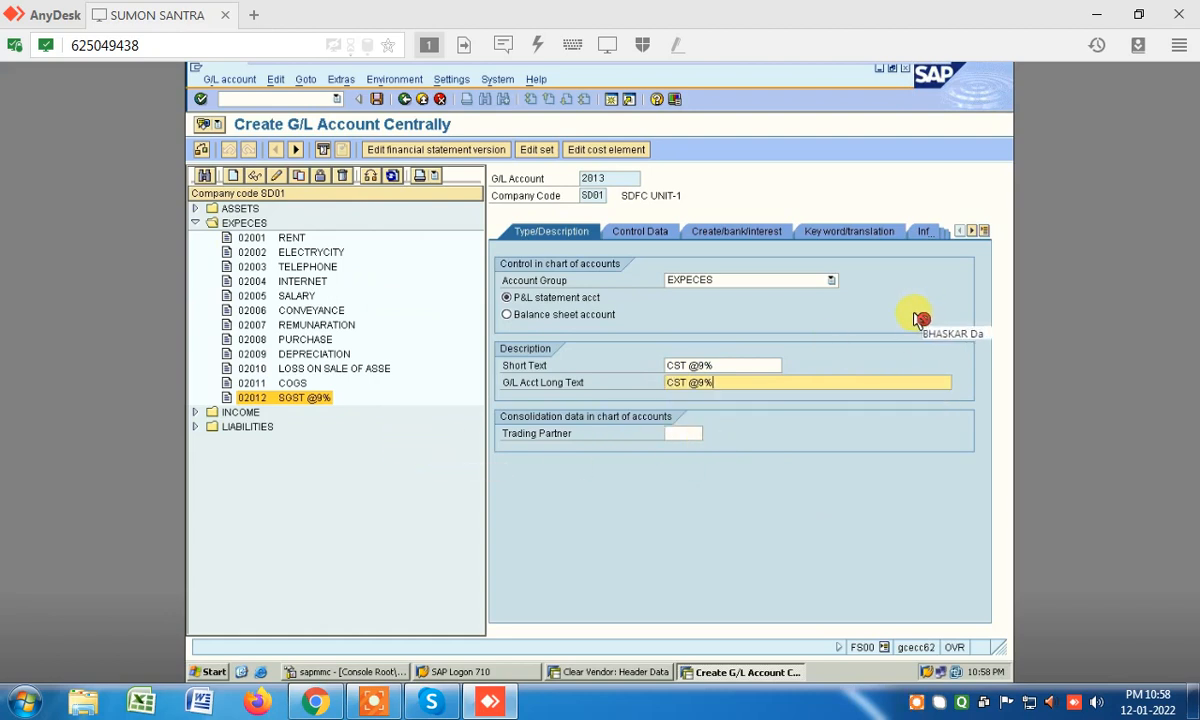
# - Discard the unsaved account and copy G/L account 2012 again as 2013 in company code SD01
pyautogui.click(305, 400)
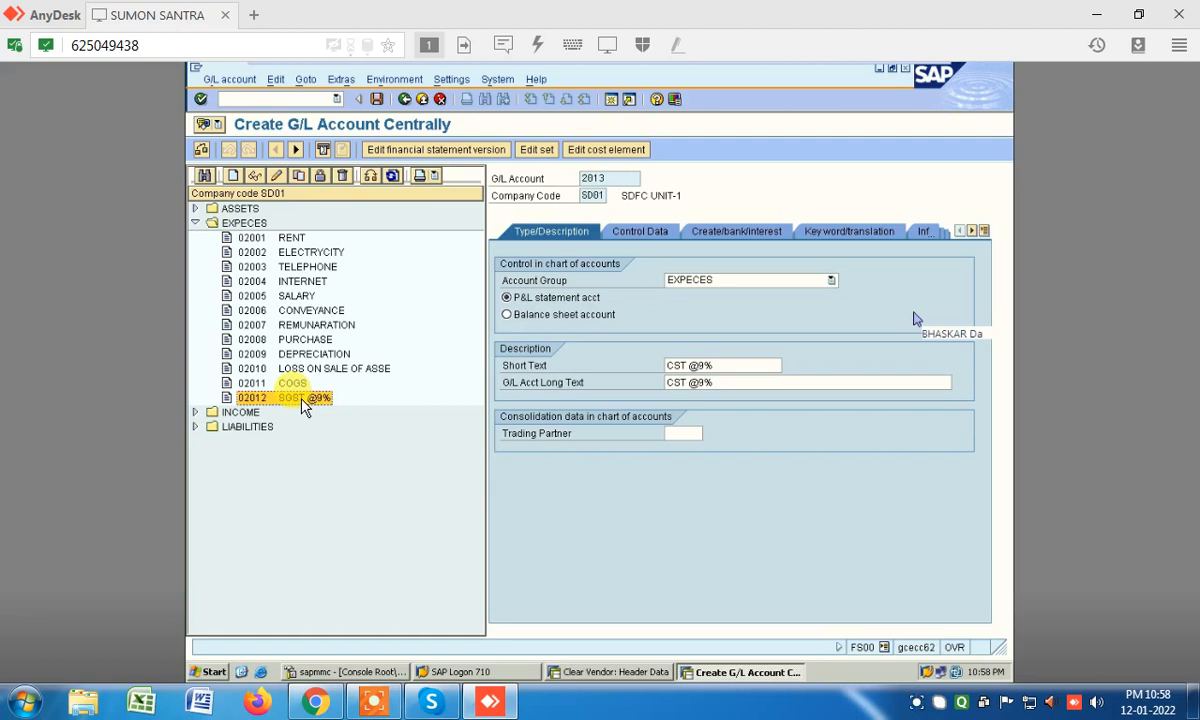
pyautogui.click(279, 172)
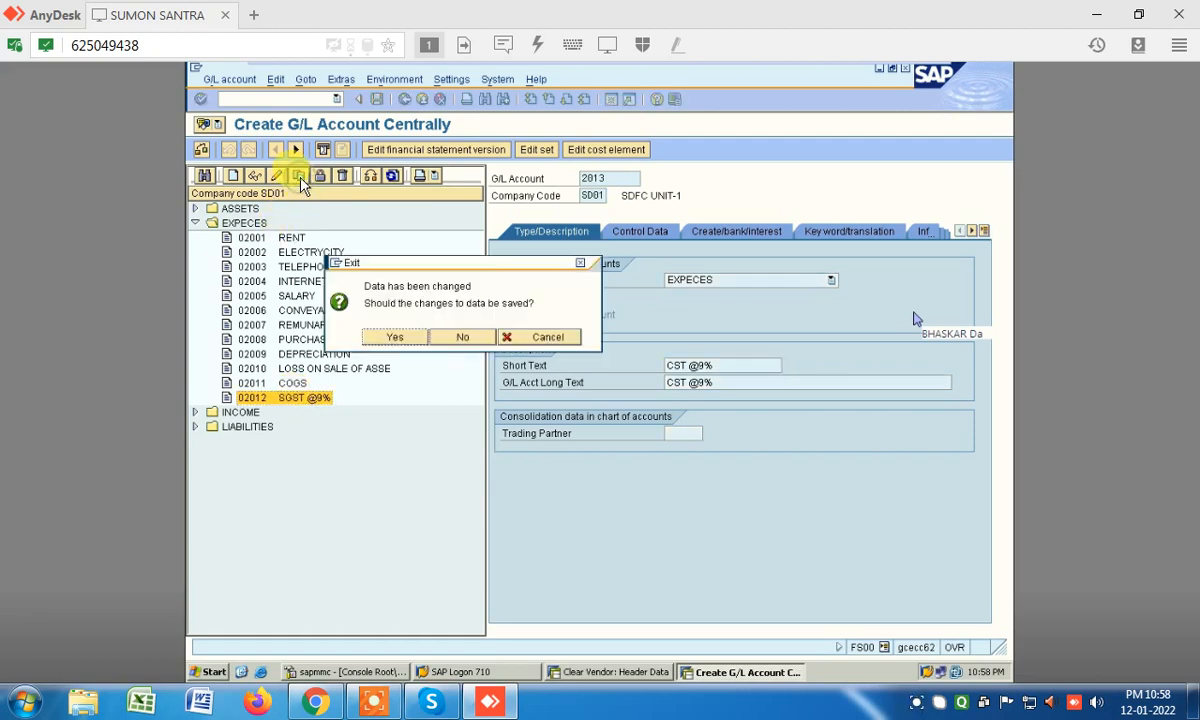
pyautogui.click(458, 337)
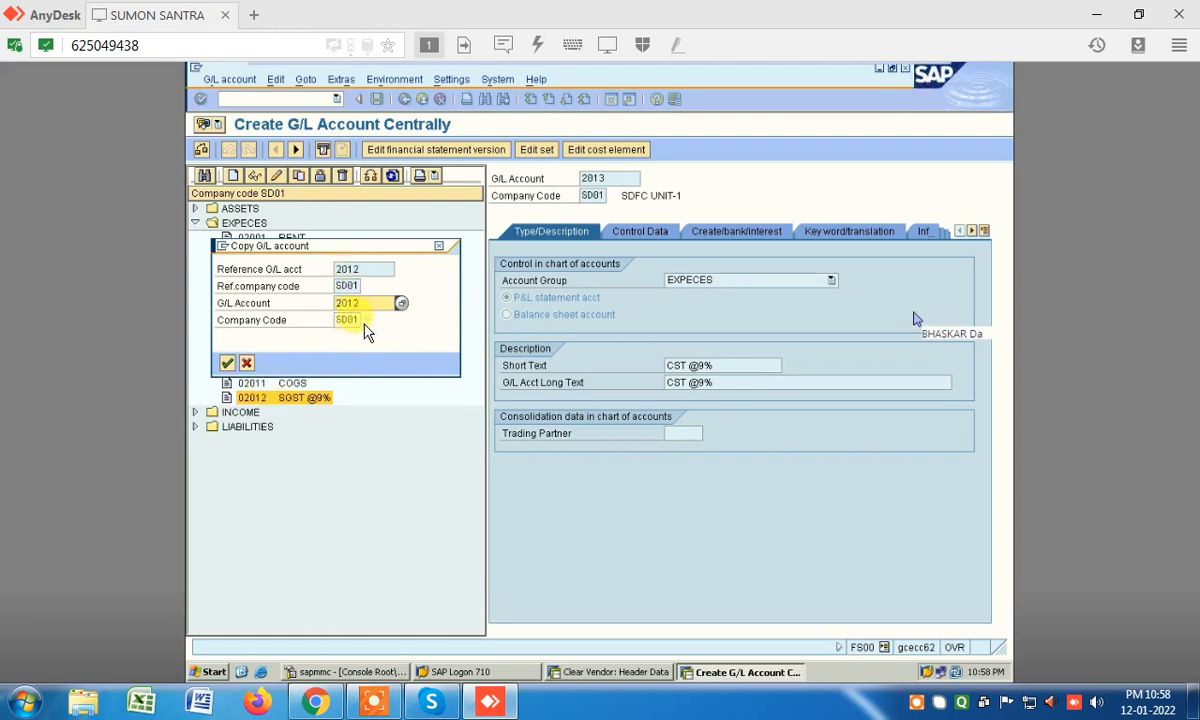
pyautogui.press('BackSpace')
pyautogui.write('3')
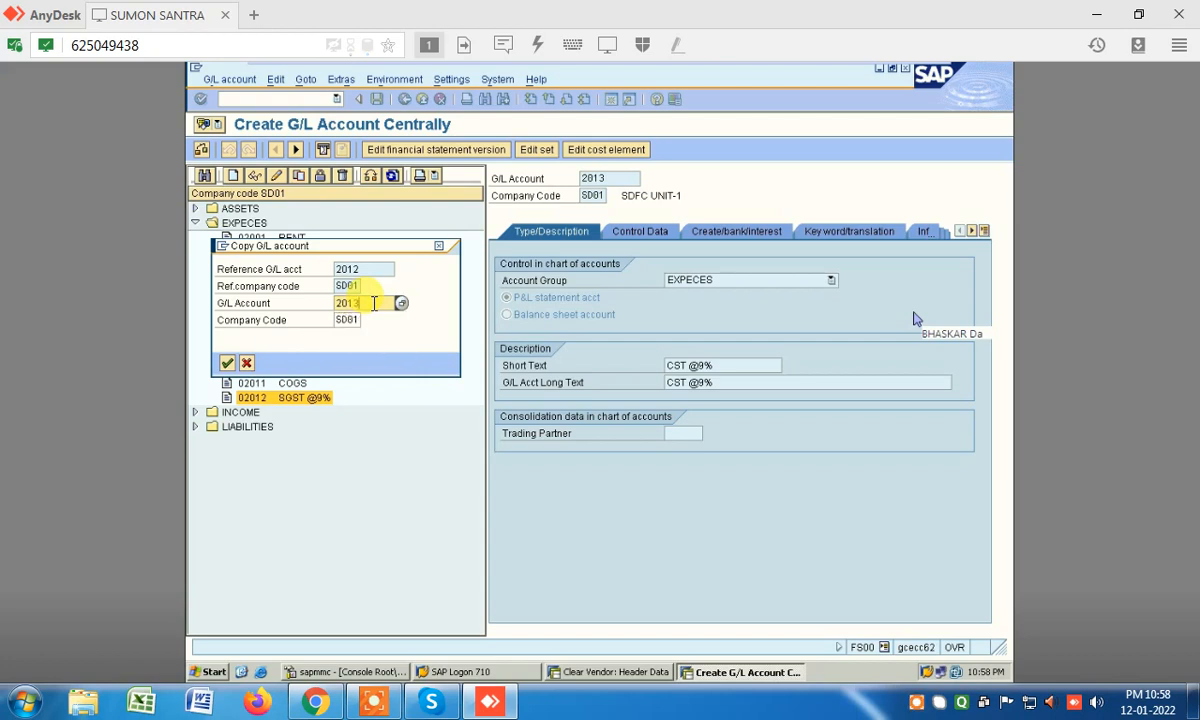
pyautogui.click(228, 364)
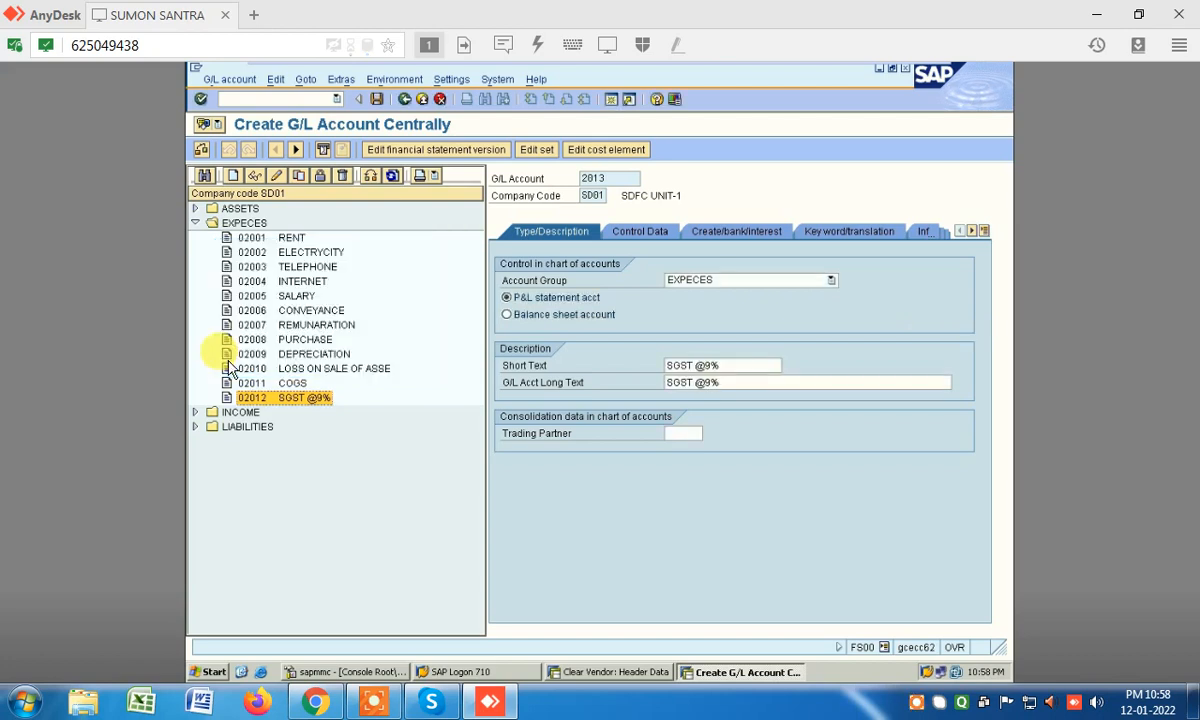
# - Change the copied account's short text to CST @9% and its long text to cST @9%
pyautogui.click(672, 365)
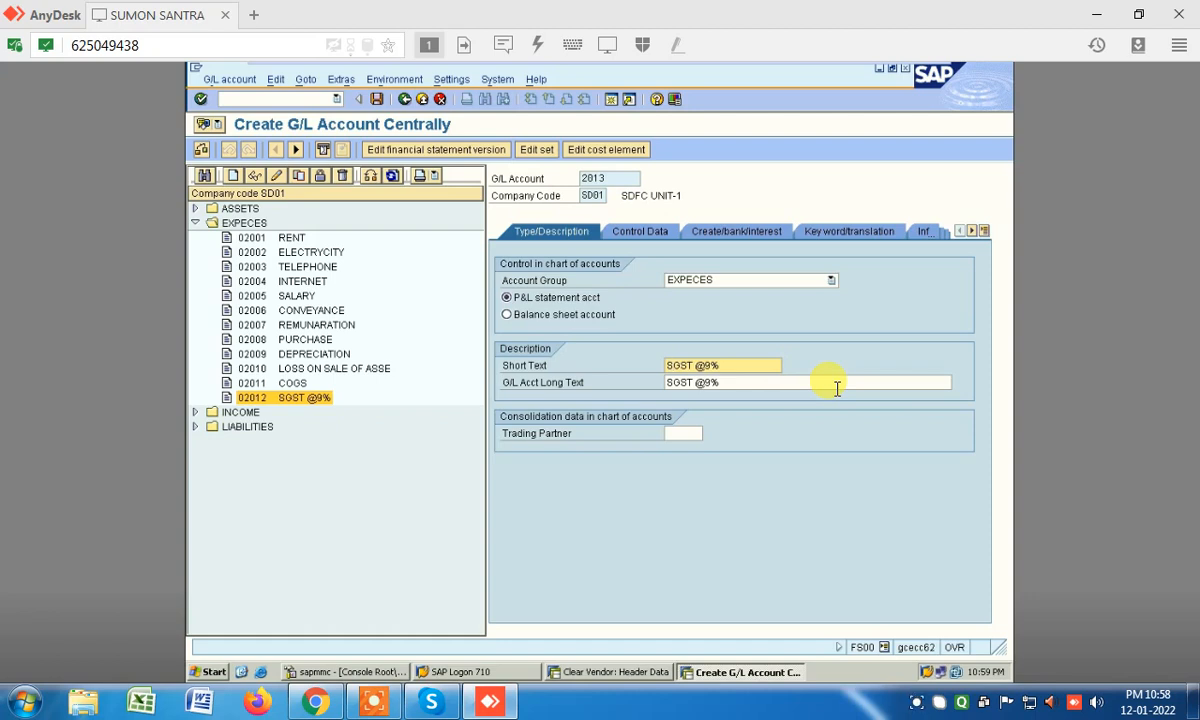
pyautogui.press('Delete')
pyautogui.write('c')
pyautogui.press('Down')
pyautogui.press('Return')
pyautogui.press('Tab')
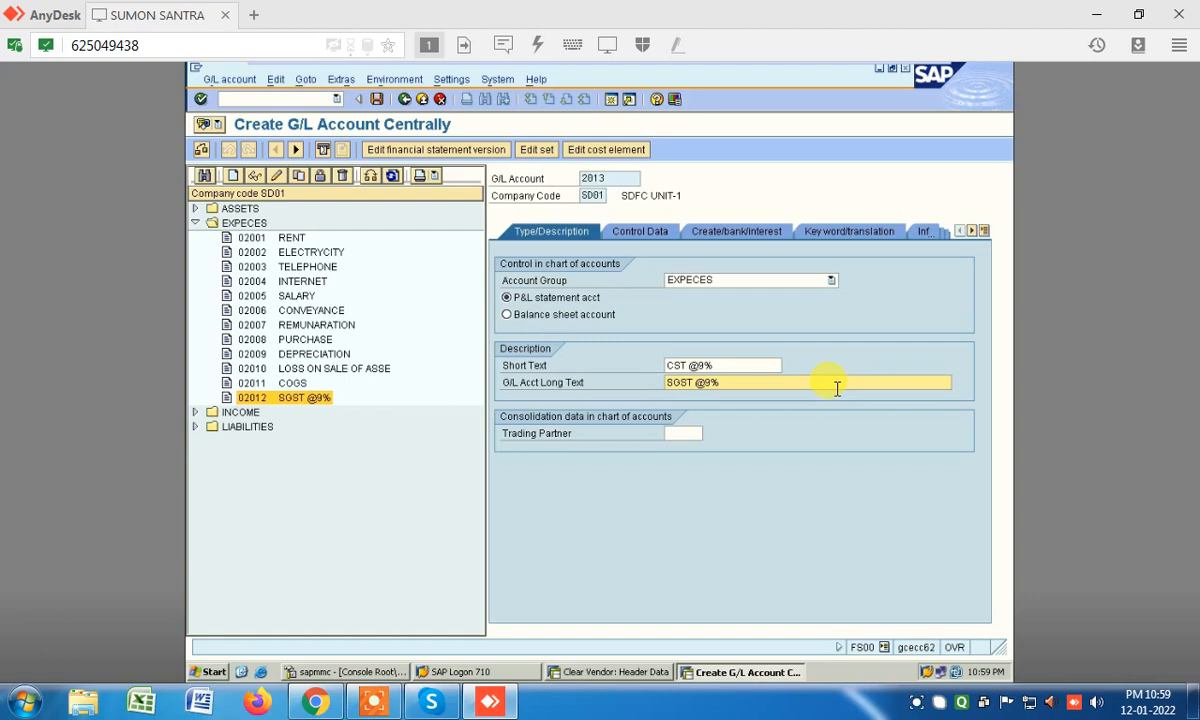
pyautogui.press('BackSpace')
pyautogui.write('c')
pyautogui.press('Down')
pyautogui.click(843, 396)
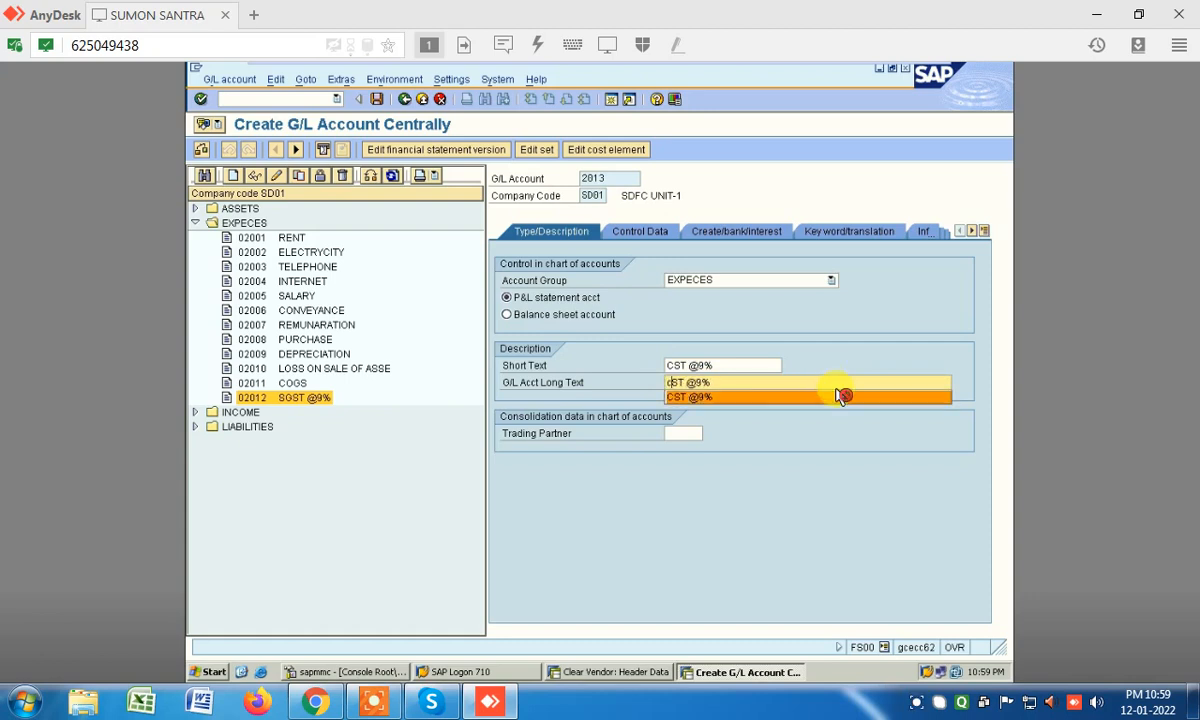
# - Try to correct the short text with an inserted G, and replace it with the earlier entry DEPRECIATION
pyautogui.press('Up')
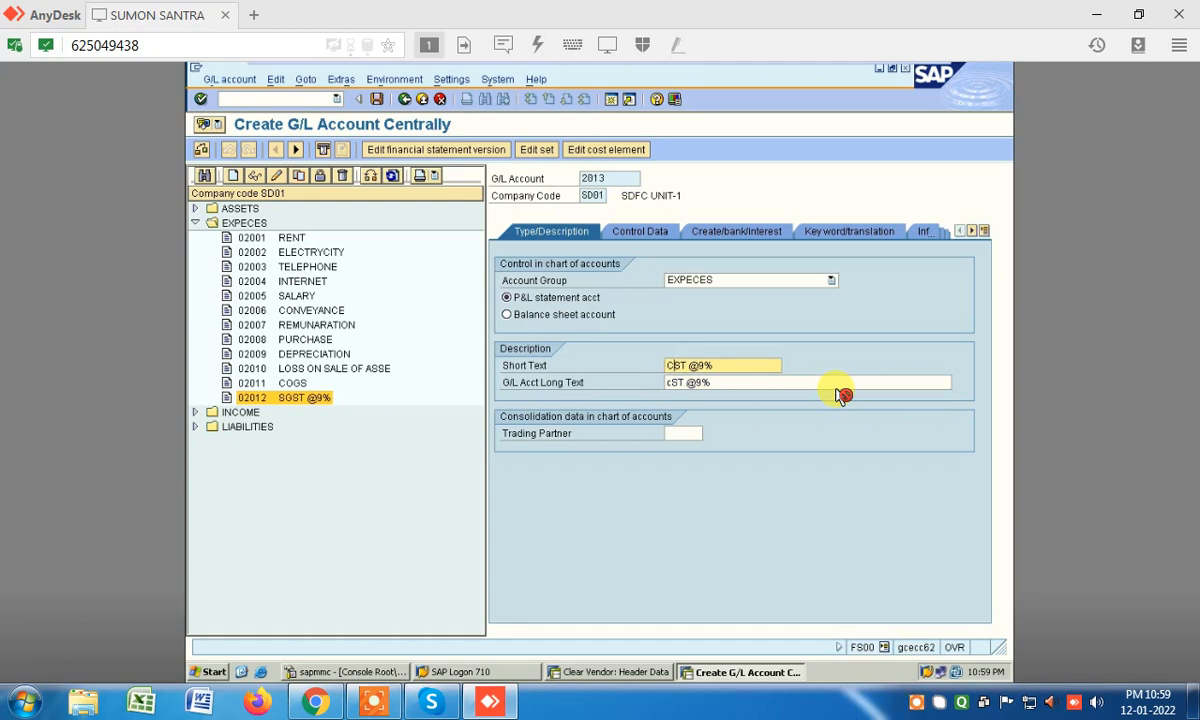
pyautogui.write('G')
pyautogui.press('Right')
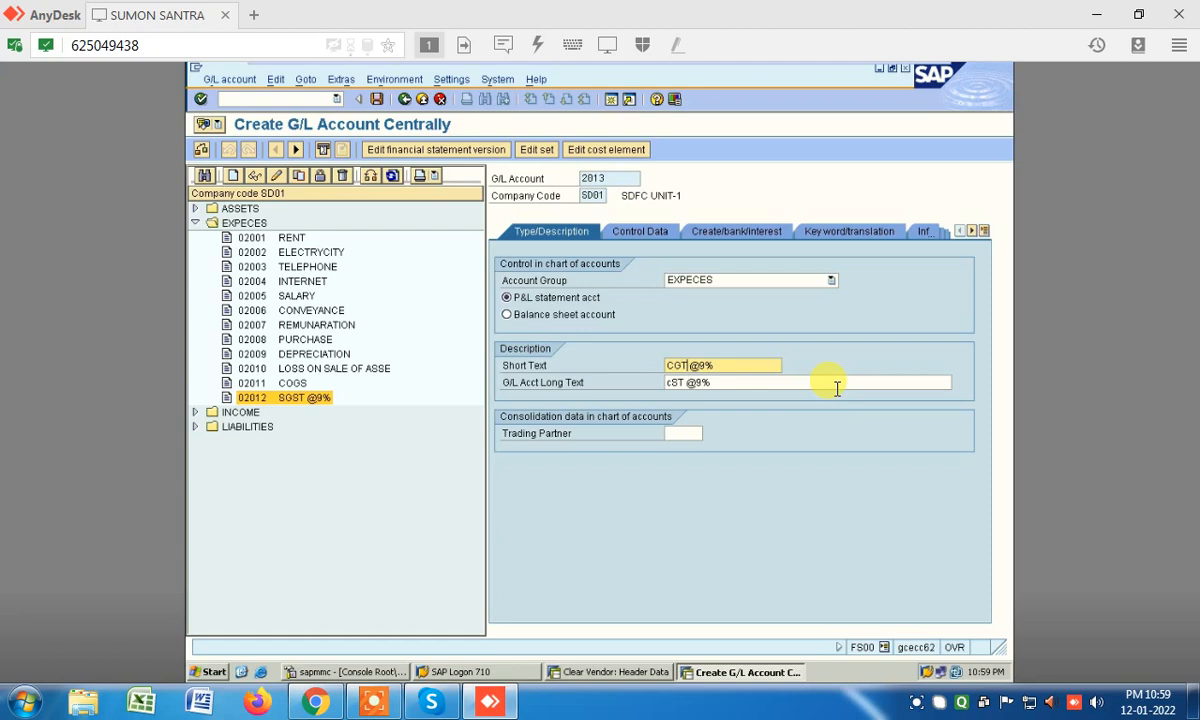
pyautogui.press('Delete')
pyautogui.press('Delete')
pyautogui.press('Delete')
pyautogui.press('Delete')
pyautogui.press('BackSpace')
pyautogui.press('BackSpace')
pyautogui.press('BackSpace')
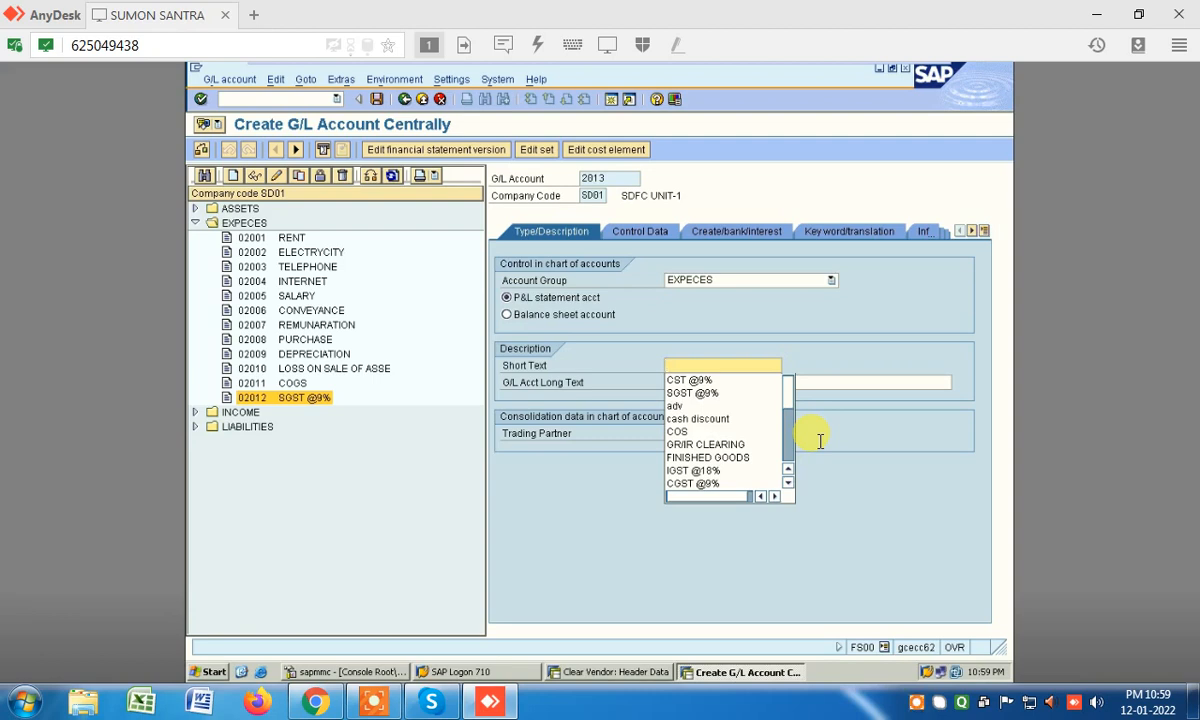
pyautogui.scroll(-1, 712, 490)
pyautogui.click(708, 472)
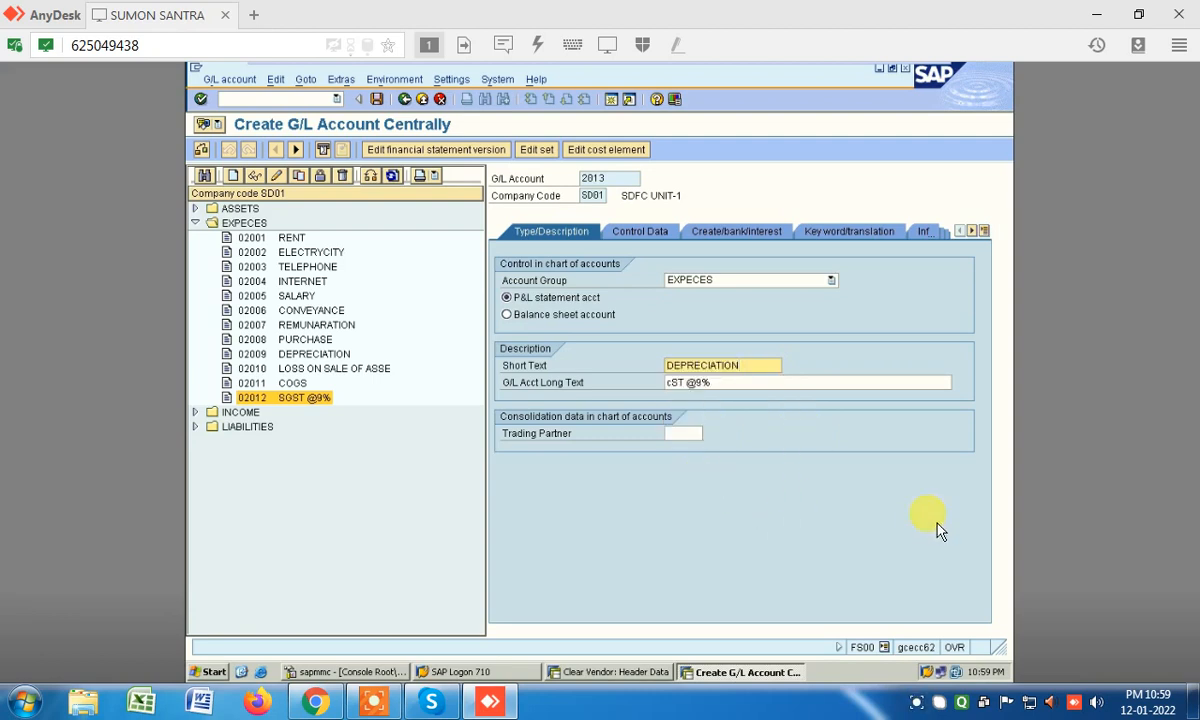
# - Clear the short text of account 2013 and fill it with the earlier entry CGST @9%
pyautogui.press('BackSpace')
pyautogui.press('BackSpace')
pyautogui.press('BackSpace')
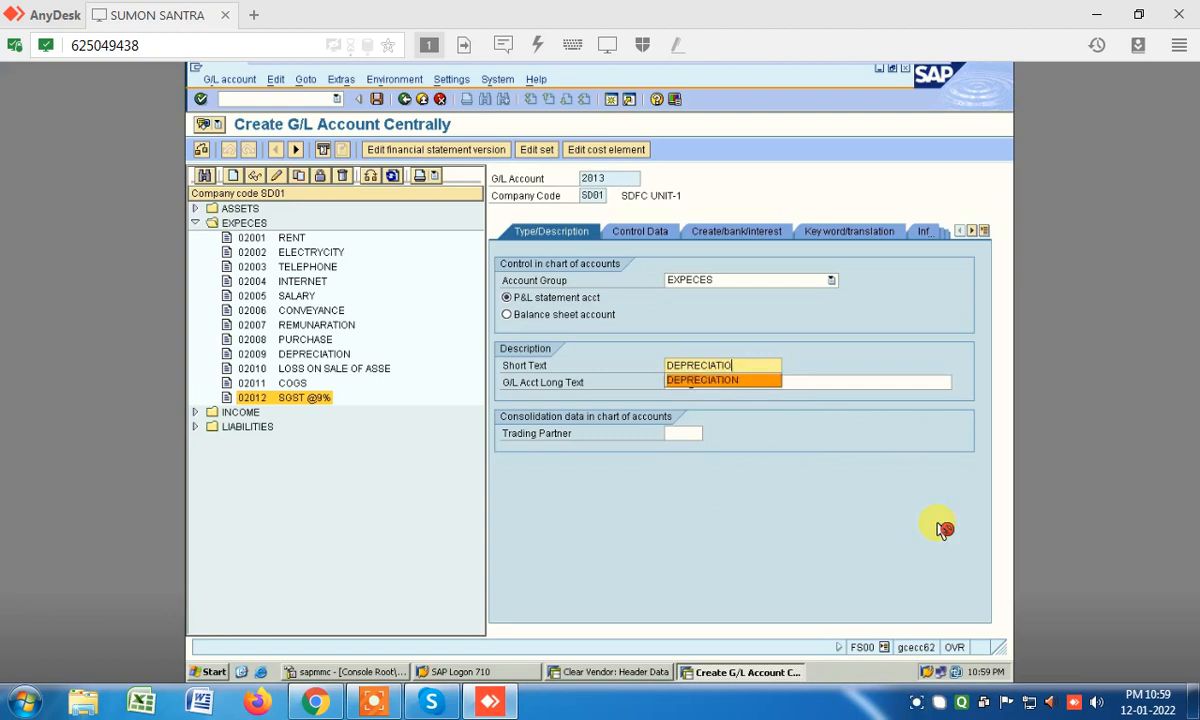
pyautogui.press('BackSpace')
pyautogui.press('BackSpace')
pyautogui.press('BackSpace')
pyautogui.press('BackSpace')
pyautogui.press('BackSpace')
pyautogui.press('BackSpace')
pyautogui.press('BackSpace')
pyautogui.press('BackSpace')
pyautogui.press('BackSpace')
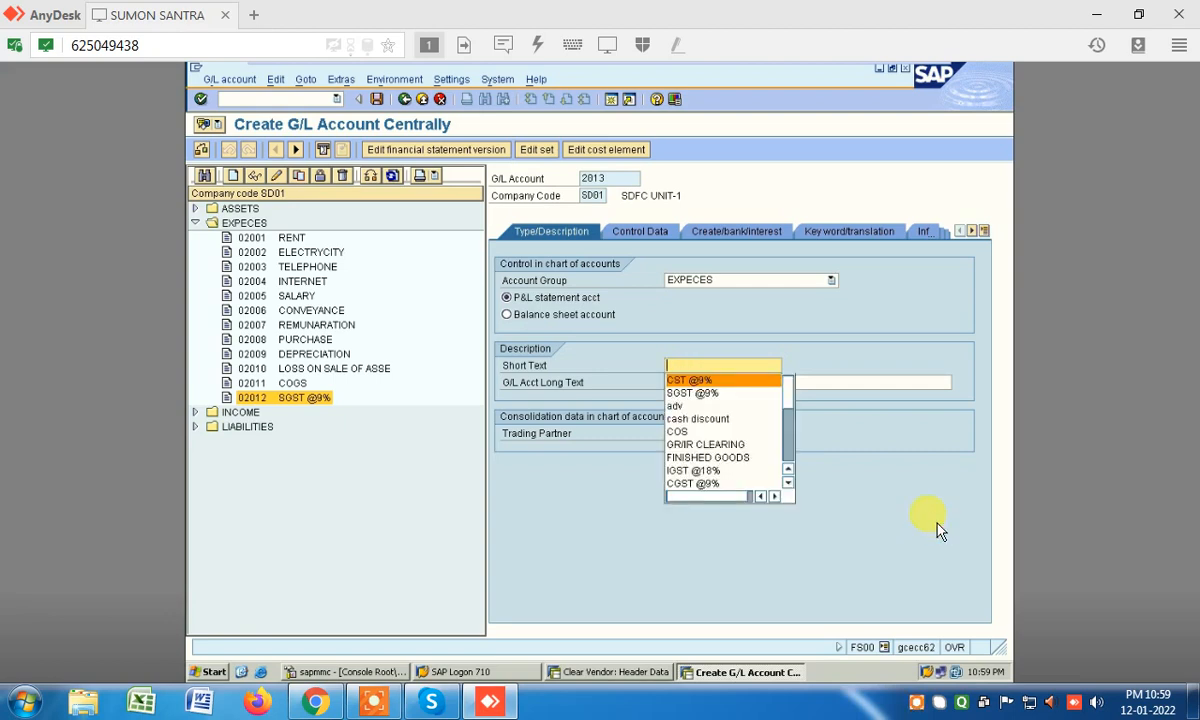
pyautogui.press('Down')
pyautogui.press('Down')
pyautogui.press('Down')
pyautogui.press('Down')
pyautogui.press('Down')
pyautogui.press('Down')
pyautogui.press('Down')
pyautogui.press('Down')
pyautogui.press('Down')
pyautogui.press('Down')
pyautogui.press('Down')
pyautogui.press('Down')
pyautogui.press('Down')
pyautogui.press('Down')
pyautogui.press('Down')
pyautogui.press('Down')
pyautogui.press('Down')
pyautogui.press('Up')
pyautogui.press('Up')
pyautogui.press('Up')
pyautogui.press('Up')
pyautogui.press('Up')
pyautogui.press('Up')
pyautogui.press('Up')
pyautogui.press('Up')
pyautogui.press('Up')
pyautogui.press('Up')
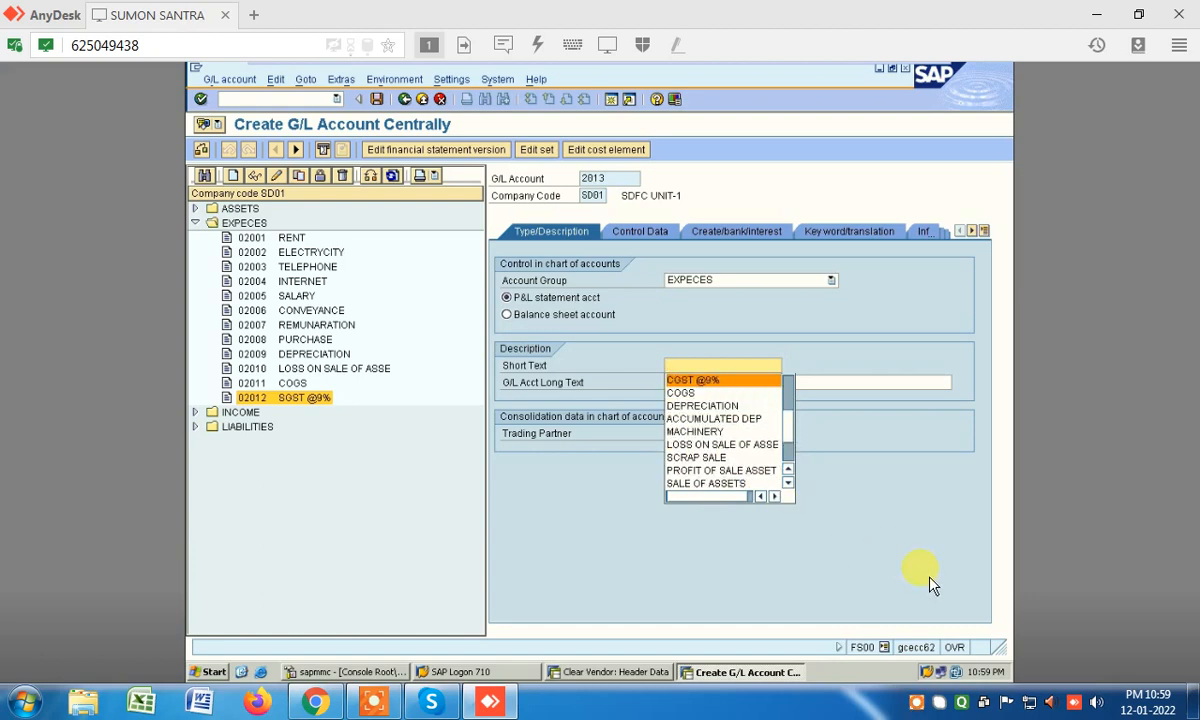
pyautogui.press('Return')
# - Replace the G/L account long text of account 2013 with CGST @9%
pyautogui.press('Tab')
pyautogui.press('Right')
pyautogui.press('Right')
pyautogui.press('Right')
pyautogui.press('Right')
pyautogui.press('Right')
pyautogui.press('Right')
pyautogui.press('BackSpace')
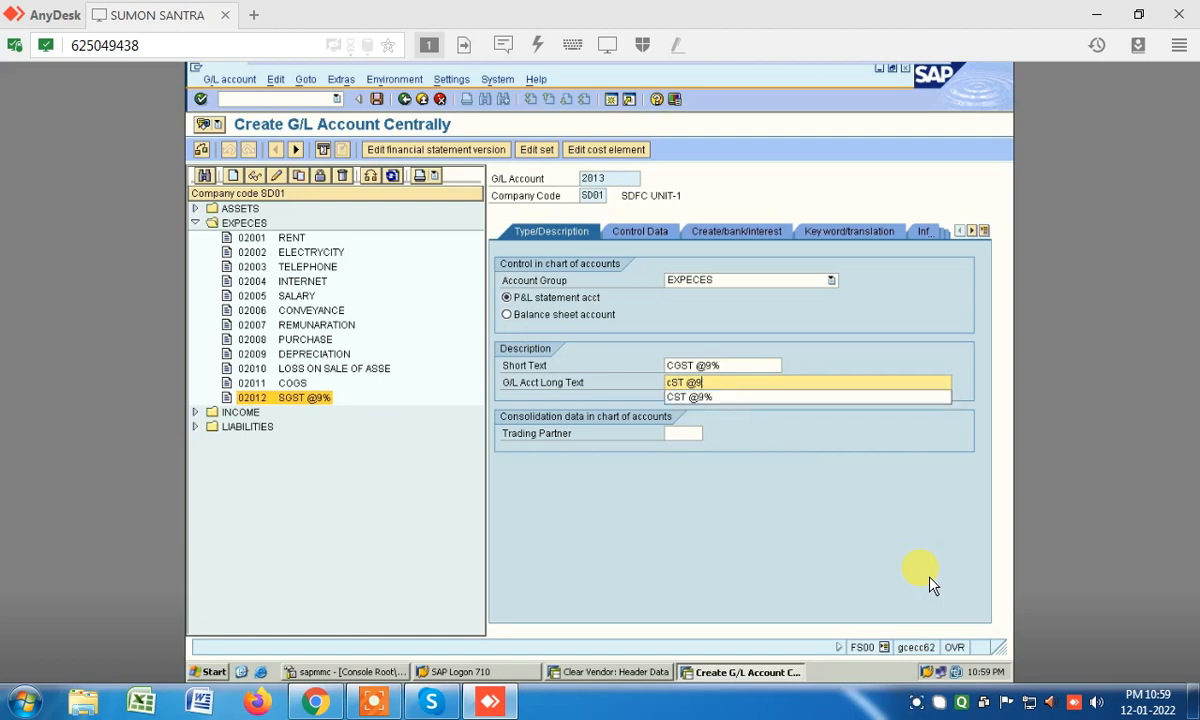
pyautogui.press('BackSpace')
pyautogui.press('BackSpace')
pyautogui.press('BackSpace')
pyautogui.press('BackSpace')
pyautogui.press('BackSpace')
pyautogui.press('BackSpace')
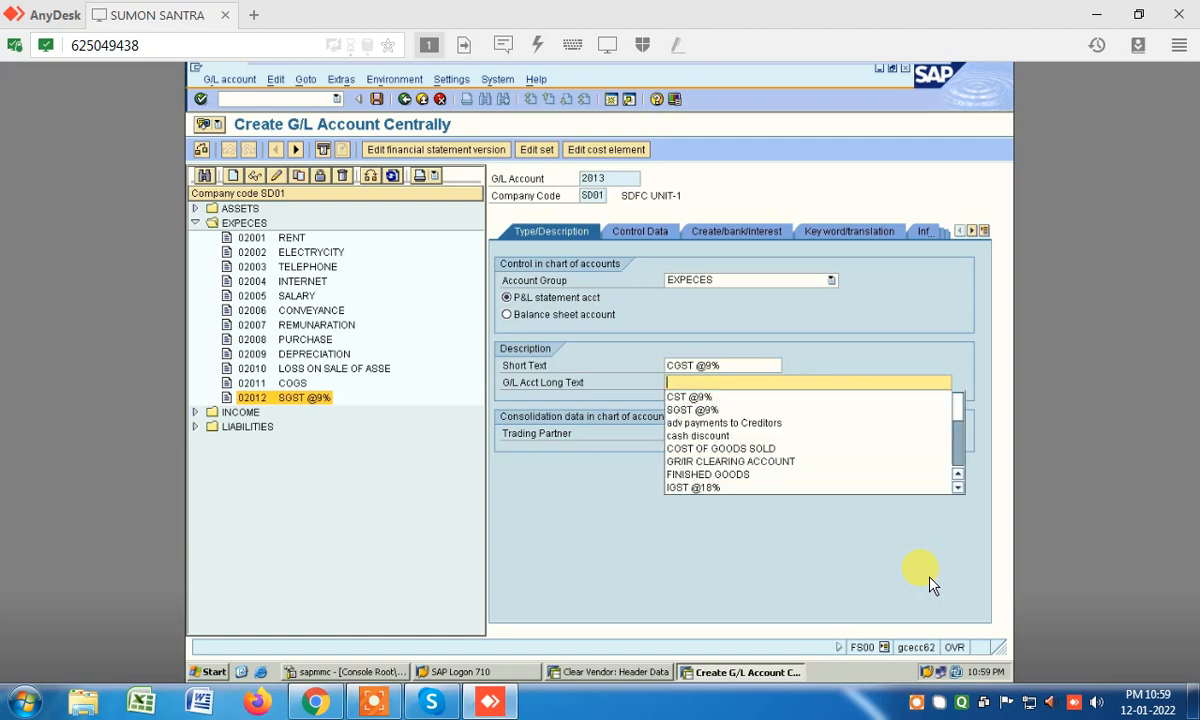
pyautogui.write('C')
pyautogui.press('Down')
pyautogui.press('Down')
pyautogui.press('Down')
pyautogui.press('Down')
pyautogui.press('Return')
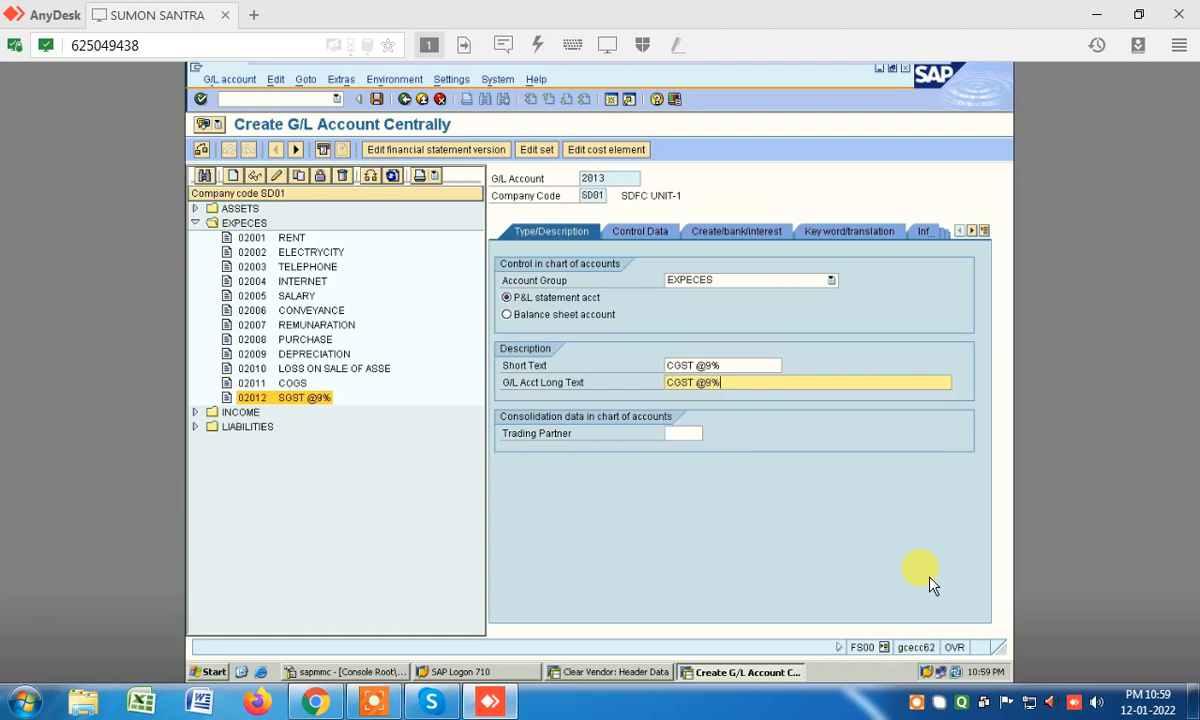
# - Review the control data and the document creation settings of account 2013, and save the account
pyautogui.click(645, 232)
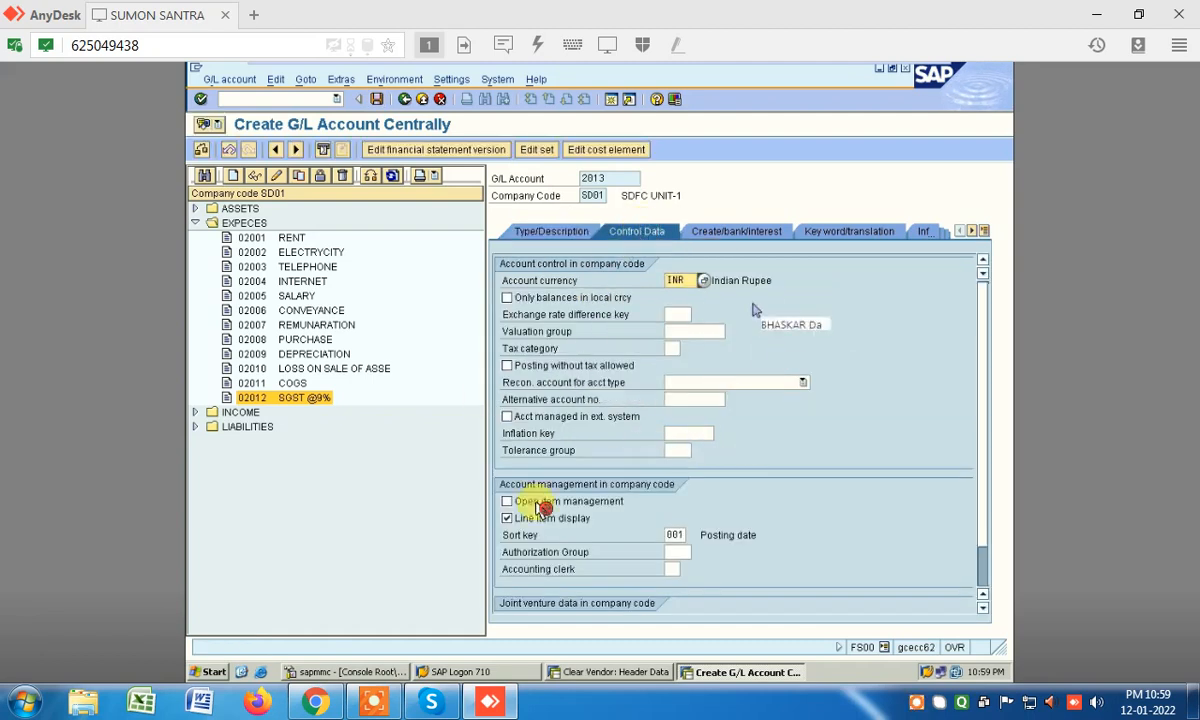
pyautogui.click(742, 232)
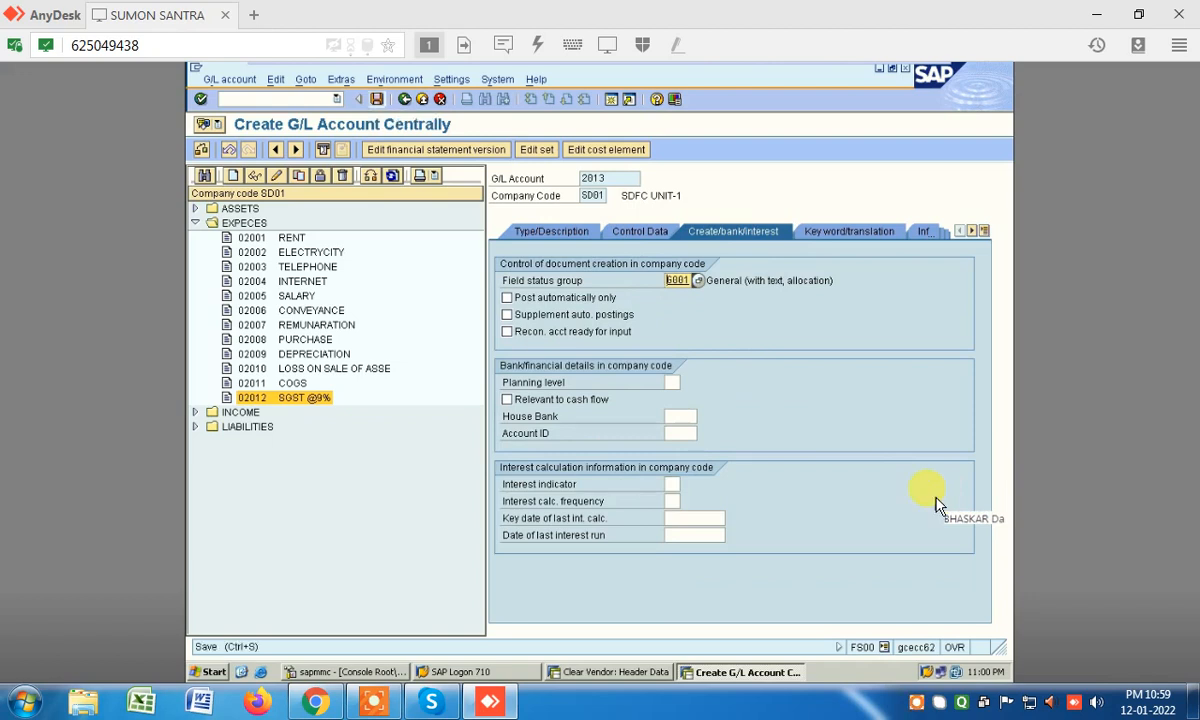
pyautogui.hotkey('ctrl', 's')
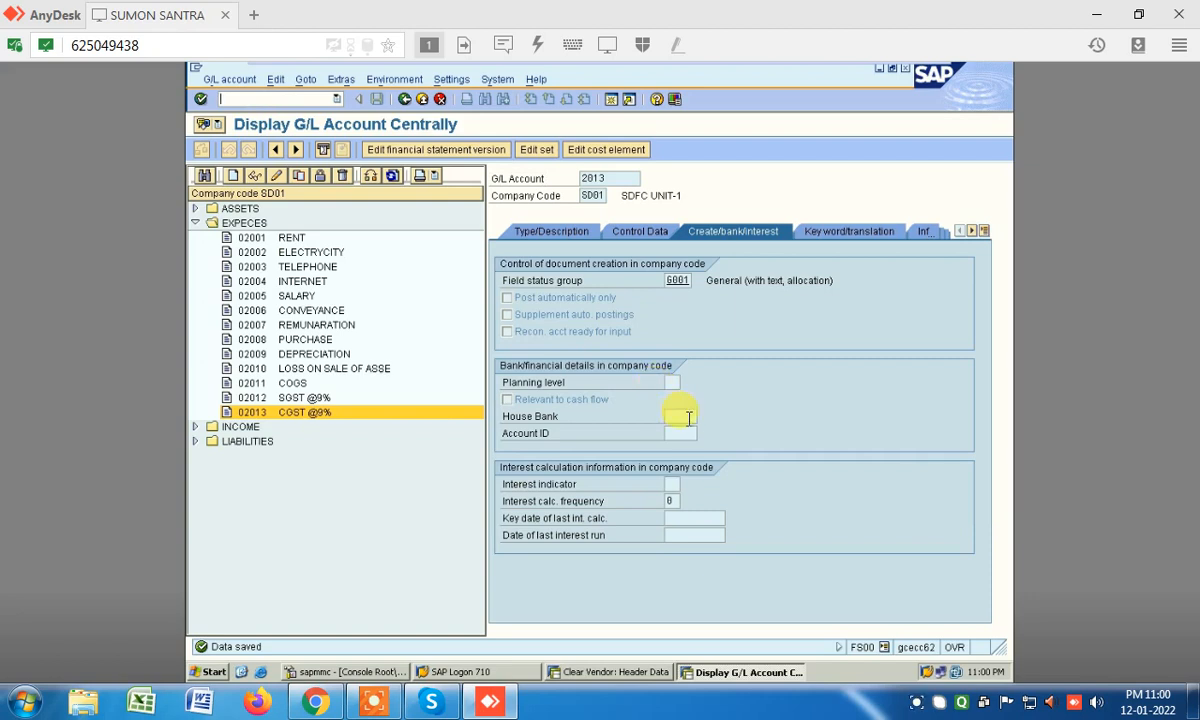
# - Open transaction OBYZ and start a new entry in the condition types
pyautogui.write('/N')
pyautogui.write('OB')
pyautogui.write('Y2')
pyautogui.press('Return')
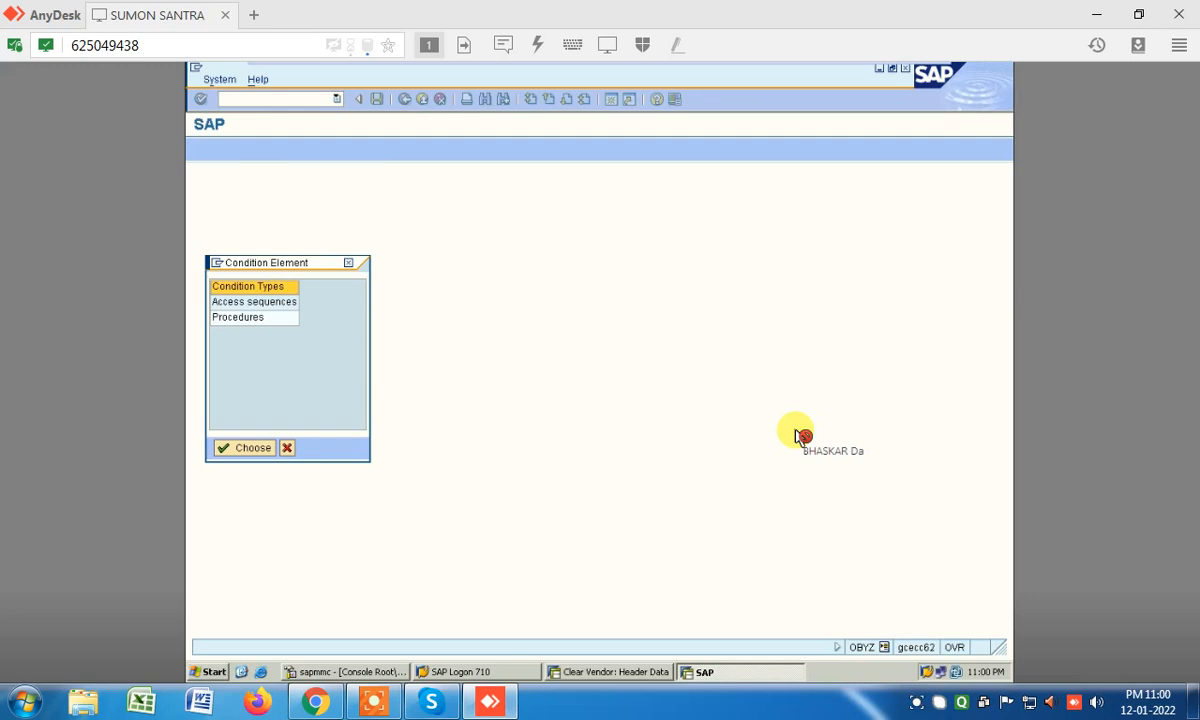
pyautogui.press('Return')
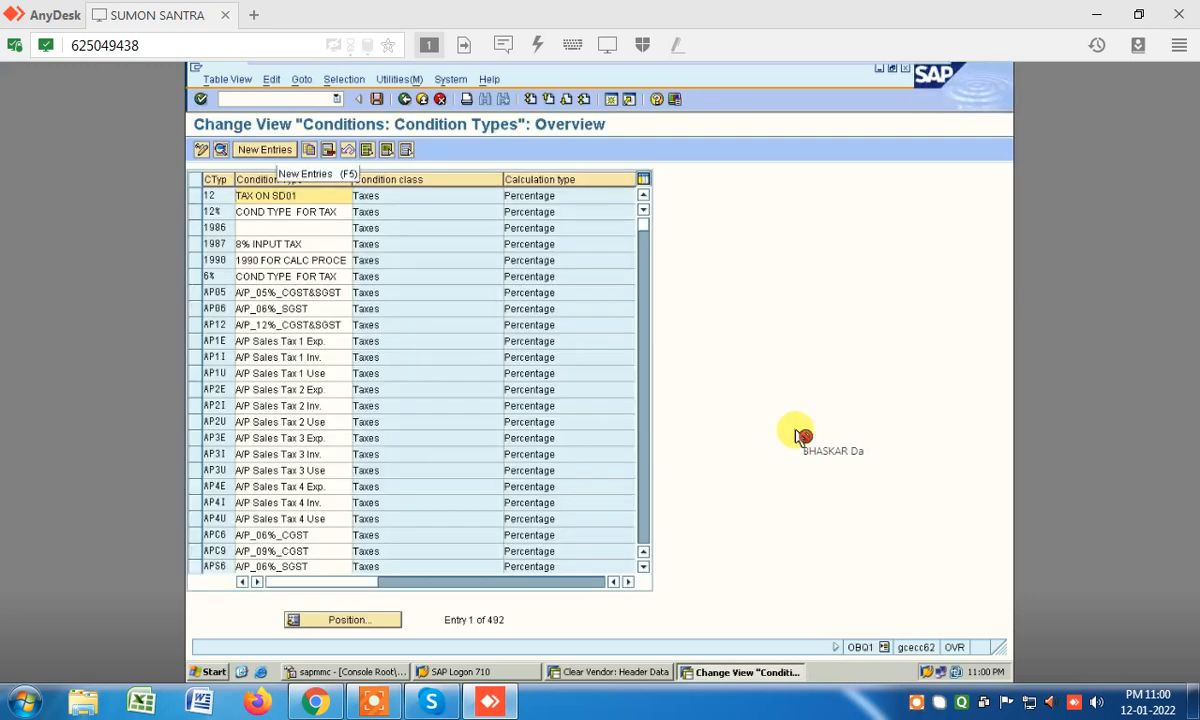
pyautogui.press('F5')
pyautogui.click(797, 437)
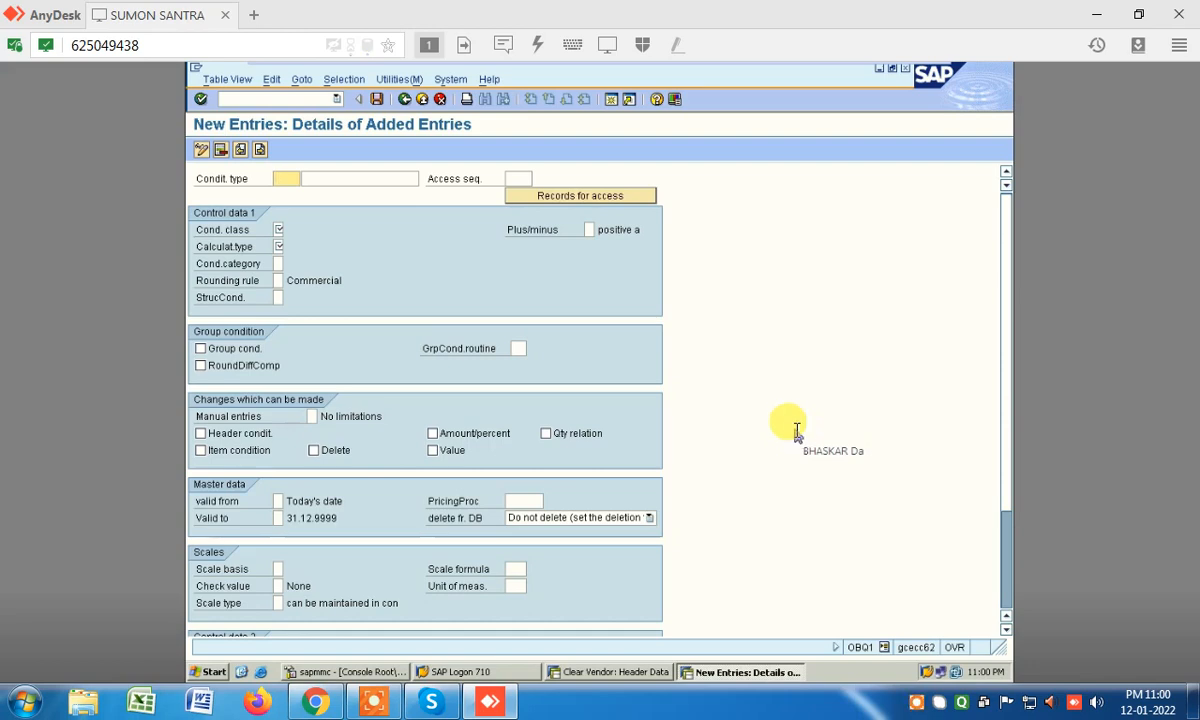
# - Enter Cg12 as the new condition type's key and CGST @ 9% as its description
pyautogui.write('S')
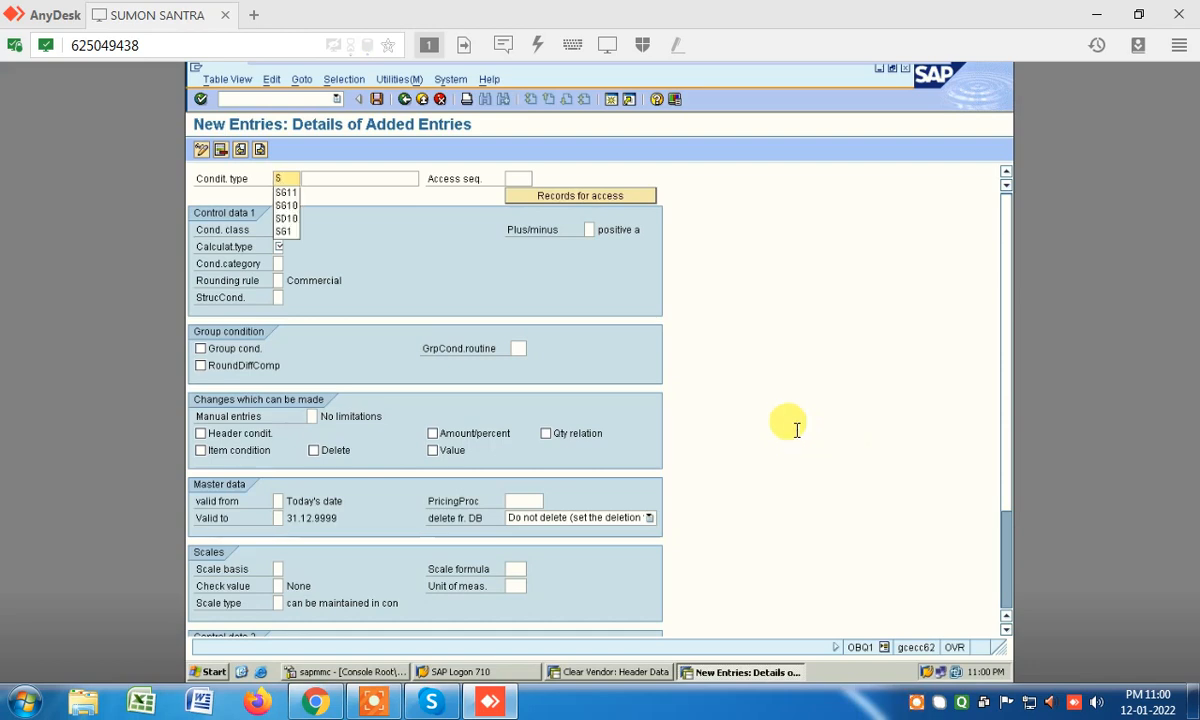
pyautogui.press('BackSpace')
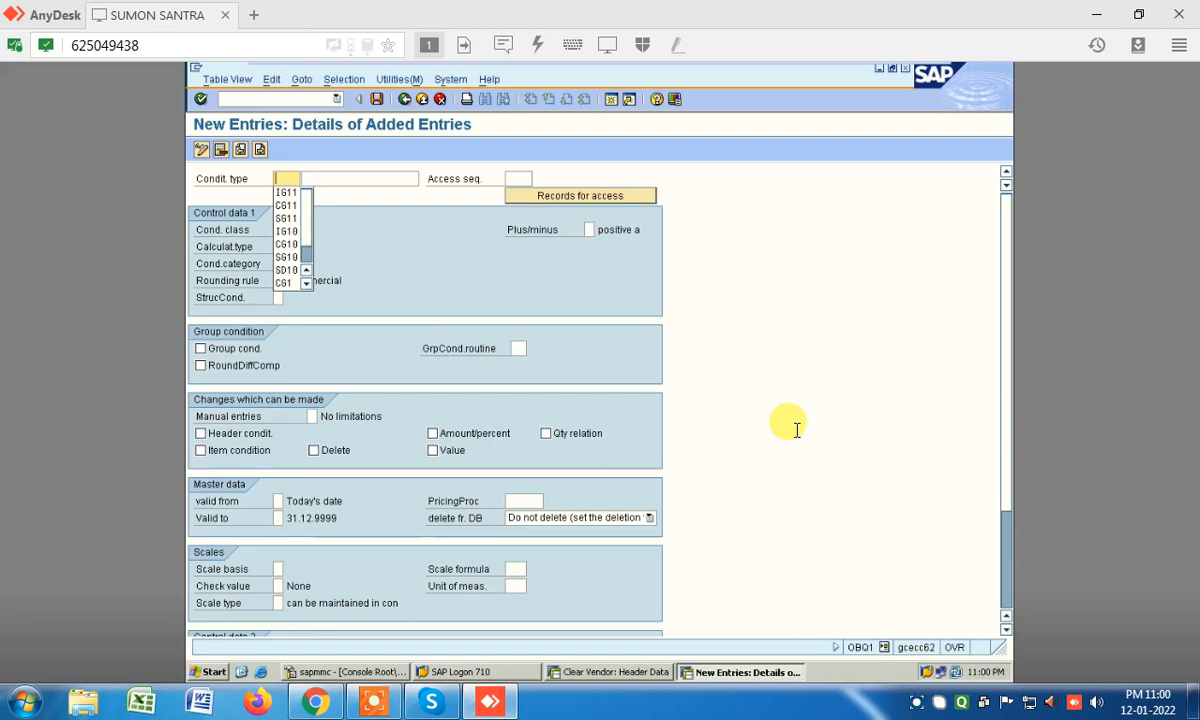
pyautogui.write('C')
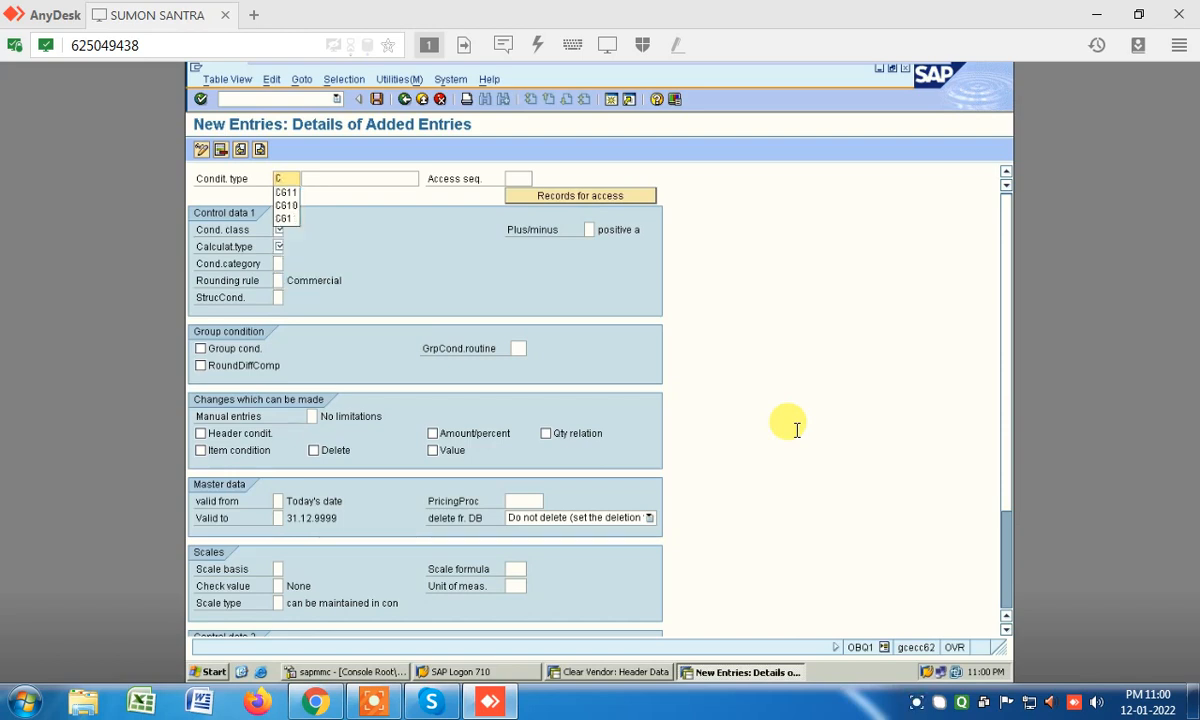
pyautogui.write('G')
pyautogui.press('BackSpace')
pyautogui.write('g12')
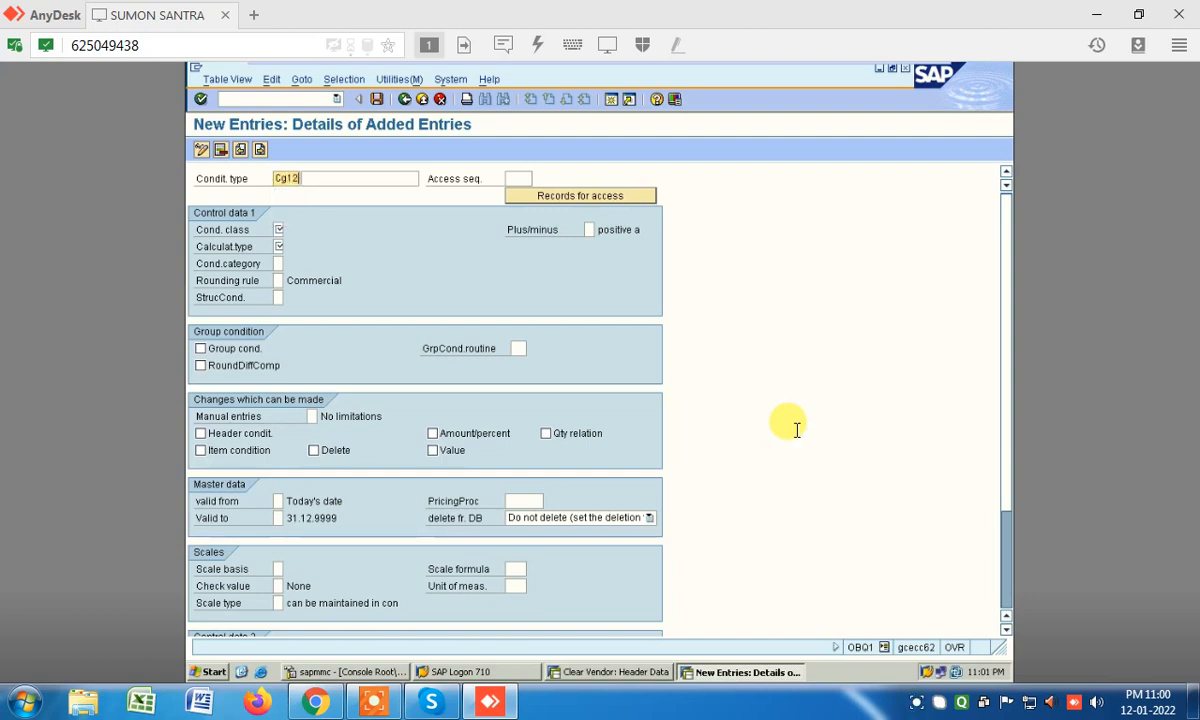
pyautogui.click(354, 174)
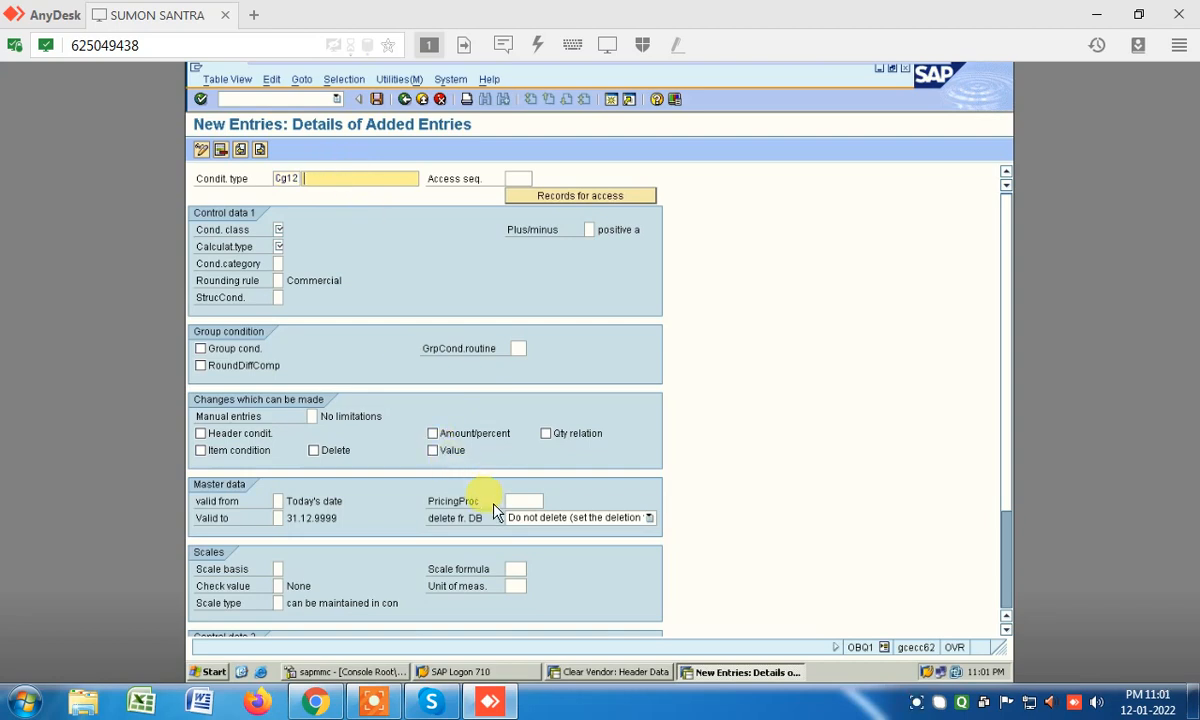
pyautogui.write('CGST')
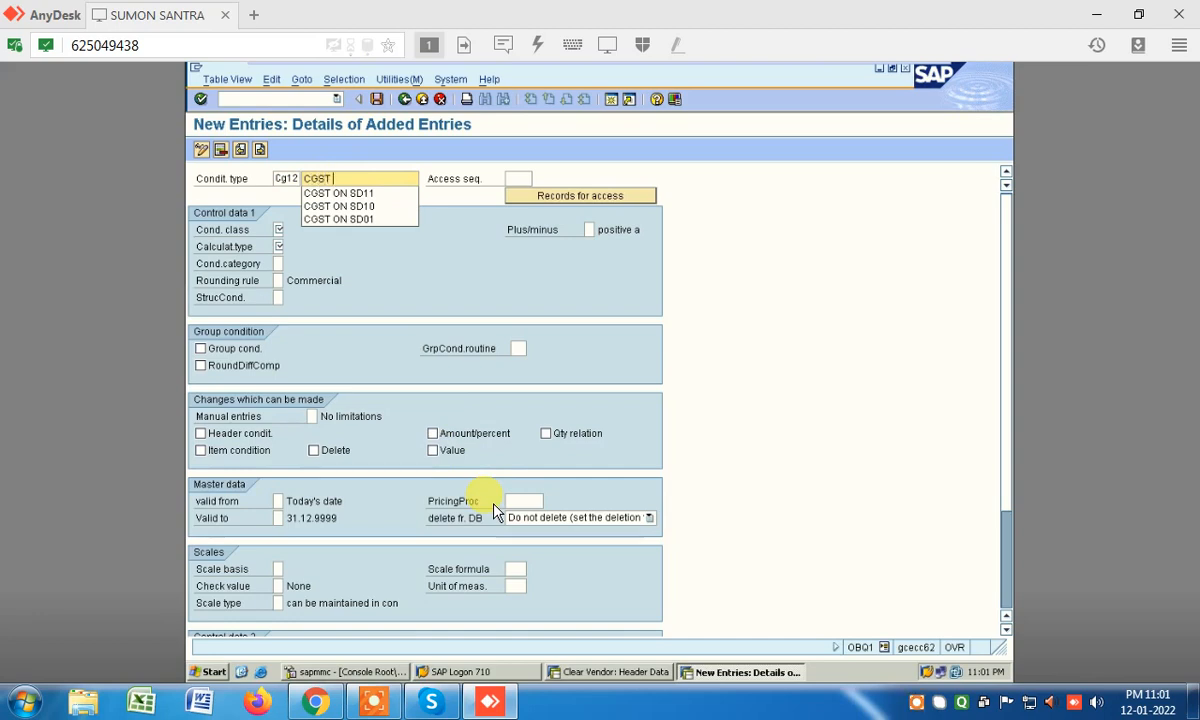
pyautogui.write(' @ 9%')
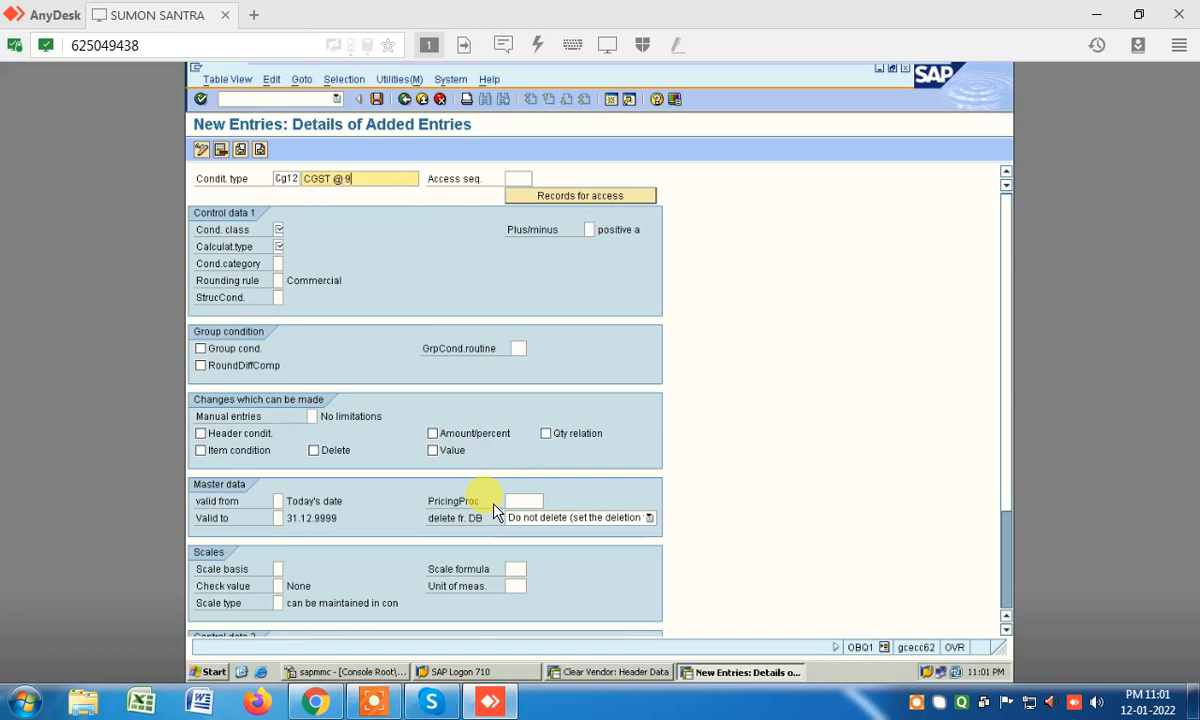
# - Set the condition class to D (Taxes) and the calculation type to A (Percentage)
pyautogui.click(281, 231)
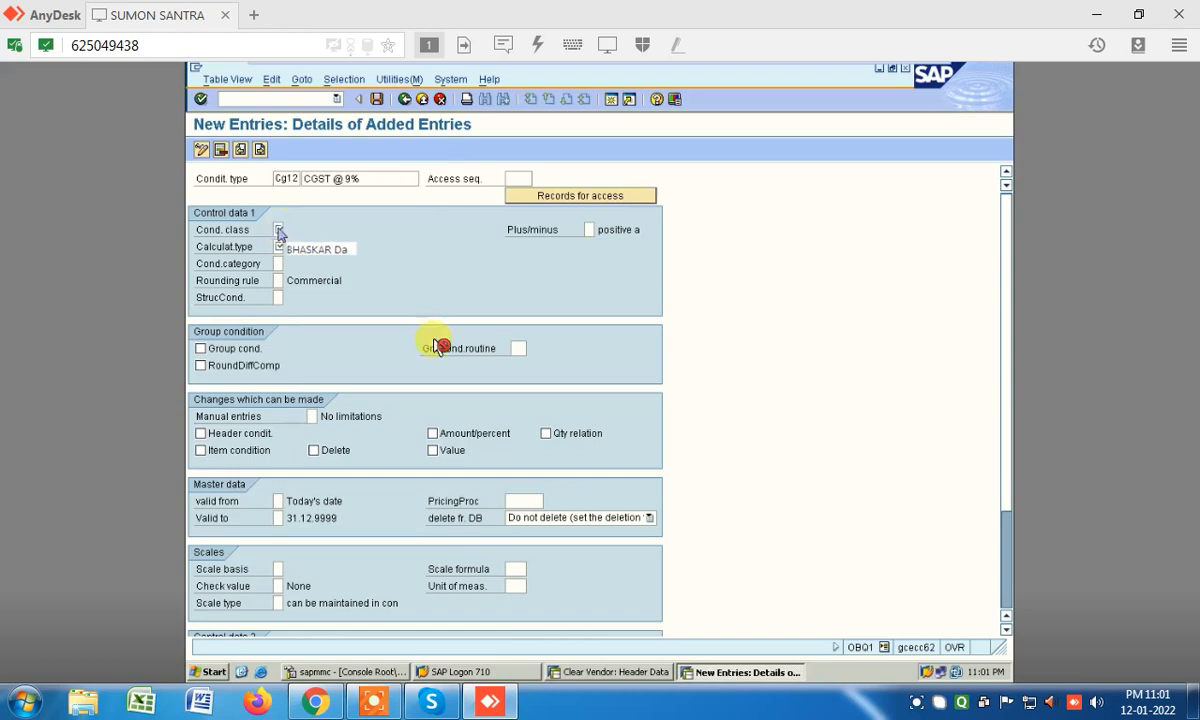
pyautogui.press('F4')
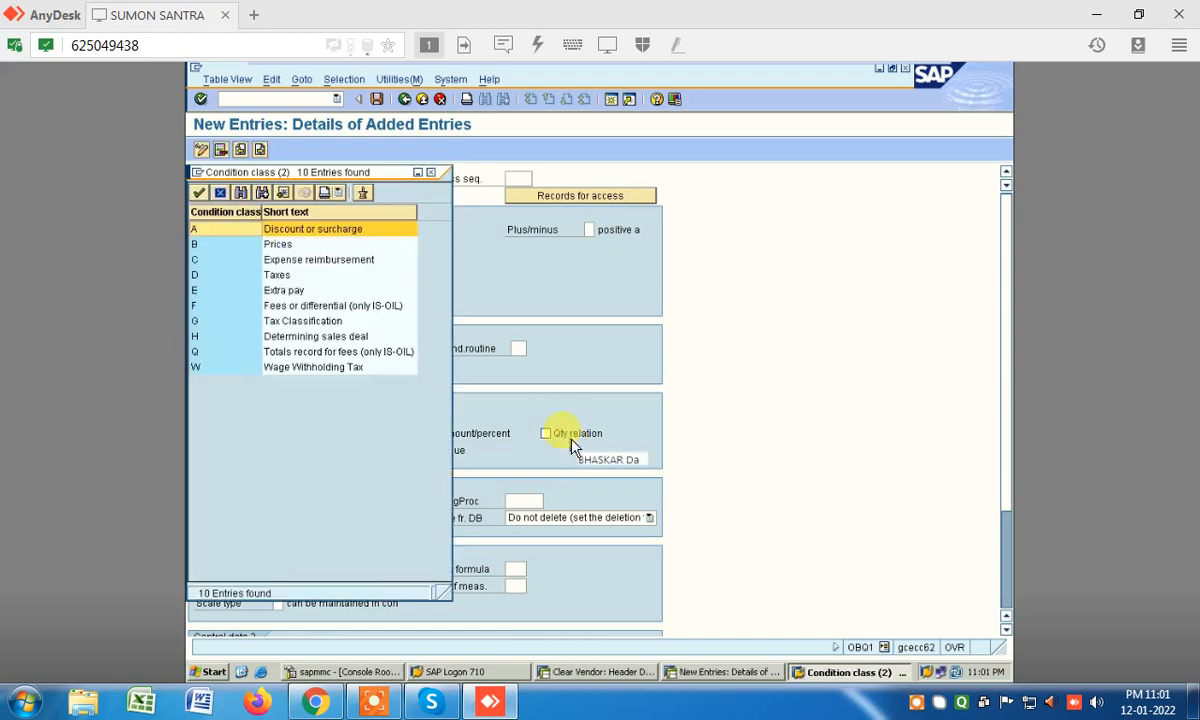
pyautogui.click(272, 290)
pyautogui.click(277, 276)
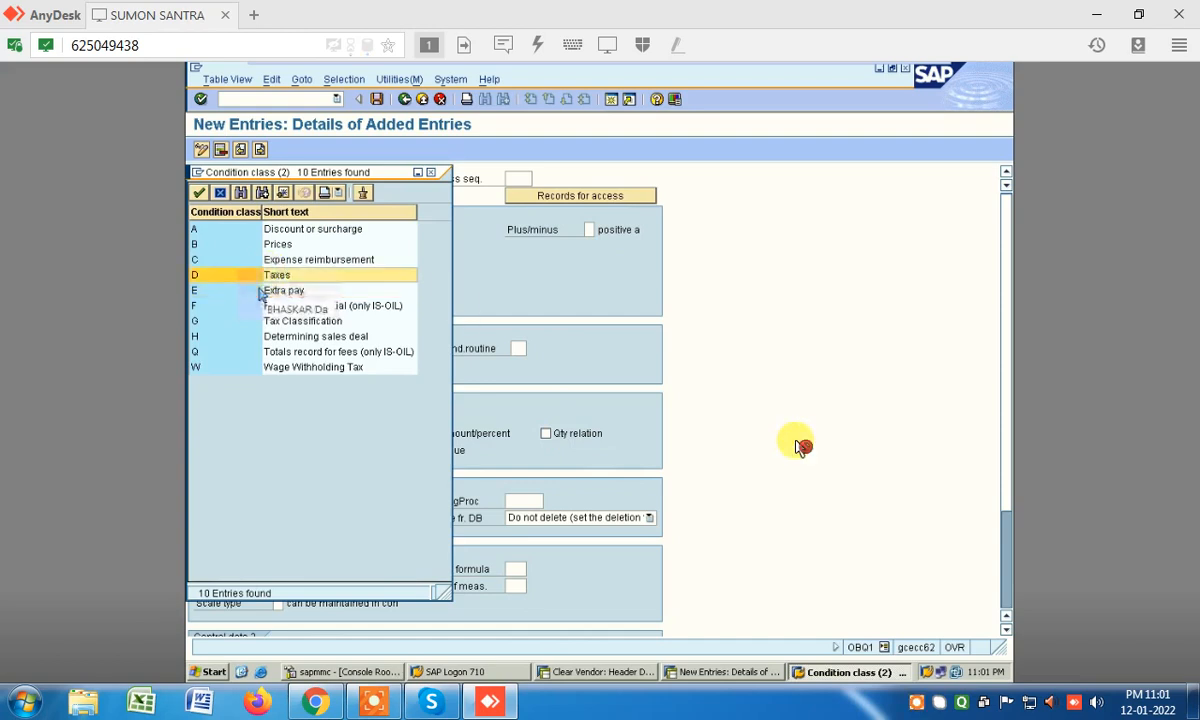
pyautogui.press('Return')
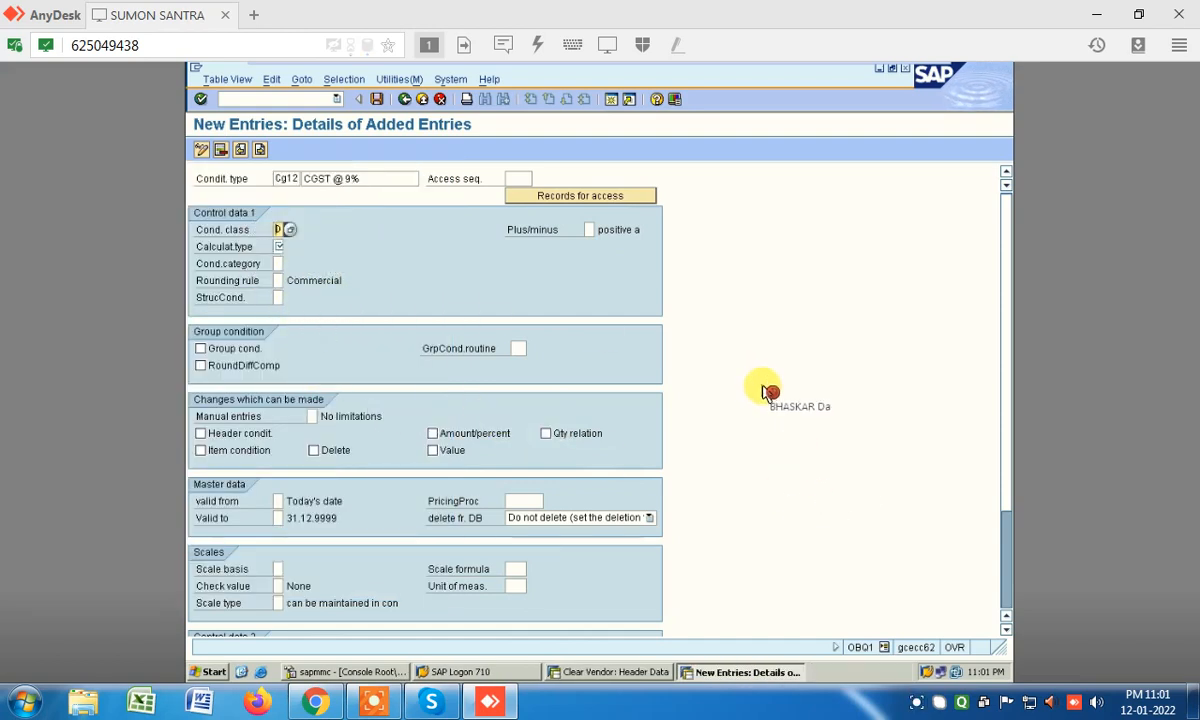
pyautogui.press('Tab')
pyautogui.press('F4')
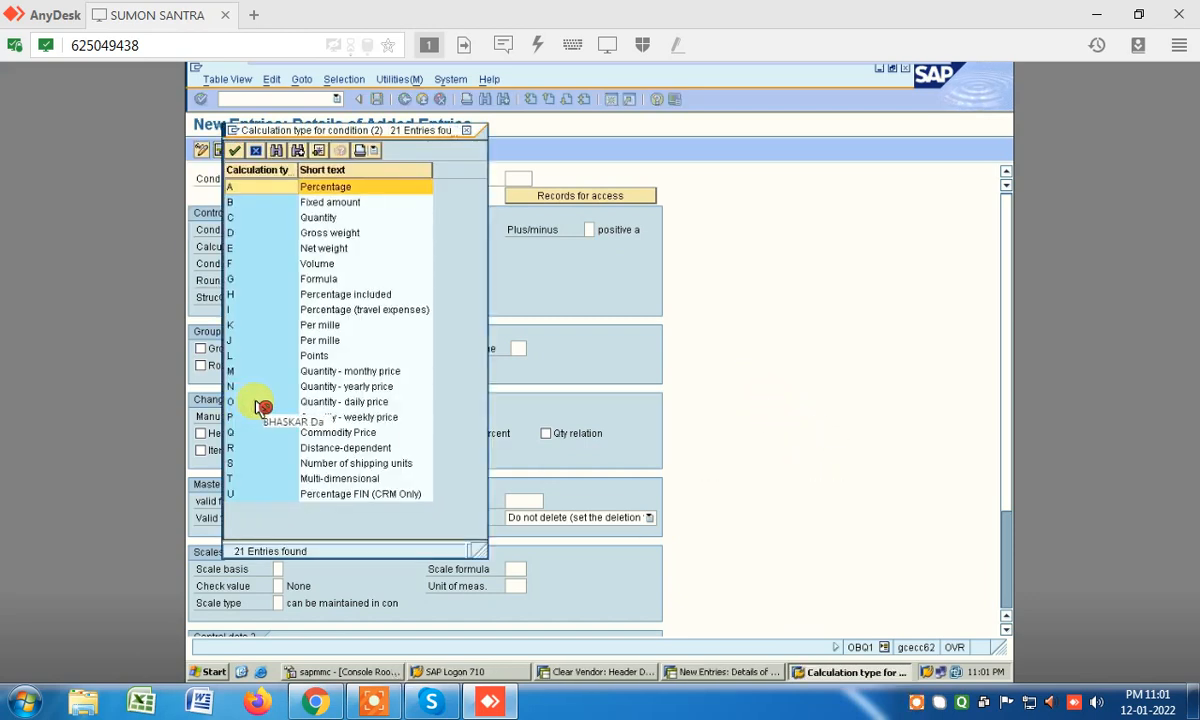
pyautogui.doubleClick(349, 192)
# - Set the condition category of the CGST condition type to D (Tax)
pyautogui.click(279, 267)
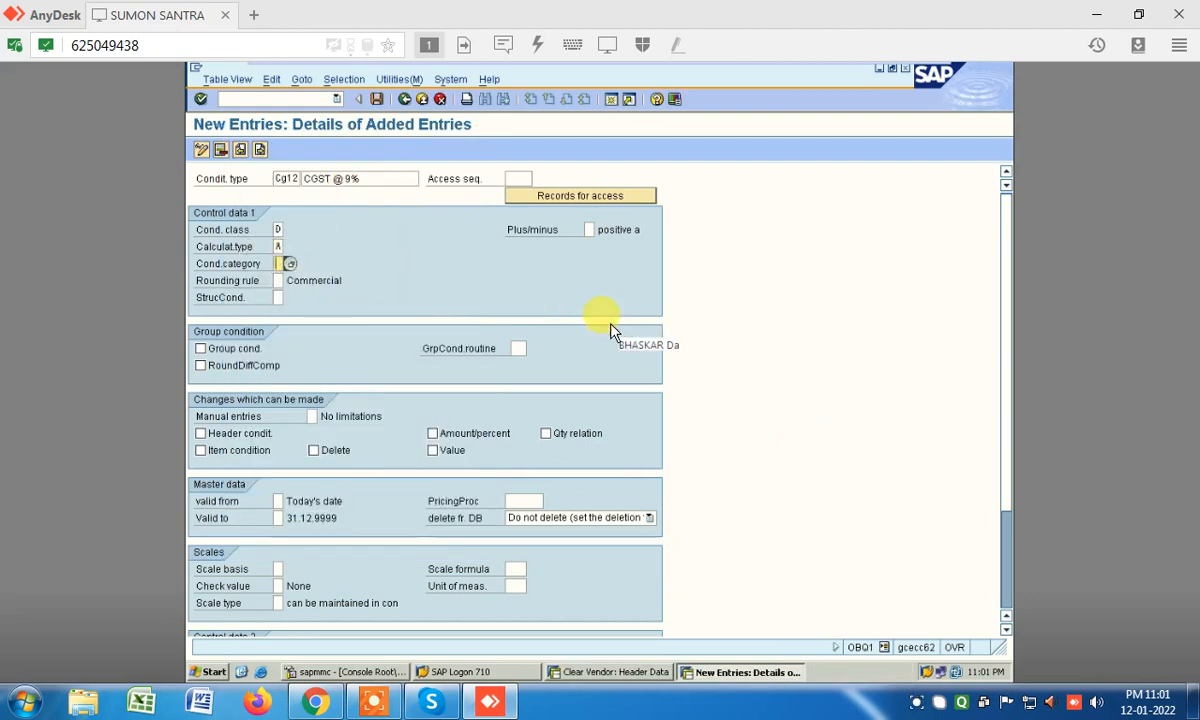
pyautogui.press('F4')
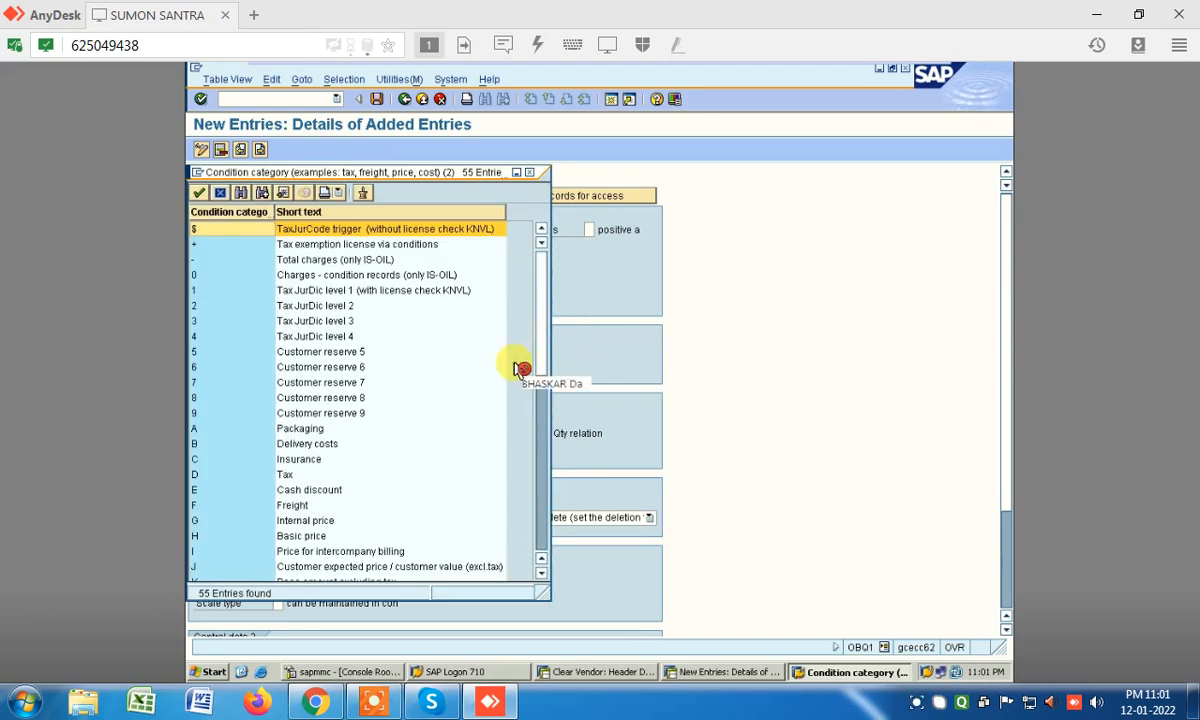
pyautogui.press('d')
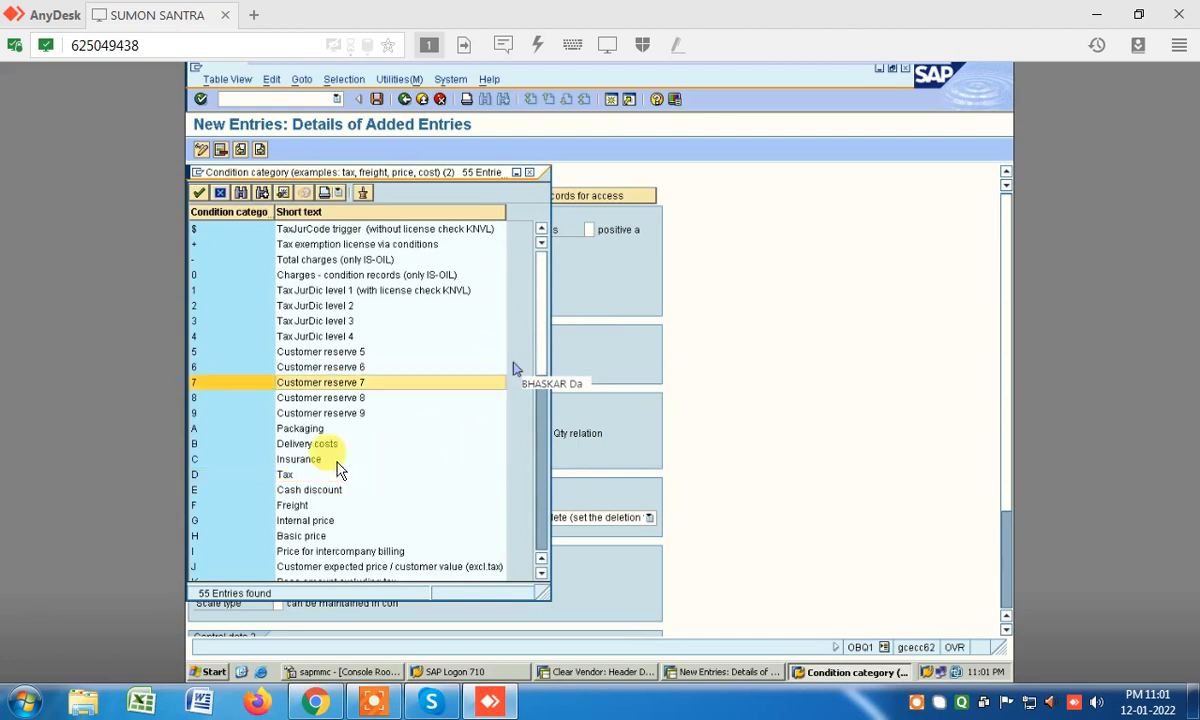
pyautogui.doubleClick(297, 478)
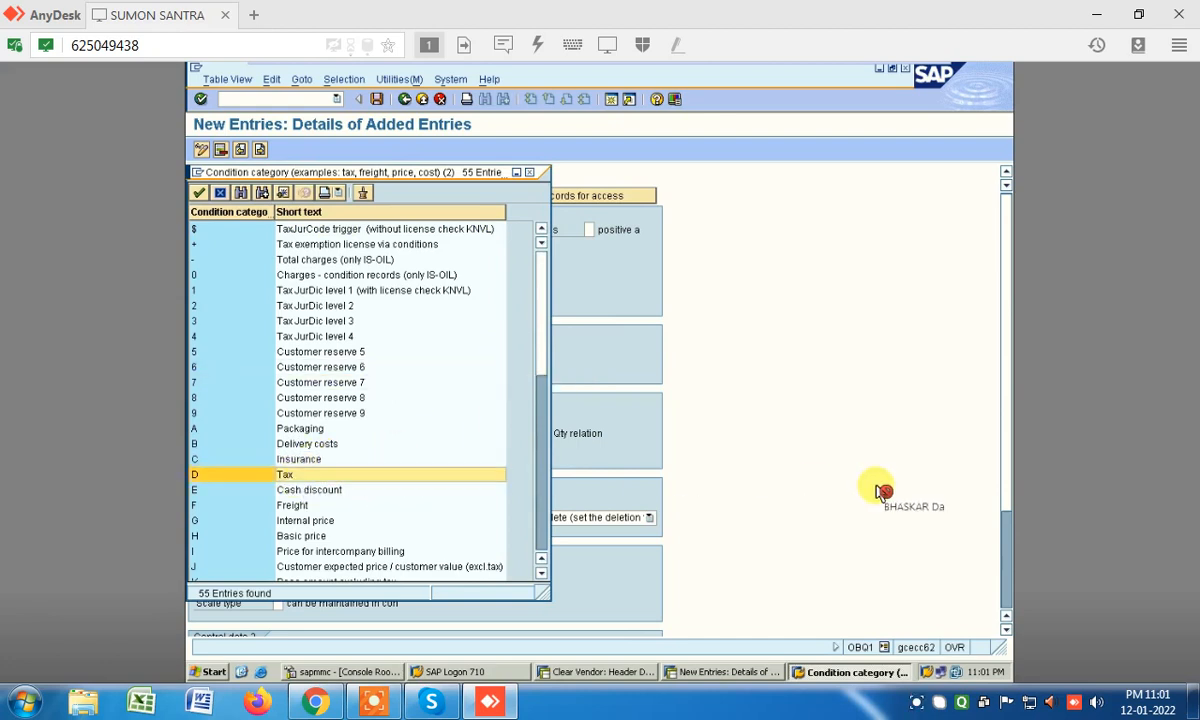
# - Assign access sequence MWST (Tax Classification) to the CGST condition type
pyautogui.click(521, 184)
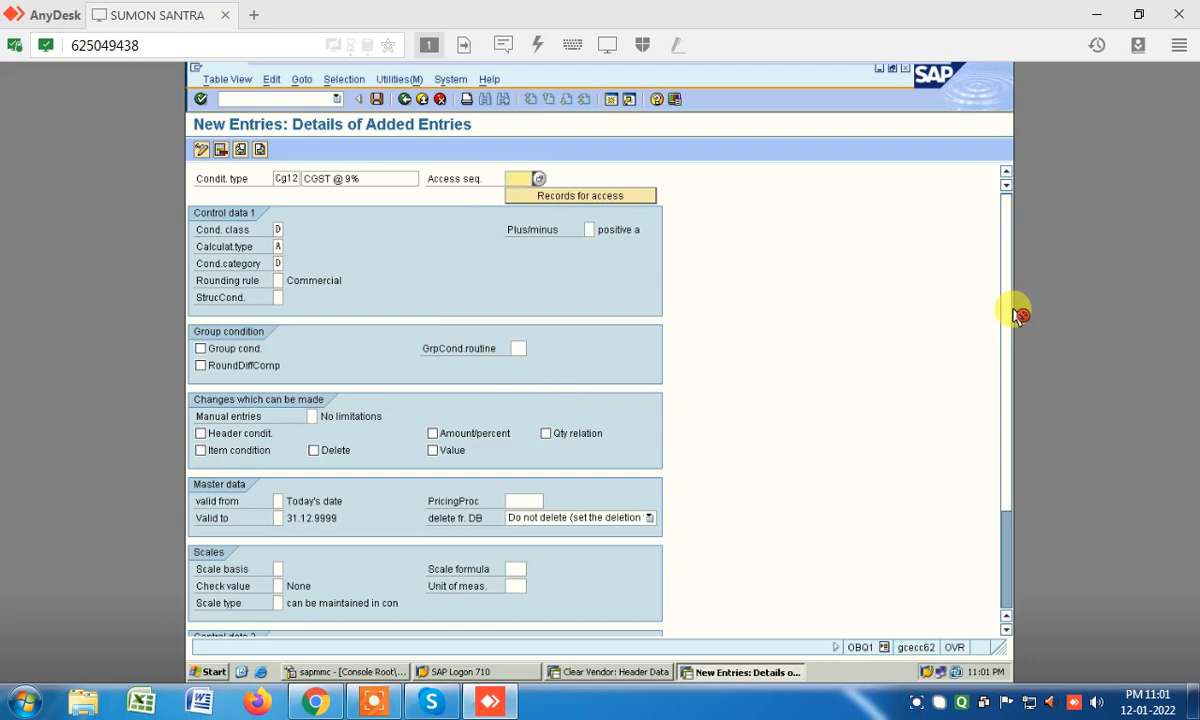
pyautogui.press('F4')
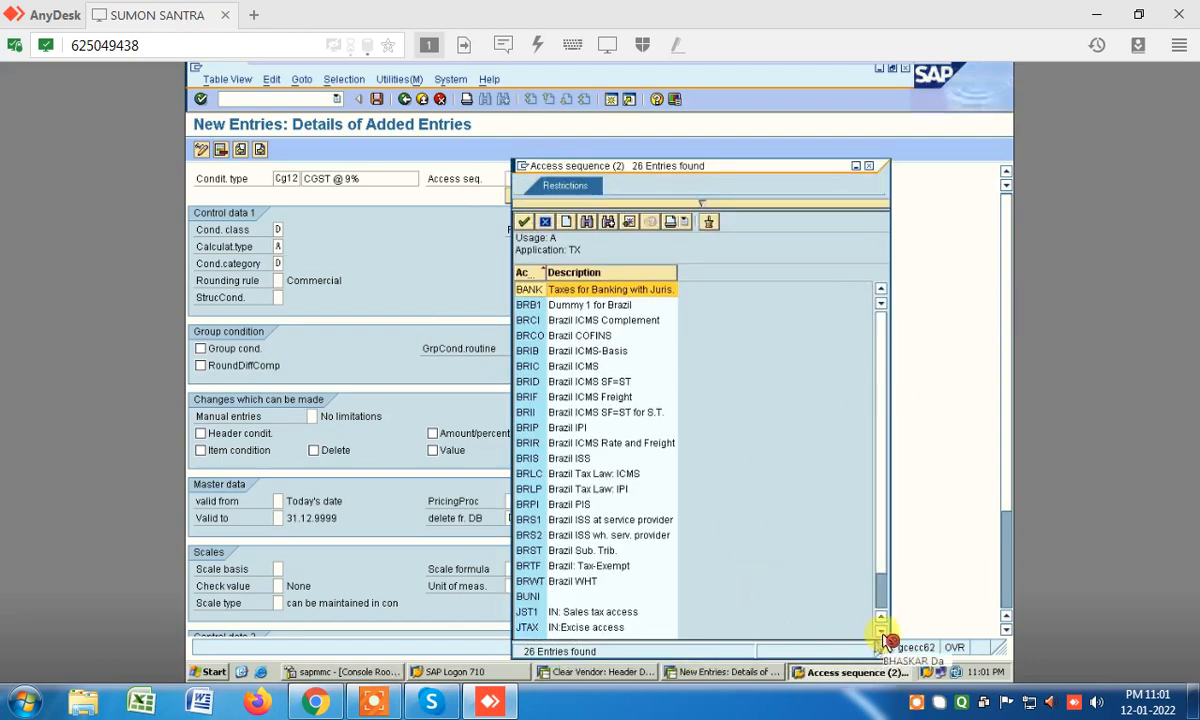
pyautogui.scroll(-1, 884, 640)
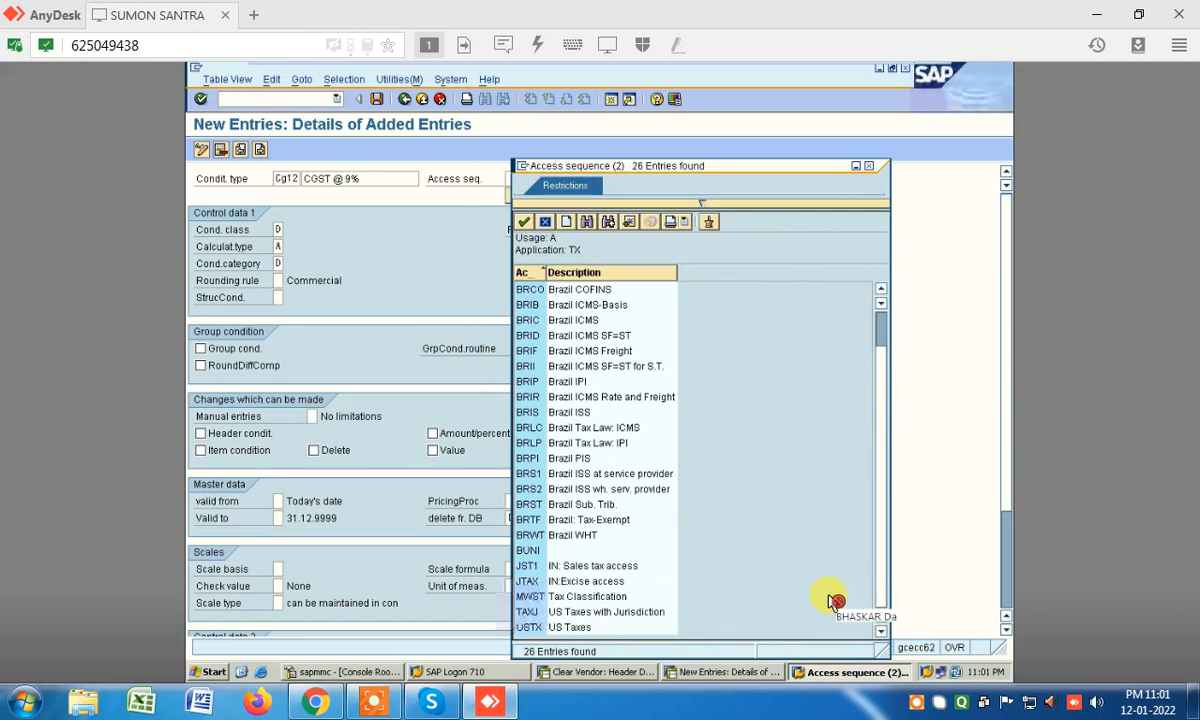
pyautogui.click(836, 601)
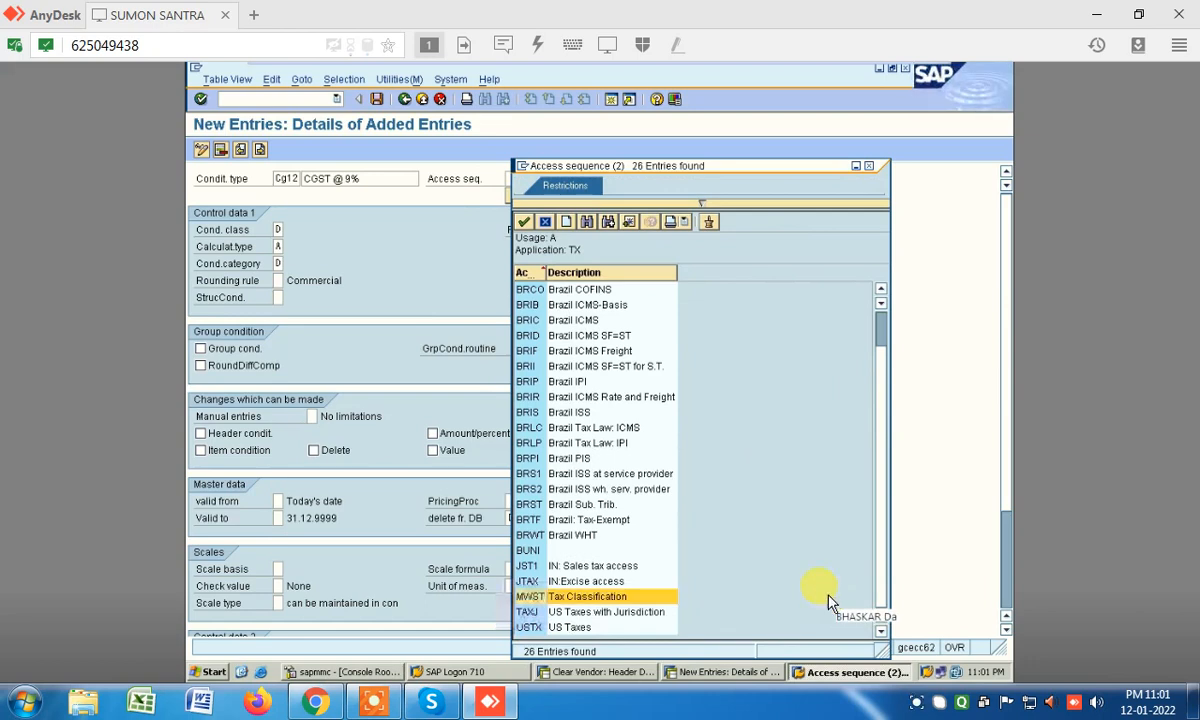
pyautogui.doubleClick(828, 603)
# - Re-enter the condition type key in capital letters as CG12
pyautogui.click(290, 184)
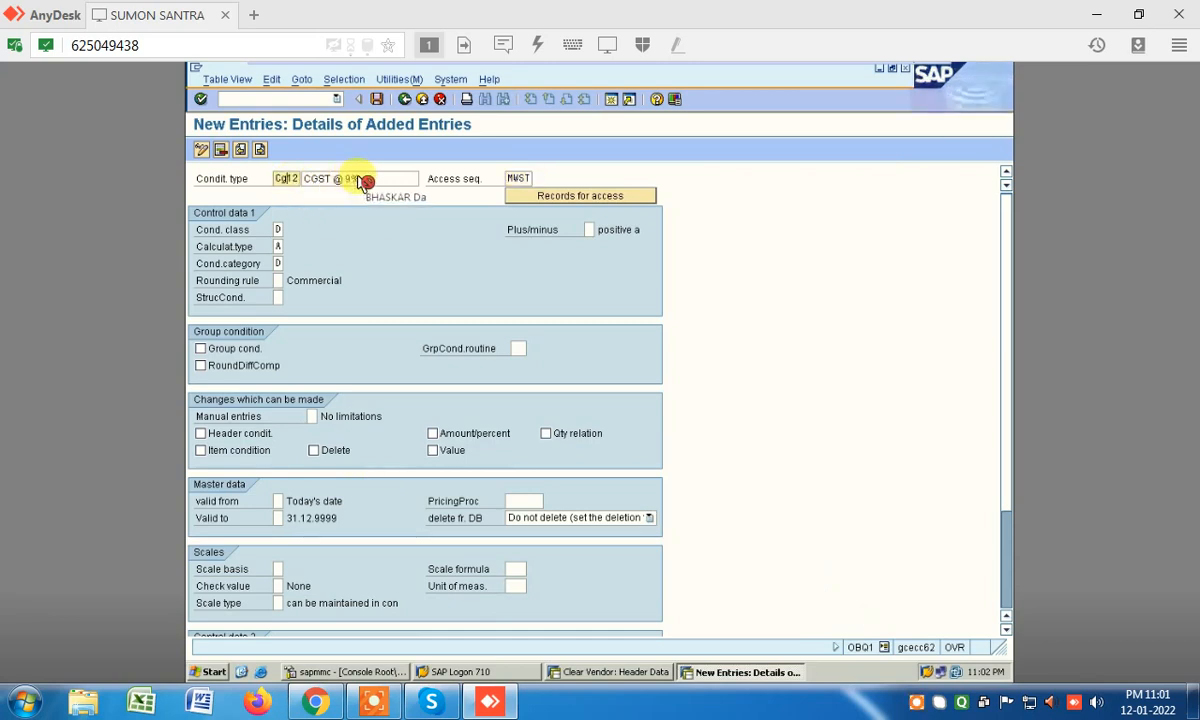
pyautogui.press('BackSpace')
pyautogui.write('G')
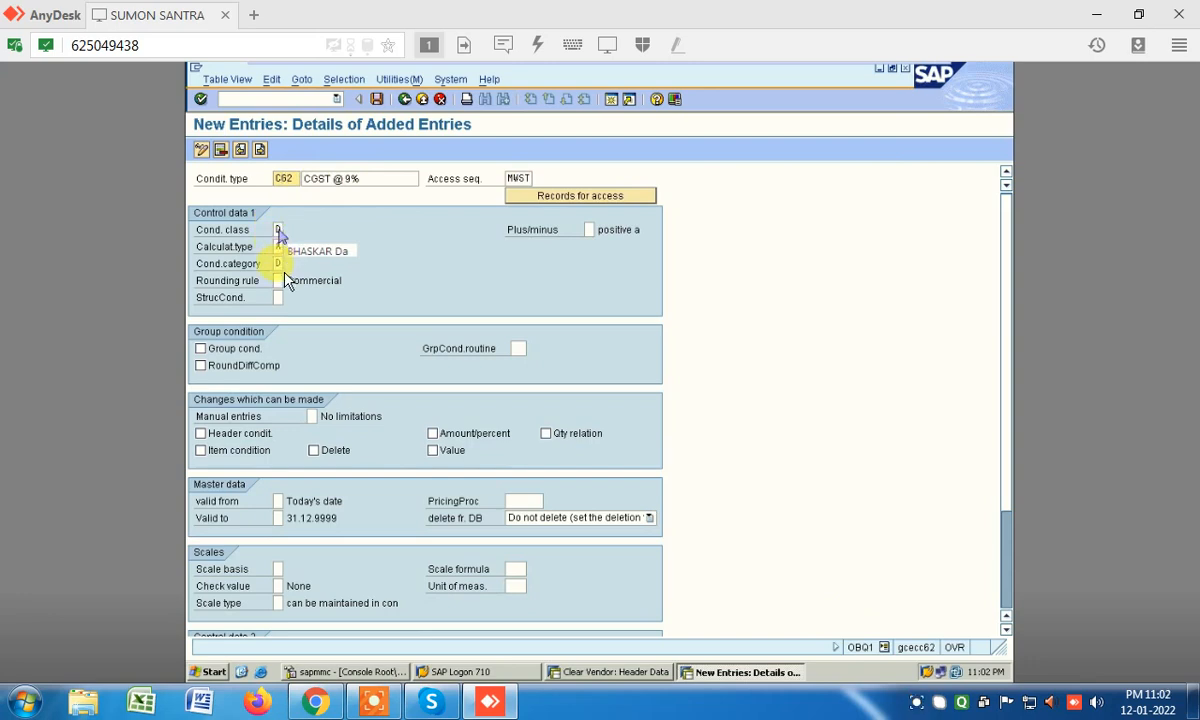
pyautogui.write('12')
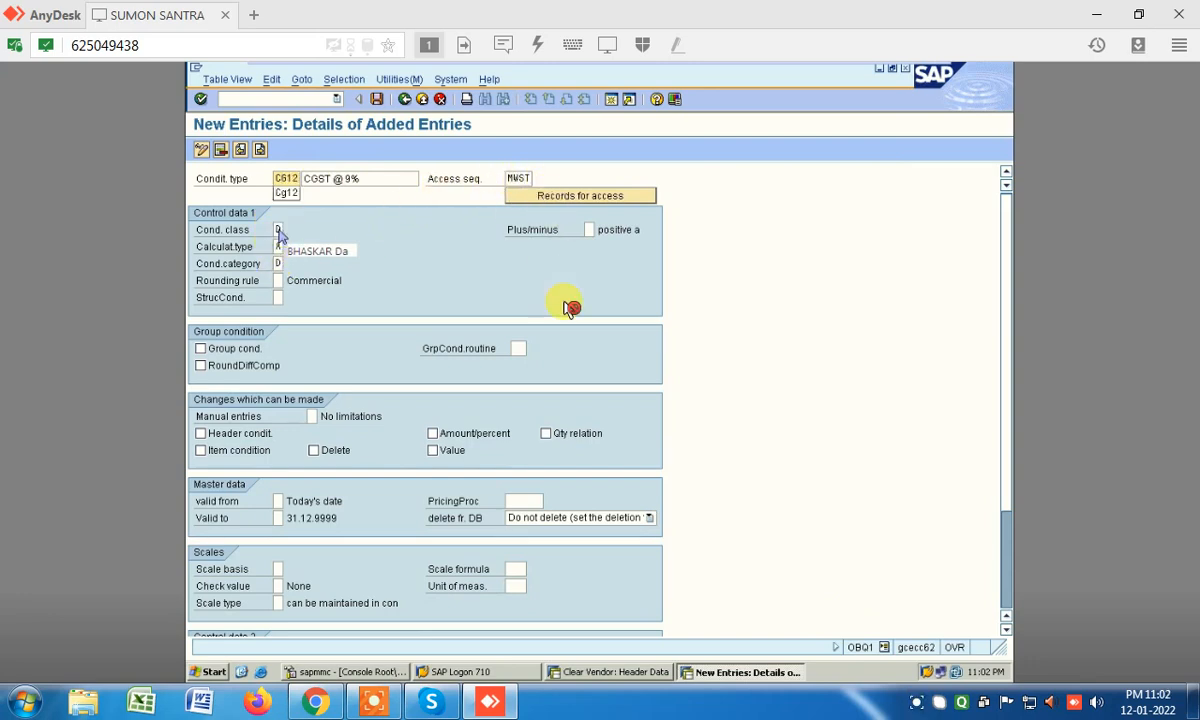
pyautogui.click(279, 231)
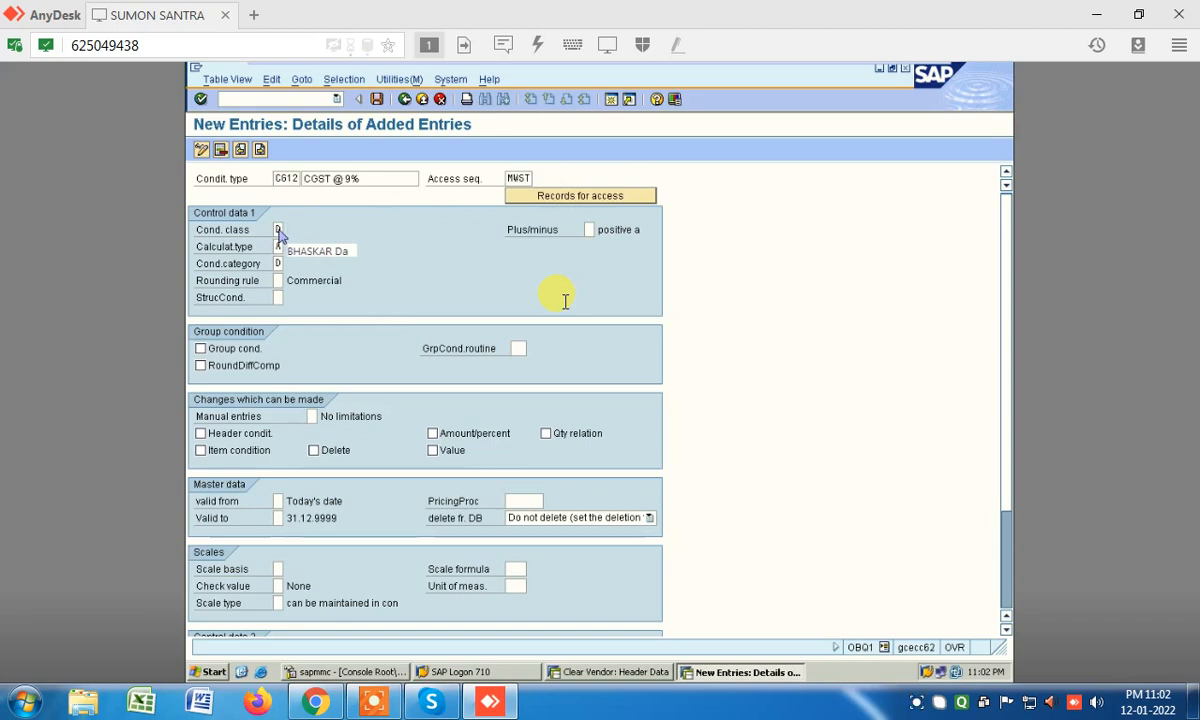
# - Replace the condition type key with CGS9 and save the CGST @ 9% entry
pyautogui.doubleClick(286, 178)
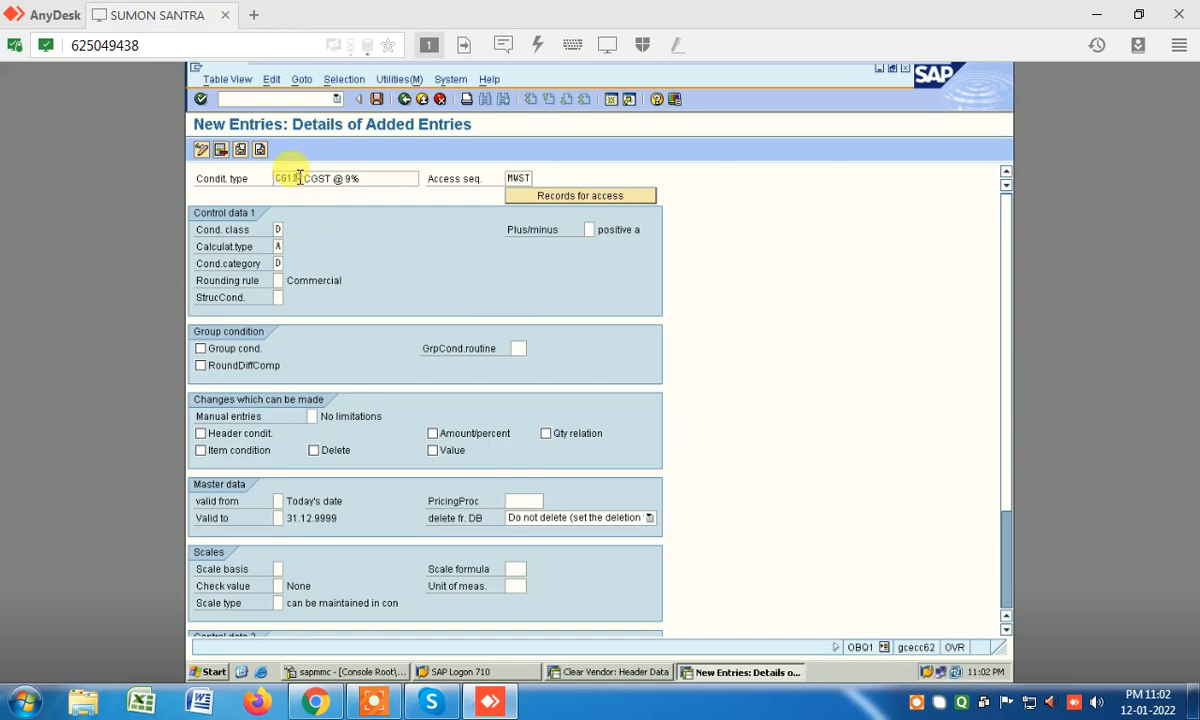
pyautogui.write('CG')
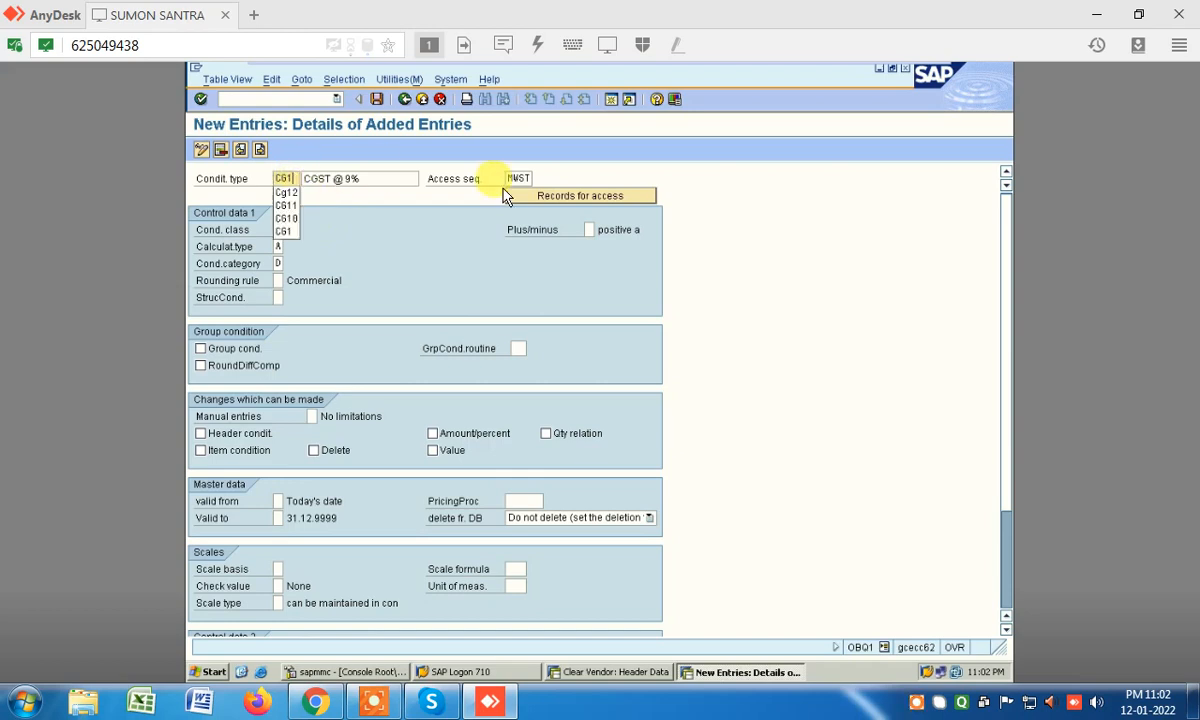
pyautogui.write('9')
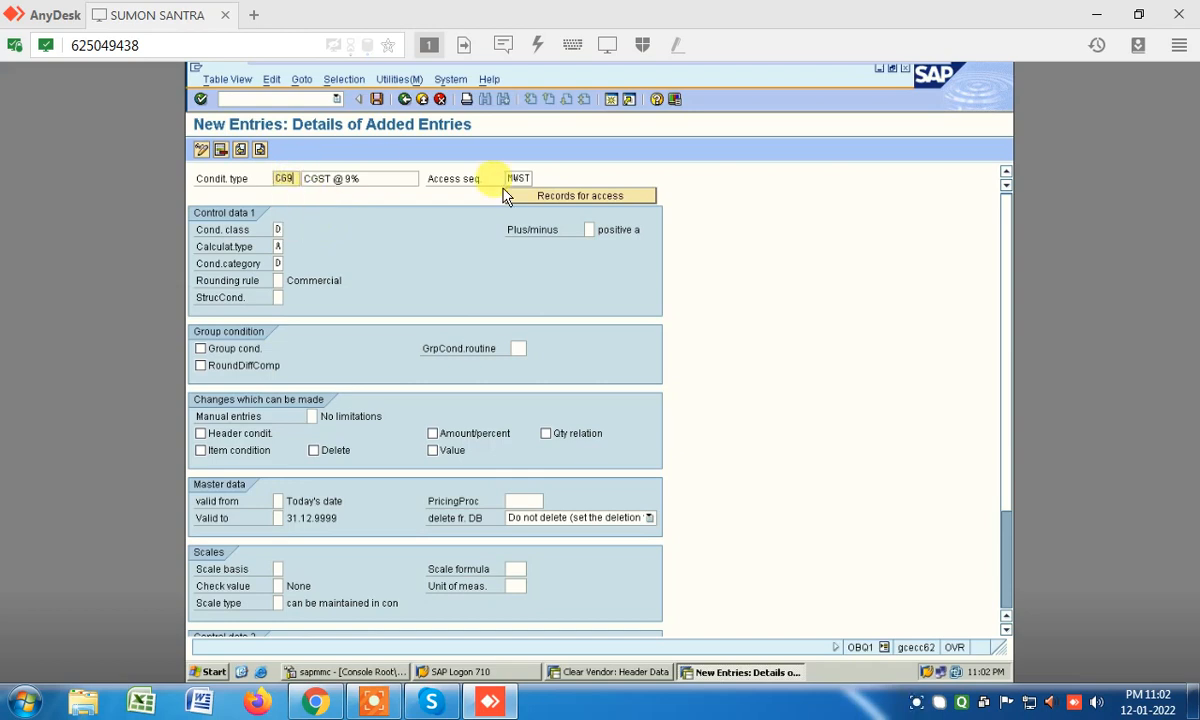
pyautogui.press('BackSpace')
pyautogui.write('S9')
pyautogui.write('CG')
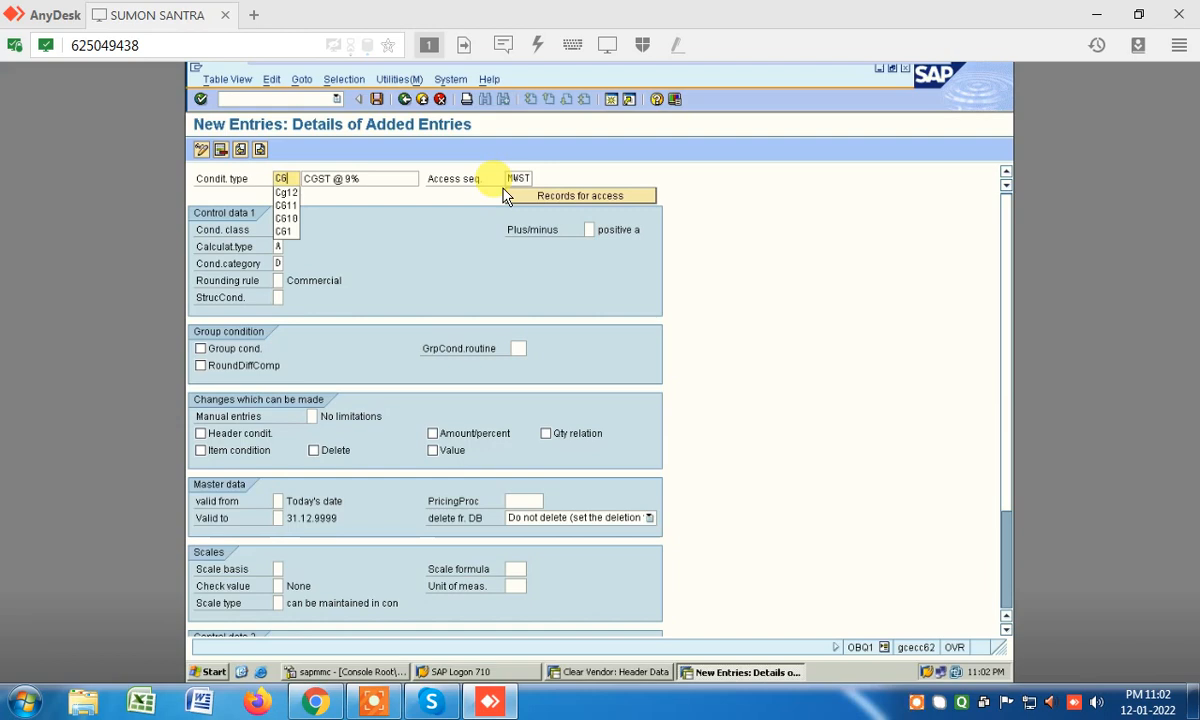
pyautogui.write('S')
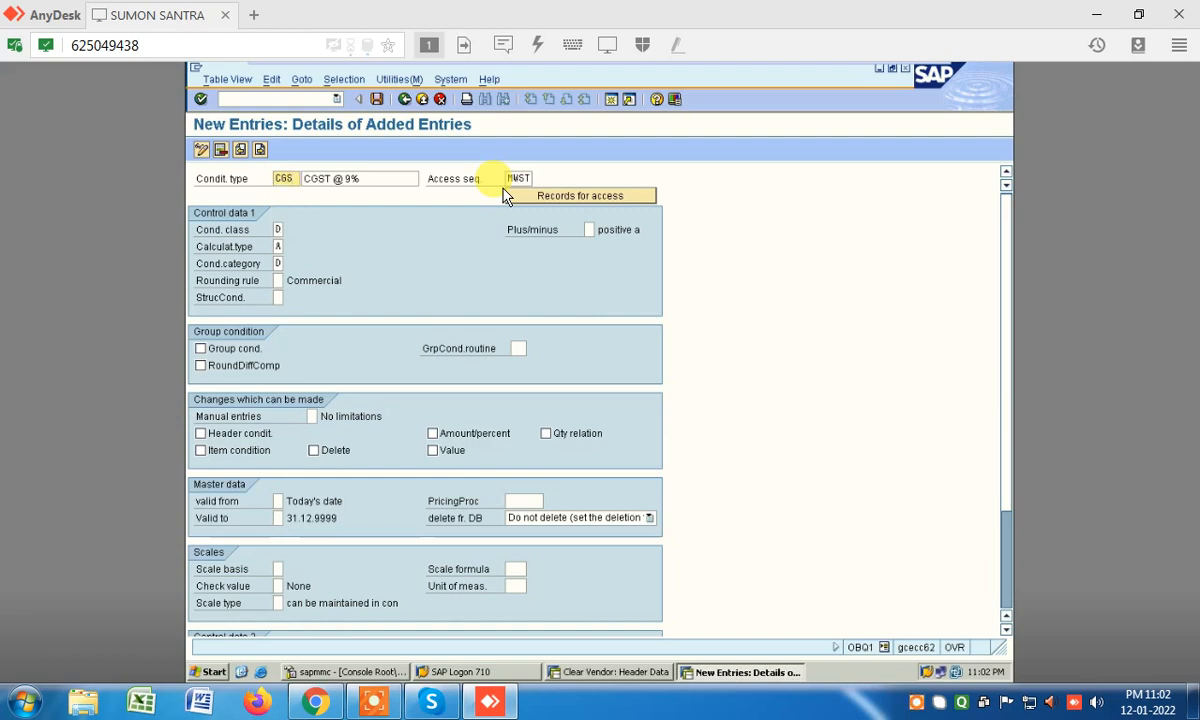
pyautogui.write('9')
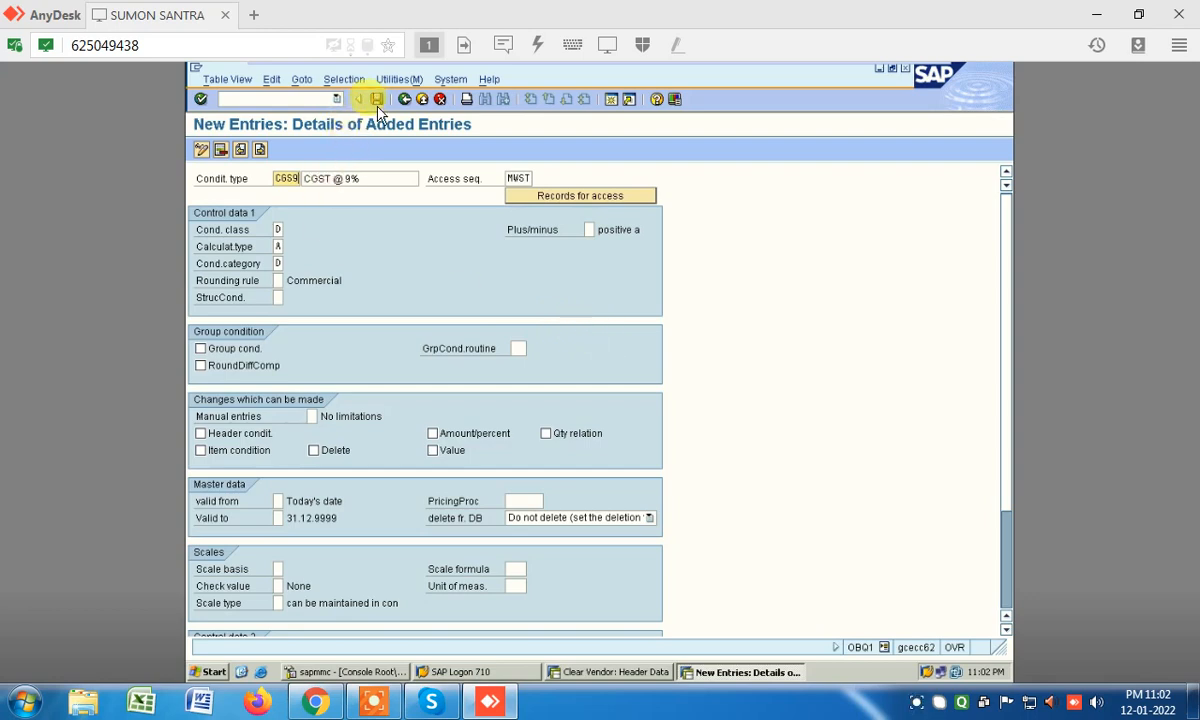
pyautogui.click(652, 399)
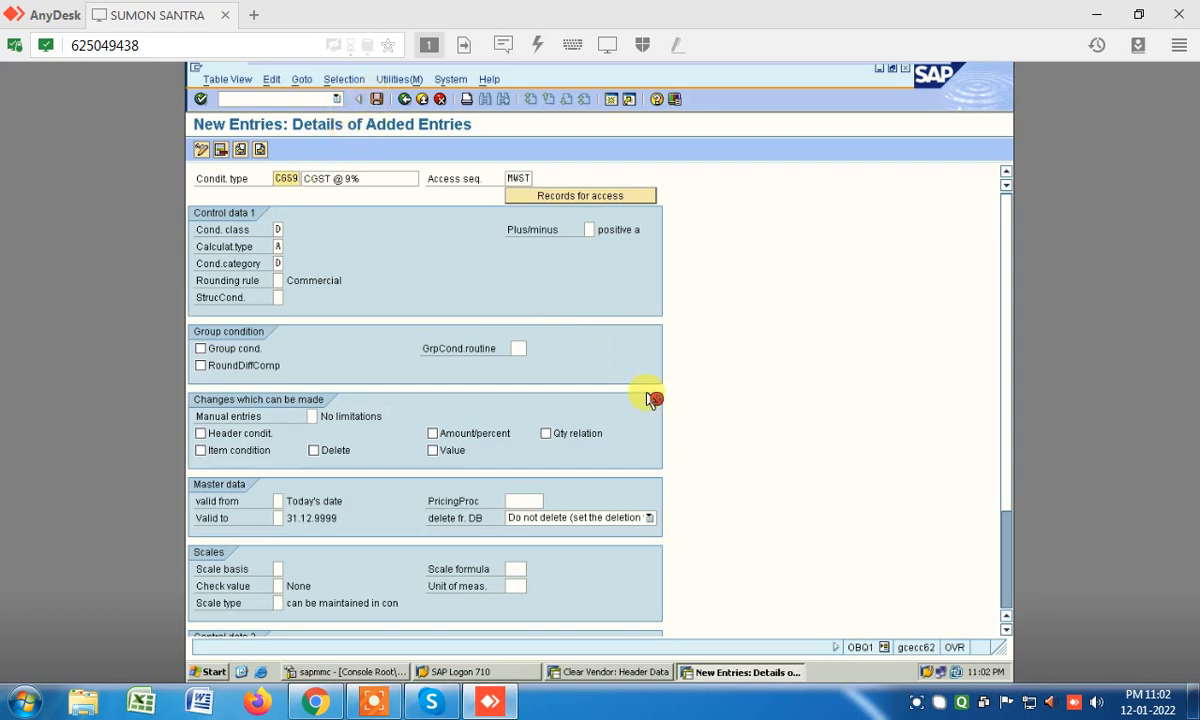
pyautogui.hotkey('ctrl', 's')
pyautogui.click(227, 312)
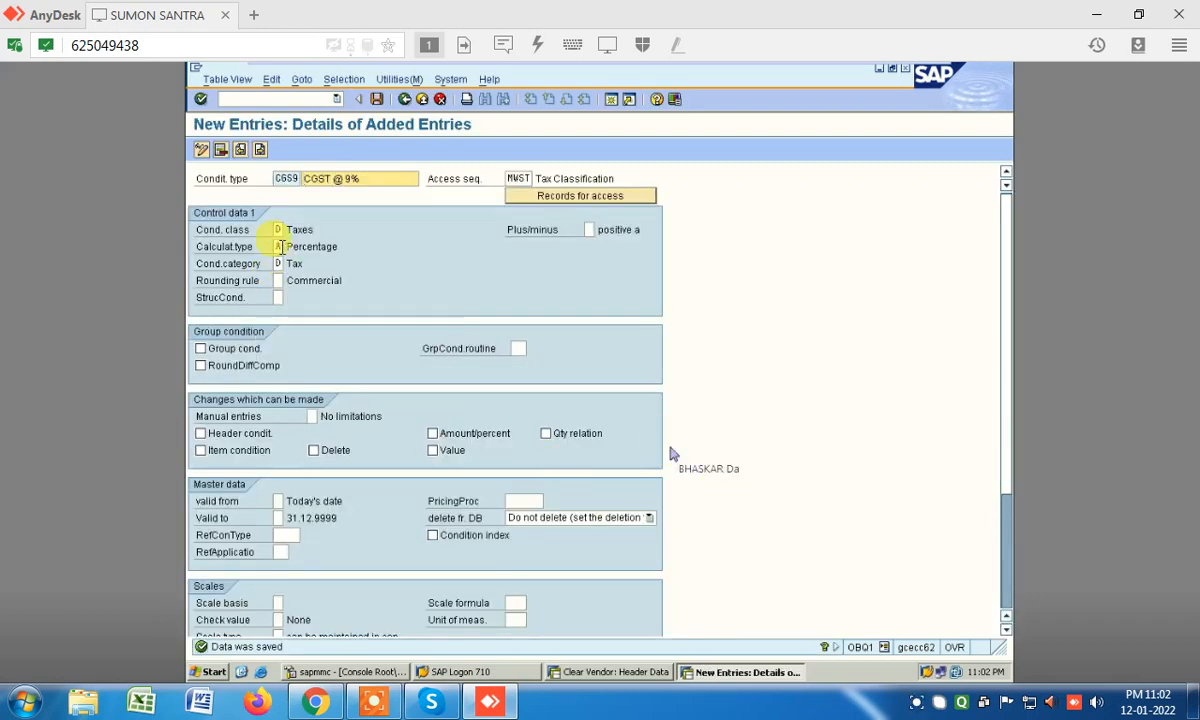
# - Start another new condition type entry and enter SGS9 as its key
pyautogui.click(259, 152)
pyautogui.click(866, 368)
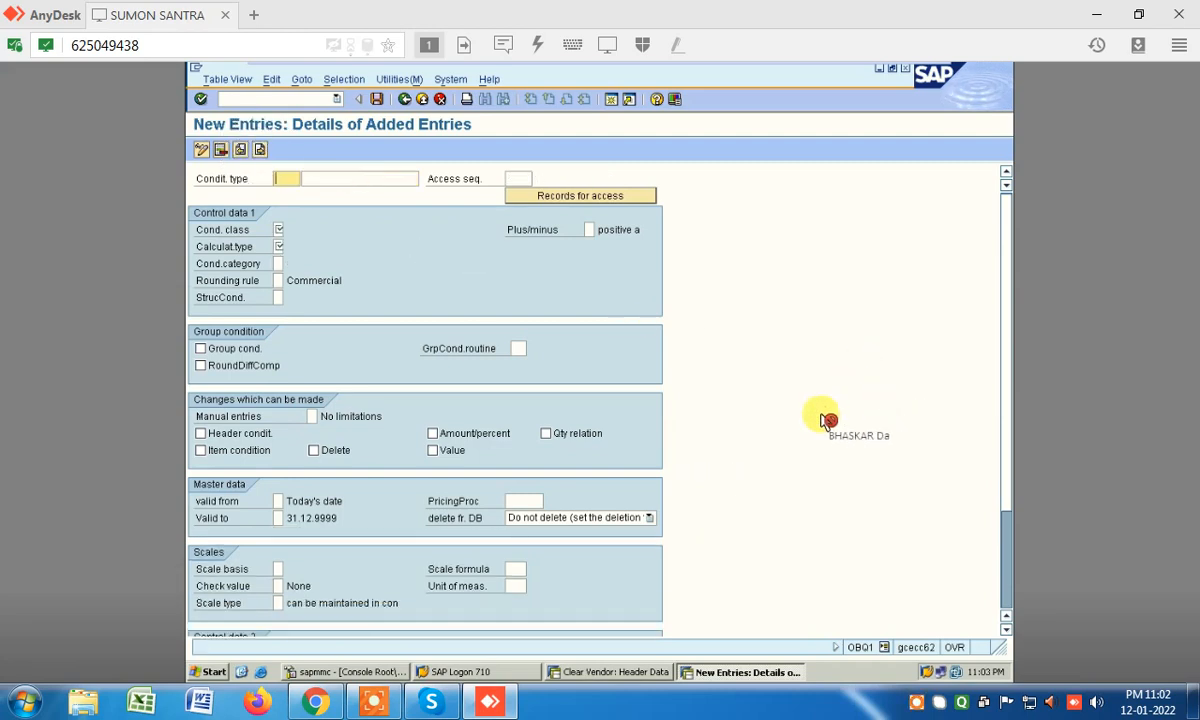
pyautogui.write('S6')
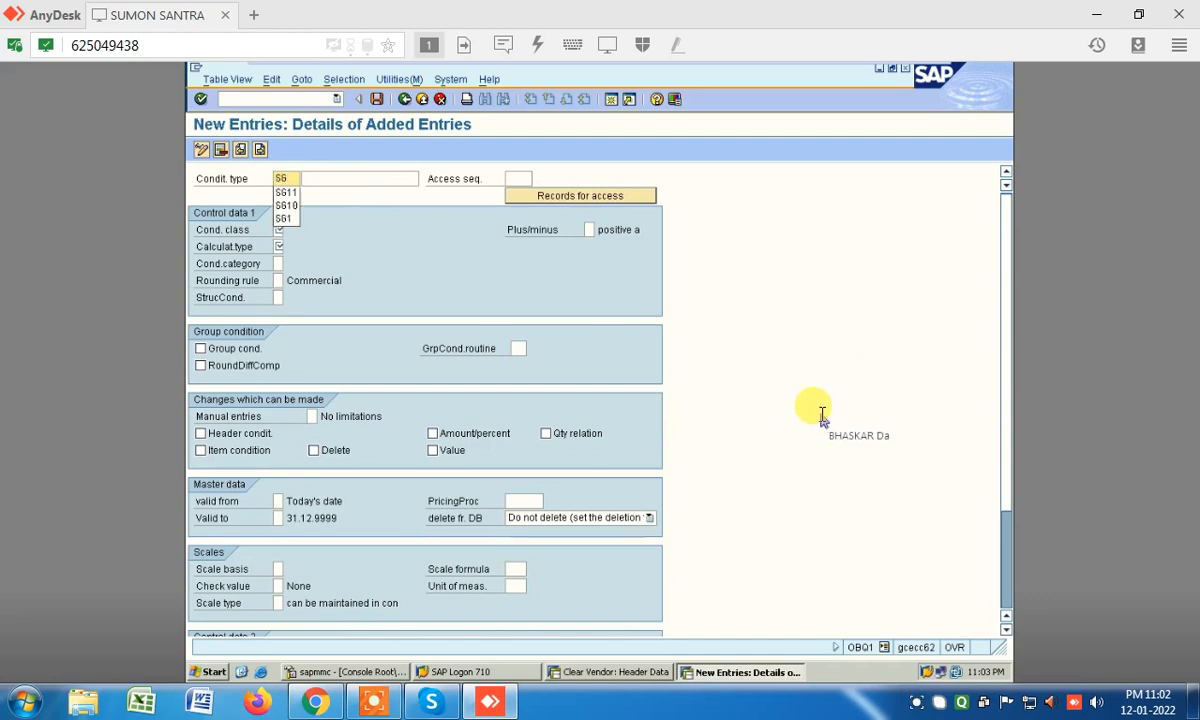
pyautogui.write('S9')
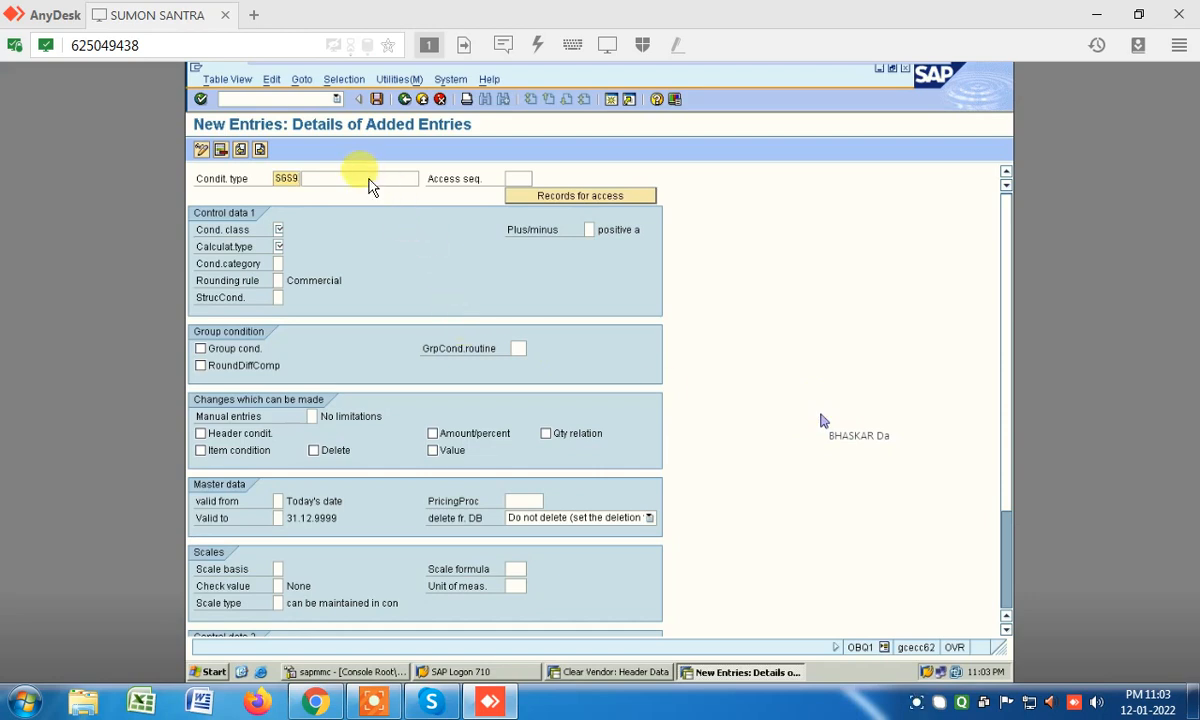
# - Describe condition type SGS9 as "SGST @9%" and assign access sequence MWST (Tax Classification) to it
pyautogui.write('S')
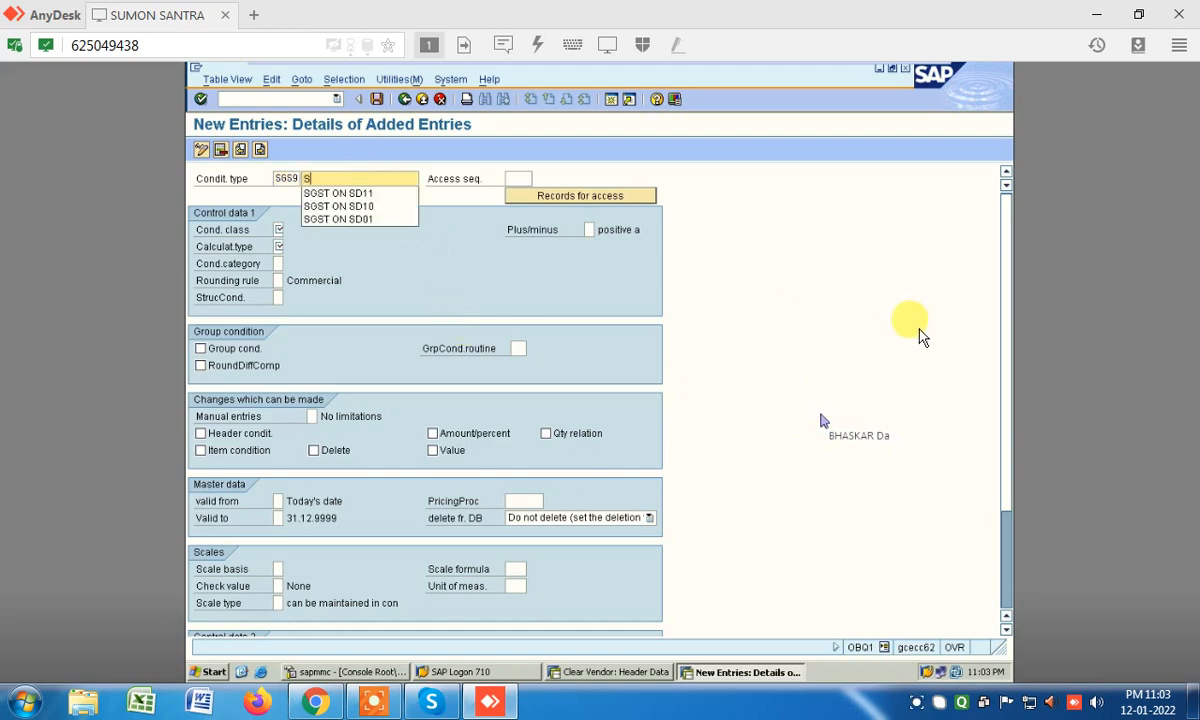
pyautogui.write('GST')
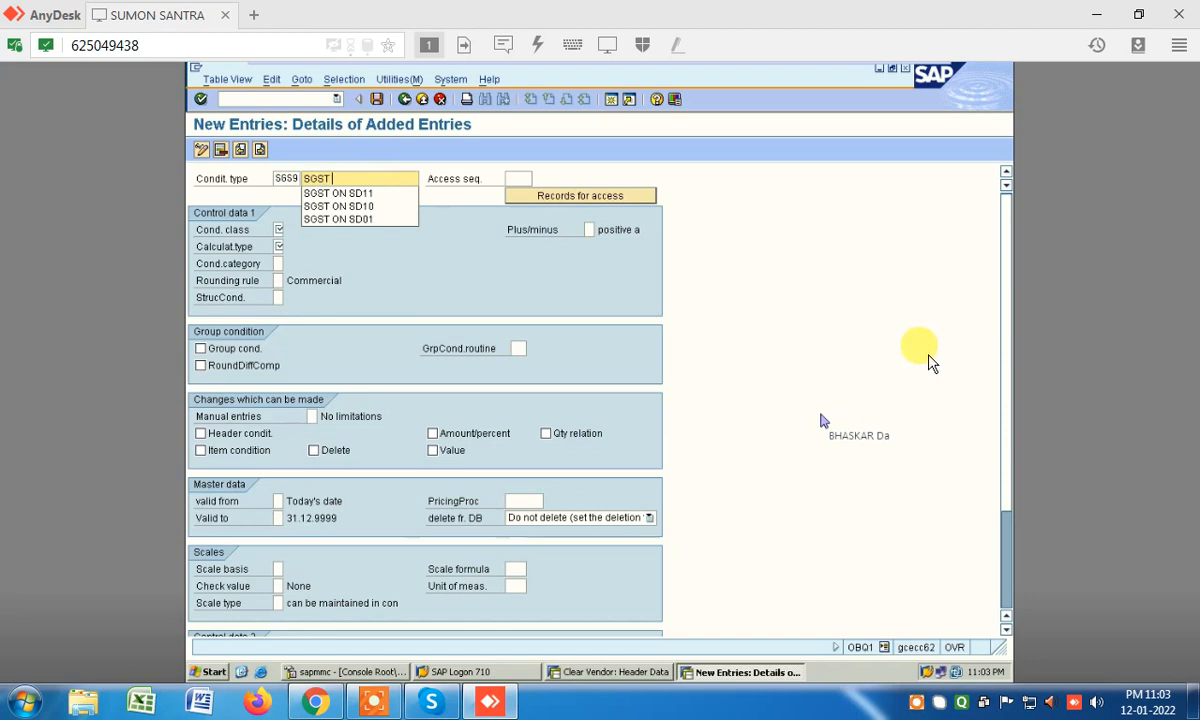
pyautogui.write('@9')
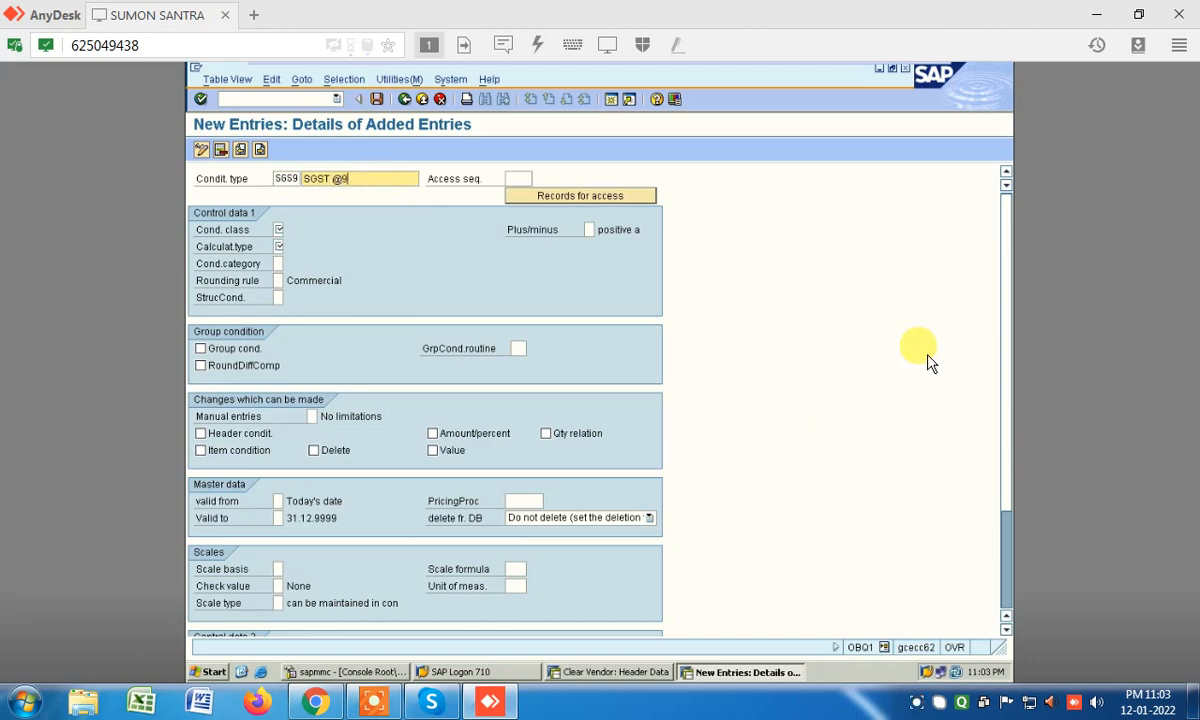
pyautogui.write('%')
pyautogui.press('Tab')
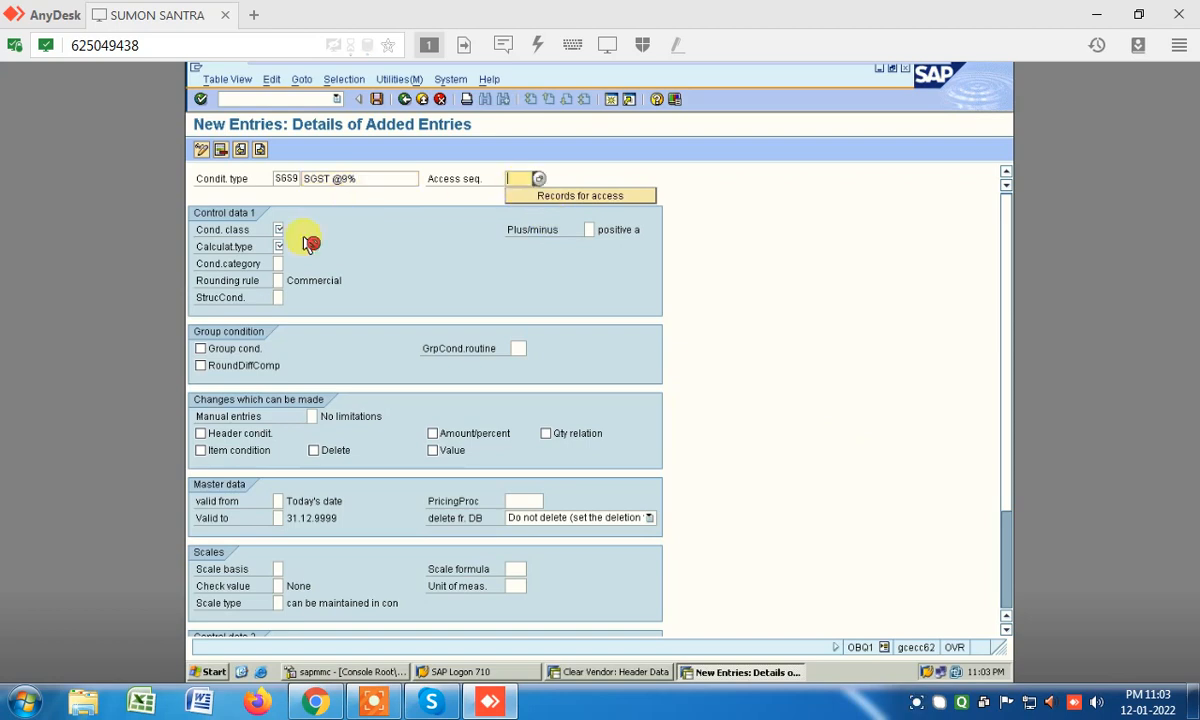
pyautogui.click(538, 178)
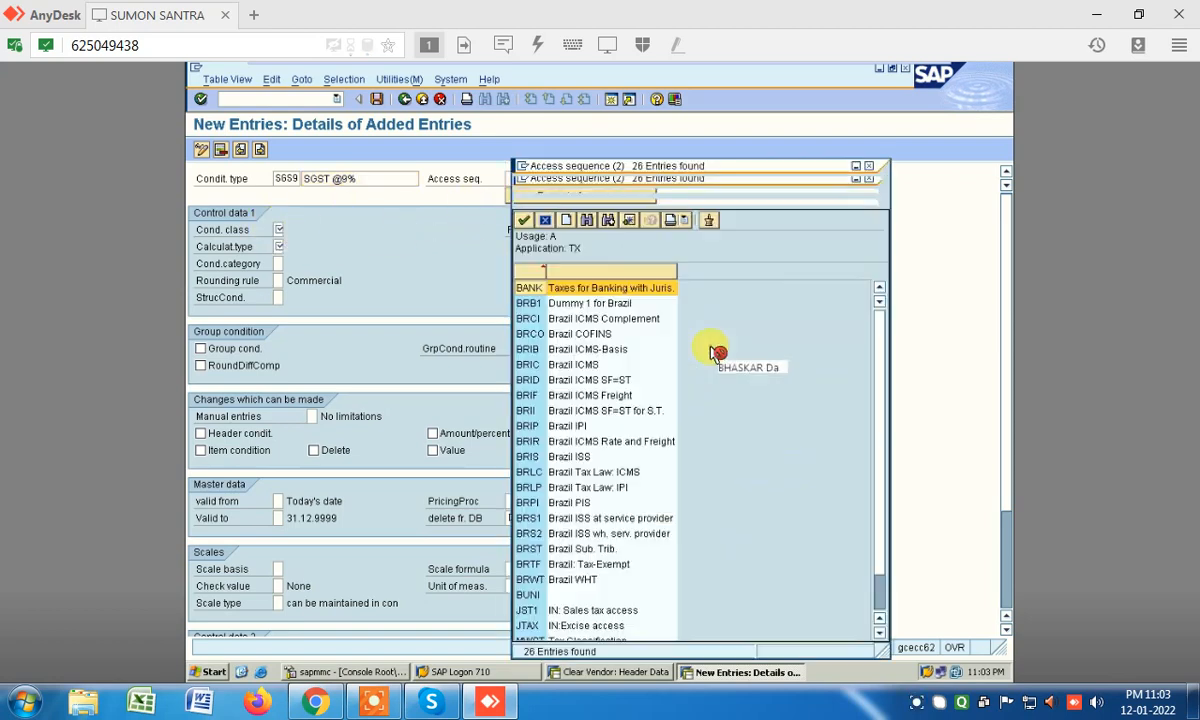
pyautogui.scroll(-1, 716, 352)
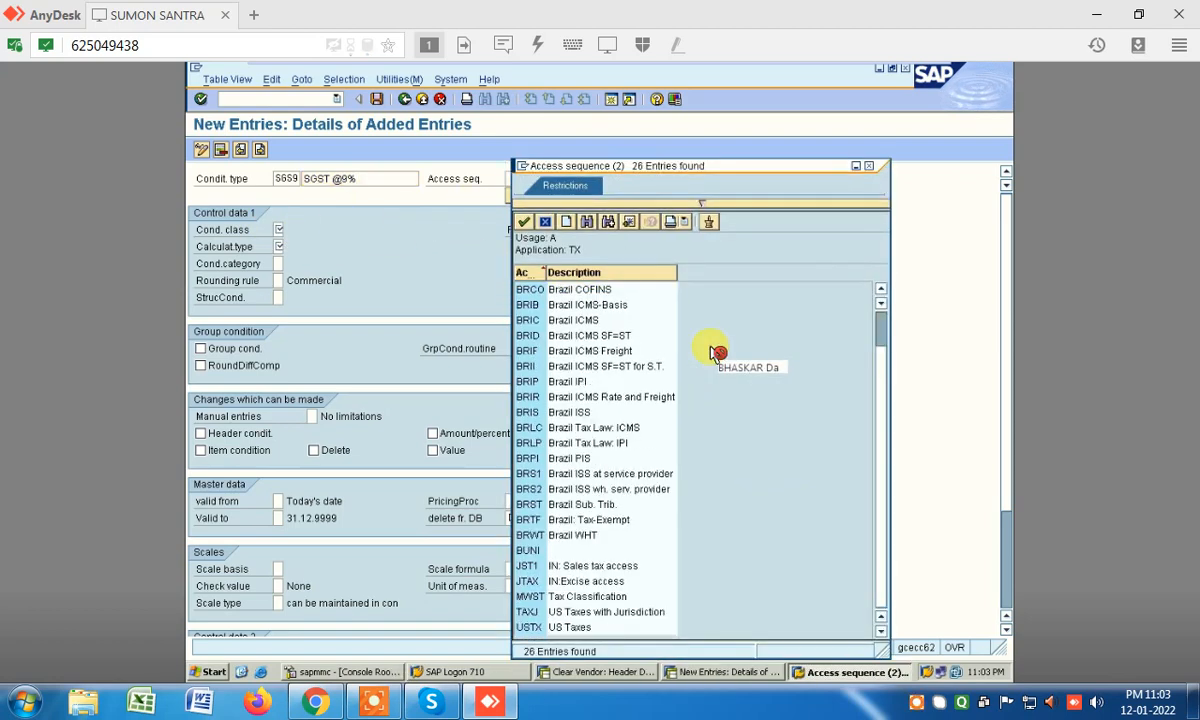
# - Set the SGST condition type's condition class to D (Taxes) and its calculation type to A (Percentage)
pyautogui.click(279, 230)
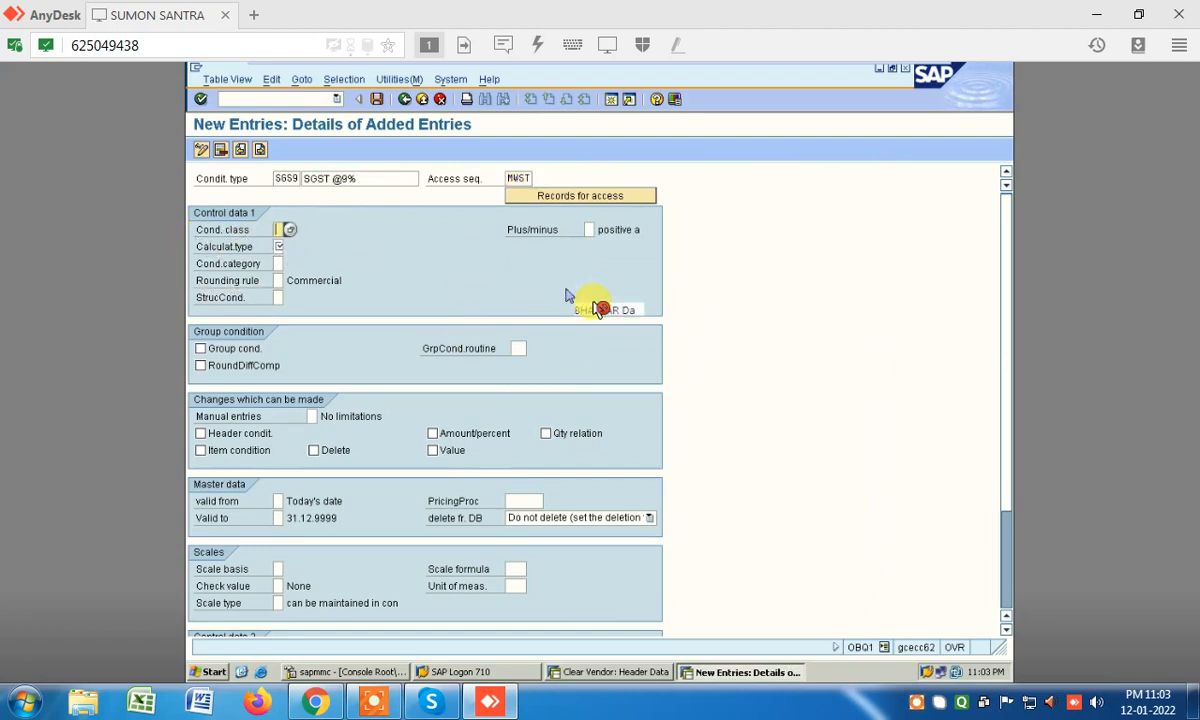
pyautogui.press('F4')
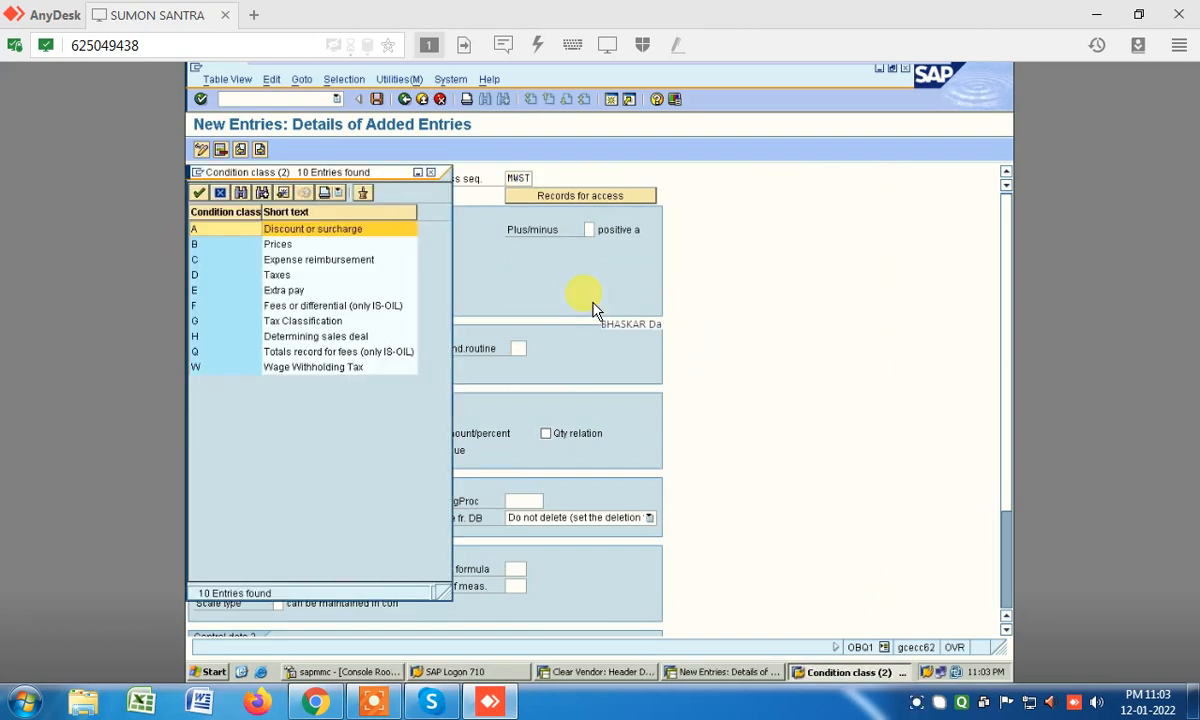
pyautogui.press('Down')
pyautogui.press('Down')
pyautogui.press('Down')
pyautogui.press('Return')
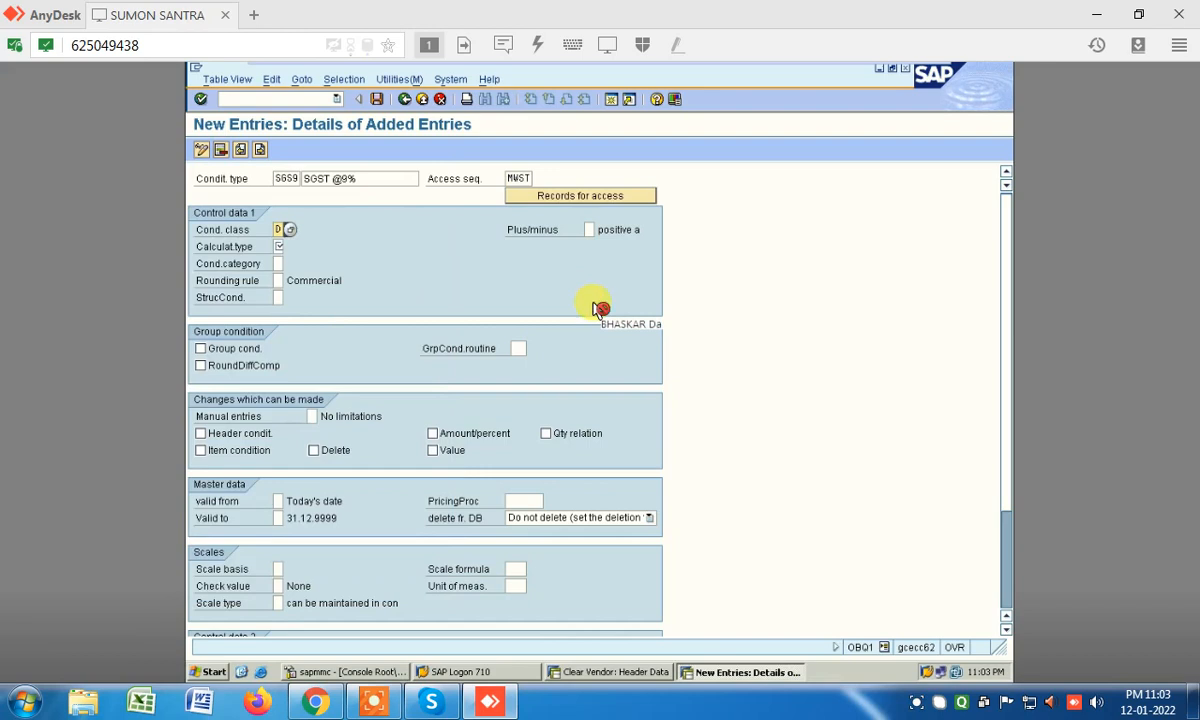
pyautogui.click(278, 247)
pyautogui.press('F4')
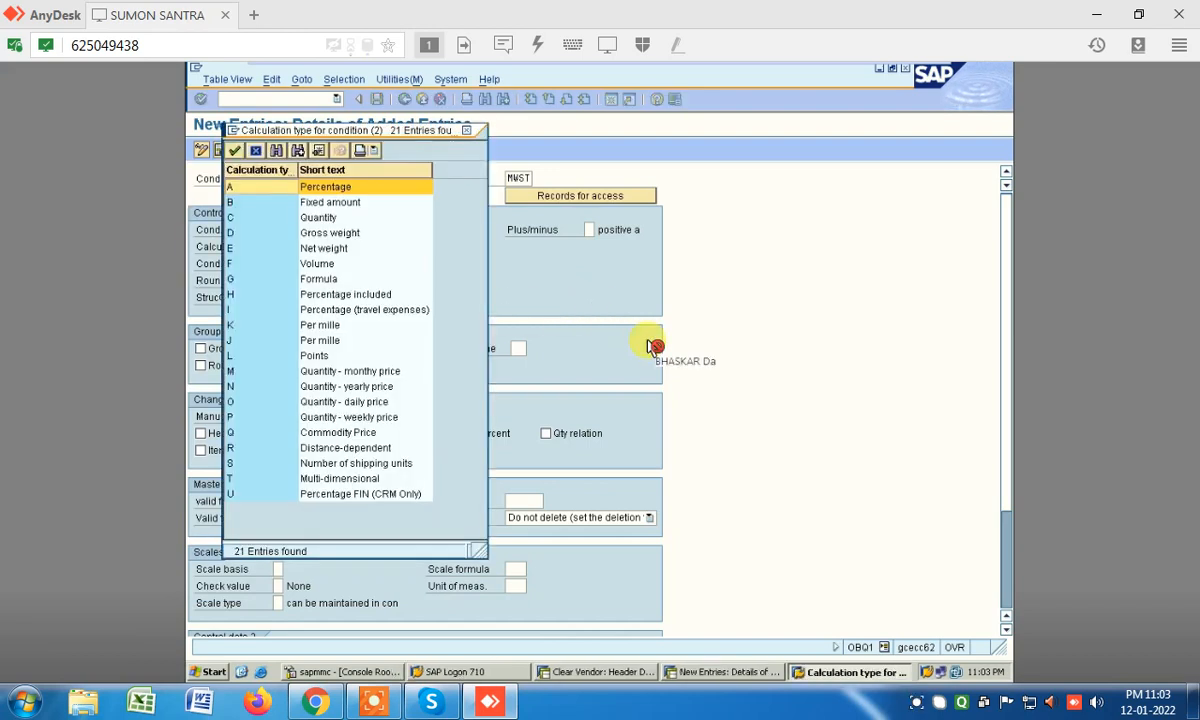
pyautogui.press('Return')
# - Set the condition category of SGS9 to D (Tax) and save the condition type
pyautogui.press('Tab')
pyautogui.press('F4')
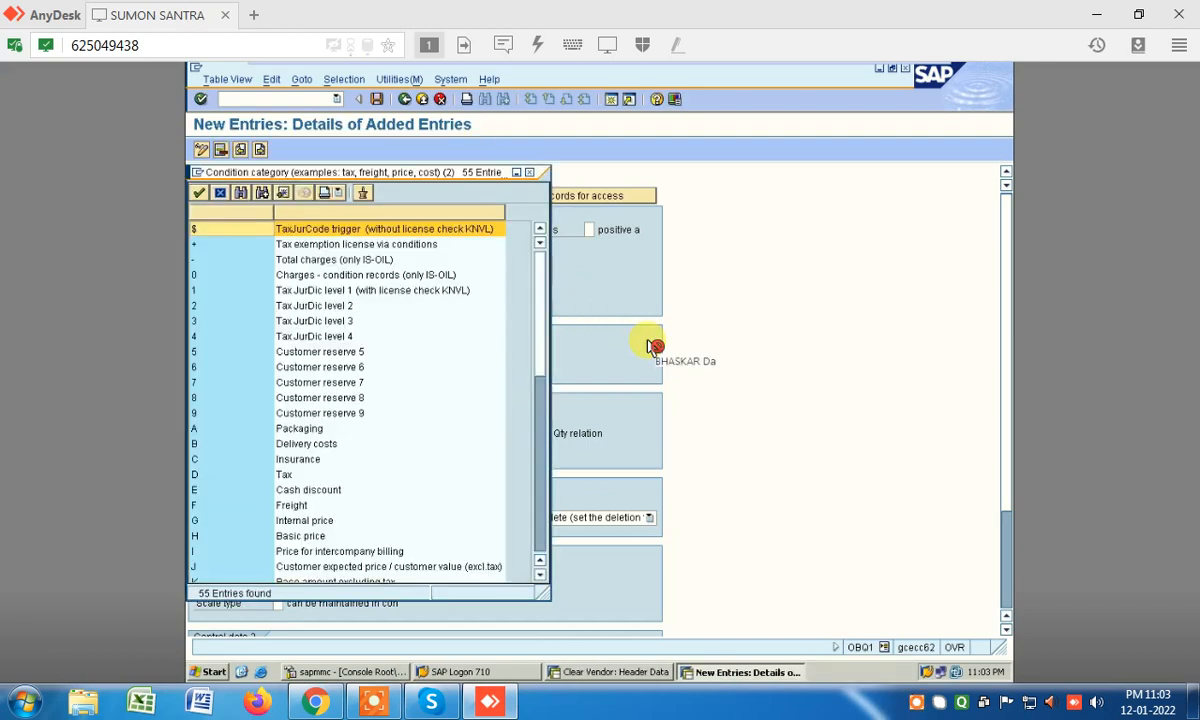
pyautogui.press('d')
pyautogui.press('Return')
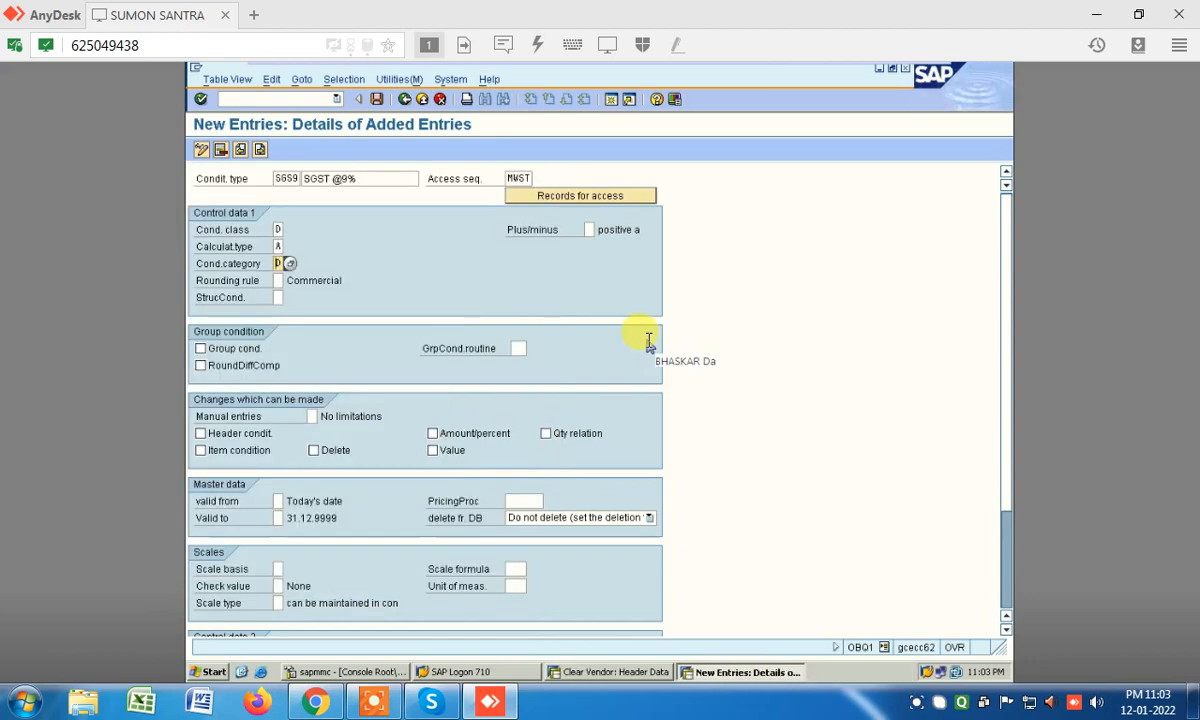
pyautogui.click(651, 345)
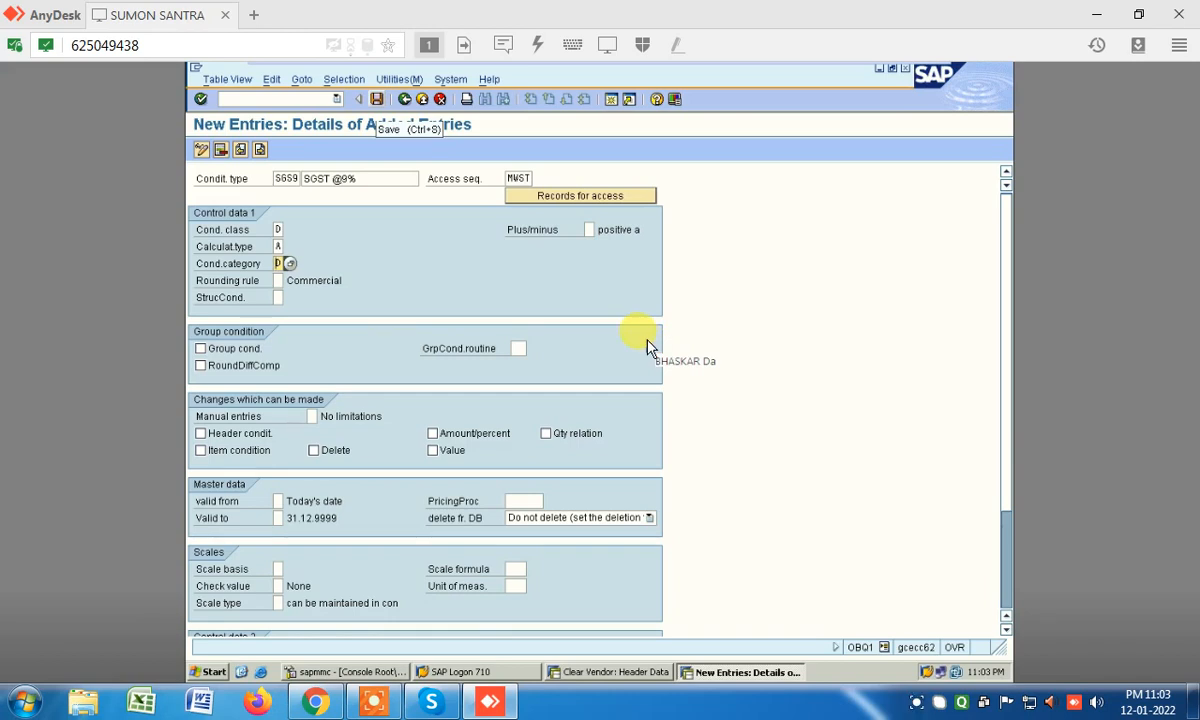
pyautogui.hotkey('ctrl', 's')
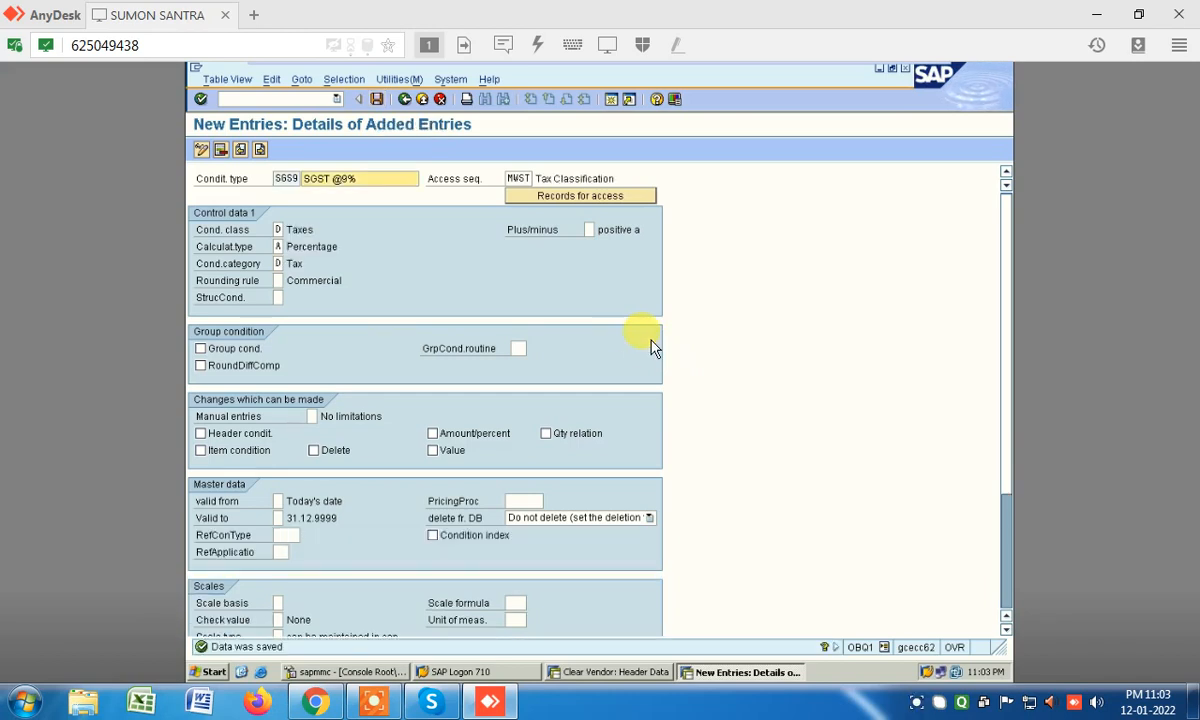
pyautogui.click(641, 347)
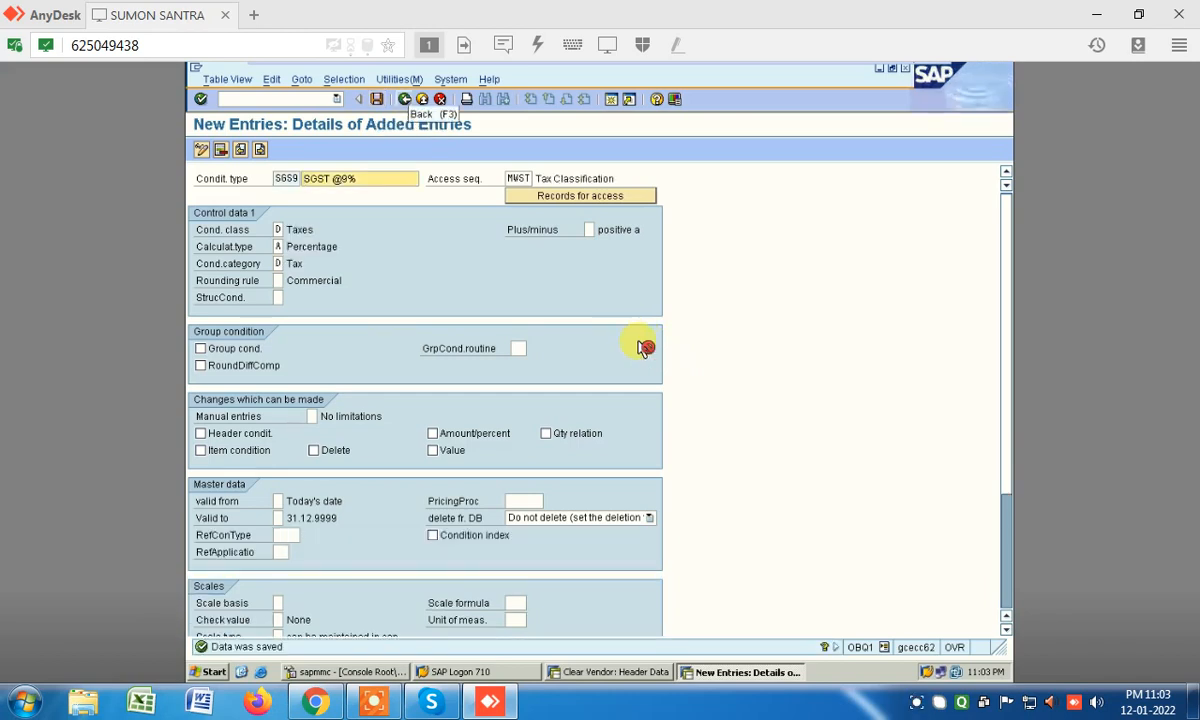
pyautogui.click(642, 347)
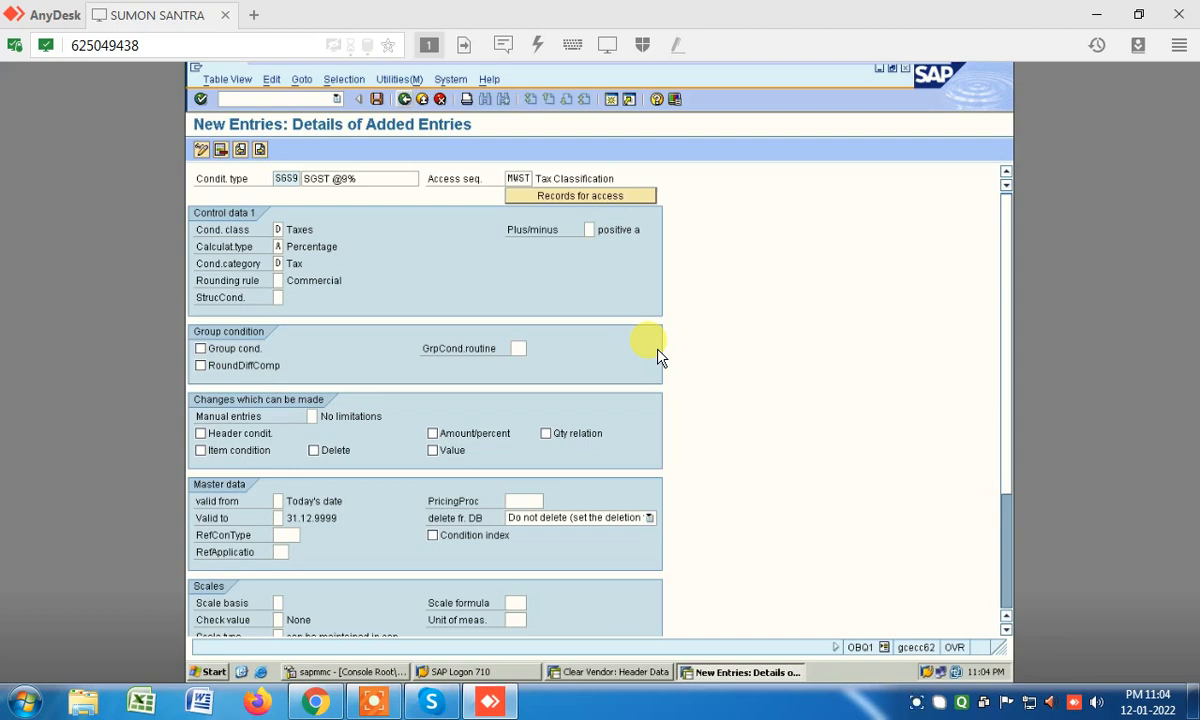
# - Go to transaction OBCN and start a new tax process entry
pyautogui.click(668, 248)
pyautogui.write('/NOBCN')
pyautogui.press('Return')
pyautogui.click(668, 248)
pyautogui.press('F5')
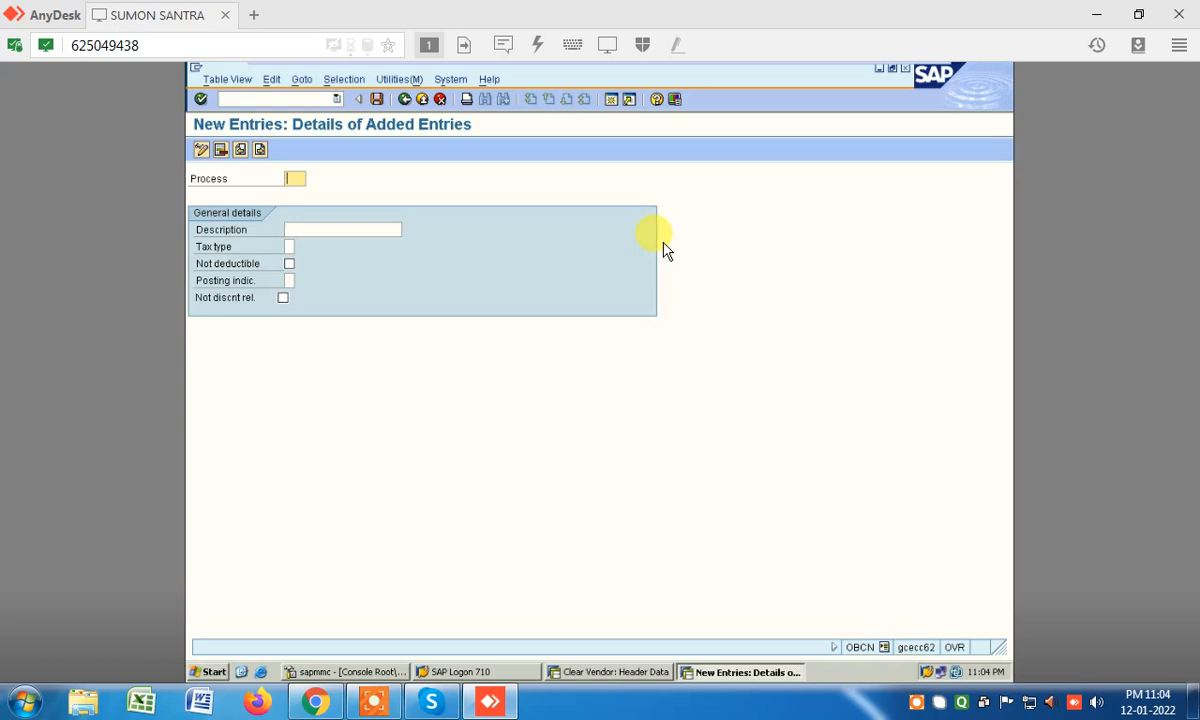
# - Enter CG9 as the process key with the description "CGST @9%-SD01"
pyautogui.write('C')
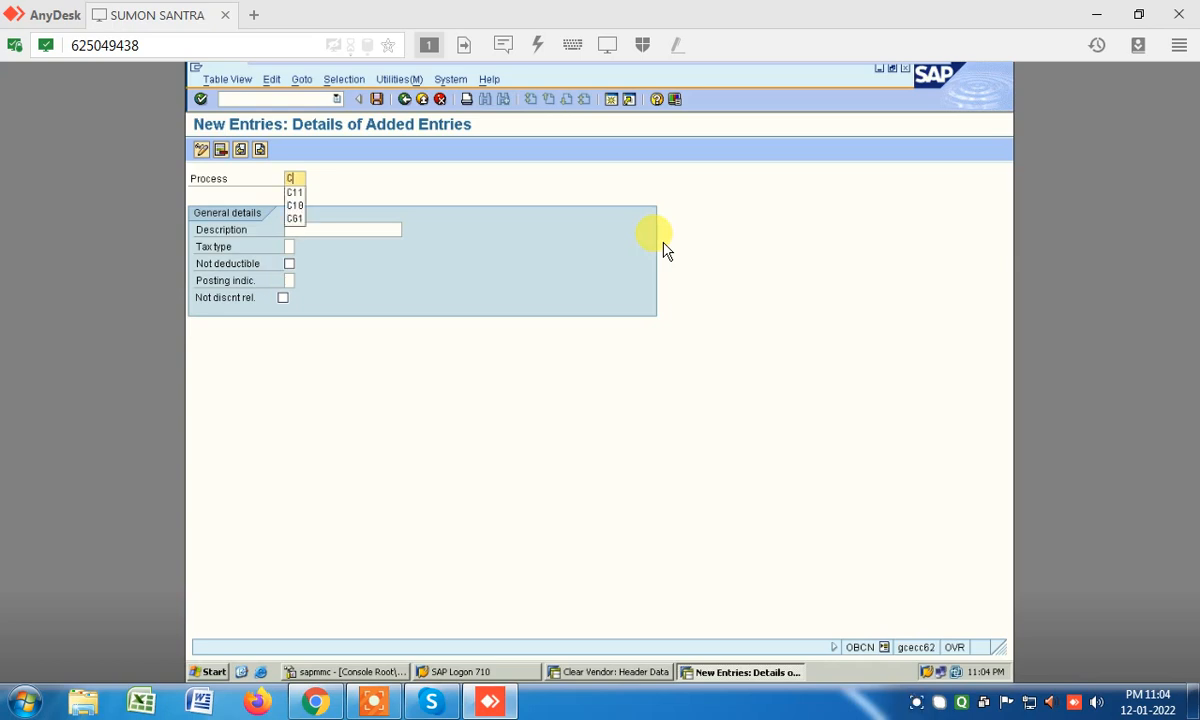
pyautogui.write('69')
pyautogui.click(311, 231)
pyautogui.press('Tab')
pyautogui.click(373, 234)
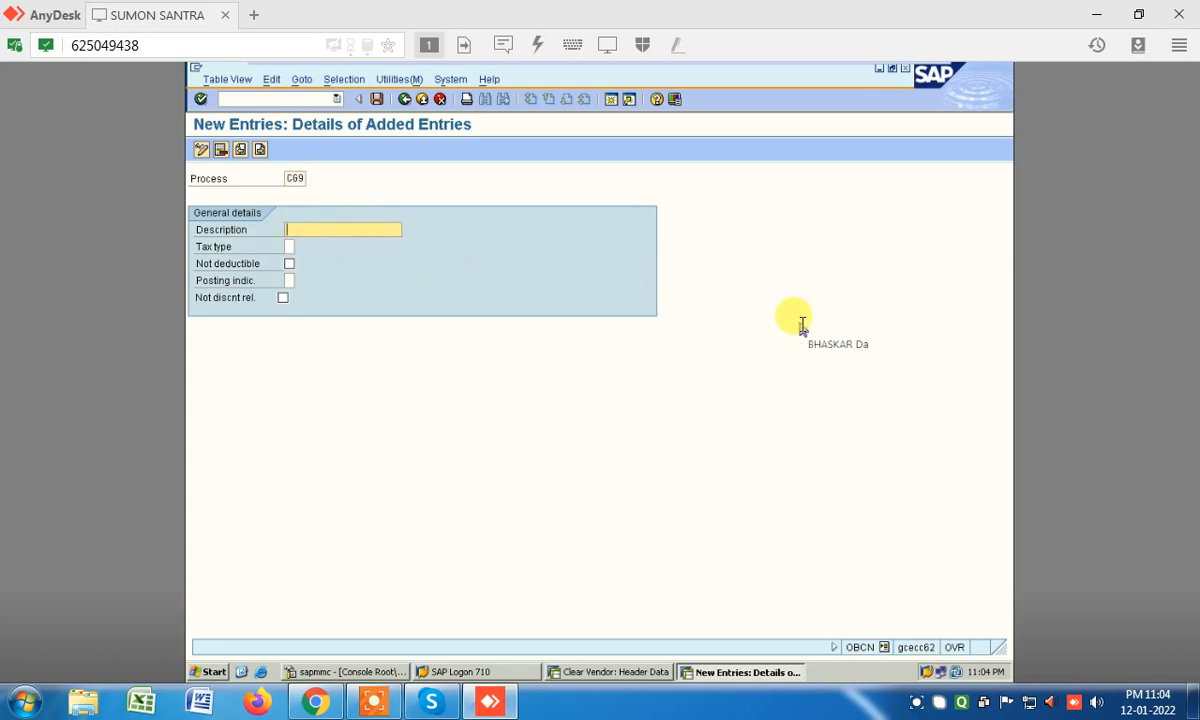
pyautogui.write('CG')
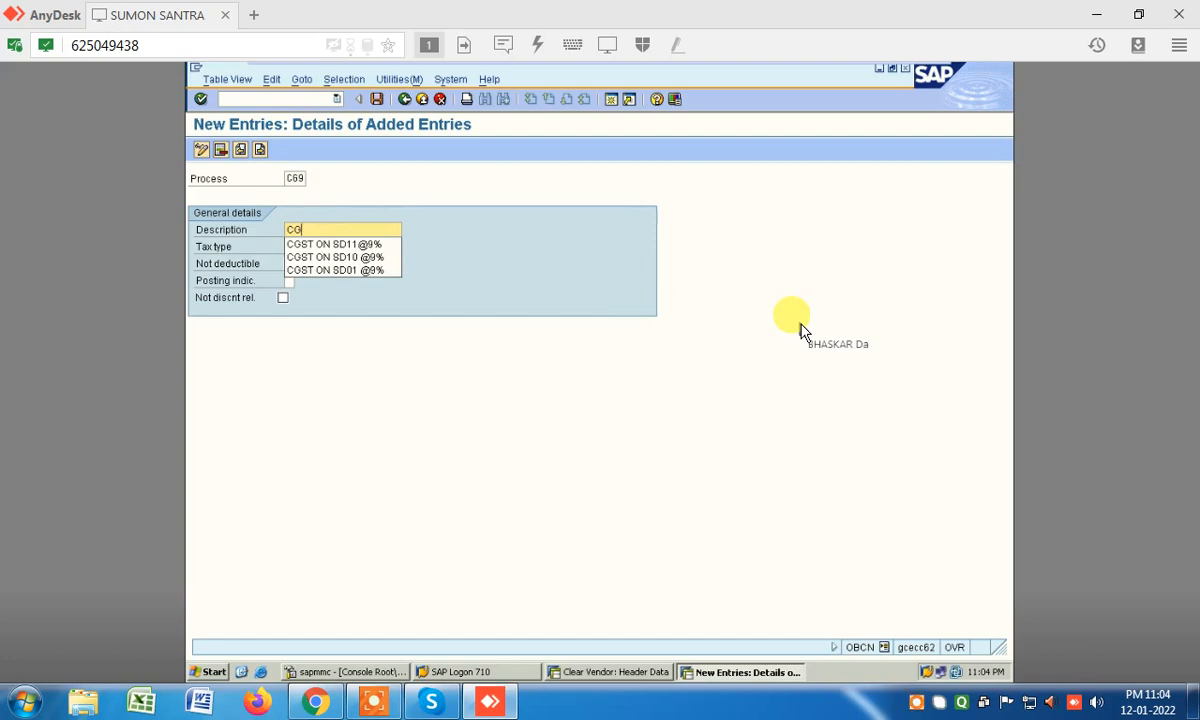
pyautogui.write('ST @9')
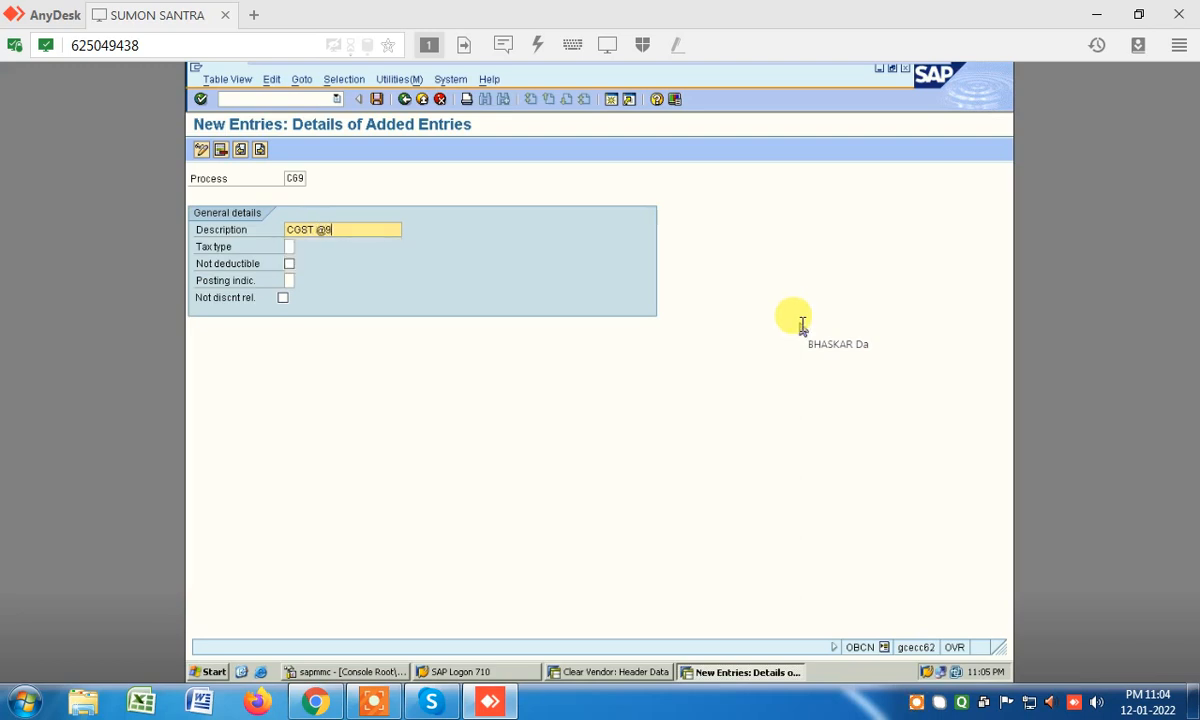
pyautogui.write('%')
pyautogui.press('Tab')
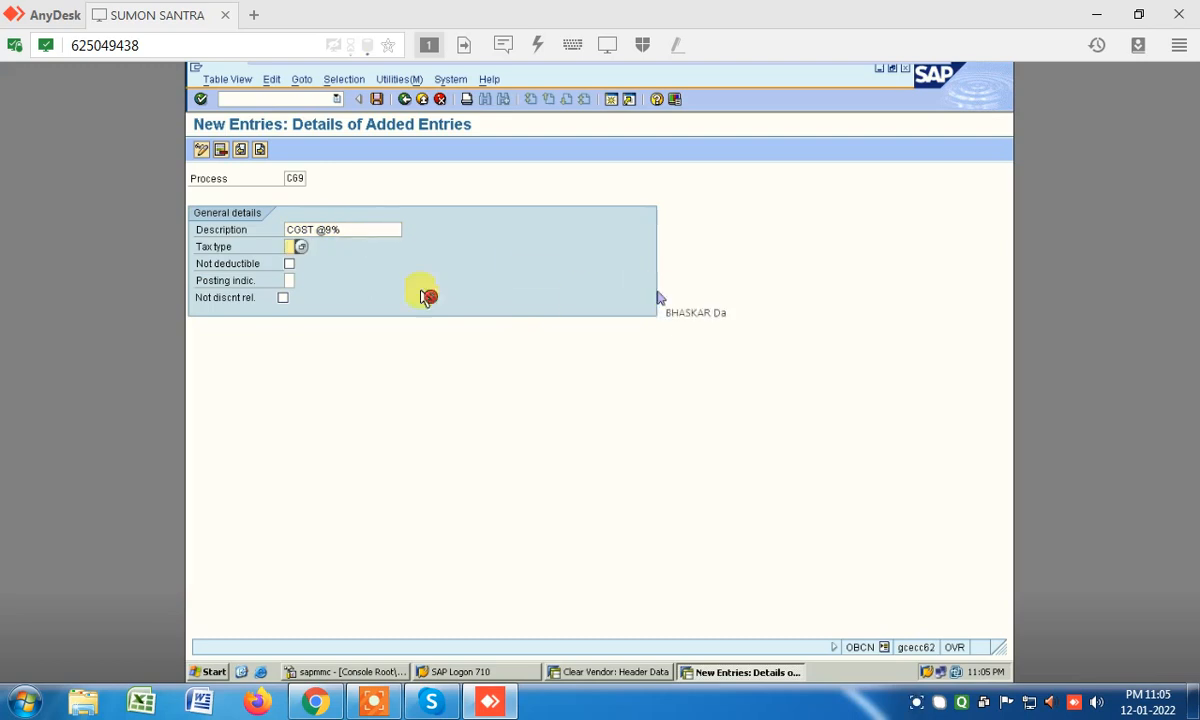
pyautogui.click(350, 231)
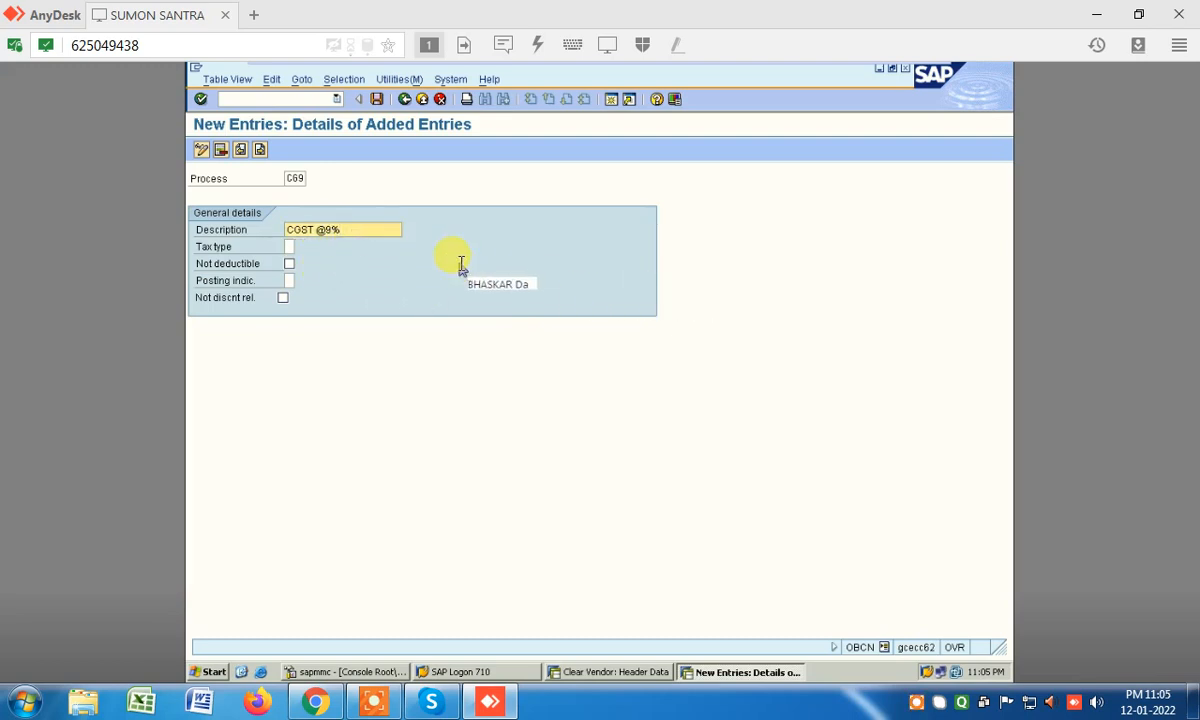
pyautogui.write('-SD01')
# - Set the CGST process to tax type 2 (Input tax) and posting indicator 2 (Separate line item)
pyautogui.click(290, 247)
pyautogui.press('F4')
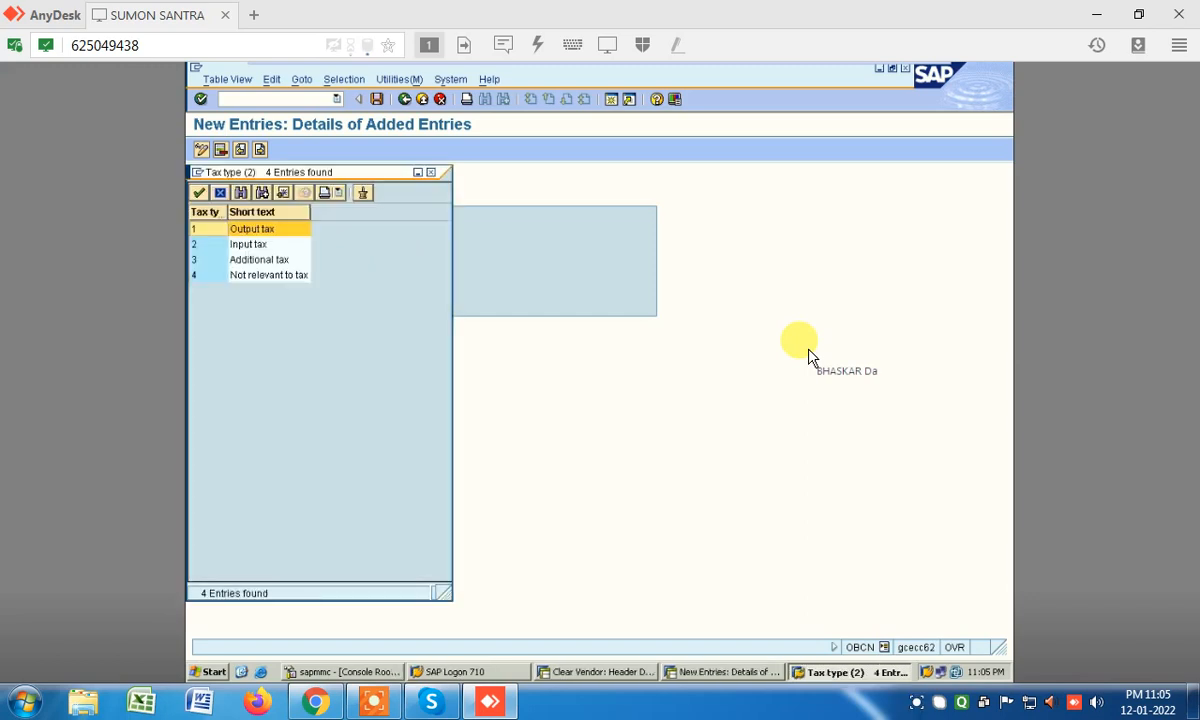
pyautogui.click(248, 252)
pyautogui.doubleClick(248, 250)
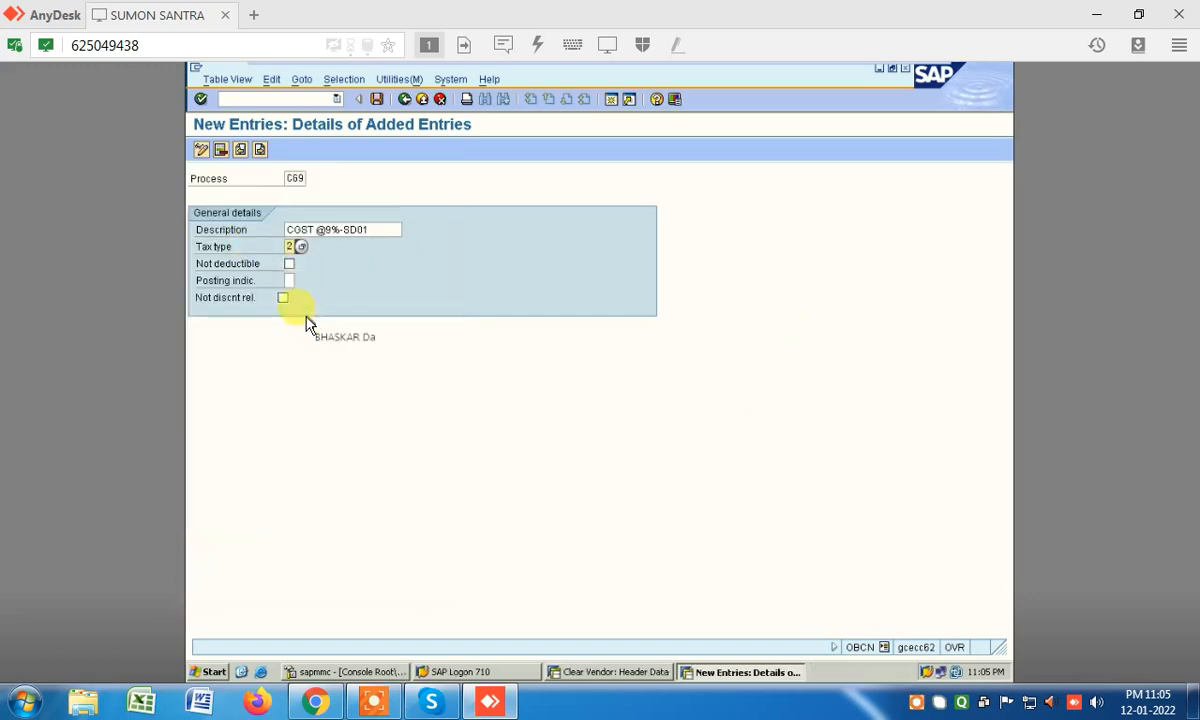
pyautogui.click(288, 283)
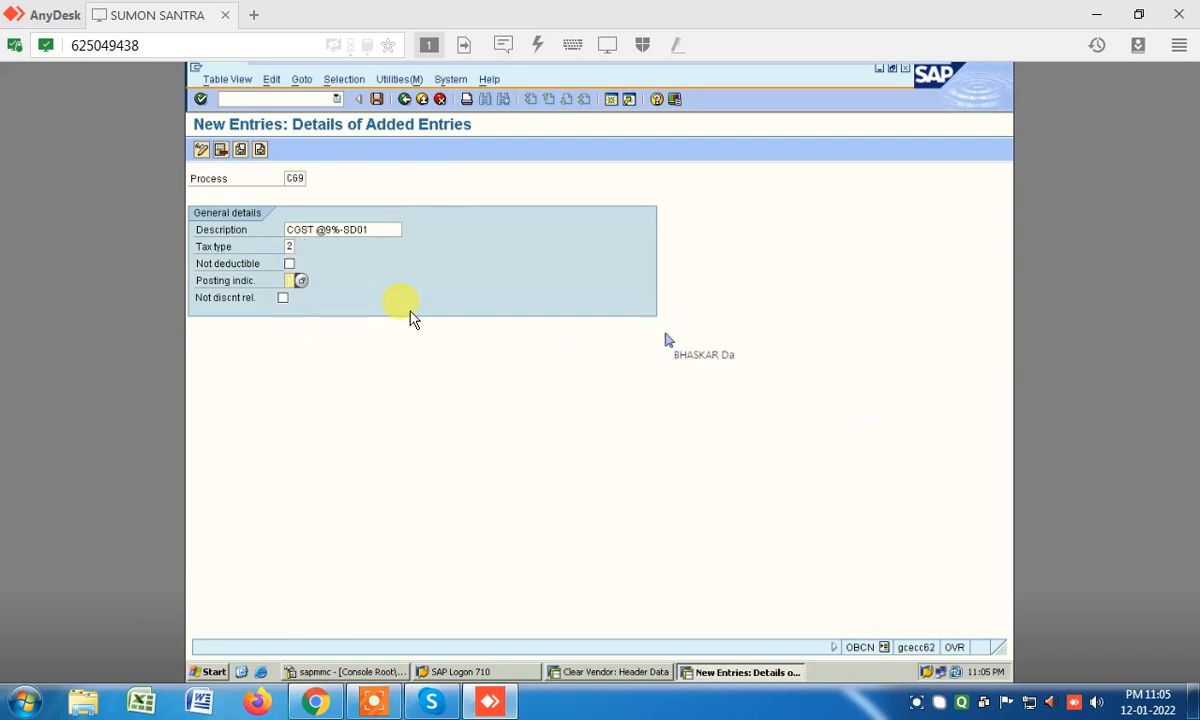
pyautogui.press('F4')
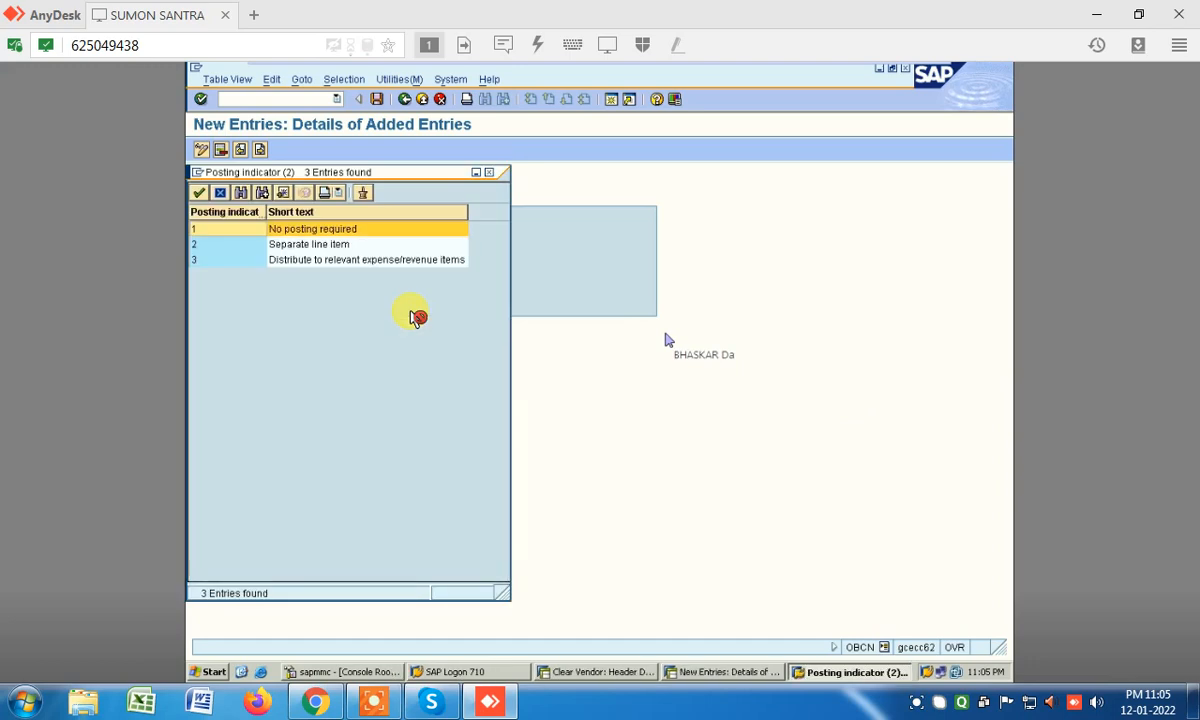
pyautogui.doubleClick(325, 250)
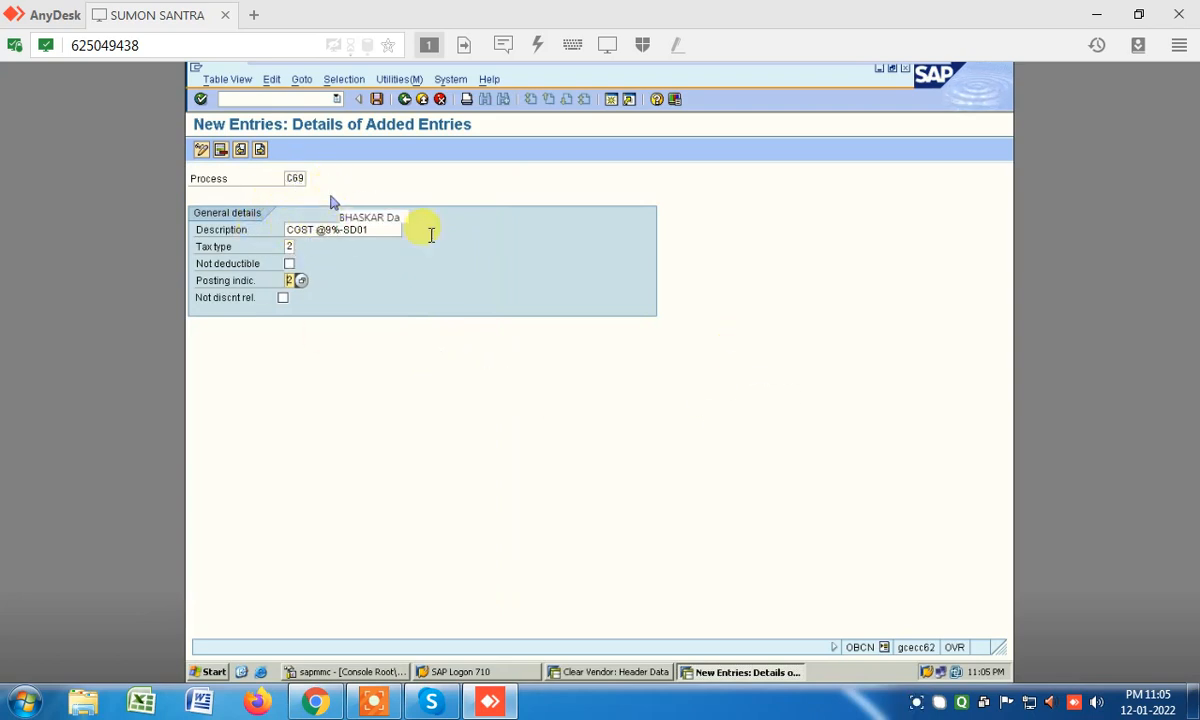
# - Review the tax type and posting indicator options, choosing Input tax and Separate line item again
pyautogui.click(292, 247)
pyautogui.click(302, 249)
pyautogui.doubleClick(256, 248)
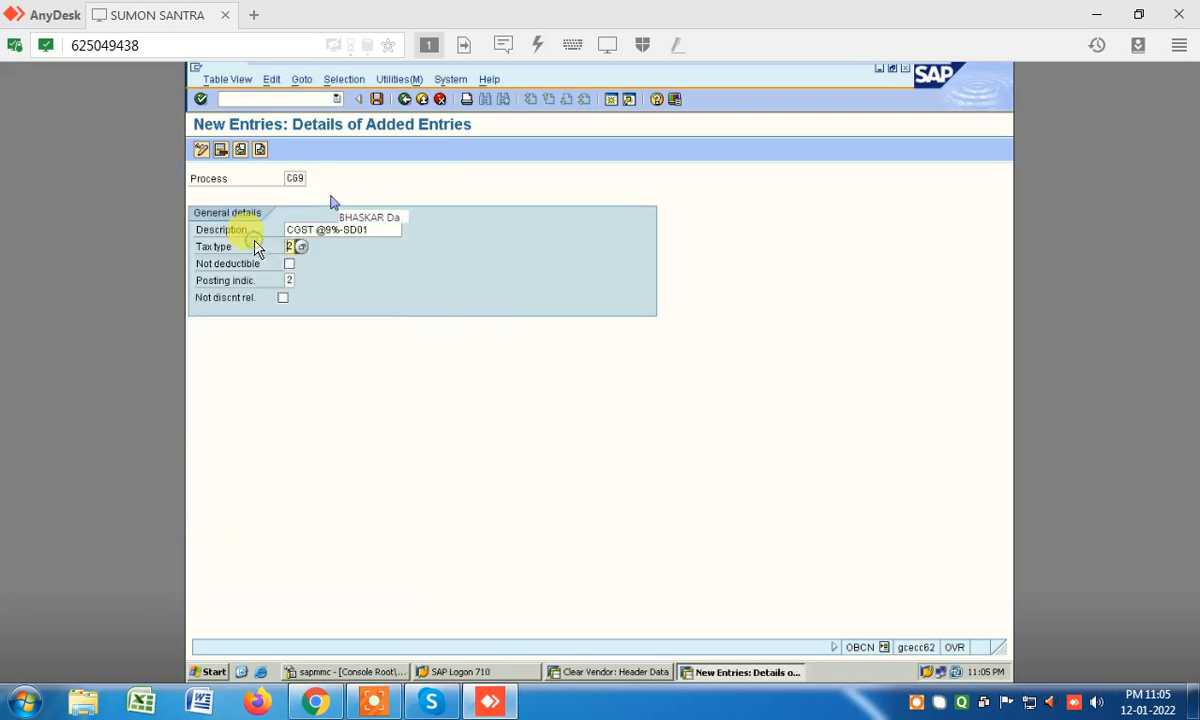
pyautogui.click(296, 283)
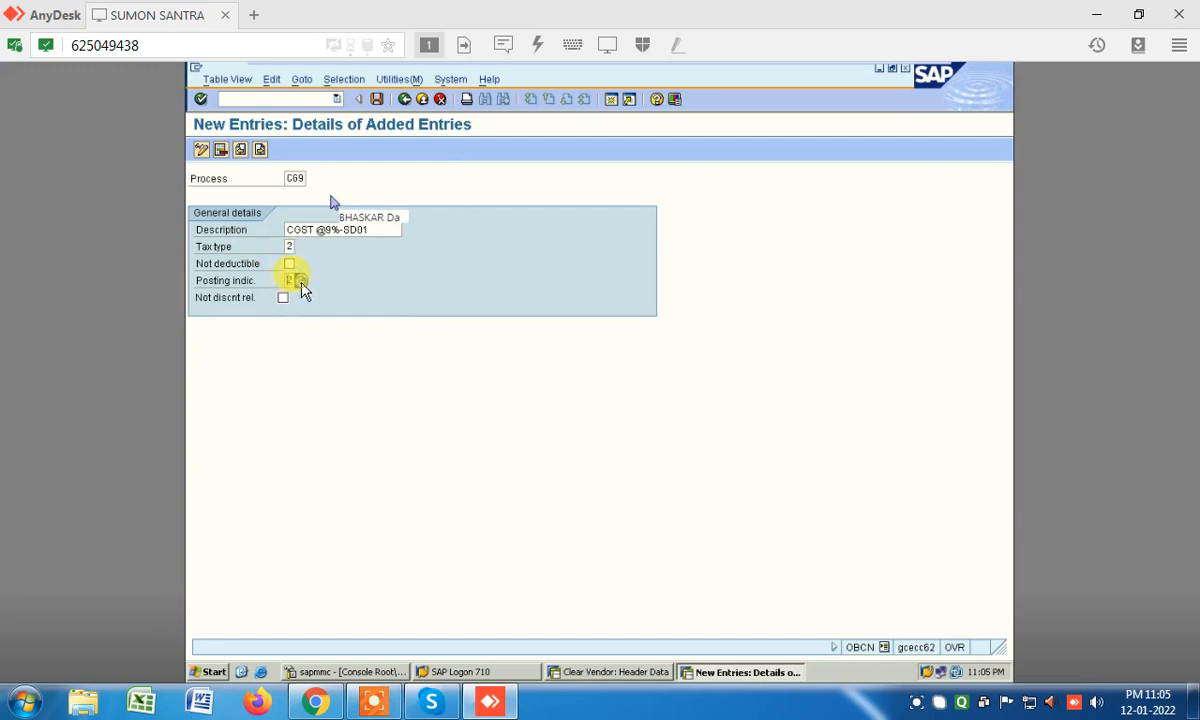
pyautogui.click(300, 281)
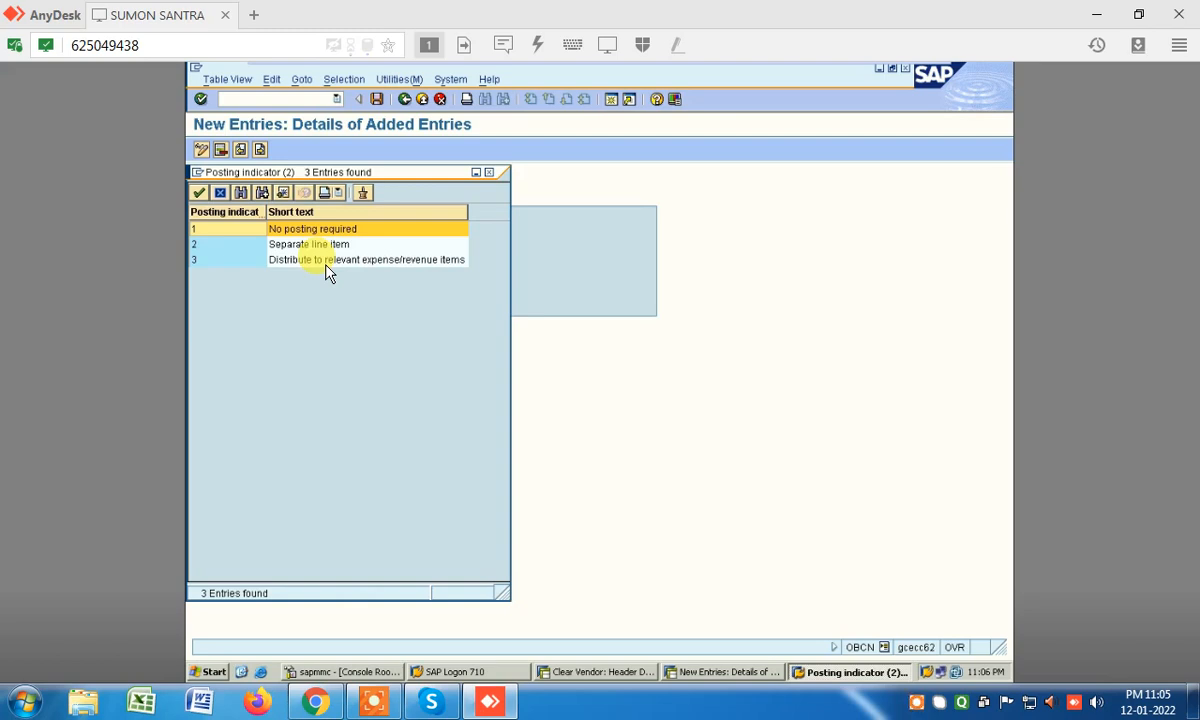
pyautogui.doubleClick(321, 244)
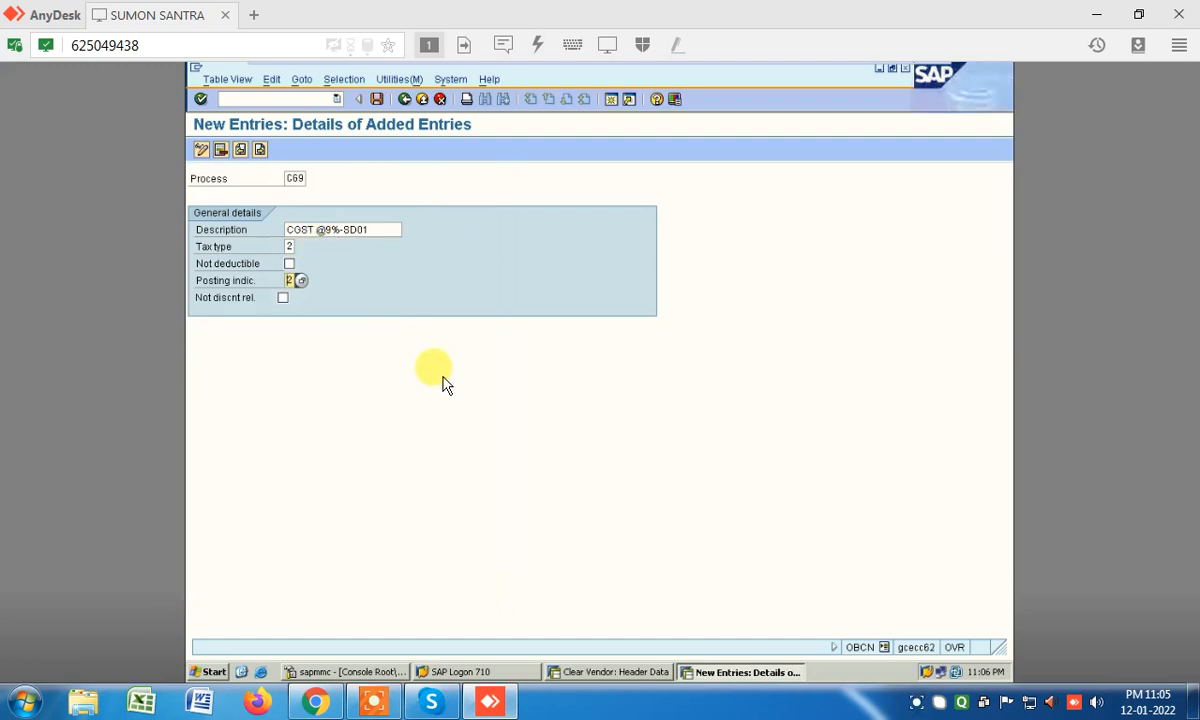
# - Save the CG9 process under the proposed customizing request and start another new process entry
pyautogui.hotkey('ctrl', 's')
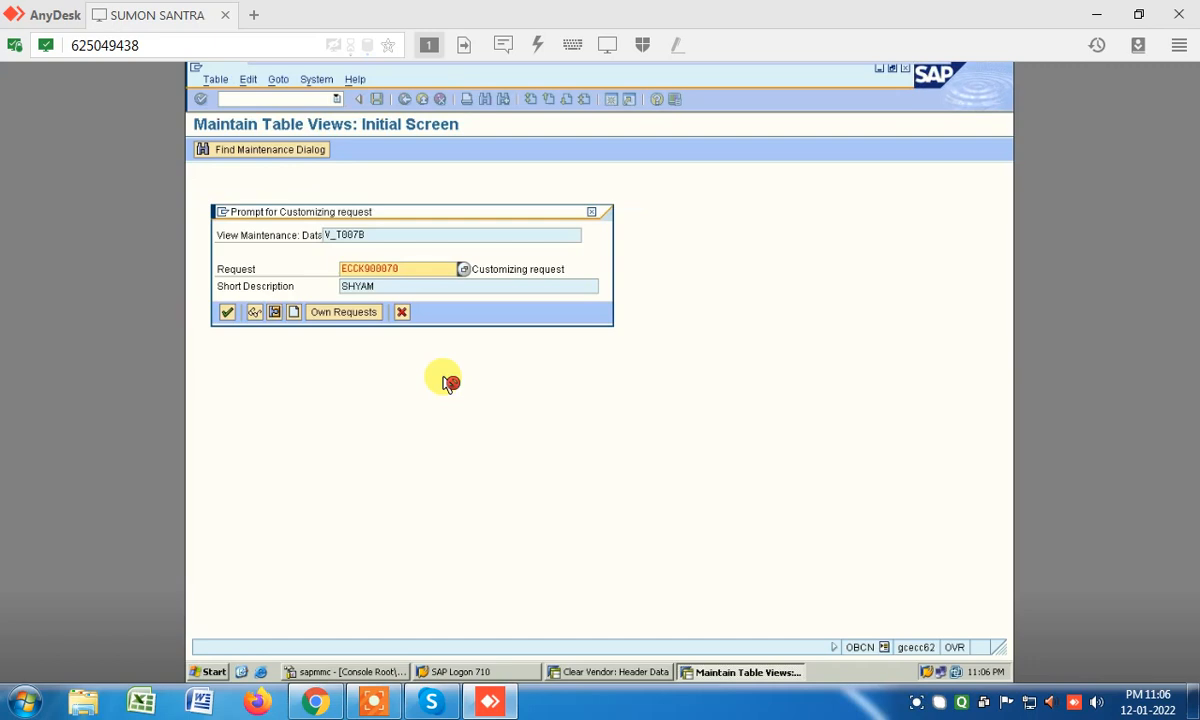
pyautogui.click(227, 312)
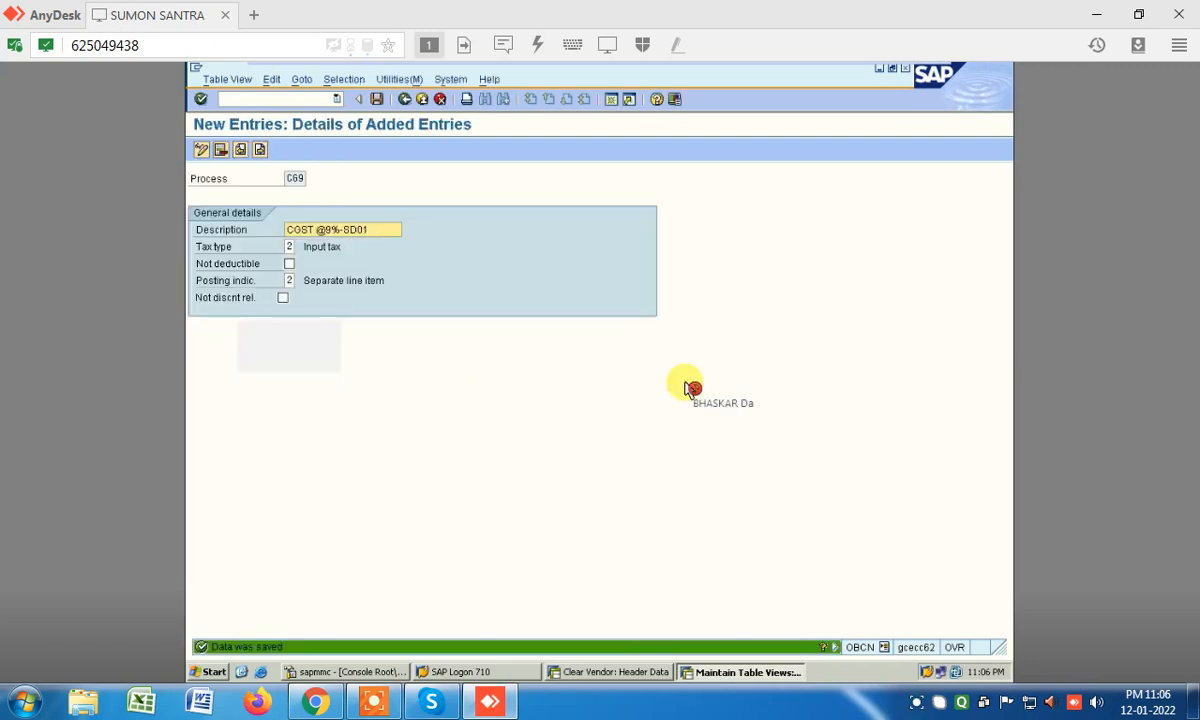
pyautogui.click(260, 150)
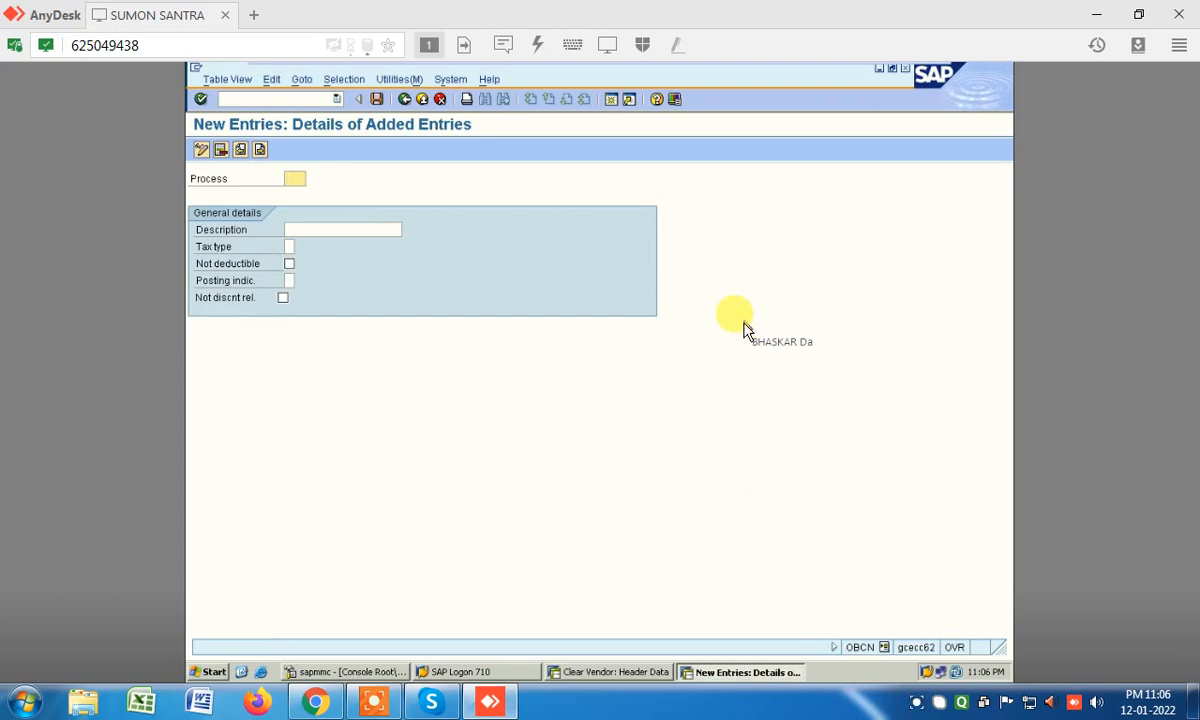
# - Enter SG9 as the process key with the description "SGST @9%-SD01"
pyautogui.write('S61')
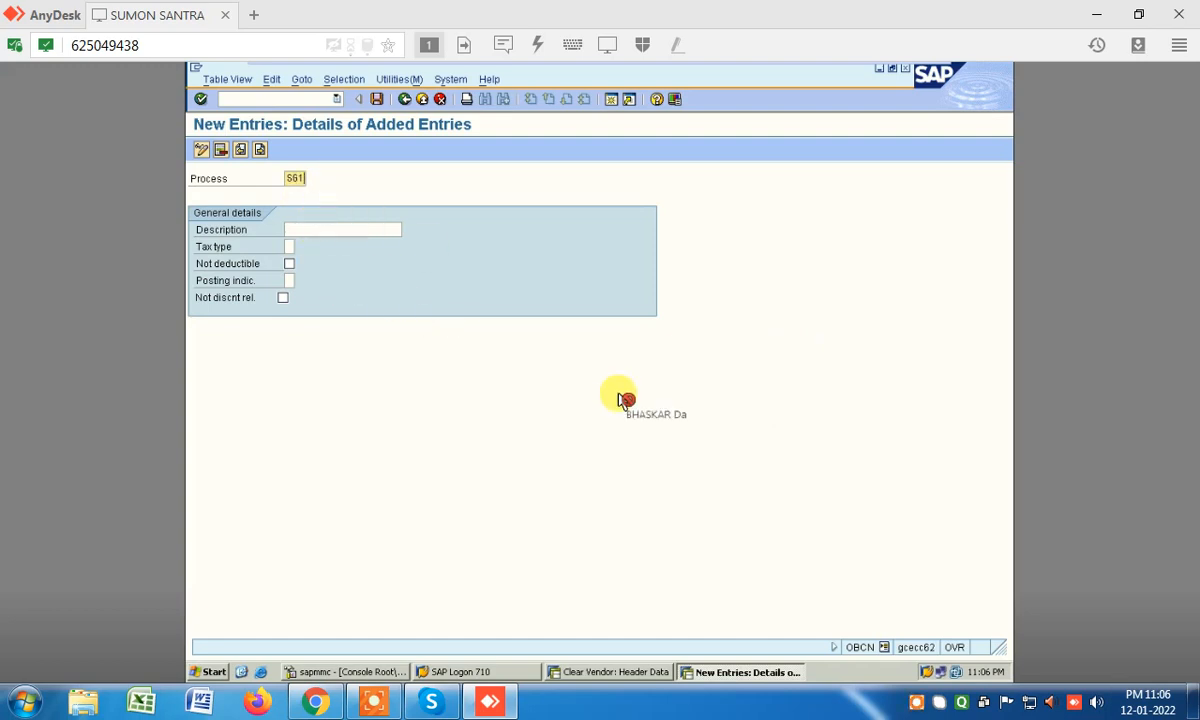
pyautogui.press('BackSpace')
pyautogui.write('9')
pyautogui.click(308, 230)
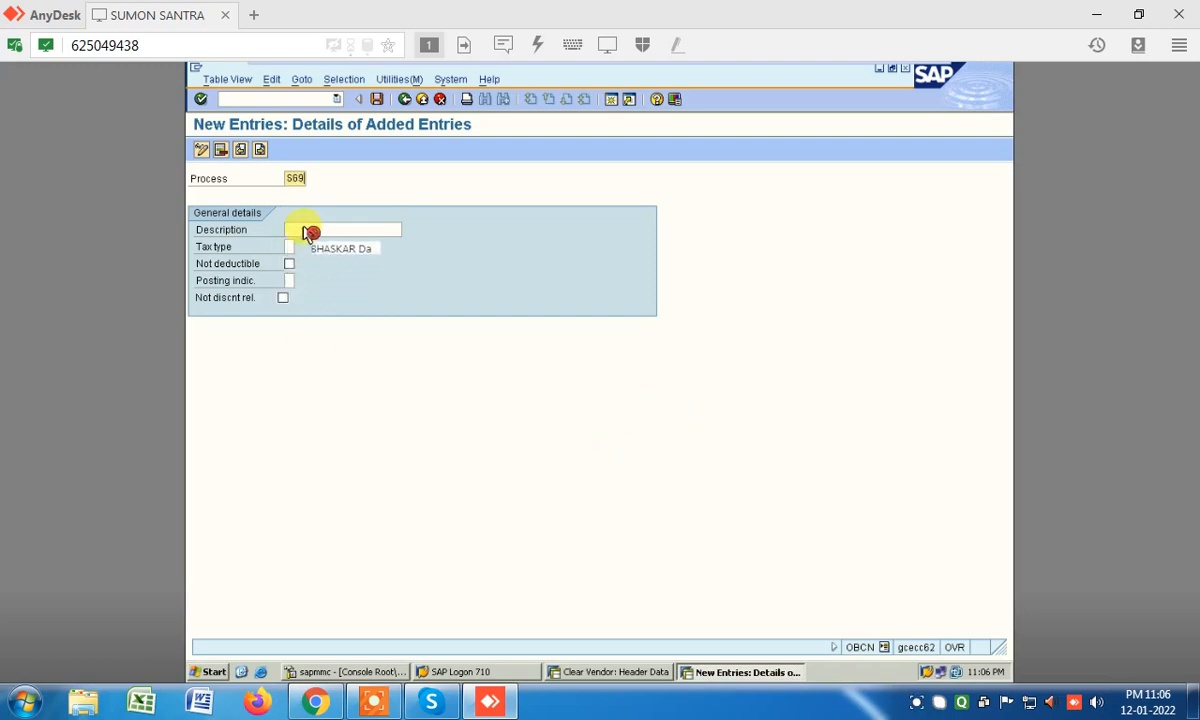
pyautogui.write('SG')
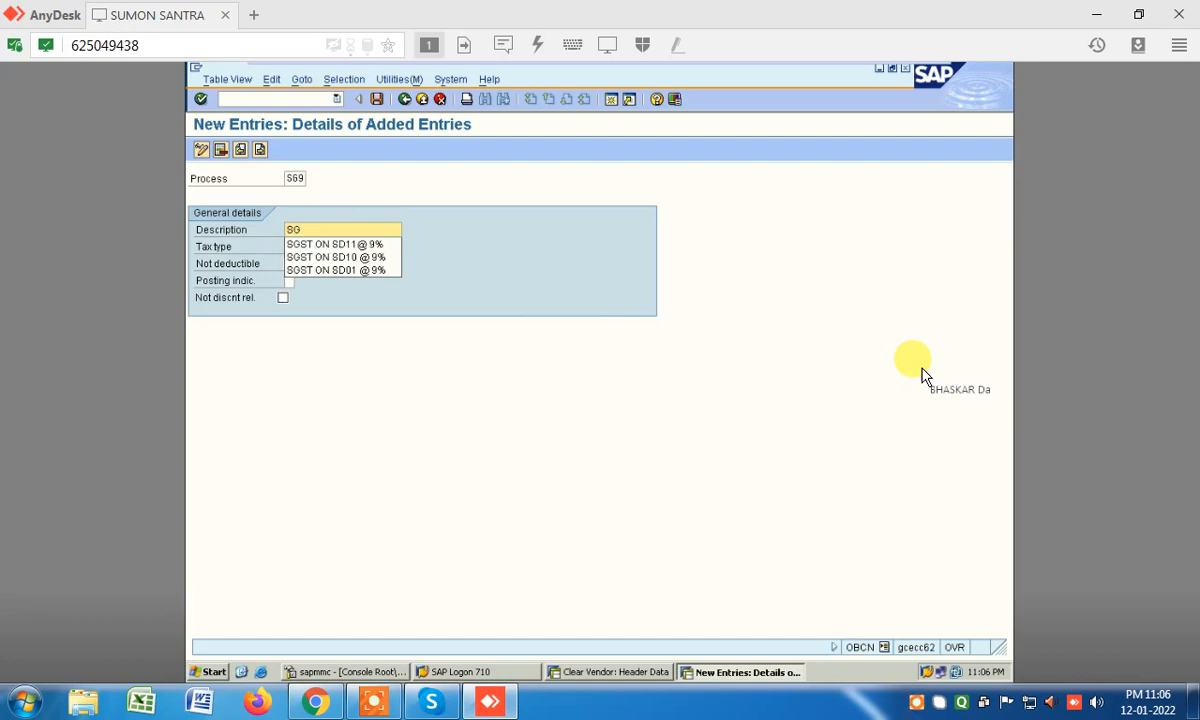
pyautogui.write('ST @9')
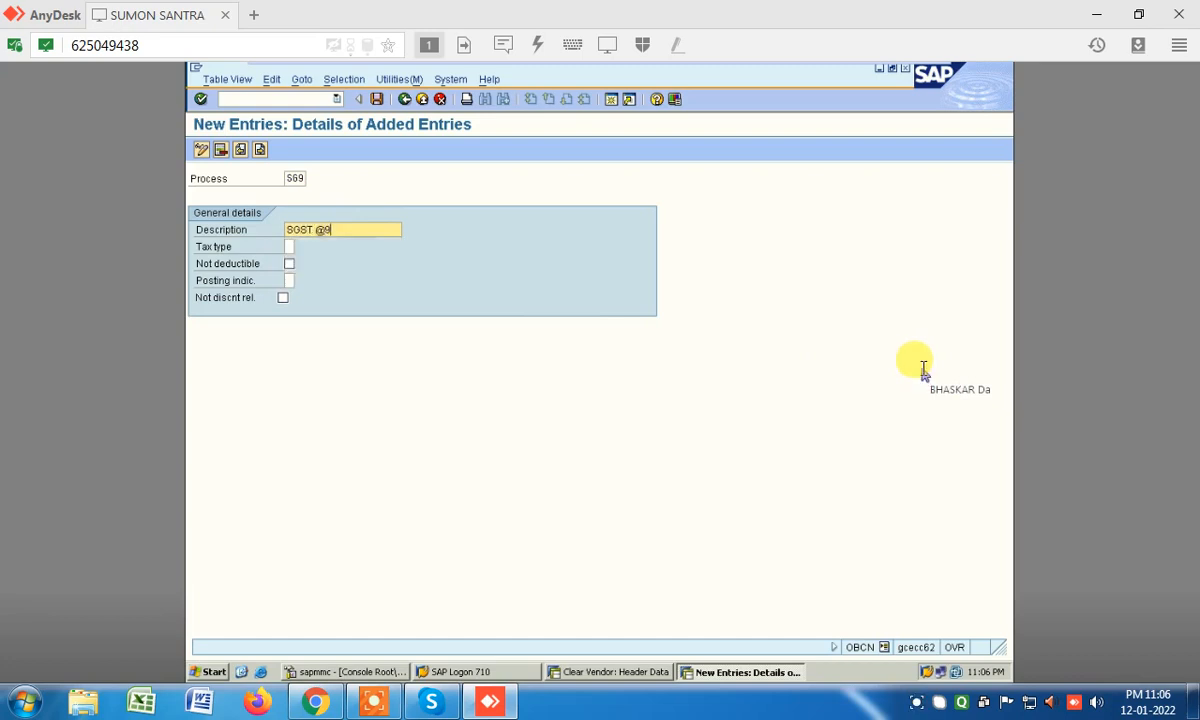
pyautogui.write('%-SD01')
pyautogui.press('Tab')
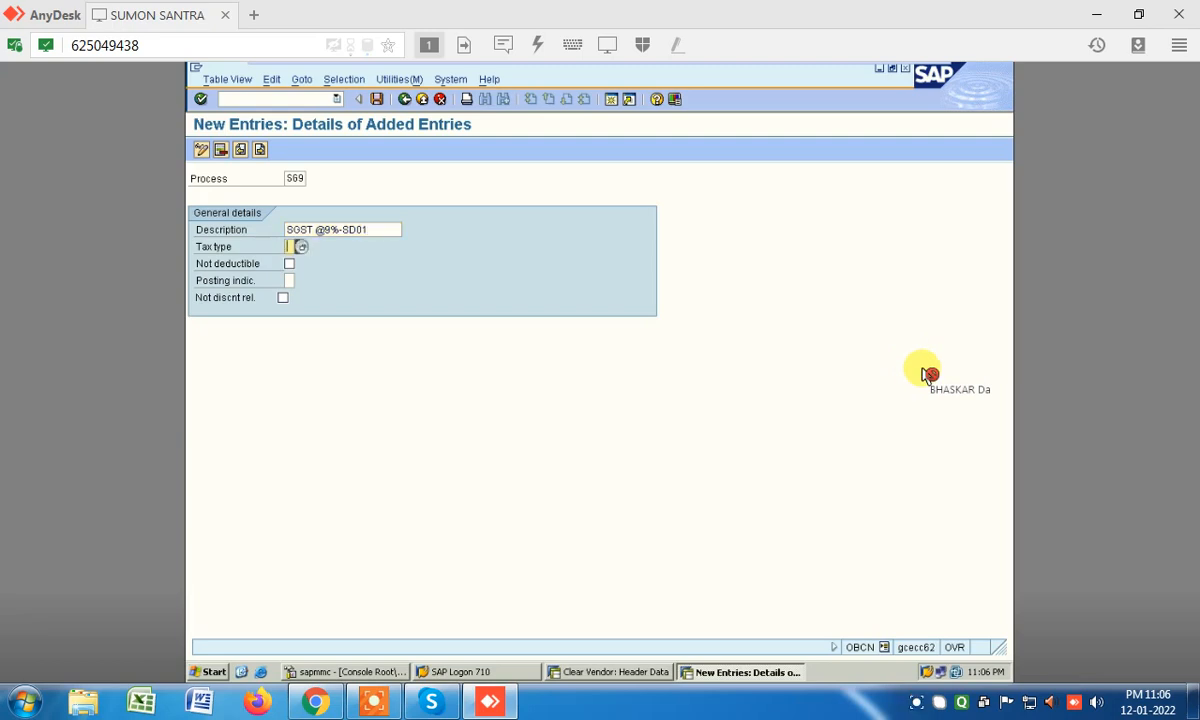
# - Set the SGST process to tax type 2 (Input tax) and posting indicator 2 (Separate line item), and save it
pyautogui.press('F4')
pyautogui.press('Down')
pyautogui.press('Return')
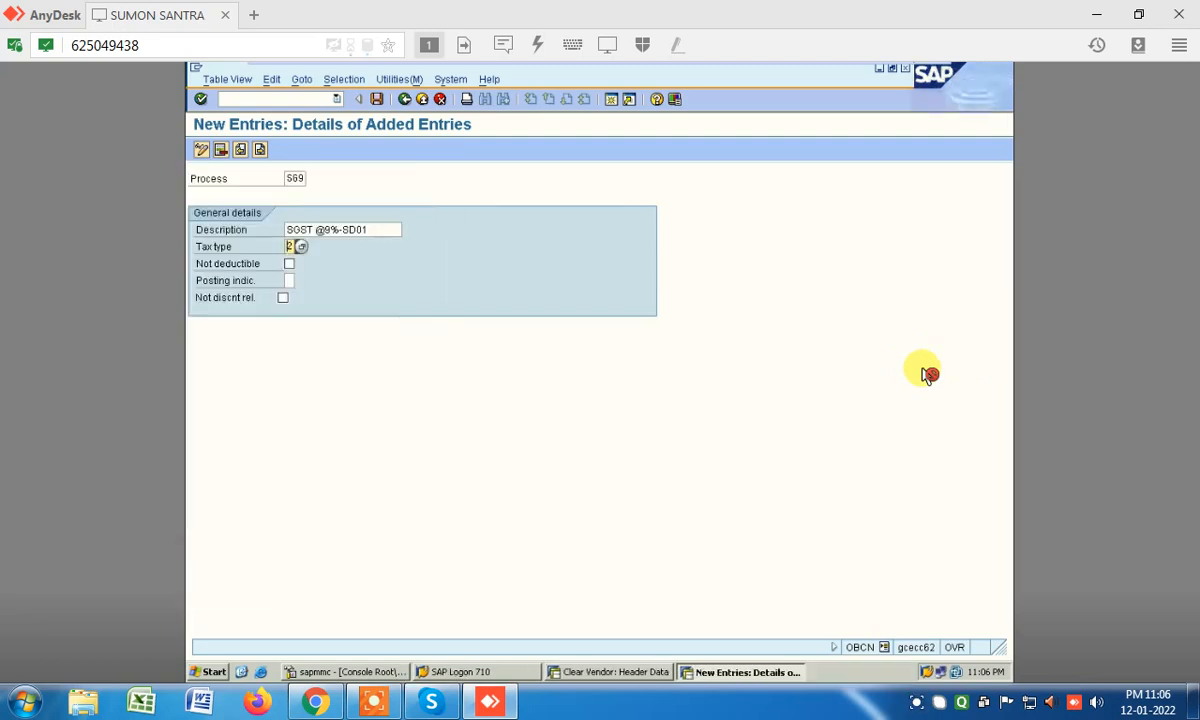
pyautogui.press('Tab')
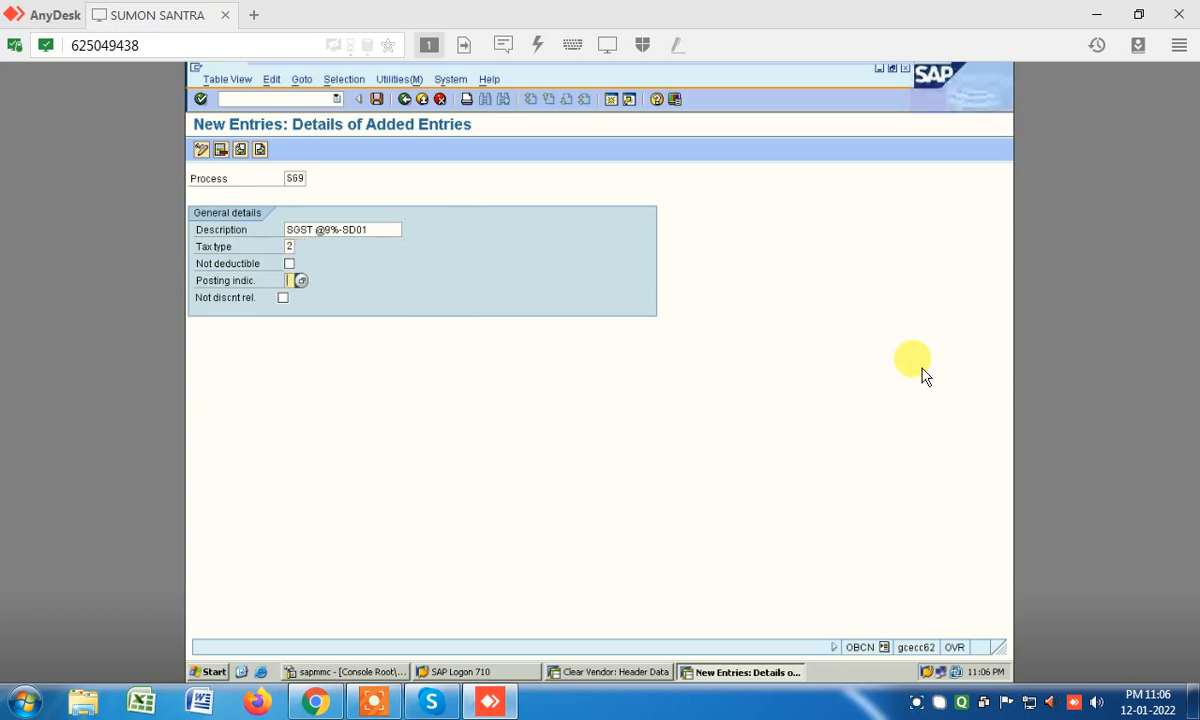
pyautogui.press('F4')
pyautogui.press('Down')
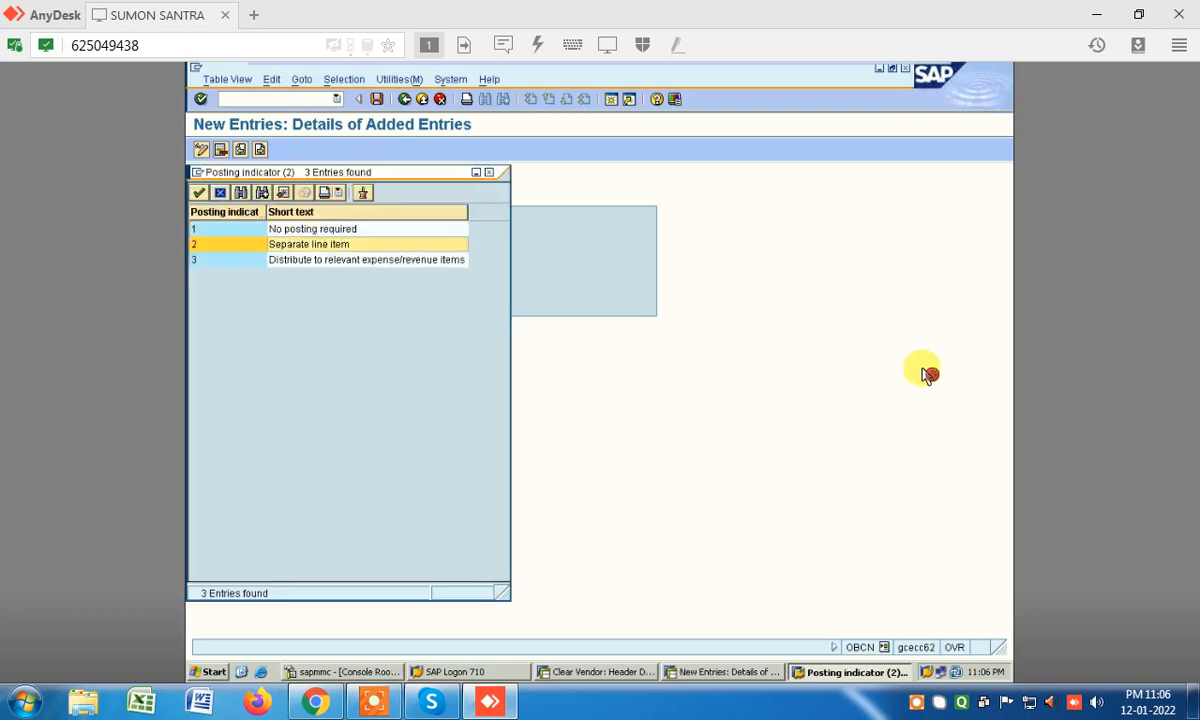
pyautogui.press('Return')
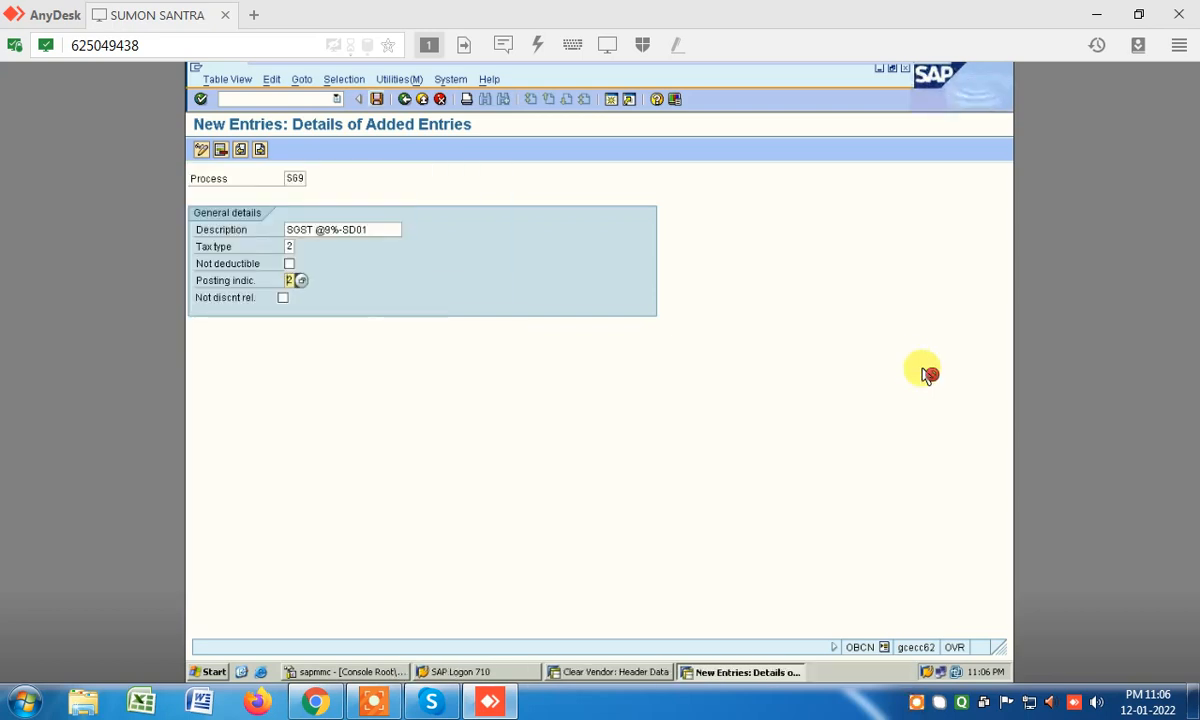
pyautogui.hotkey('ctrl', 's')
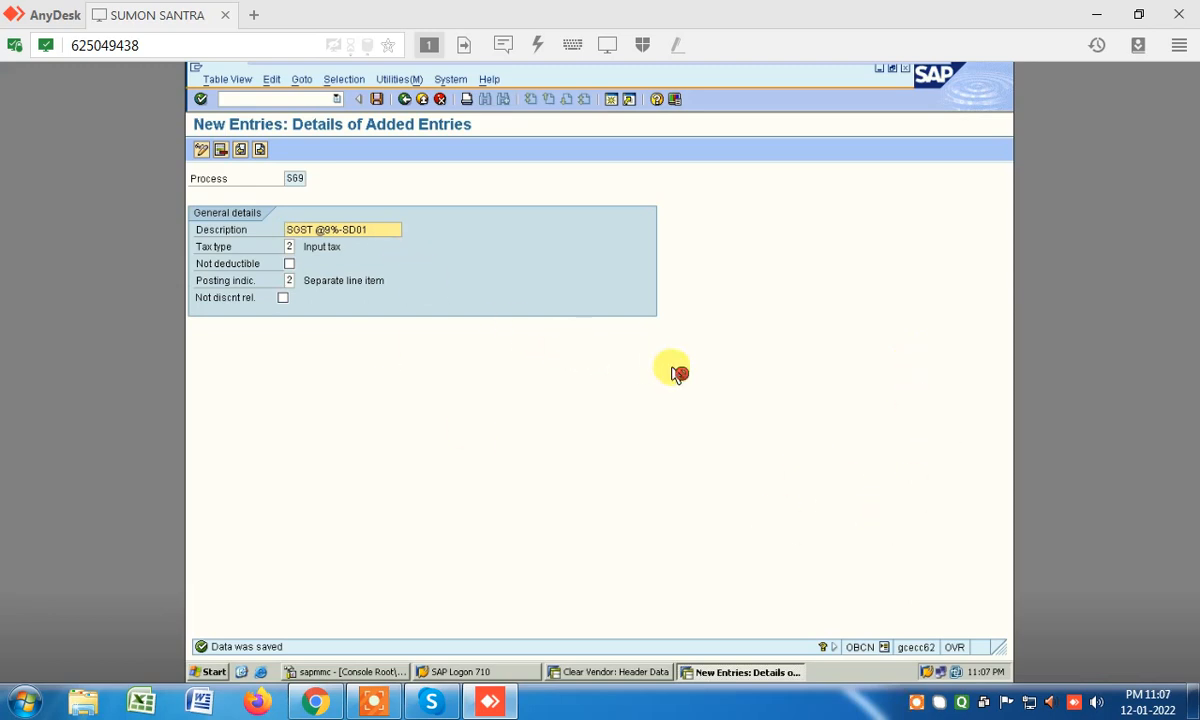
# - Open transaction OBYZ and choose Procedures as the condition element
pyautogui.click(916, 702)
pyautogui.click(1108, 637)
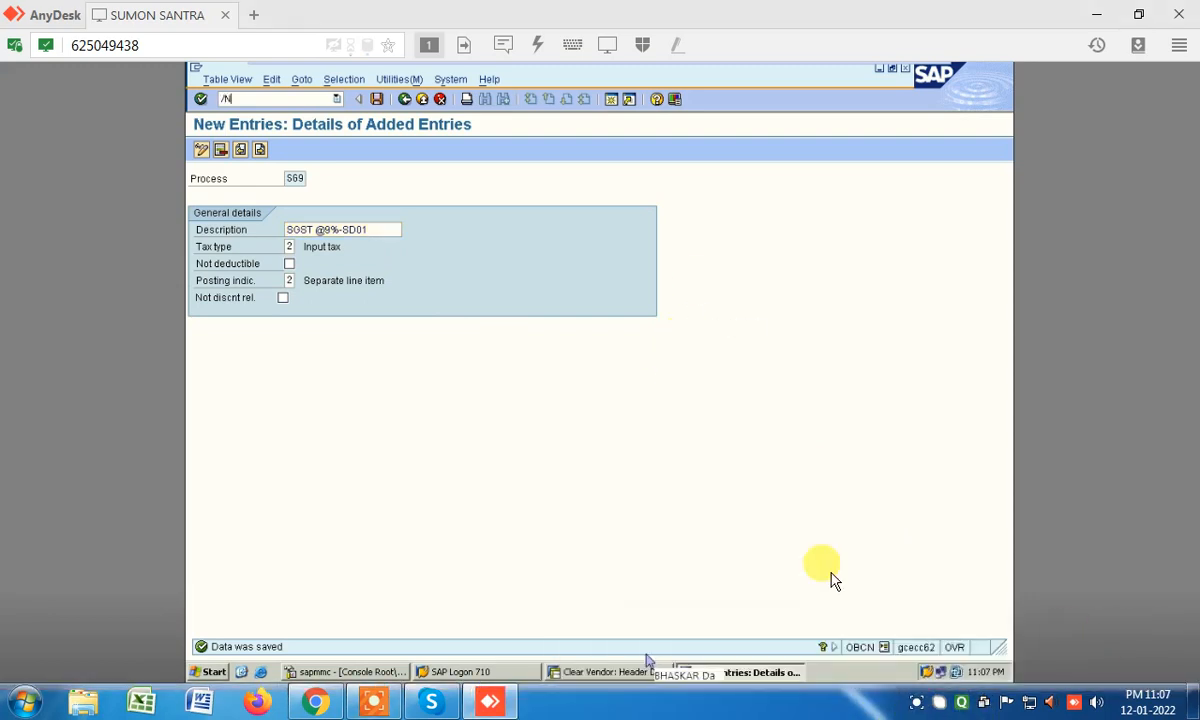
pyautogui.write('OB')
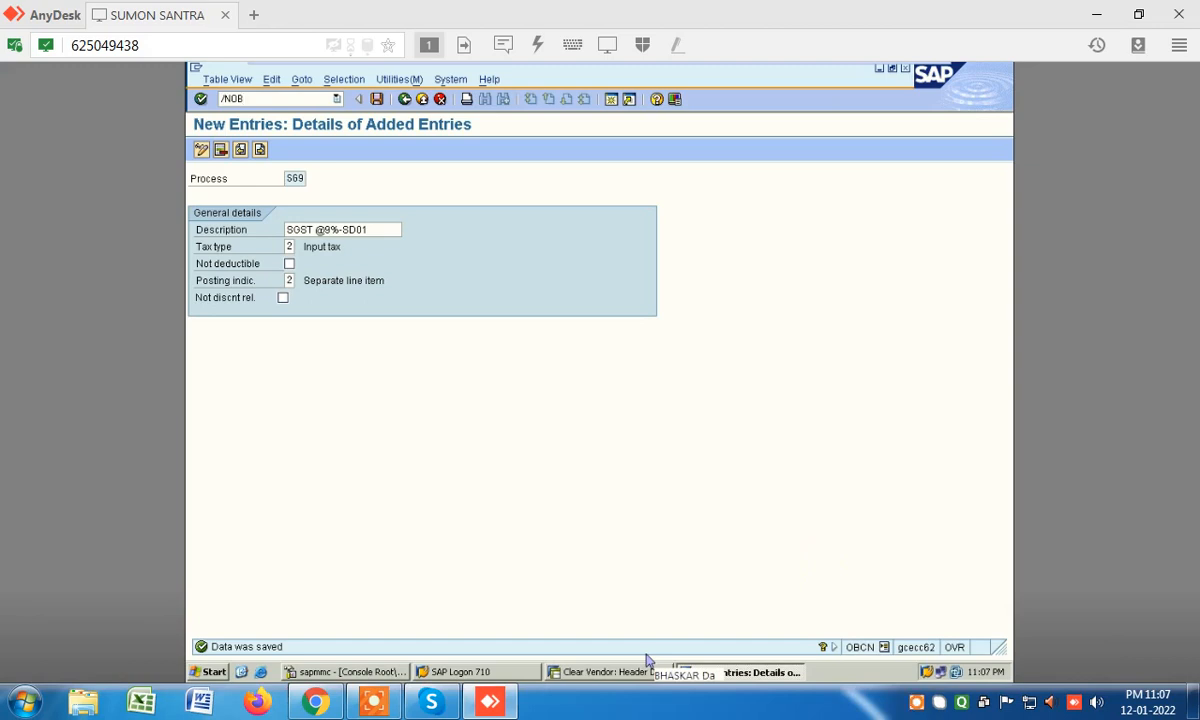
pyautogui.write('YZ')
pyautogui.press('Return')
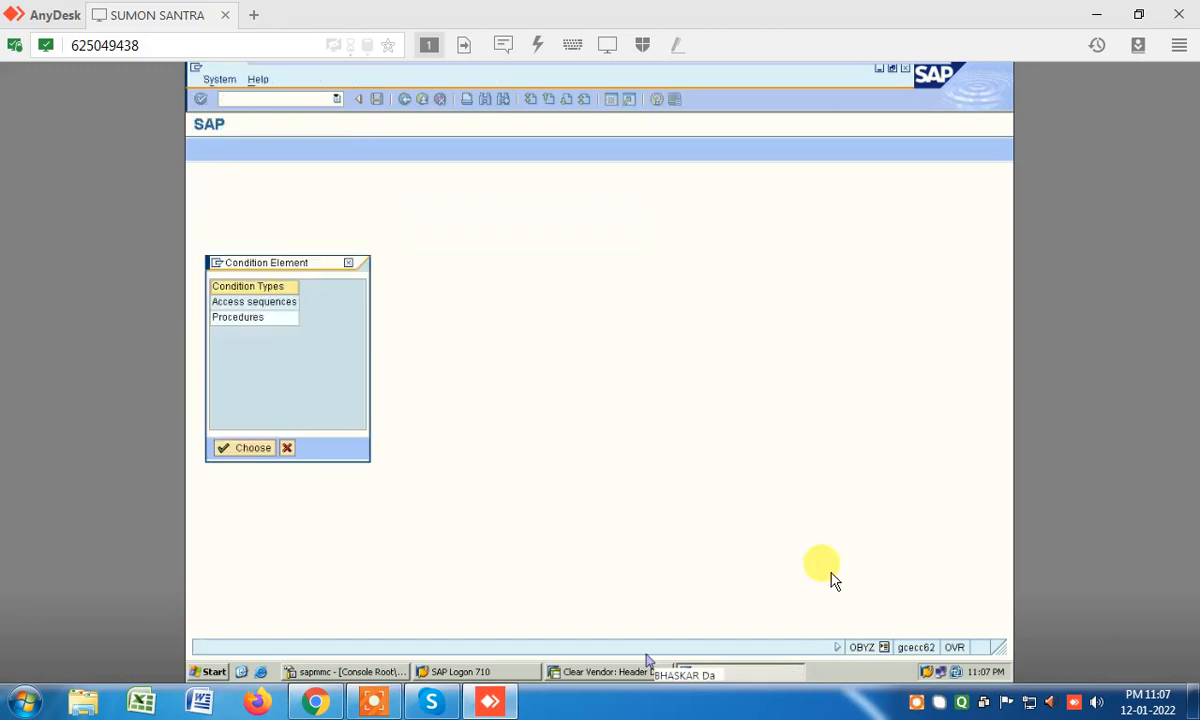
pyautogui.click(838, 579)
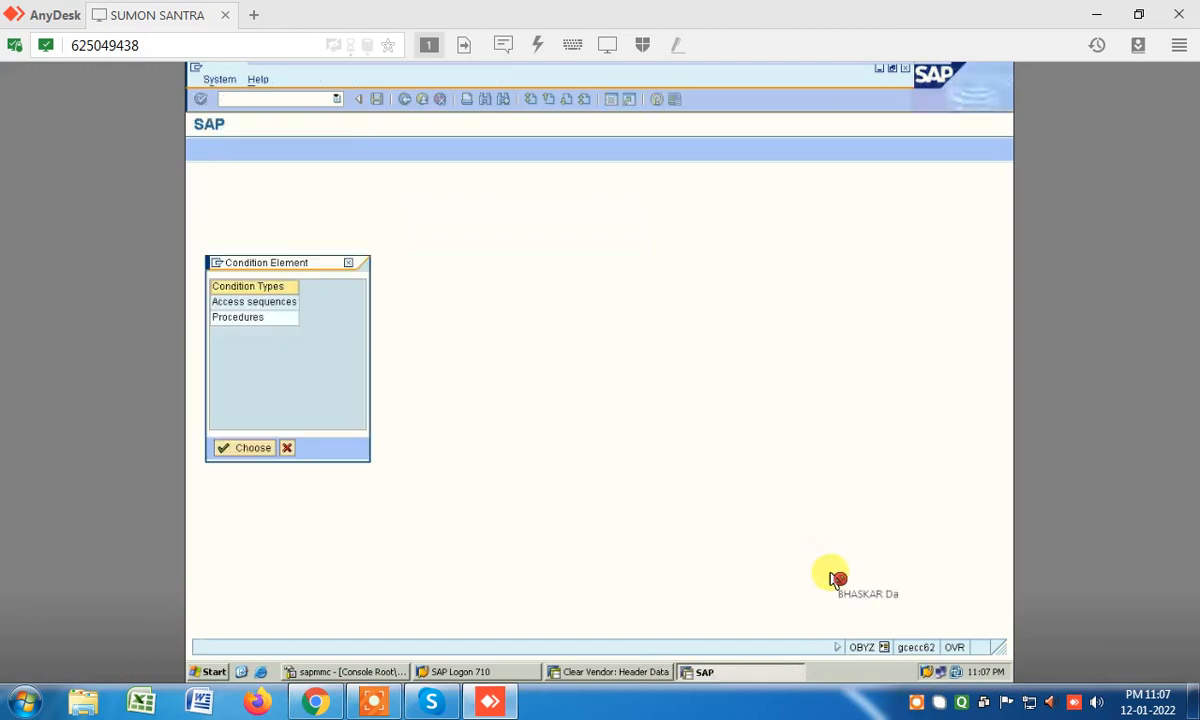
pyautogui.press('Down')
pyautogui.press('Down')
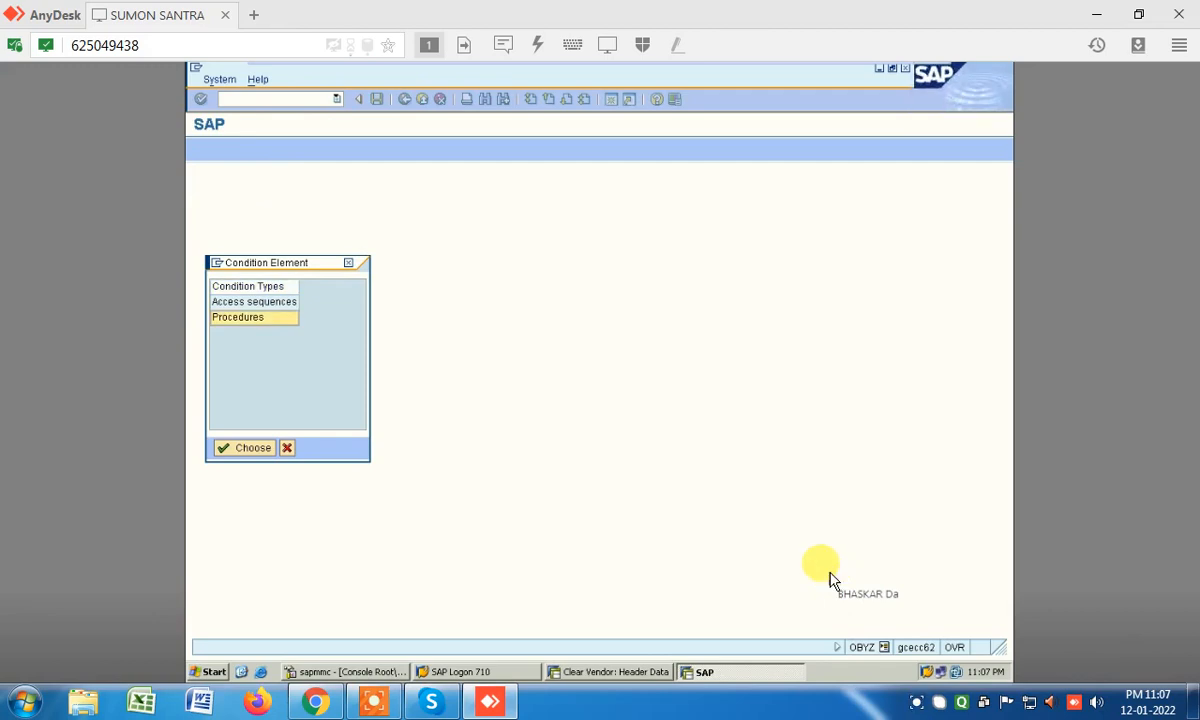
pyautogui.click(829, 579)
pyautogui.click(660, 452)
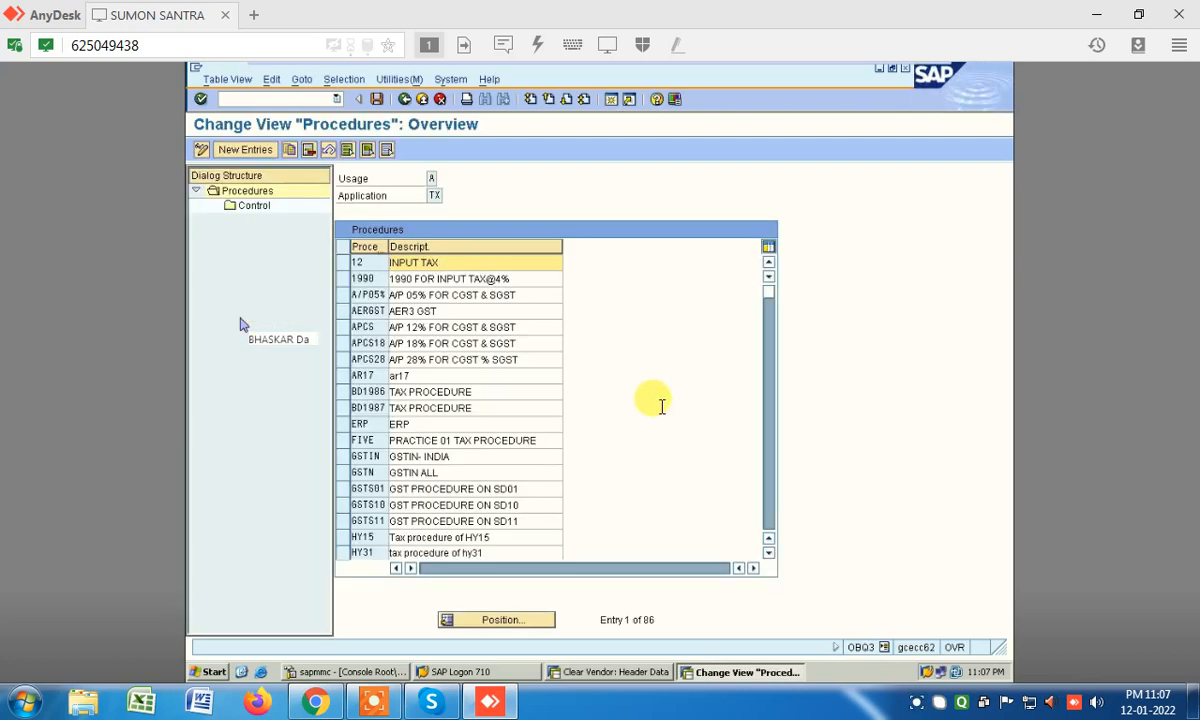
# - Create tax procedure CGSG9 with the description "CGST&SGST @ 18%" and save it under the proposed customizing request
pyautogui.click(245, 149)
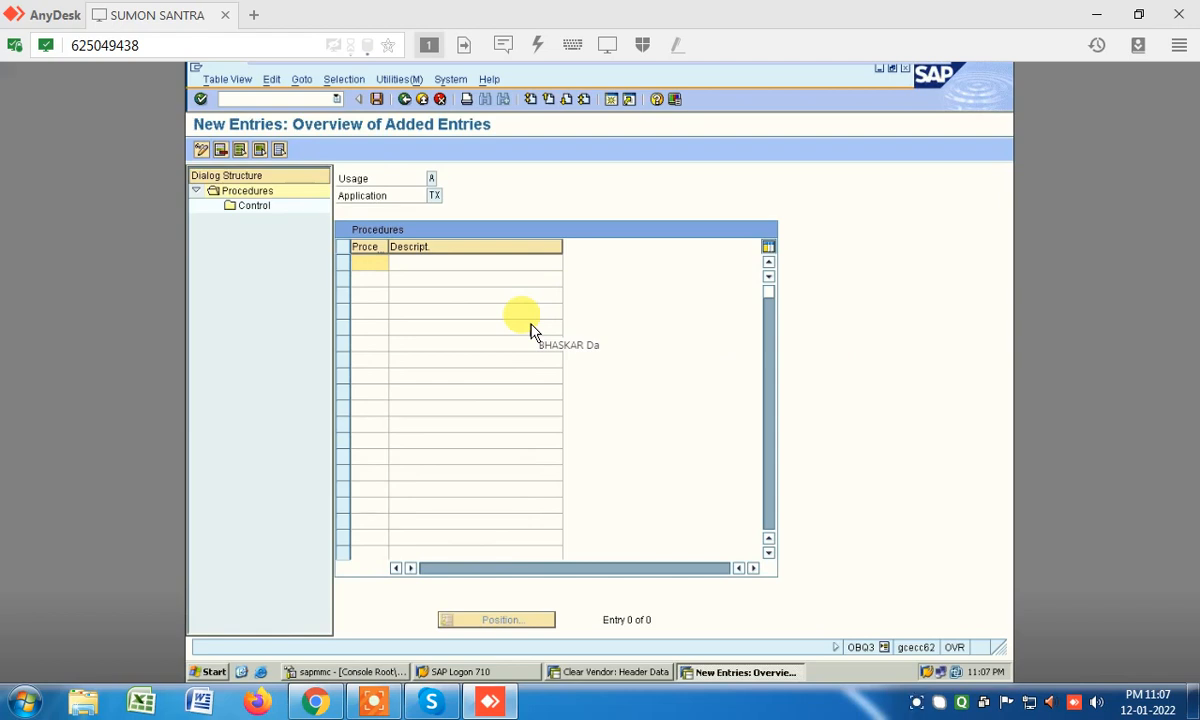
pyautogui.write('CGSS9')
pyautogui.press('Return')
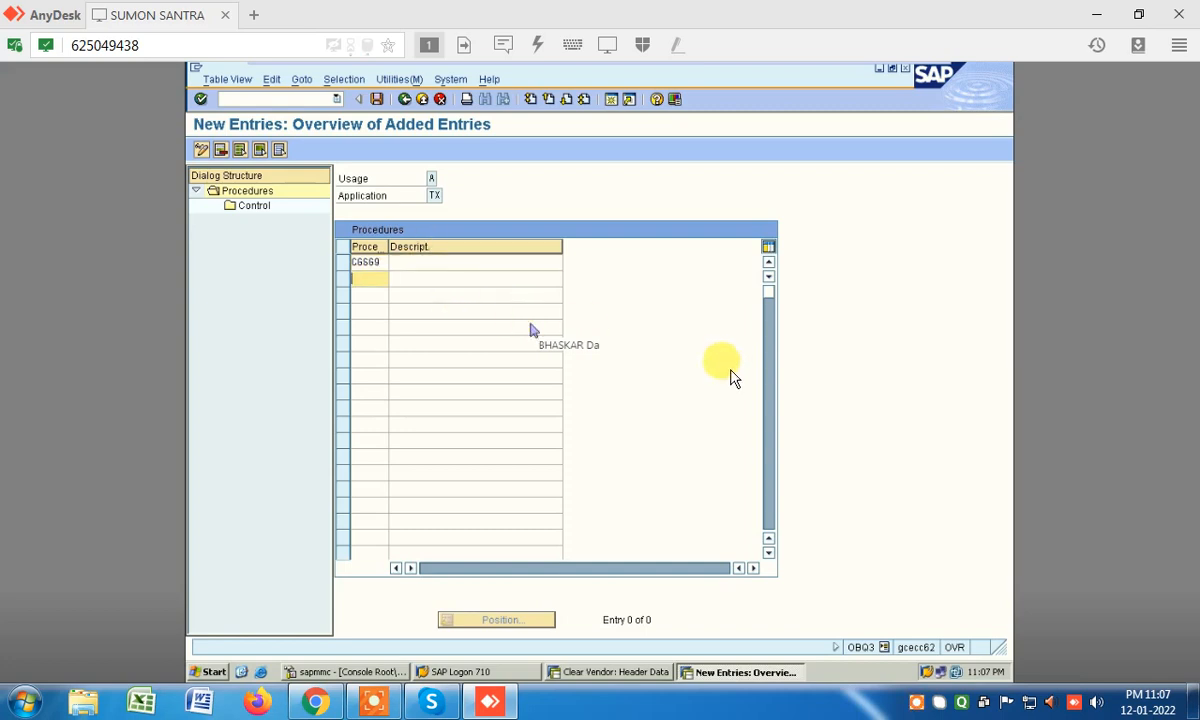
pyautogui.click(433, 264)
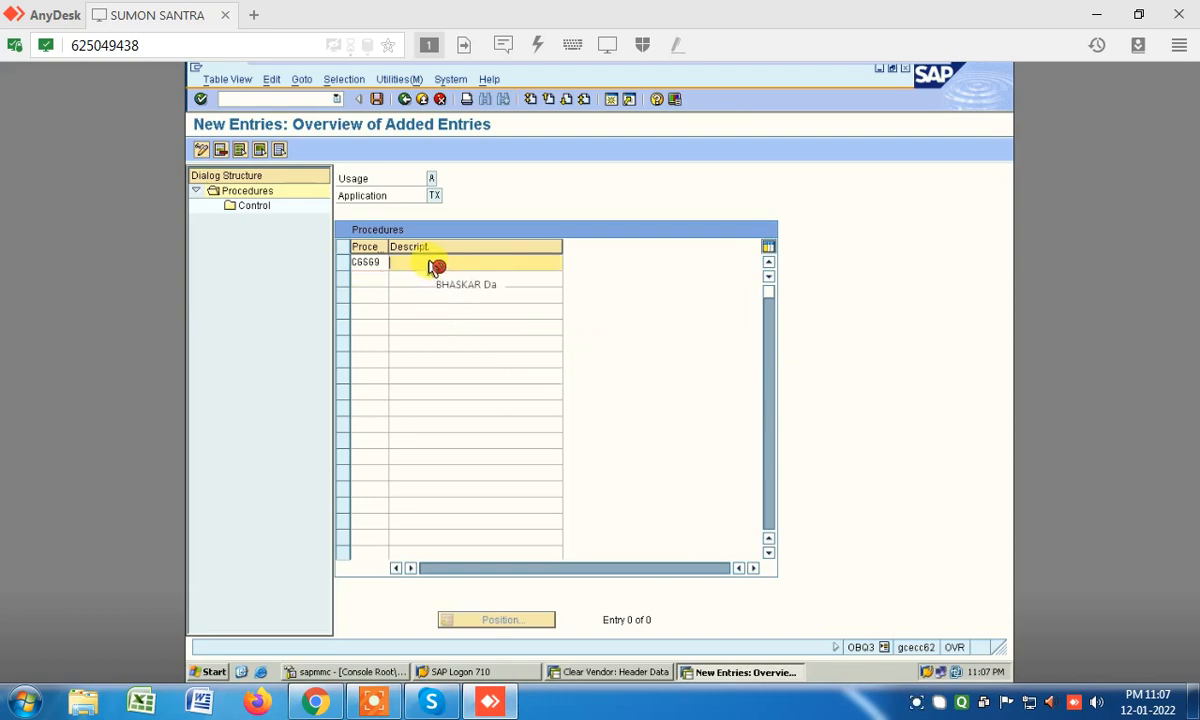
pyautogui.write('CGST')
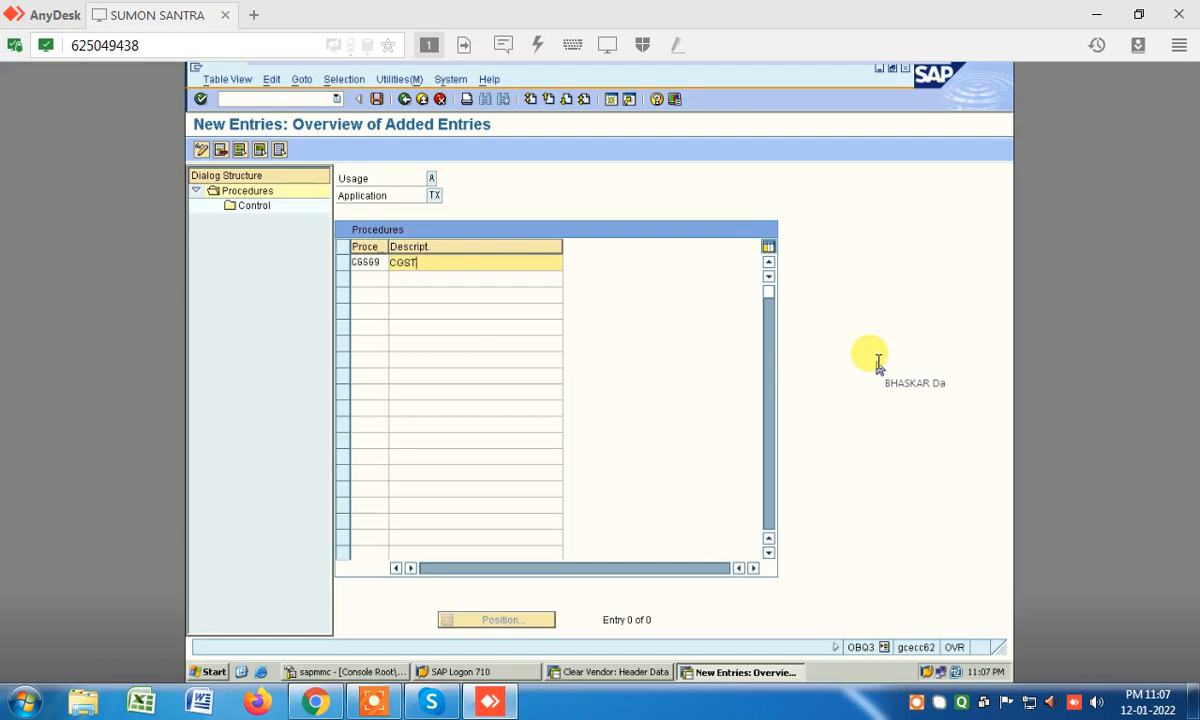
pyautogui.write('&SGST @ 18')
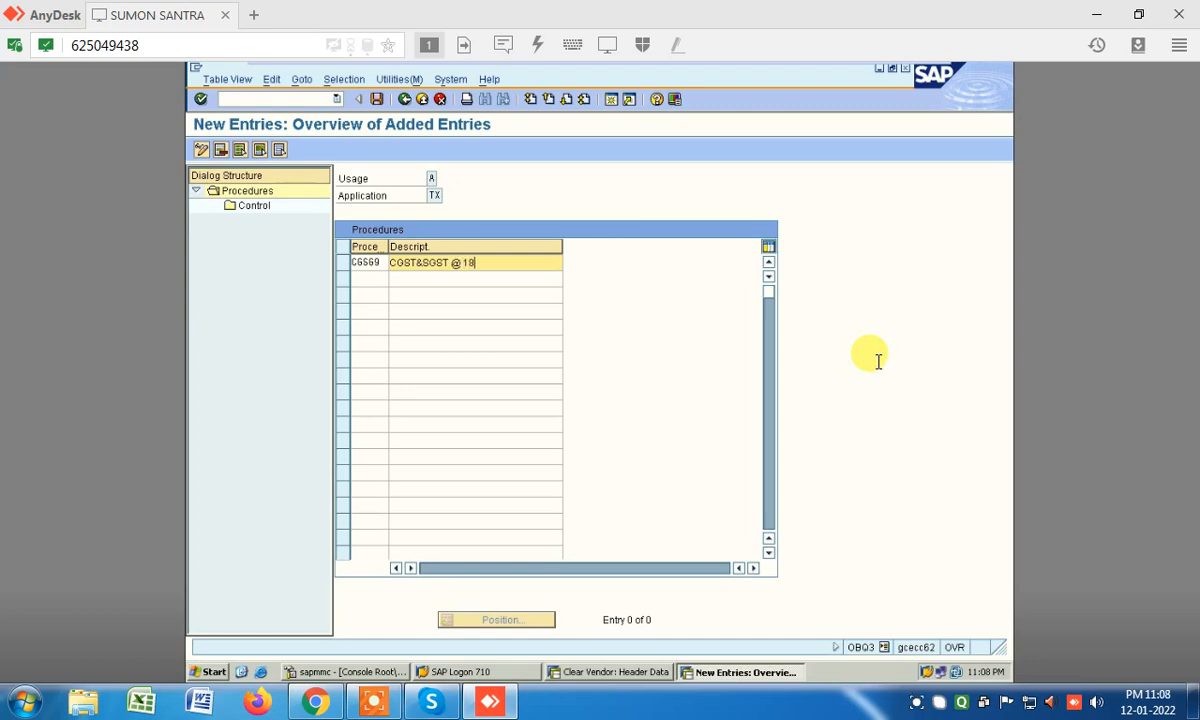
pyautogui.write('%')
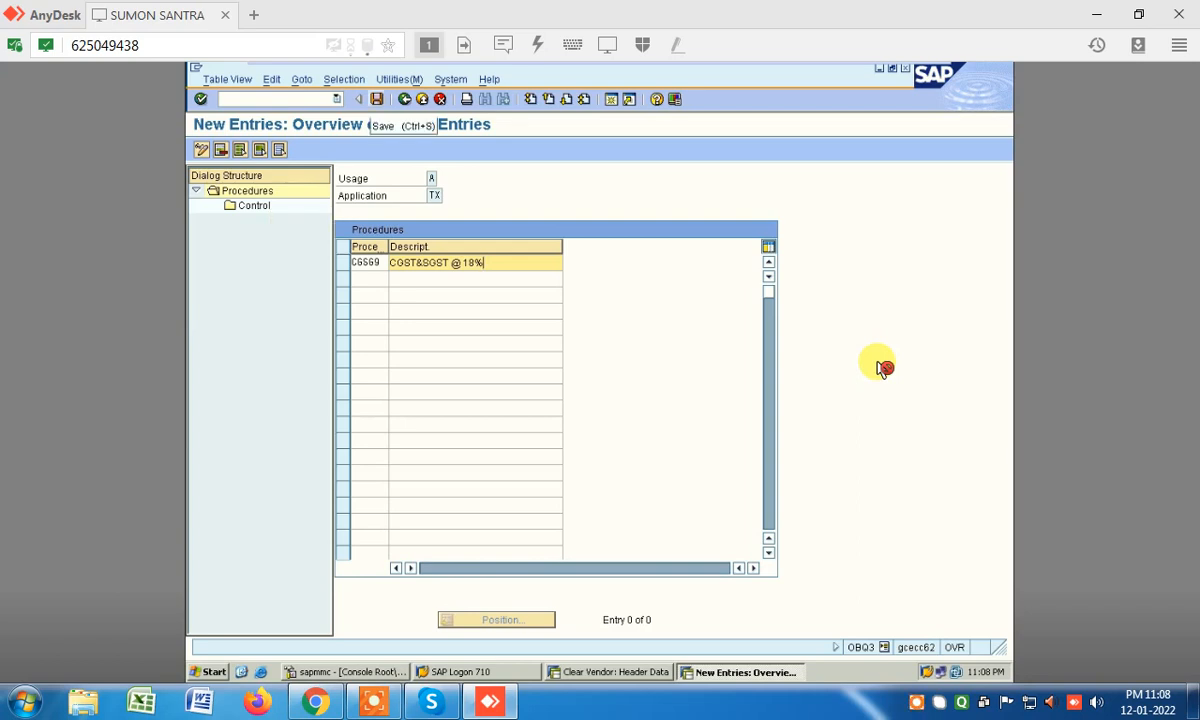
pyautogui.hotkey('ctrl', 's')
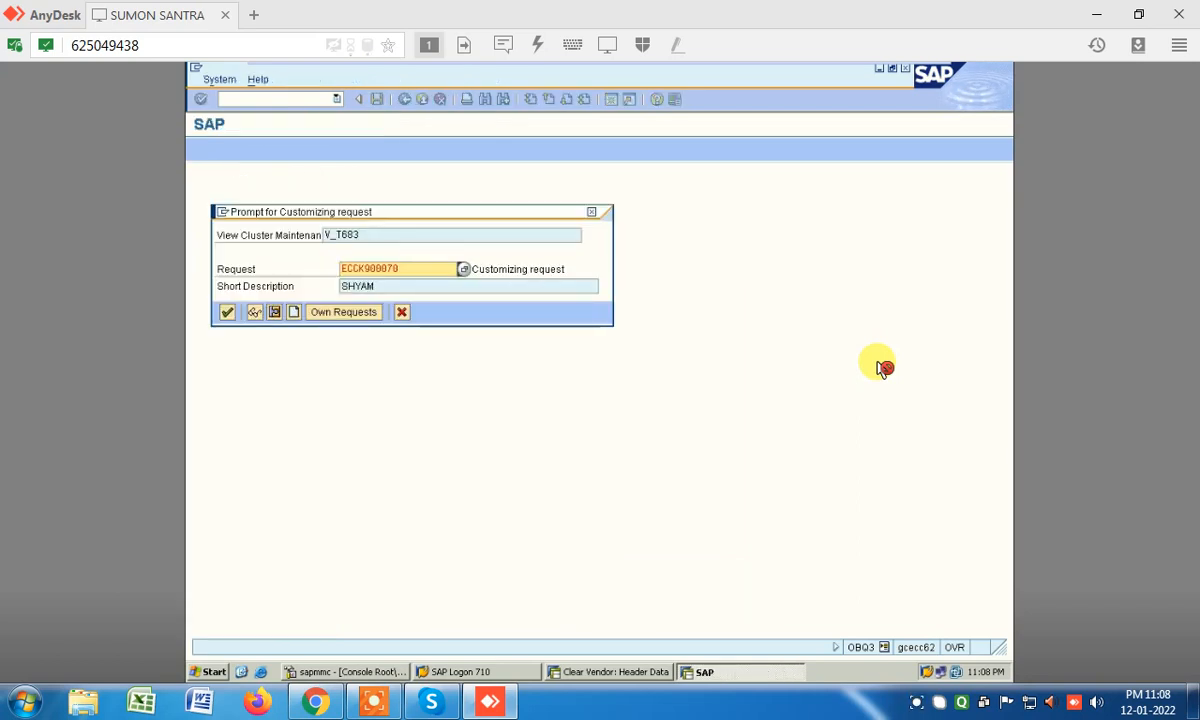
pyautogui.press('Return')
# - Select procedure CGSG9 and display its Control overview
pyautogui.click(343, 262)
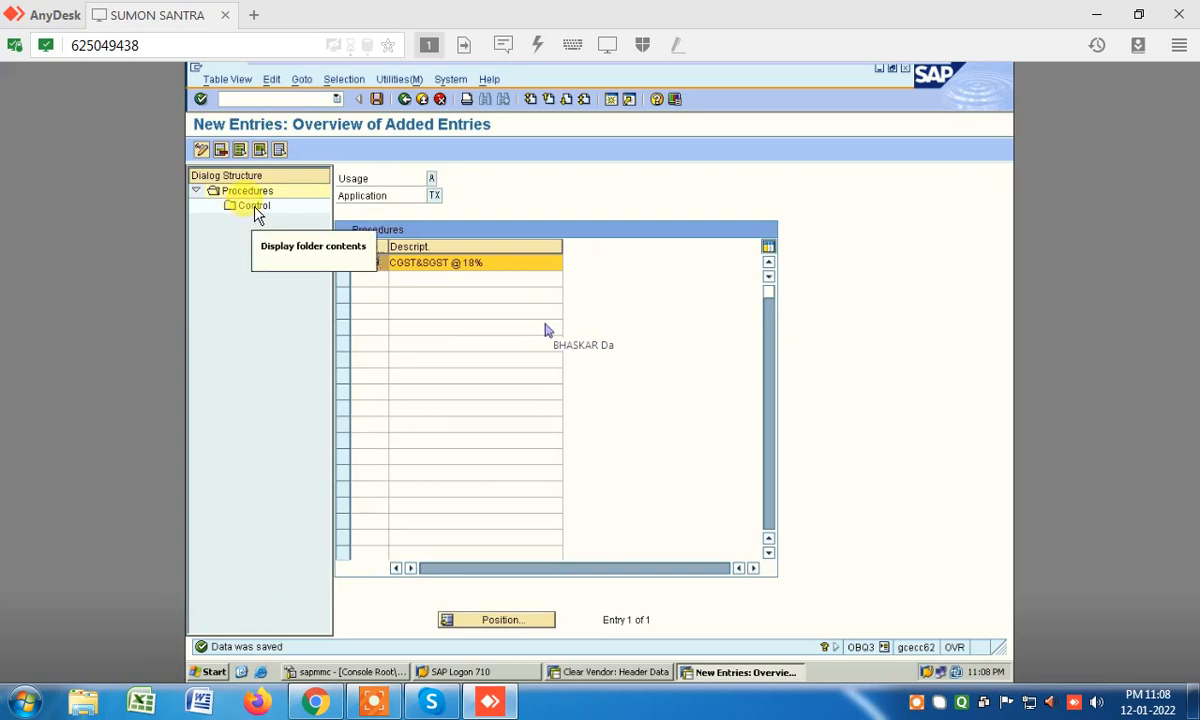
pyautogui.click(757, 388)
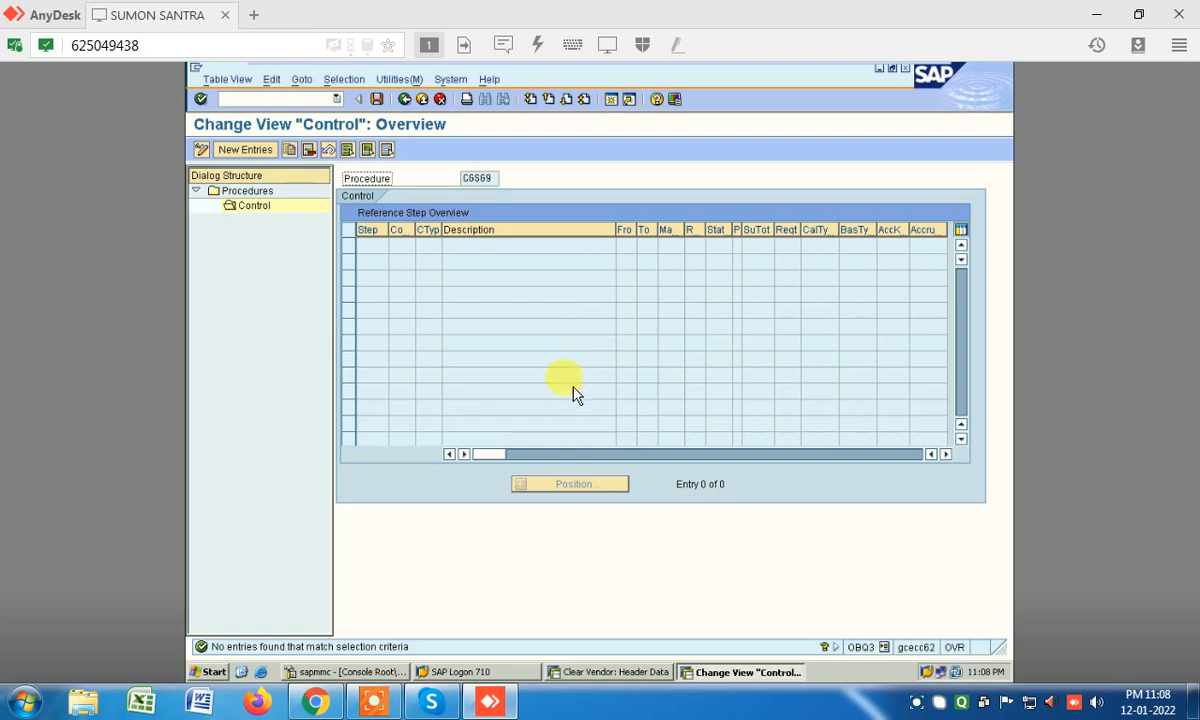
pyautogui.click(720, 385)
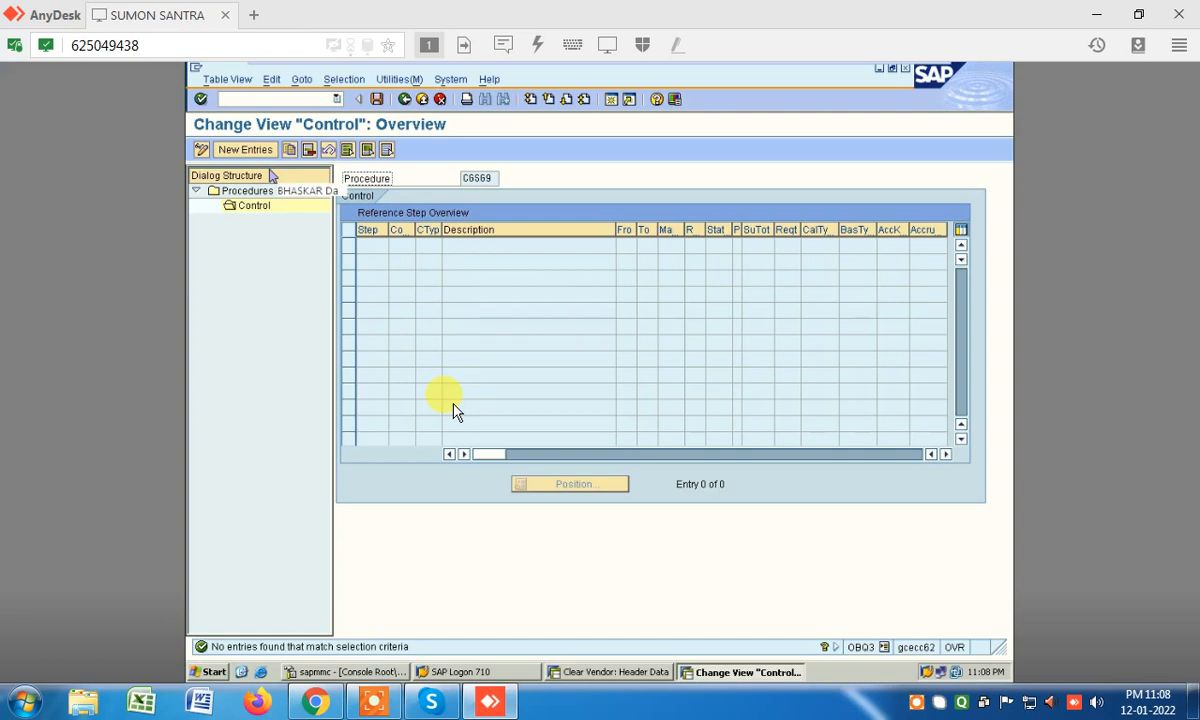
pyautogui.click(406, 102)
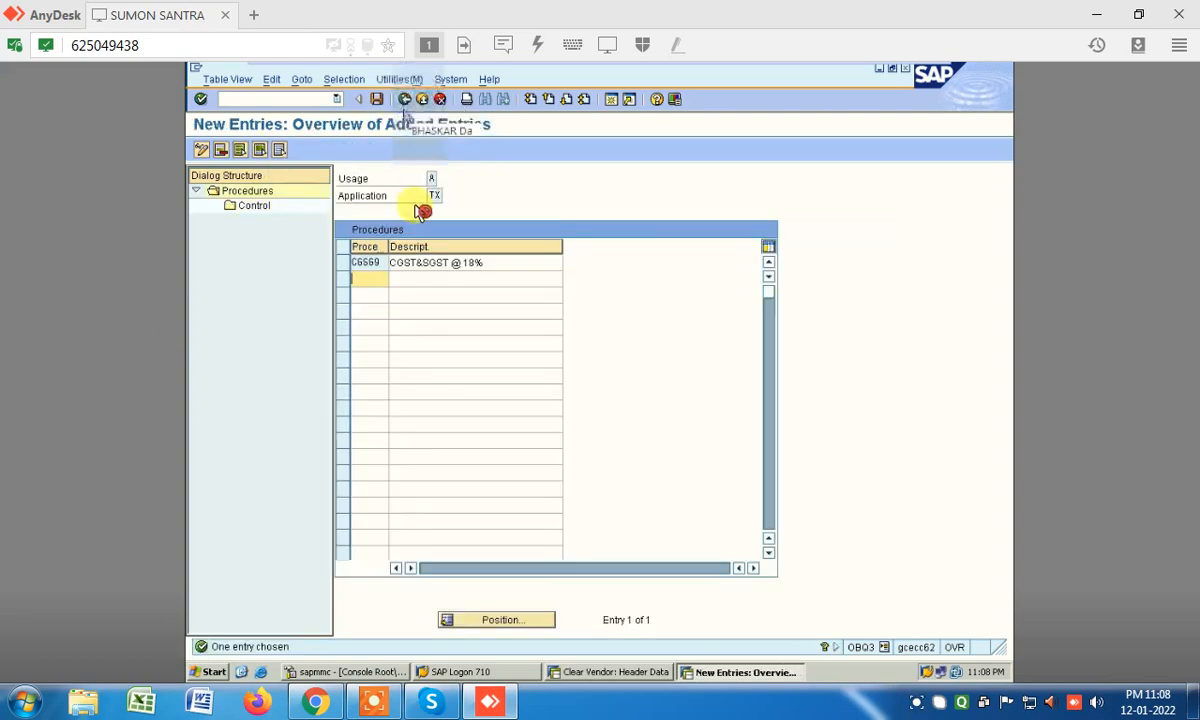
pyautogui.click(346, 266)
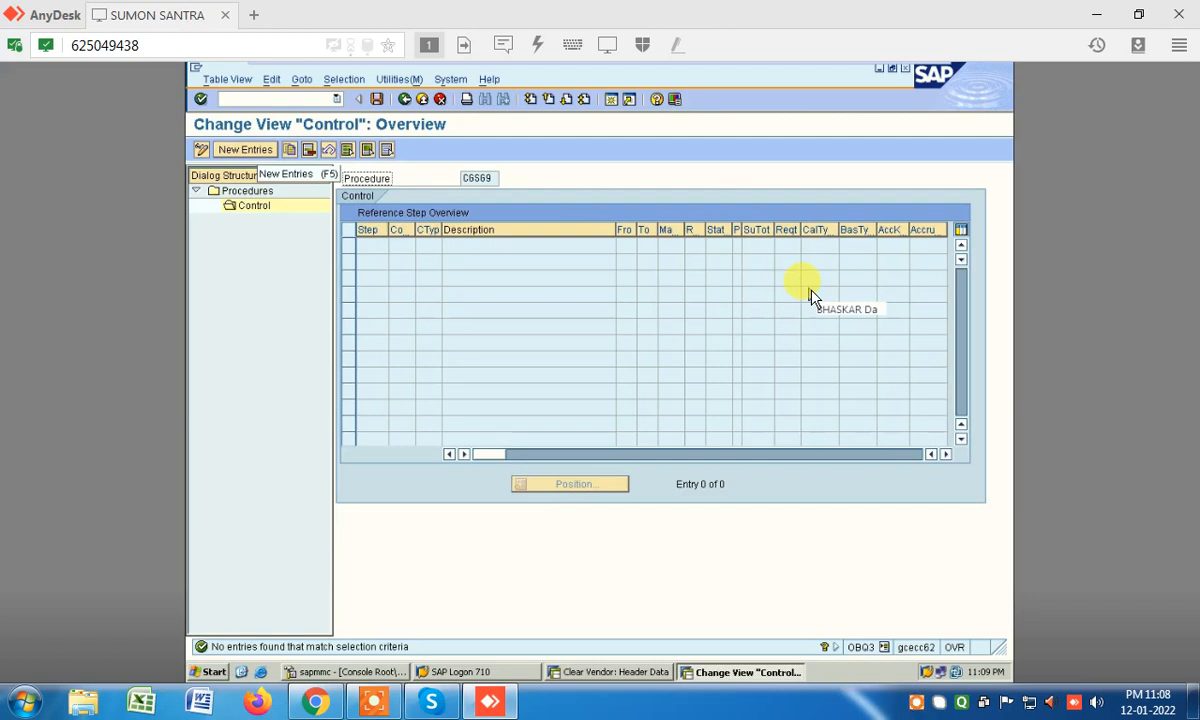
# - Start new control entries for procedure CGSG9 and set the first row's step number to 5
pyautogui.click(250, 150)
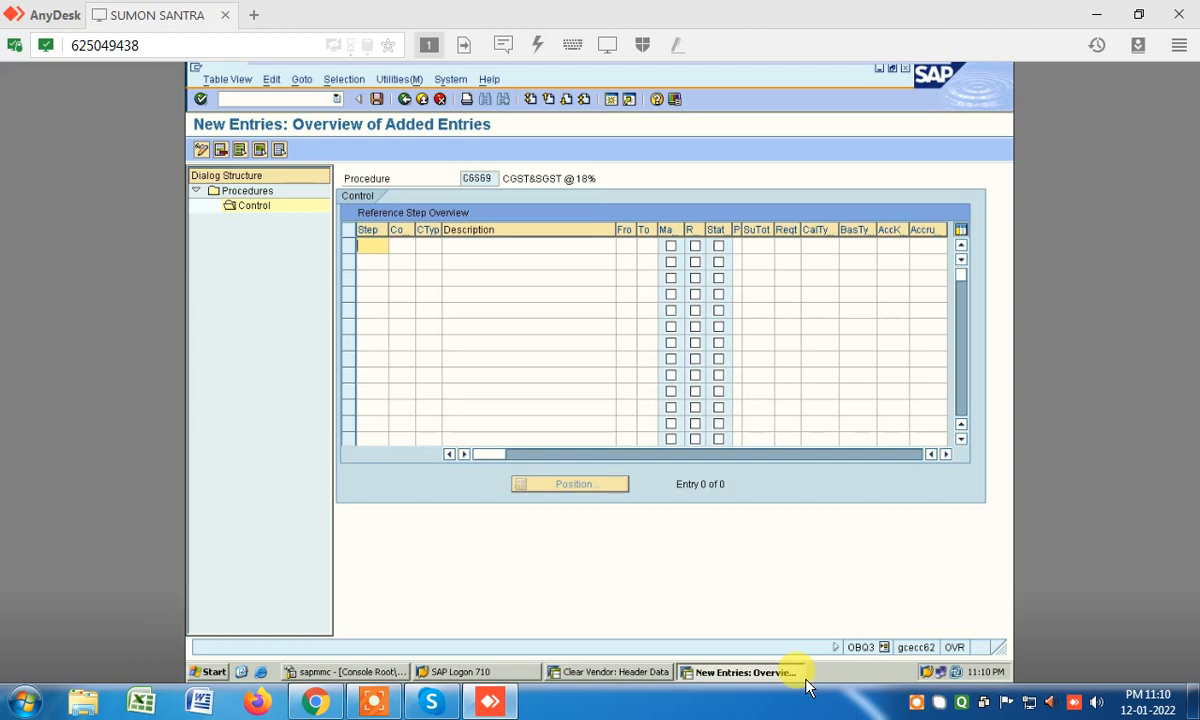
pyautogui.click(376, 243)
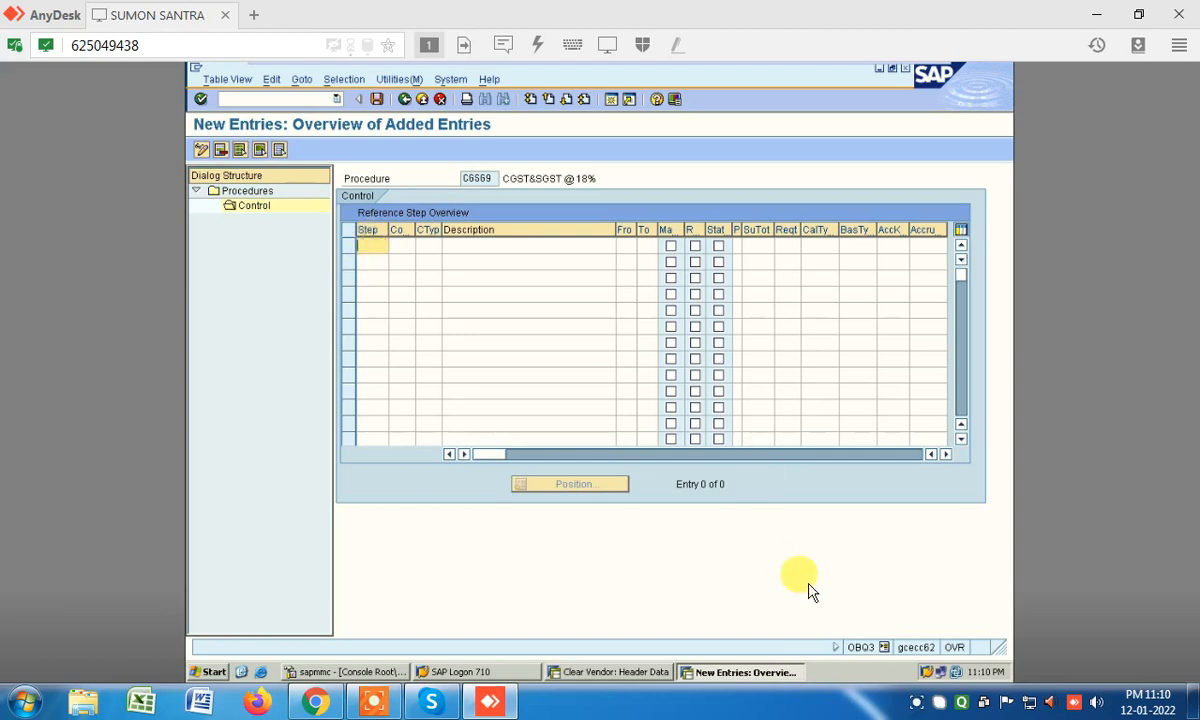
pyautogui.write('5')
pyautogui.press('BackSpace')
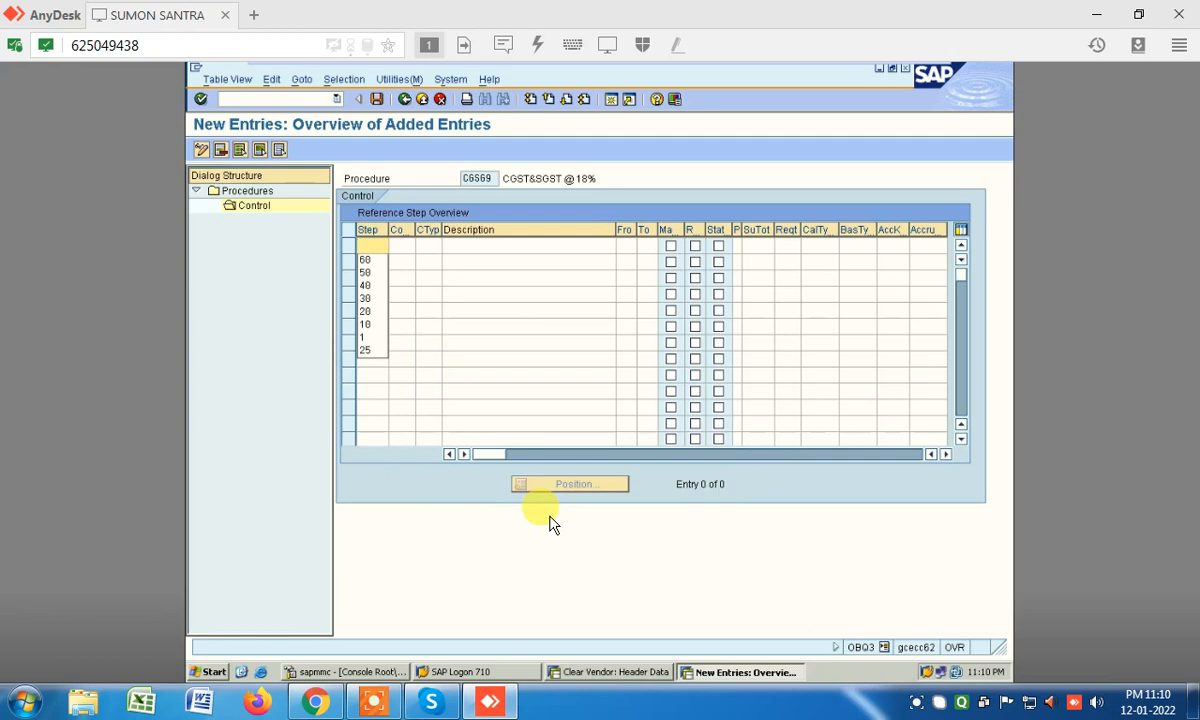
pyautogui.write('5')
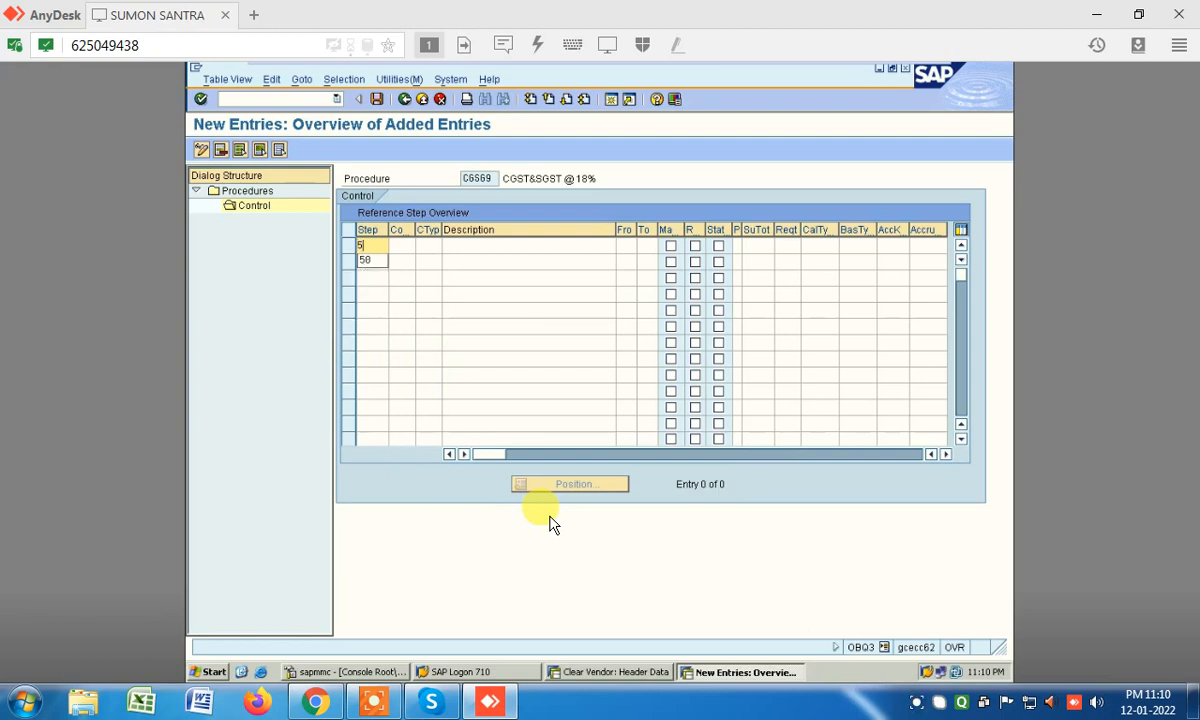
pyautogui.press('Tab')
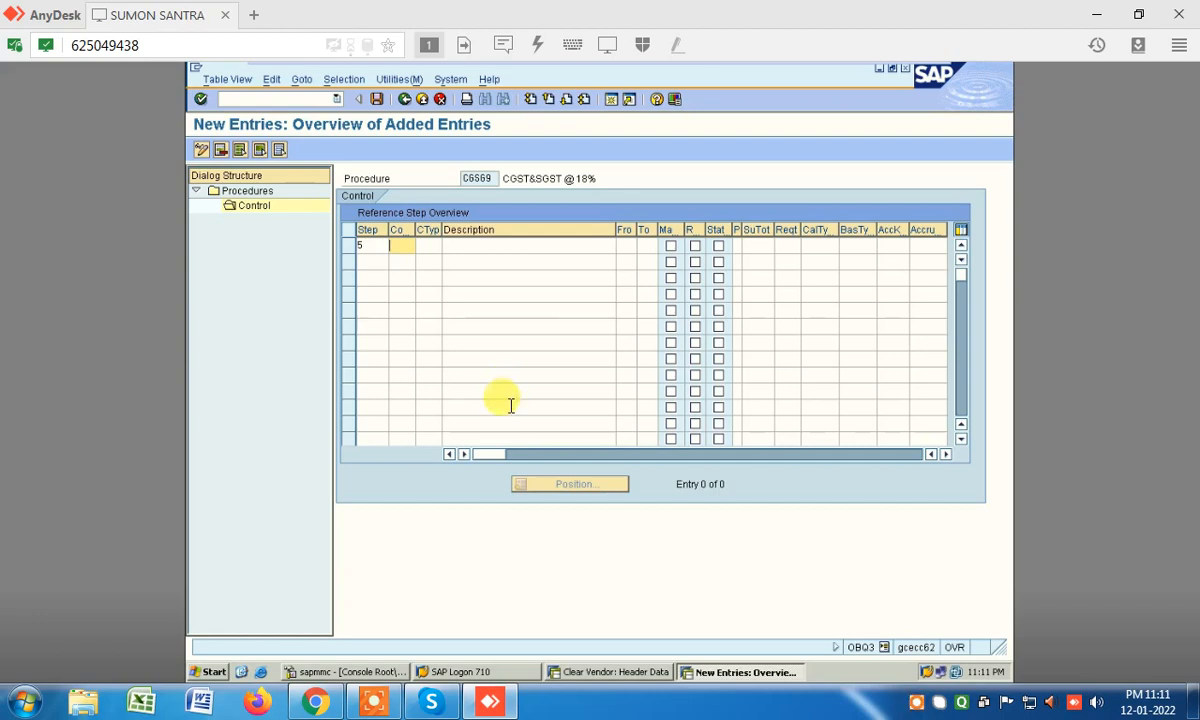
# - Assign condition type BASB (Base Amount) to step 5 and describe it as "BASE VALUE"
pyautogui.click(436, 247)
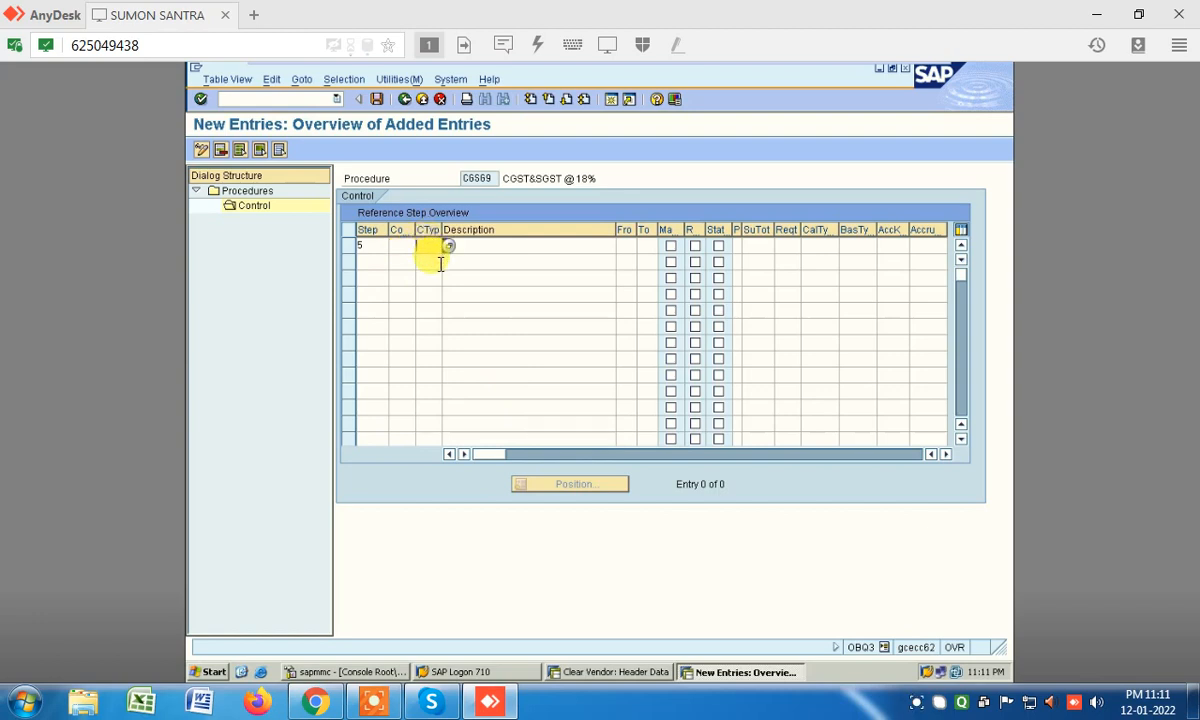
pyautogui.click(444, 270)
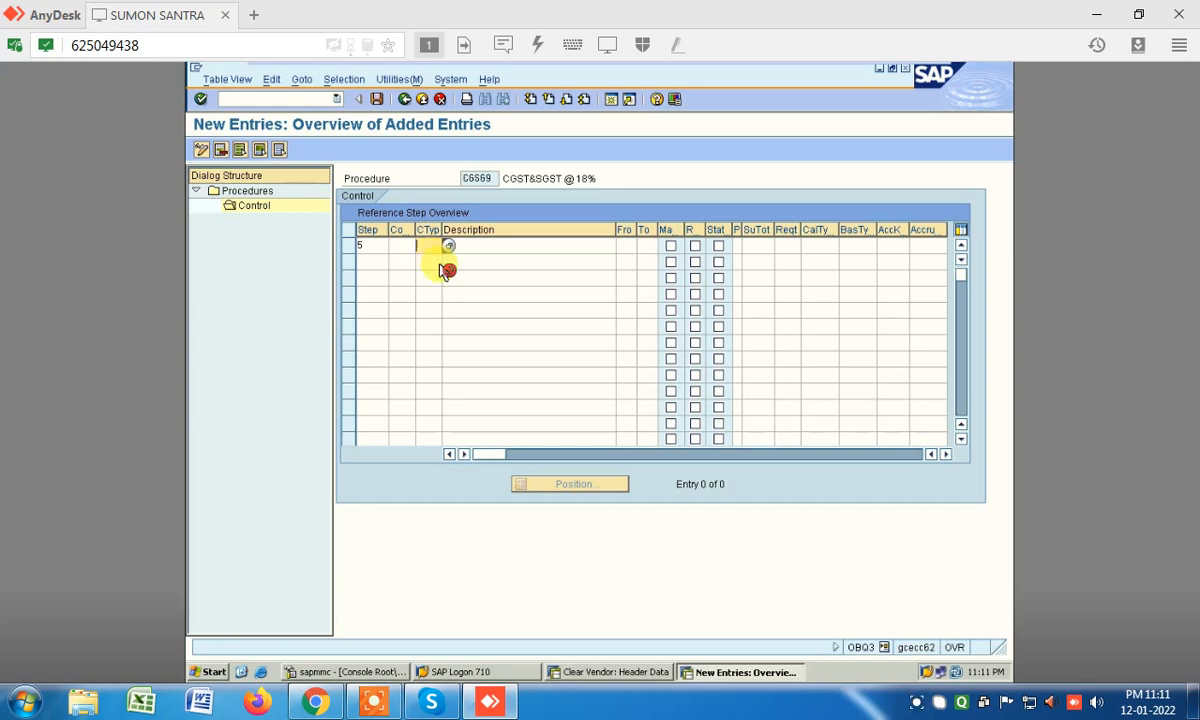
pyautogui.press('F4')
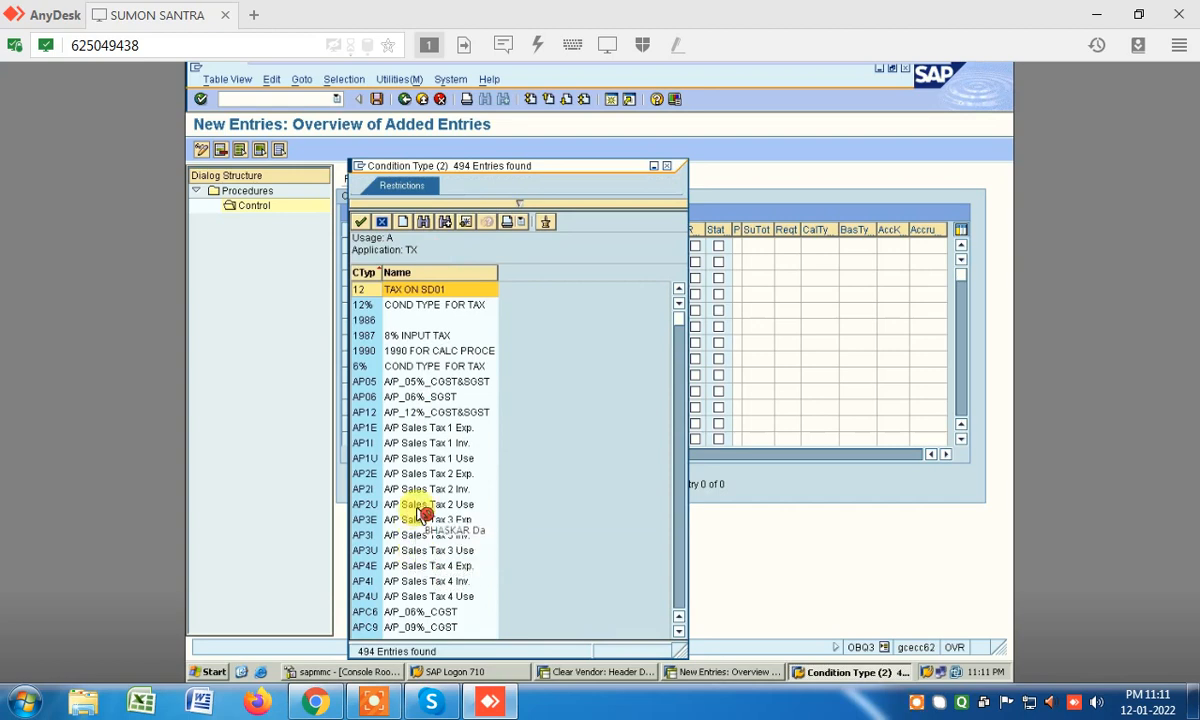
pyautogui.scroll(-5, 422, 513)
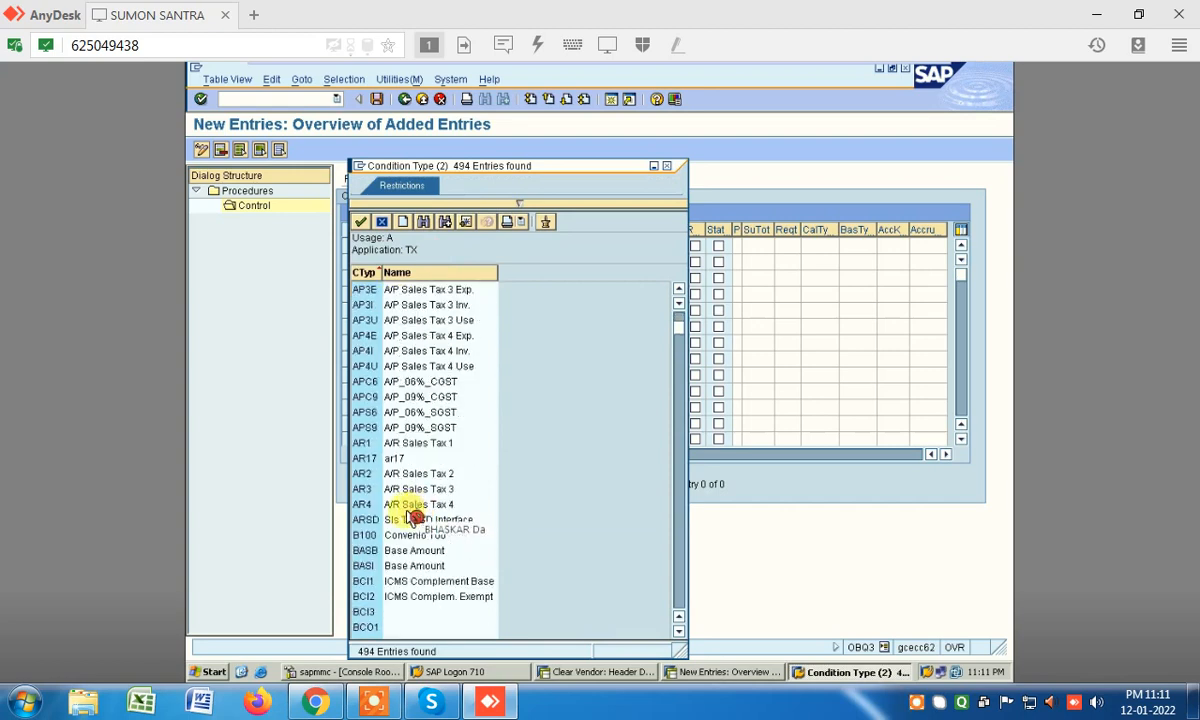
pyautogui.click(467, 554)
pyautogui.doubleClick(470, 558)
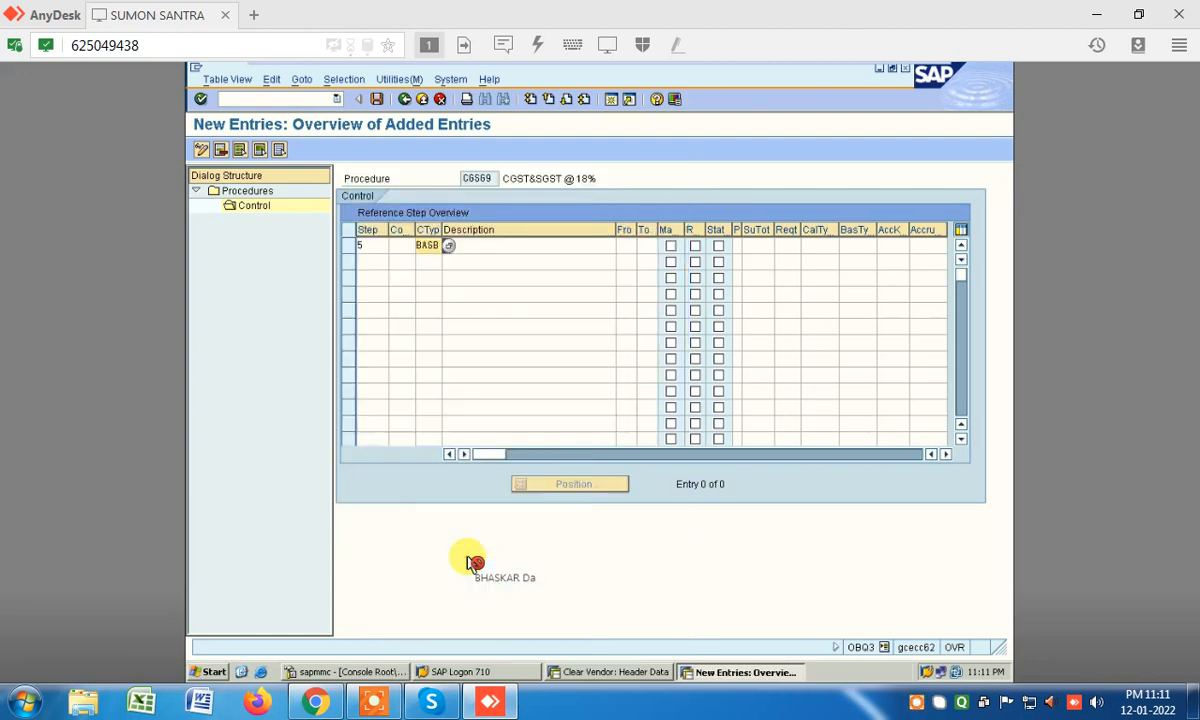
pyautogui.click(398, 538)
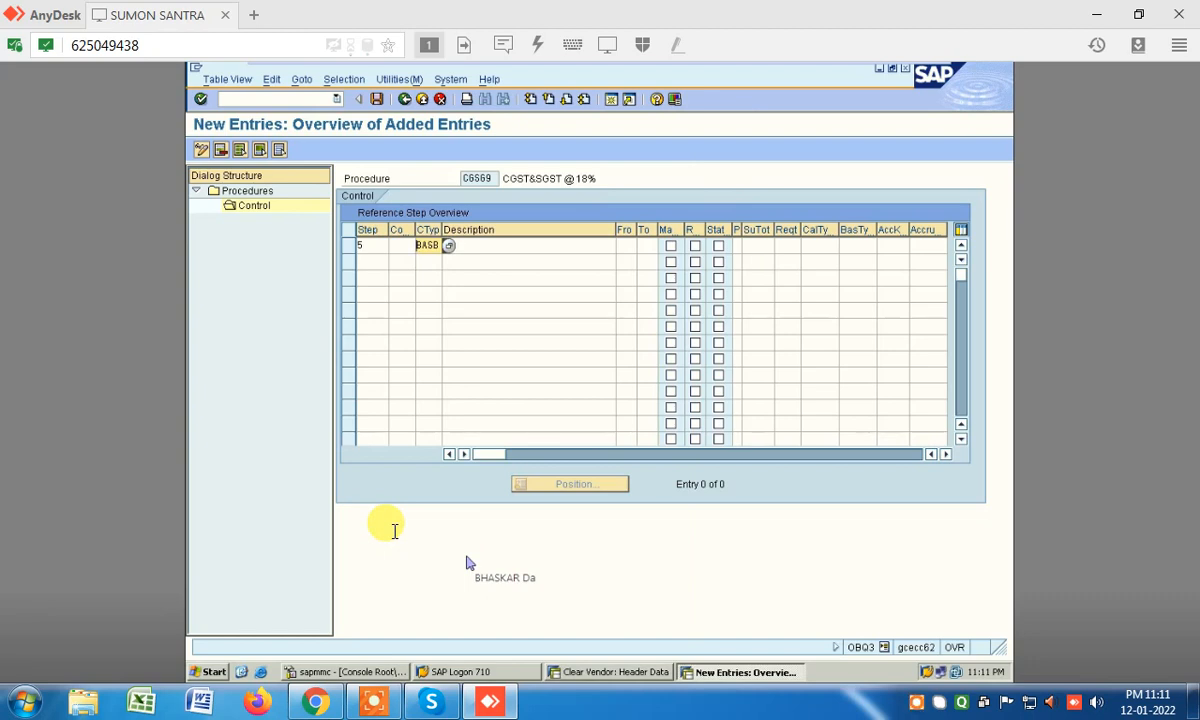
pyautogui.press('Tab')
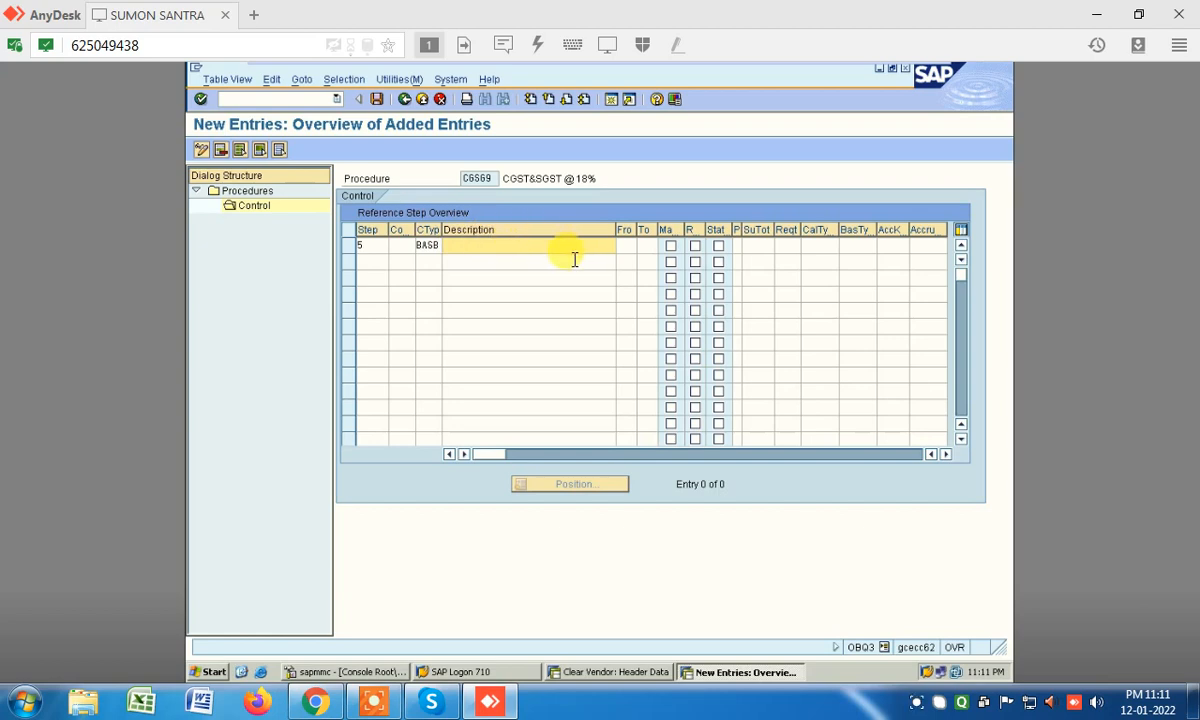
pyautogui.write('BA')
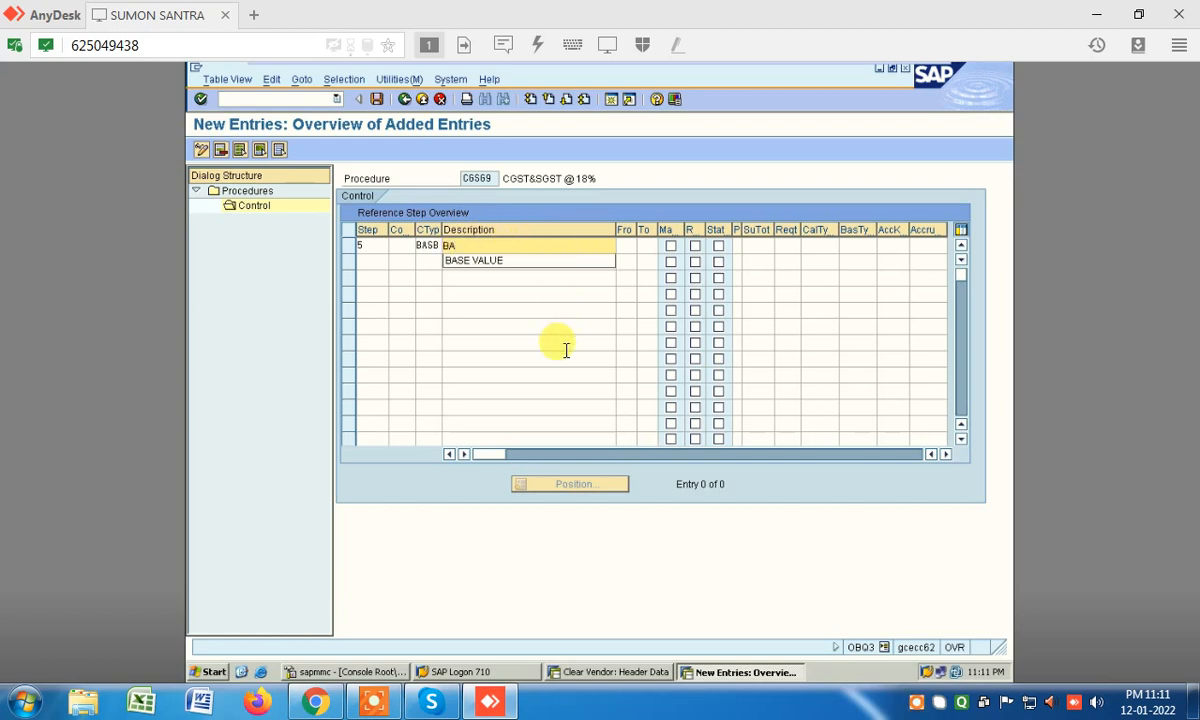
pyautogui.press('Down')
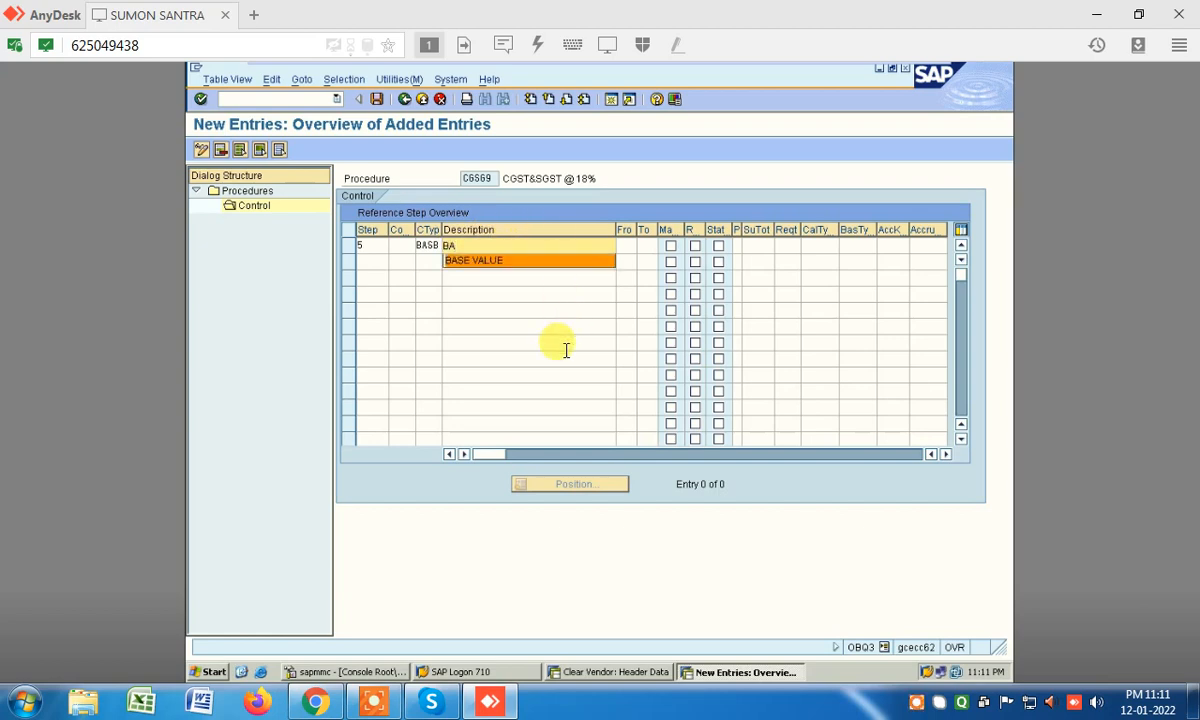
pyautogui.press('Return')
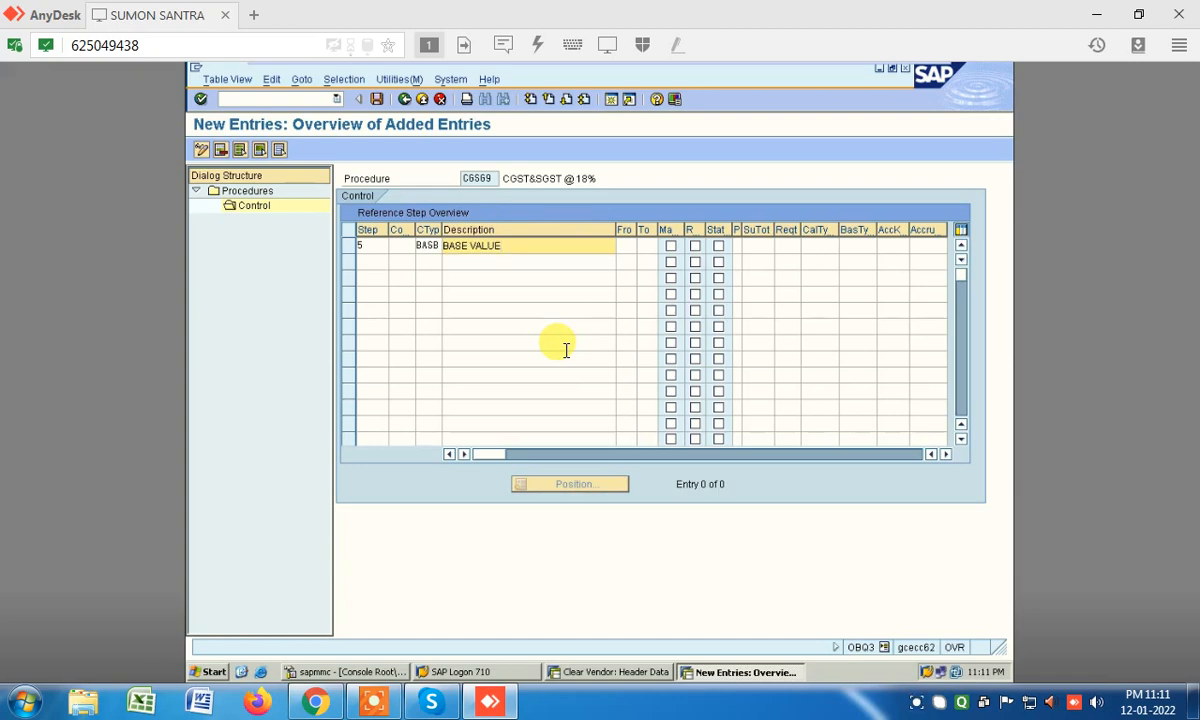
# - Add step 10 in the next row and find and assign condition type CGS9 (CGST @ 9%)
pyautogui.click(370, 261)
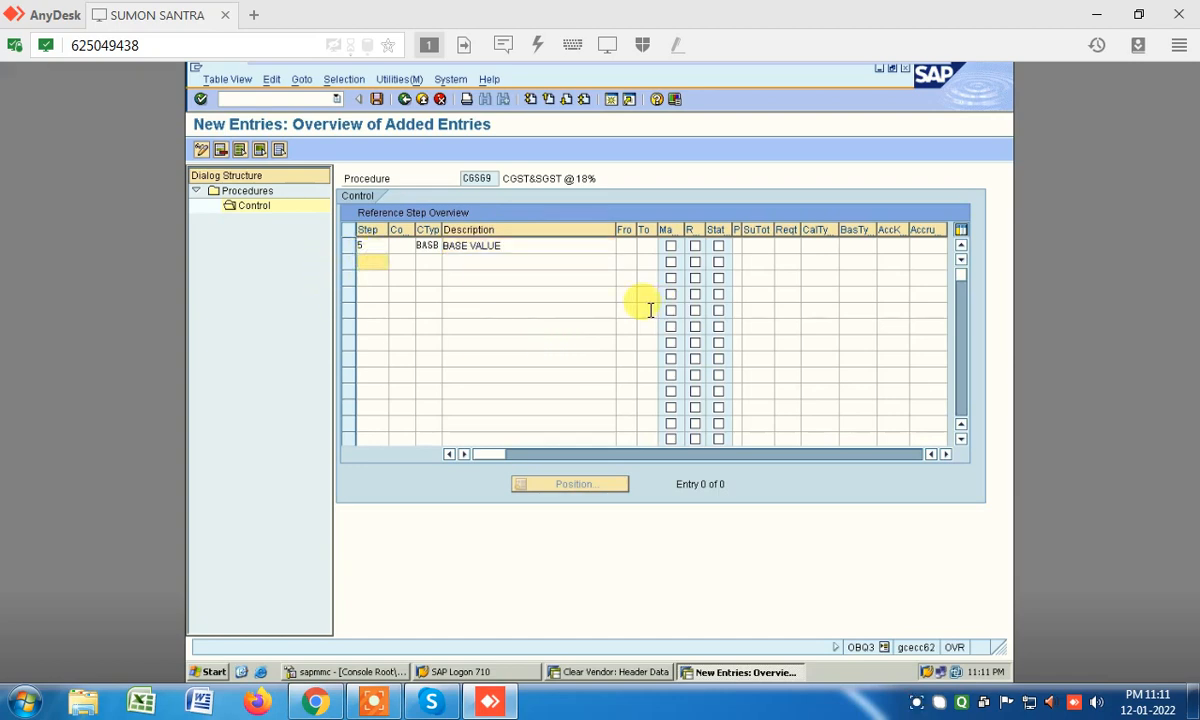
pyautogui.write('10')
pyautogui.click(428, 262)
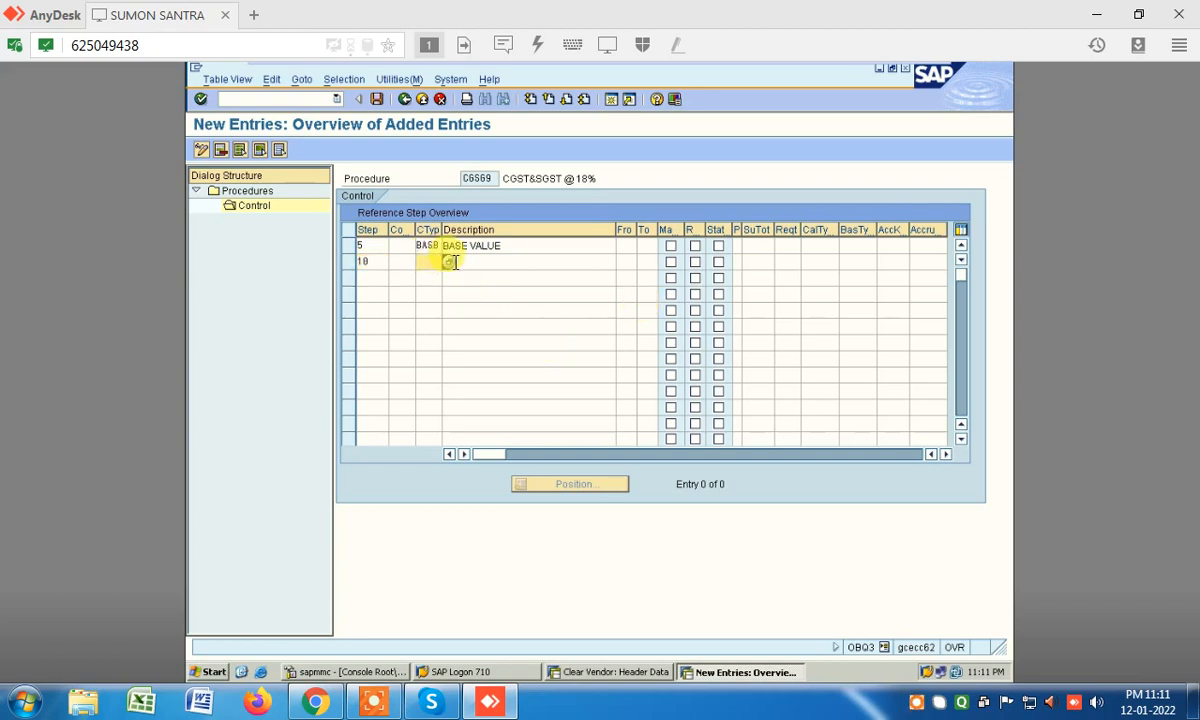
pyautogui.click(449, 262)
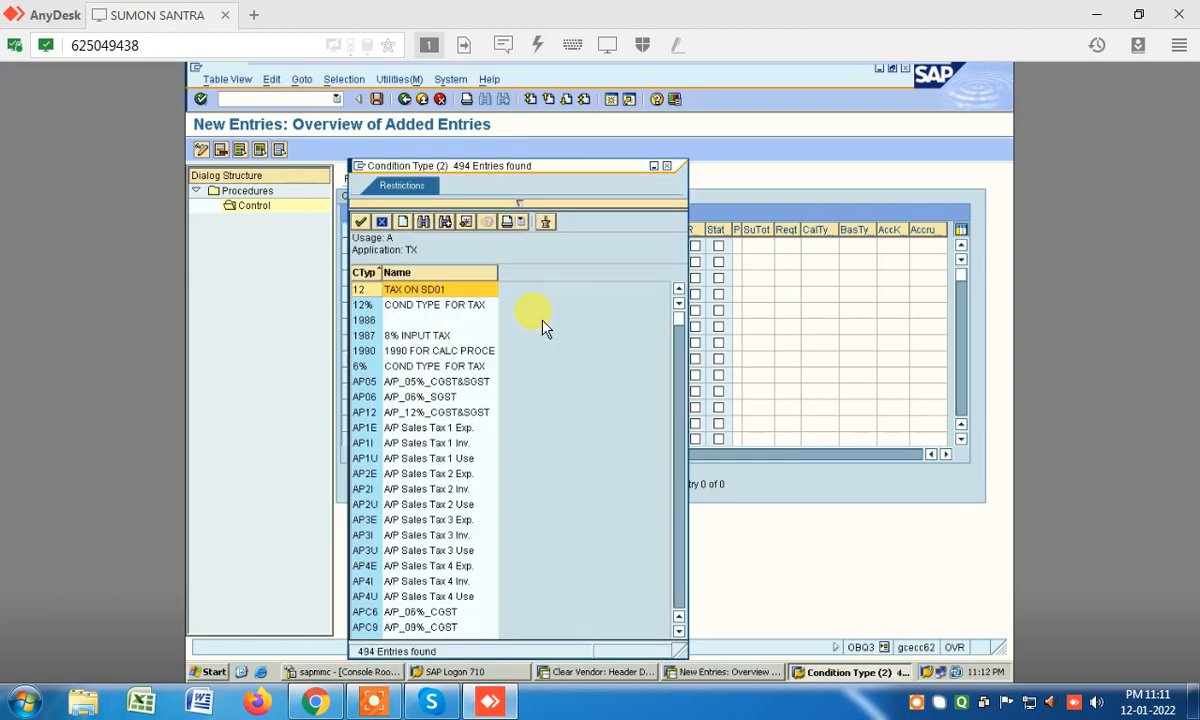
pyautogui.click(624, 431)
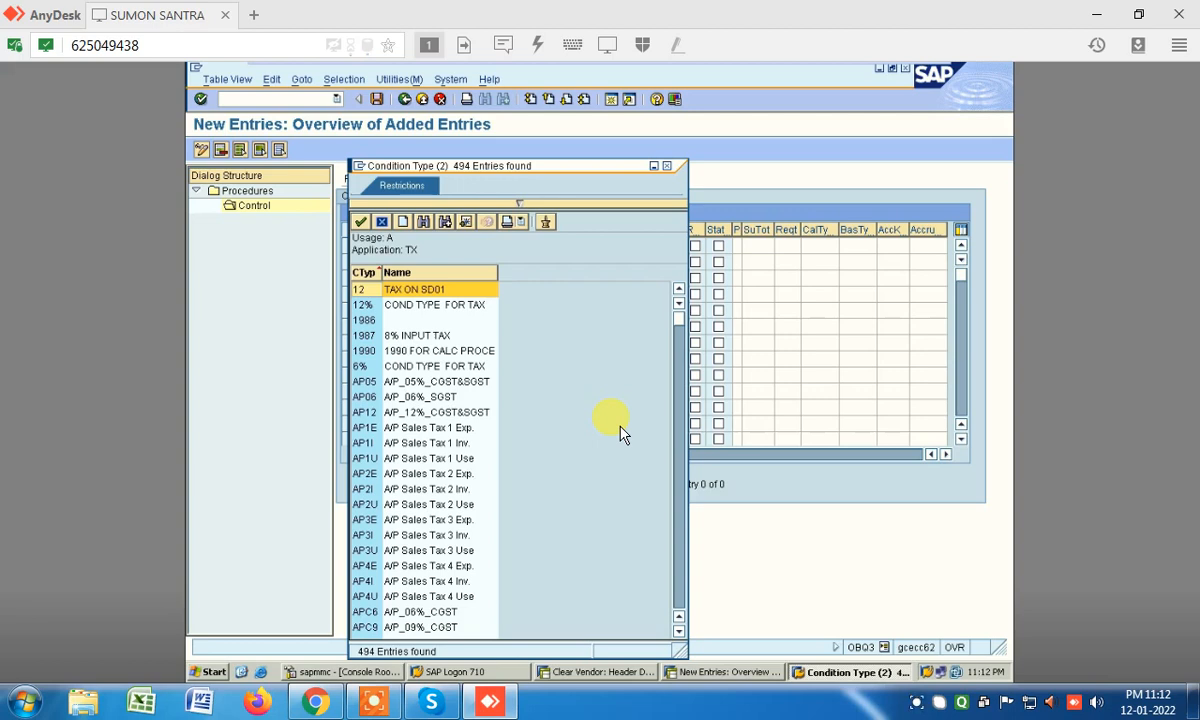
pyautogui.scroll(-3, 620, 433)
pyautogui.scroll(-3, 620, 433)
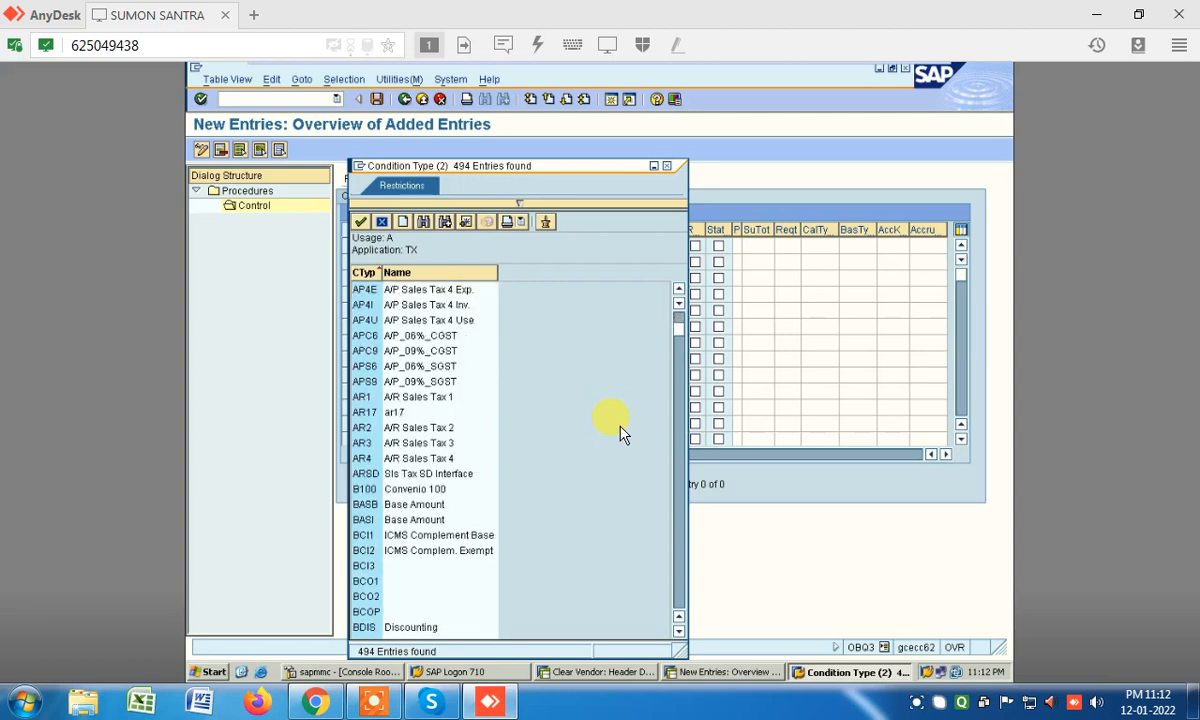
pyautogui.scroll(-7, 611, 550)
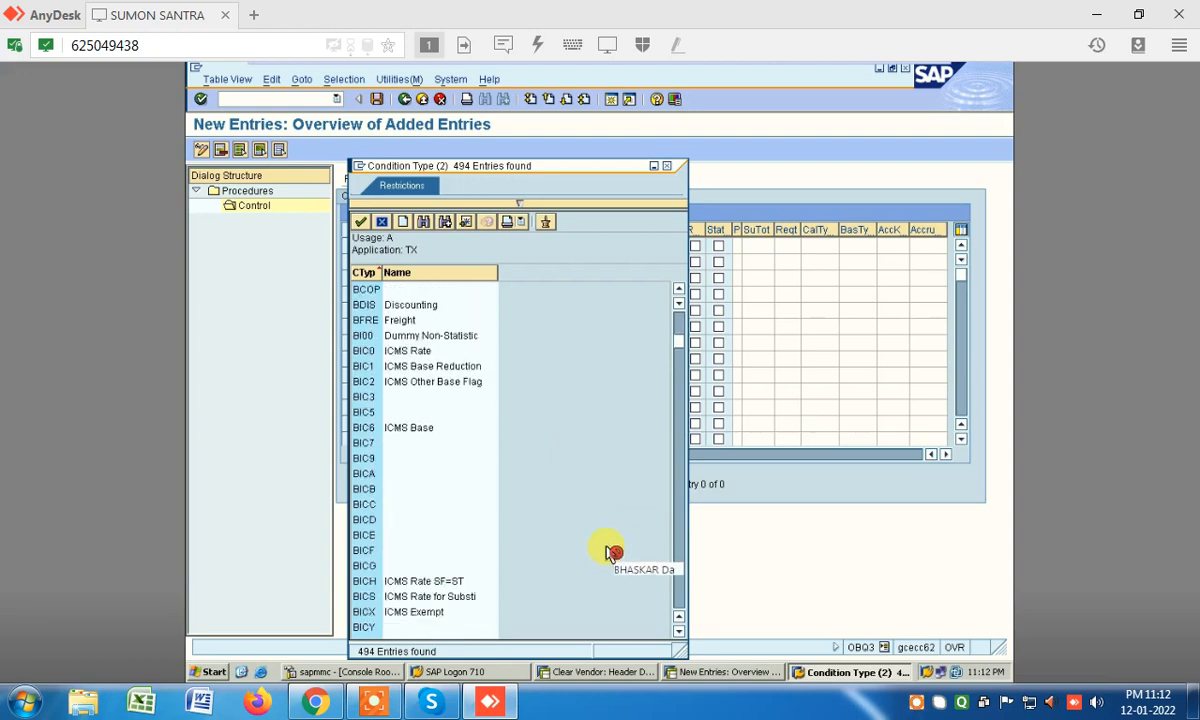
pyautogui.scroll(-9, 611, 553)
pyautogui.scroll(-18, 605, 552)
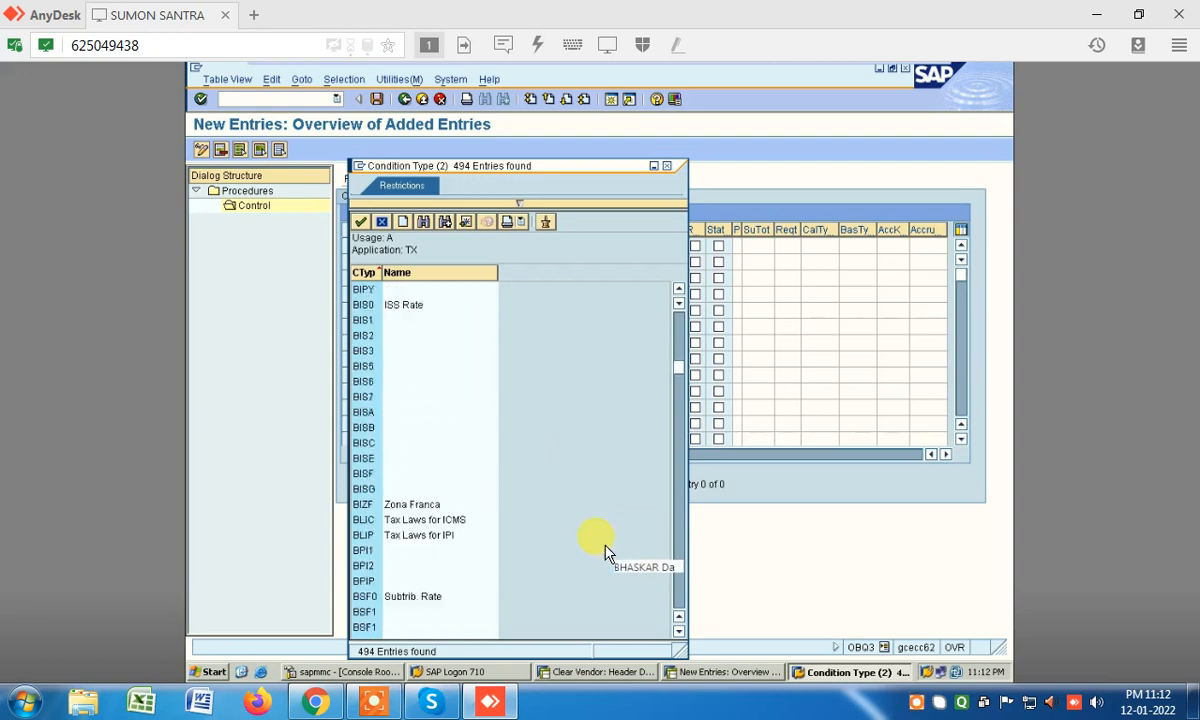
pyautogui.scroll(-10, 611, 552)
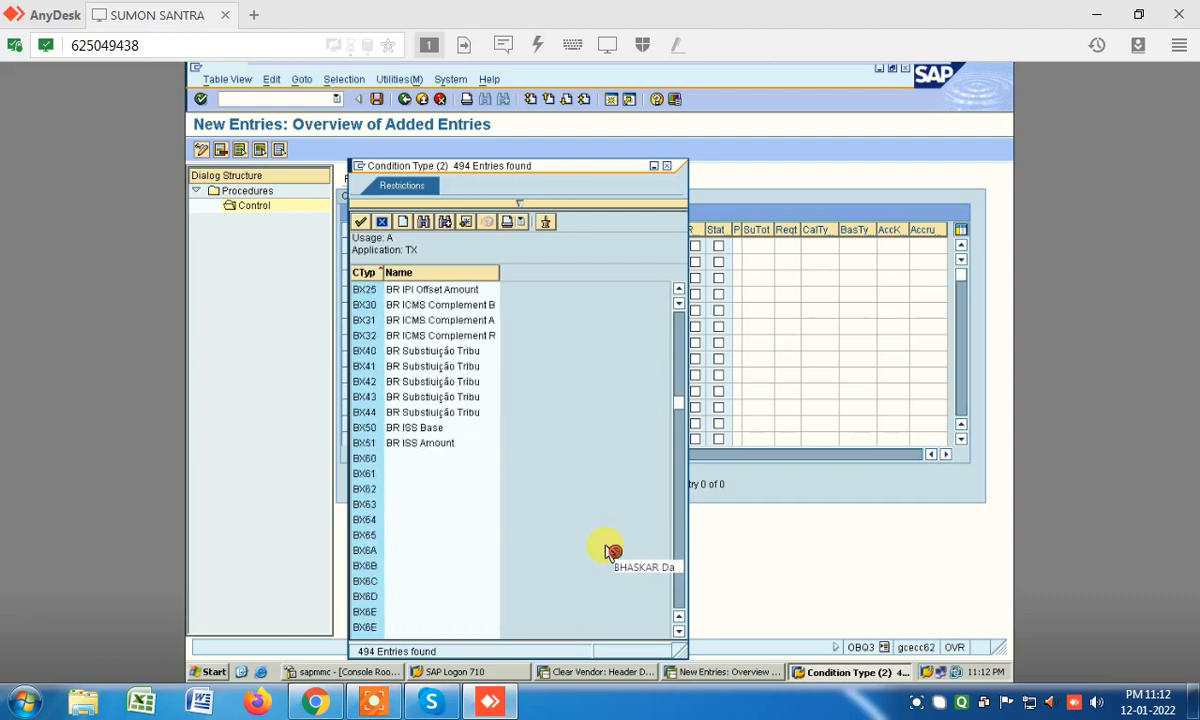
pyautogui.hotkey('ctrl', 'f')
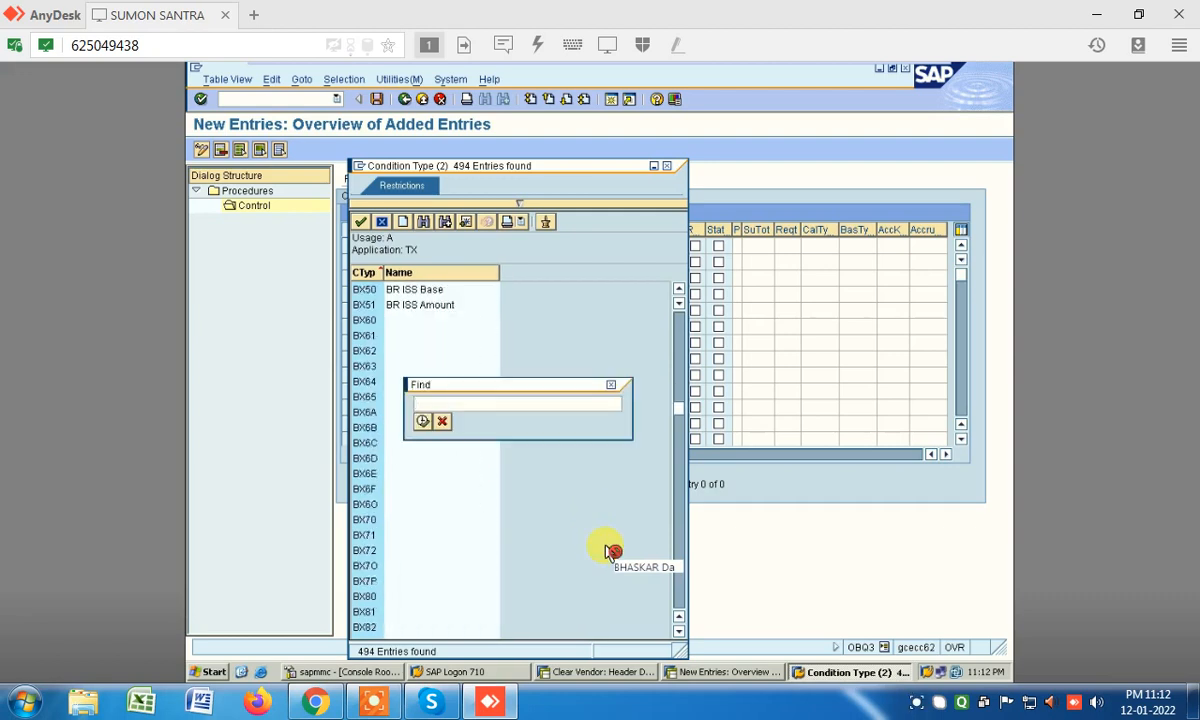
pyautogui.write('CGS')
pyautogui.press('Return')
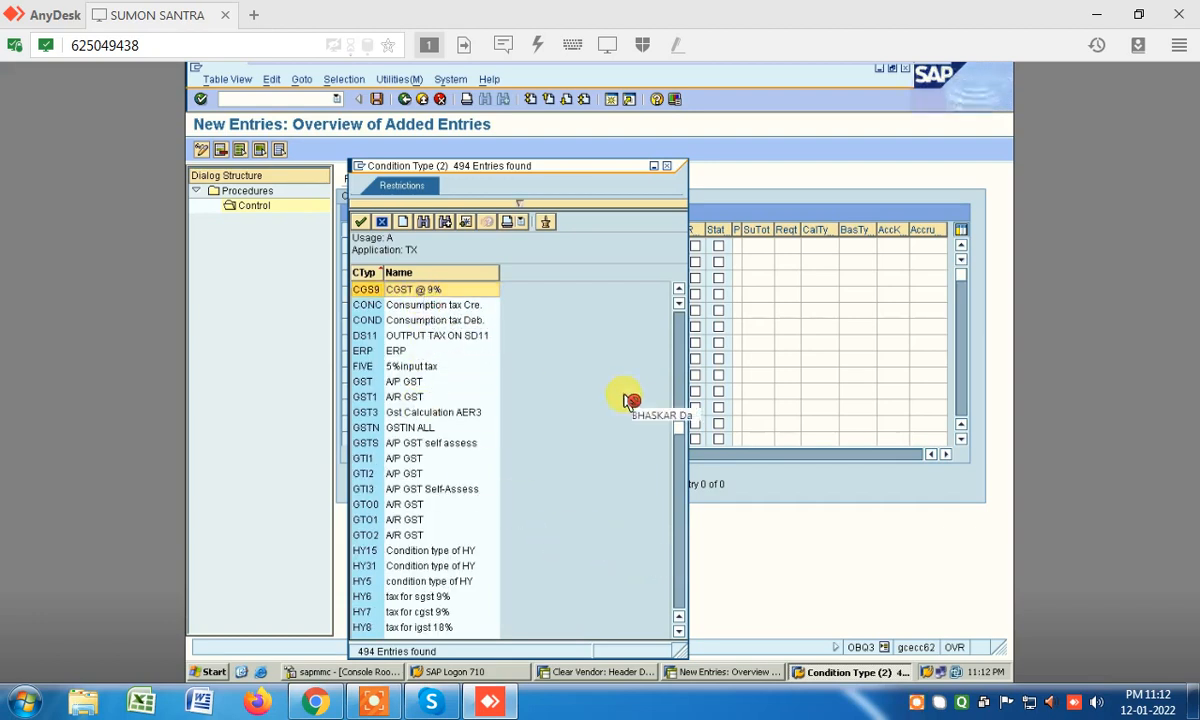
pyautogui.press('Return')
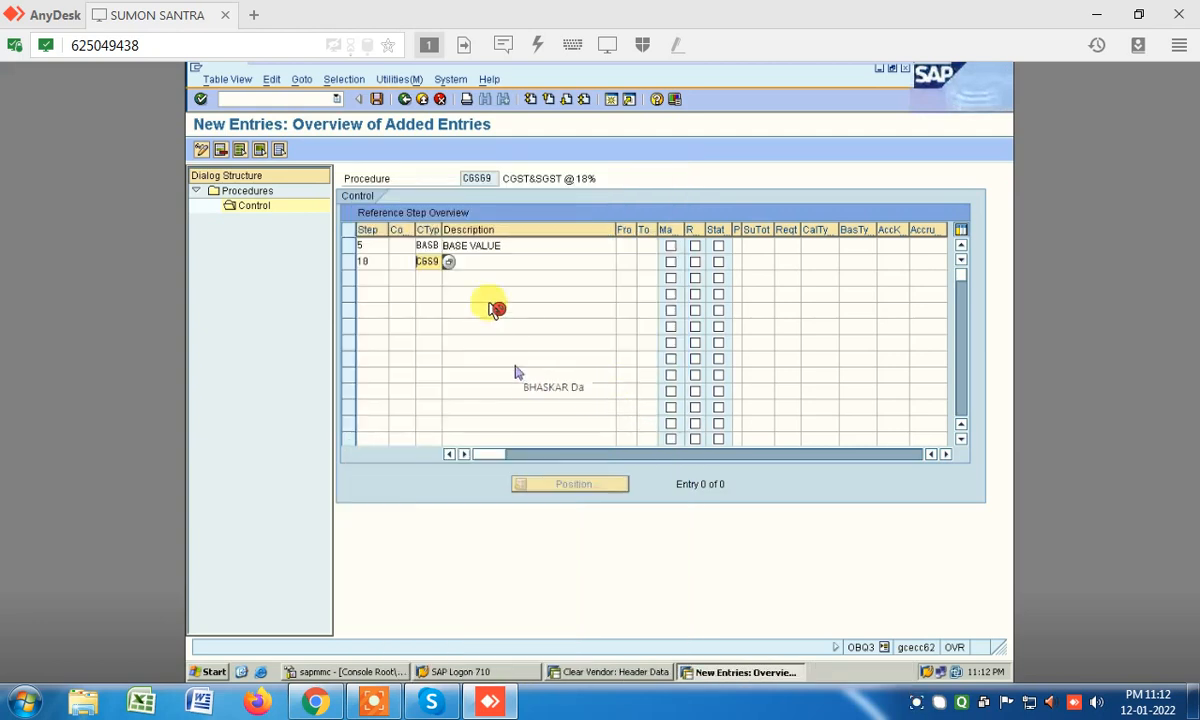
# - Describe step 10 as "CGST @9%" and set both its From and To reference steps to 5
pyautogui.write('C')
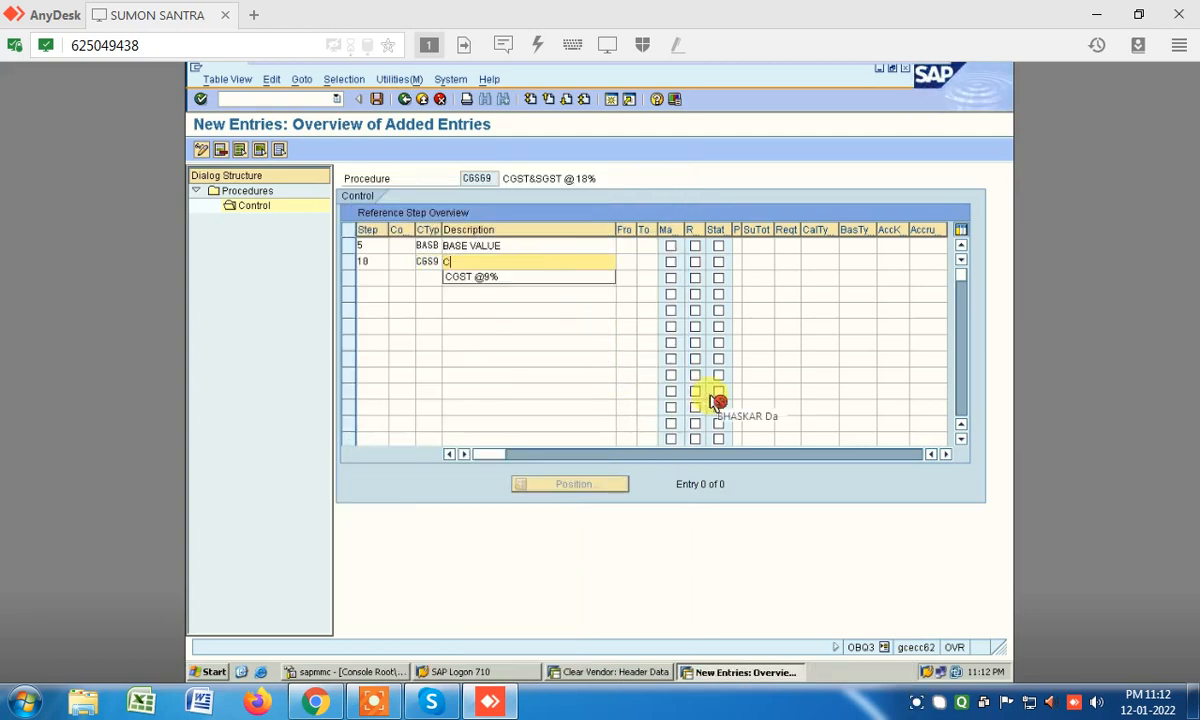
pyautogui.click(500, 278)
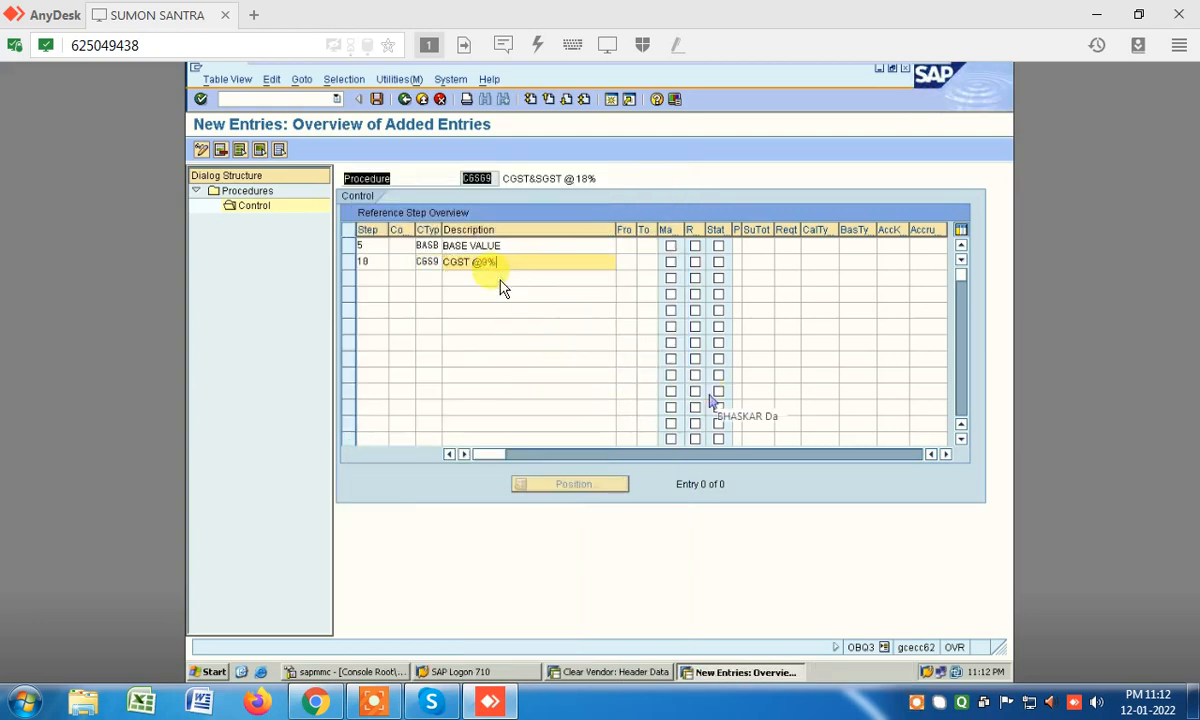
pyautogui.press('Tab')
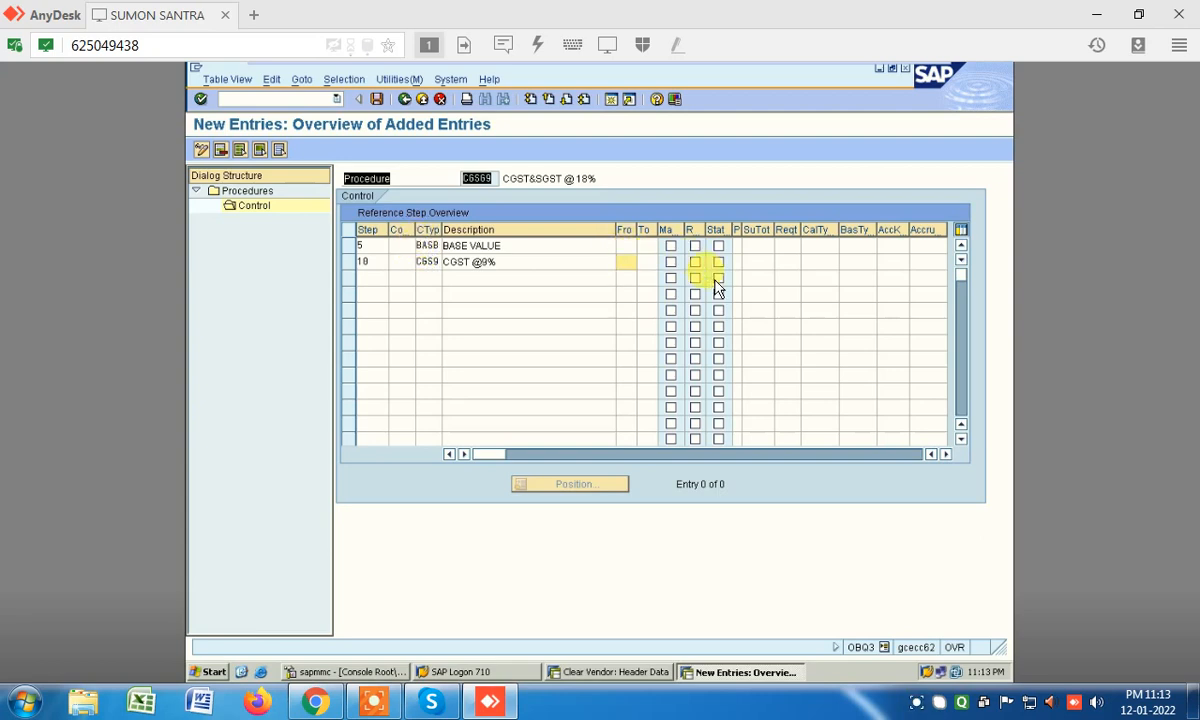
pyautogui.write('5')
pyautogui.click(643, 261)
pyautogui.write('5')
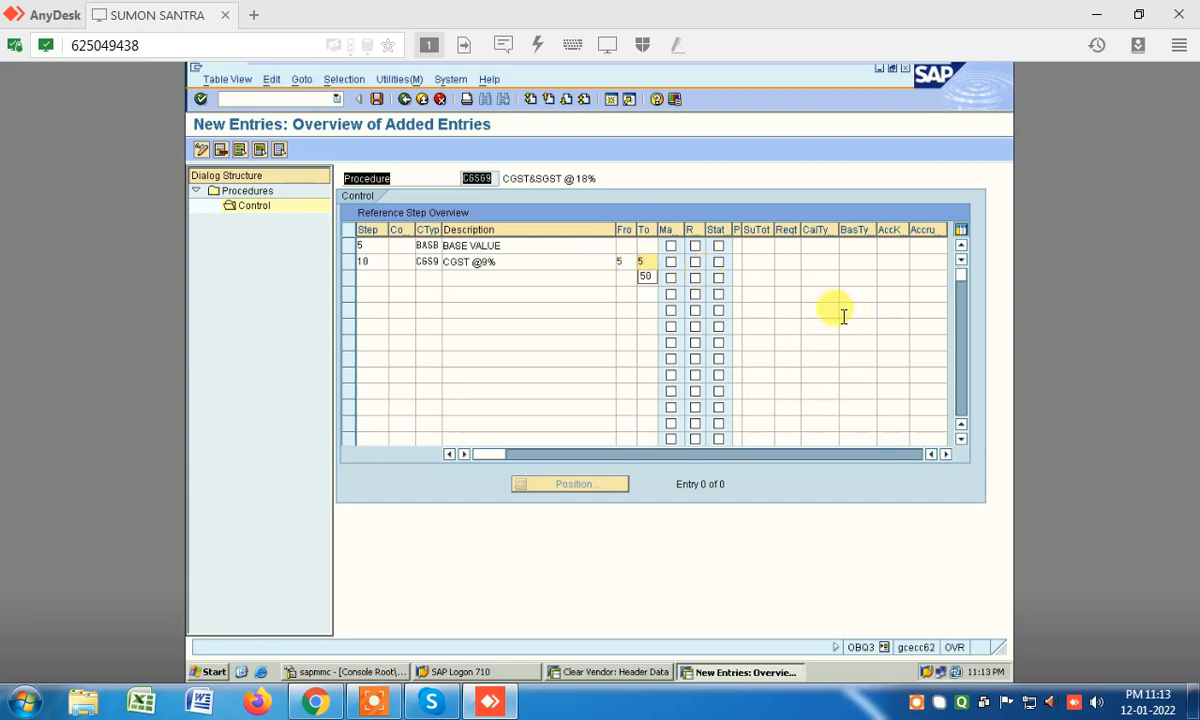
pyautogui.press('Down')
# - Set the print ID of step 10 to X, Printing at item level (previous procedure)
pyautogui.click(737, 267)
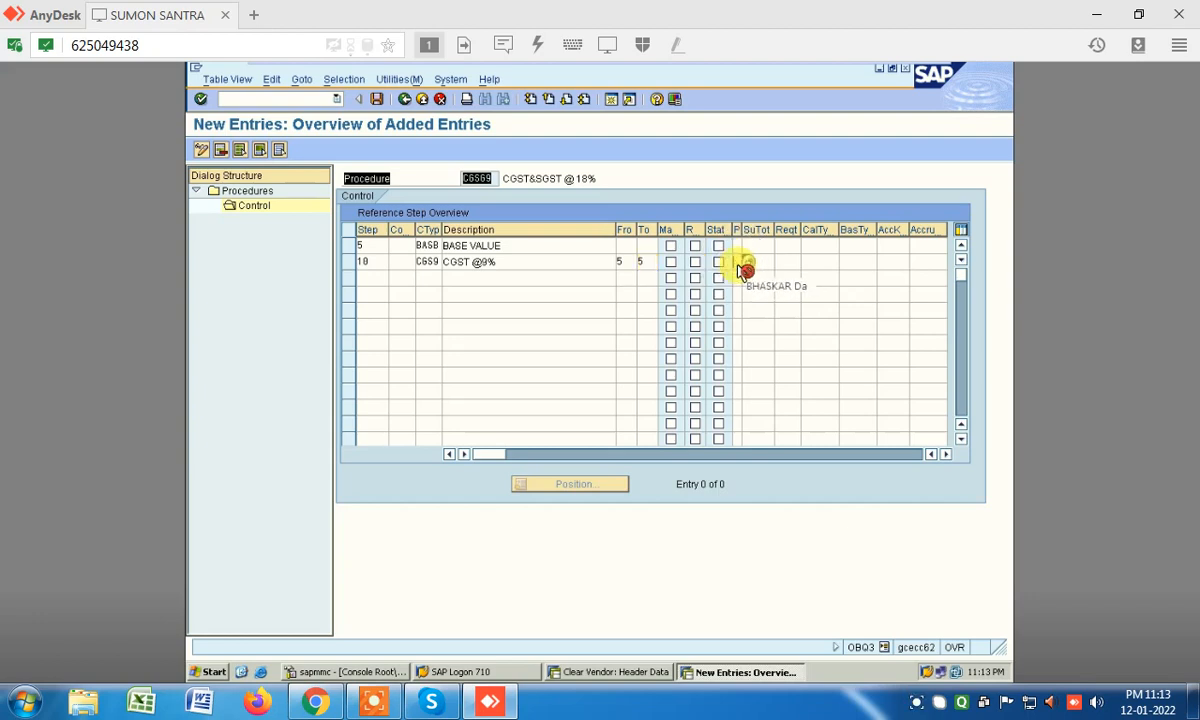
pyautogui.press('F4')
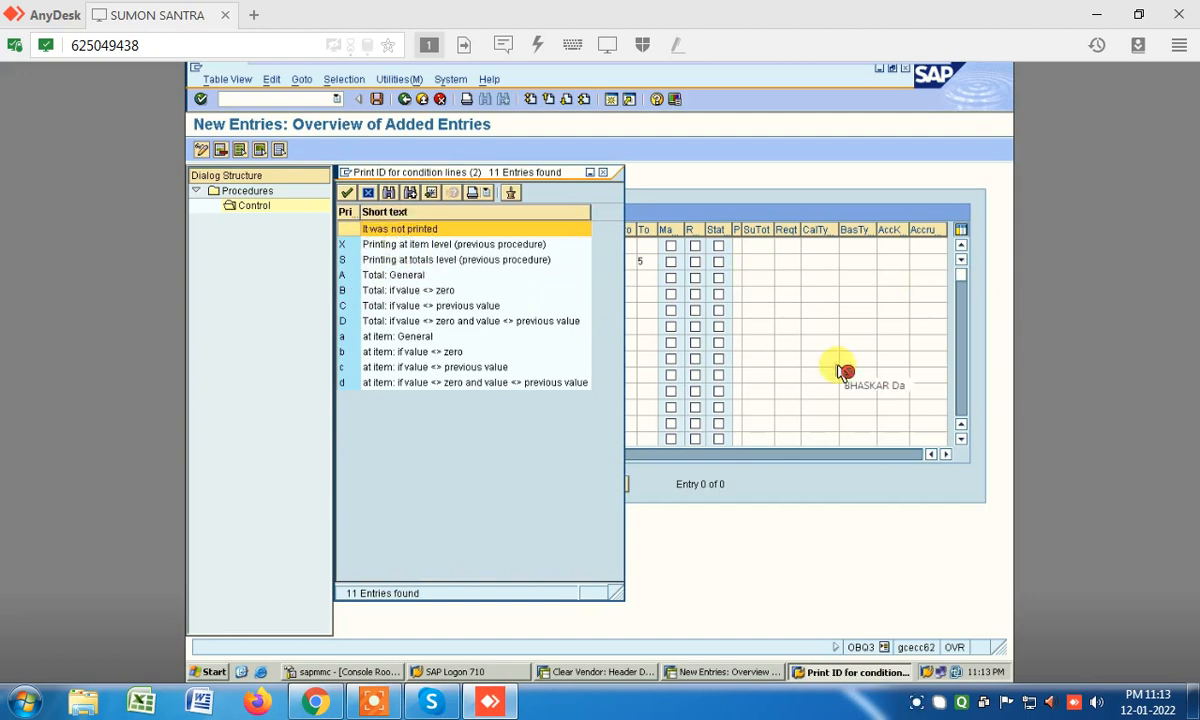
pyautogui.press('Down')
pyautogui.press('Return')
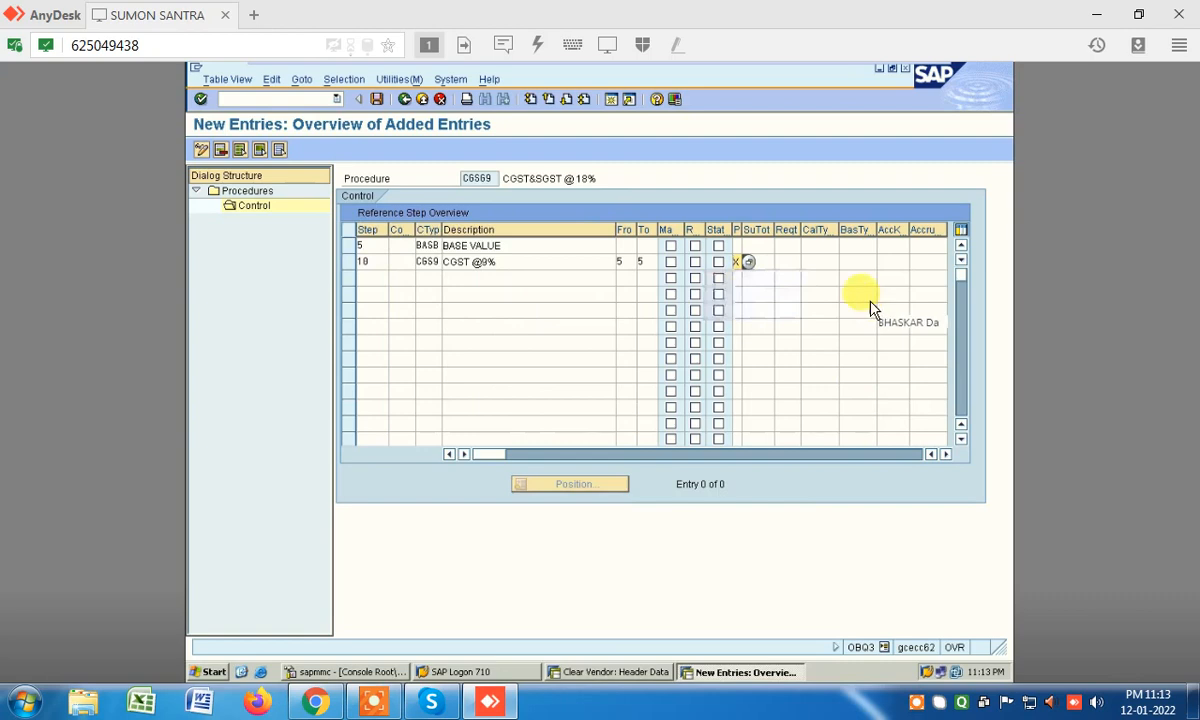
# - Assign account key CG9 (CGST @9%-SD01) to step 10
pyautogui.click(893, 265)
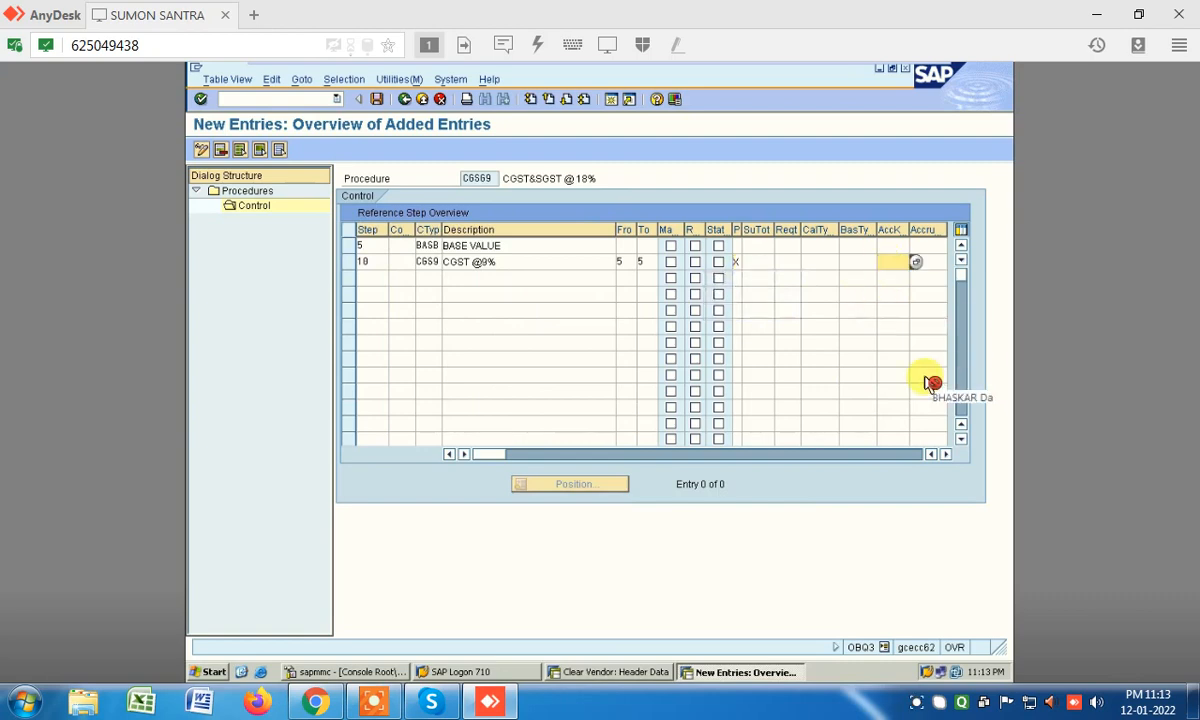
pyautogui.press('F4')
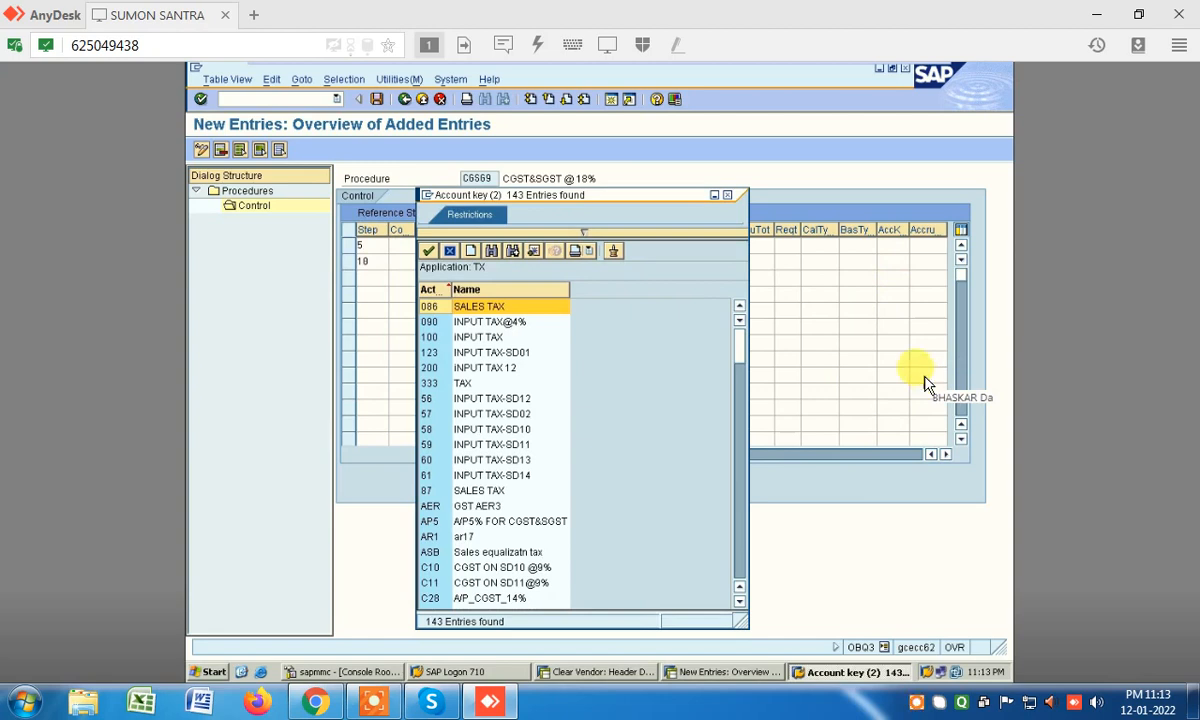
pyautogui.scroll(-3, 931, 383)
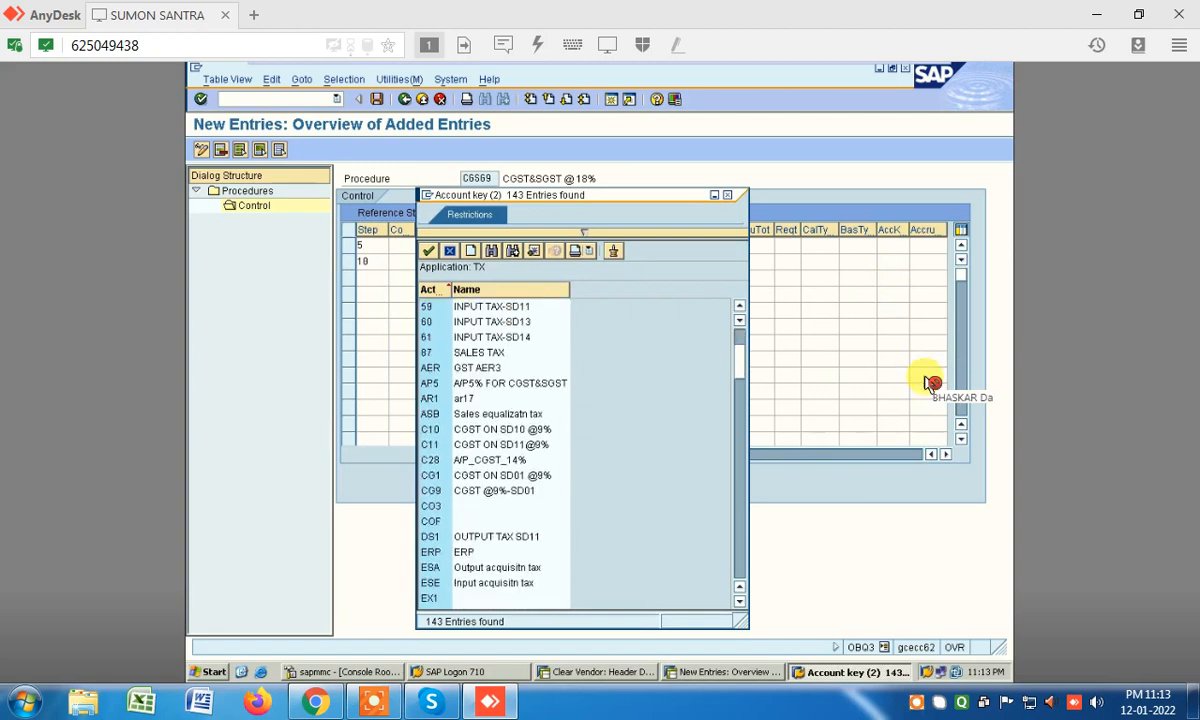
pyautogui.press('Return')
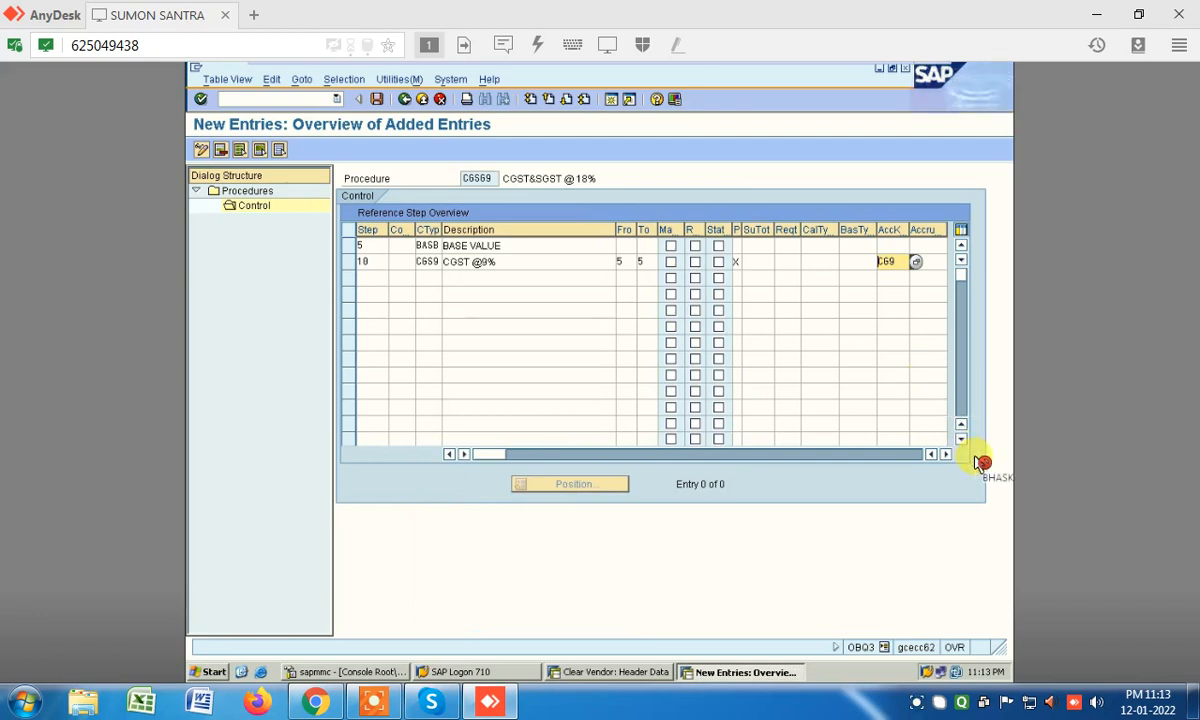
# - Add step 15 in the next row and find and assign condition type SGS9 (SGST @9%)
pyautogui.click(374, 285)
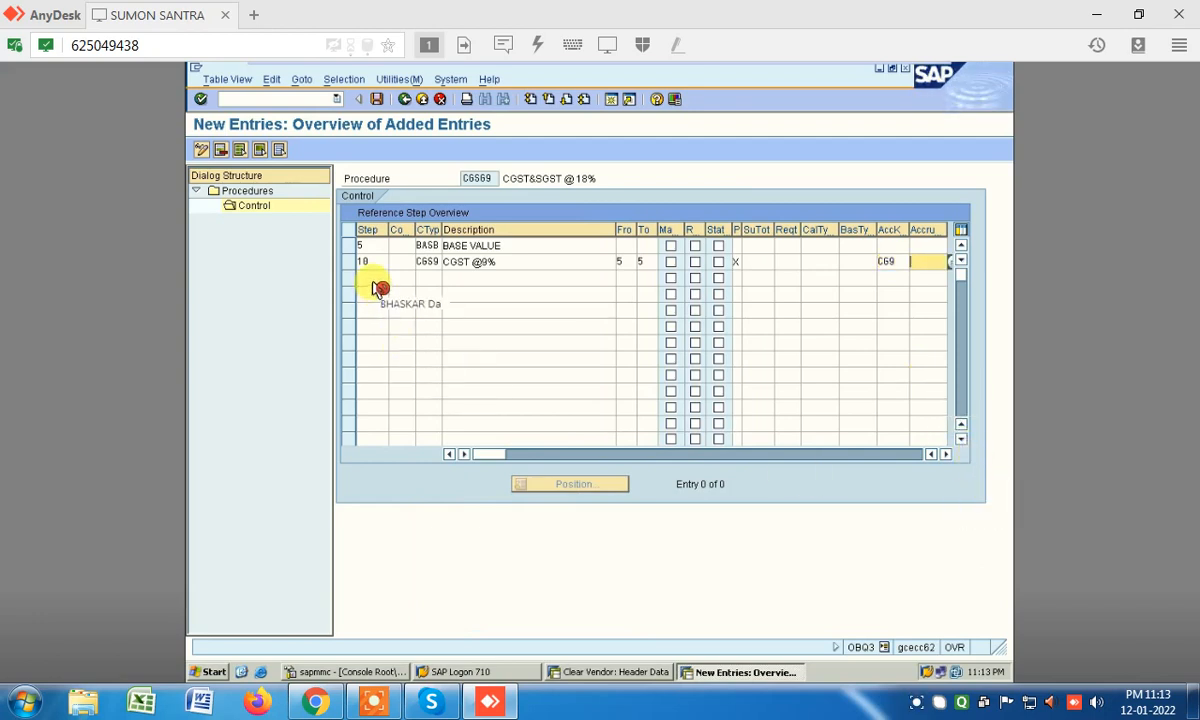
pyautogui.write('15')
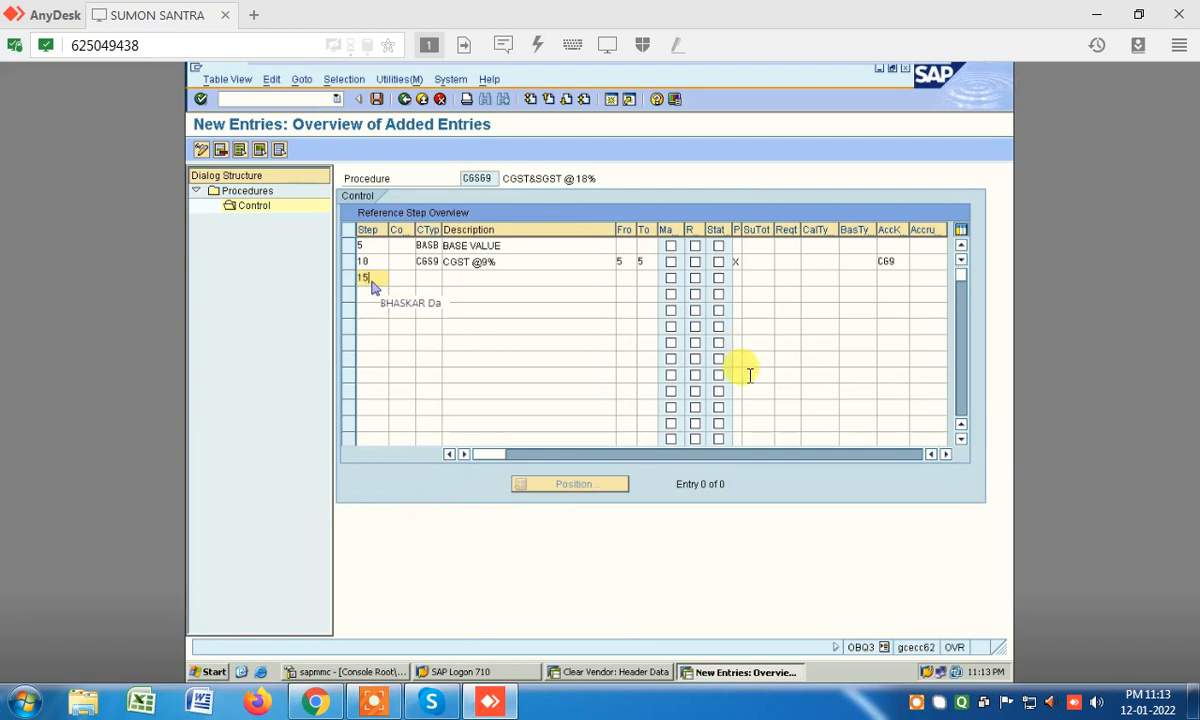
pyautogui.click(428, 278)
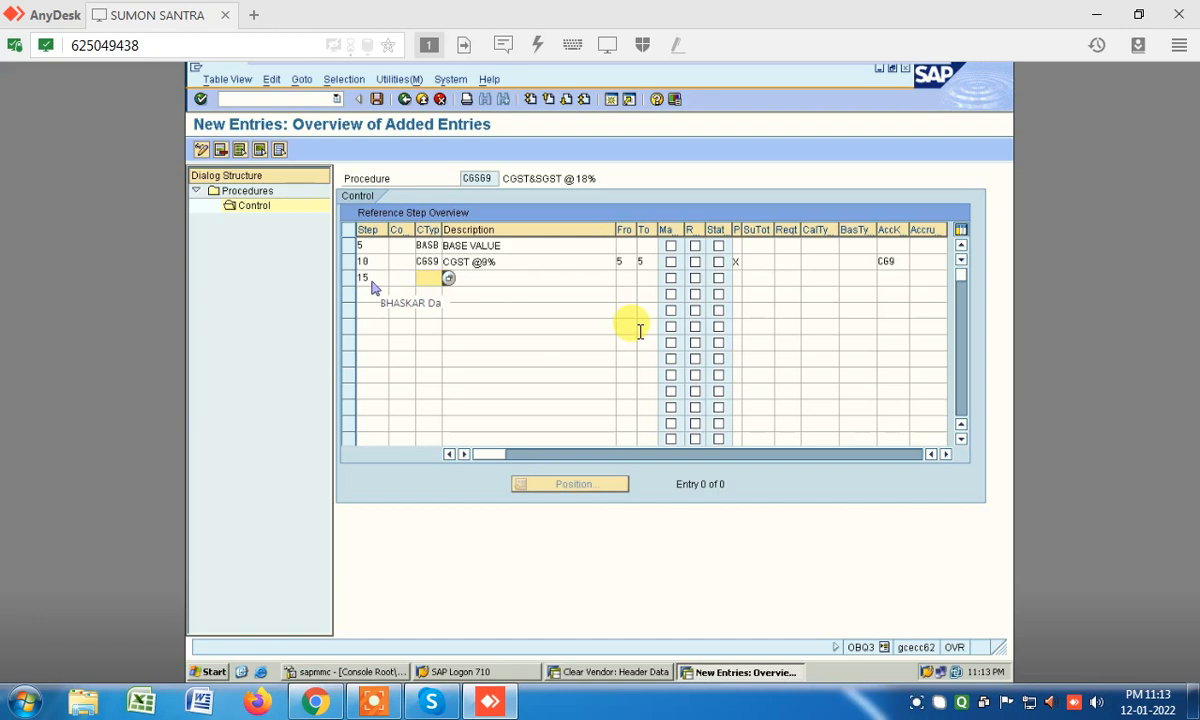
pyautogui.click(643, 335)
pyautogui.press('F4')
pyautogui.scroll(-2, 570, 345)
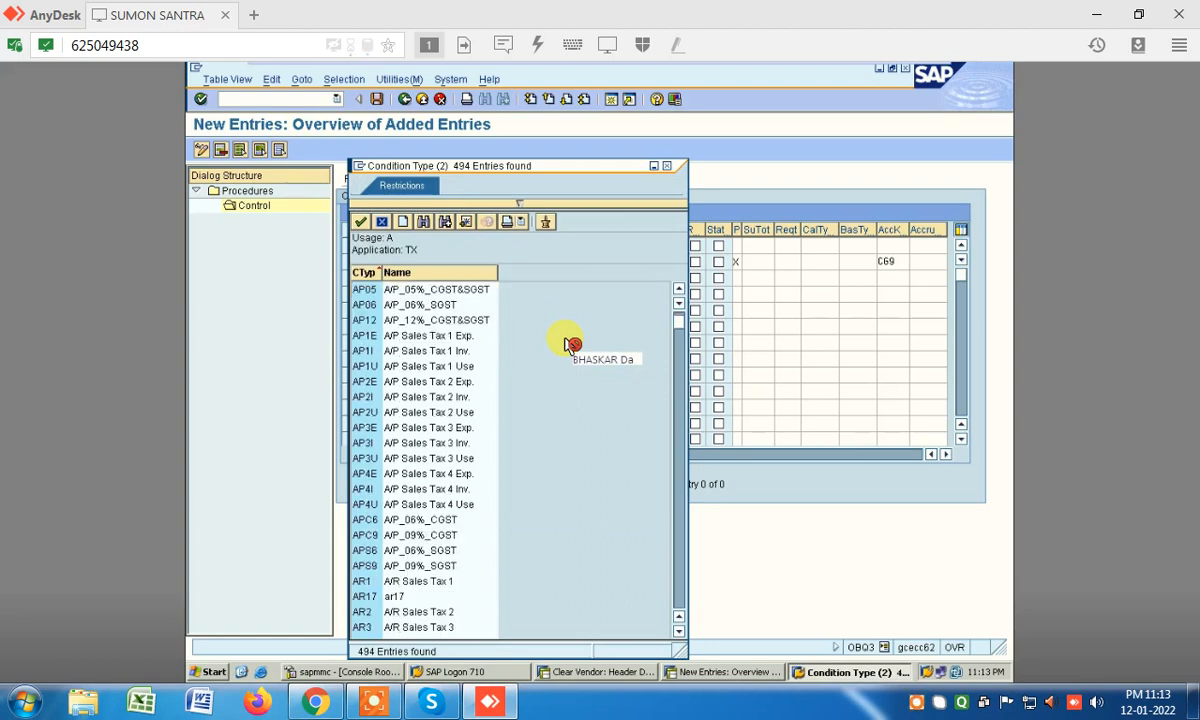
pyautogui.hotkey('ctrl', 'f')
pyautogui.write('SGS')
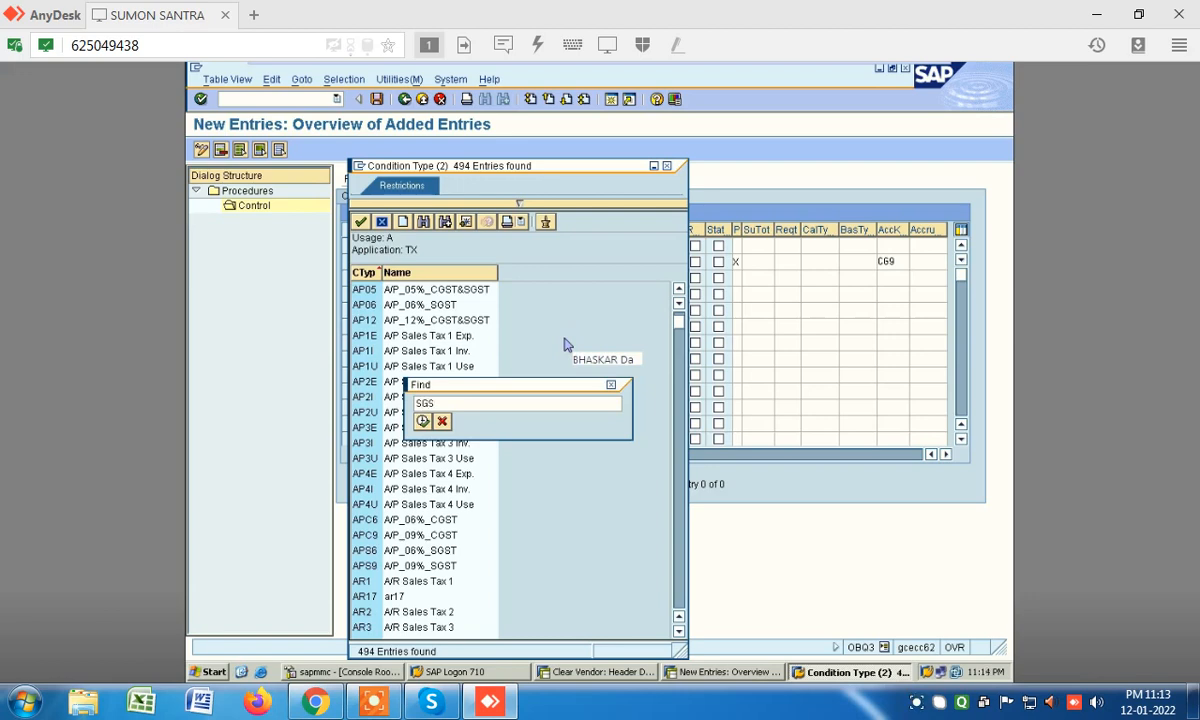
pyautogui.press('Return')
pyautogui.click(567, 344)
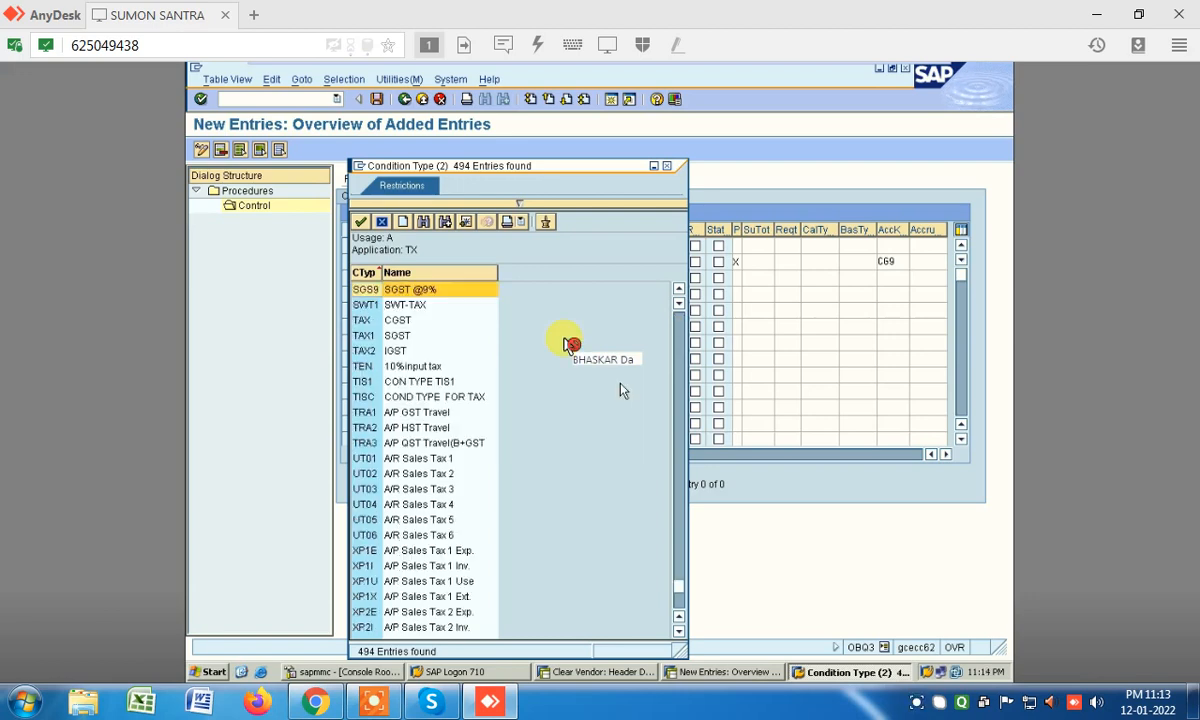
pyautogui.press('Return')
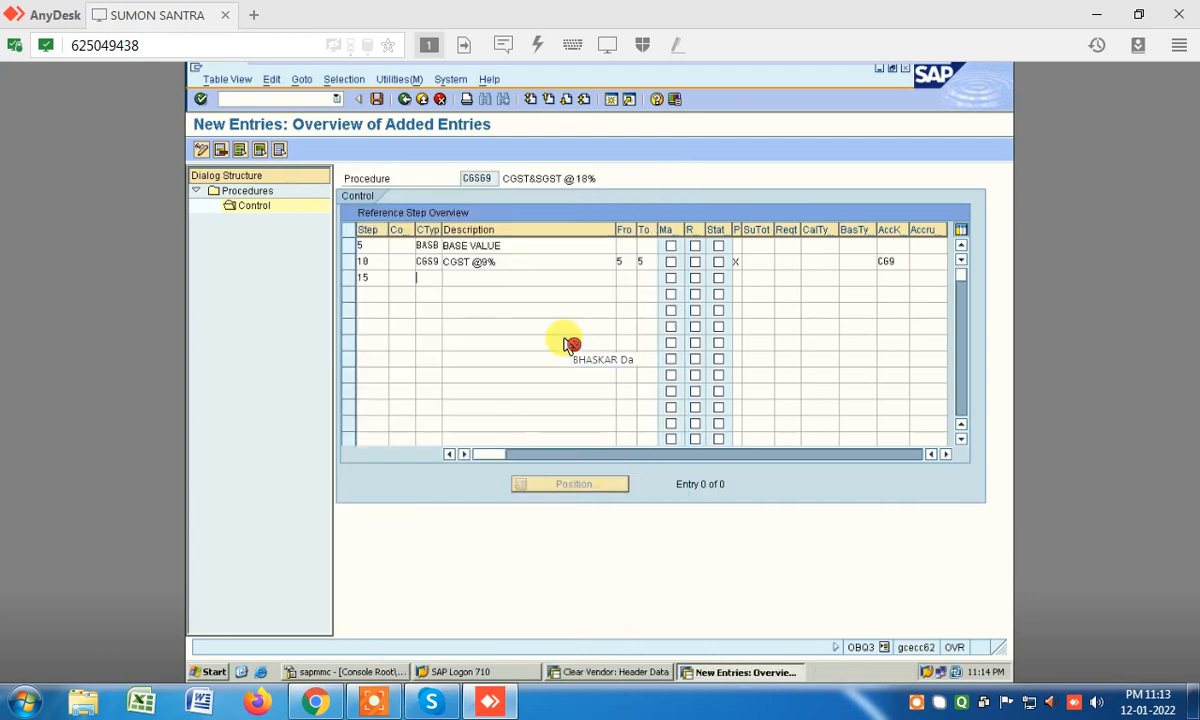
# - Describe step 15 as "SGST @9%"
pyautogui.press('Tab')
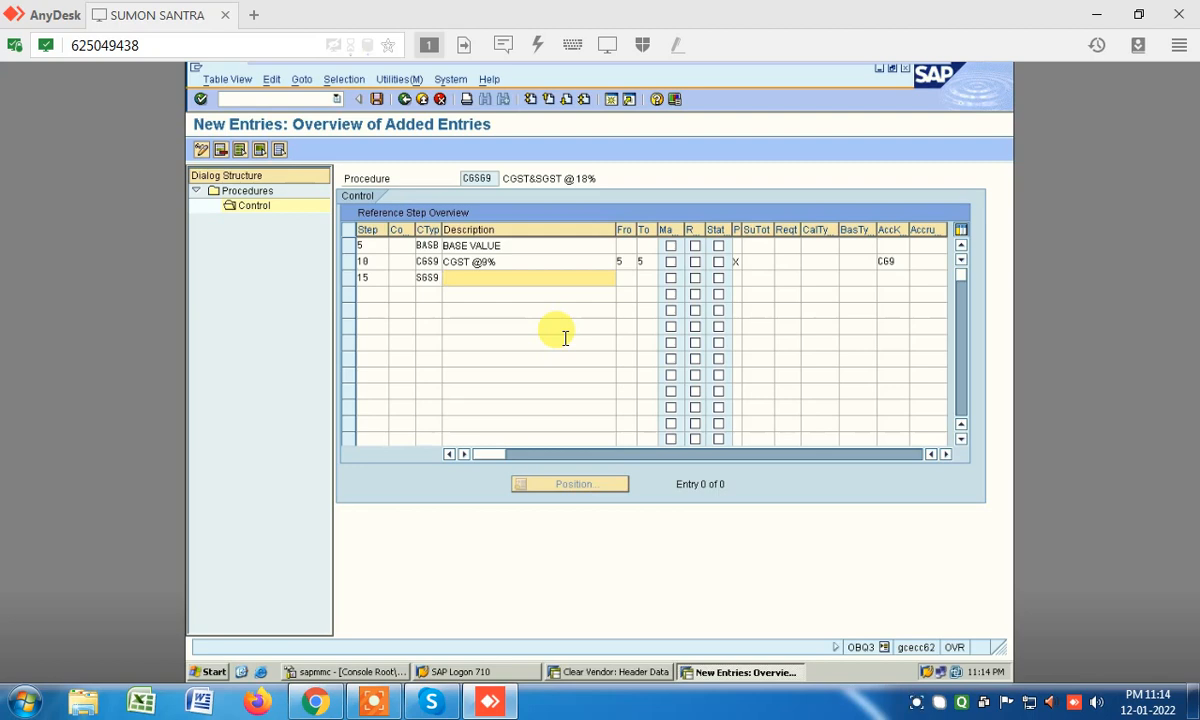
pyautogui.write('S')
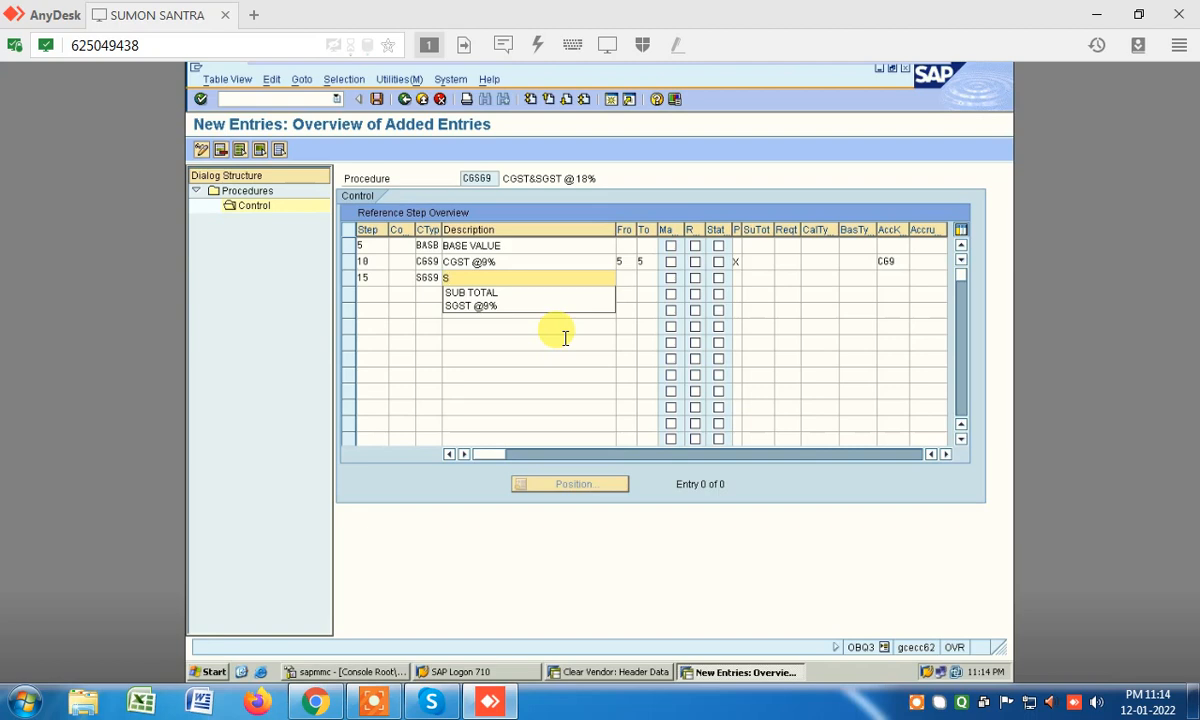
pyautogui.press('Down')
pyautogui.press('Down')
pyautogui.press('Return')
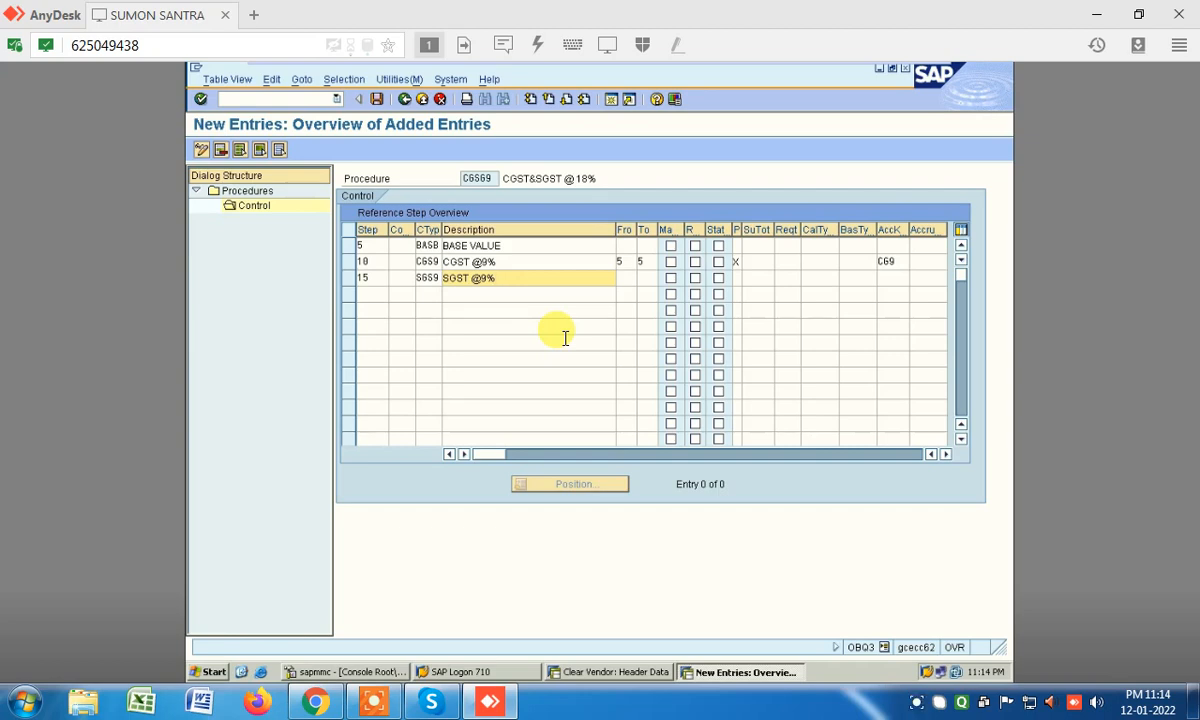
# - Set the From and To reference steps of step 15 to 5 and its print ID to X
pyautogui.press('Tab')
pyautogui.write('5')
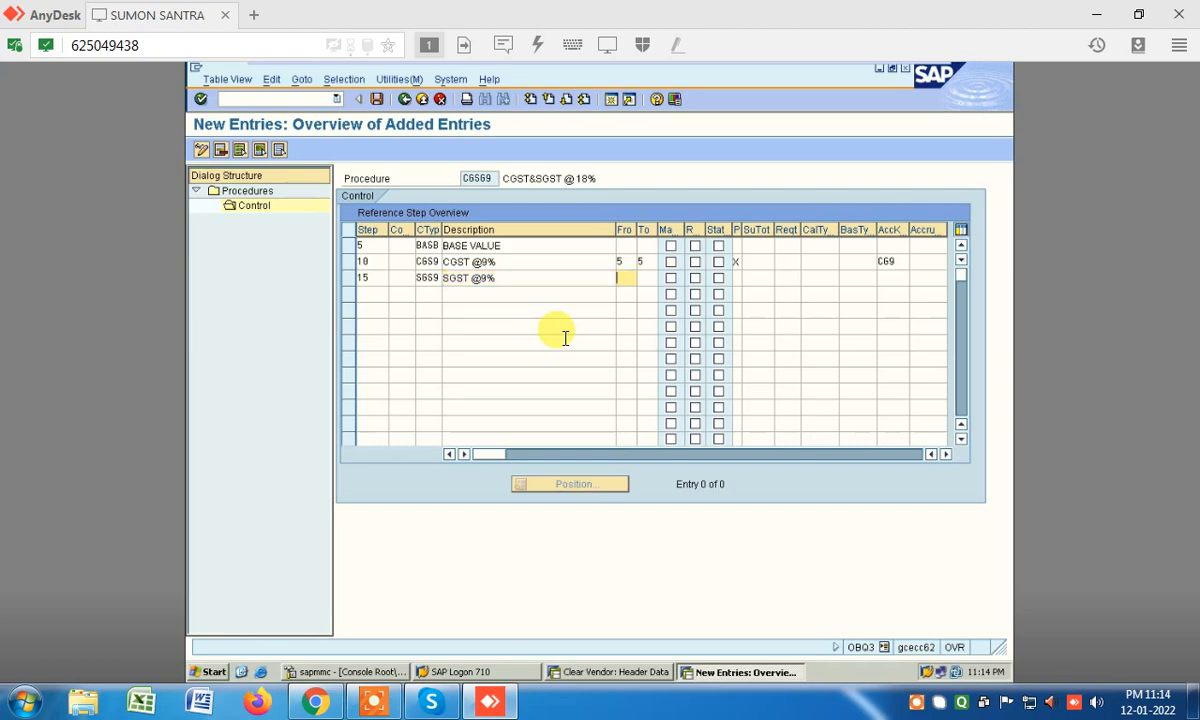
pyautogui.press('Tab')
pyautogui.write('5')
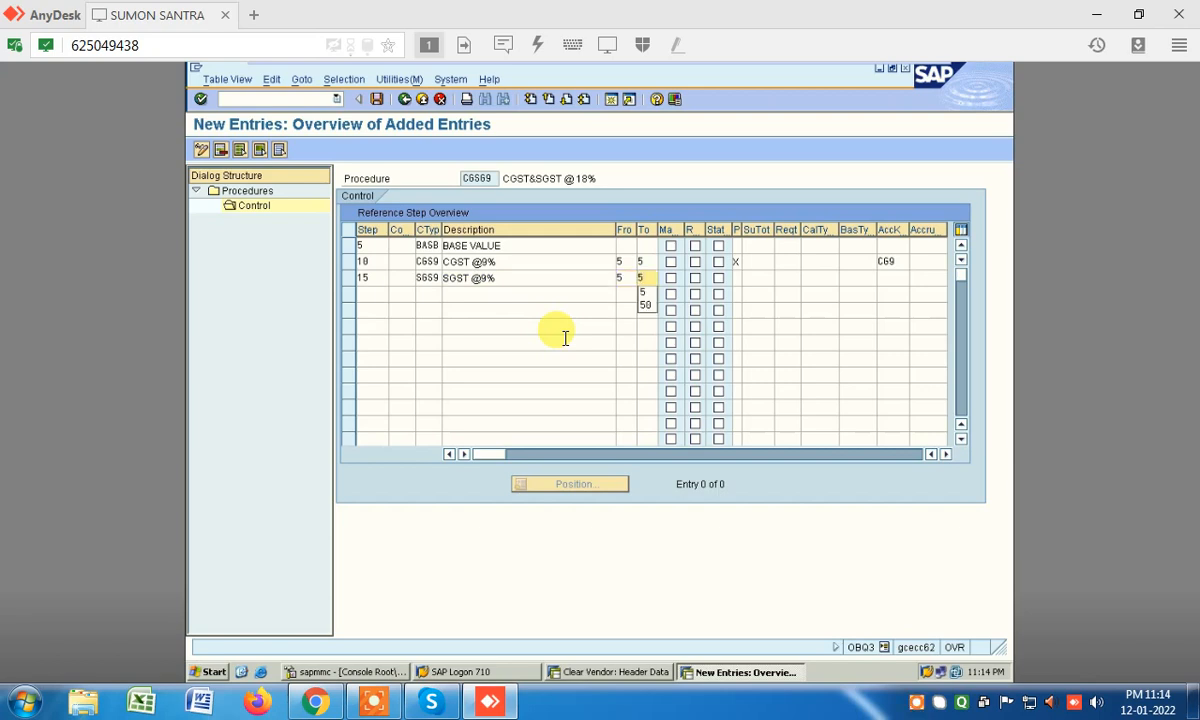
pyautogui.press('Down')
pyautogui.press('Down')
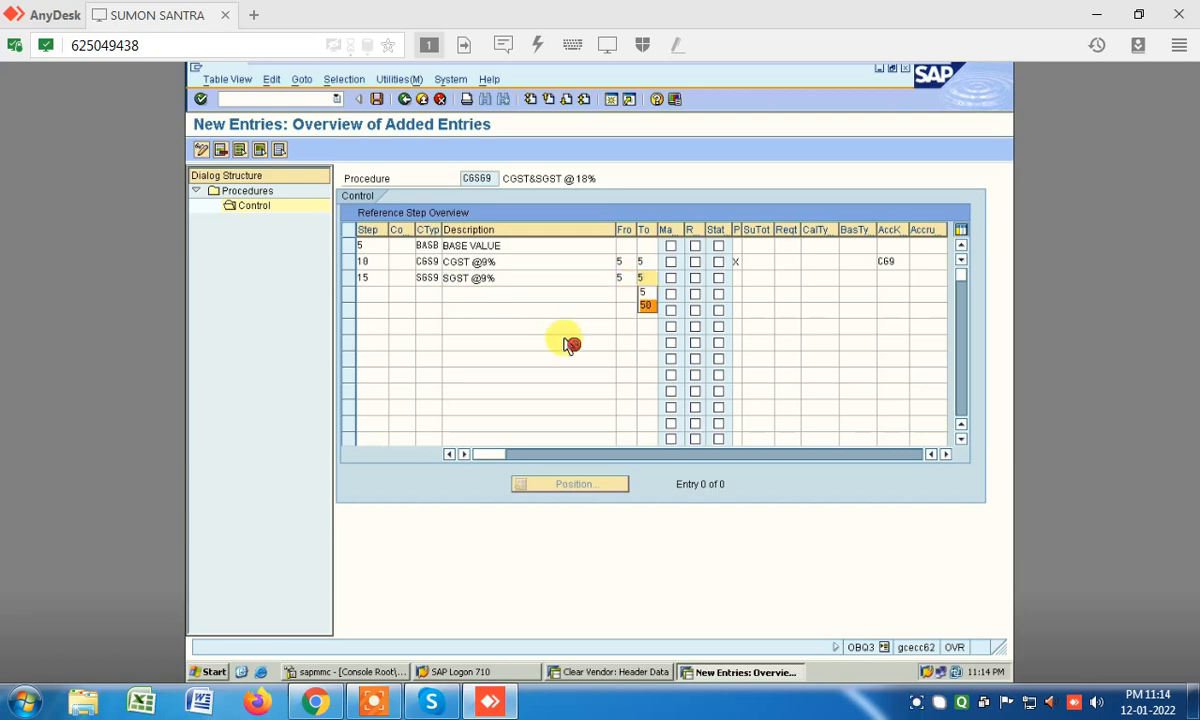
pyautogui.press('Tab')
pyautogui.write('x')
# - Assign account key SG1 (SGST ON SD01 @ 9%) to step 15 and begin the step number in the next row
pyautogui.press('Tab')
pyautogui.press('Tab')
pyautogui.press('Tab')
pyautogui.press('Tab')
pyautogui.press('Tab')
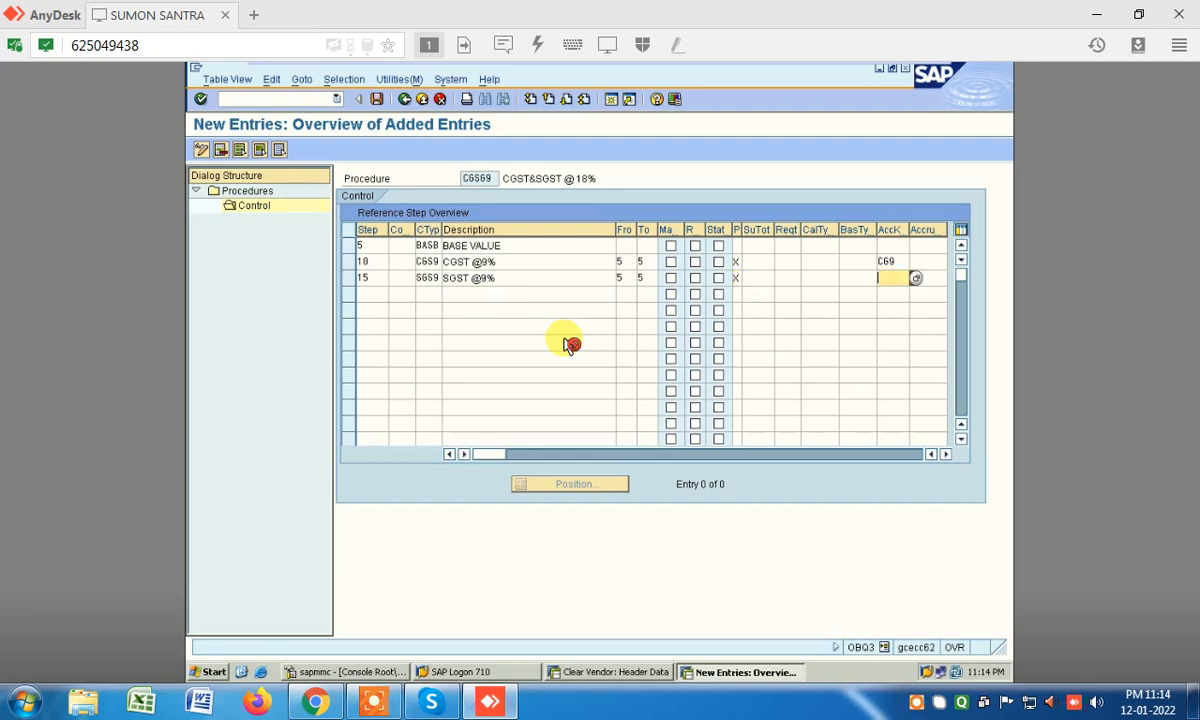
pyautogui.press('F4')
pyautogui.scroll(-2, 567, 344)
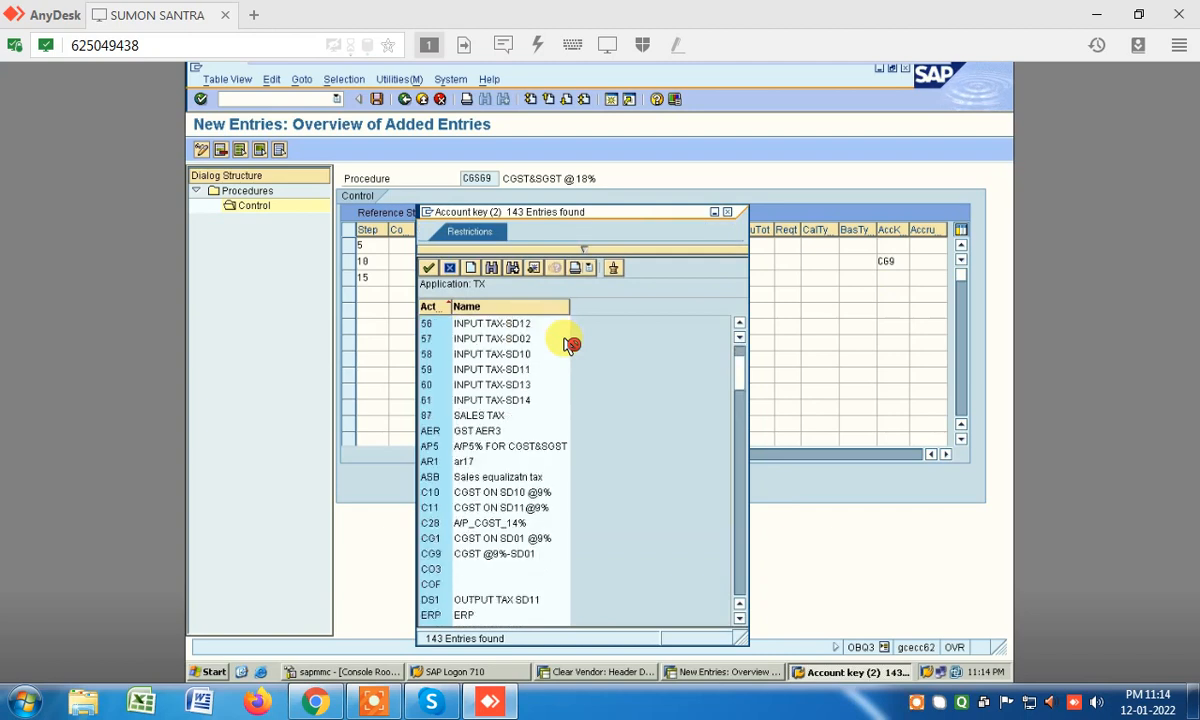
pyautogui.scroll(-20, 567, 344)
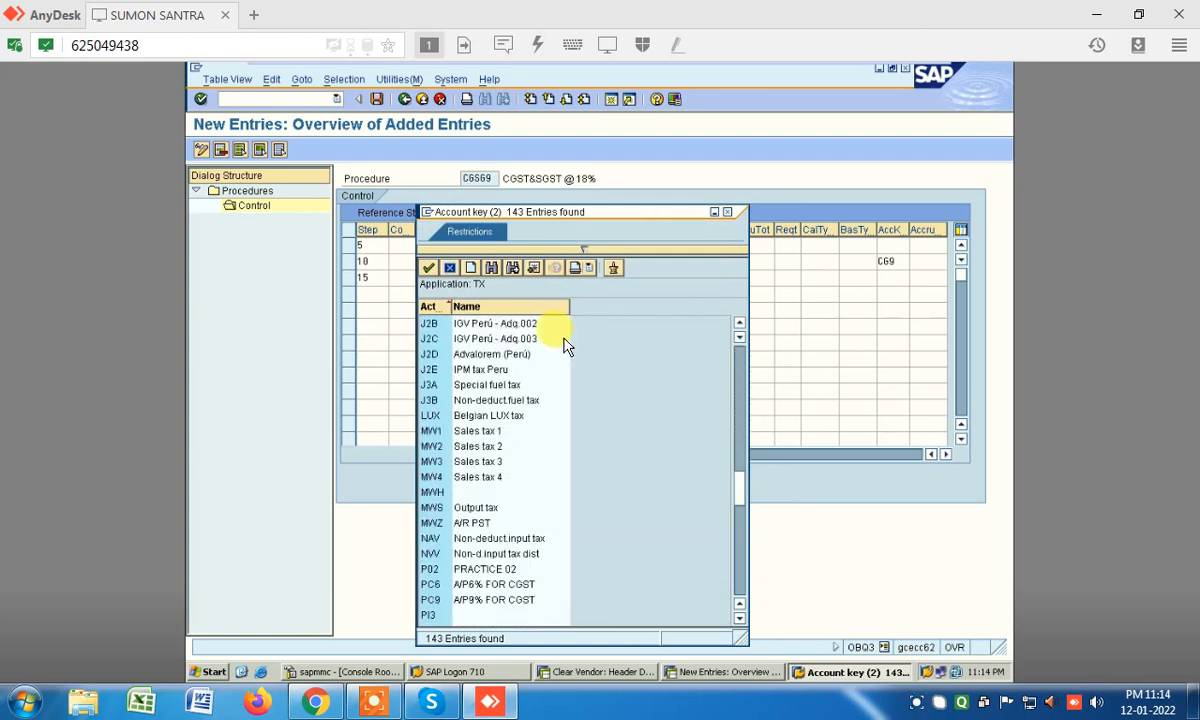
pyautogui.scroll(-6, 567, 344)
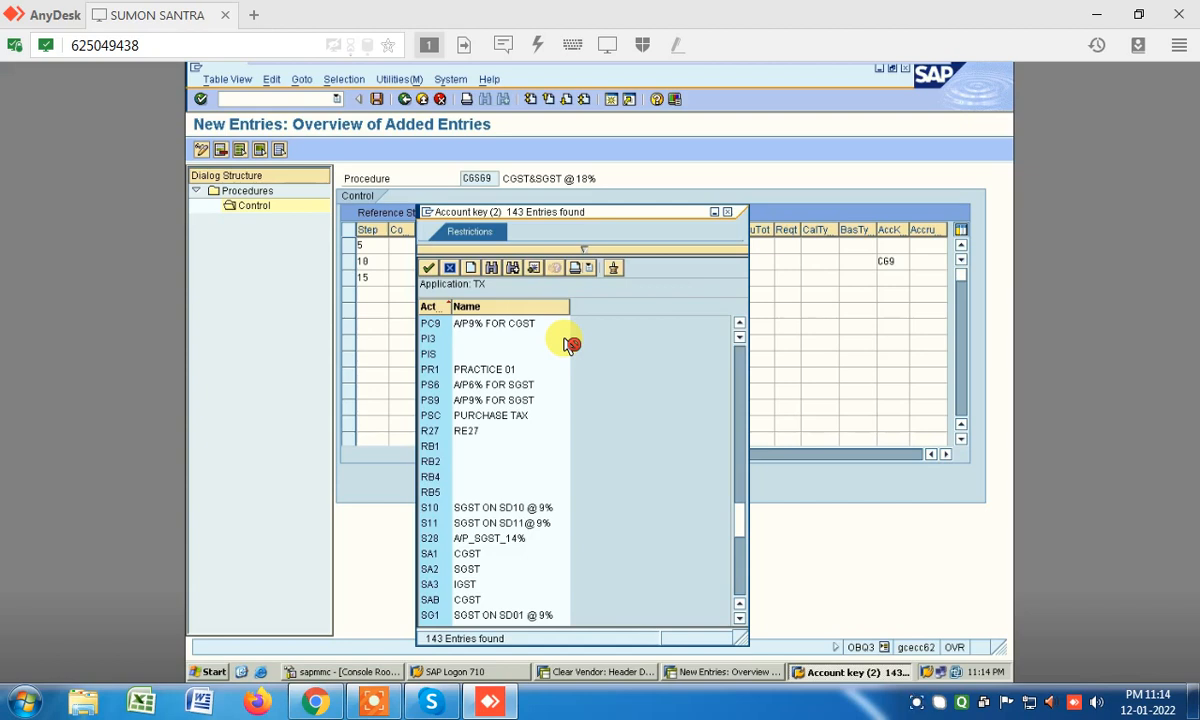
pyautogui.press('Return')
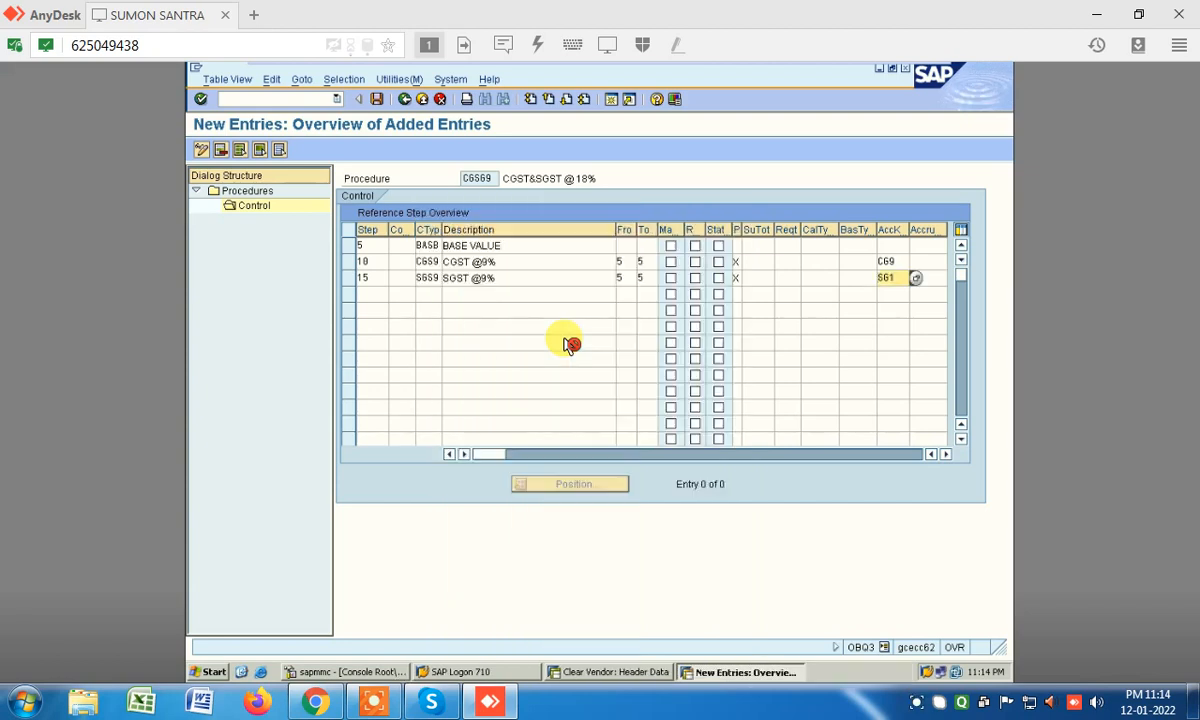
pyautogui.press('Return')
pyautogui.write('2')
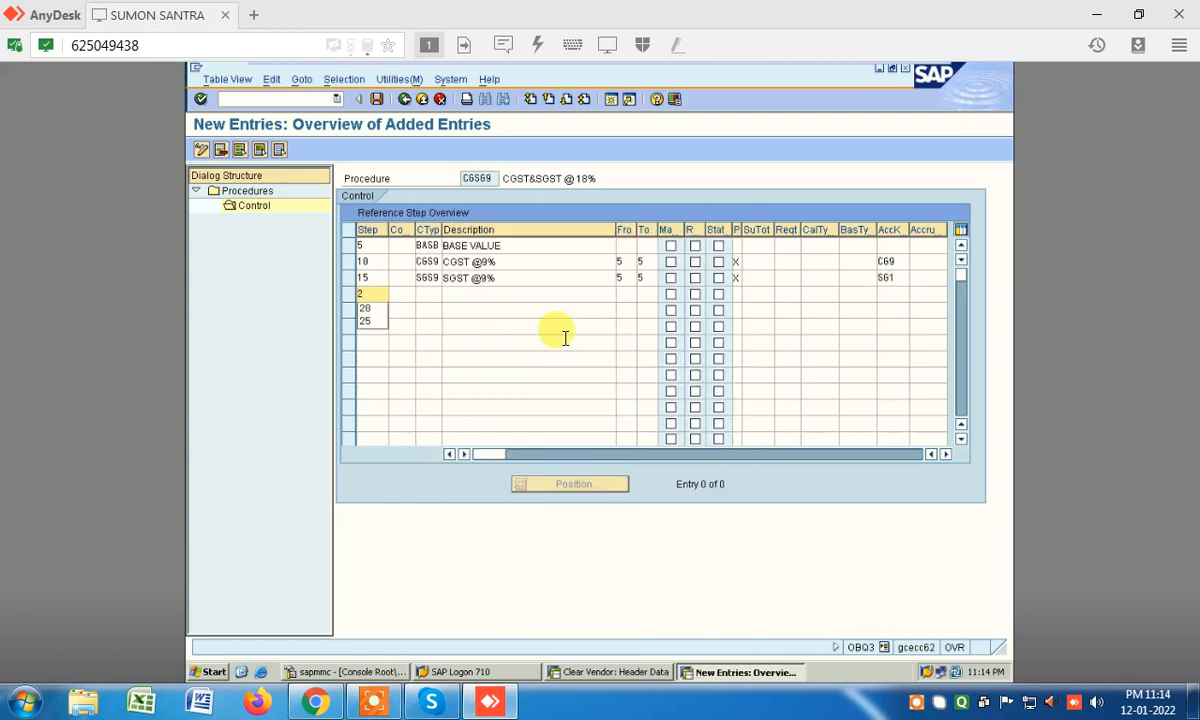
# - Change the account key of step 15 to SG9 (SGST @9%-SD01)
pyautogui.click(568, 344)
pyautogui.hotkey('shift', 'Tab')
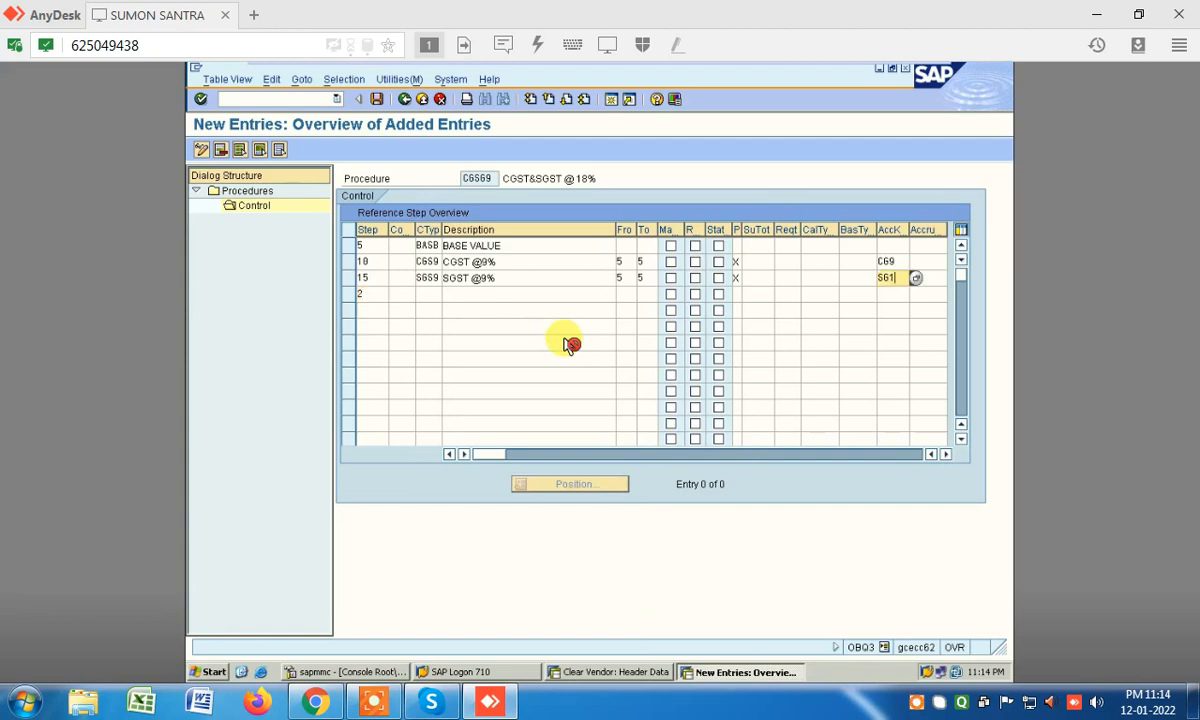
pyautogui.press('F4')
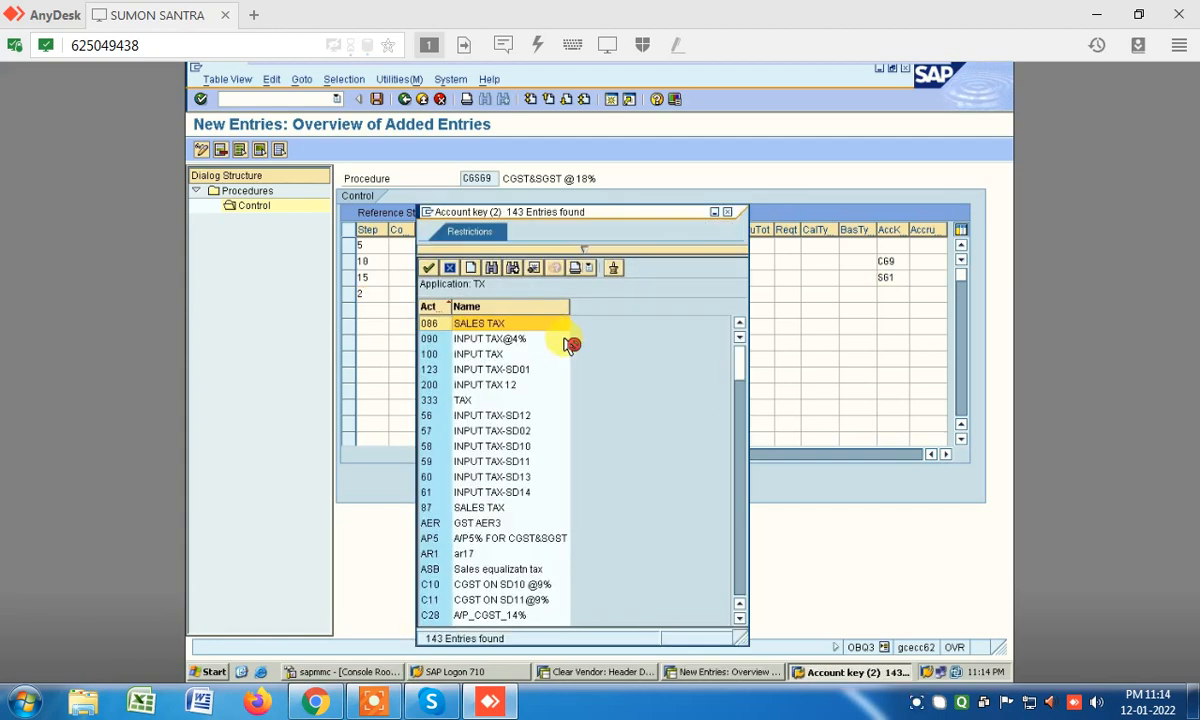
pyautogui.scroll(-20, 568, 344)
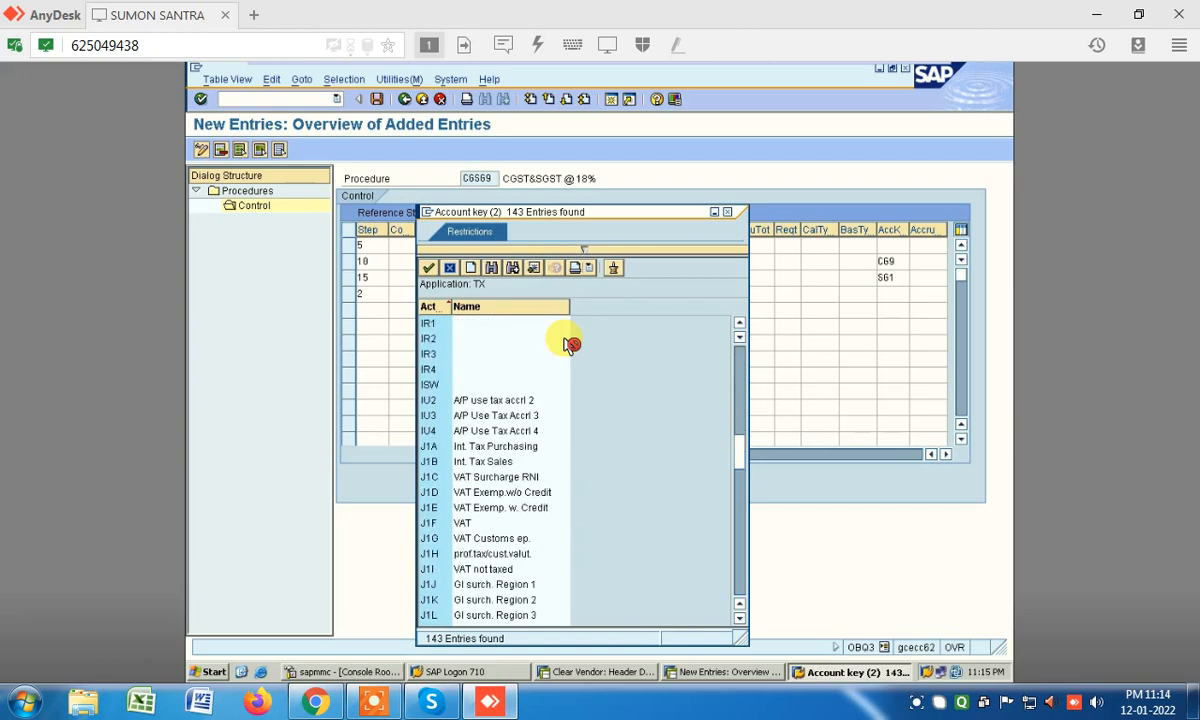
pyautogui.scroll(-8, 565, 344)
pyautogui.click(570, 344)
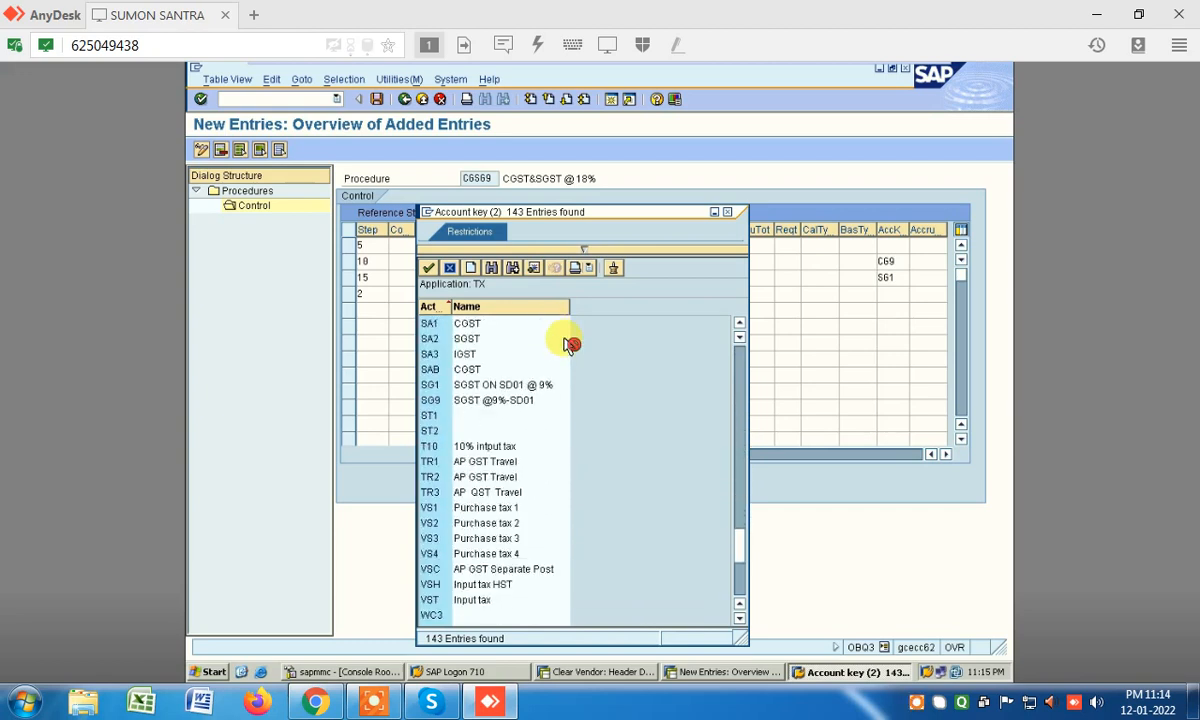
pyautogui.press('Return')
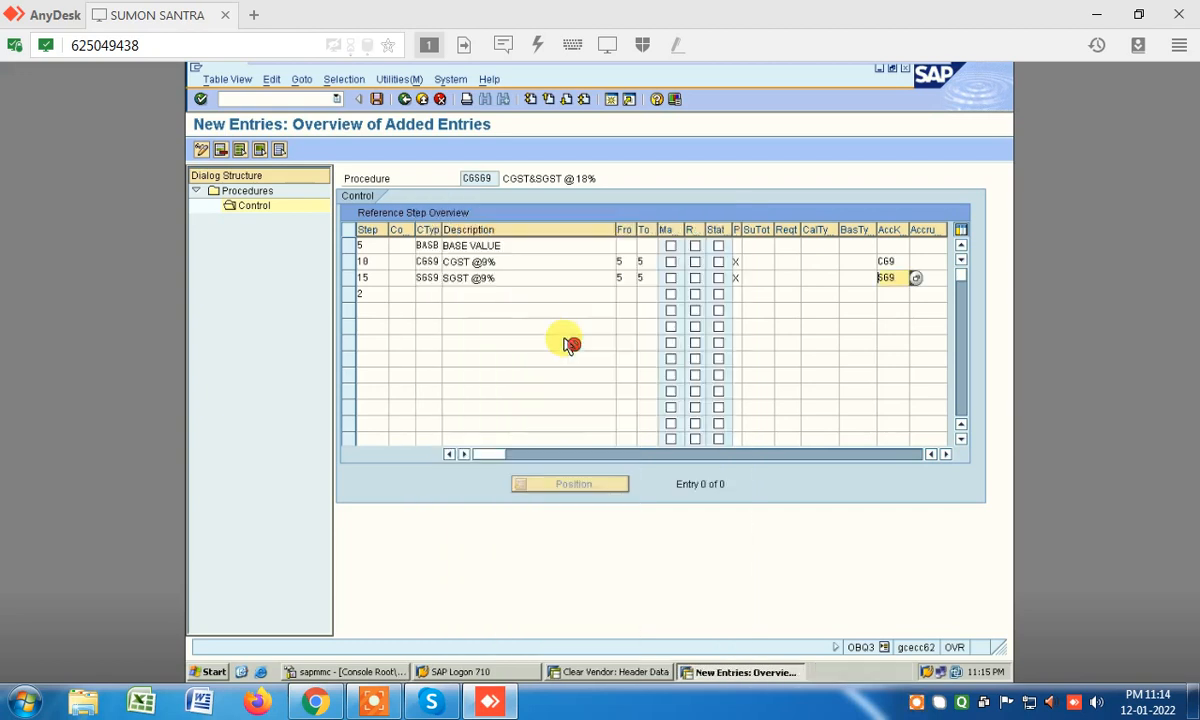
# - Add step 20 in the next row without a condition type and describe it as "SUB TOTAL"
pyautogui.write('2')
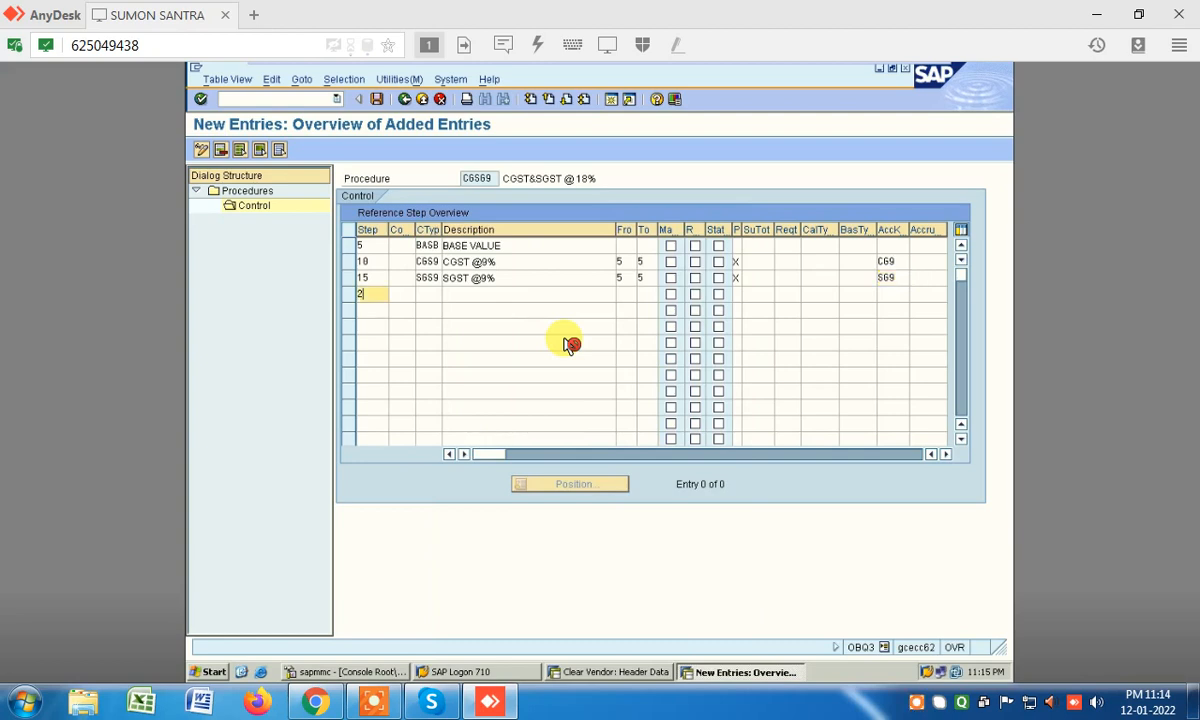
pyautogui.write('0')
pyautogui.click(570, 344)
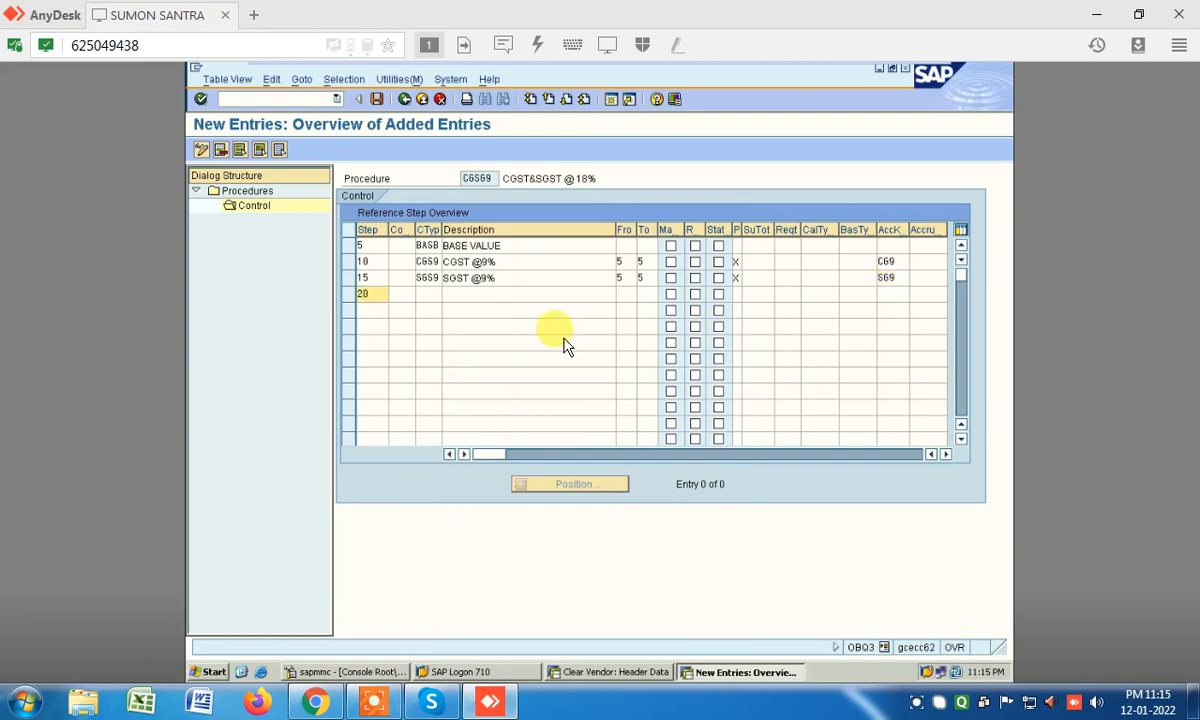
pyautogui.press('Tab')
pyautogui.press('Tab')
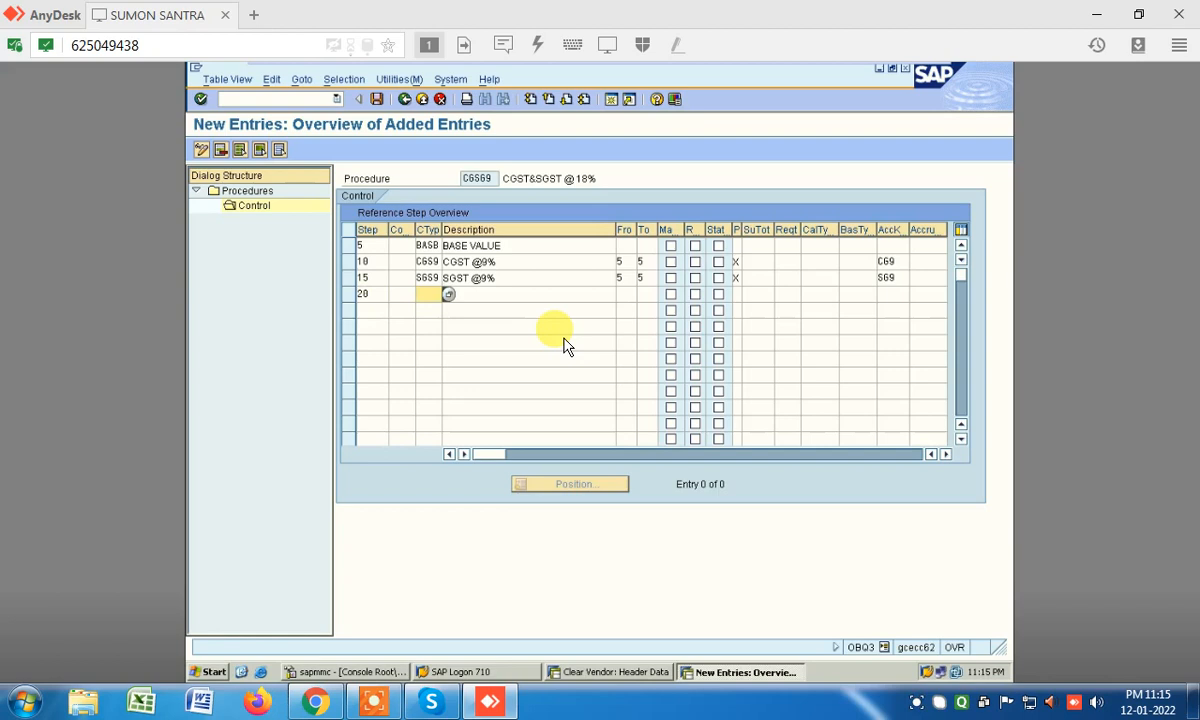
pyautogui.press('Tab')
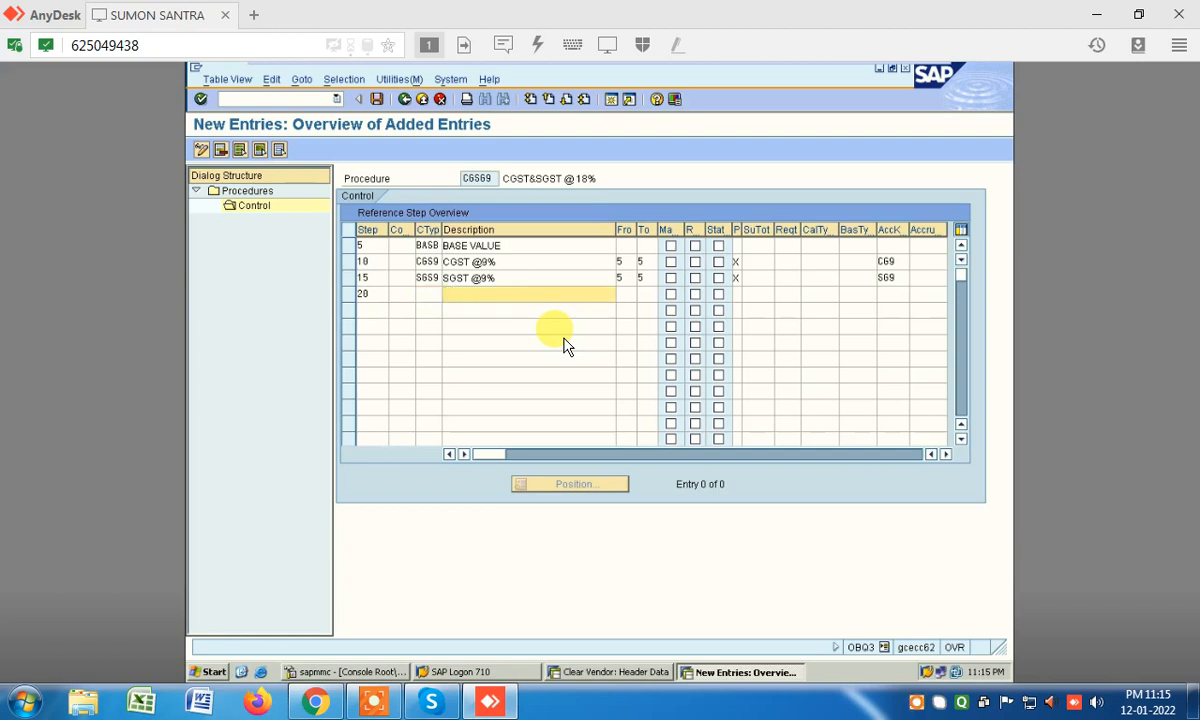
pyautogui.write('SU')
pyautogui.press('Down')
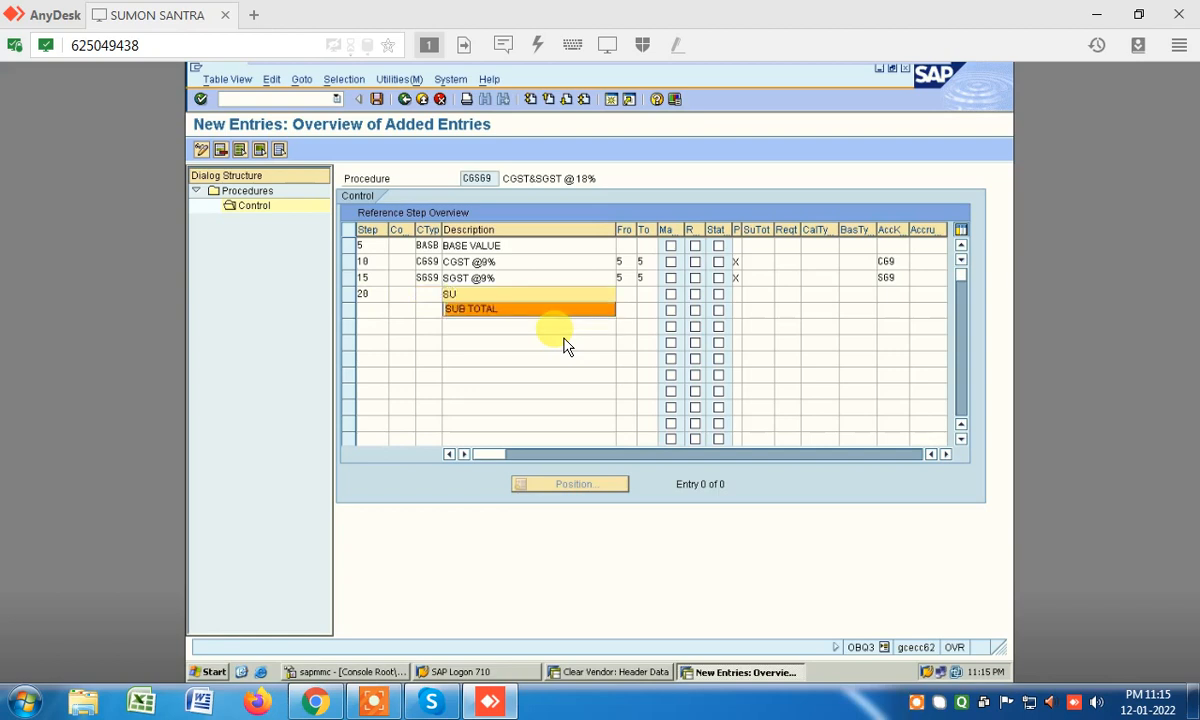
pyautogui.press('Return')
pyautogui.press('Tab')
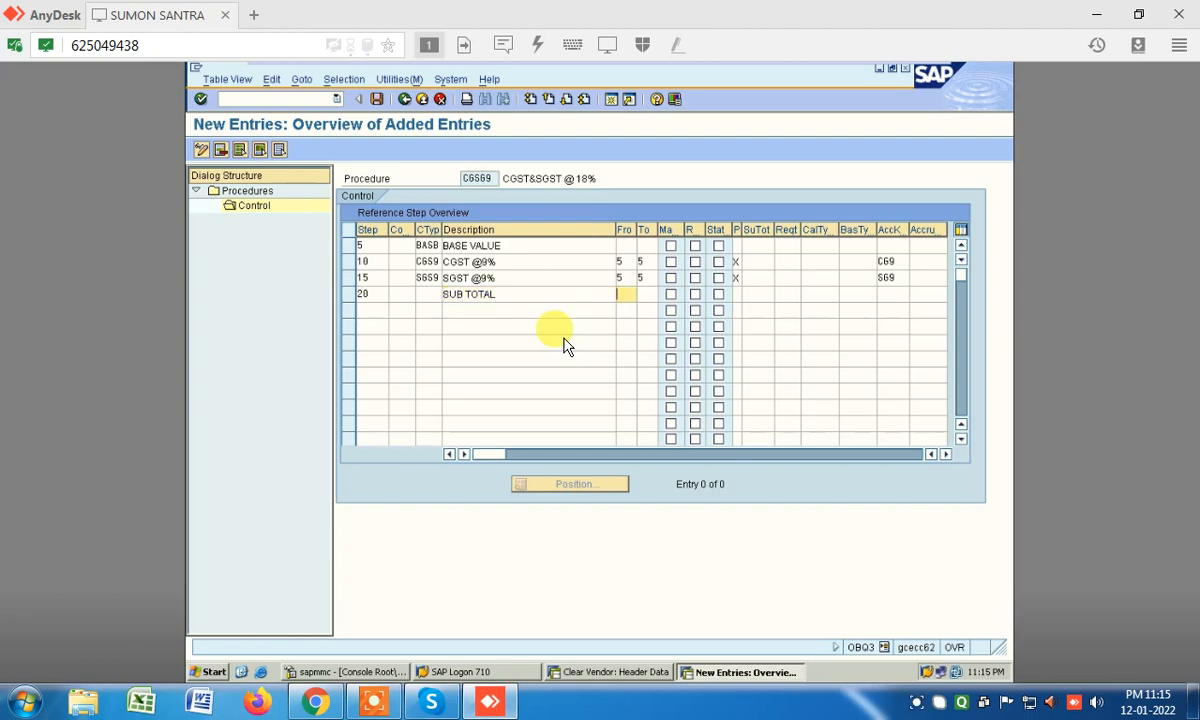
# - Complete the SUB TOTAL line at step 20 with a range from 5 to 15 and print indicator X
pyautogui.write('5')
pyautogui.press('Tab')
pyautogui.write('15')
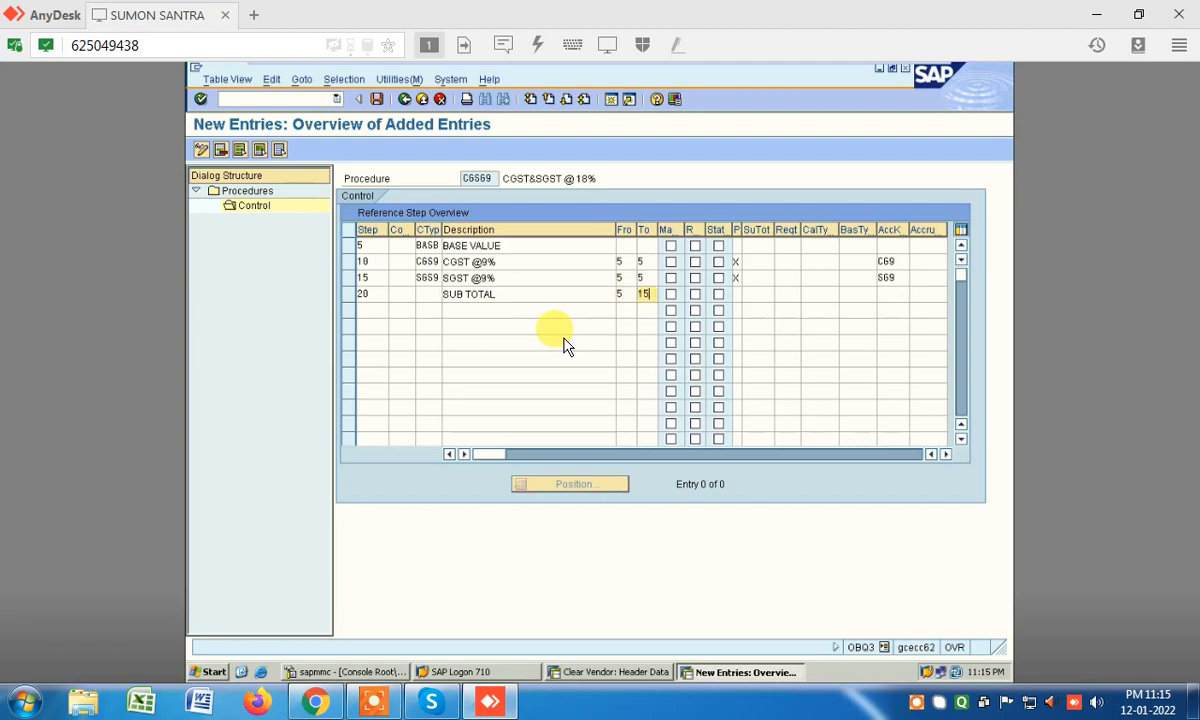
pyautogui.click(570, 344)
pyautogui.press('Tab')
pyautogui.press('Tab')
pyautogui.press('Tab')
pyautogui.press('Tab')
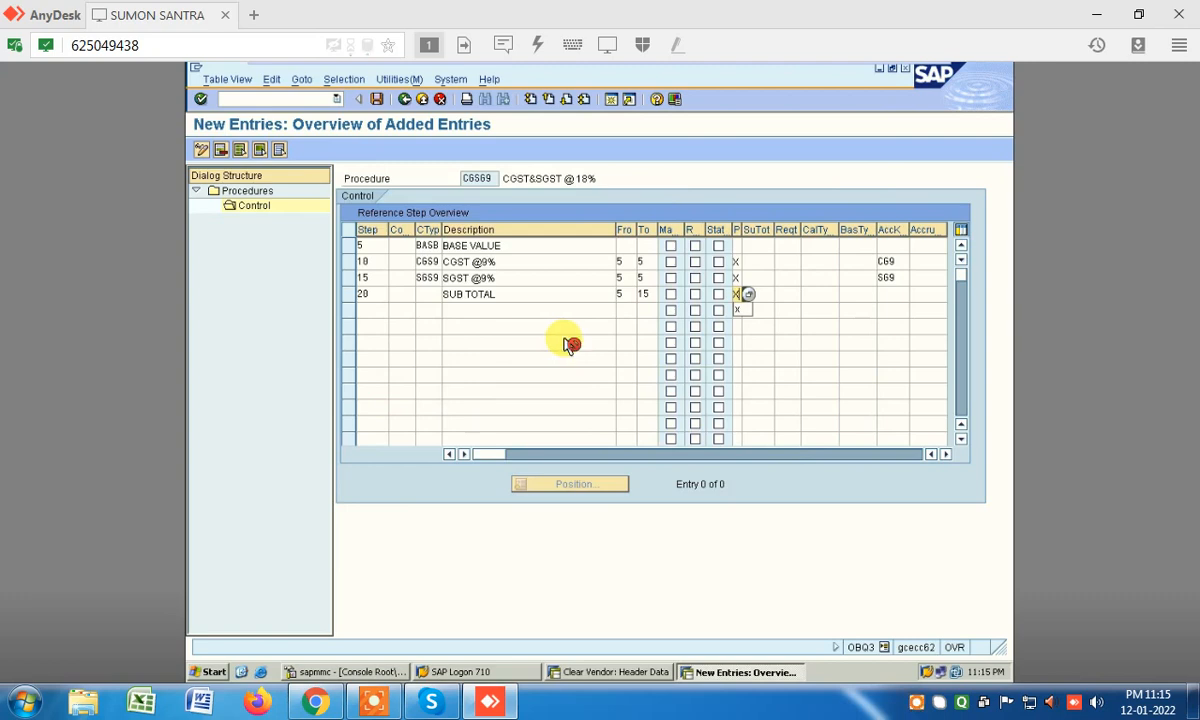
pyautogui.press('Tab')
pyautogui.press('Tab')
pyautogui.press('Tab')
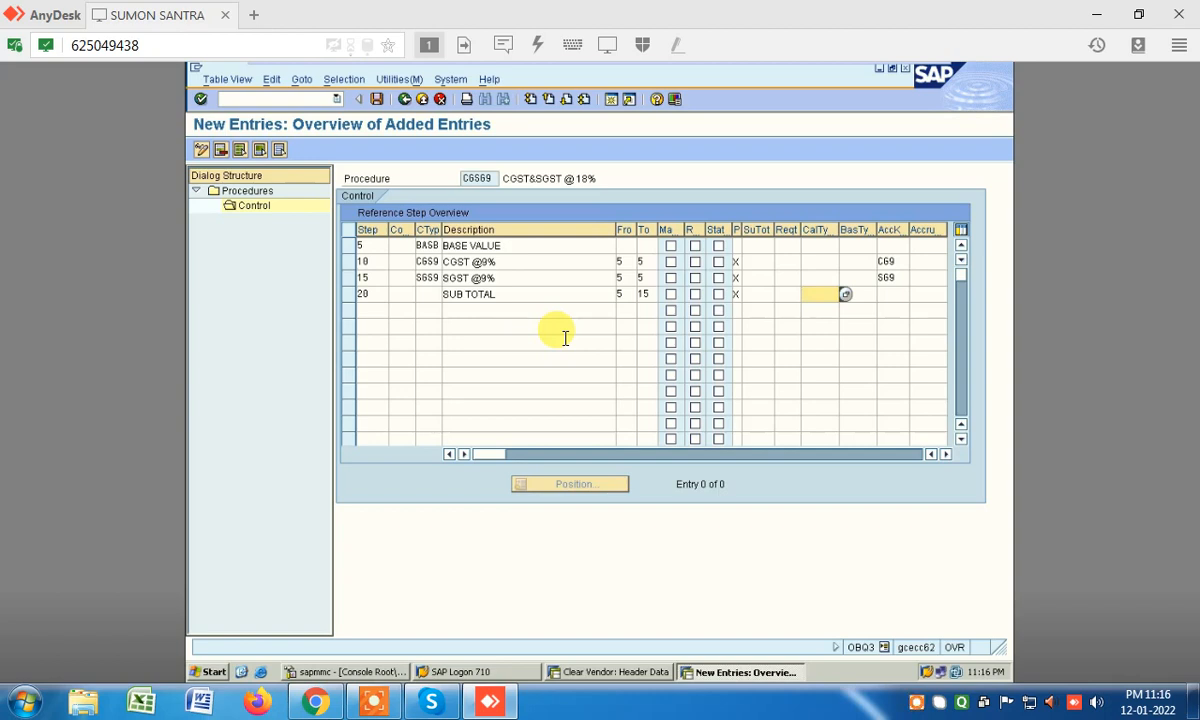
pyautogui.click(570, 345)
pyautogui.click(570, 345)
pyautogui.hotkey('ctrl', 's')
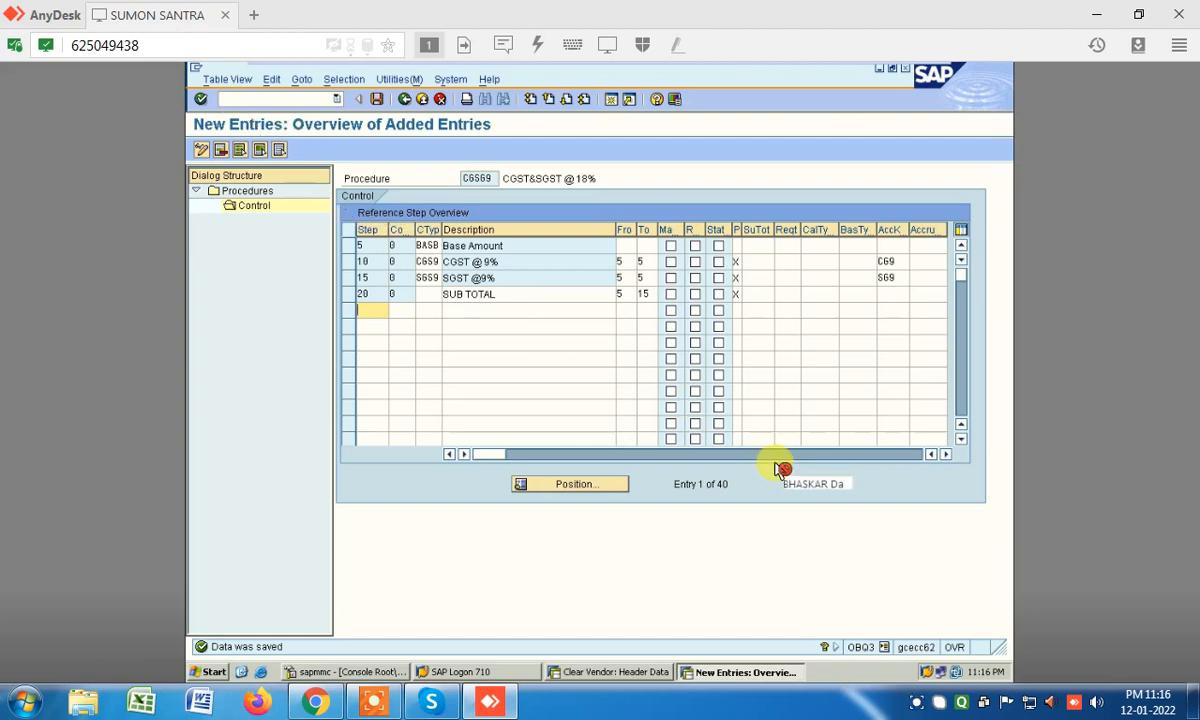
# - Open transaction OBBG and position the country assignment list at country IN
pyautogui.hotkey('ctrl', '/')
pyautogui.write('/NOBBG')
pyautogui.press('Return')
pyautogui.click(779, 468)
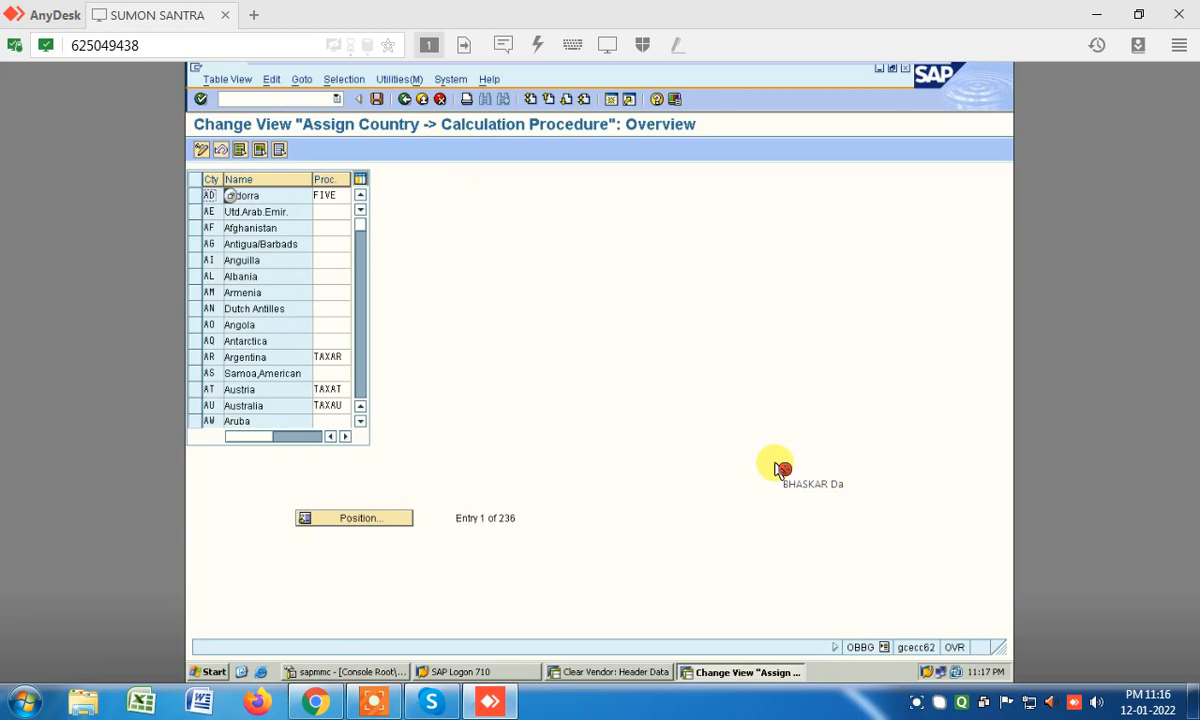
pyautogui.press('Return')
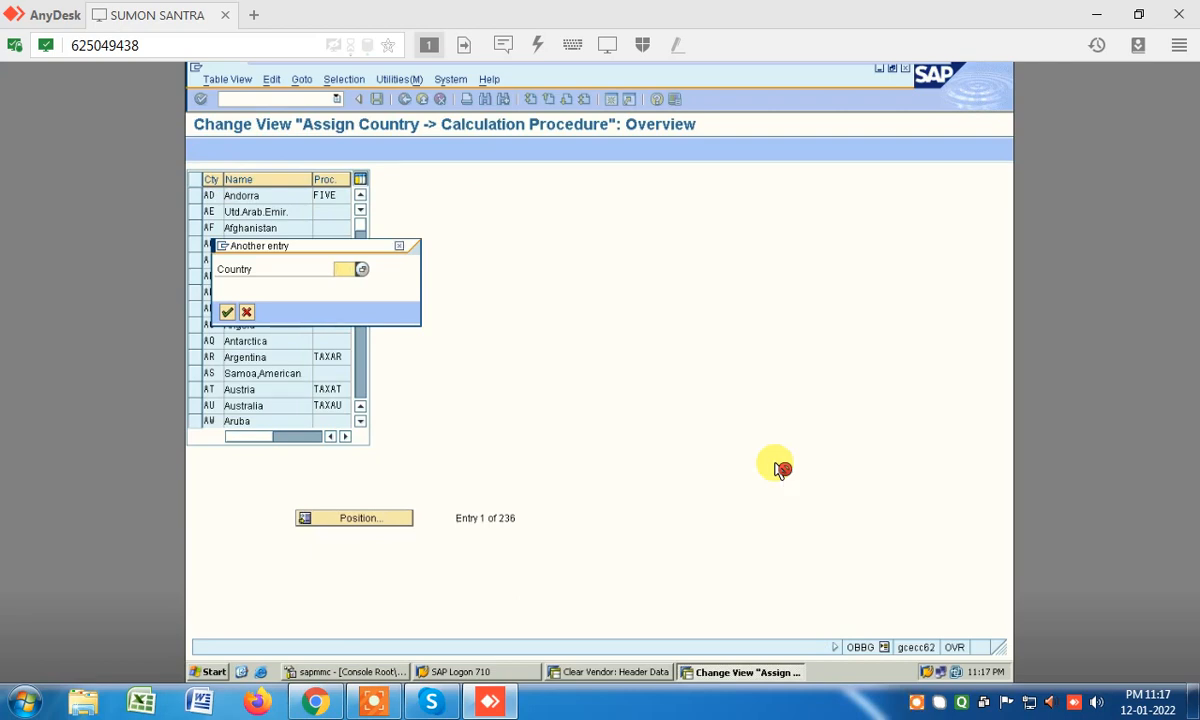
pyautogui.write('IN')
pyautogui.press('Return')
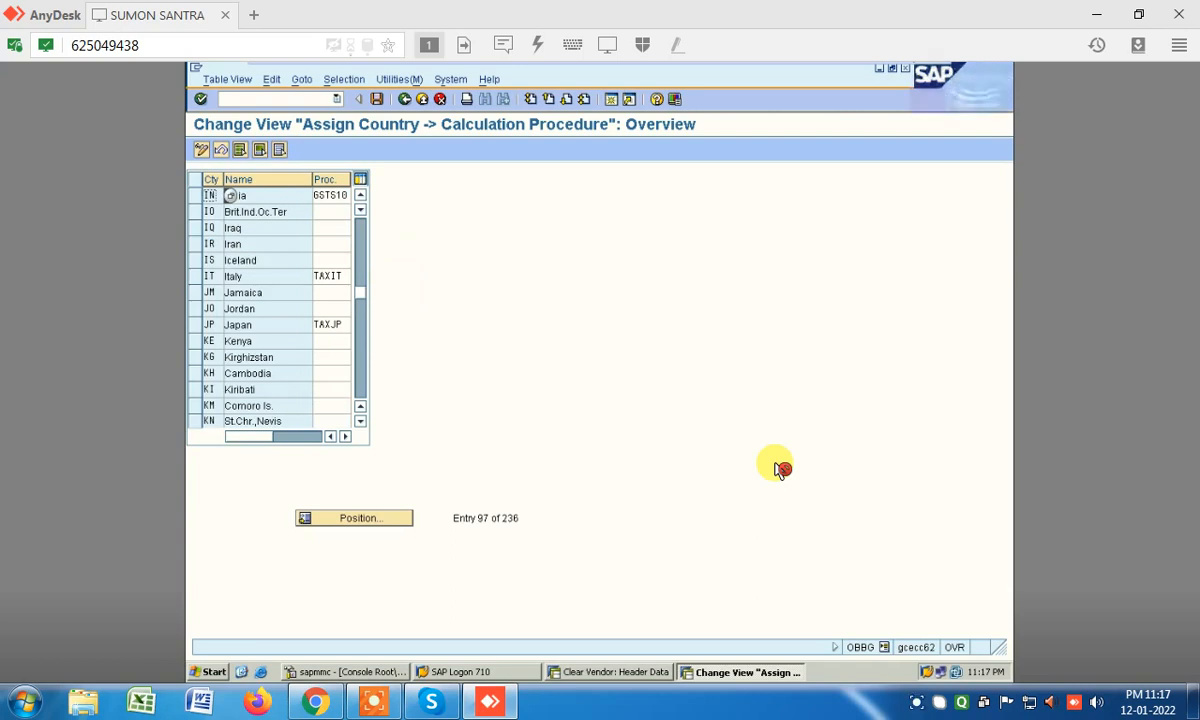
# - Clear India's assigned calculation procedure, enter C in its place, and open the list of available procedures
pyautogui.press('Tab')
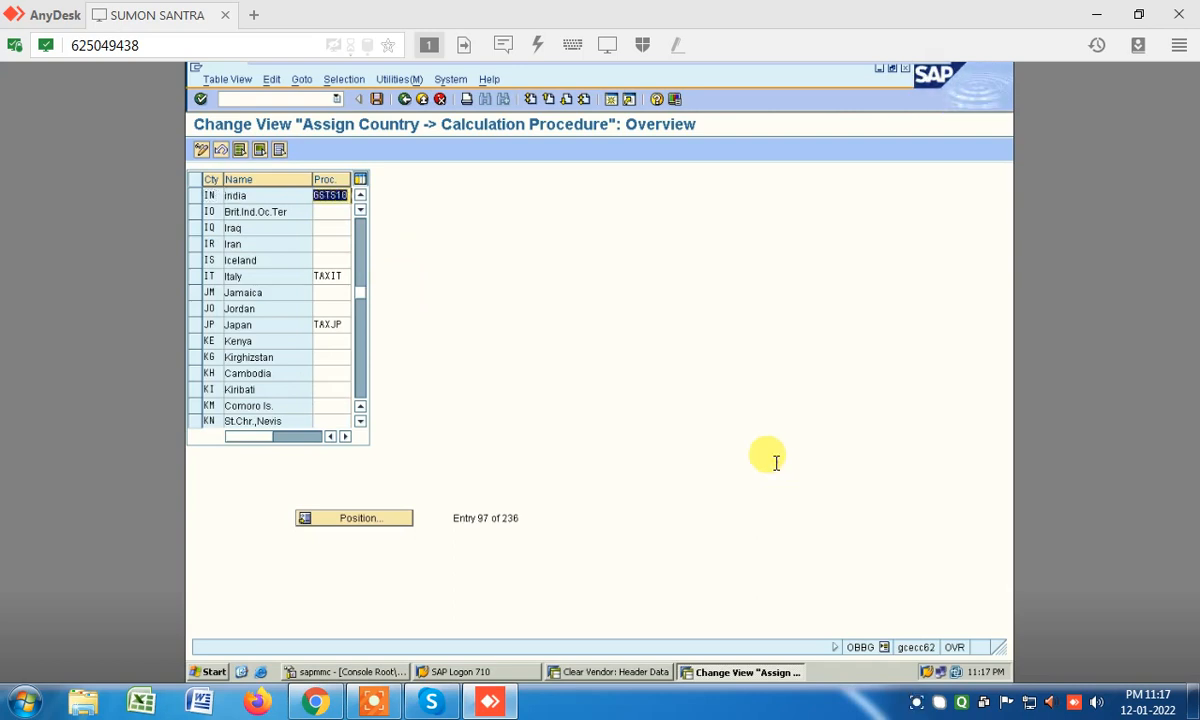
pyautogui.press('BackSpace')
pyautogui.press('BackSpace')
pyautogui.press('BackSpace')
pyautogui.press('BackSpace')
pyautogui.press('BackSpace')
pyautogui.press('BackSpace')
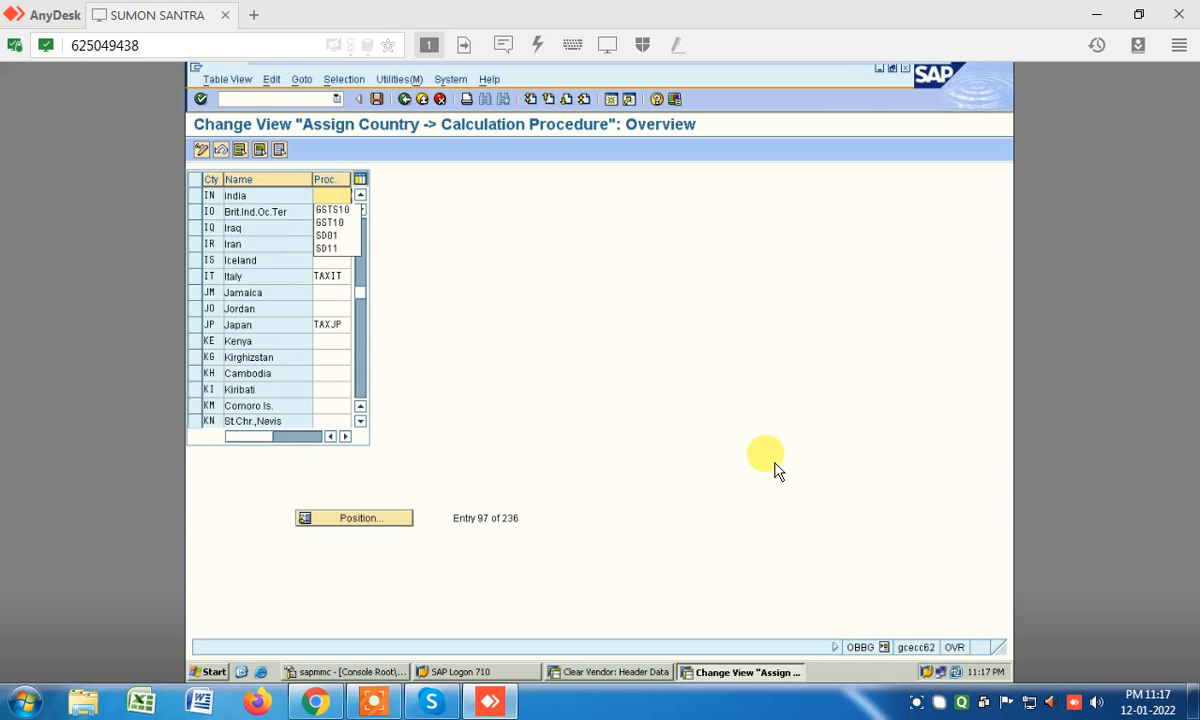
pyautogui.write('C')
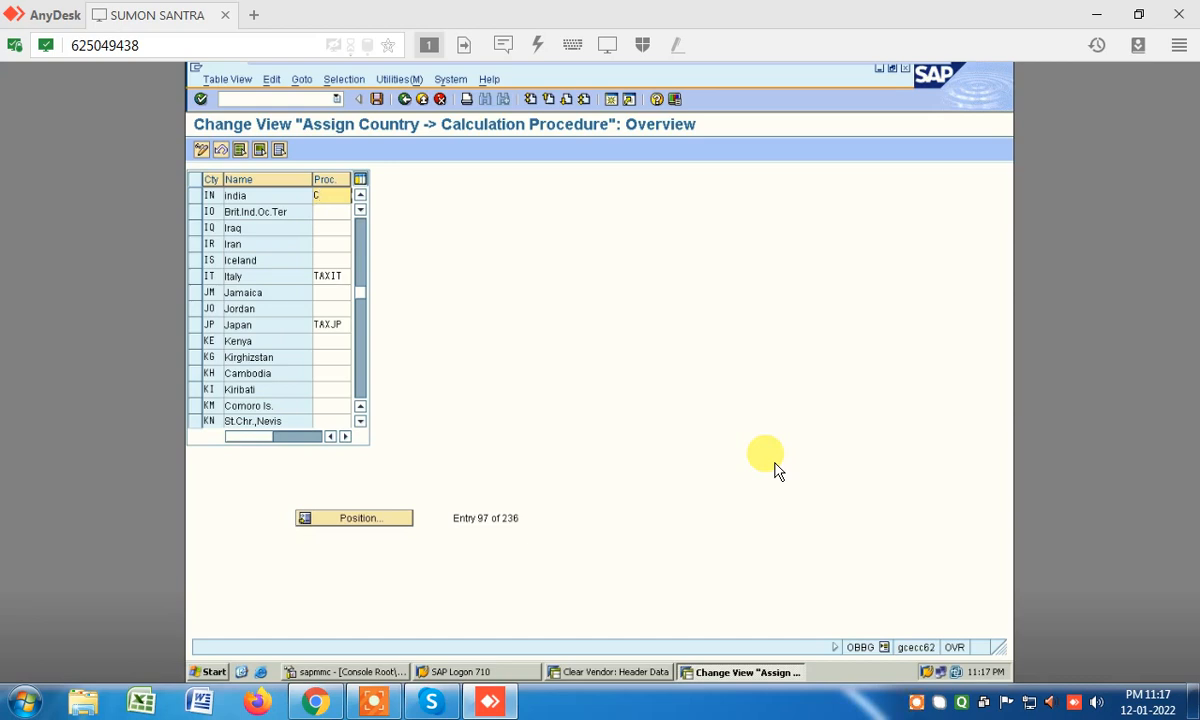
pyautogui.click(346, 438)
pyautogui.click(346, 438)
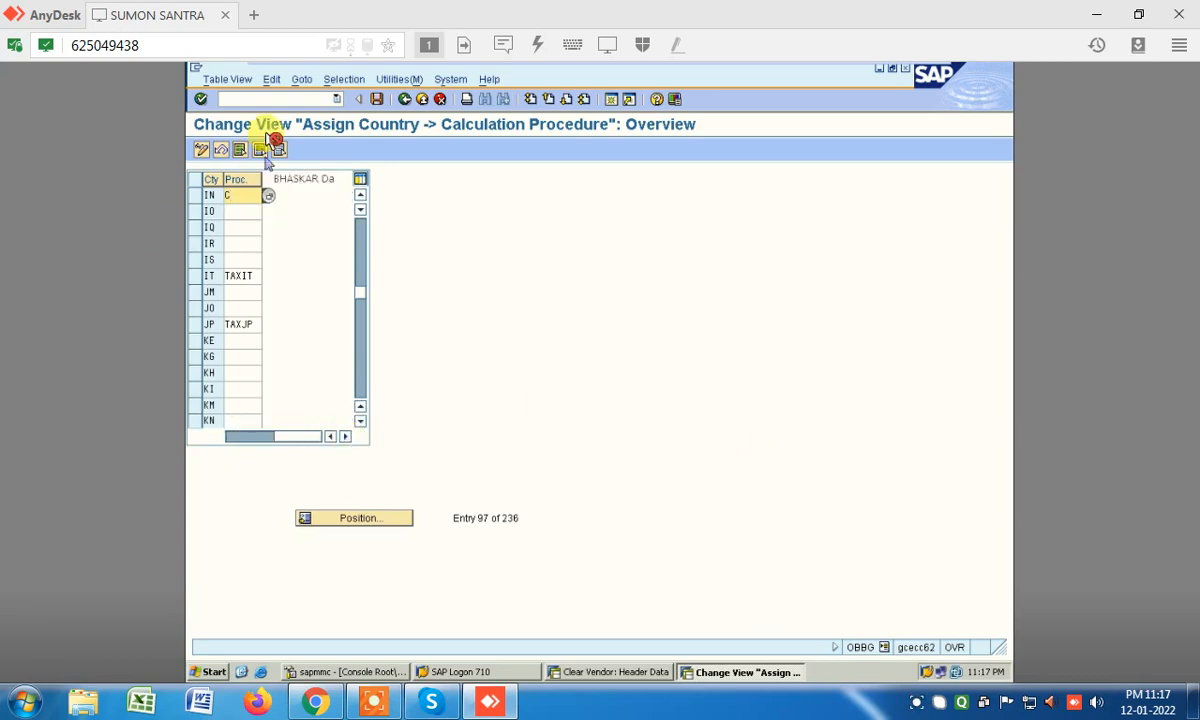
pyautogui.click(265, 195)
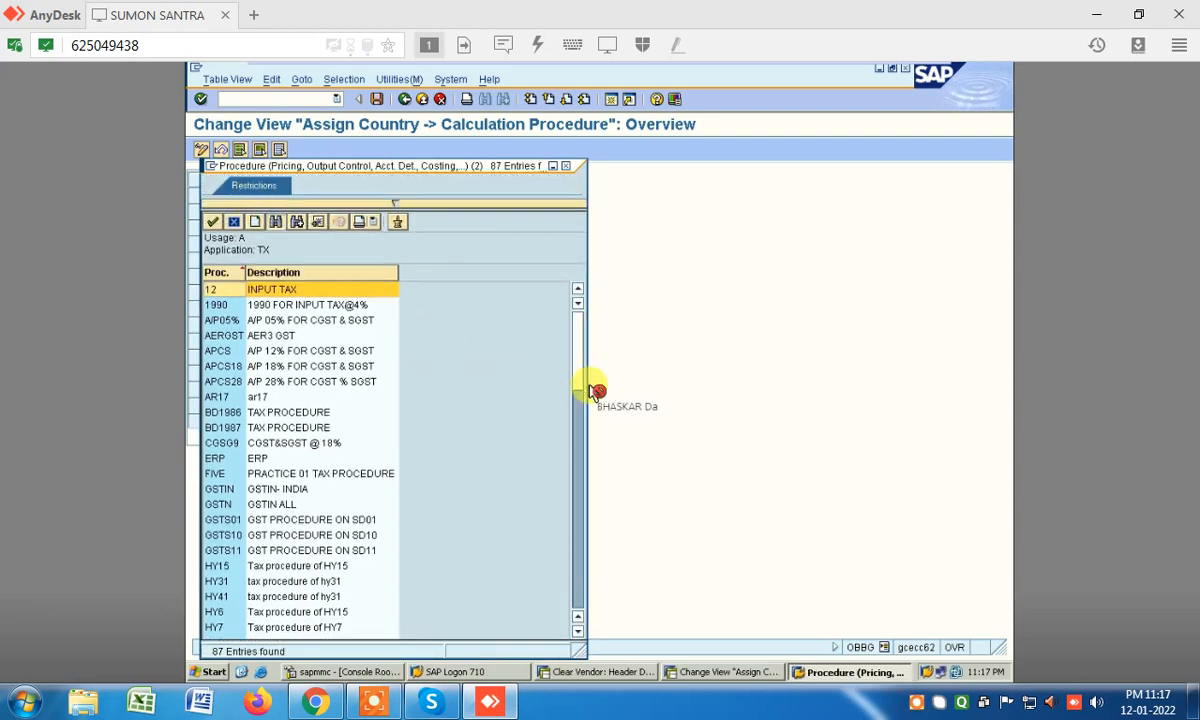
# - Find CGSG in the procedure list, assign CGSG9 to India, and save under the proposed customizing request
pyautogui.write('CGSG')
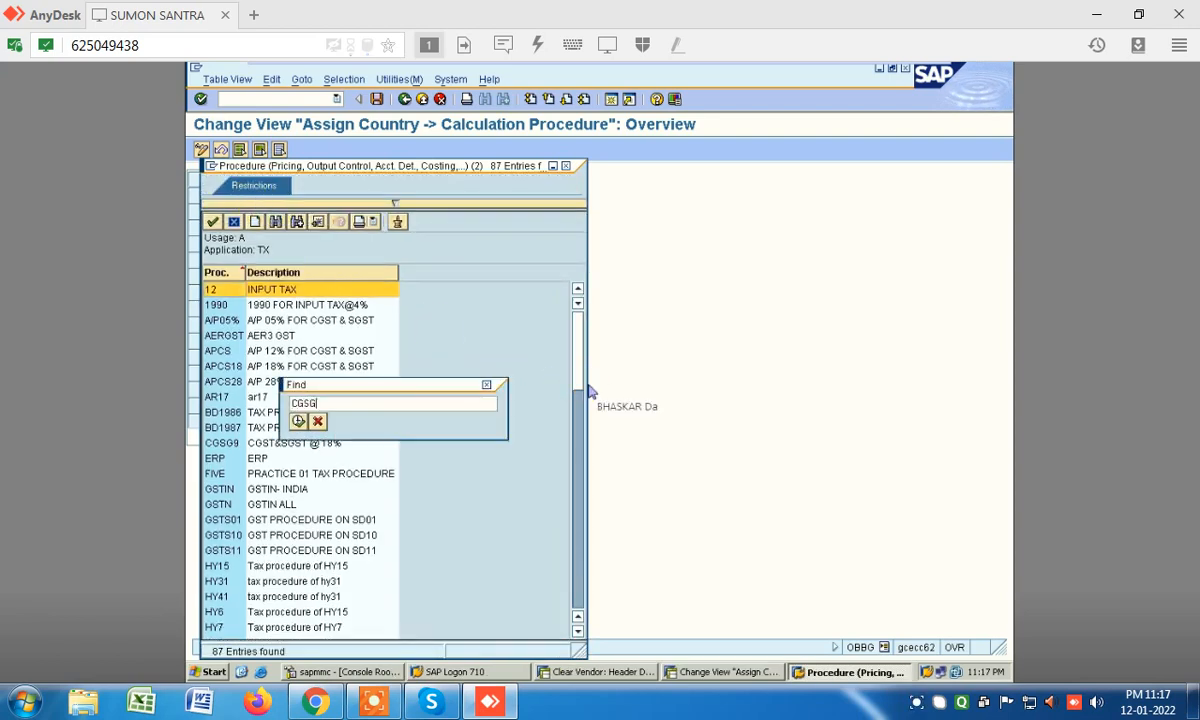
pyautogui.click(592, 390)
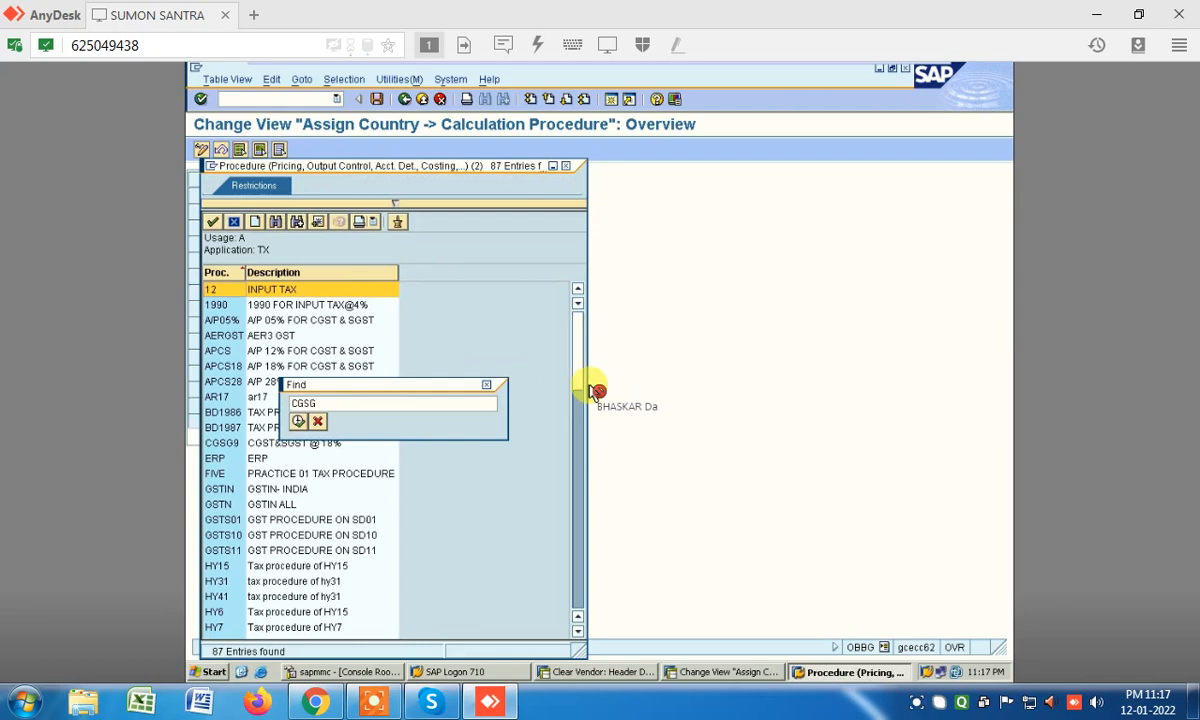
pyautogui.press('Return')
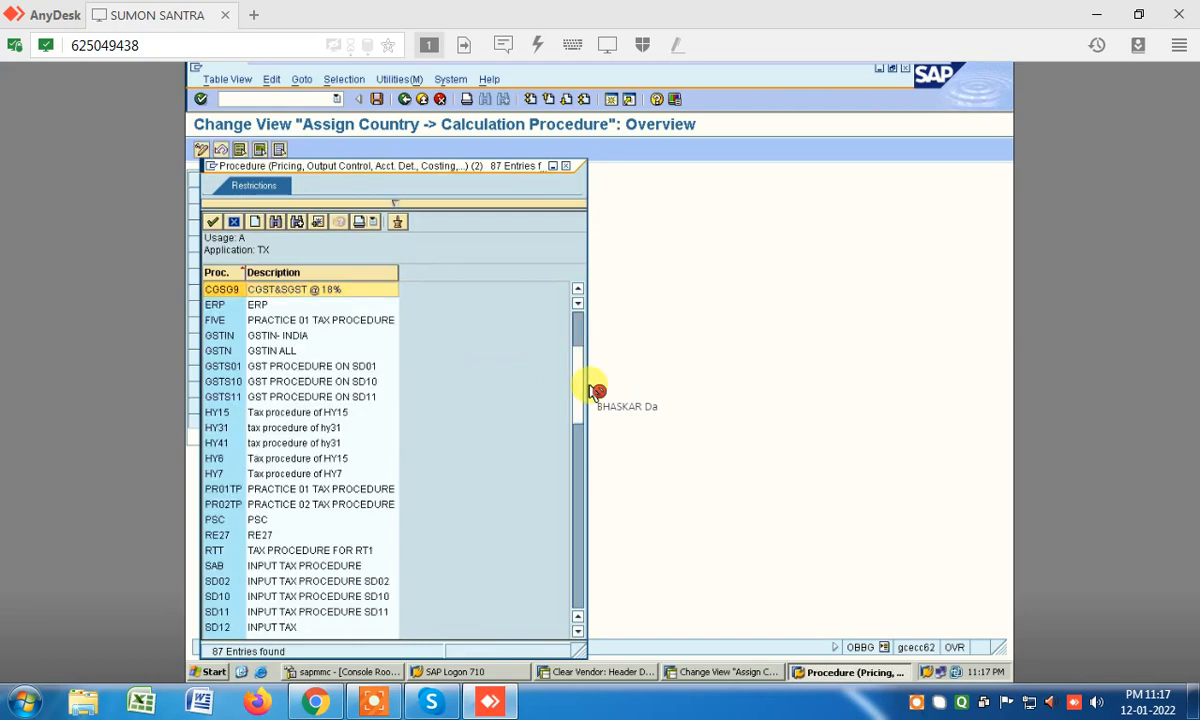
pyautogui.press('Return')
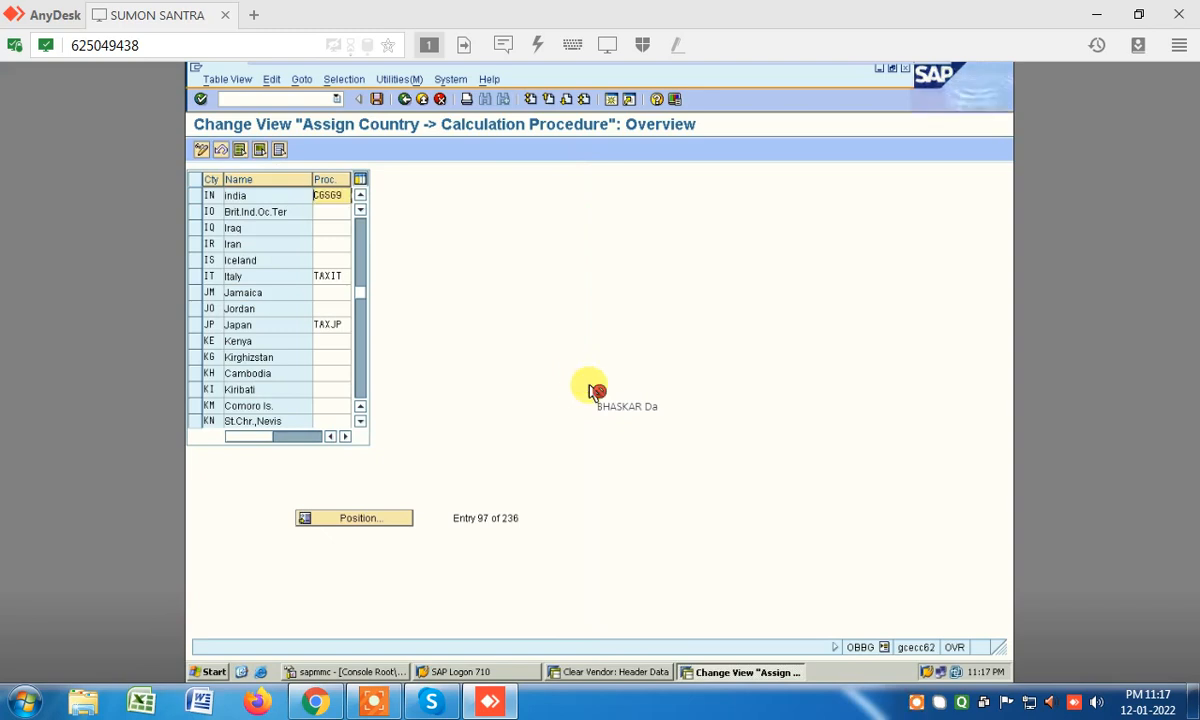
pyautogui.hotkey('ctrl', 's')
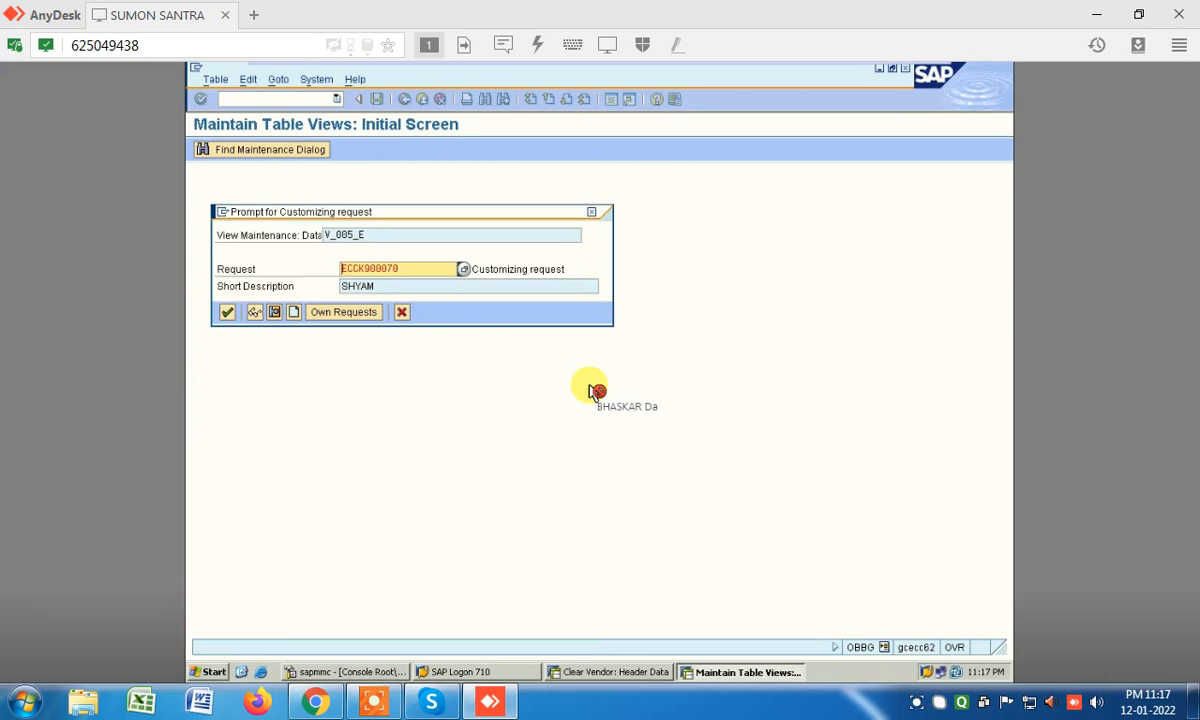
pyautogui.press('Return')
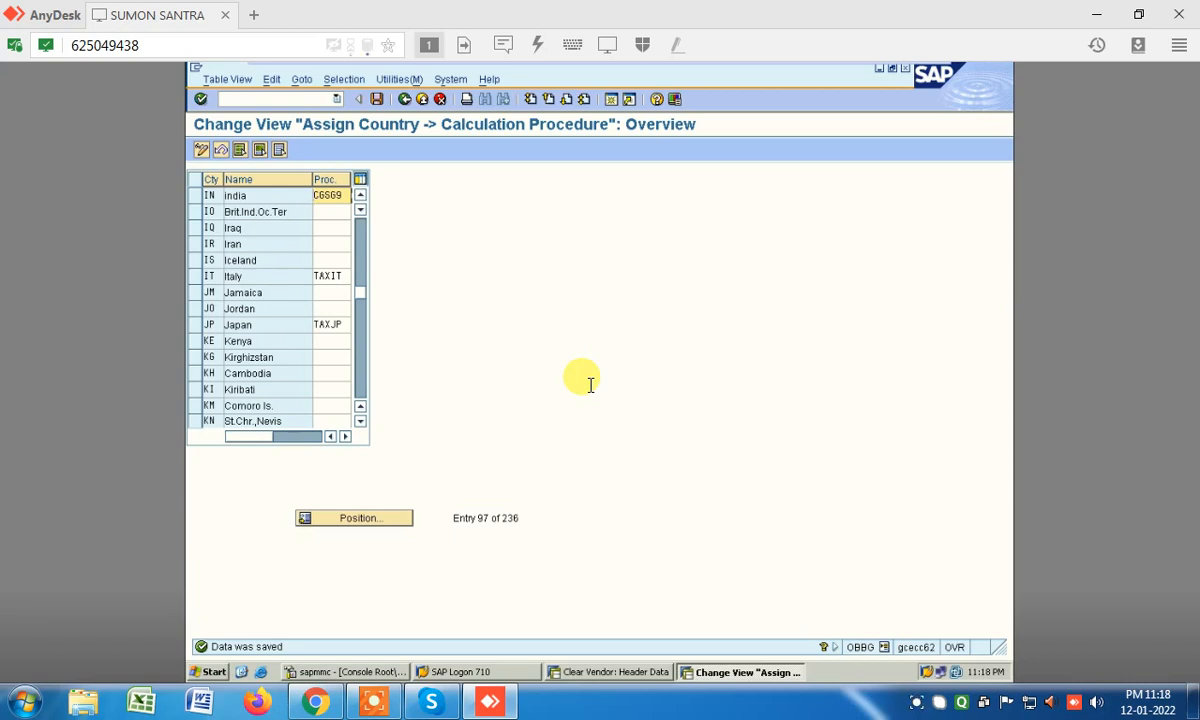
# - Open transaction FTXP for tax code maintenance and choose country IN
pyautogui.hotkey('ctrl', '/')
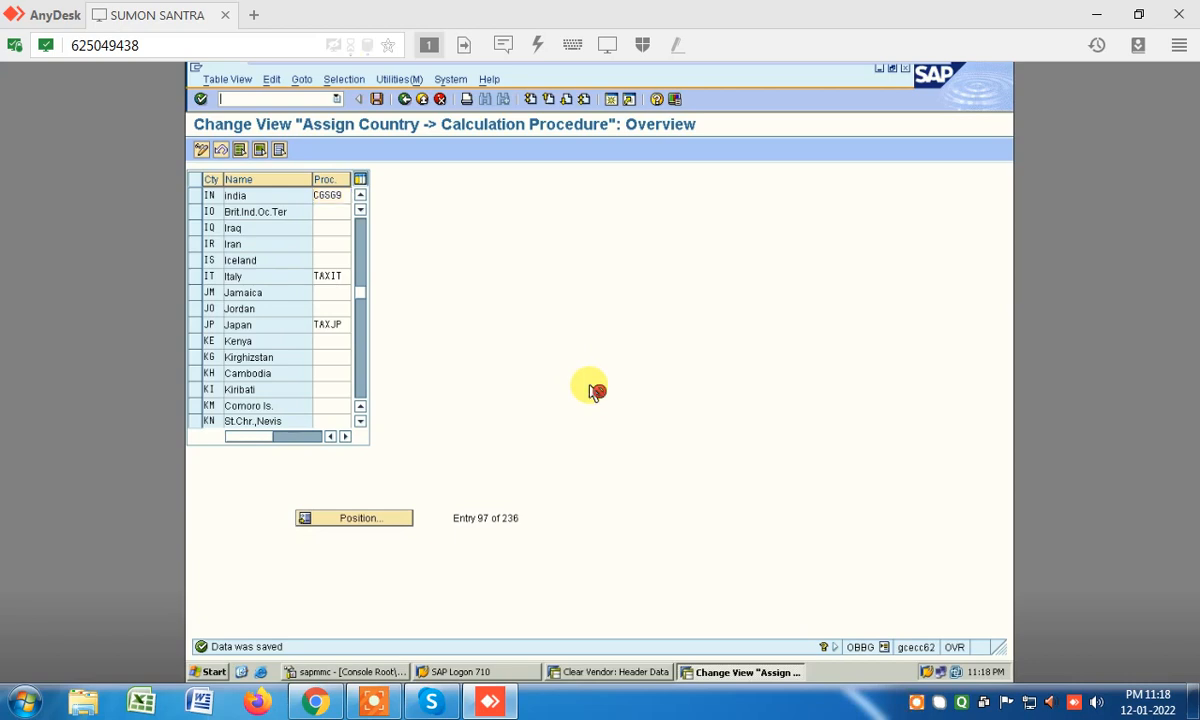
pyautogui.write('/N')
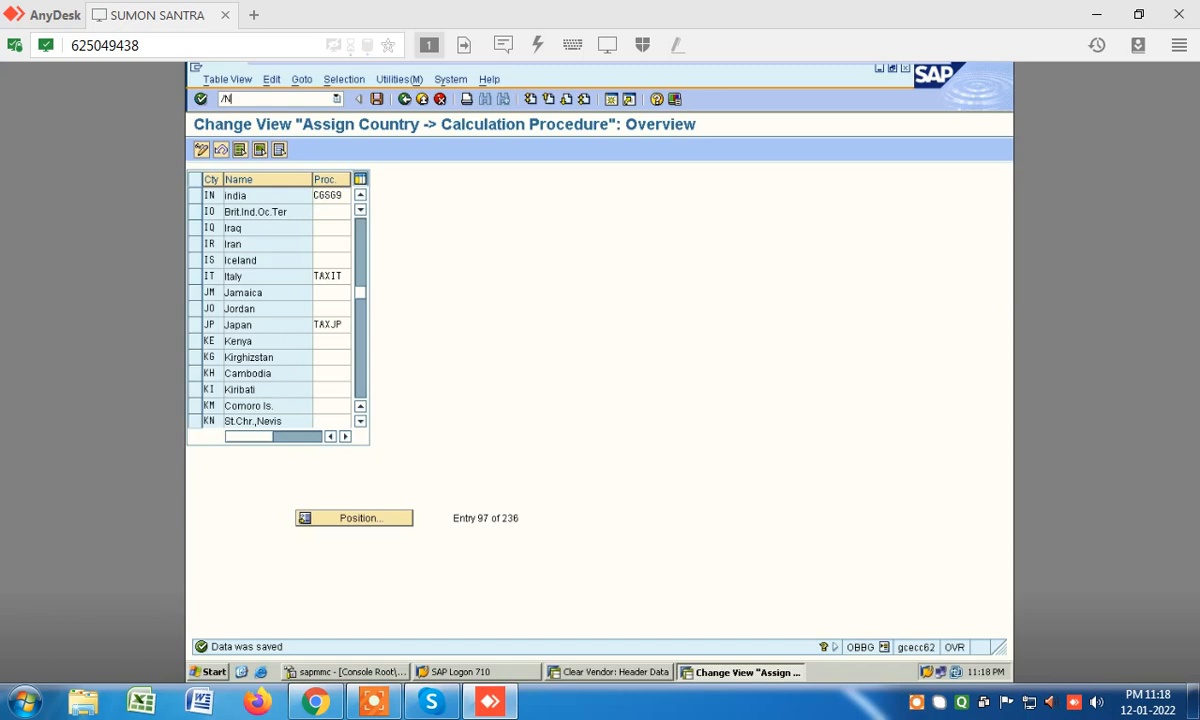
pyautogui.write('FTXP')
pyautogui.press('Return')
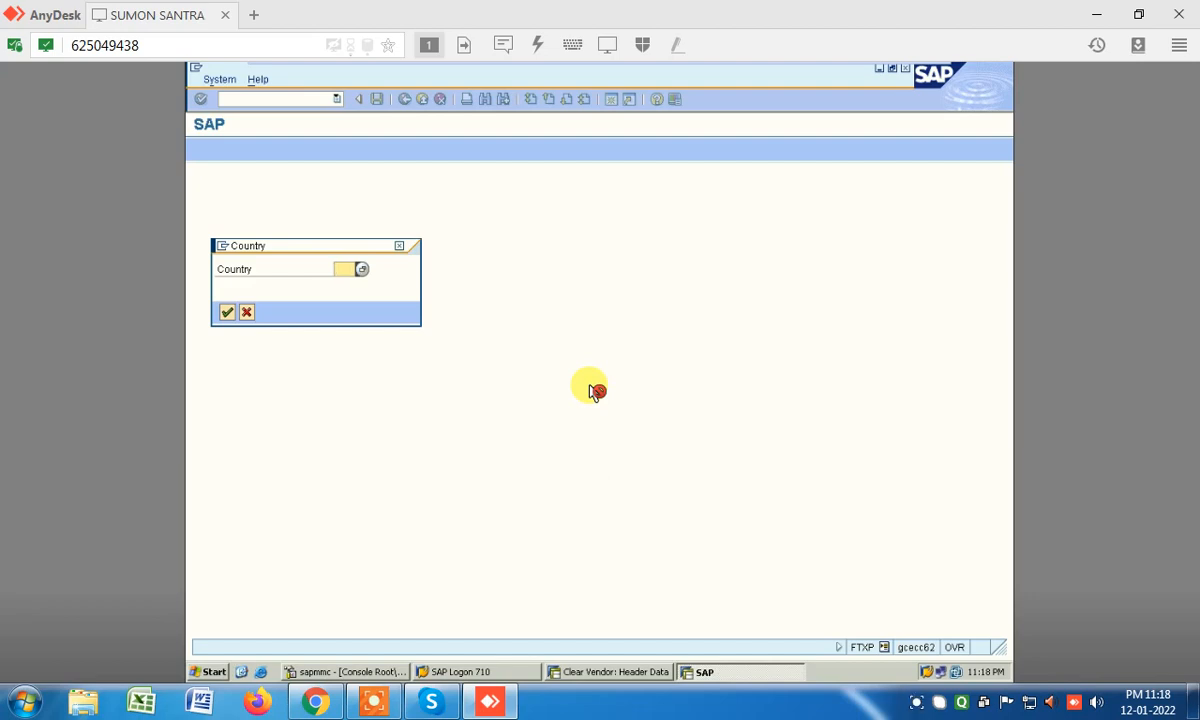
pyautogui.write('IN')
pyautogui.press('Return')
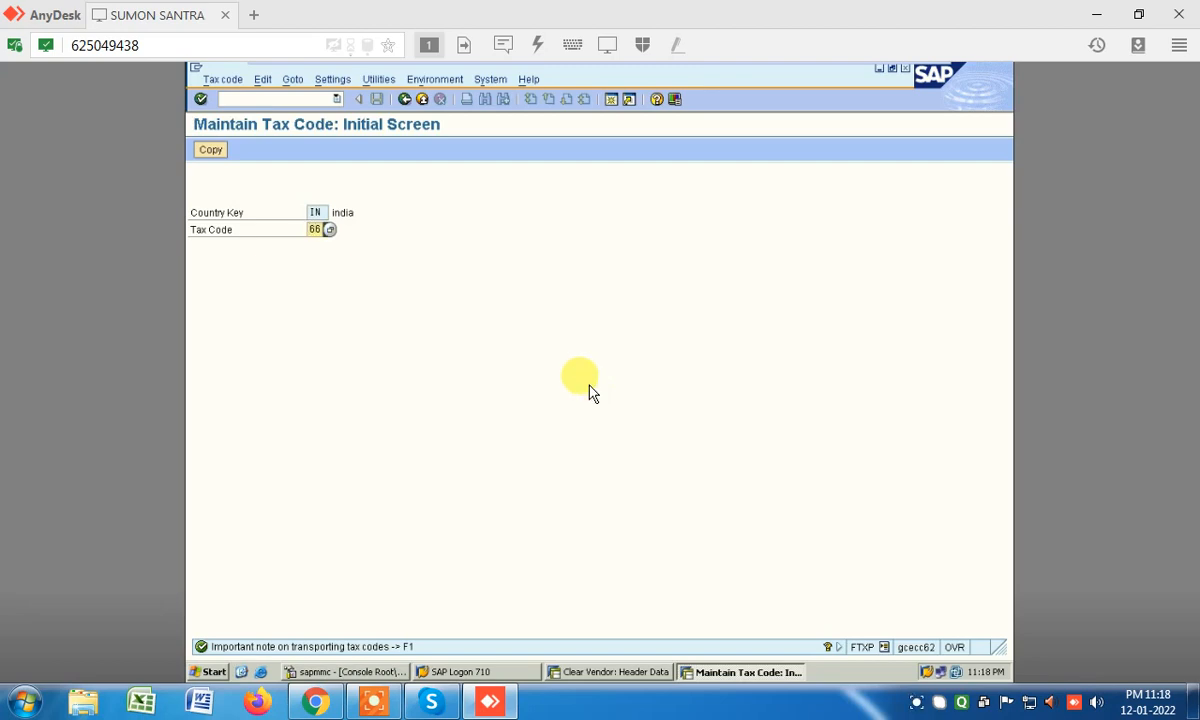
# - Begin a new tax code CG for India with the description CGST@9%
pyautogui.press('BackSpace')
pyautogui.press('BackSpace')
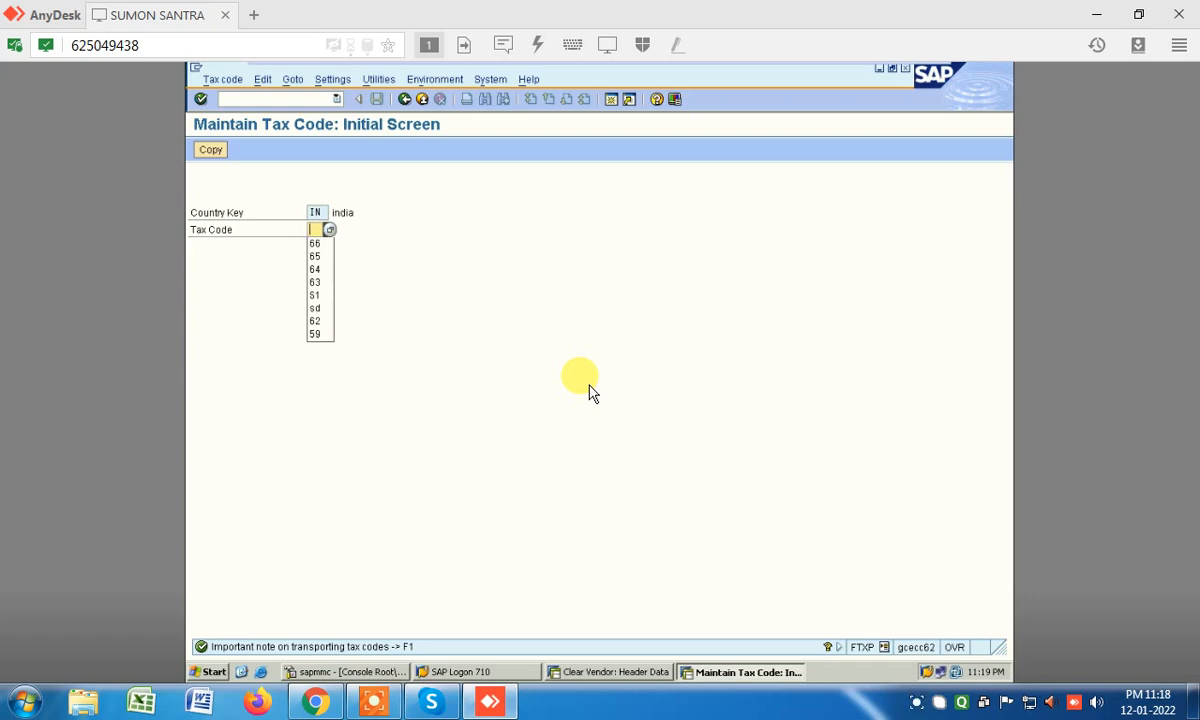
pyautogui.write('C6')
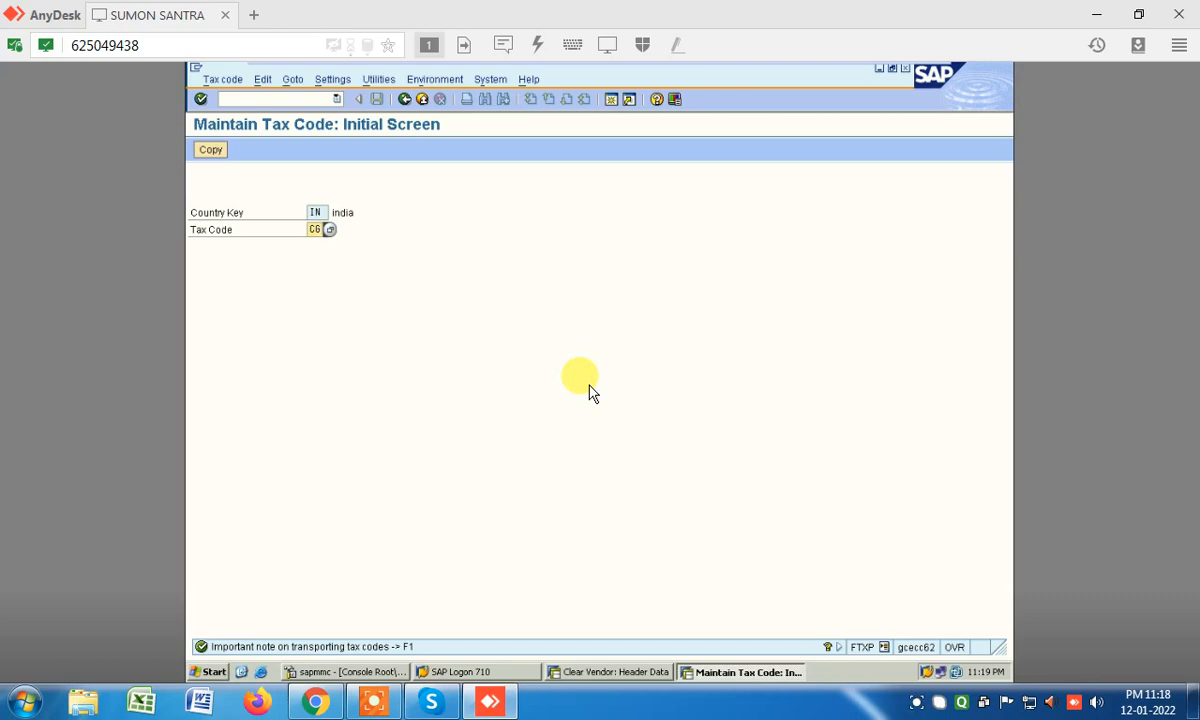
pyautogui.press('Return')
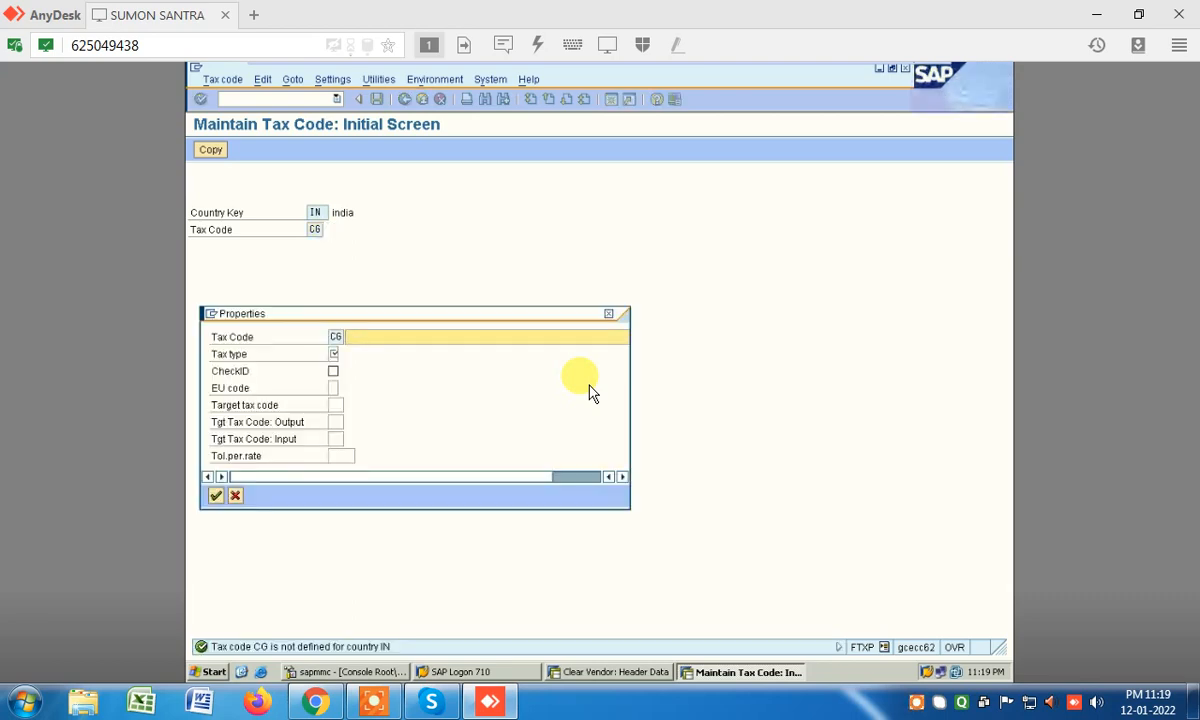
pyautogui.click(594, 390)
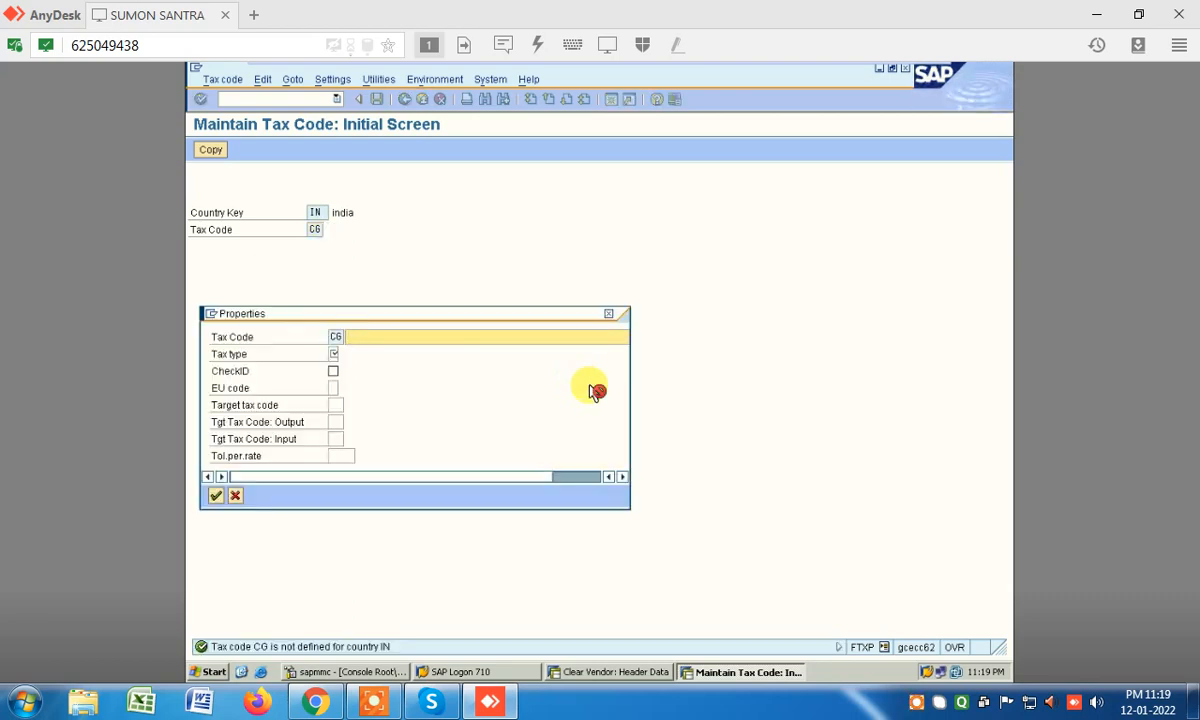
pyautogui.write('CGST@9%')
pyautogui.click(593, 391)
pyautogui.press('Tab')
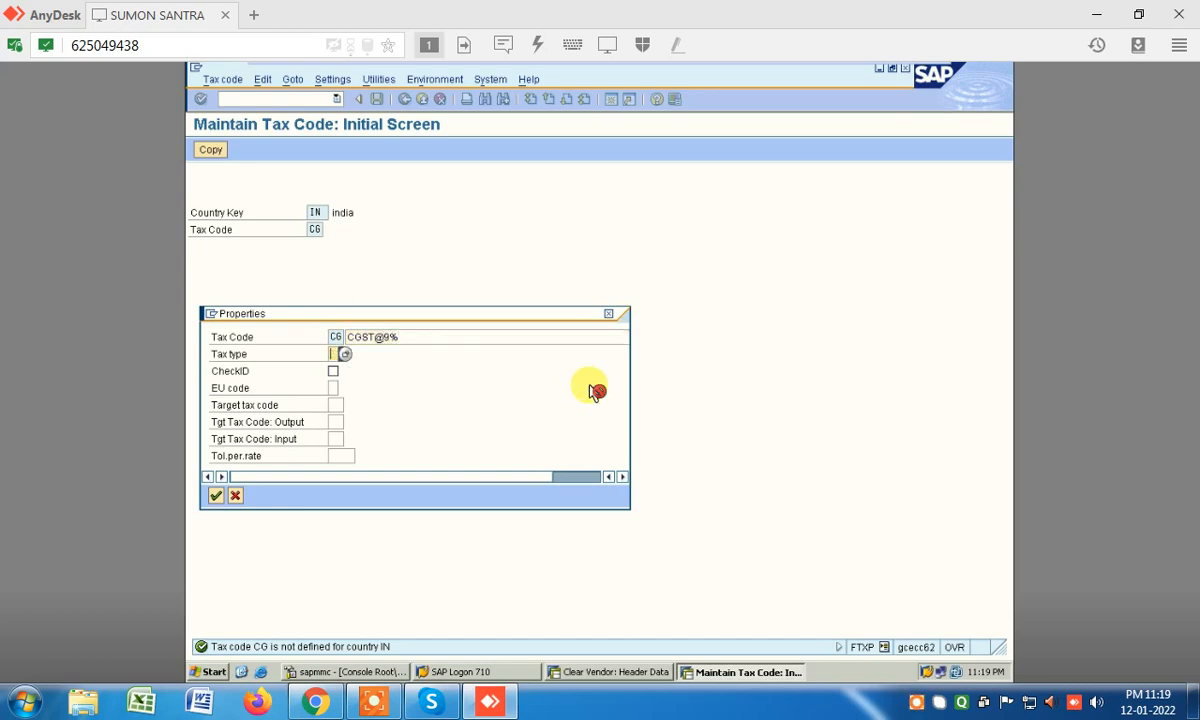
# - Set the tax type of code CG to V (input tax), enable CheckID, and confirm the properties
pyautogui.press('F4')
pyautogui.press('Down')
pyautogui.press('Return')
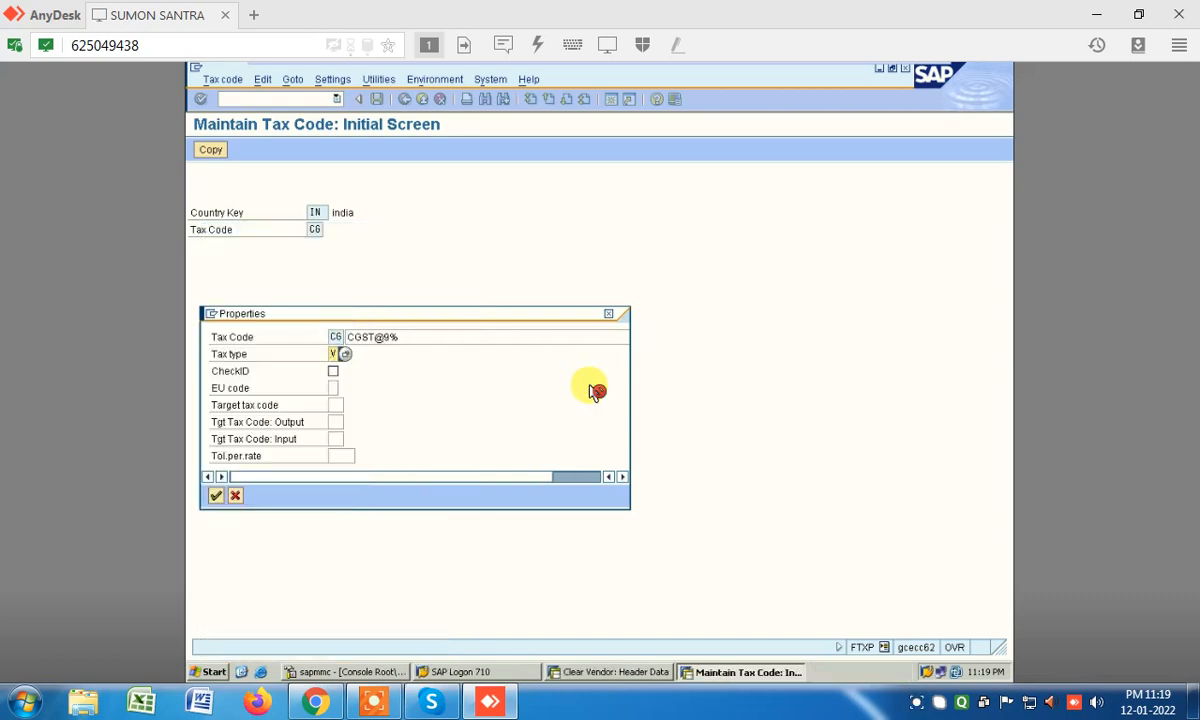
pyautogui.press('Tab')
pyautogui.press('space')
pyautogui.press('Return')
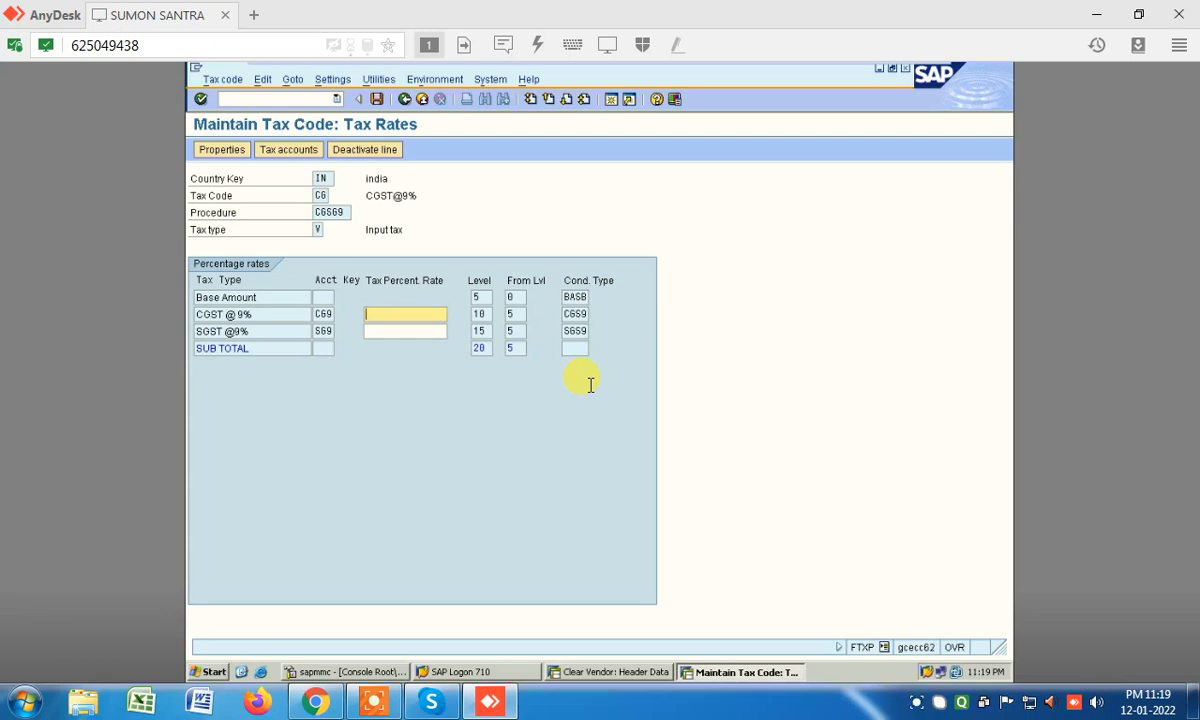
# - Enter a CGST rate of 9 for tax code CG, but leave the tax rate maintenance without saving
pyautogui.write('9')
pyautogui.click(403, 100)
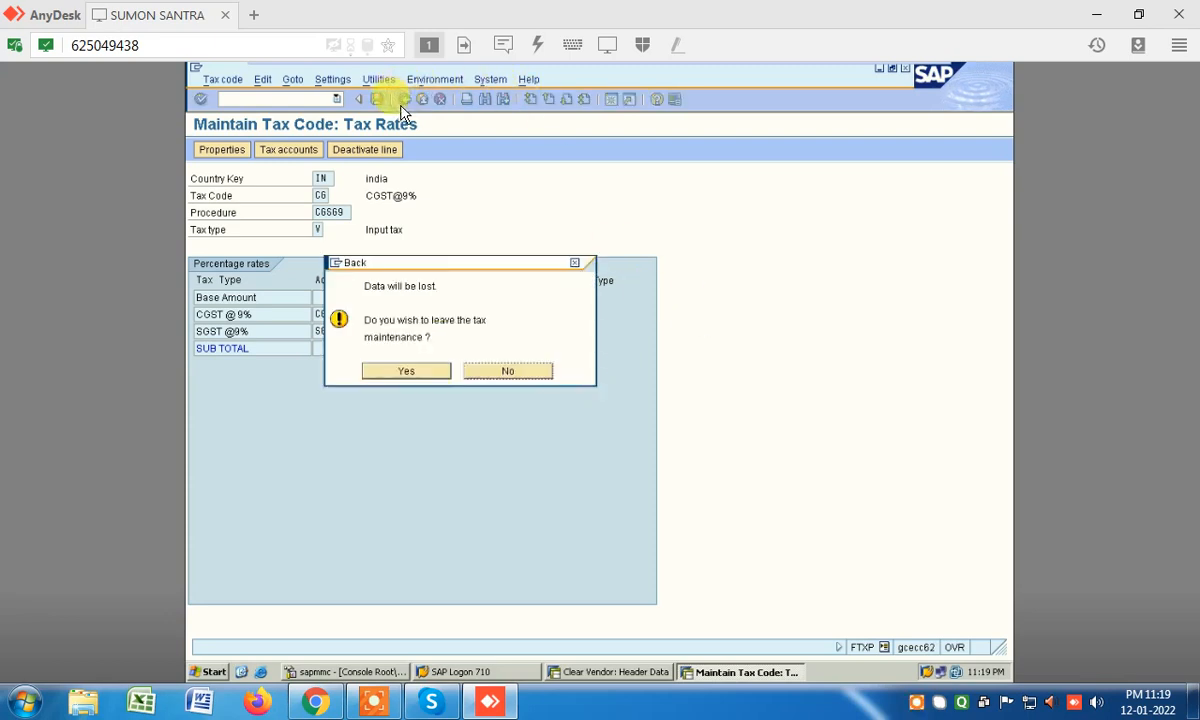
pyautogui.click(403, 370)
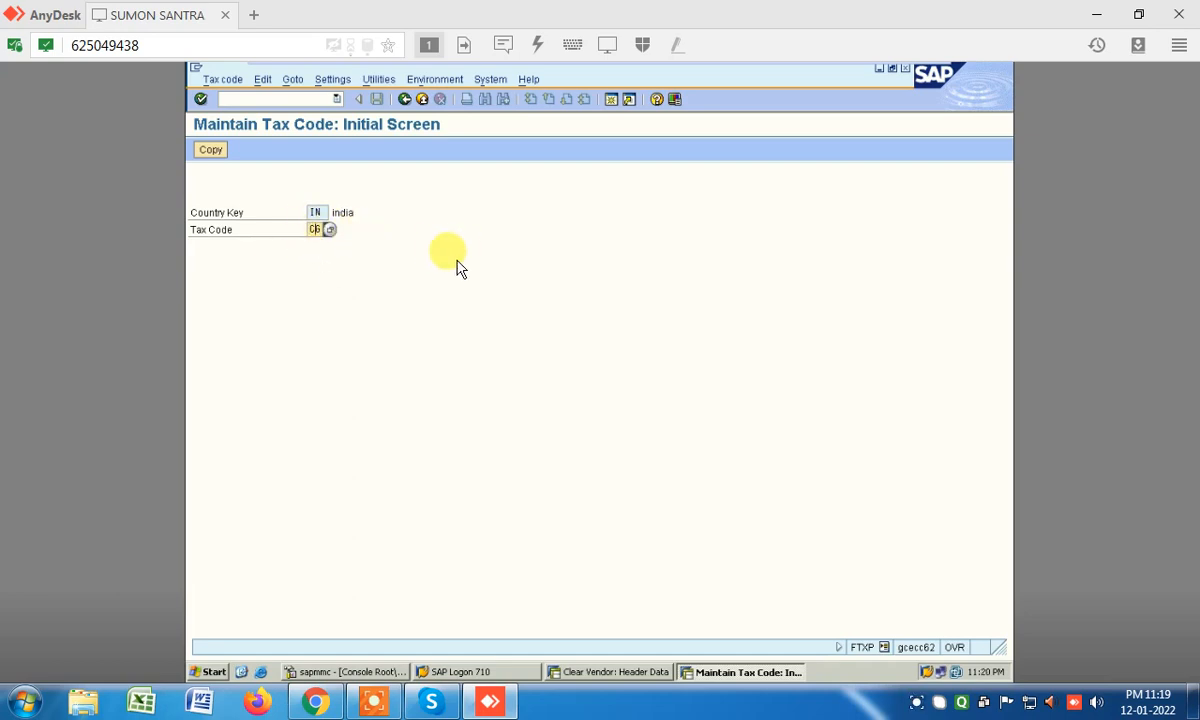
# - Begin a new tax code CS for India with the description CGST@9%
pyautogui.press('BackSpace')
pyautogui.write('R')
pyautogui.press('BackSpace')
pyautogui.press('BackSpace')
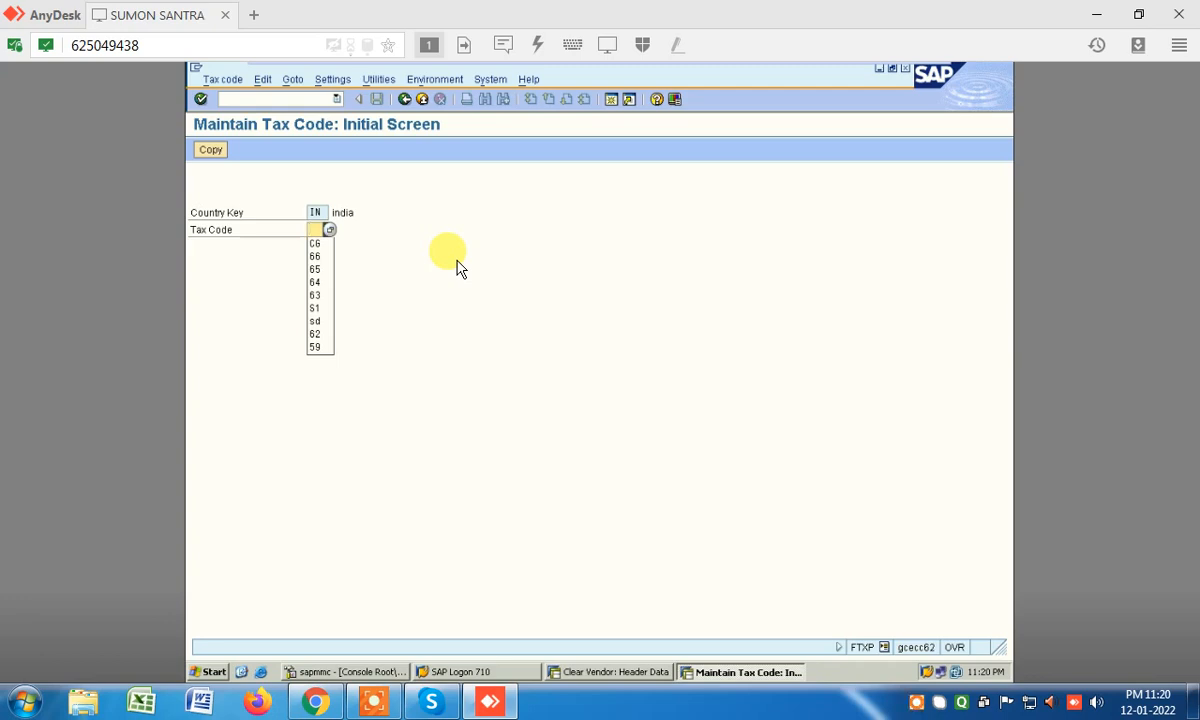
pyautogui.write('CS')
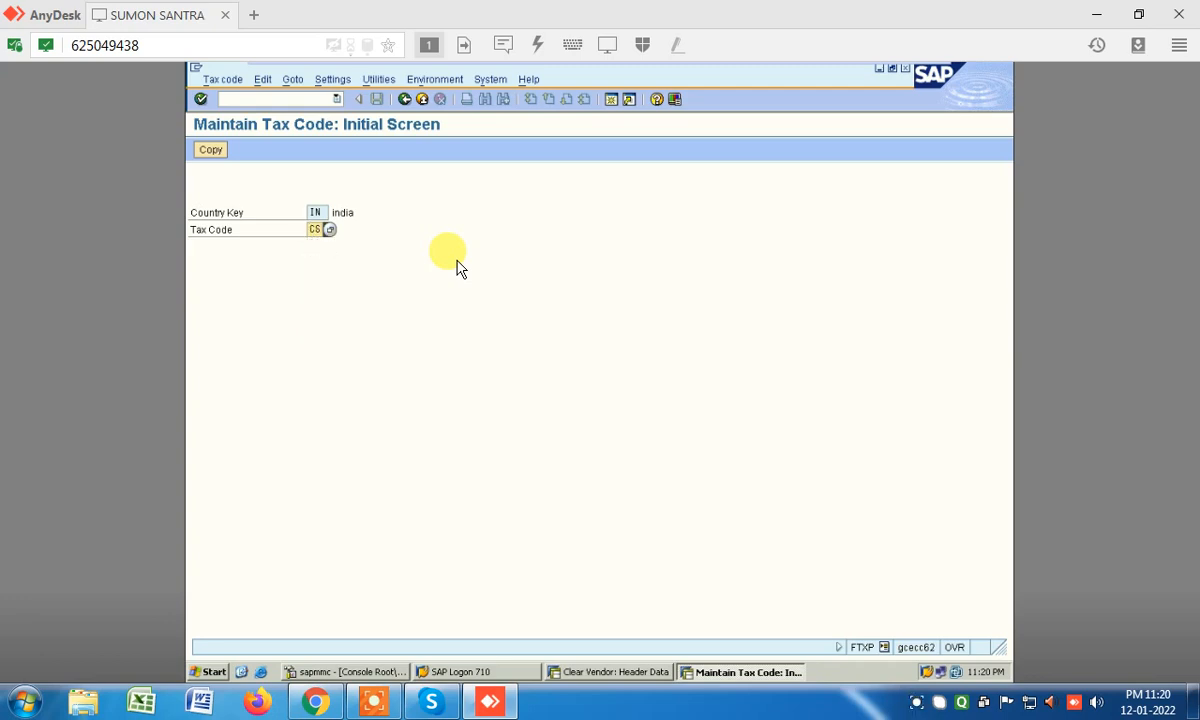
pyautogui.press('Return')
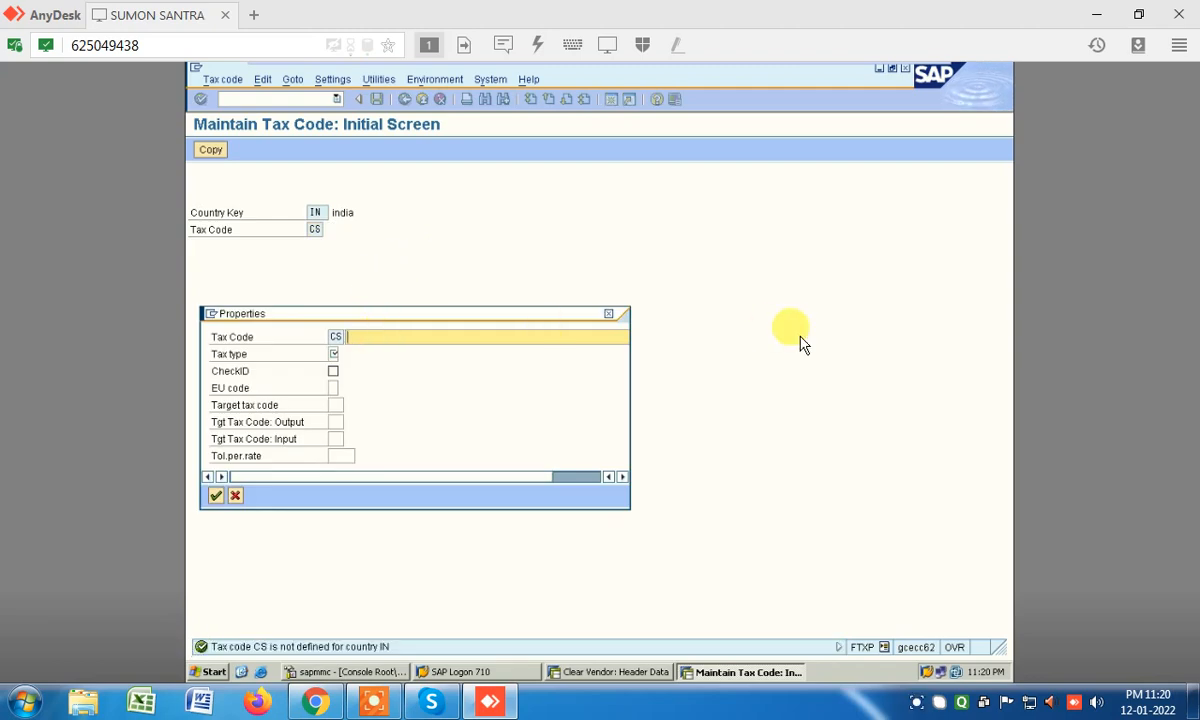
pyautogui.press('BackSpace')
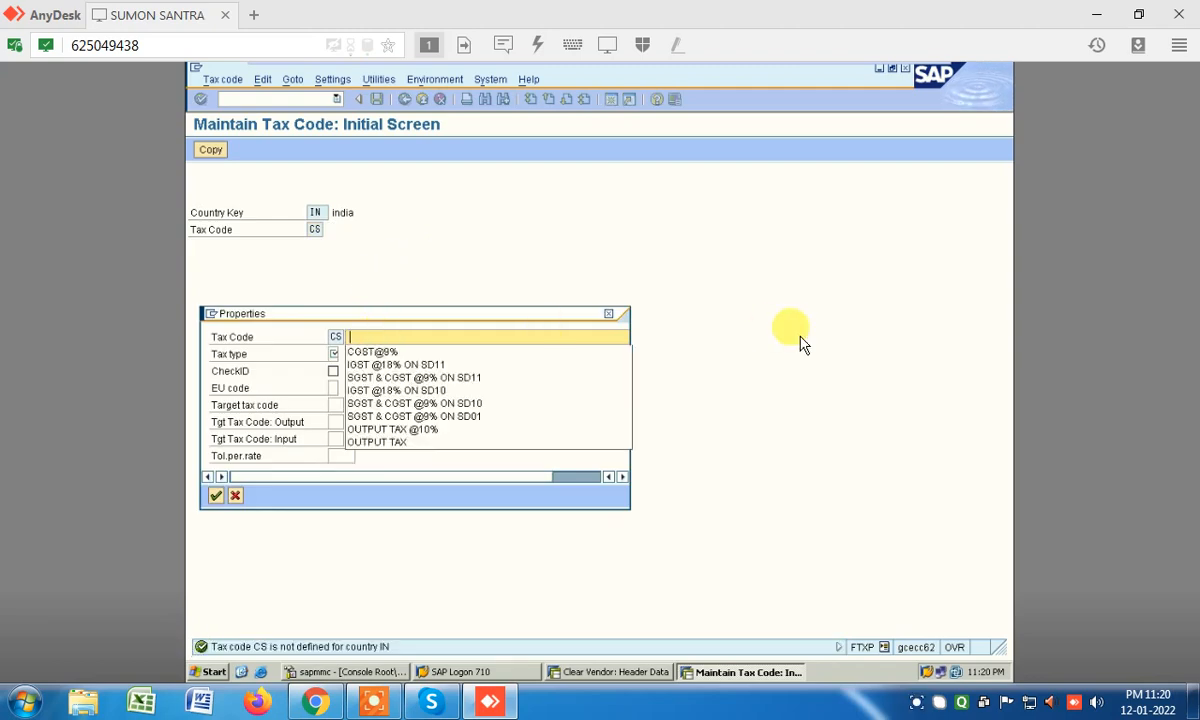
pyautogui.click(374, 354)
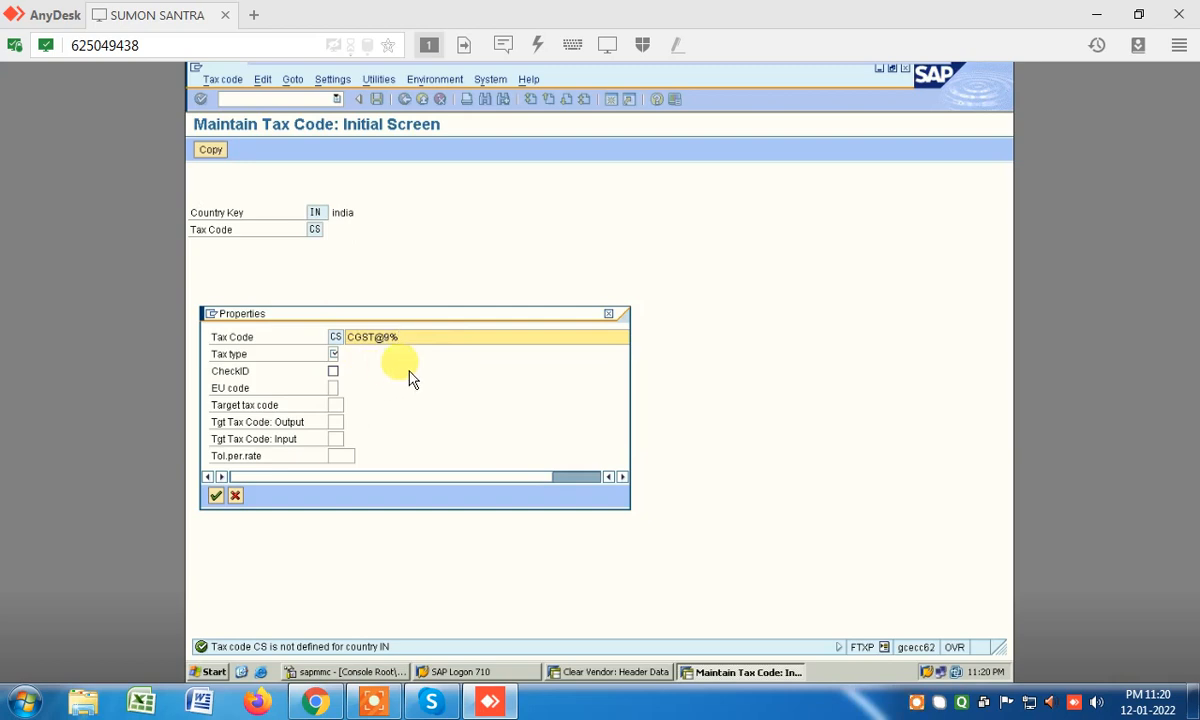
# - Set the tax type of code CS to V (input tax), enable CheckID, and confirm the properties
pyautogui.click(336, 356)
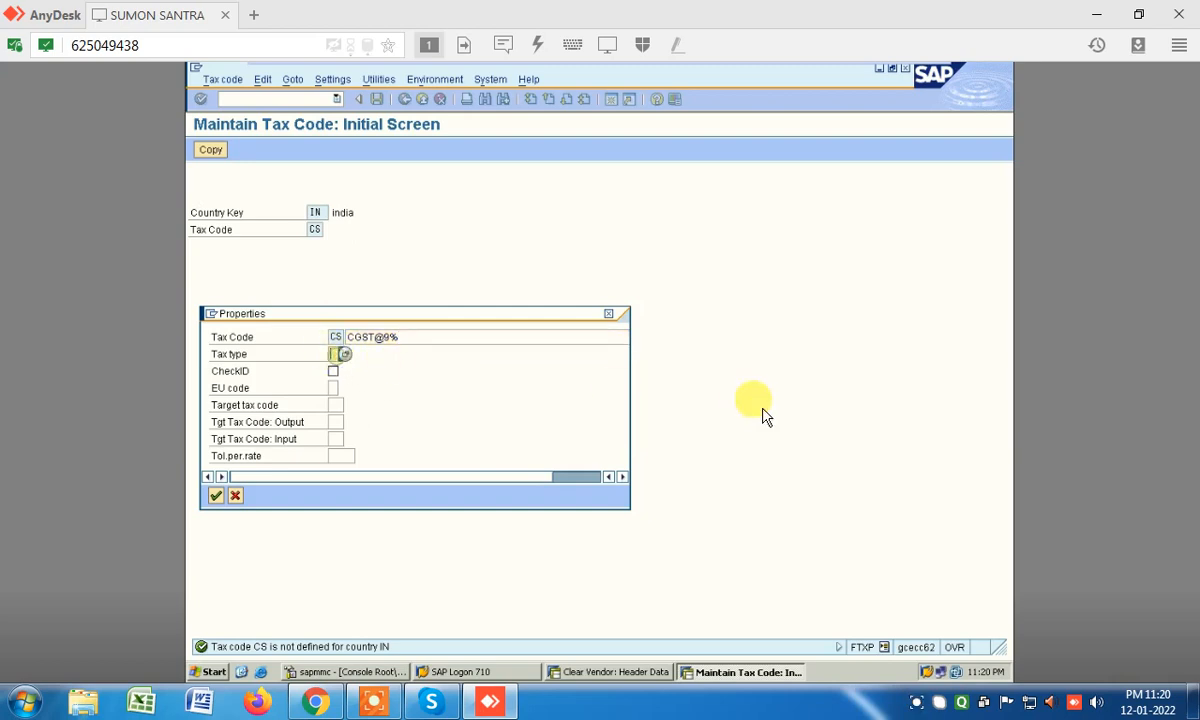
pyautogui.click(760, 412)
pyautogui.press('F4')
pyautogui.press('Down')
pyautogui.press('Return')
pyautogui.click(333, 371)
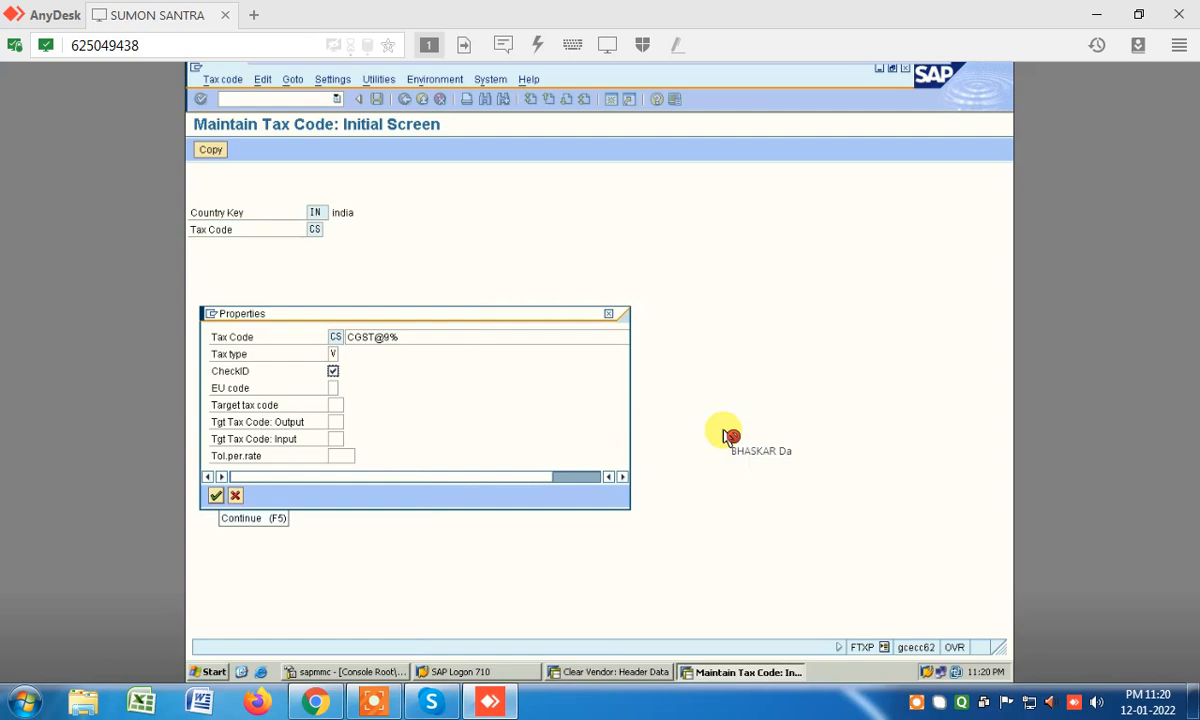
pyautogui.press('Return')
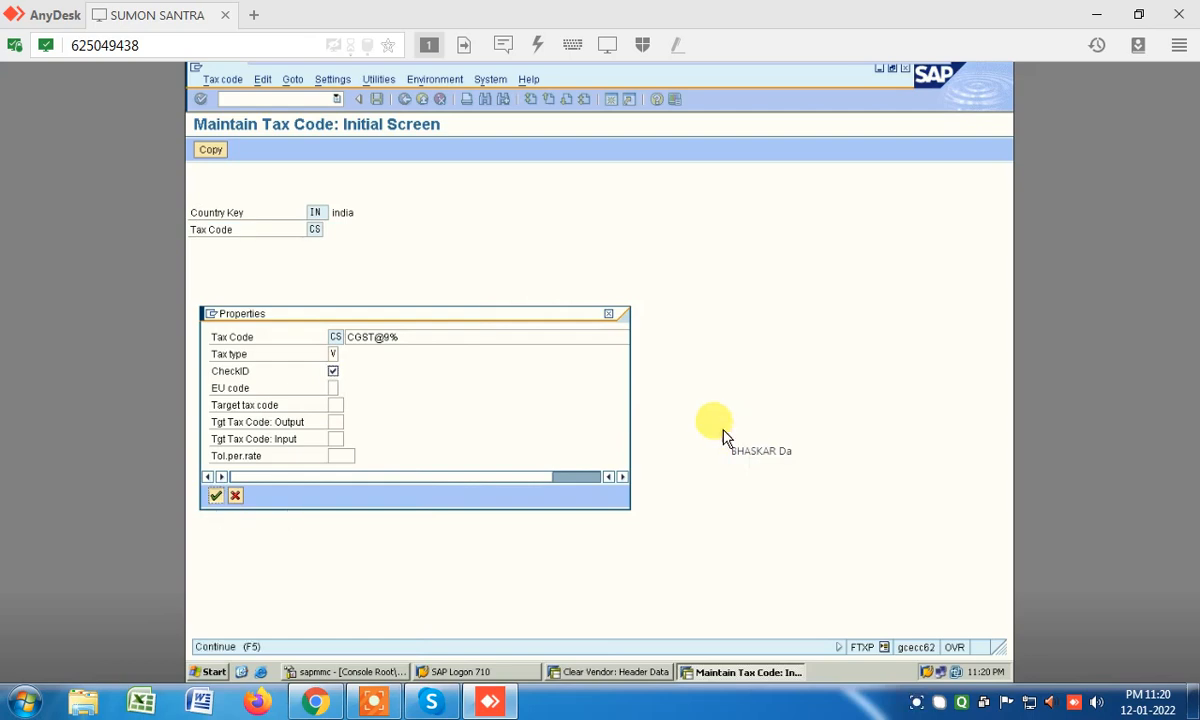
# - Enter a rate of 9 for both CGST and SGST in tax code CS and save it
pyautogui.click(403, 322)
pyautogui.write('9')
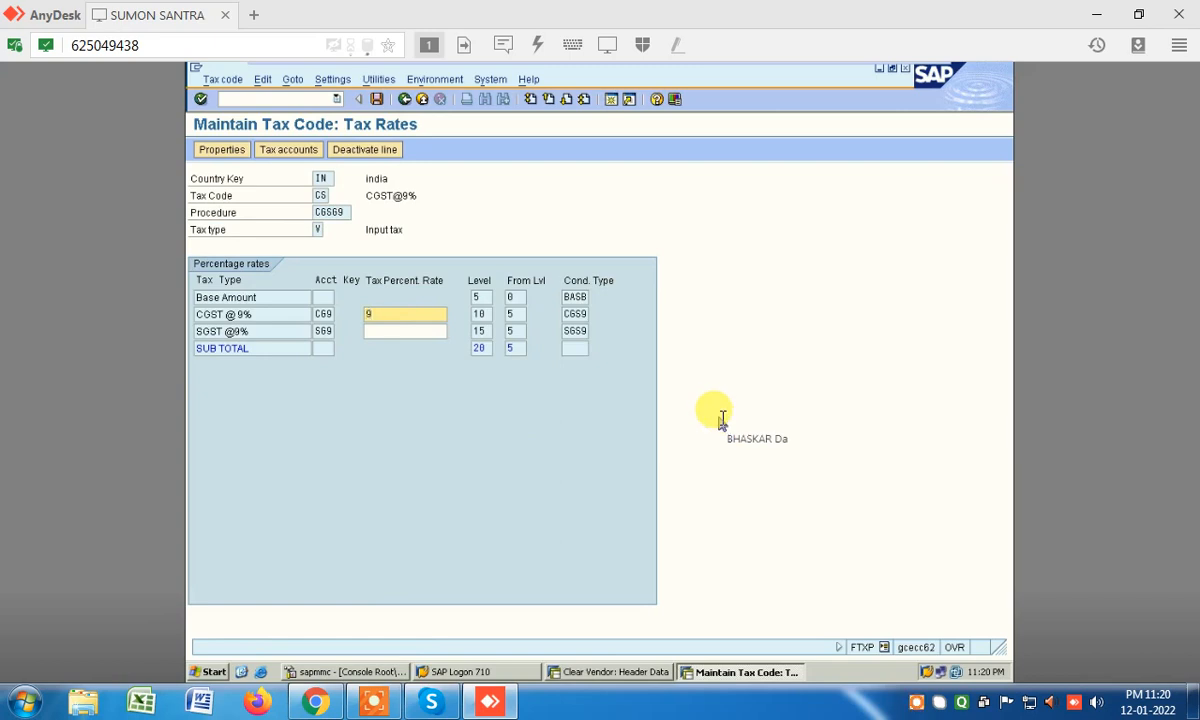
pyautogui.press('Down')
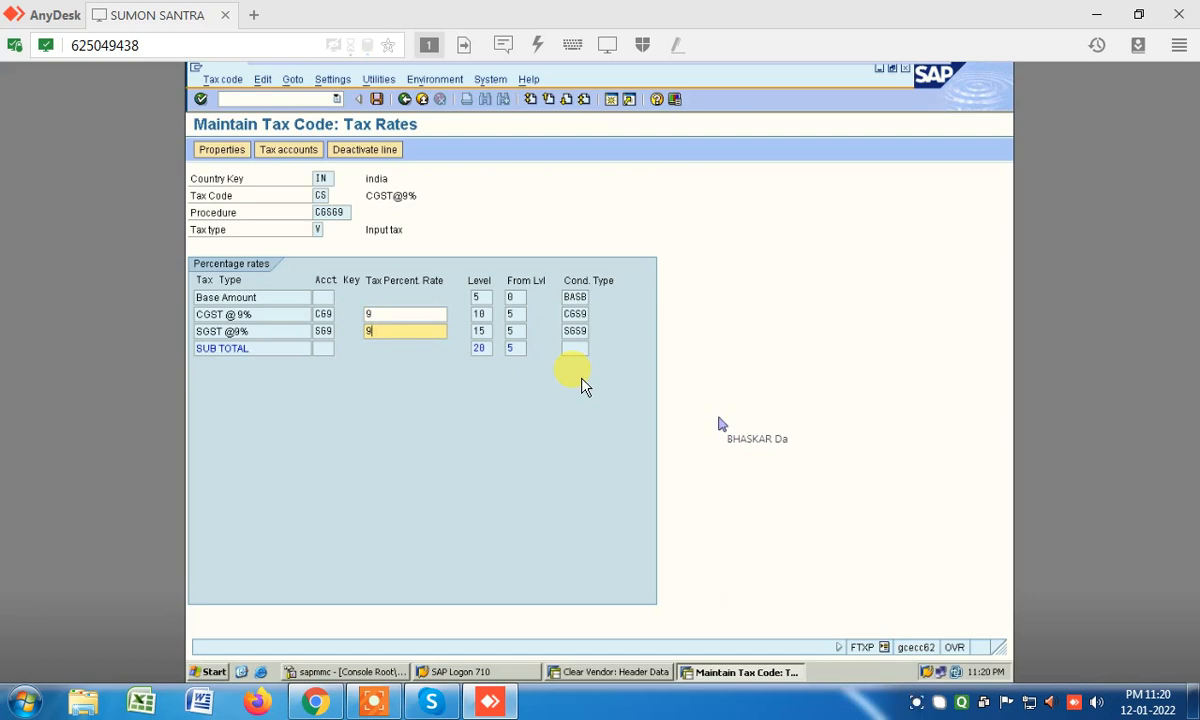
pyautogui.click(586, 386)
pyautogui.hotkey('ctrl', 's')
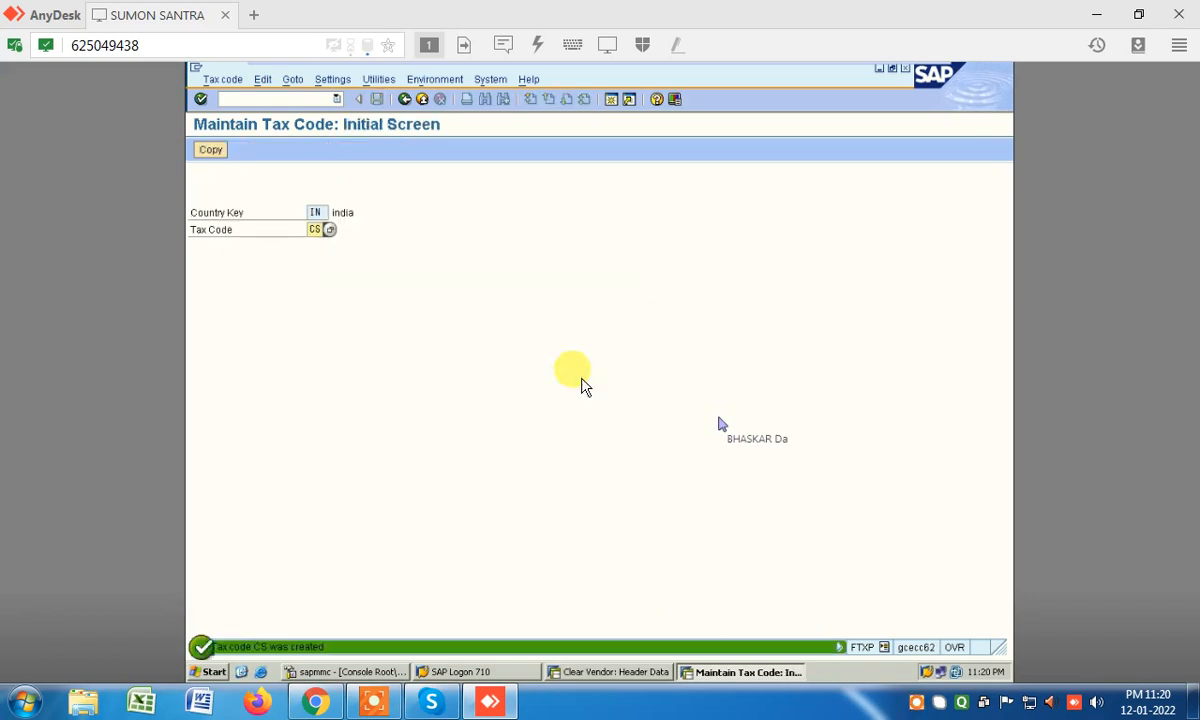
# - Reopen tax code CS, change its description to CGST & SGST @ 18%, and save
pyautogui.press('Return')
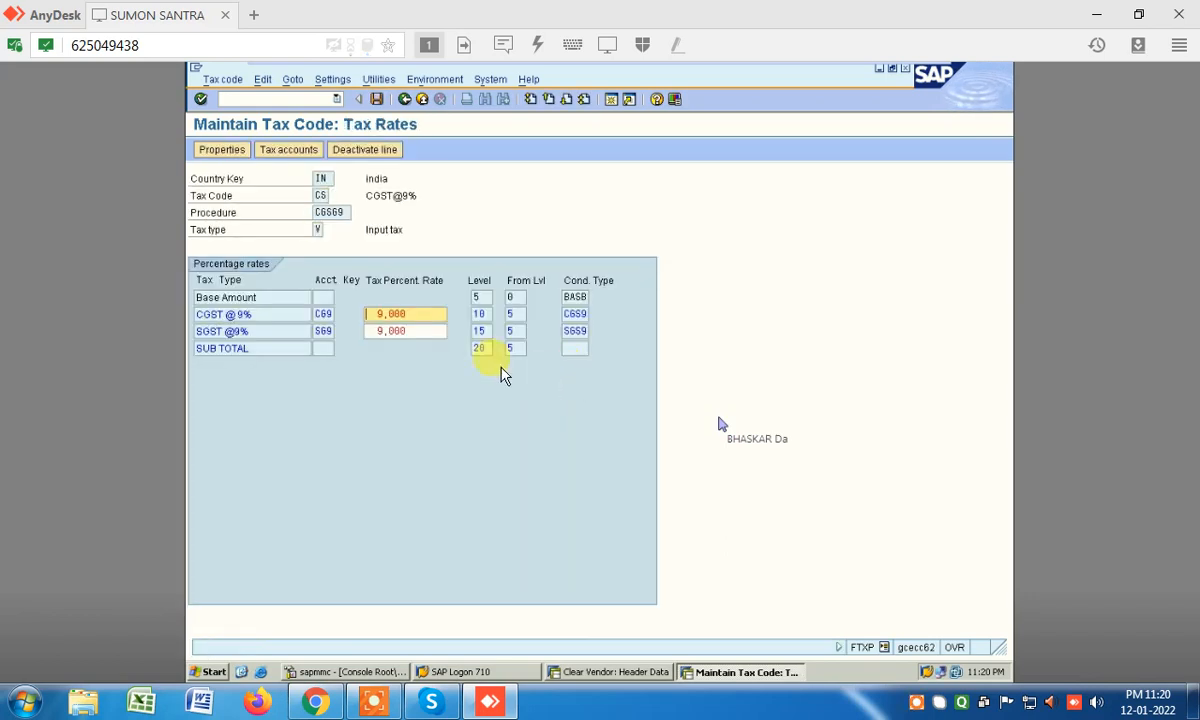
pyautogui.click(222, 150)
pyautogui.click(461, 374)
pyautogui.click(372, 338)
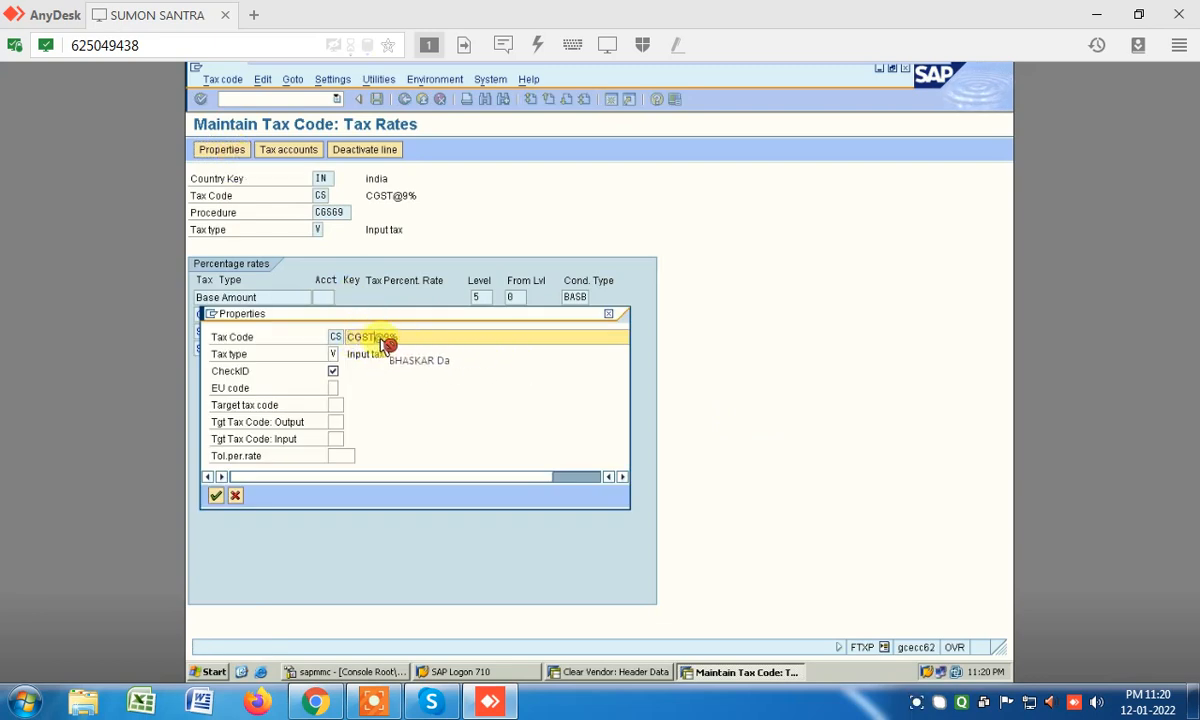
pyautogui.press('Delete')
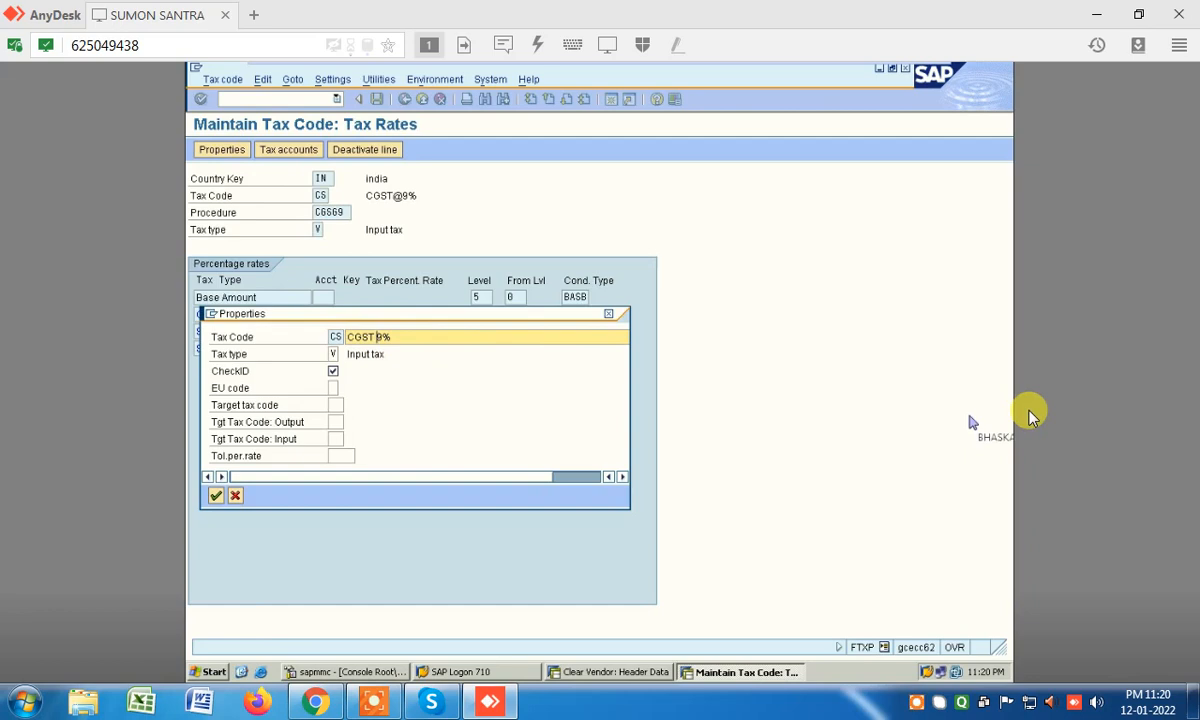
pyautogui.write('& Sgs')
pyautogui.press('BackSpace')
pyautogui.press('BackSpace')
pyautogui.write('GST @ 18%')
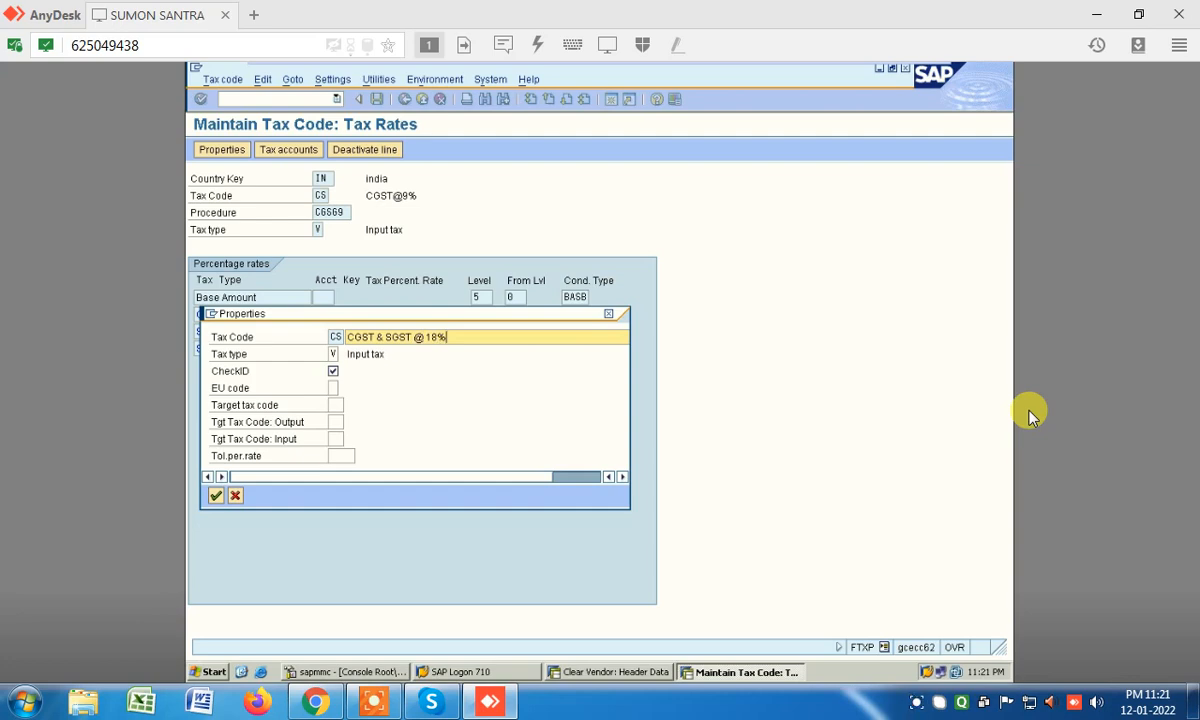
pyautogui.press('Return')
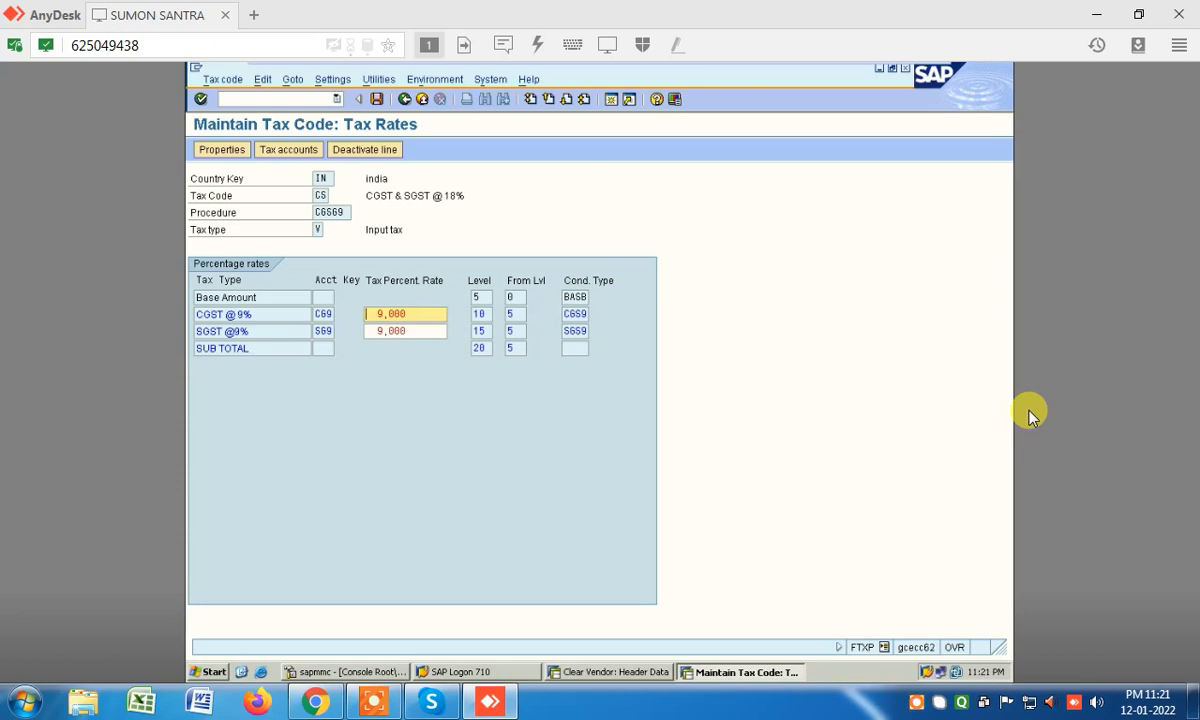
pyautogui.hotkey('ctrl', 's')
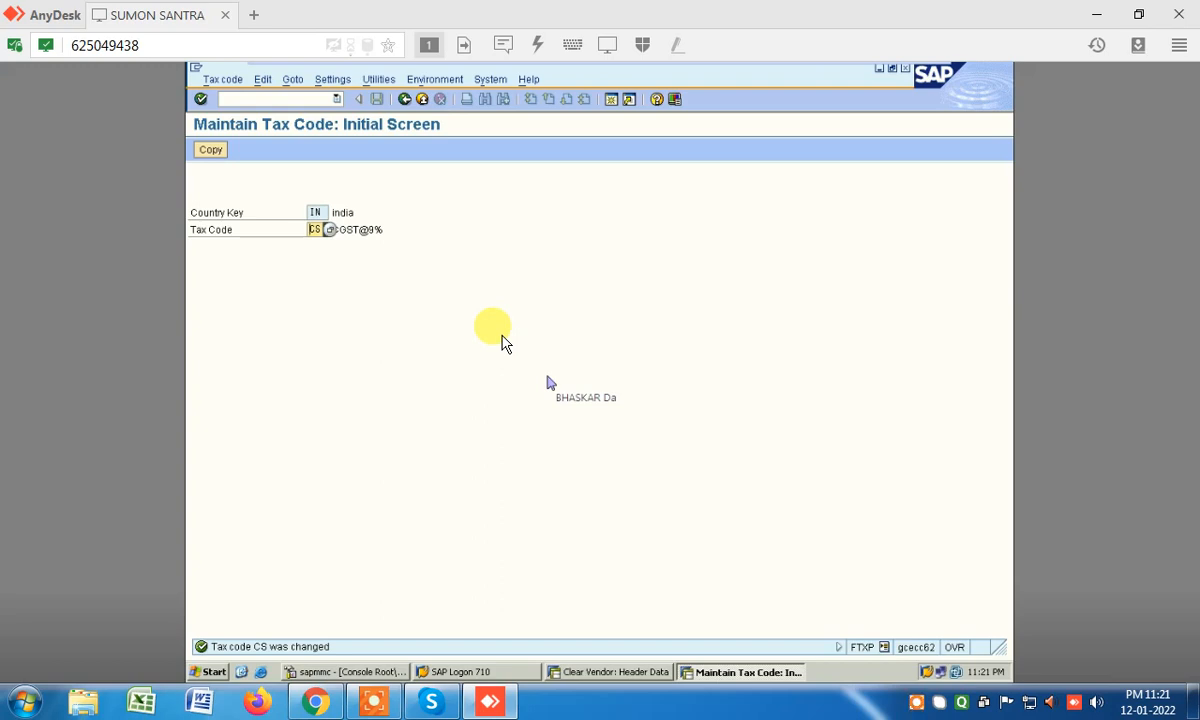
# - Open transaction OB40 for the automatic posting of taxes on sales and purchases
pyautogui.click(645, 356)
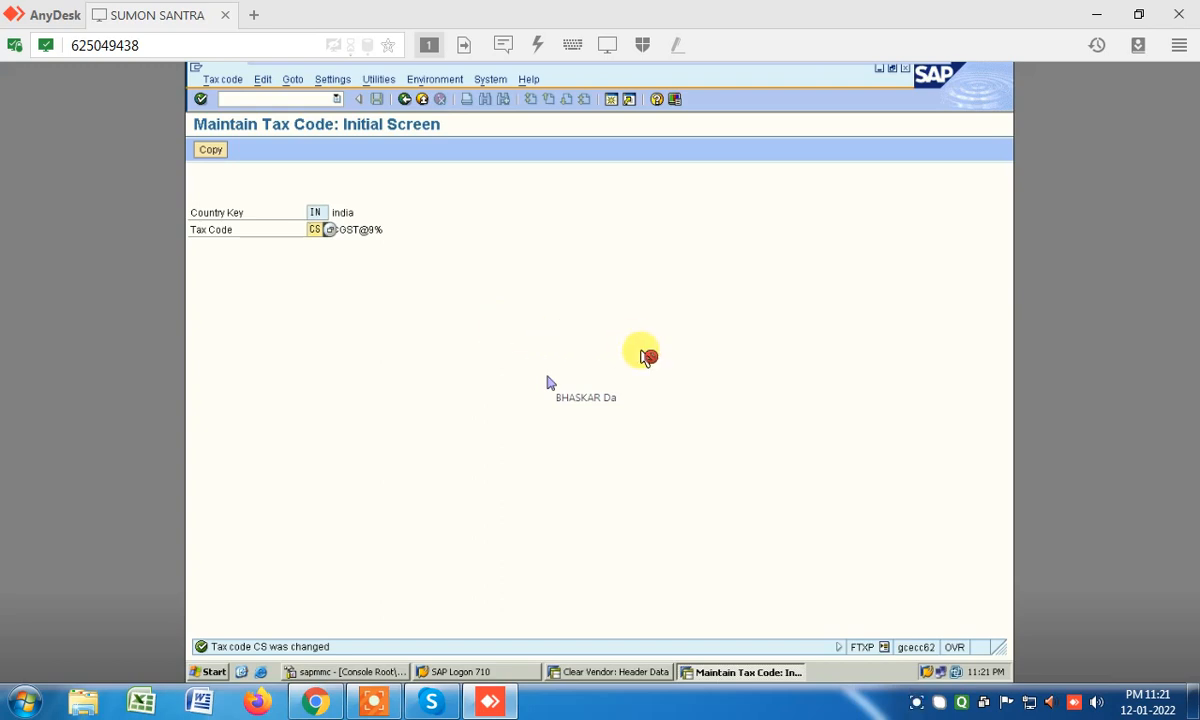
pyautogui.hotkey('ctrl', '/')
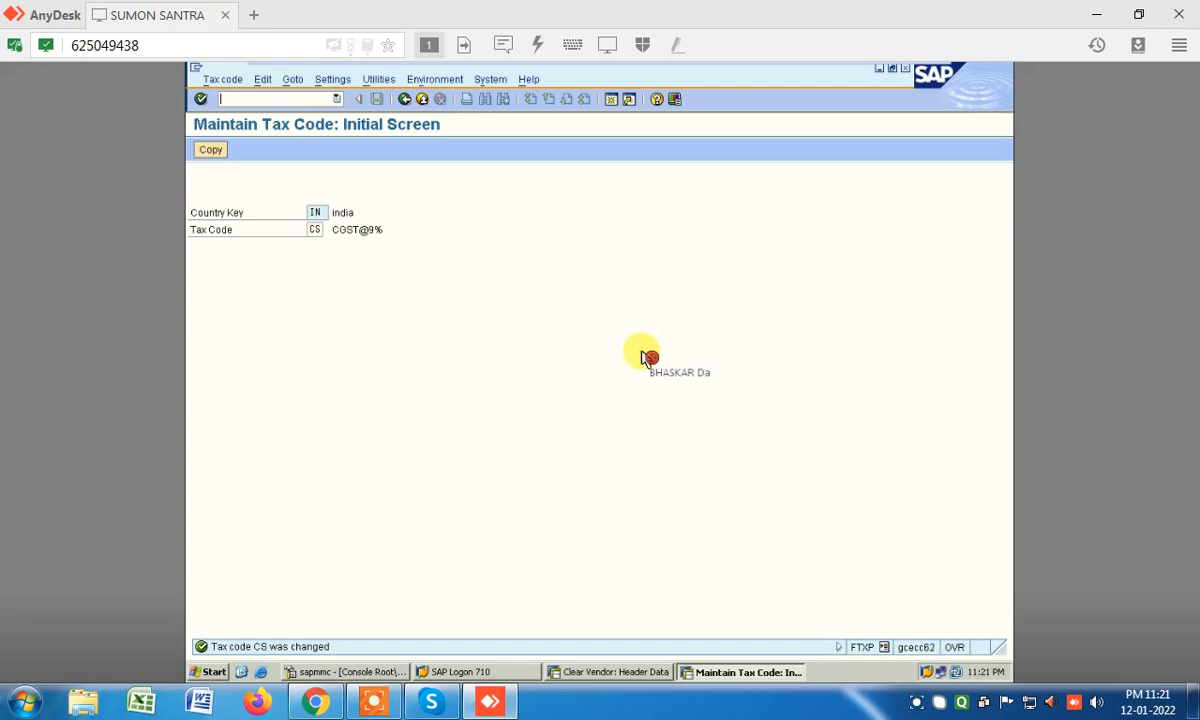
pyautogui.write('/NOB40')
pyautogui.press('Return')
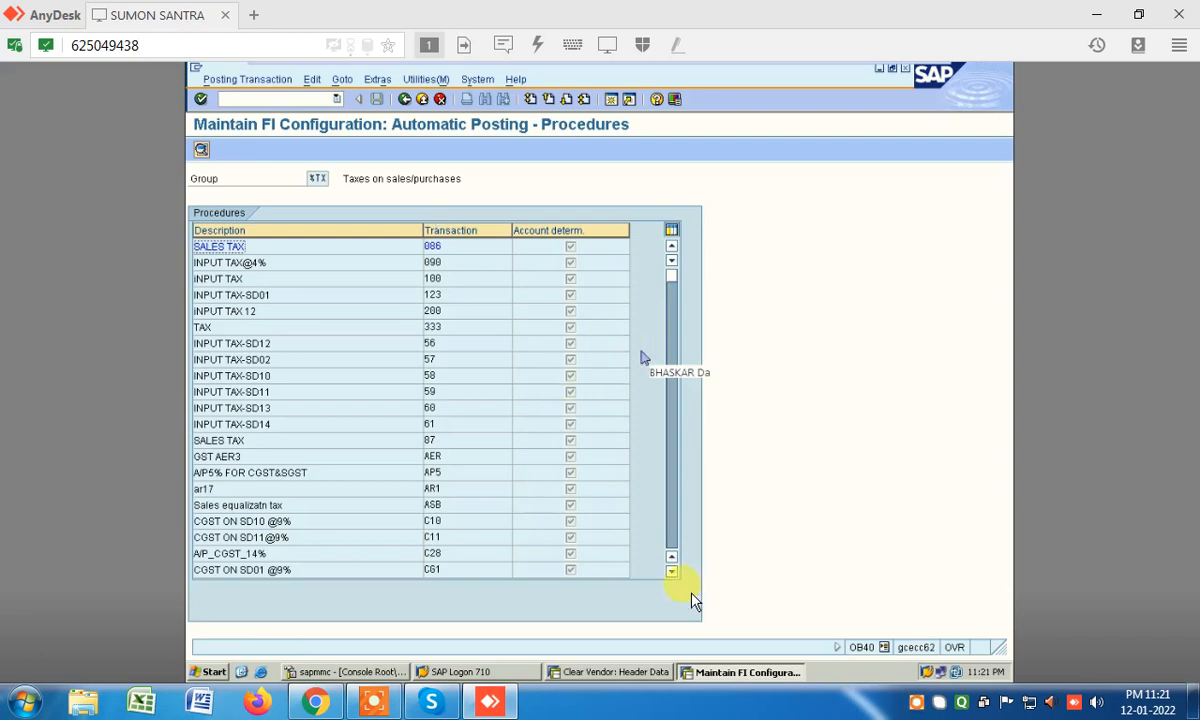
# - Open the posting transaction CG9 (CGST @9%-SD01) using chart of accounts SD01
pyautogui.click(671, 573)
pyautogui.click(671, 573)
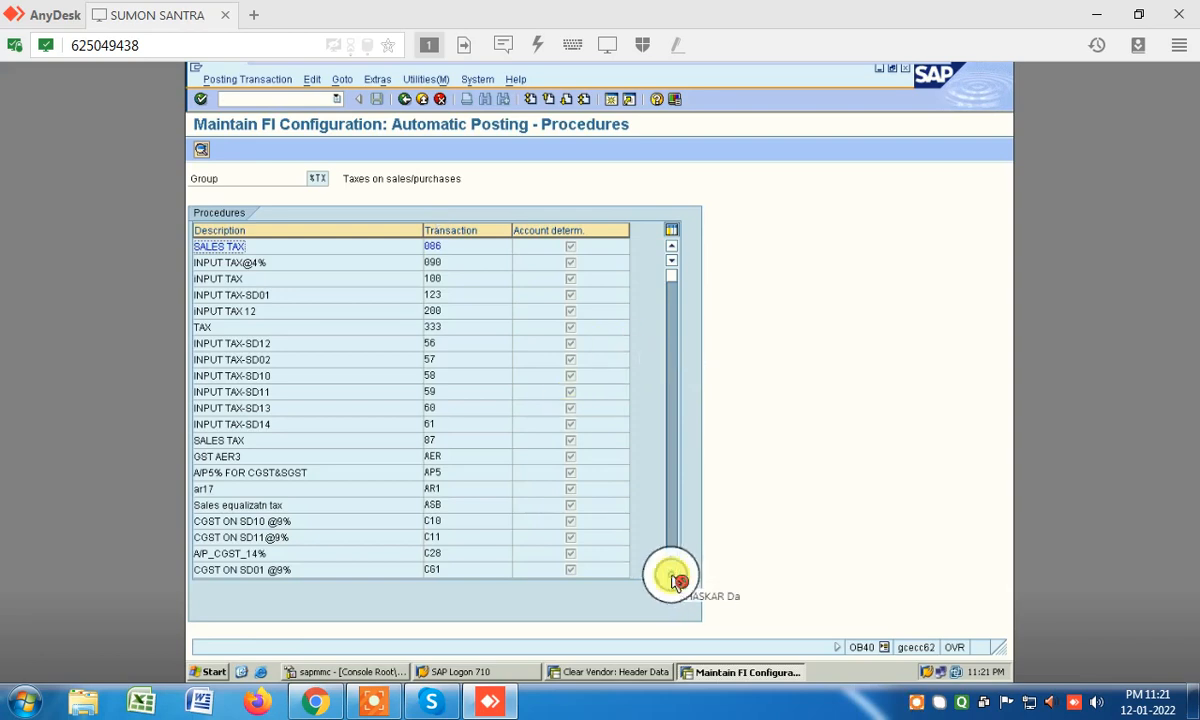
pyautogui.click(671, 574)
pyautogui.click(671, 574)
pyautogui.click(671, 574)
pyautogui.click(671, 574)
pyautogui.click(671, 574)
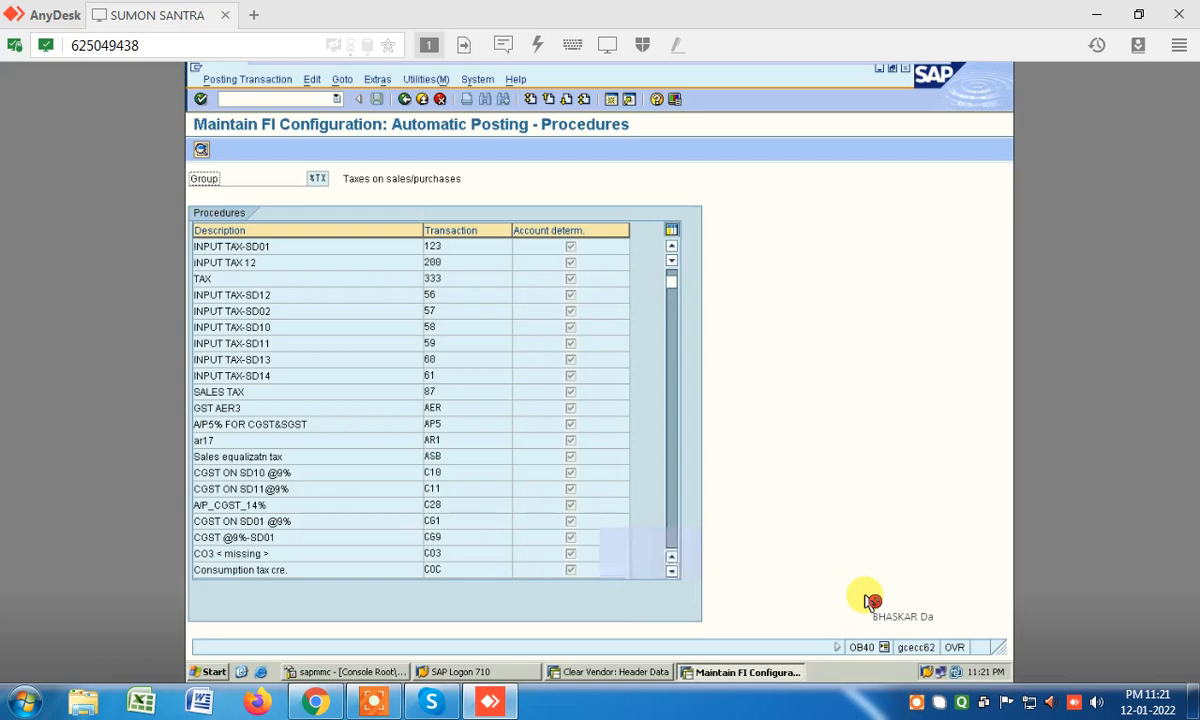
pyautogui.click(459, 542)
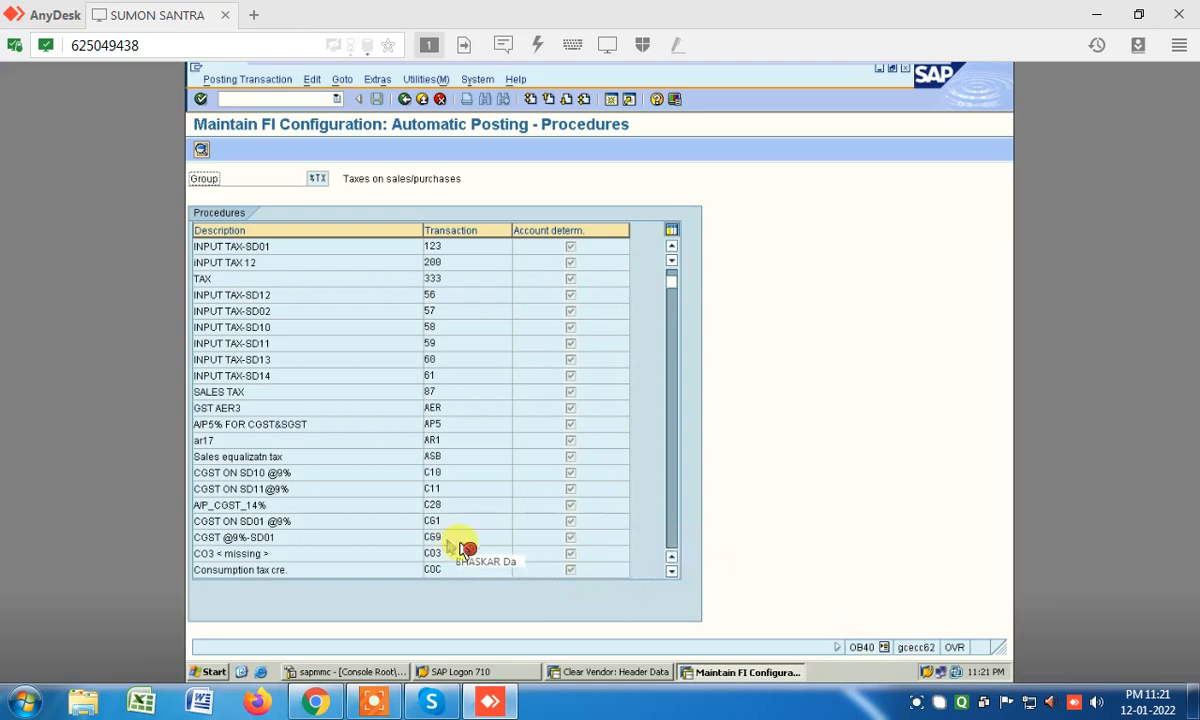
pyautogui.doubleClick(619, 570)
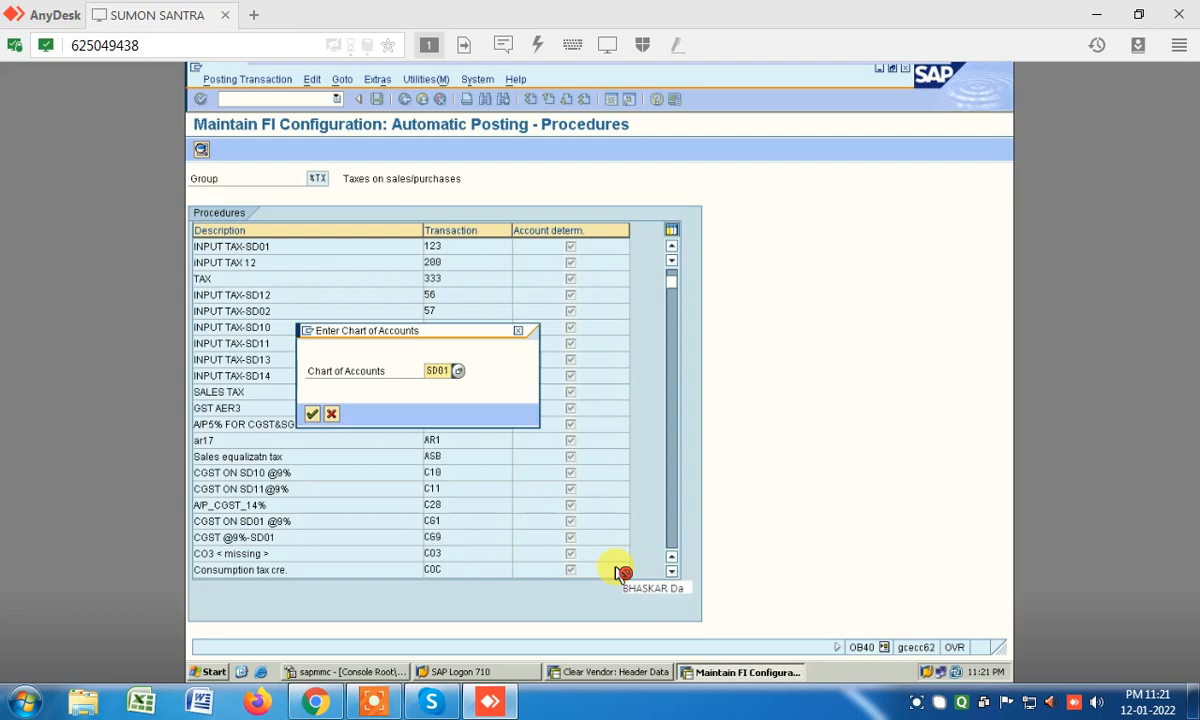
pyautogui.press('Return')
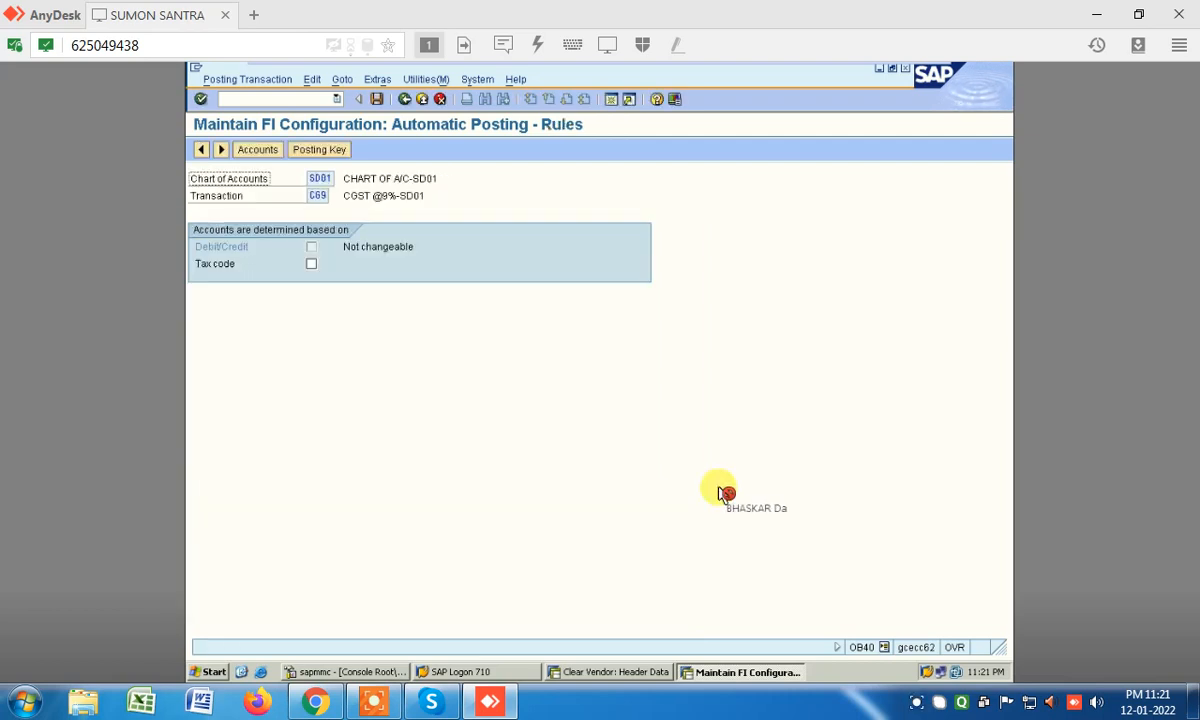
# - Base CG9 account determination on the tax code and save its posting keys as debit 40 and credit 50
pyautogui.click(311, 264)
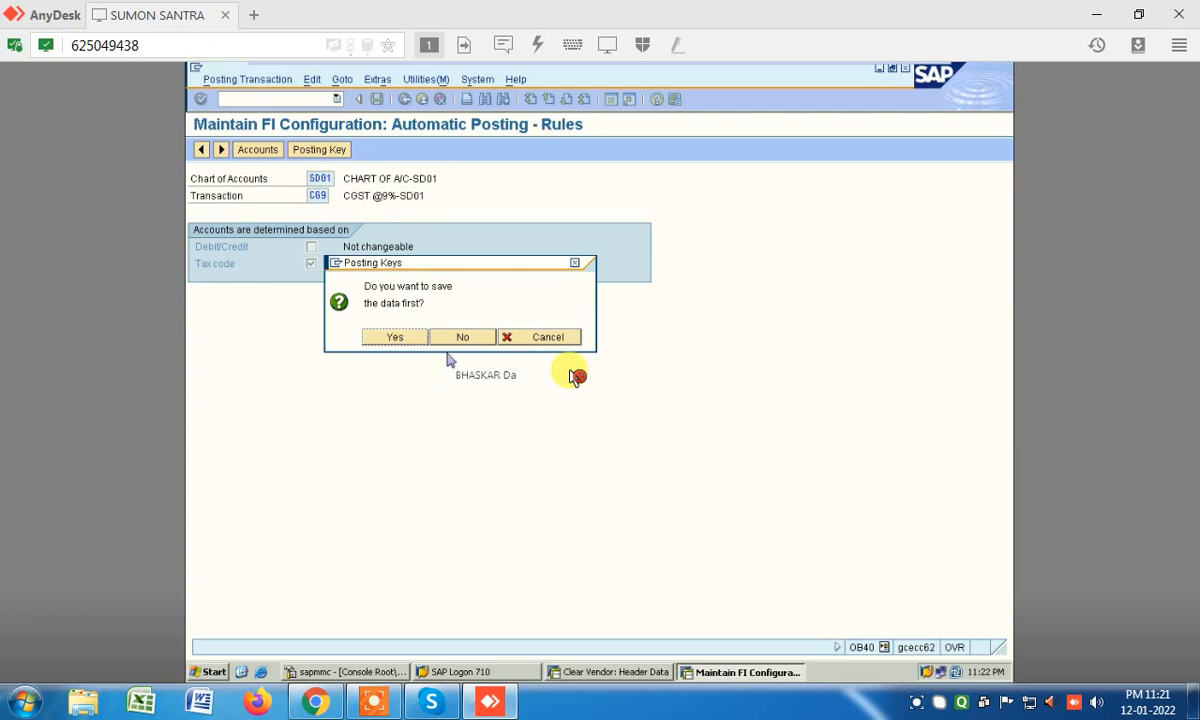
pyautogui.press('Return')
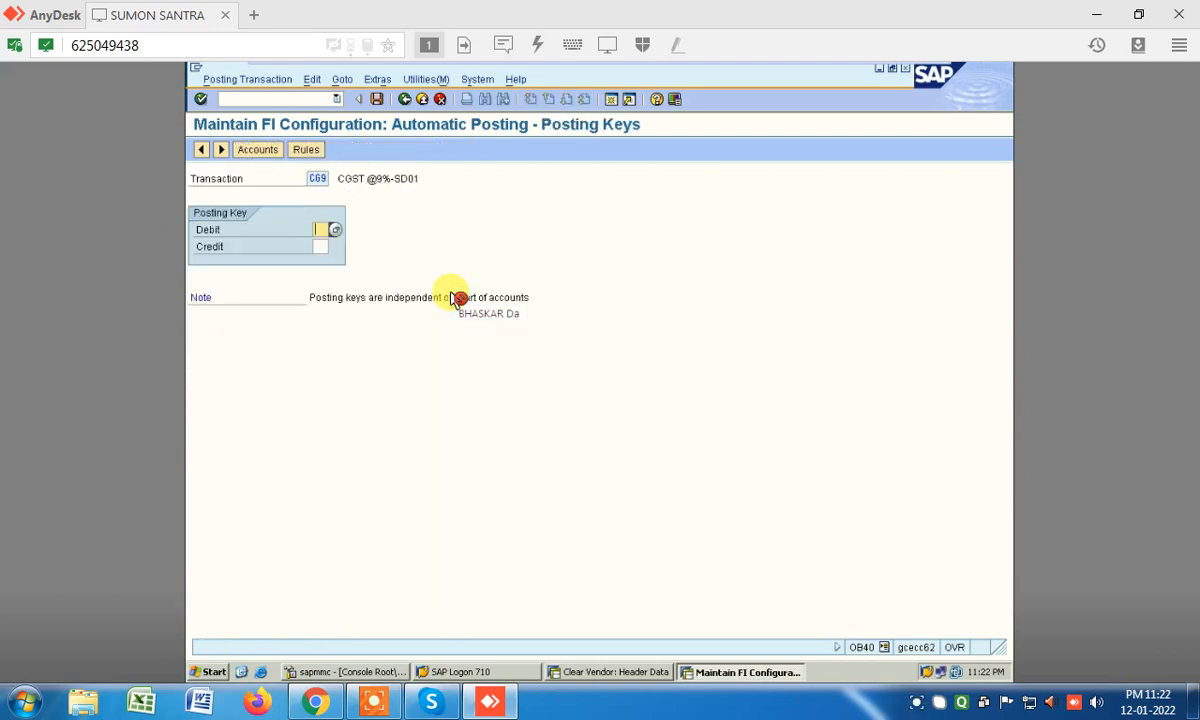
pyautogui.write('40')
pyautogui.press('Tab')
pyautogui.write('50')
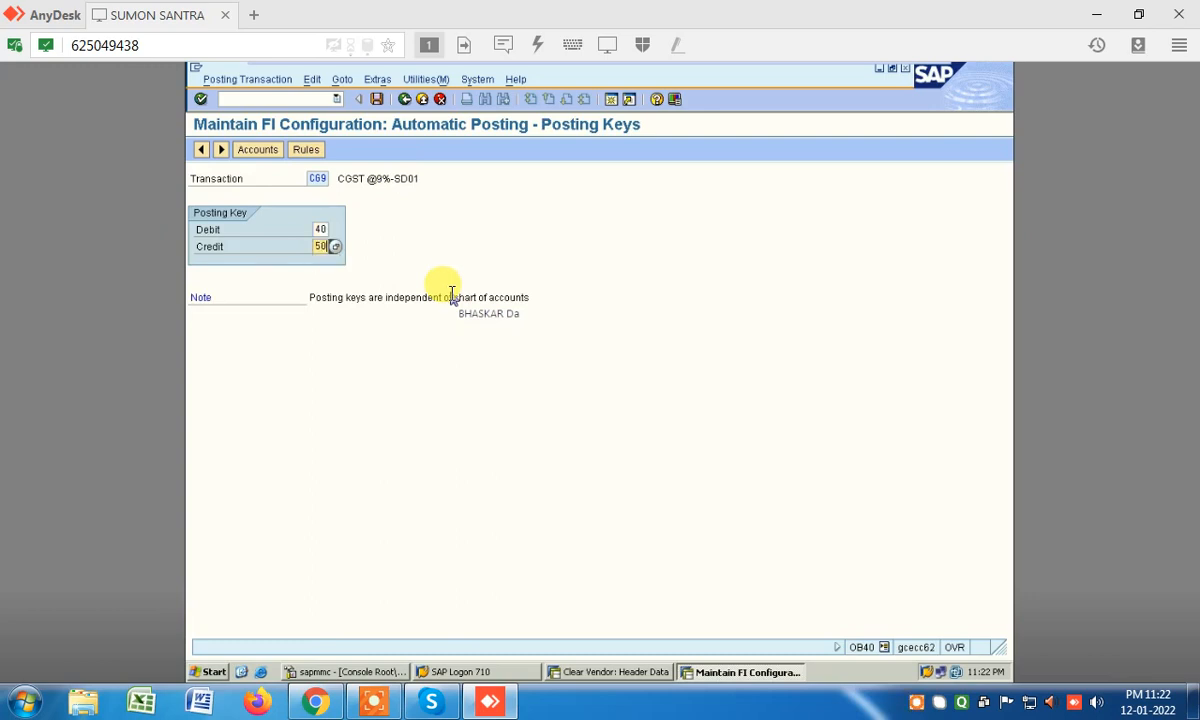
pyautogui.click(255, 150)
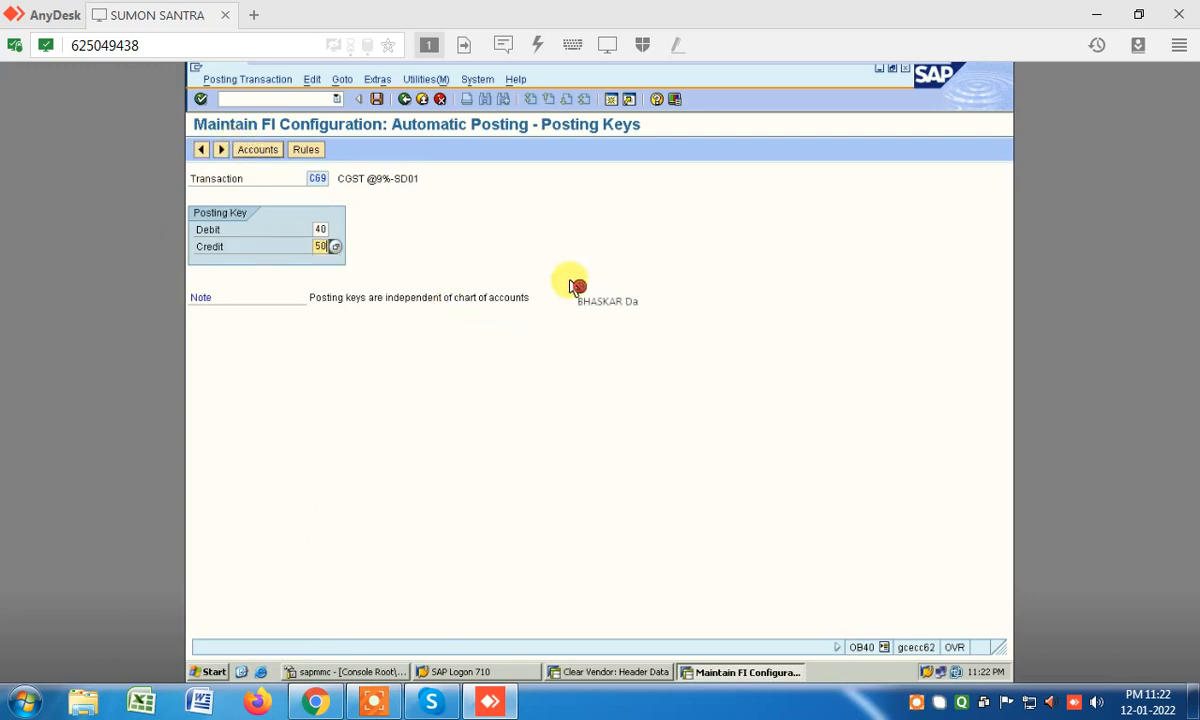
pyautogui.press('Return')
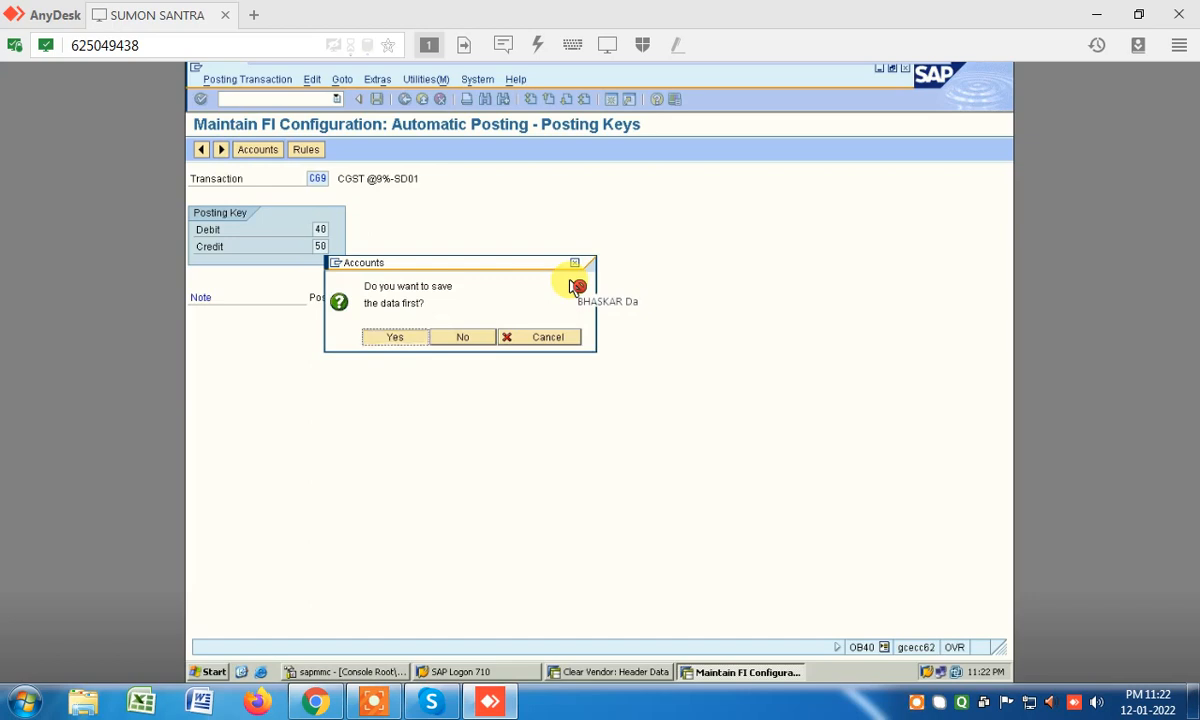
pyautogui.press('Return')
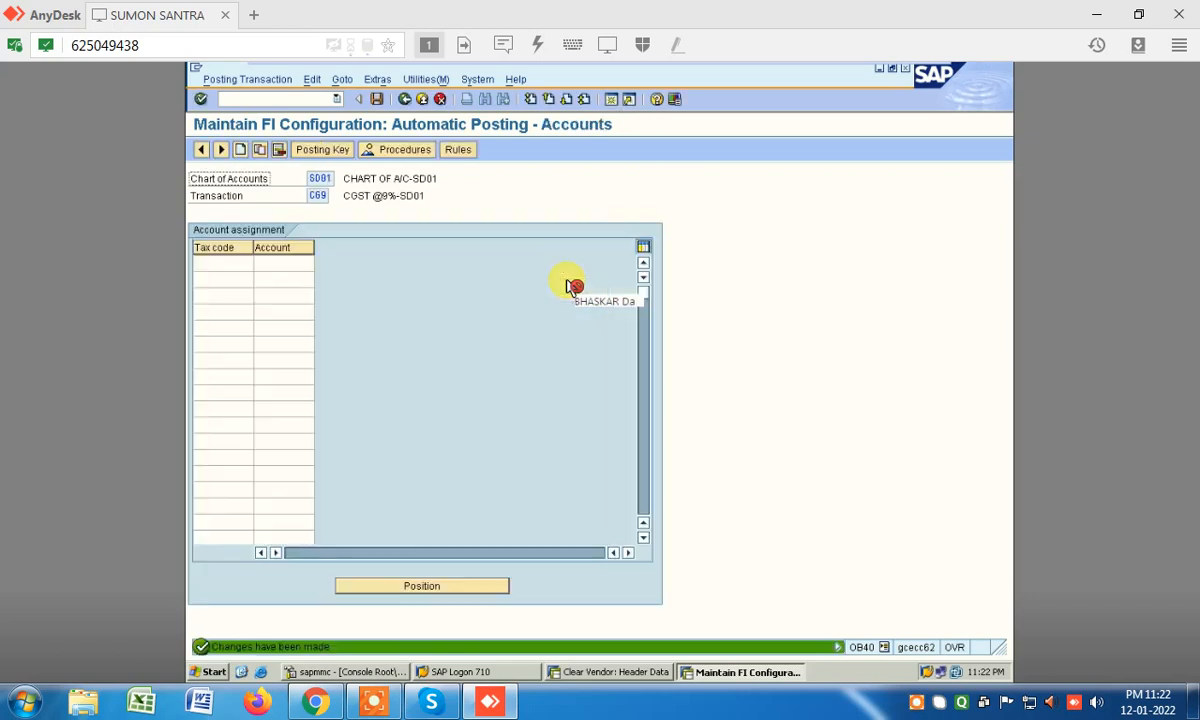
# - Assign G/L account 2013 (CGST @9%) to tax code CS in the CG9 account assignment
pyautogui.click(224, 264)
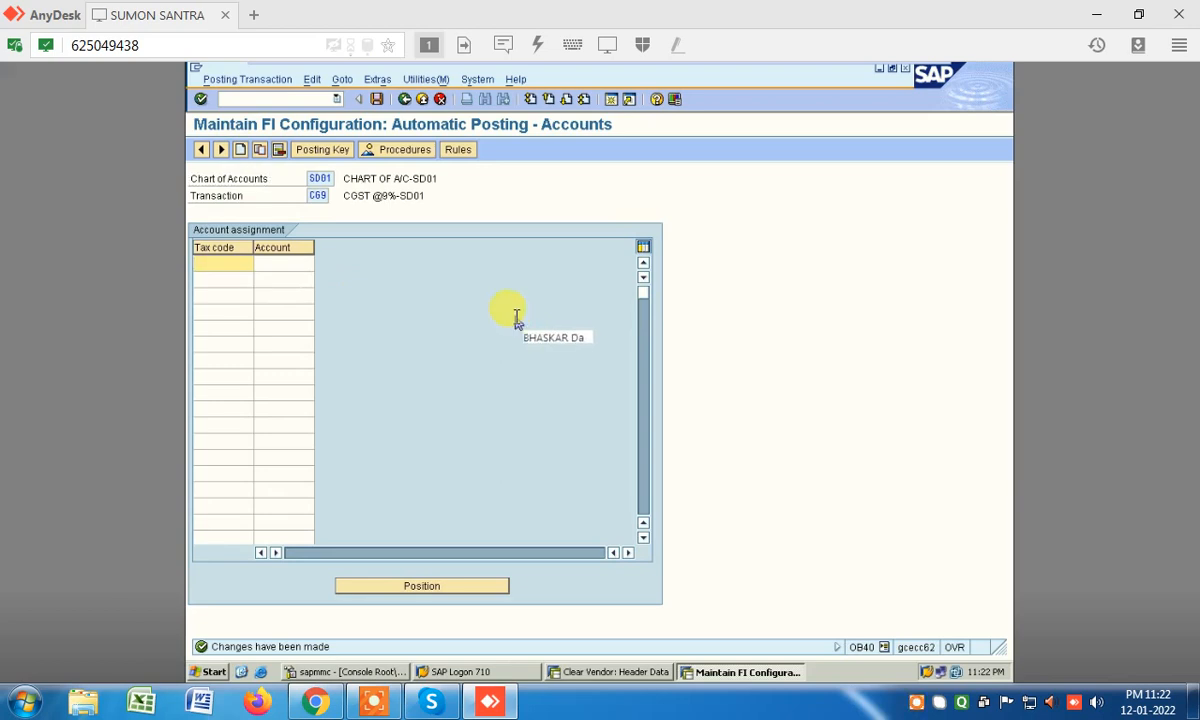
pyautogui.write('CS')
pyautogui.click(284, 266)
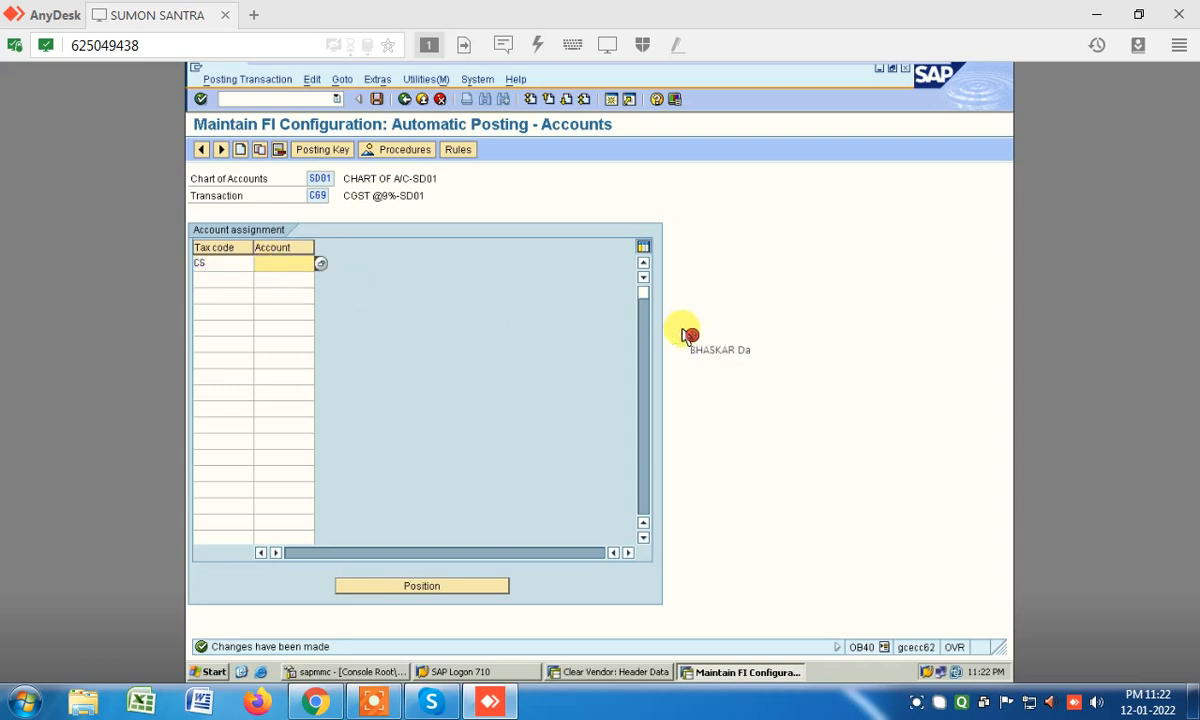
pyautogui.press('F4')
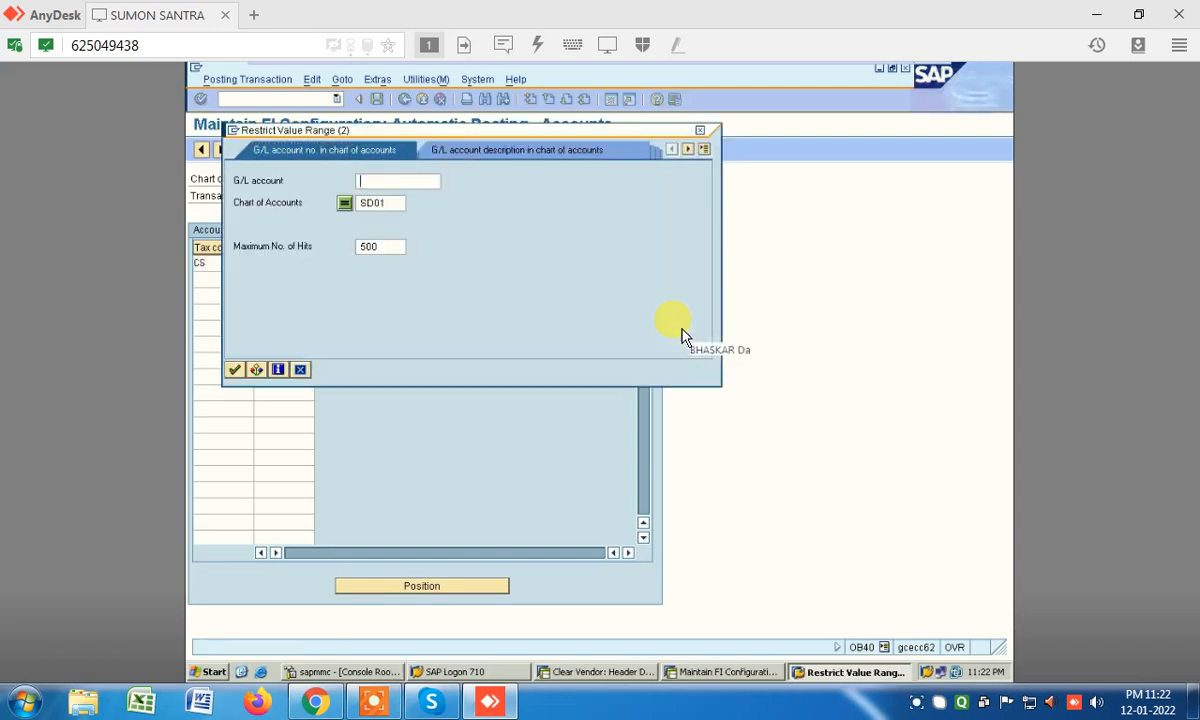
pyautogui.press('Return')
pyautogui.press('Down')
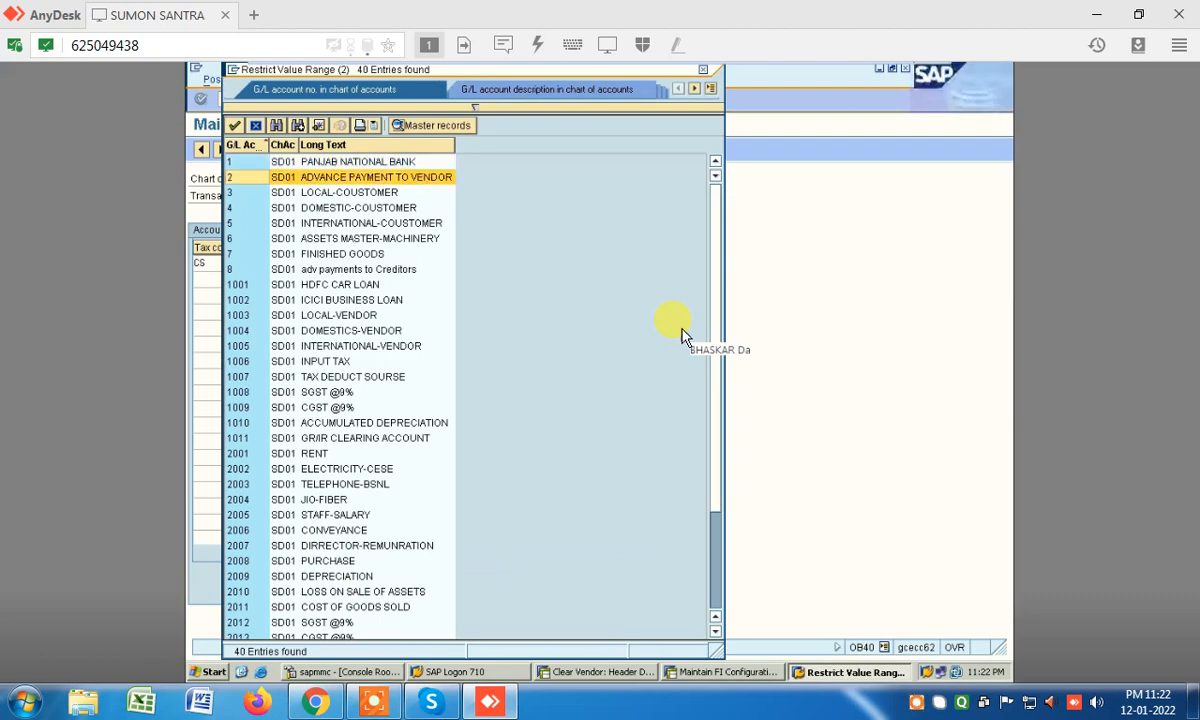
pyautogui.press('Down')
pyautogui.press('Down')
pyautogui.press('Down')
pyautogui.press('Down')
pyautogui.press('Down')
pyautogui.press('Down')
pyautogui.press('Down')
pyautogui.press('Down')
pyautogui.press('Down')
pyautogui.press('Down')
pyautogui.press('Down')
pyautogui.press('Down')
pyautogui.press('Down')
pyautogui.press('Down')
pyautogui.press('Down')
pyautogui.press('Down')
pyautogui.press('Down')
pyautogui.press('Down')
pyautogui.press('Down')
pyautogui.press('Down')
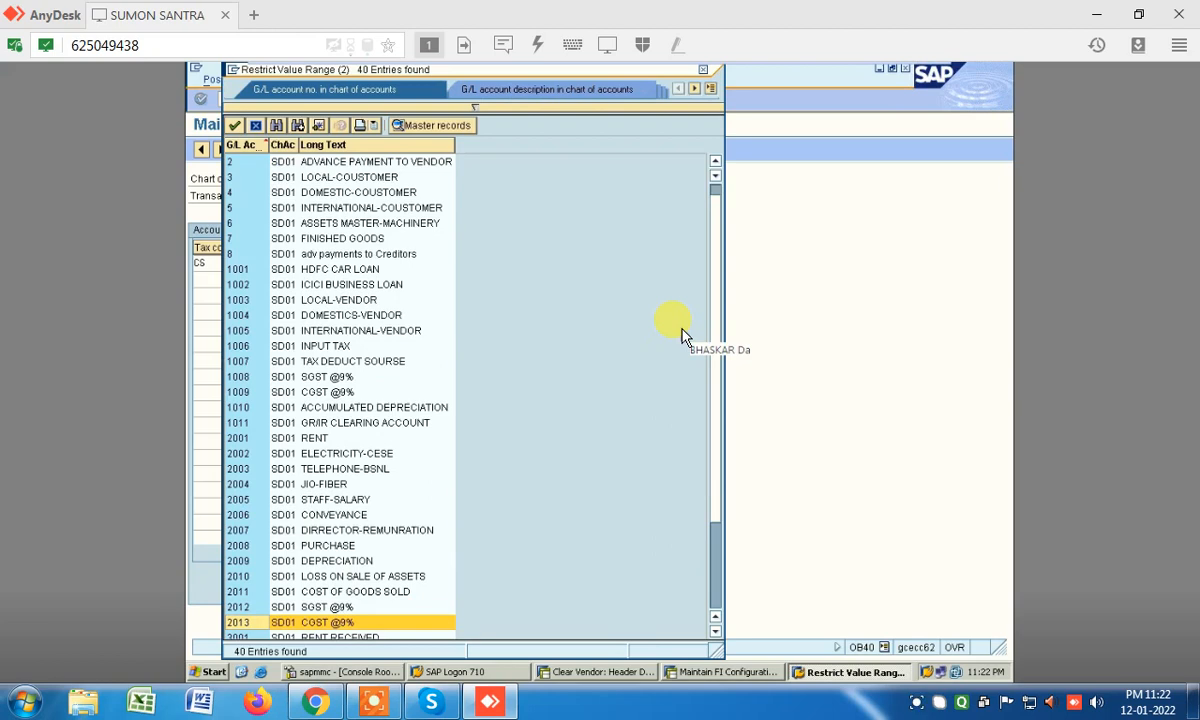
pyautogui.press('Return')
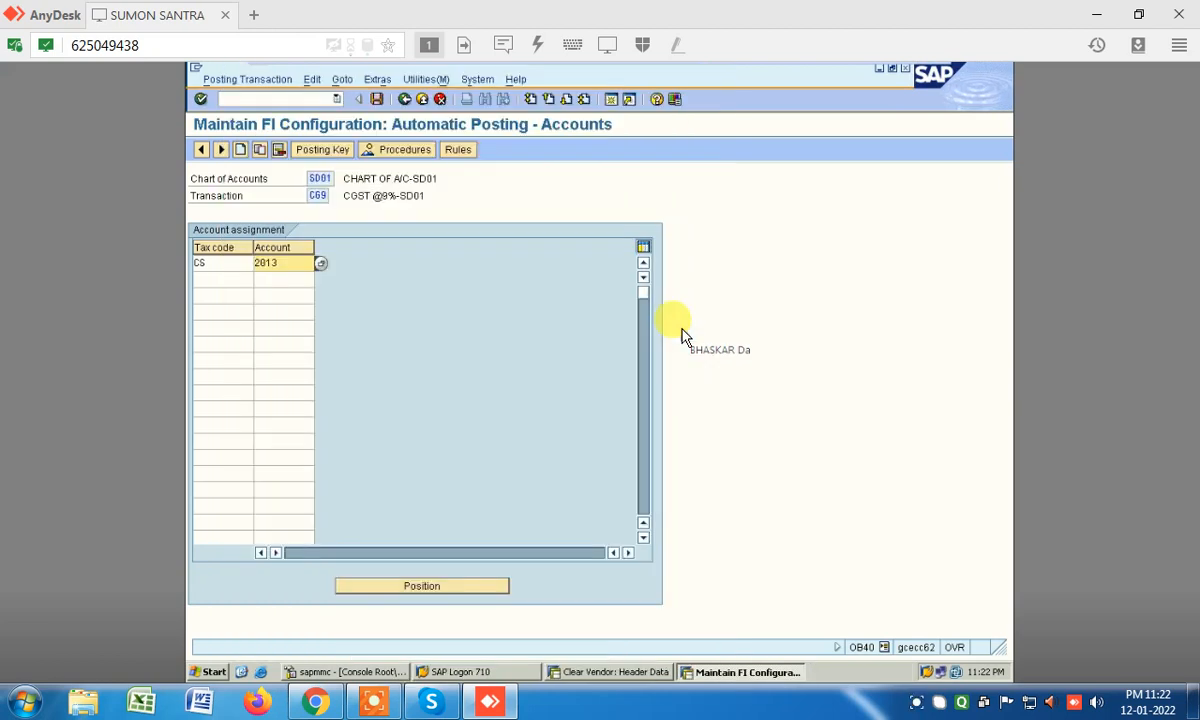
# - Add G/L account 2012 (SGST @9%) in the second row without a tax code, and save the CG9 assignments to the proposed customizing request
pyautogui.click(275, 280)
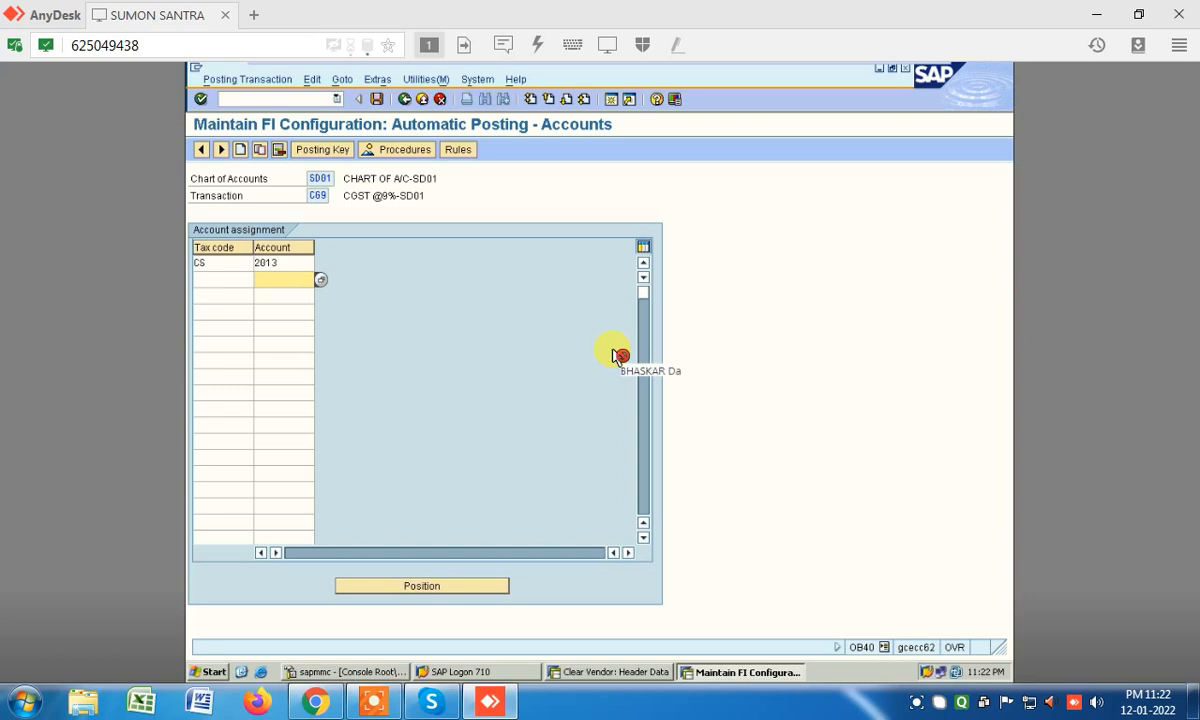
pyautogui.press('F4')
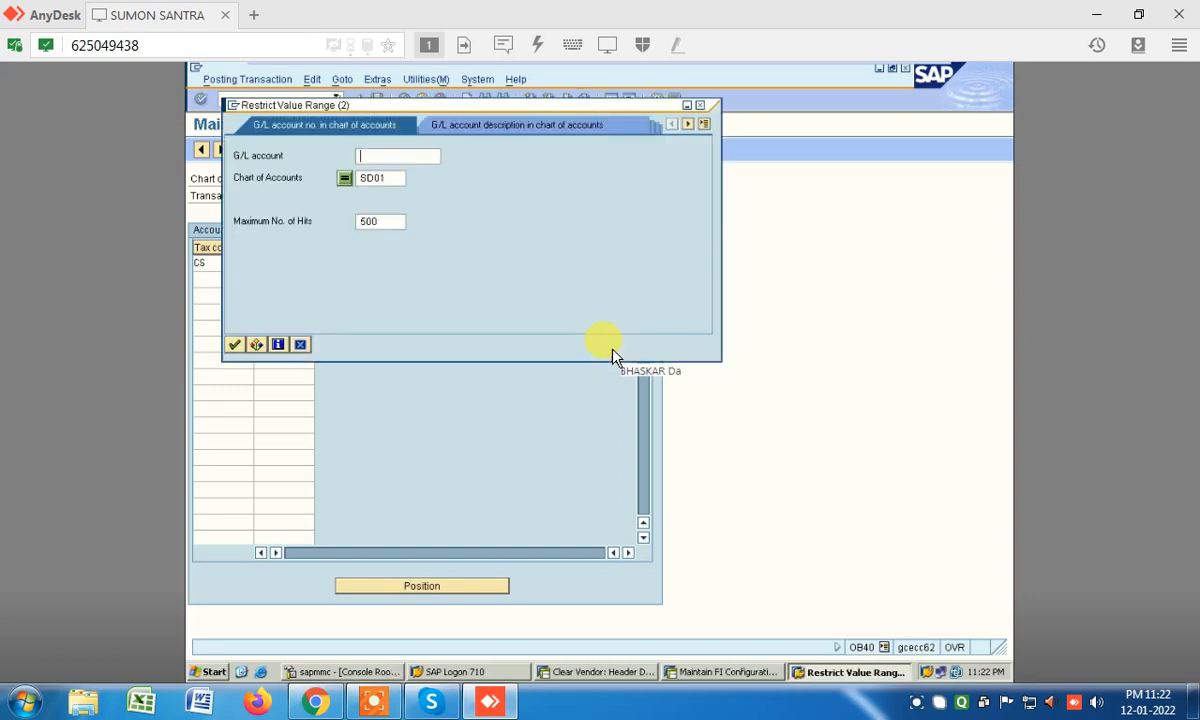
pyautogui.press('Return')
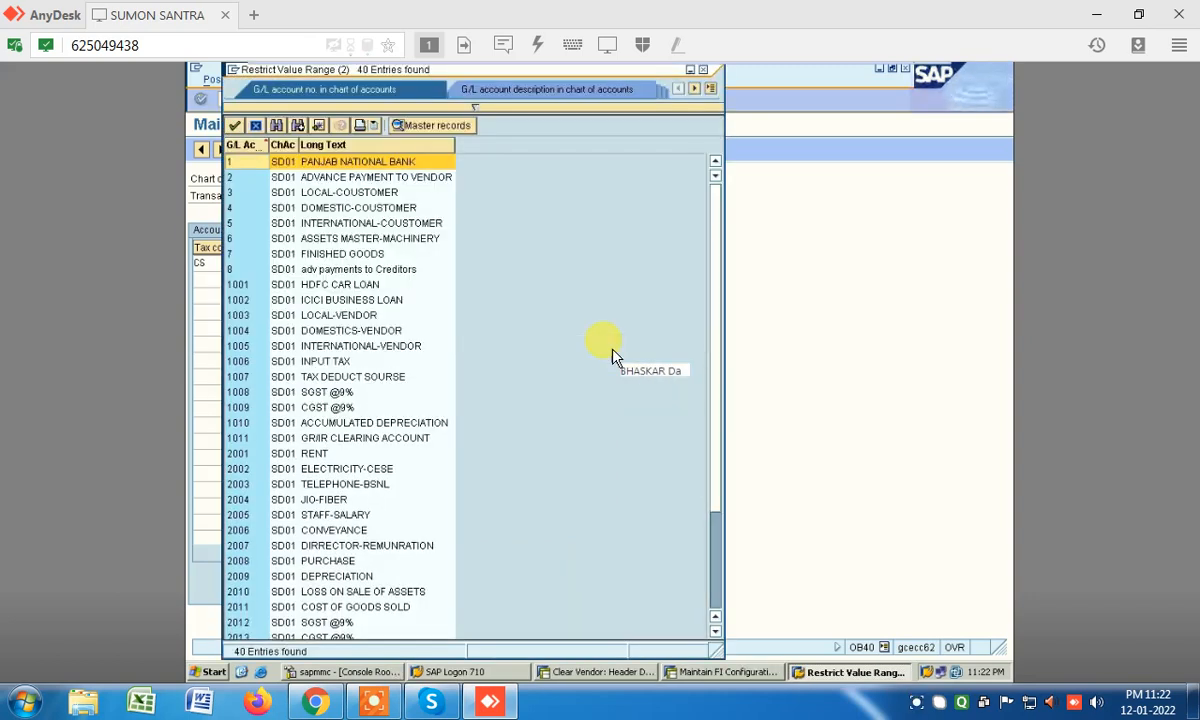
pyautogui.press('Down')
pyautogui.press('Down')
pyautogui.press('Down')
pyautogui.press('Down')
pyautogui.press('Down')
pyautogui.press('Down')
pyautogui.press('Down')
pyautogui.press('Down')
pyautogui.press('Down')
pyautogui.press('Down')
pyautogui.press('Down')
pyautogui.press('Down')
pyautogui.press('Down')
pyautogui.press('Down')
pyautogui.press('Down')
pyautogui.press('Down')
pyautogui.press('Down')
pyautogui.press('Down')
pyautogui.press('Down')
pyautogui.press('Down')
pyautogui.press('Down')
pyautogui.press('Down')
pyautogui.press('Down')
pyautogui.press('Down')
pyautogui.press('Down')
pyautogui.press('Down')
pyautogui.press('Down')
pyautogui.press('Down')
pyautogui.press('Down')
pyautogui.press('Down')
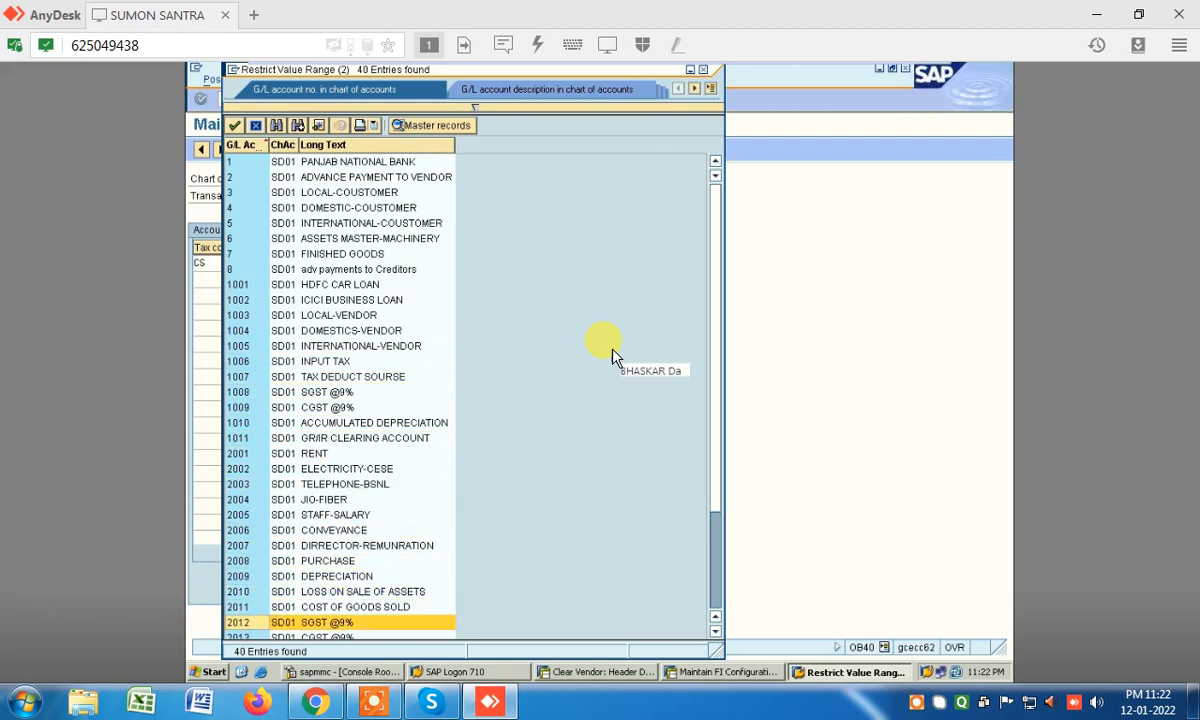
pyautogui.press('Return')
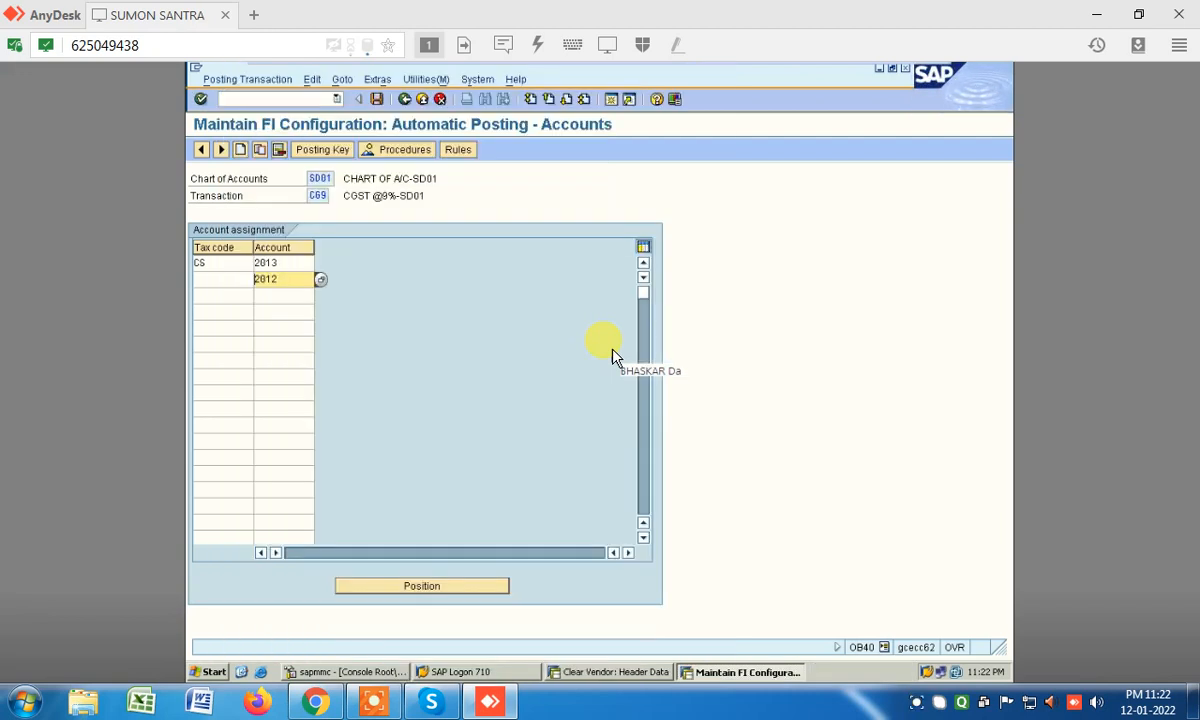
pyautogui.click(615, 356)
pyautogui.hotkey('ctrl', 's')
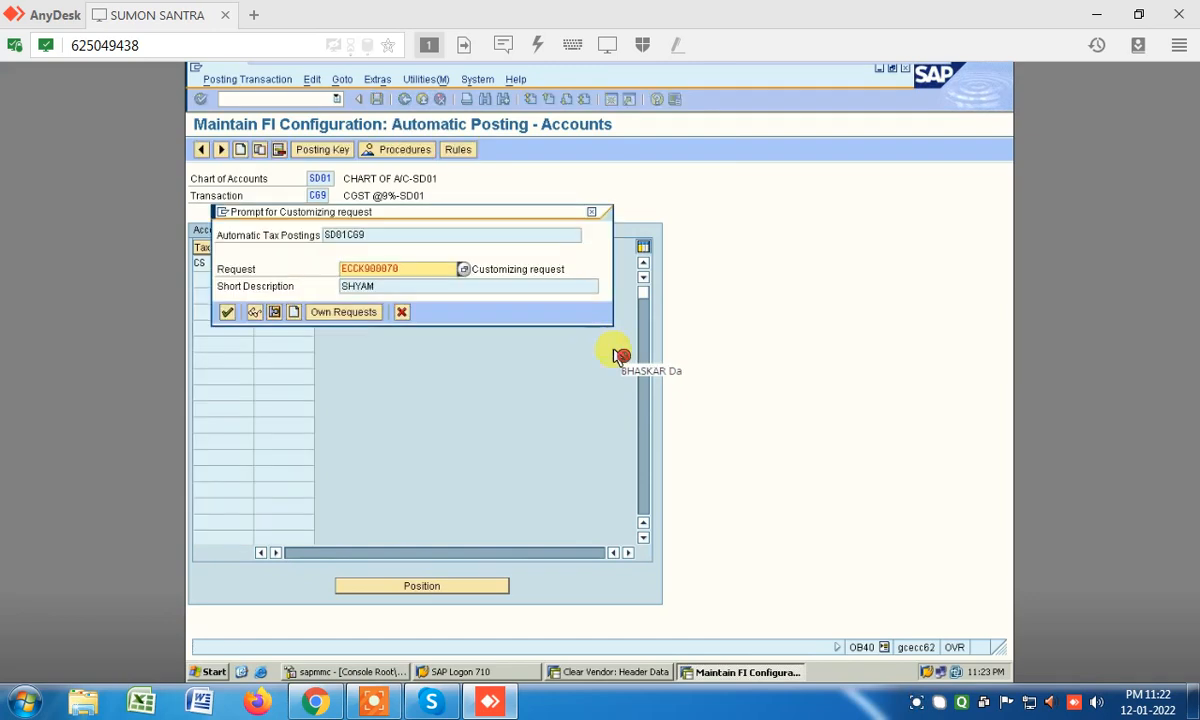
pyautogui.click(227, 316)
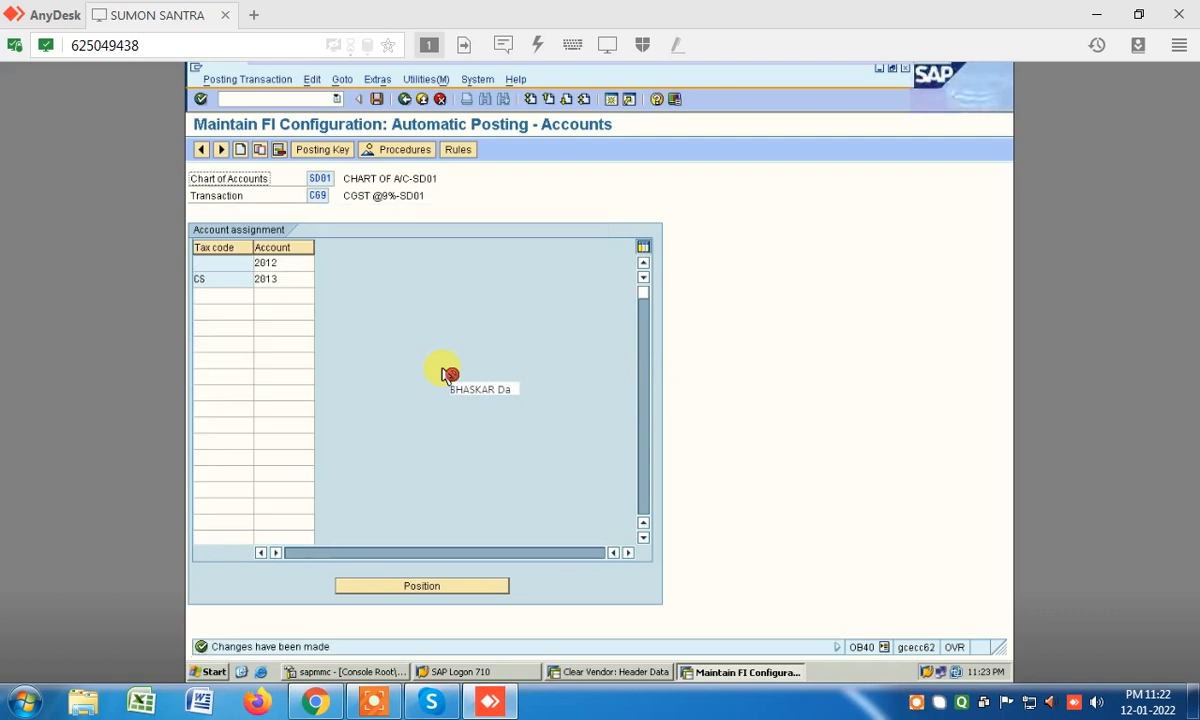
pyautogui.click(292, 288)
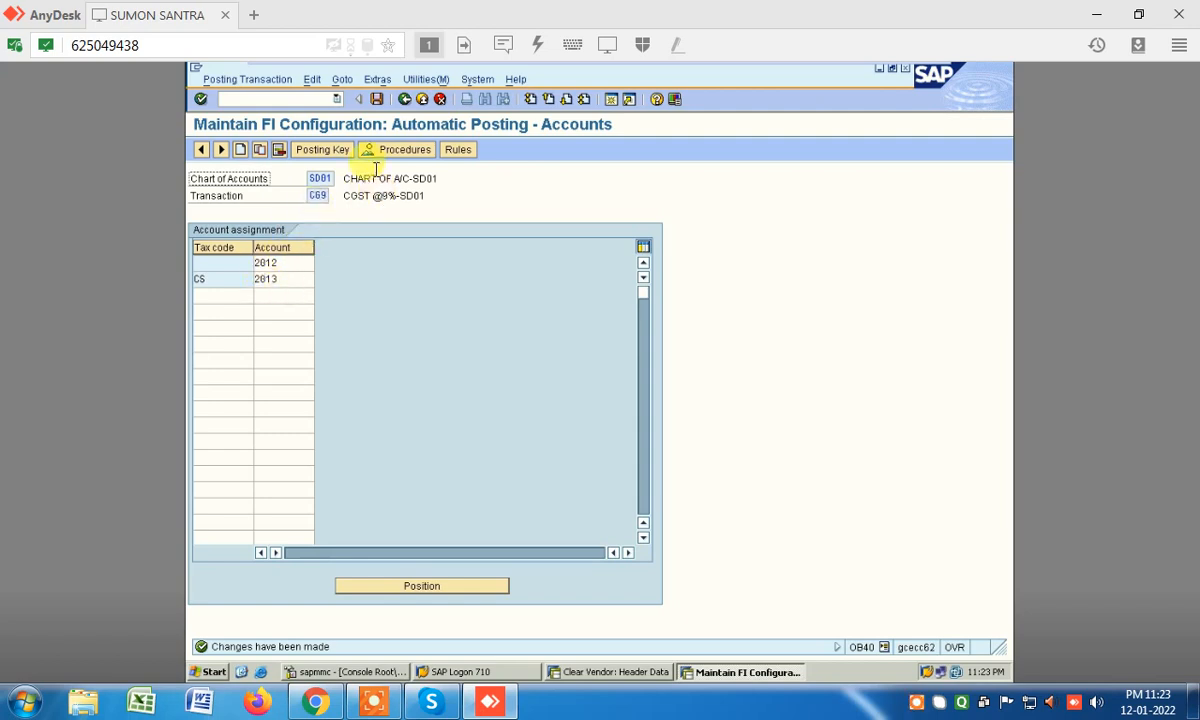
# - Return to the tax procedures list and open the posting transaction SG9 (SGST @9%-SD01)
pyautogui.click(404, 99)
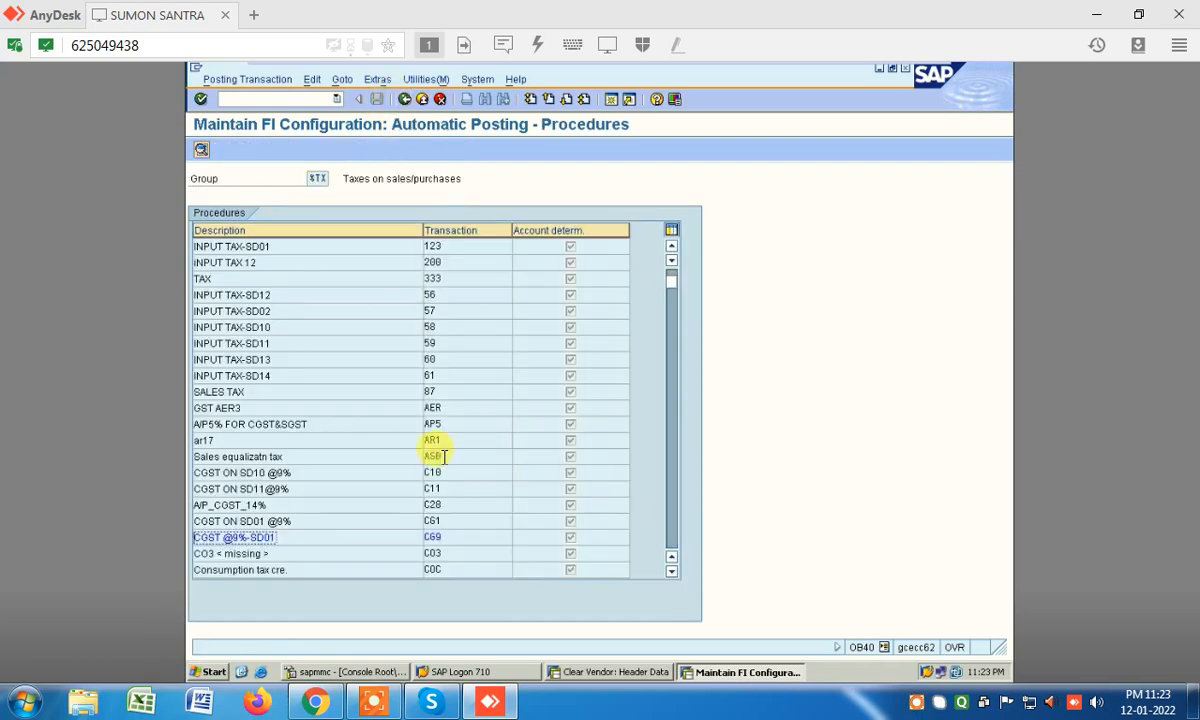
pyautogui.scroll(-7, 465, 505)
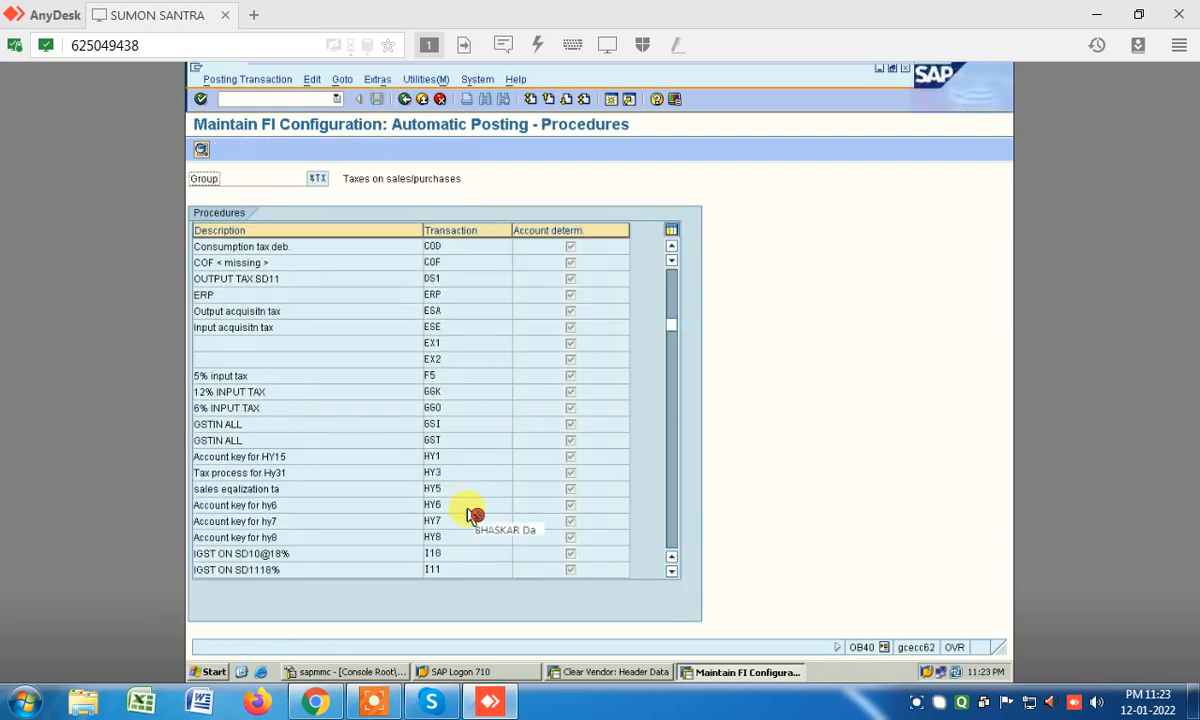
pyautogui.scroll(-10, 474, 513)
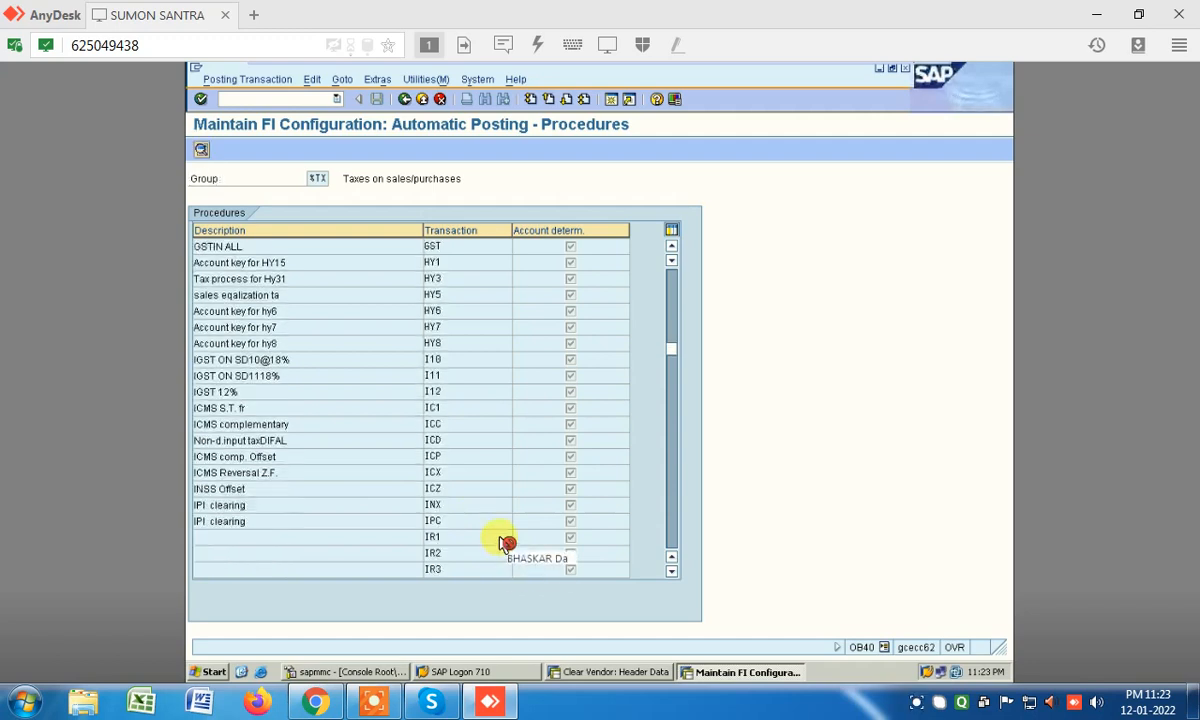
pyautogui.scroll(-12, 501, 541)
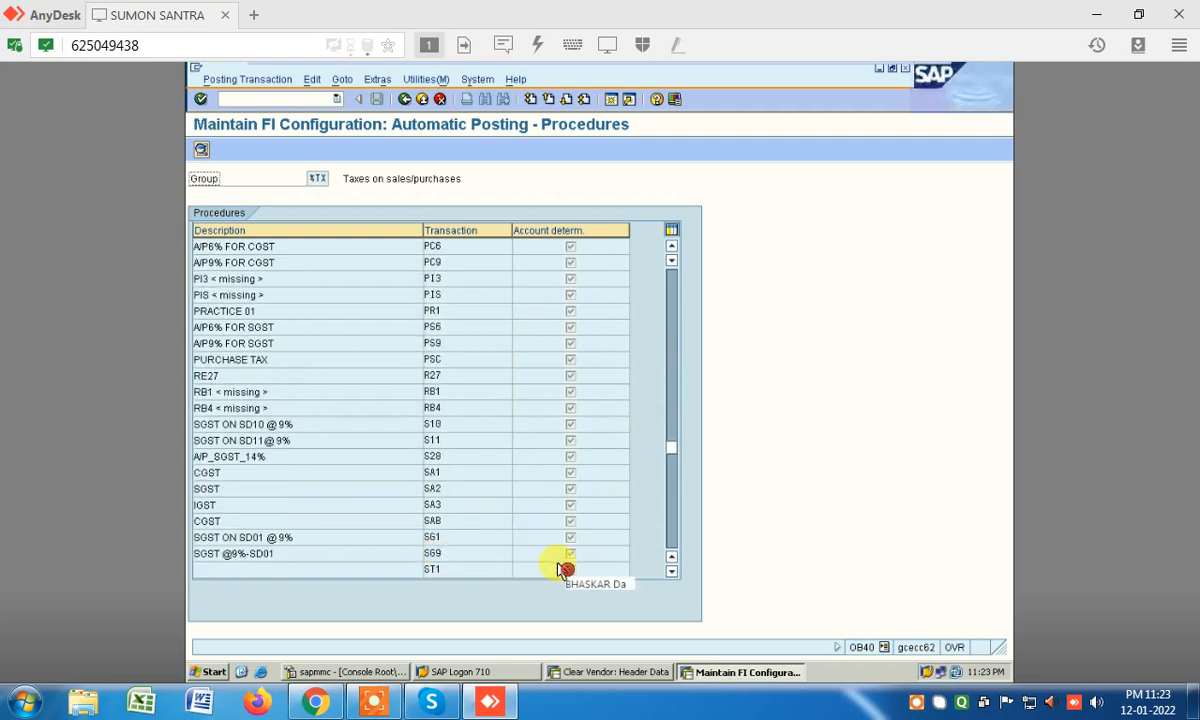
pyautogui.doubleClick(560, 558)
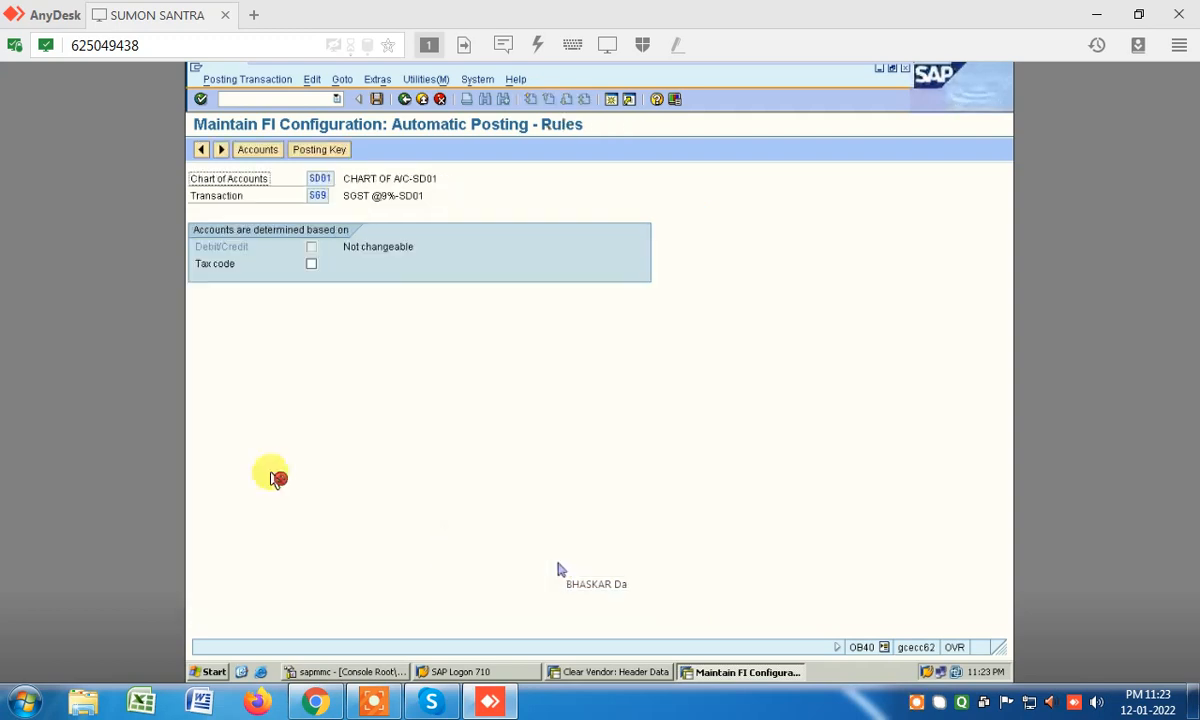
# - Base SG9 account determination on the tax code and save its posting keys as debit 40 and credit 50
pyautogui.click(312, 264)
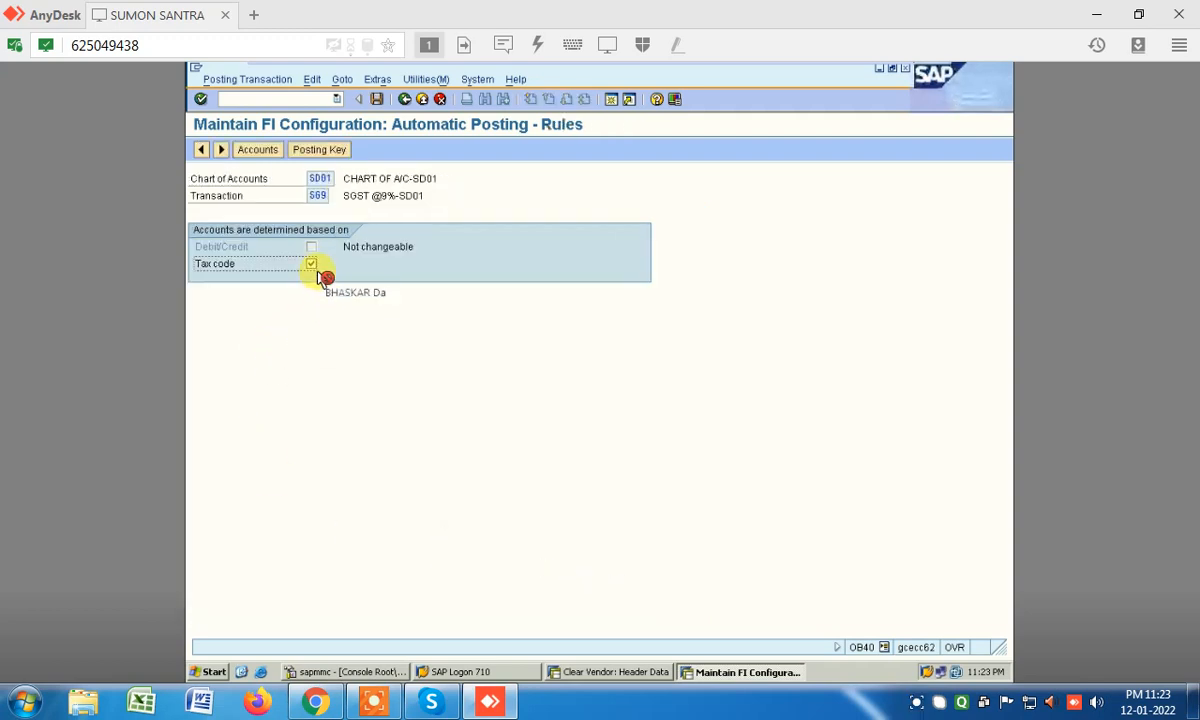
pyautogui.click(316, 152)
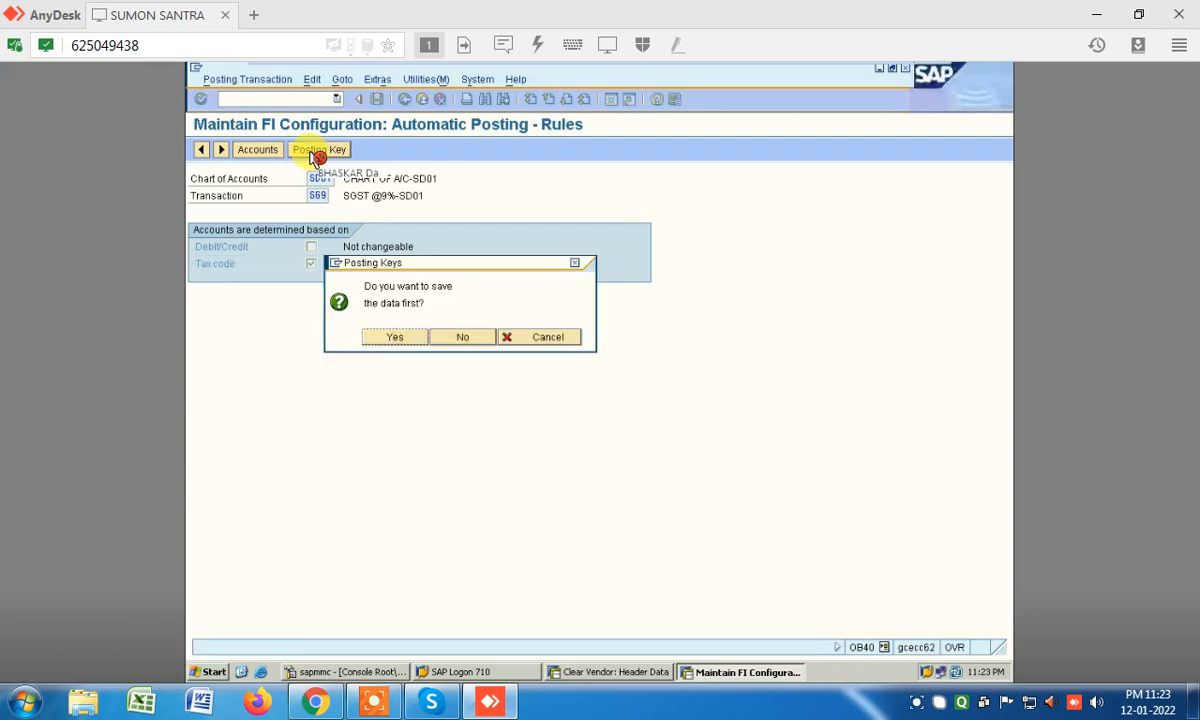
pyautogui.click(385, 337)
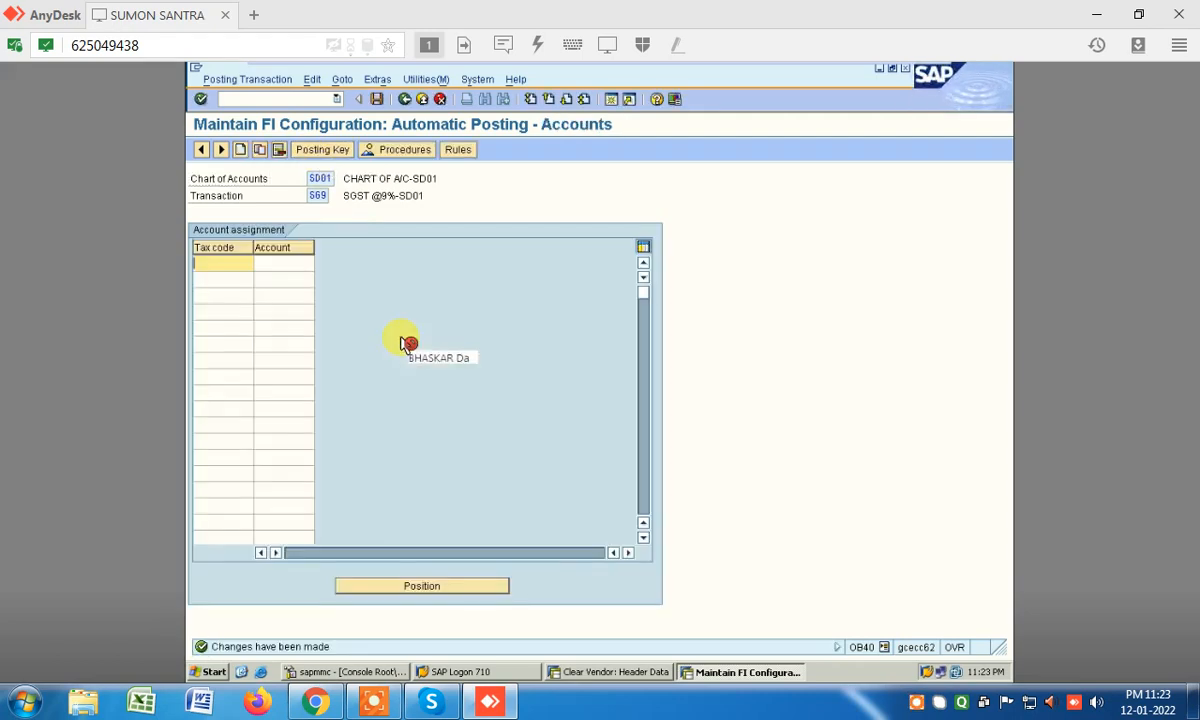
pyautogui.press('F8')
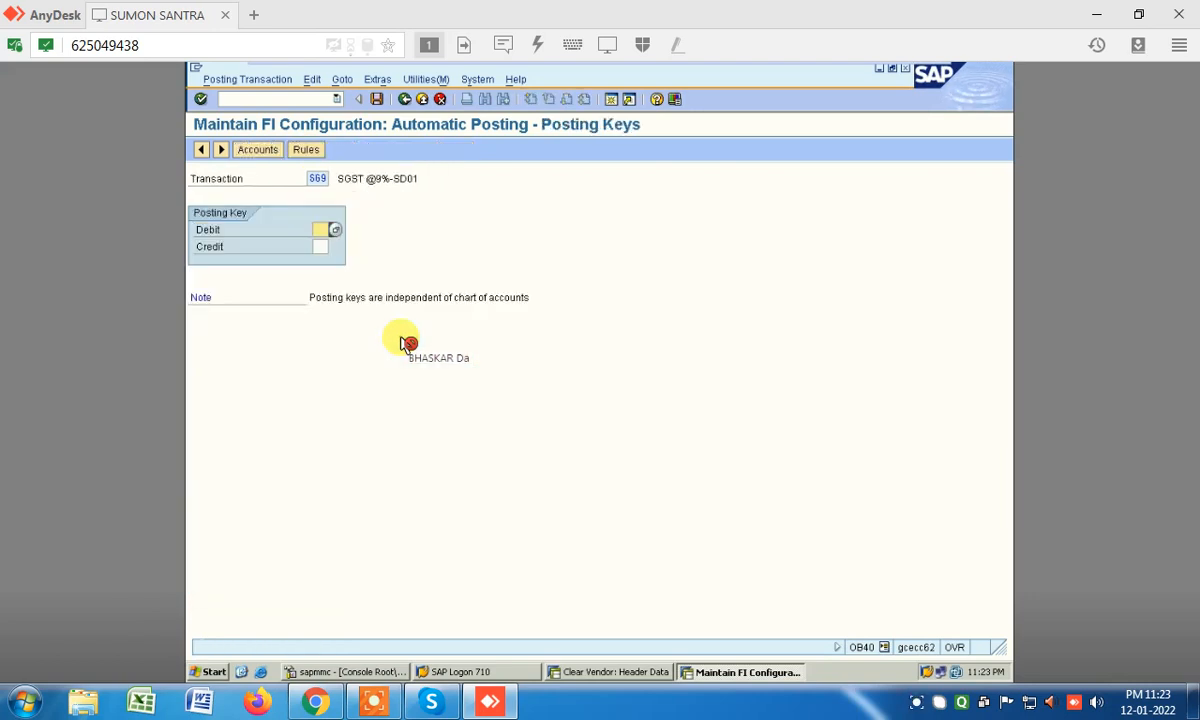
pyautogui.write('40')
pyautogui.press('Tab')
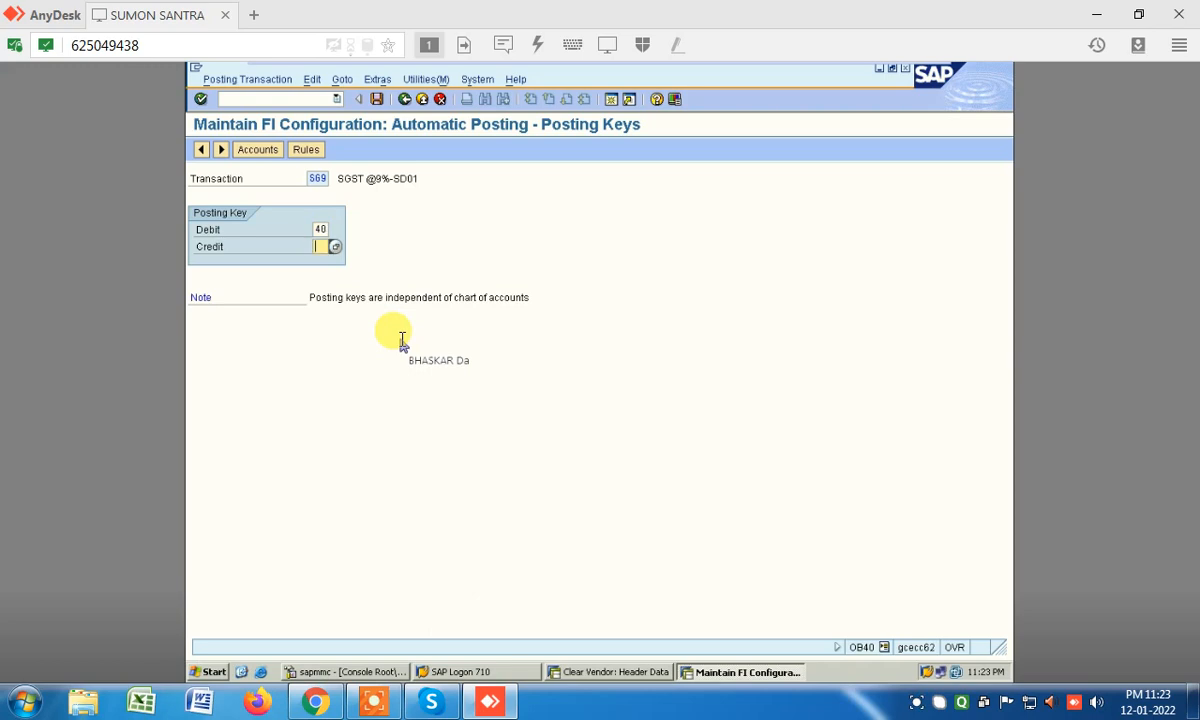
pyautogui.write('50')
pyautogui.press('F7')
pyautogui.press('Return')
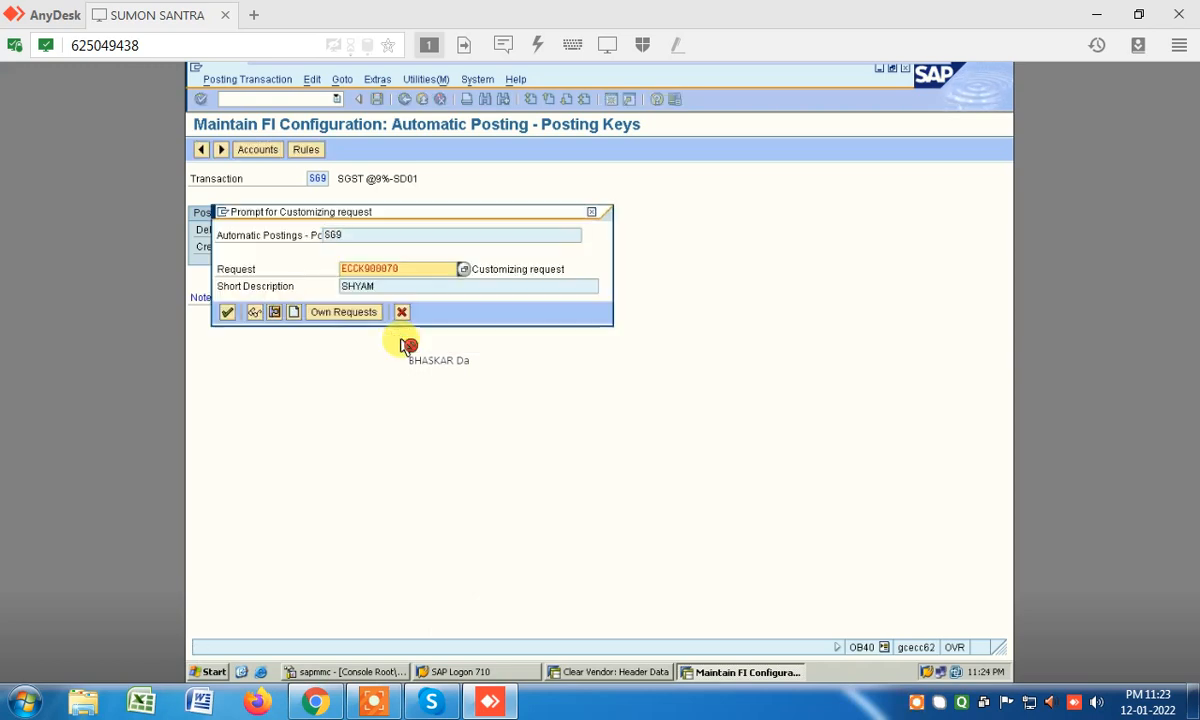
pyautogui.press('Return')
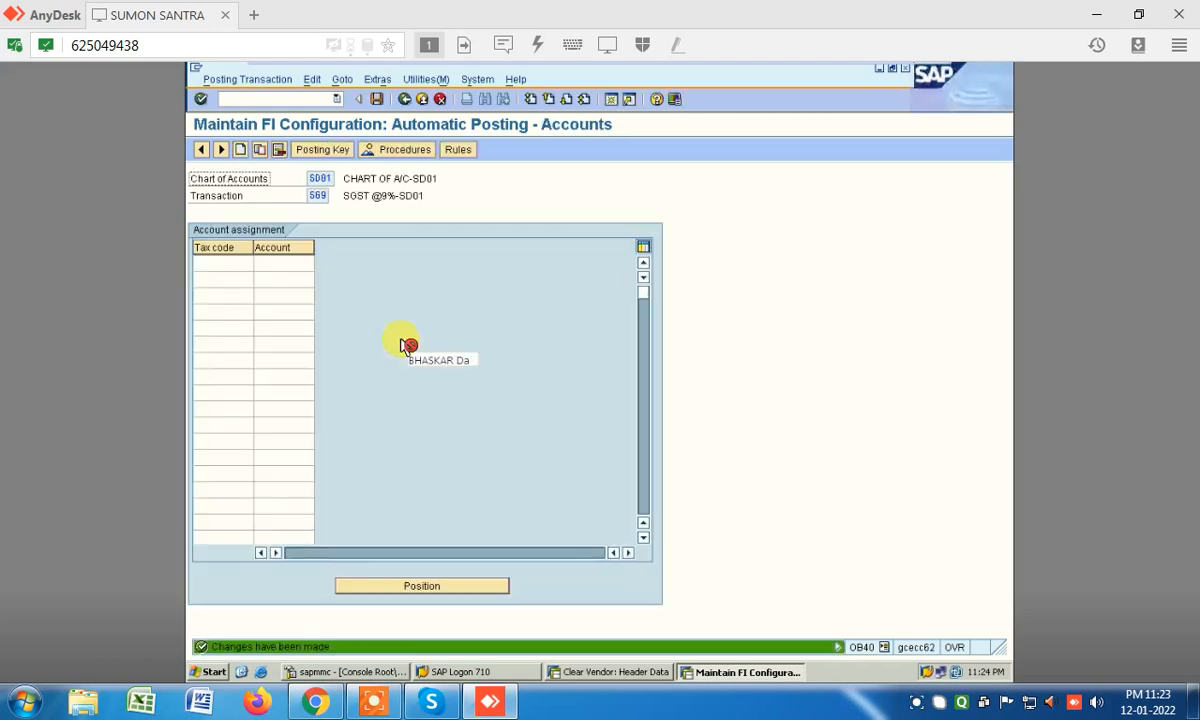
# - Assign account 2012 to tax code CS and account 2013 to a blank tax code for SG9, and save
pyautogui.click(224, 264)
pyautogui.write('CS')
pyautogui.press('Tab')
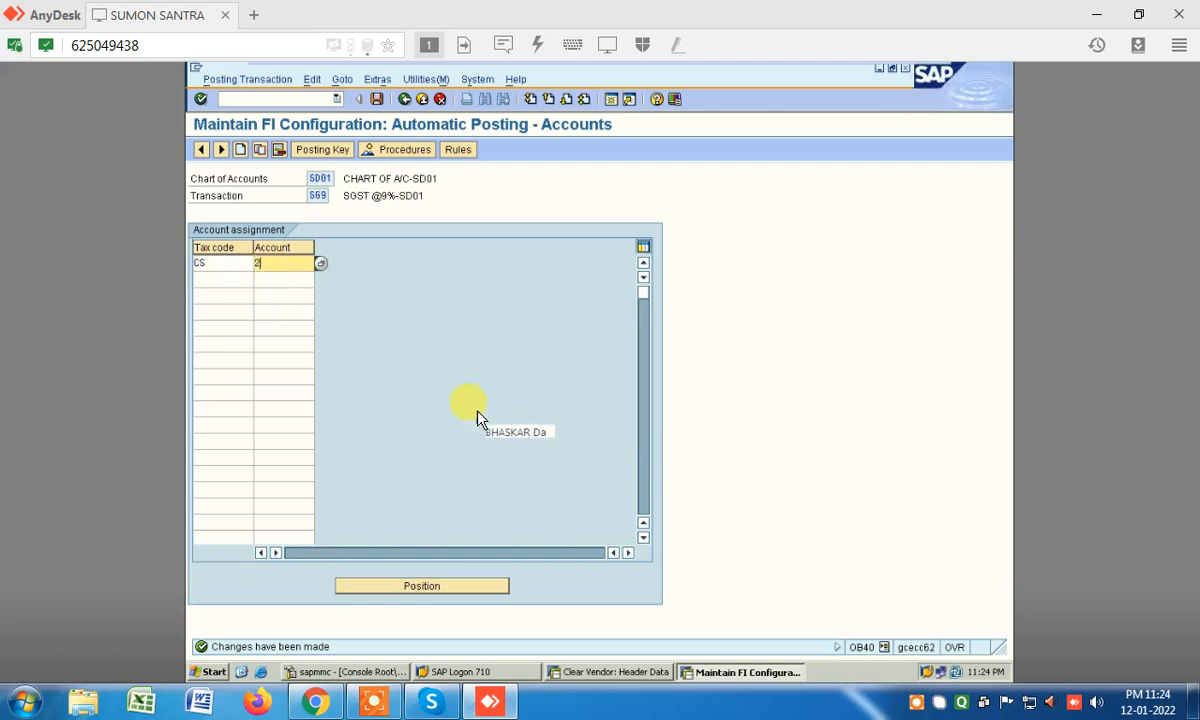
pyautogui.write('2012')
pyautogui.press('Down')
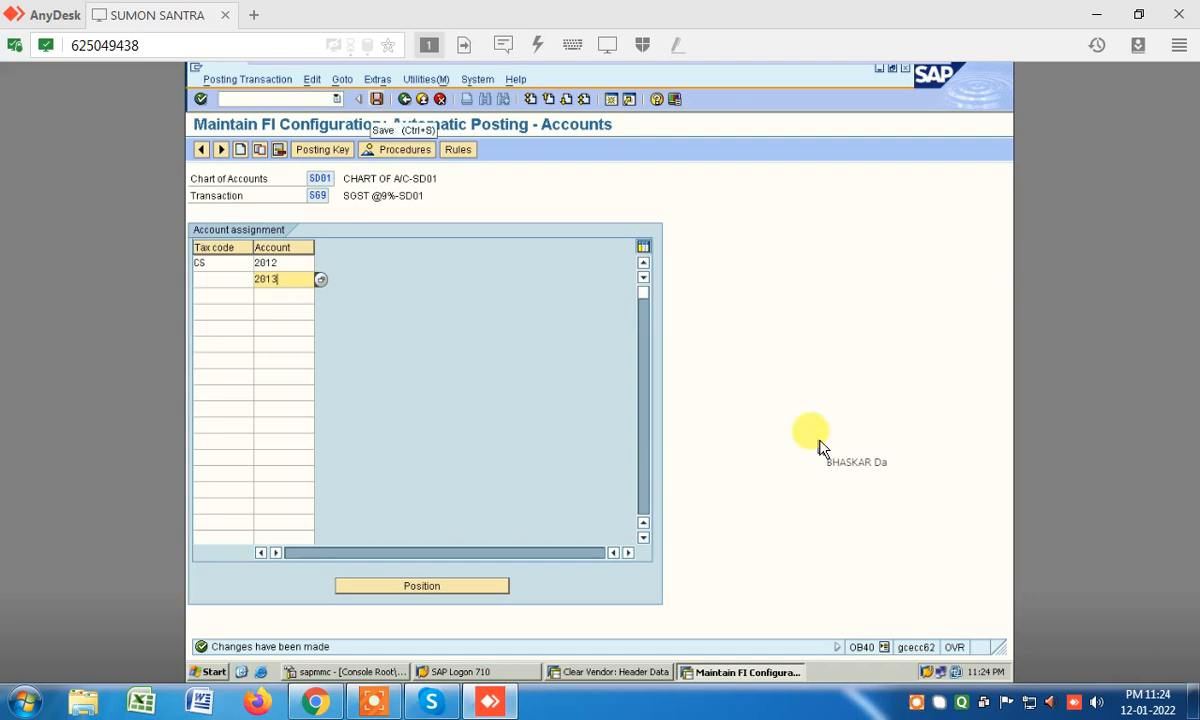
pyautogui.hotkey('ctrl', 's')
pyautogui.press('Return')
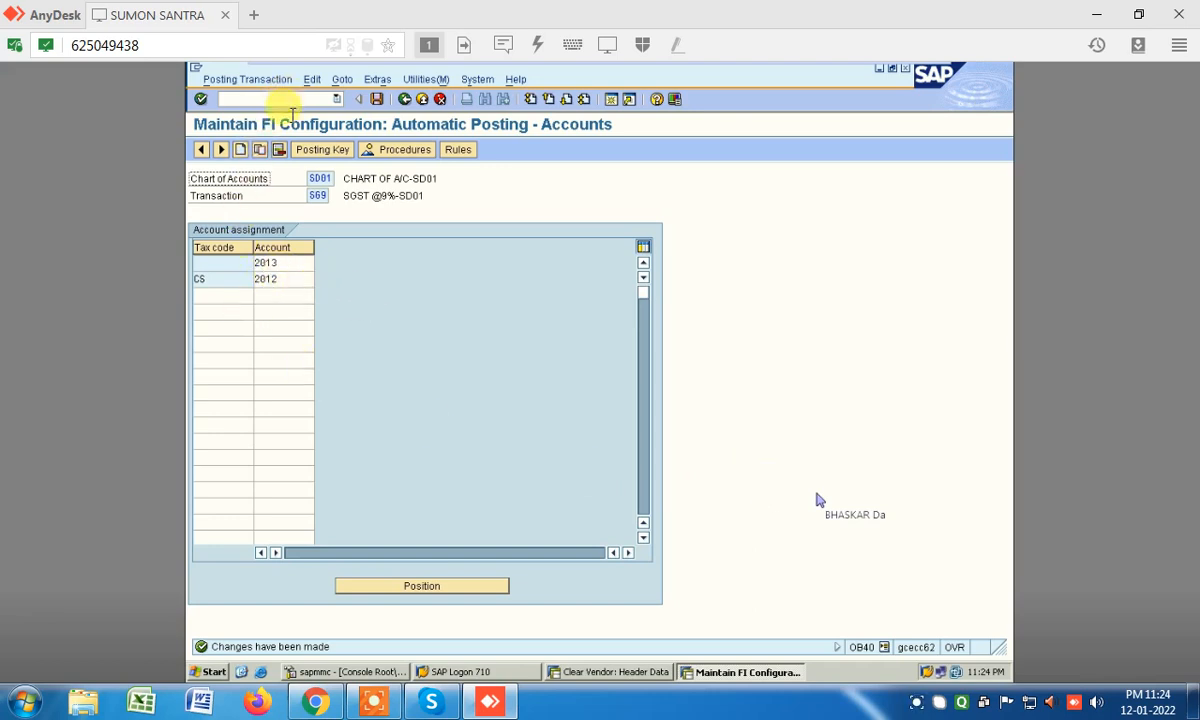
# - Go to transaction FTXP for tax code maintenance with country IN
pyautogui.click(792, 560)
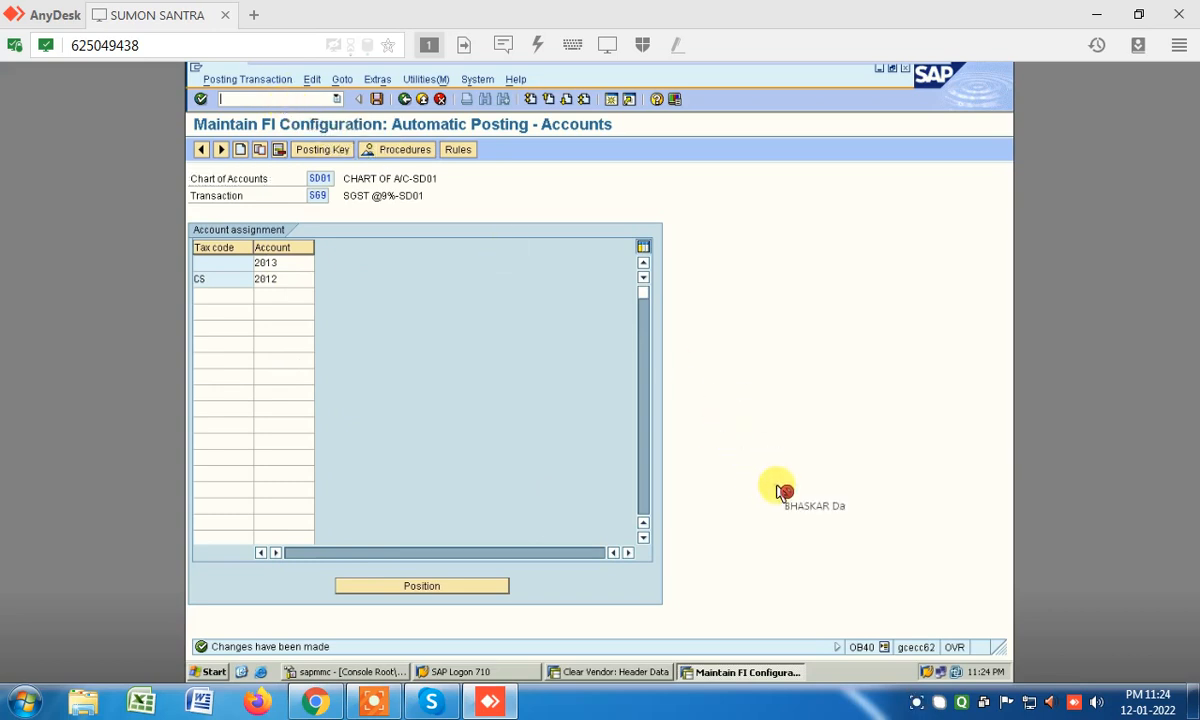
pyautogui.write('/NFTXP')
pyautogui.press('Return')
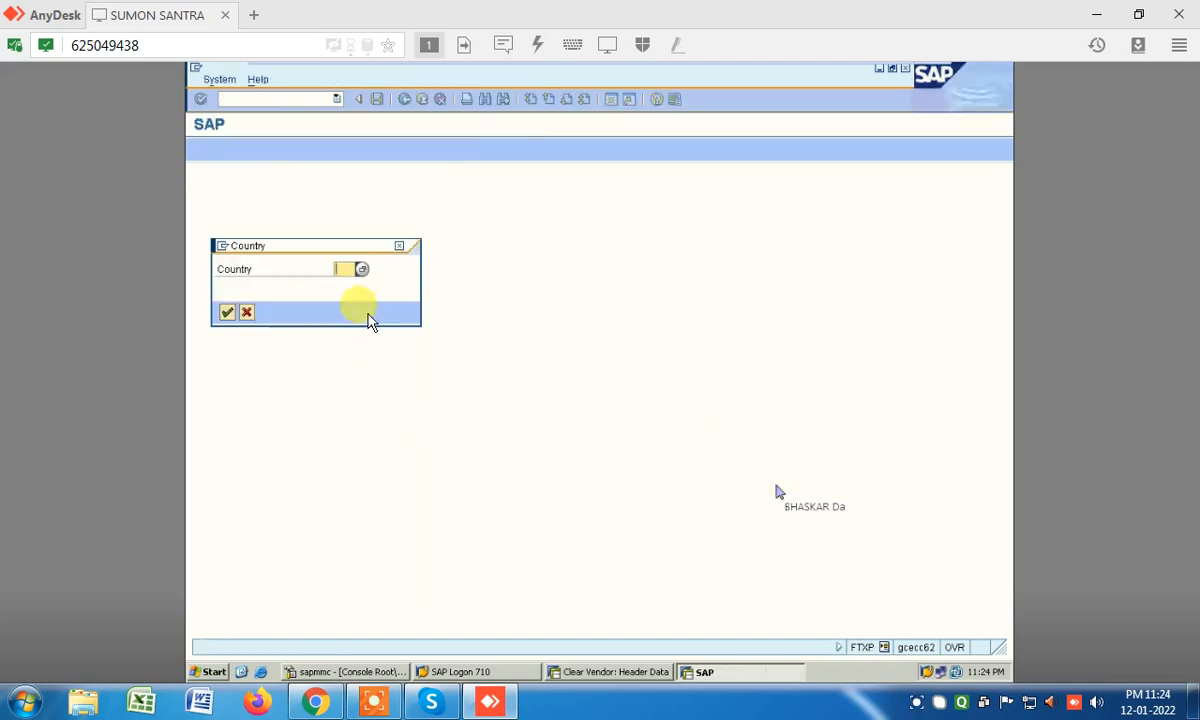
pyautogui.write('IN')
pyautogui.press('Return')
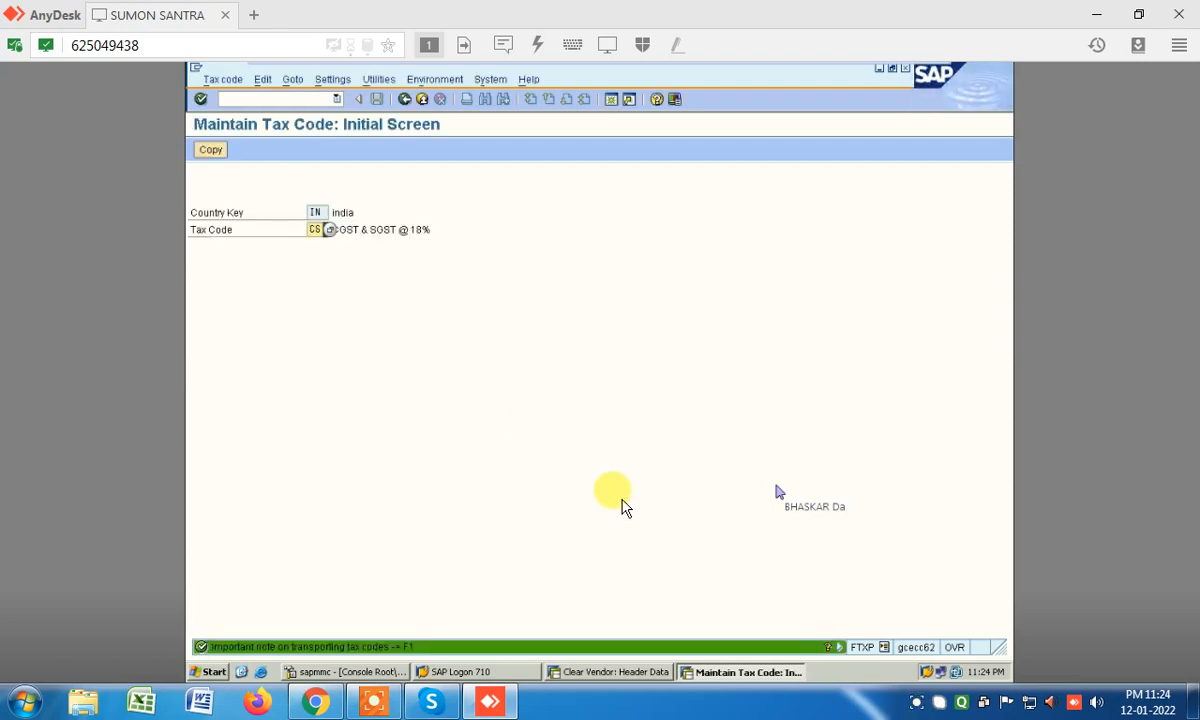
# - Check the tax rates of tax code CS and its tax accounts for chart of accounts SD01, and save
pyautogui.click(627, 506)
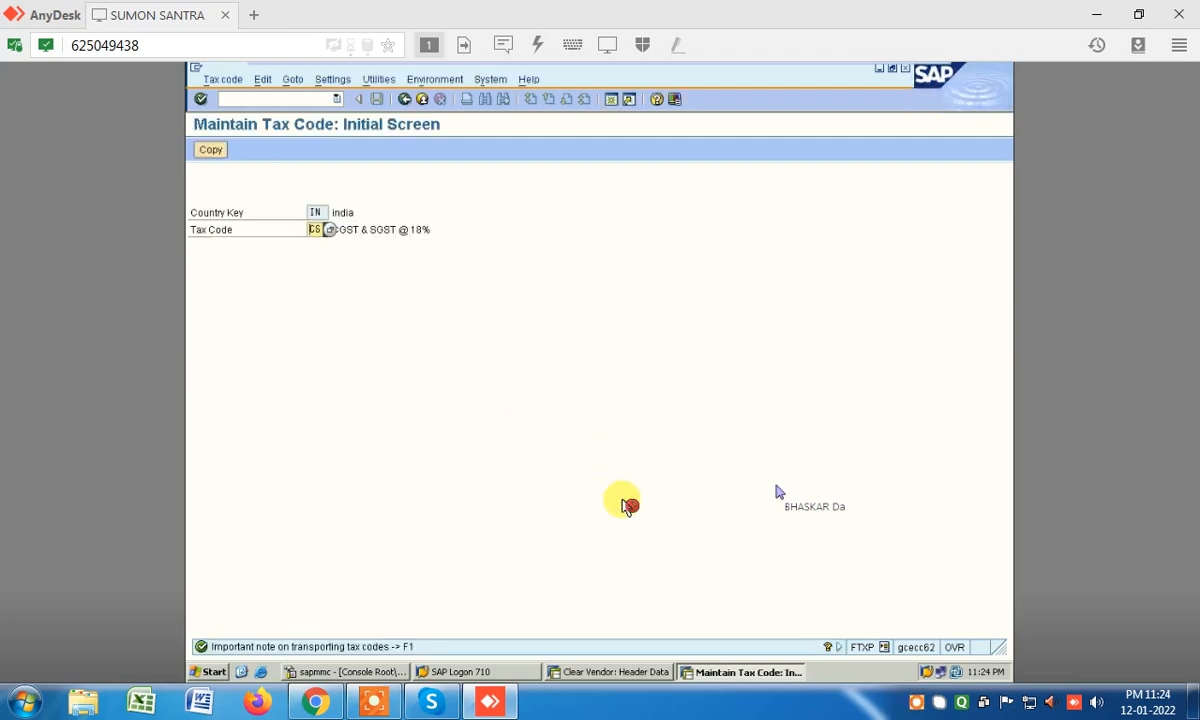
pyautogui.press('Return')
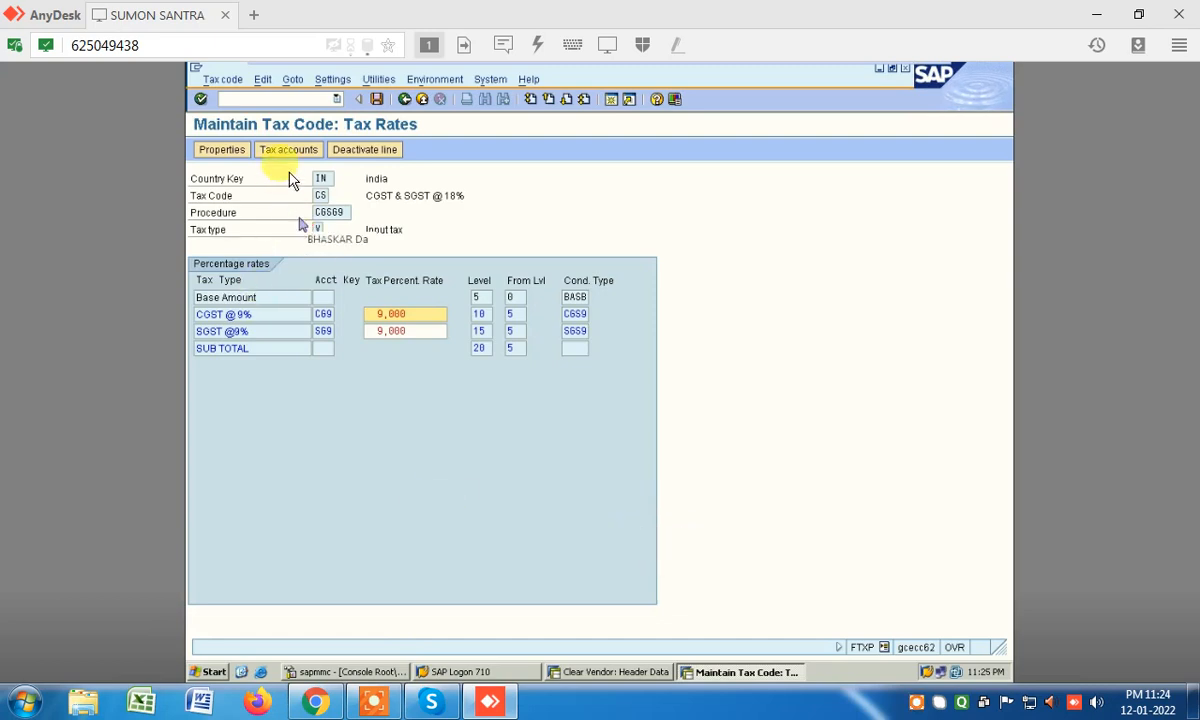
pyautogui.click(1003, 496)
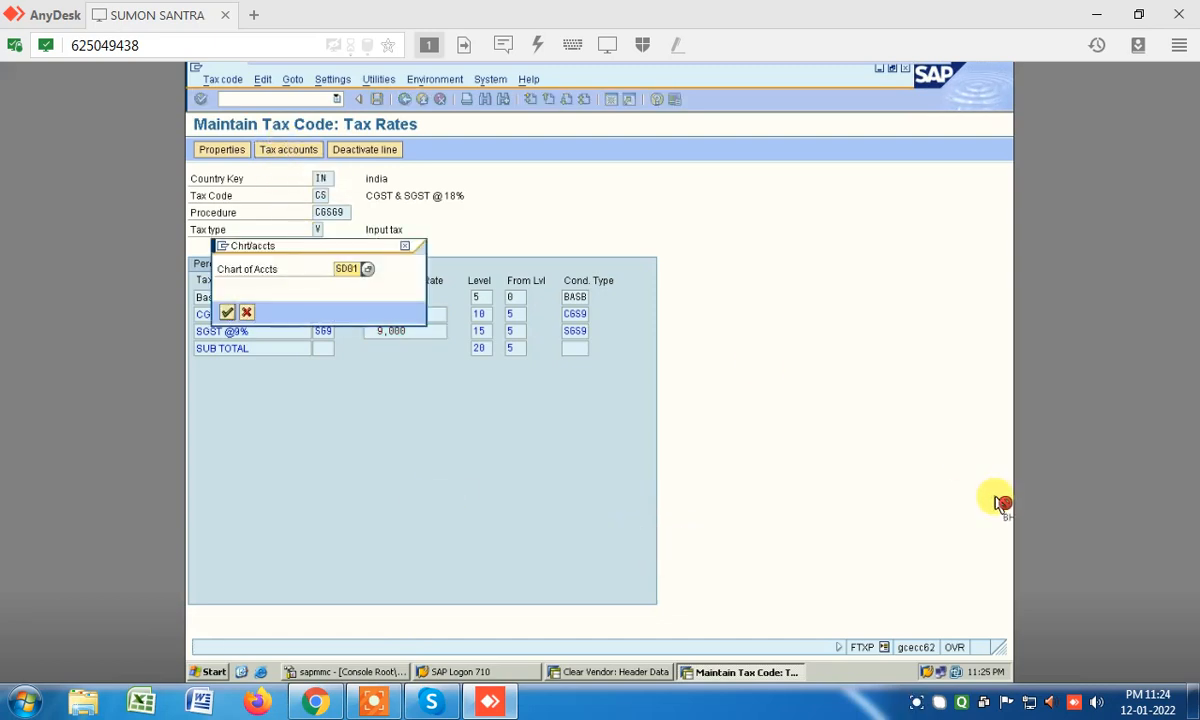
pyautogui.press('Return')
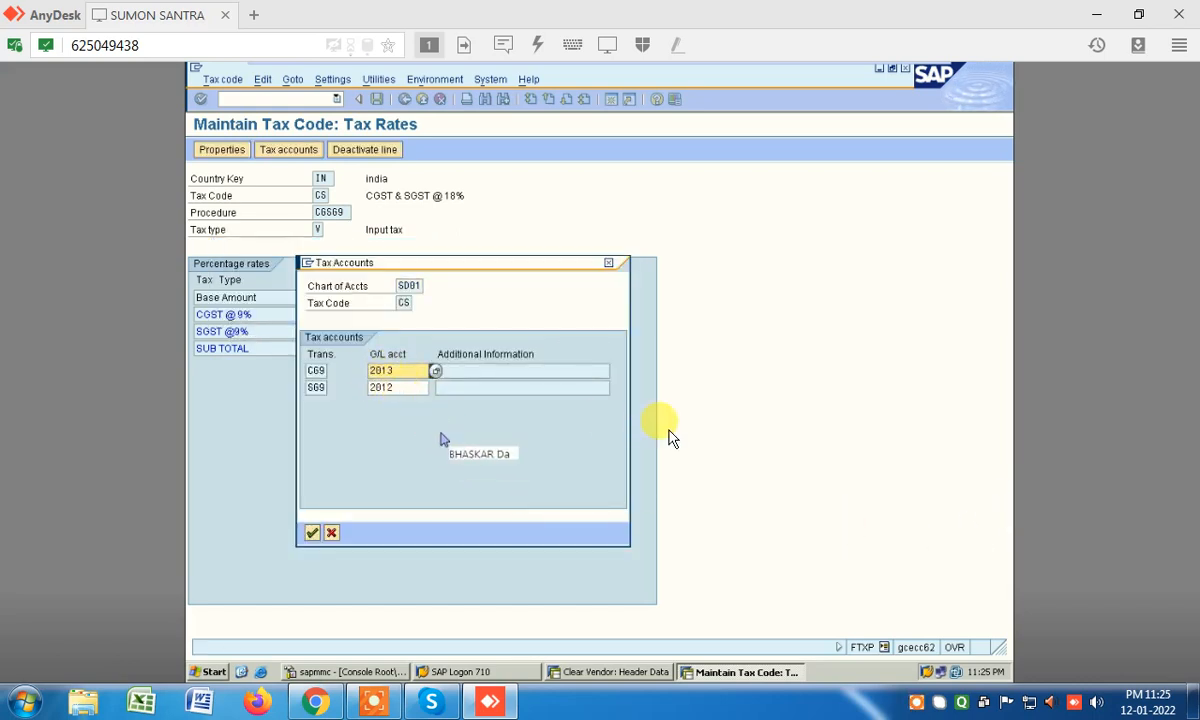
pyautogui.click(312, 532)
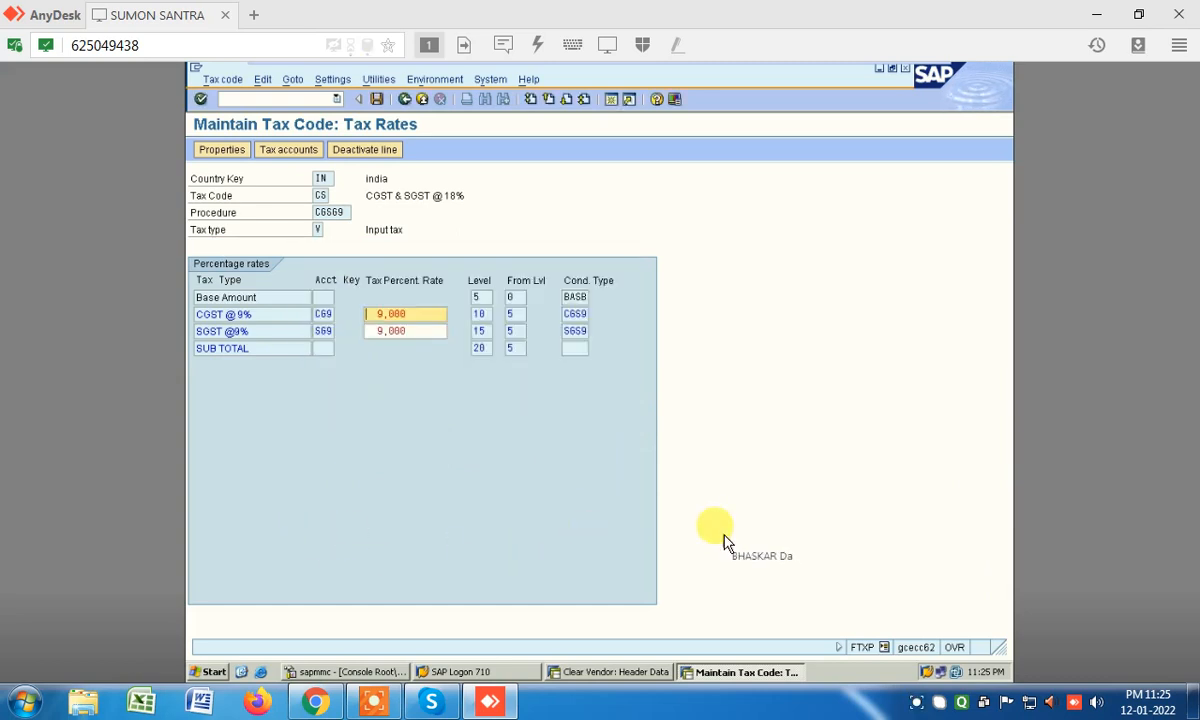
pyautogui.click(731, 540)
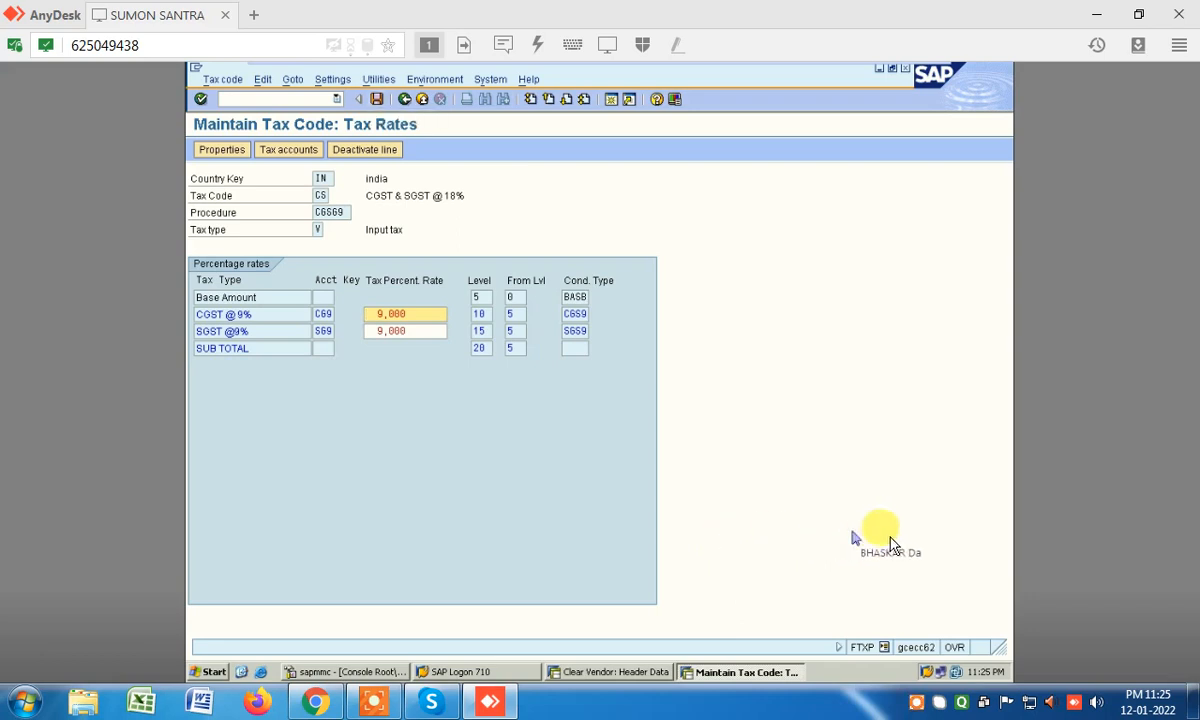
pyautogui.click(892, 549)
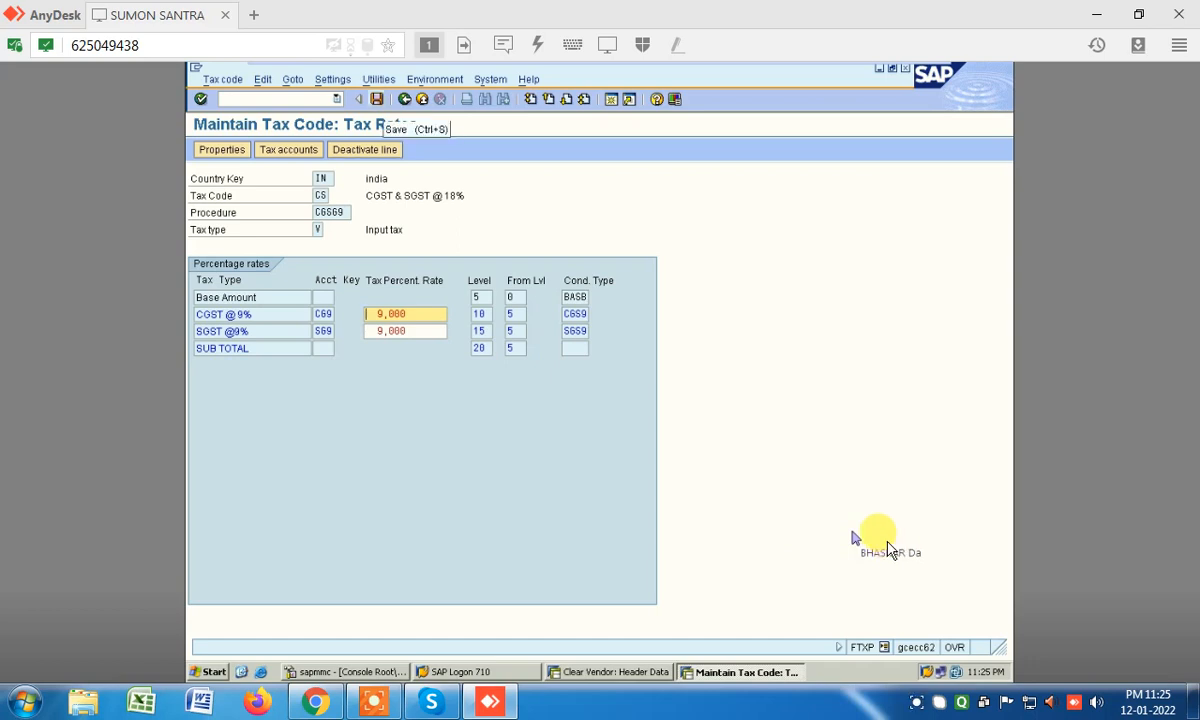
pyautogui.hotkey('ctrl', 's')
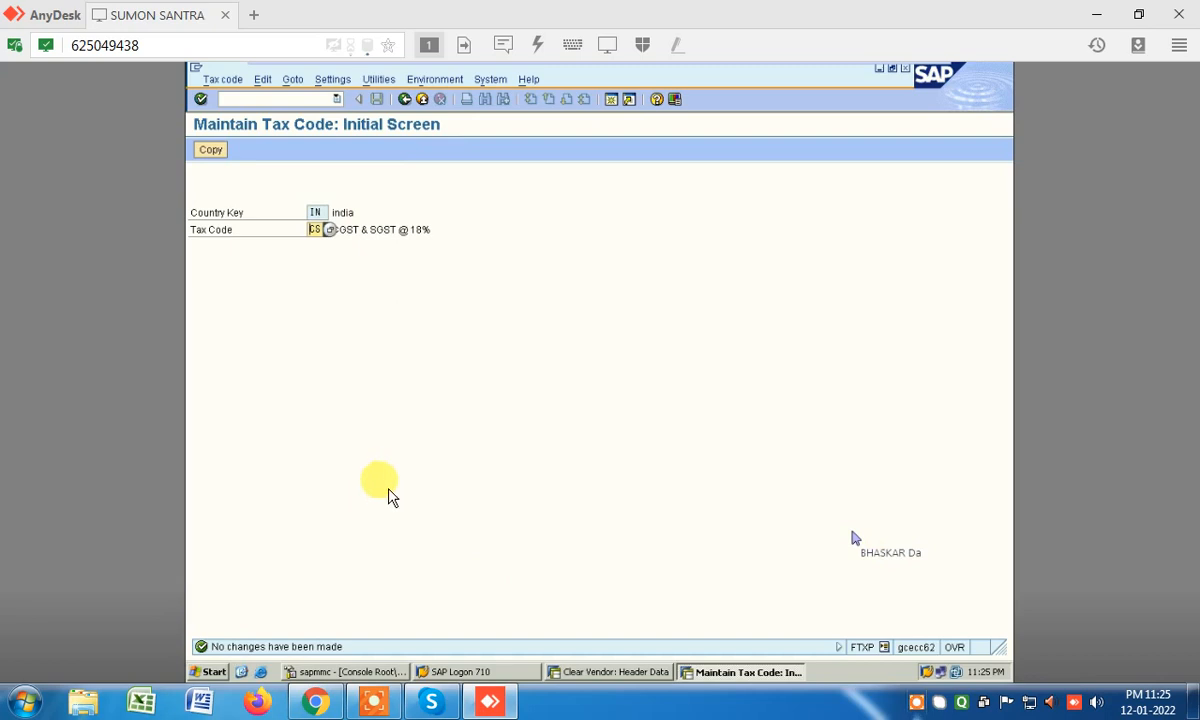
# - Leave tax code maintenance and go to transaction FS00 for central G/L account maintenance
pyautogui.click(404, 100)
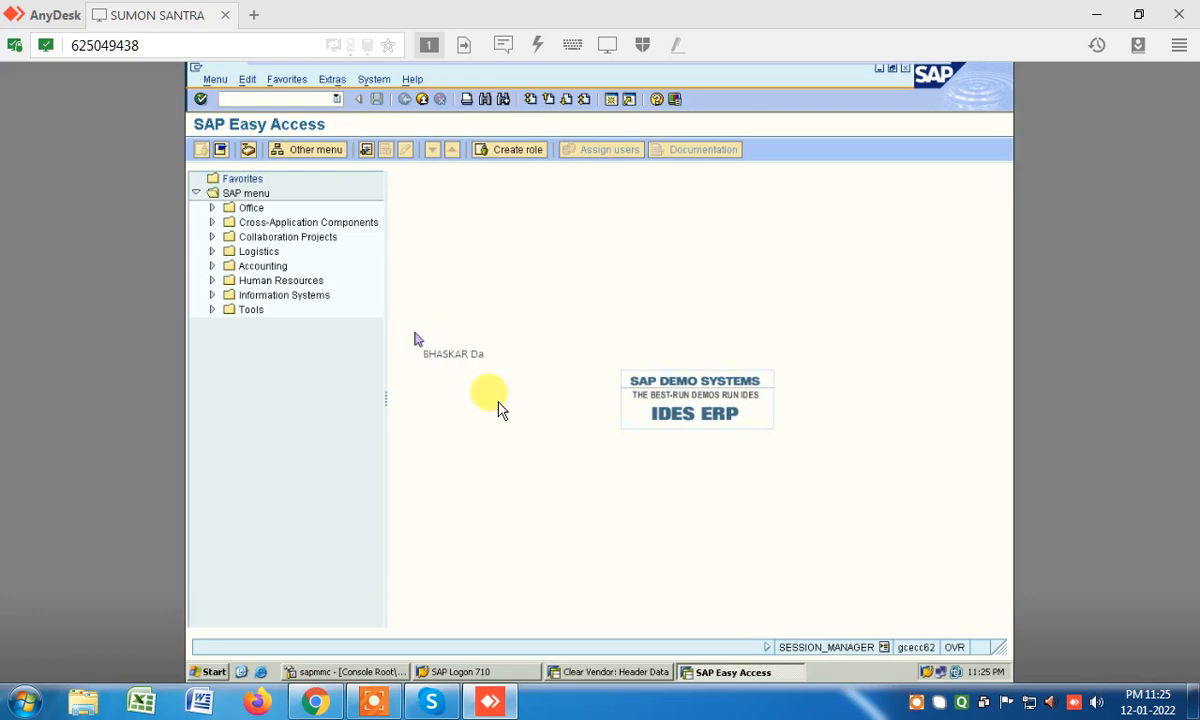
pyautogui.write('FS00')
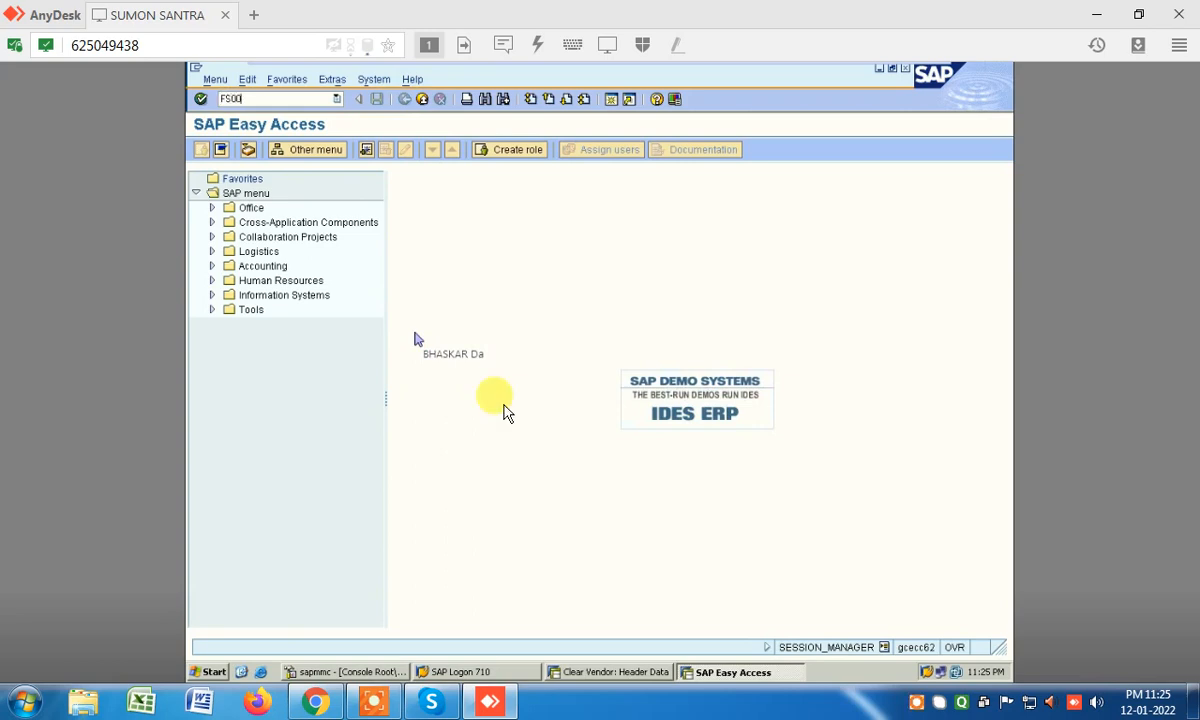
pyautogui.press('Return')
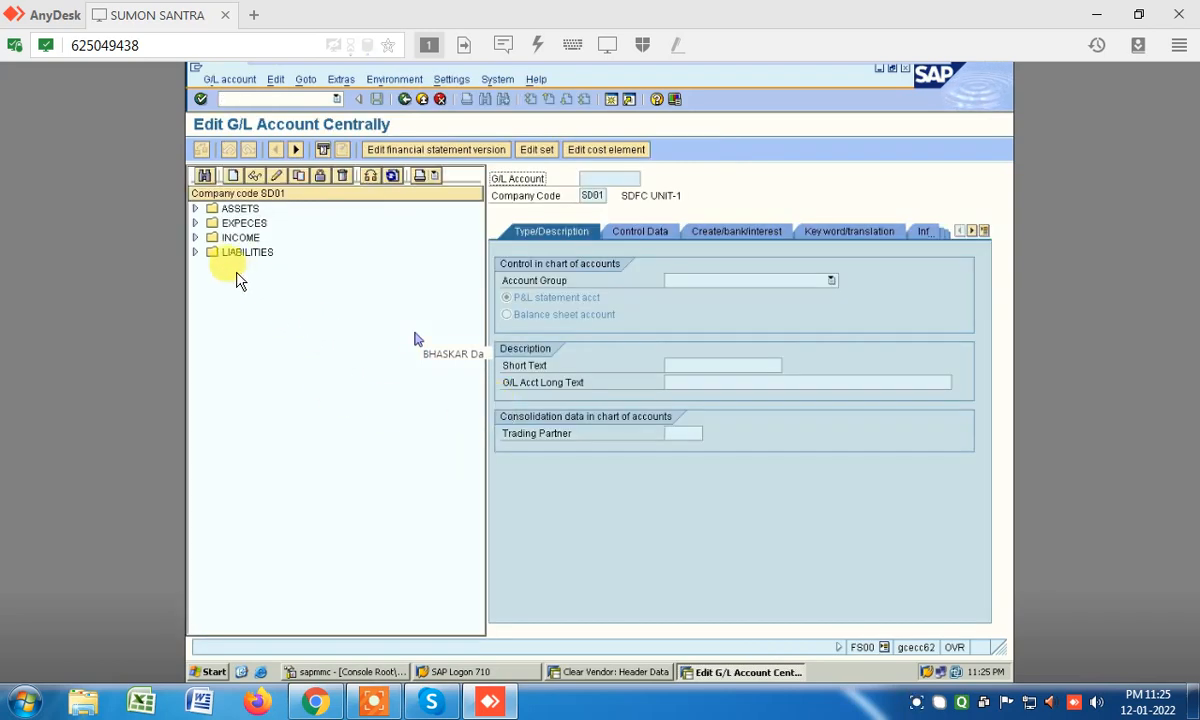
# - Display the control data of the PURCHASE account in the EXPECES group to review its tax settings
pyautogui.click(196, 222)
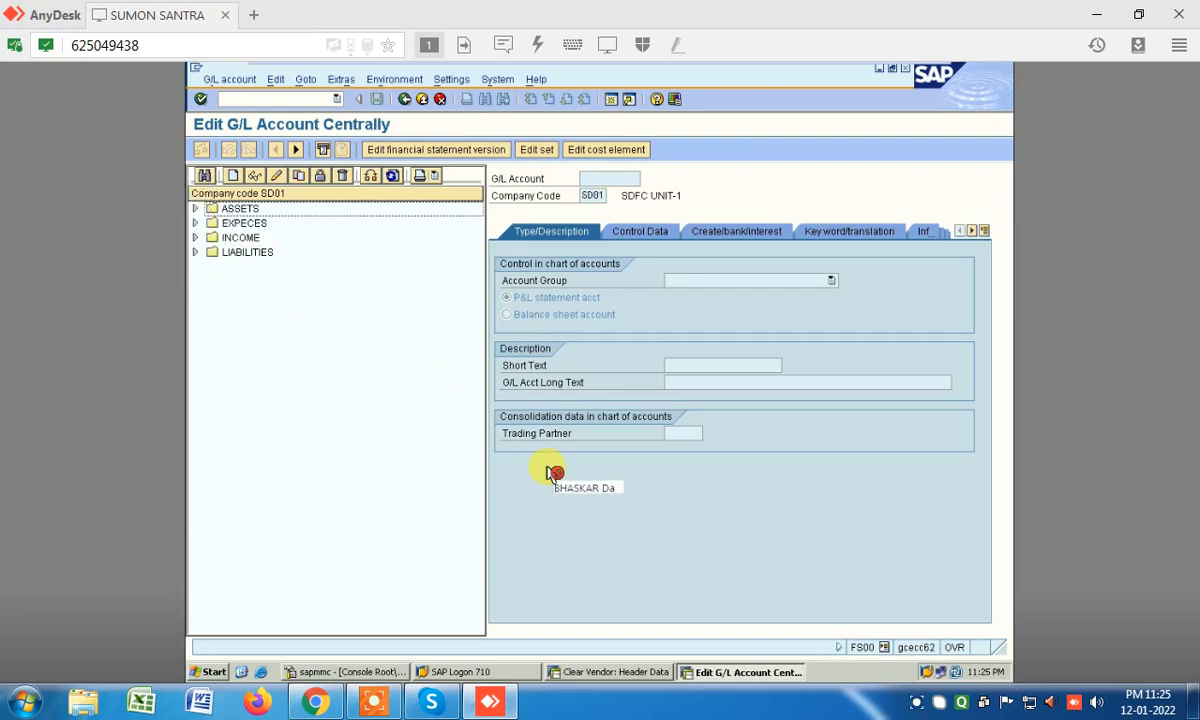
pyautogui.scroll(-1, 298, 385)
pyautogui.doubleClick(302, 339)
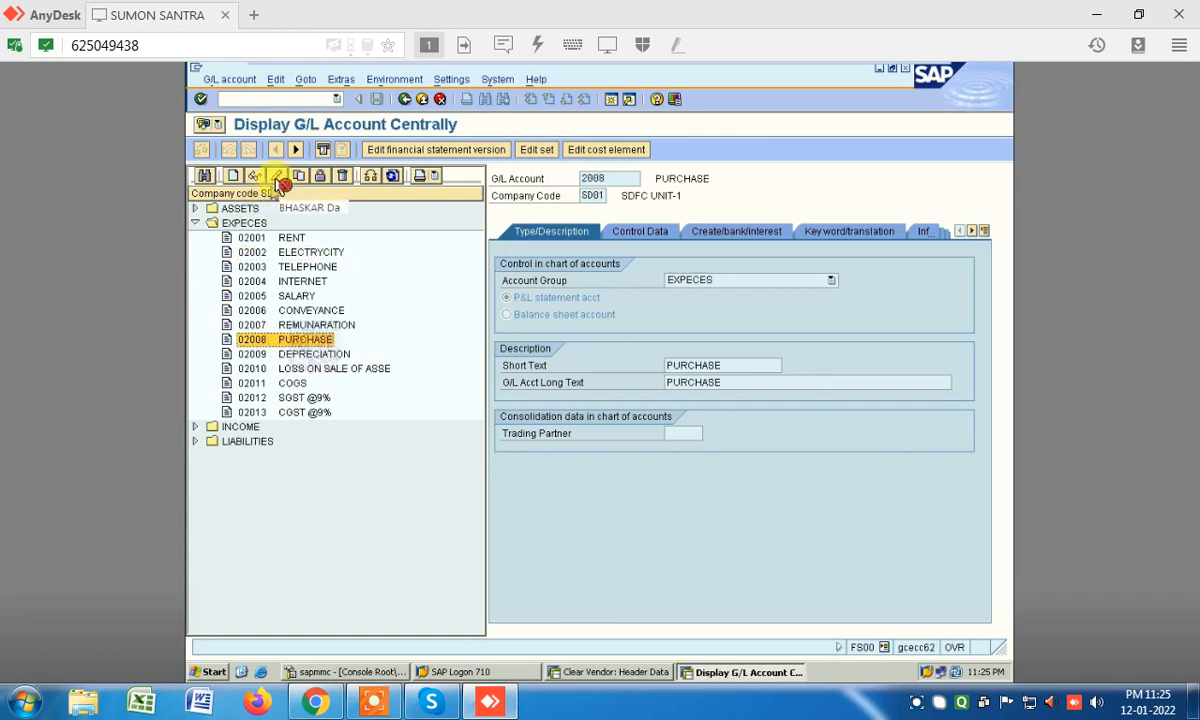
pyautogui.click(638, 232)
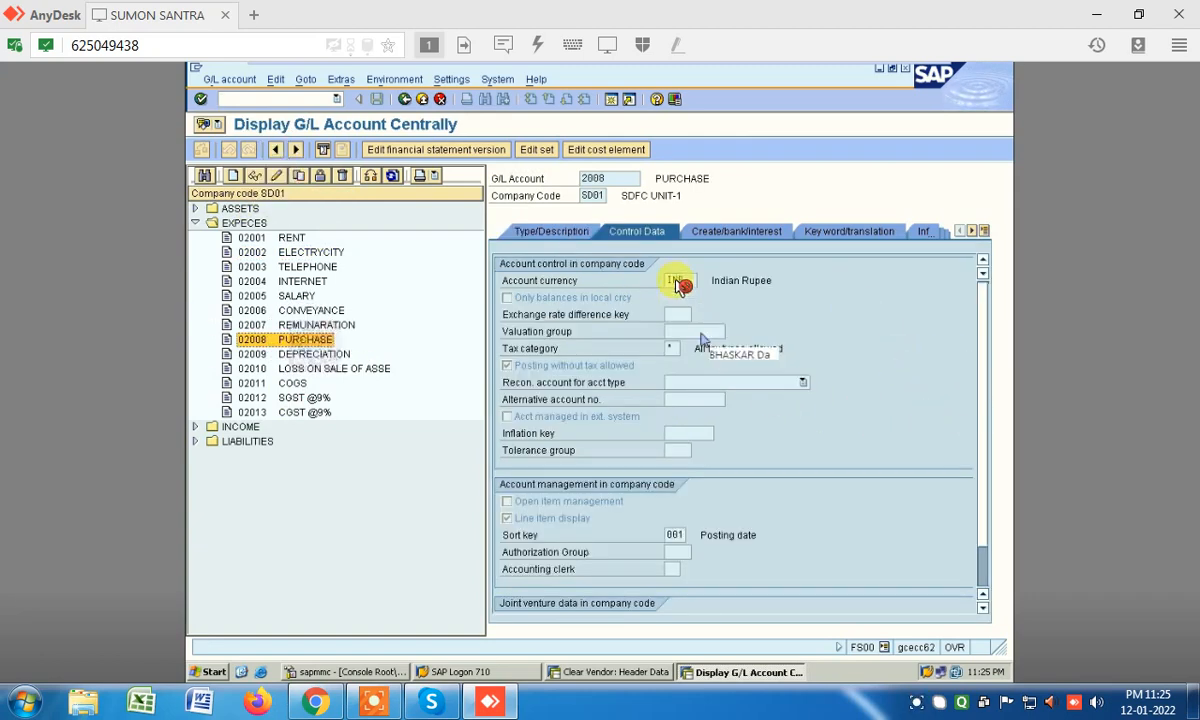
# - Set G/L account 2002 (ELECTRYCITY) to tax category * (all tax types allowed), allow posting without tax, and save
pyautogui.click(278, 176)
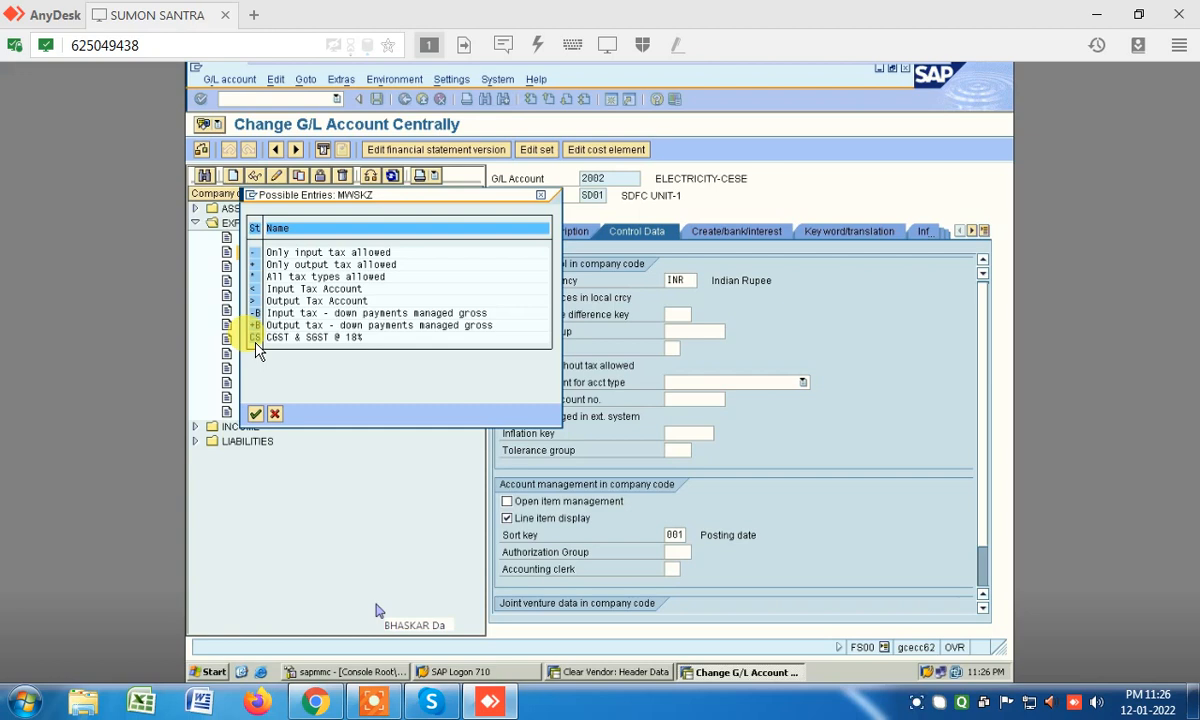
pyautogui.doubleClick(253, 277)
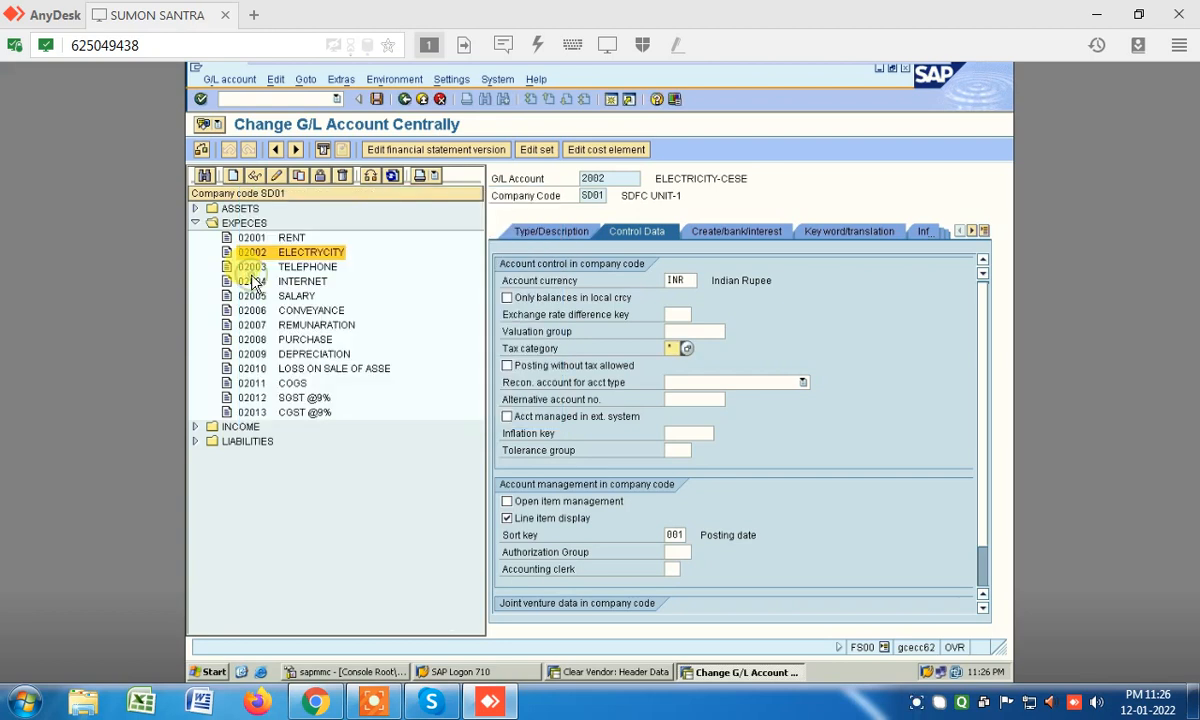
pyautogui.click(566, 372)
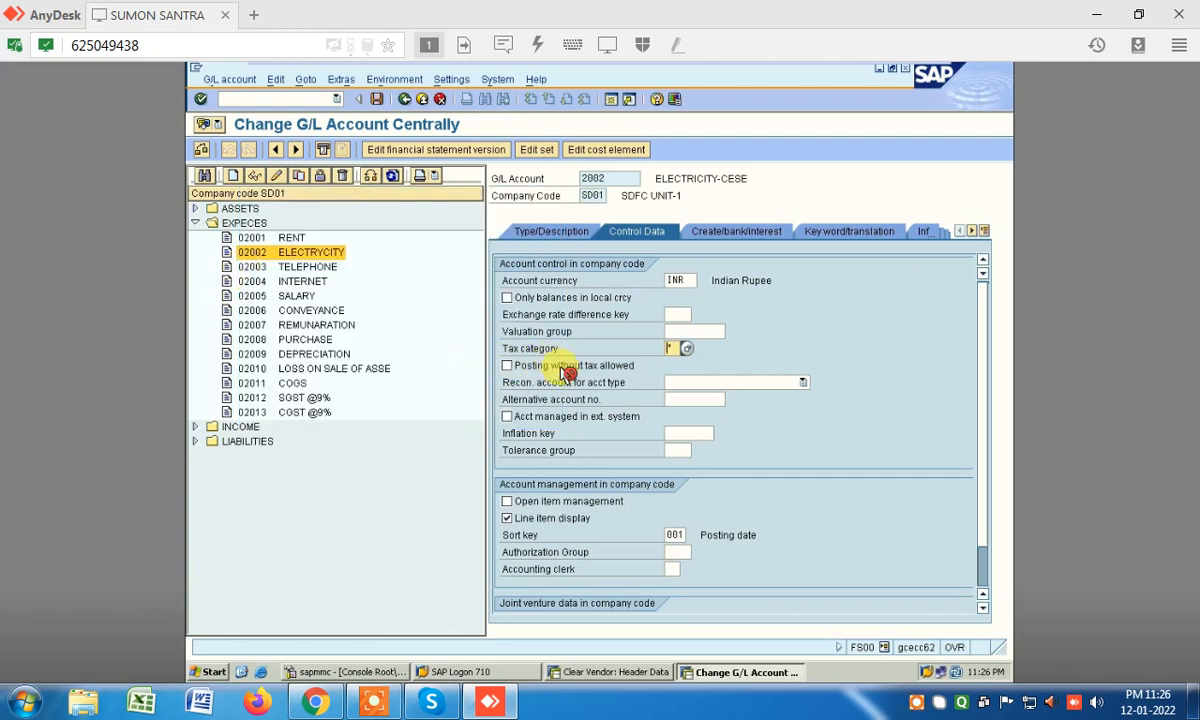
pyautogui.click(508, 366)
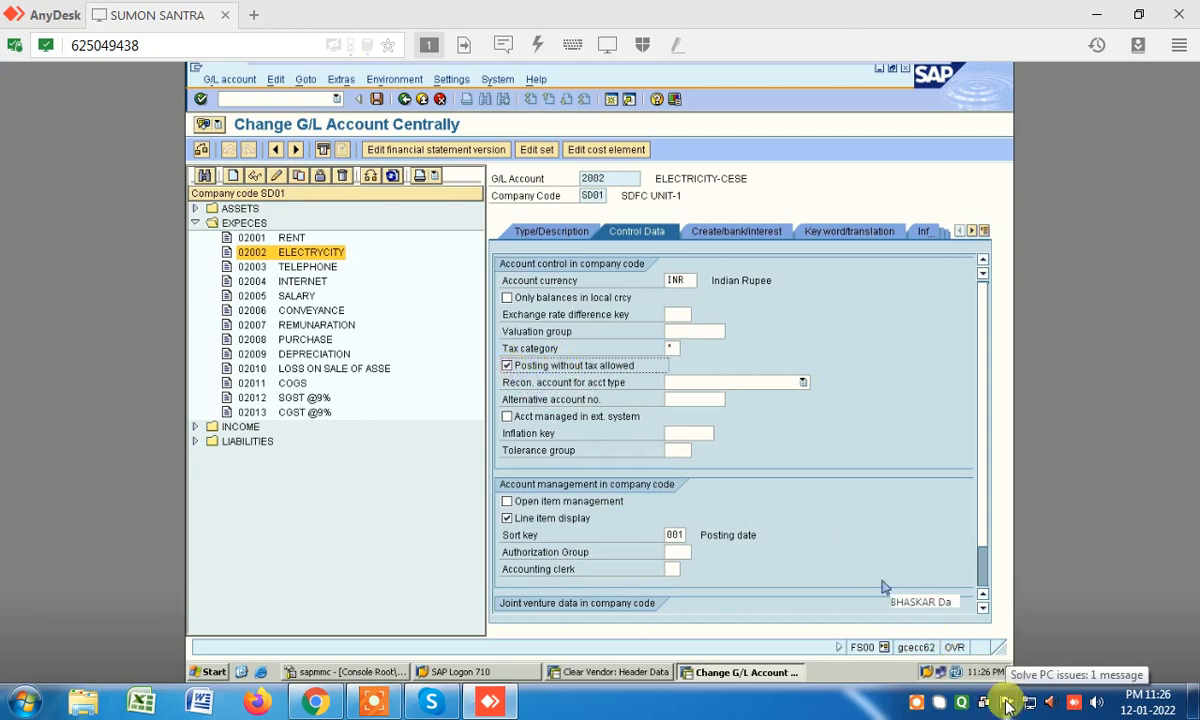
pyautogui.click(913, 704)
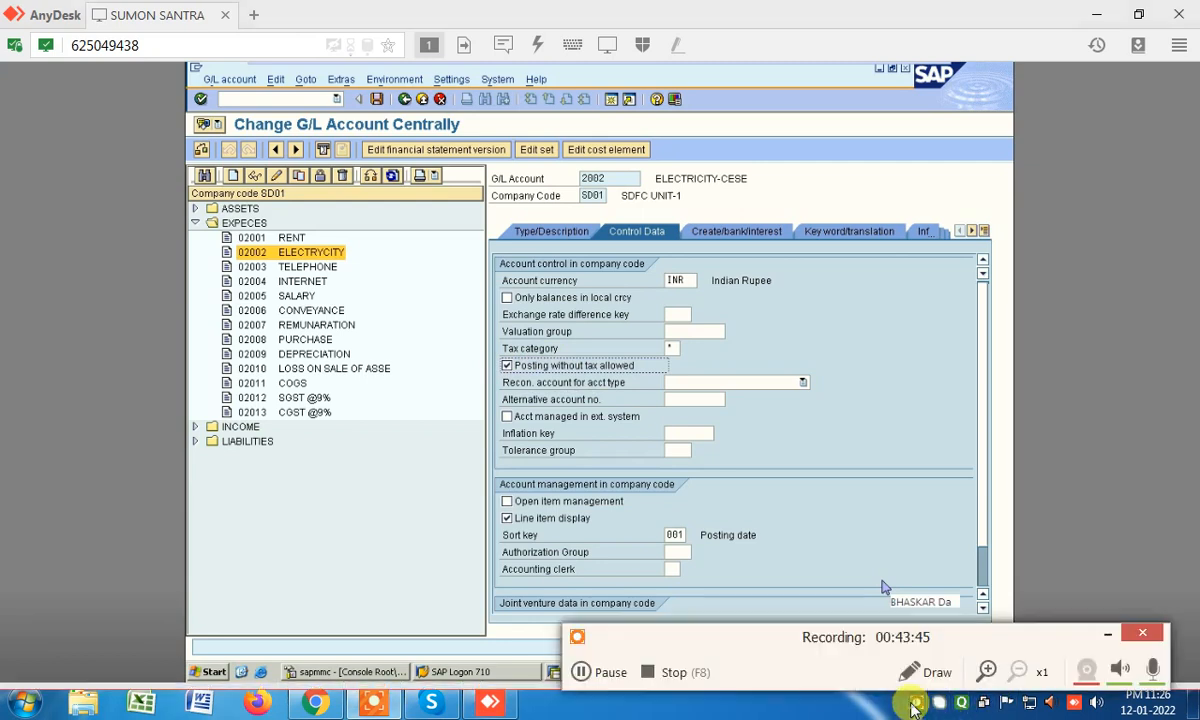
pyautogui.click(1100, 639)
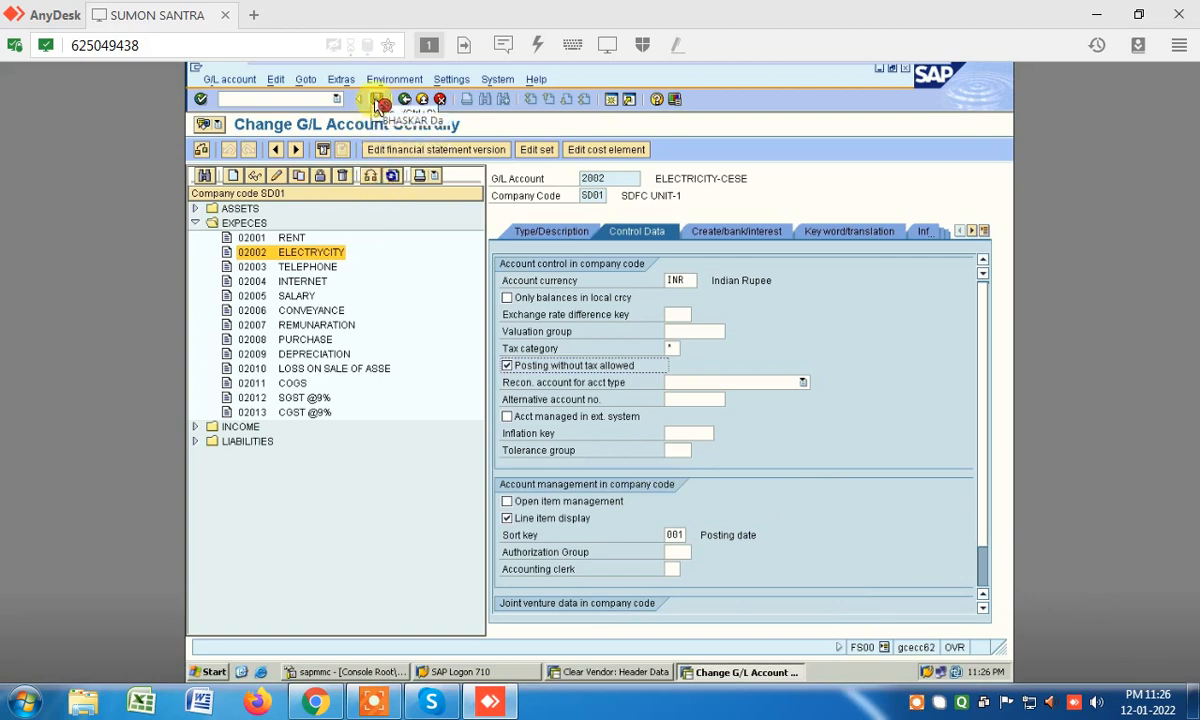
pyautogui.click(943, 462)
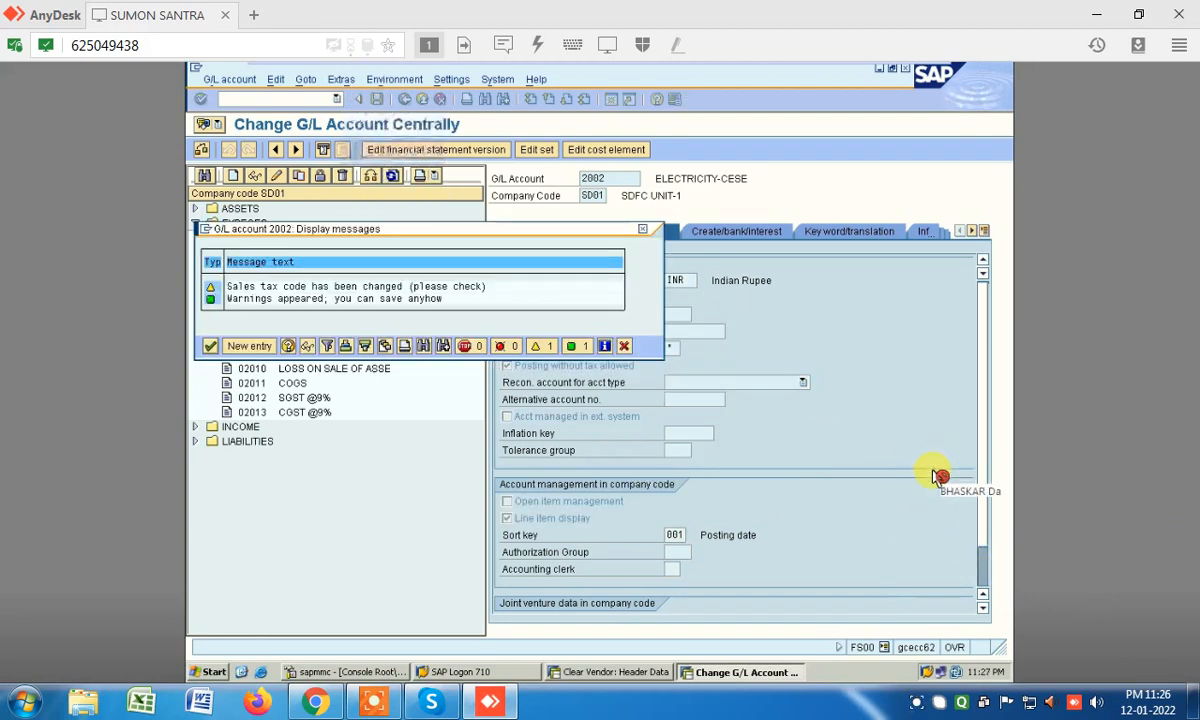
pyautogui.press('Return')
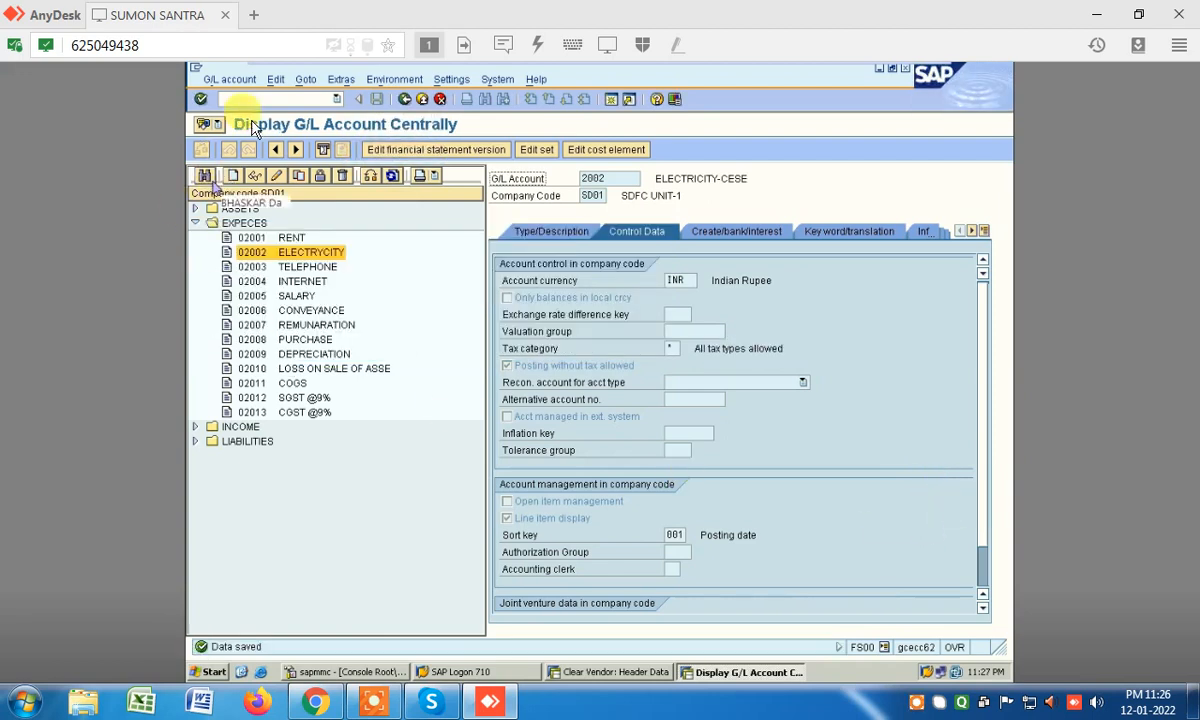
# - Go to transaction F-02 for G/L account posting and set the document date to 12.01.2022
pyautogui.hotkey('ctrl', '/')
pyautogui.write('/NF-02')
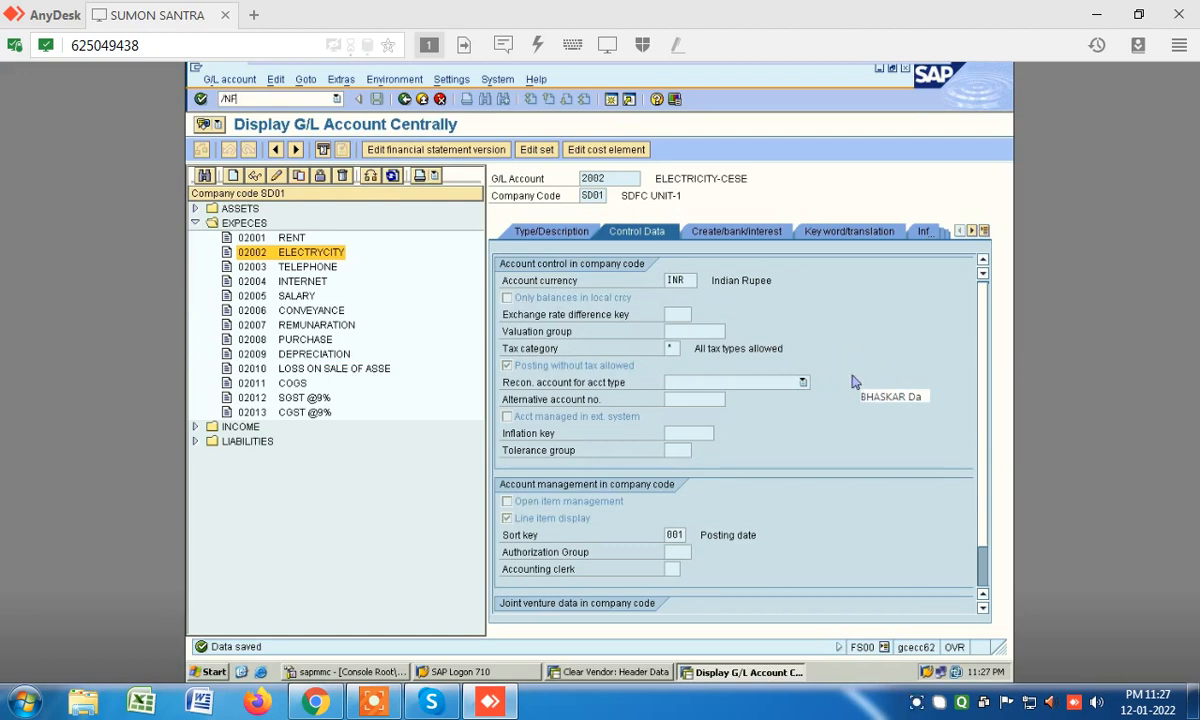
pyautogui.press('Return')
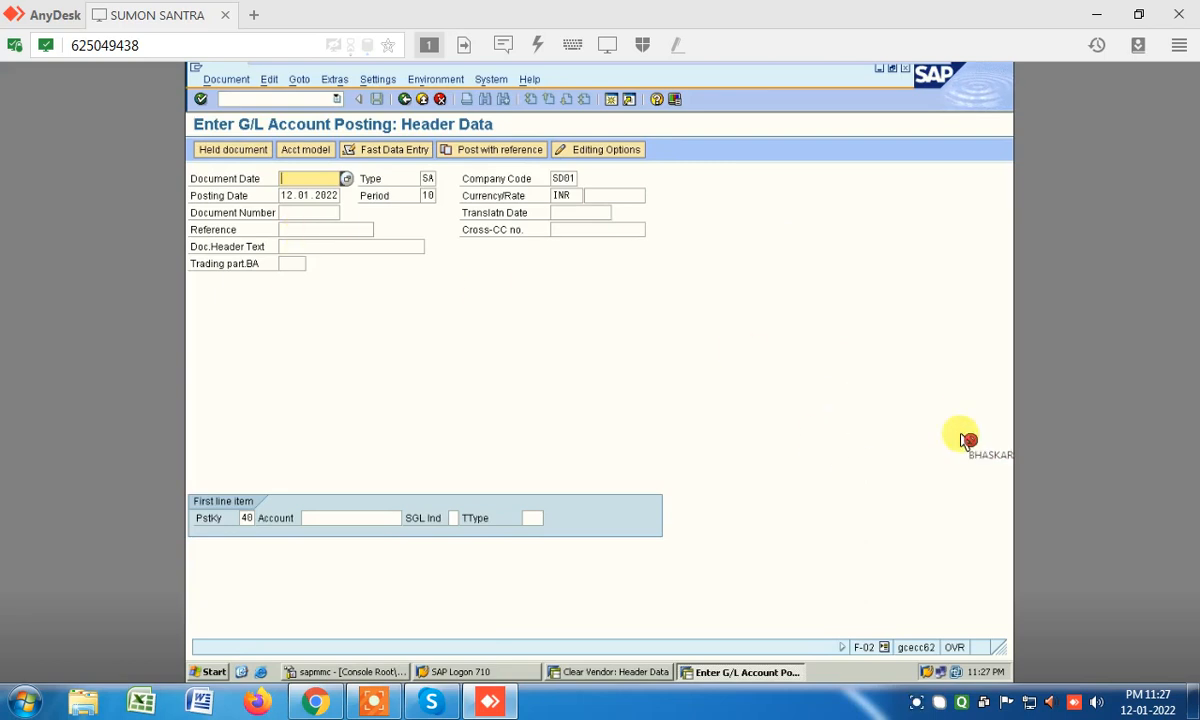
pyautogui.press('F4')
pyautogui.press('Return')
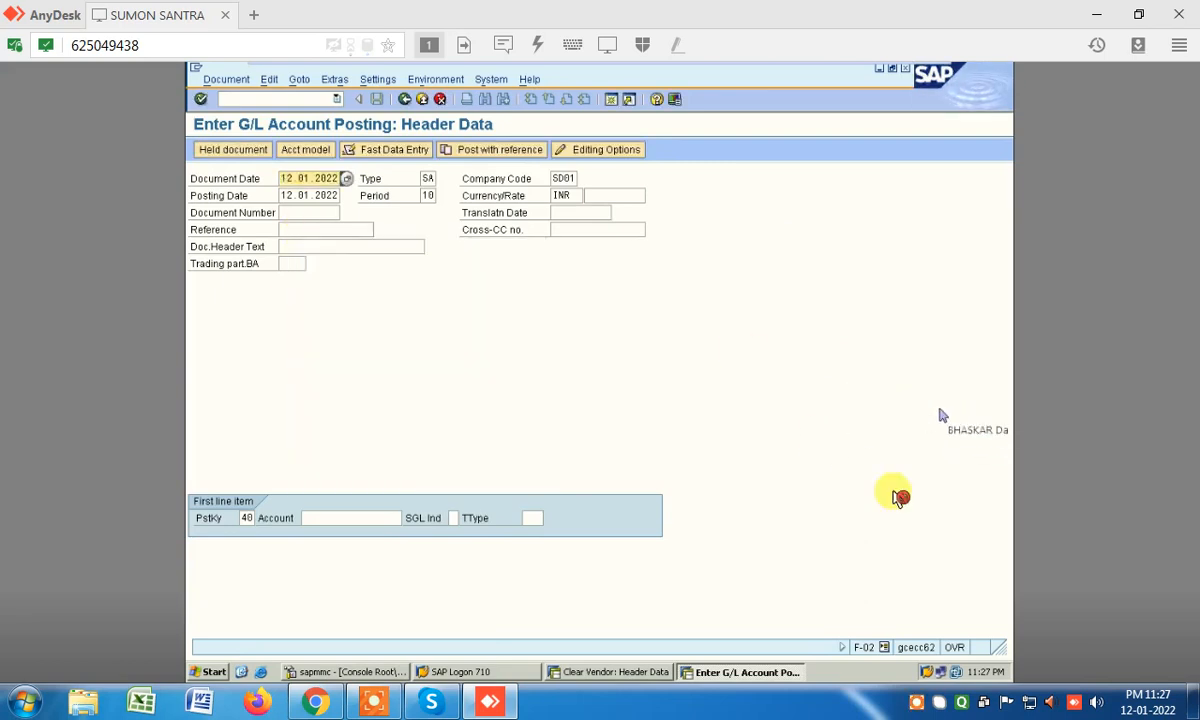
# - Pick electricity account 2002 from chart of accounts SD01 for the first line item and open that item's entry
pyautogui.click(335, 520)
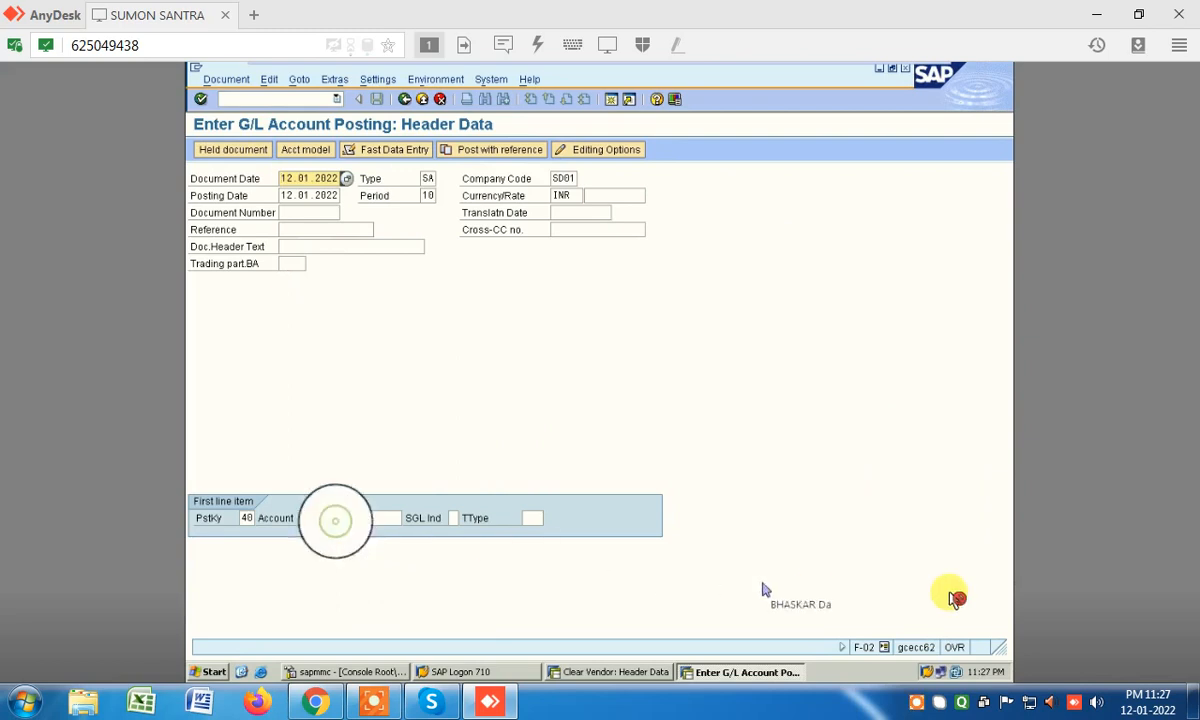
pyautogui.press('F4')
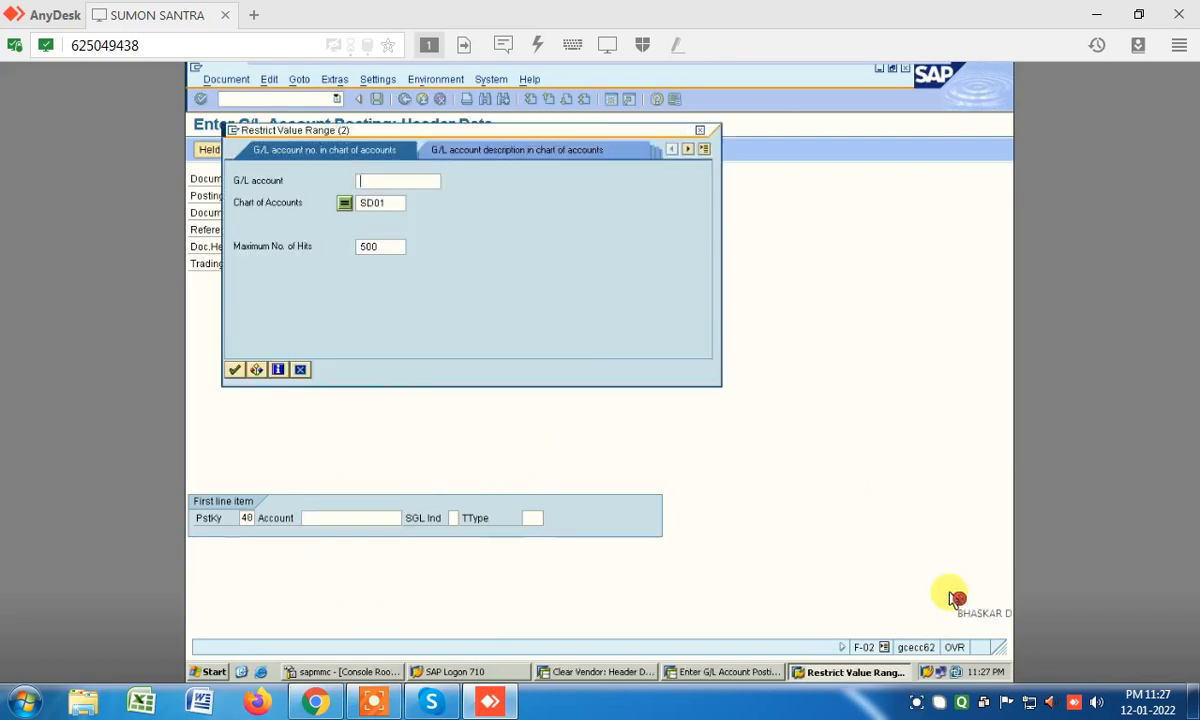
pyautogui.press('Return')
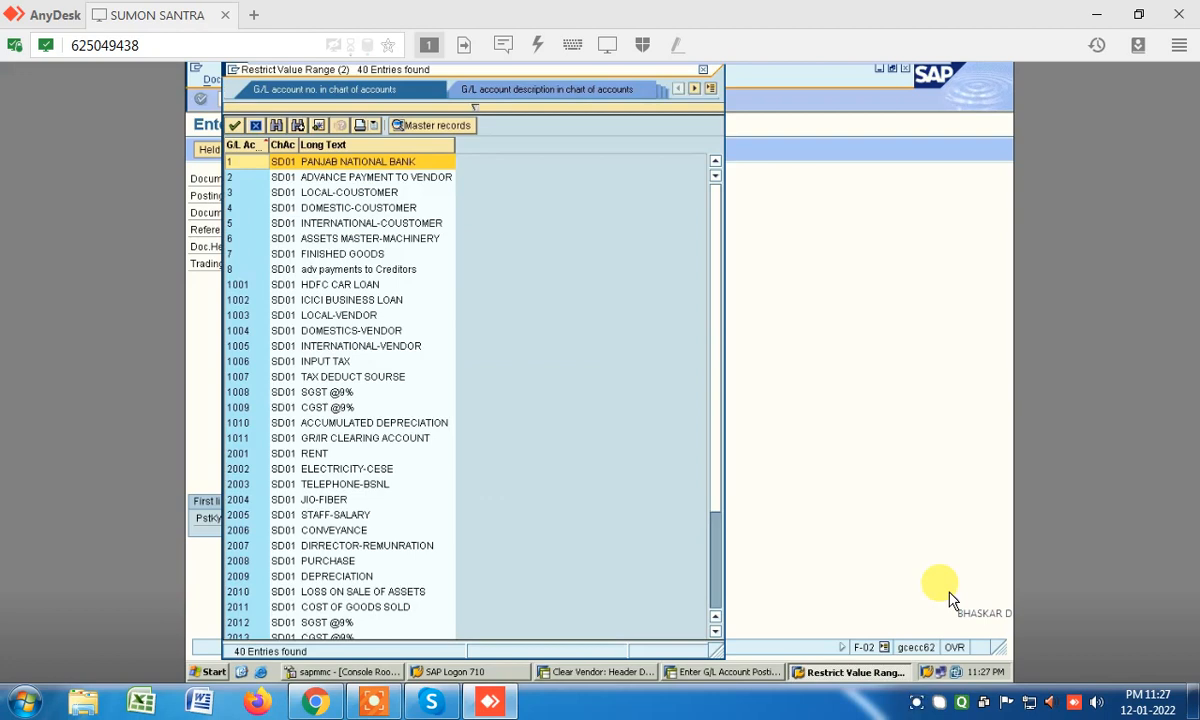
pyautogui.press('Down')
pyautogui.press('Down')
pyautogui.press('Down')
pyautogui.press('Down')
pyautogui.press('Down')
pyautogui.press('Down')
pyautogui.press('Down')
pyautogui.press('Down')
pyautogui.press('Down')
pyautogui.press('Down')
pyautogui.press('Down')
pyautogui.press('Down')
pyautogui.press('Down')
pyautogui.press('Down')
pyautogui.press('Down')
pyautogui.press('Down')
pyautogui.press('Down')
pyautogui.press('Down')
pyautogui.press('Down')
pyautogui.press('Down')
pyautogui.press('Return')
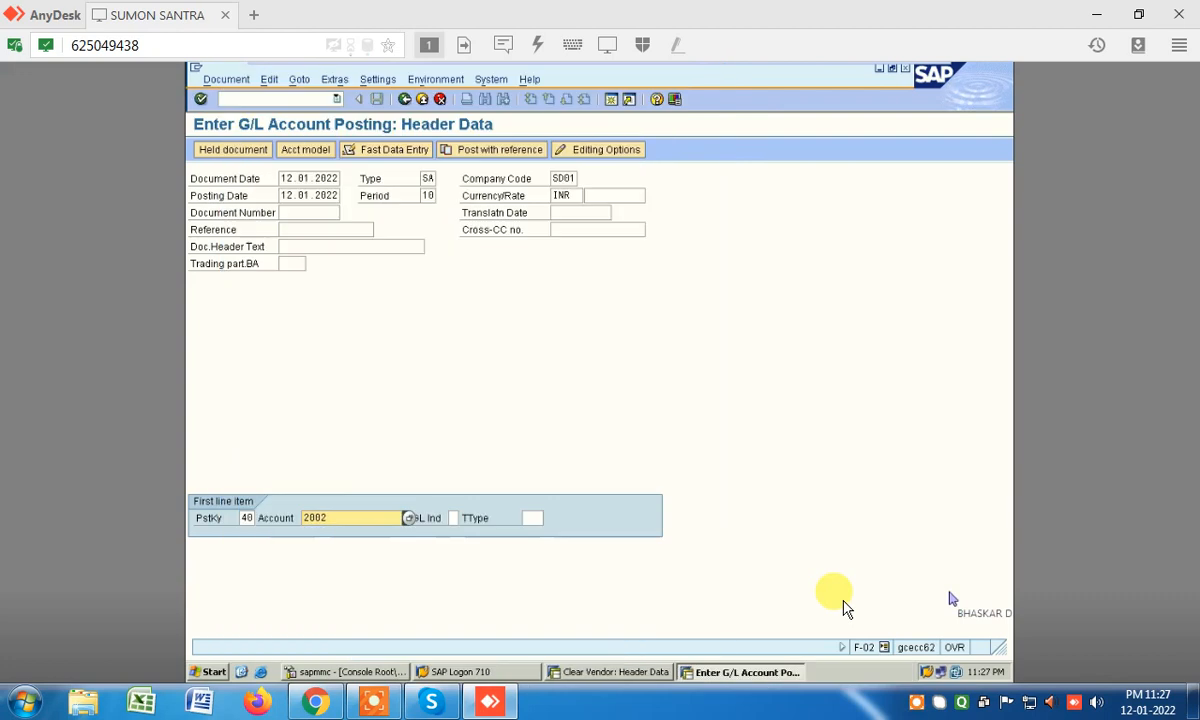
pyautogui.press('Return')
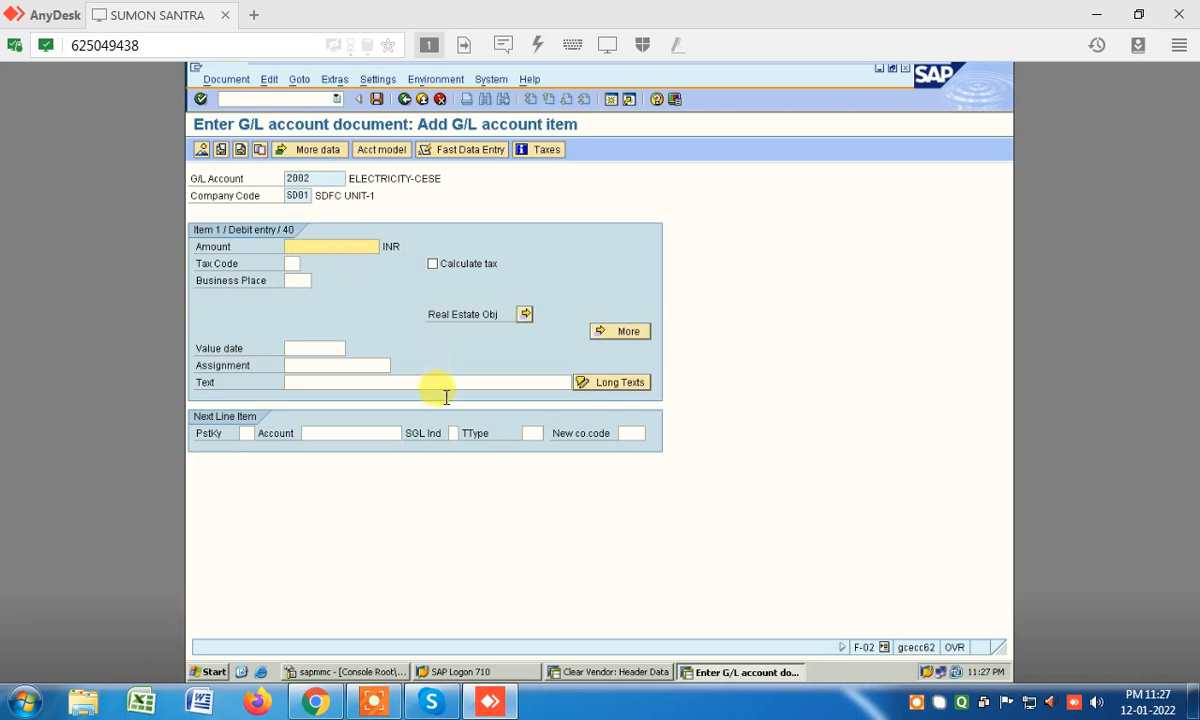
# - Enter the debit item's amount of 50000 INR with tax code CS and turn on tax calculation
pyautogui.write('50000')
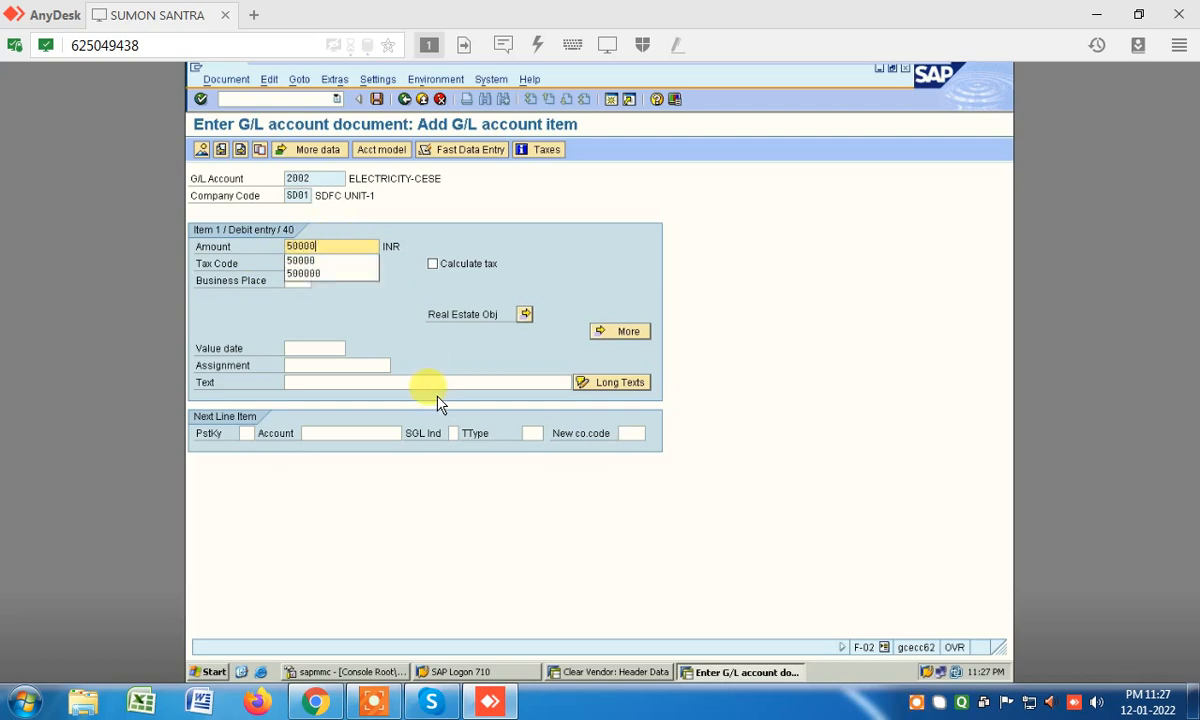
pyautogui.press('Tab')
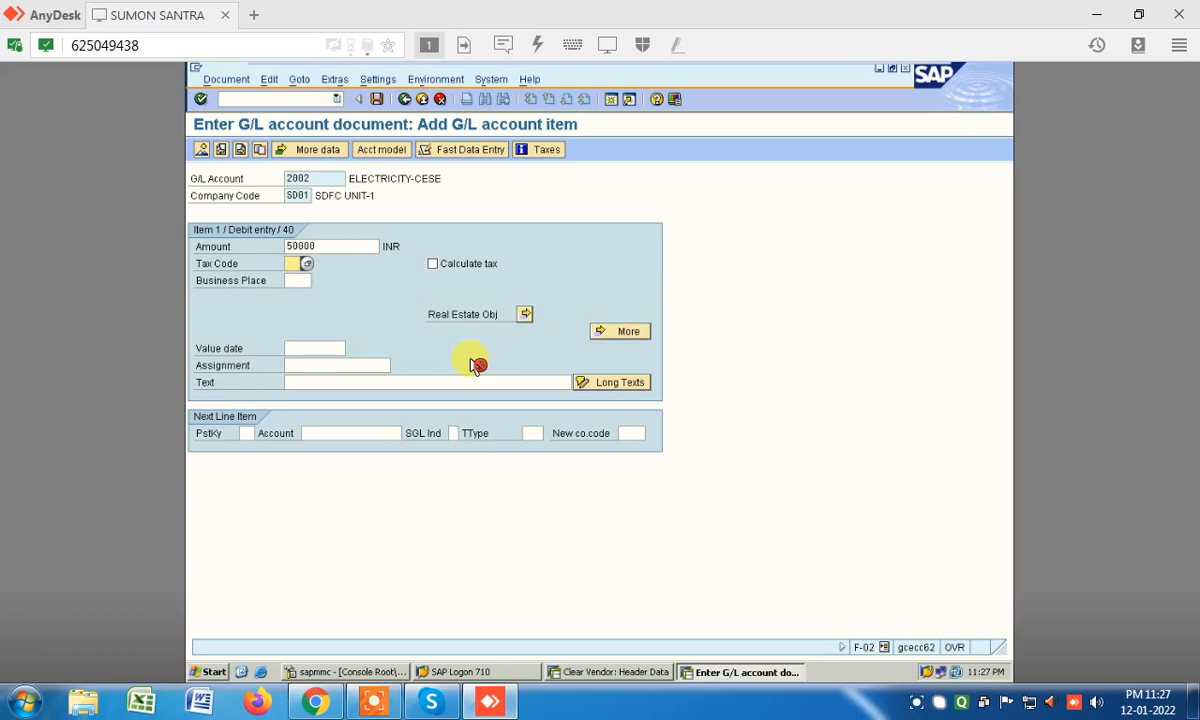
pyautogui.press('F4')
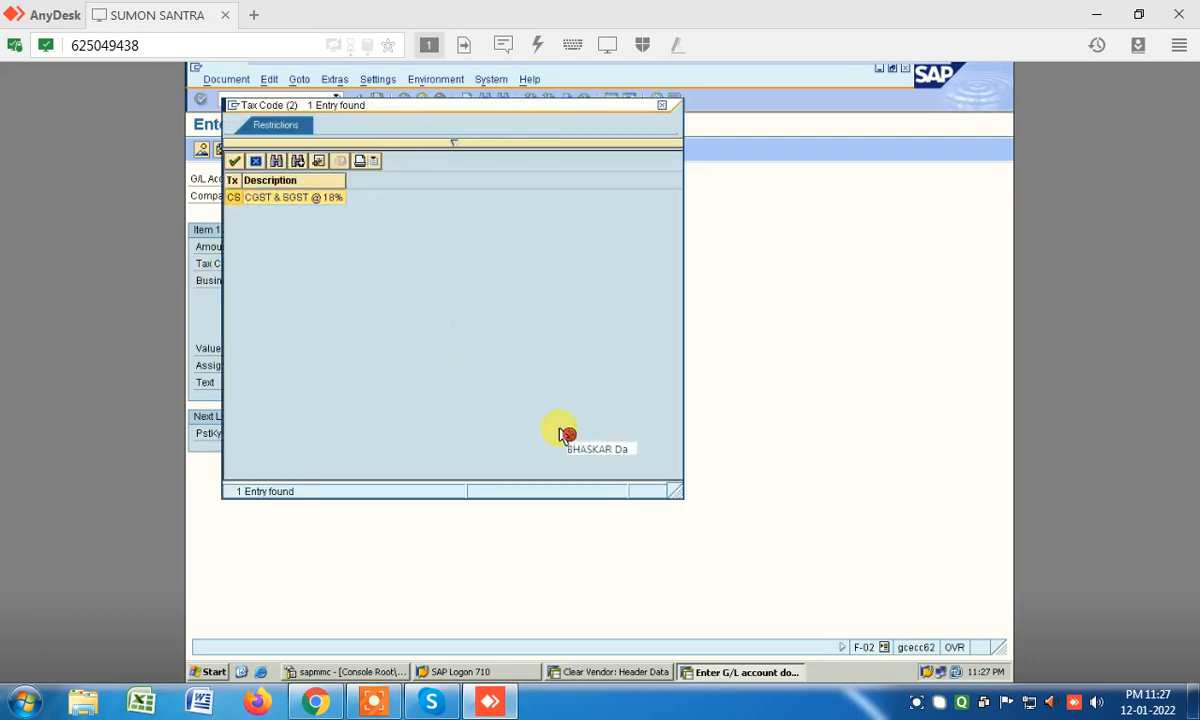
pyautogui.press('Return')
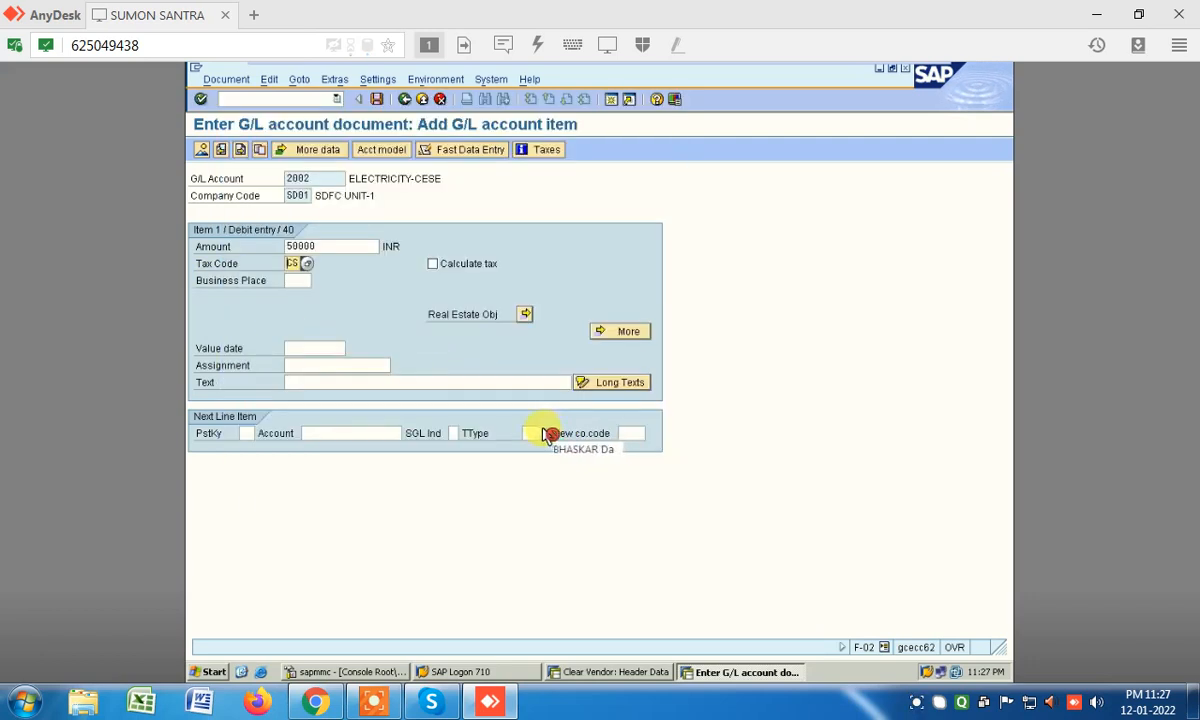
pyautogui.click(433, 264)
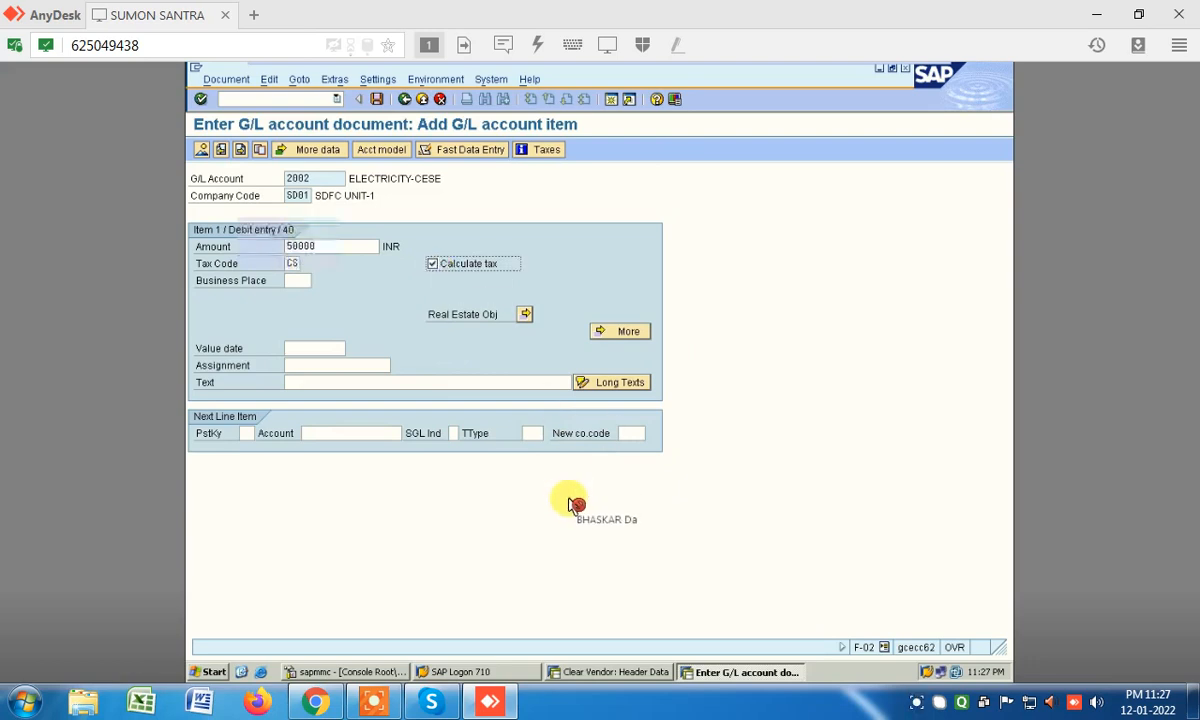
# - Add the next line item with posting key 50 and G/L account 1, the Panjab National Bank account
pyautogui.click(247, 433)
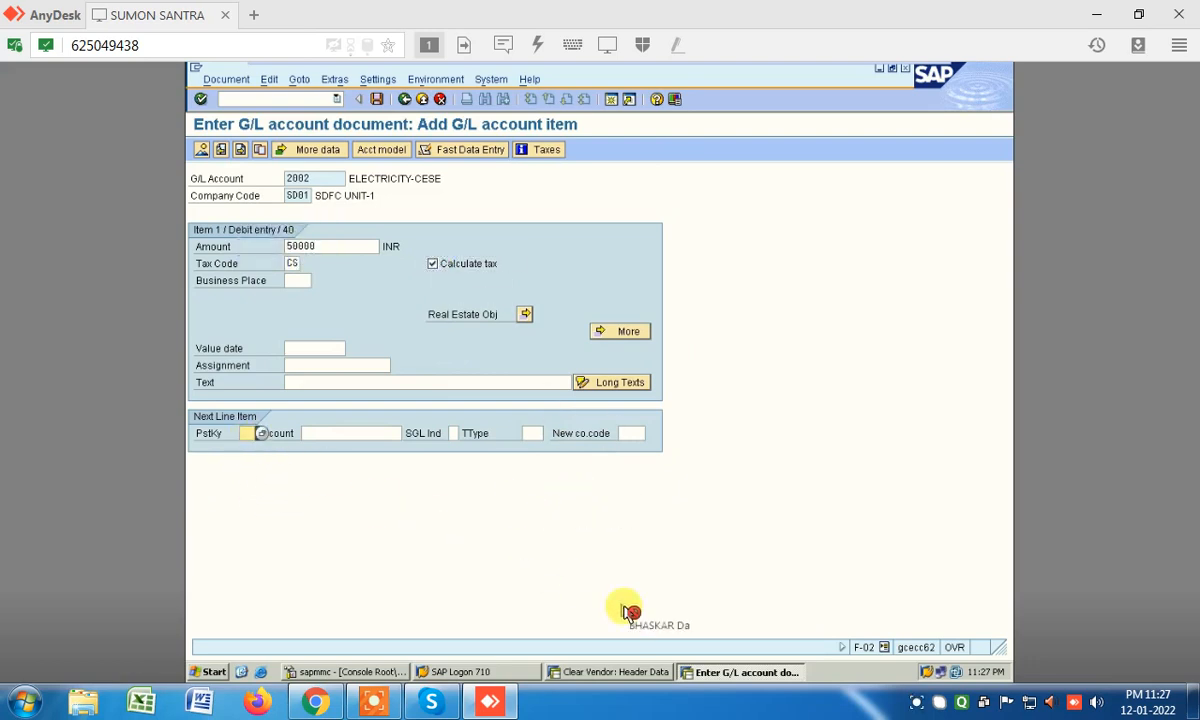
pyautogui.write('40')
pyautogui.press('BackSpace')
pyautogui.press('BackSpace')
pyautogui.write('50')
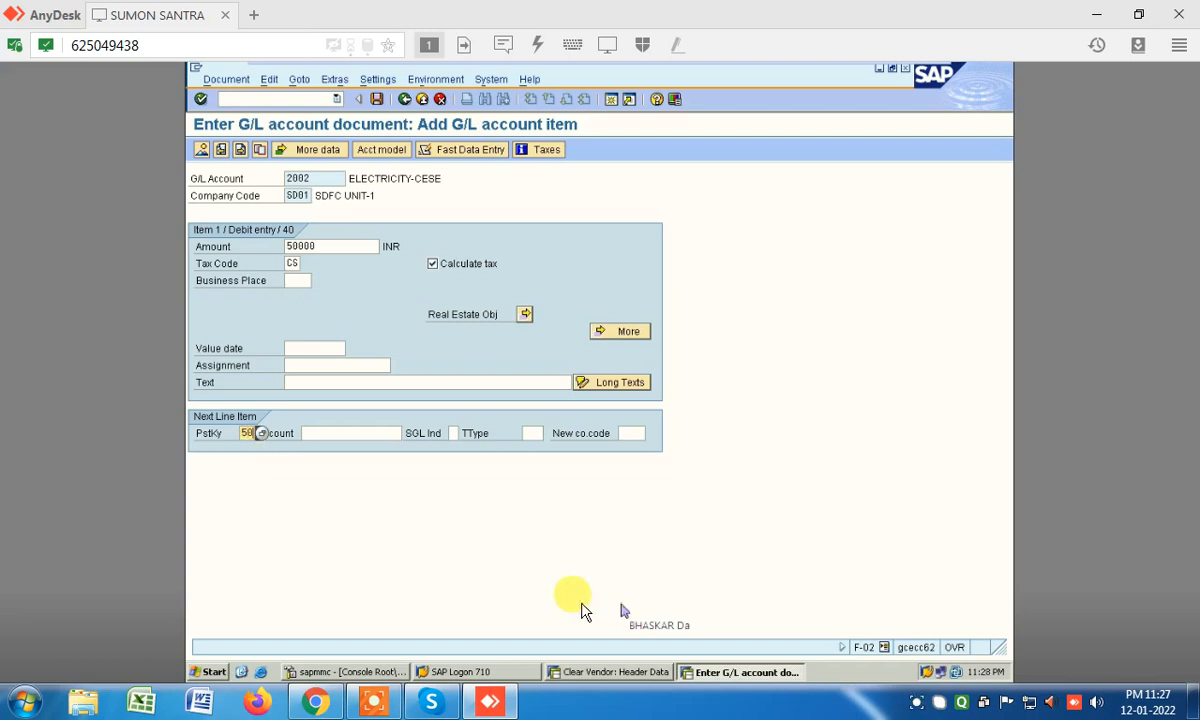
pyautogui.press('Tab')
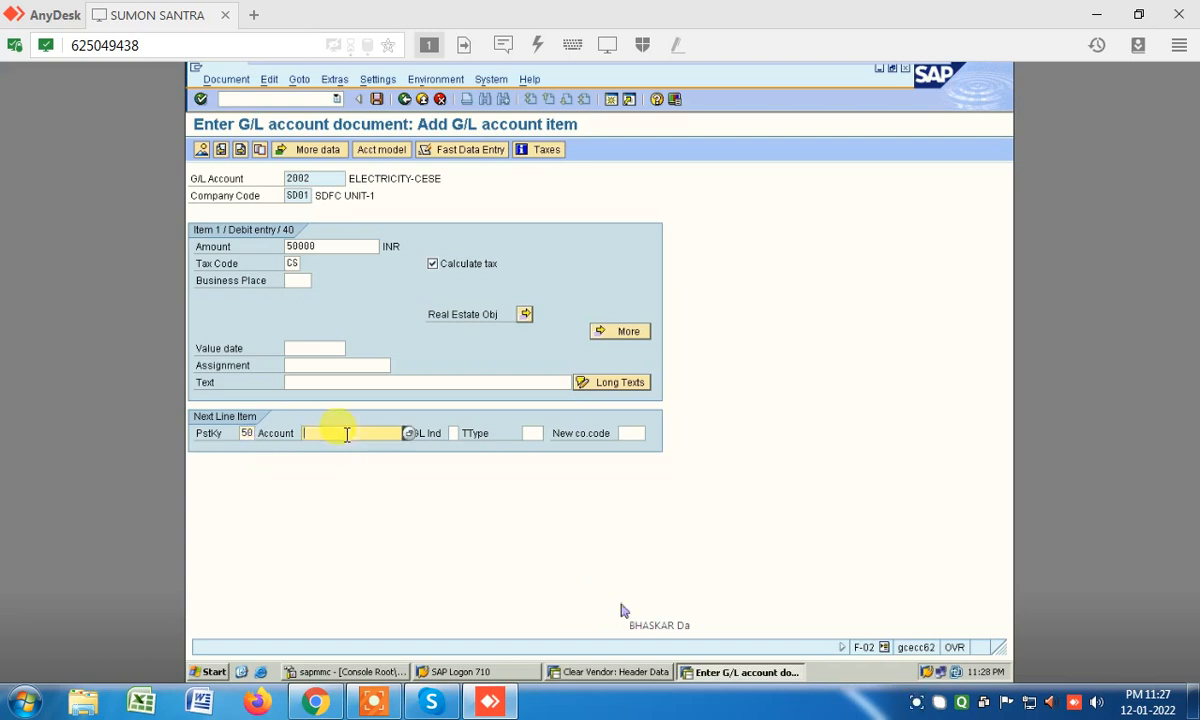
pyautogui.write('1')
pyautogui.click(768, 597)
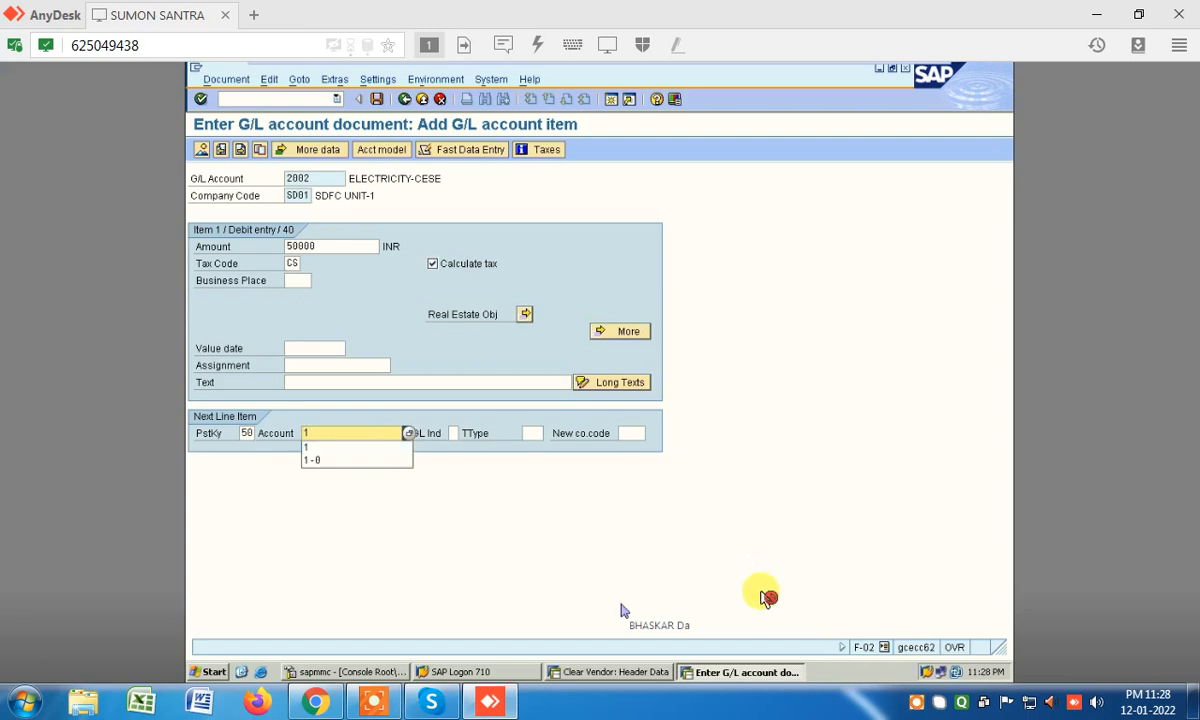
pyautogui.press('BackSpace')
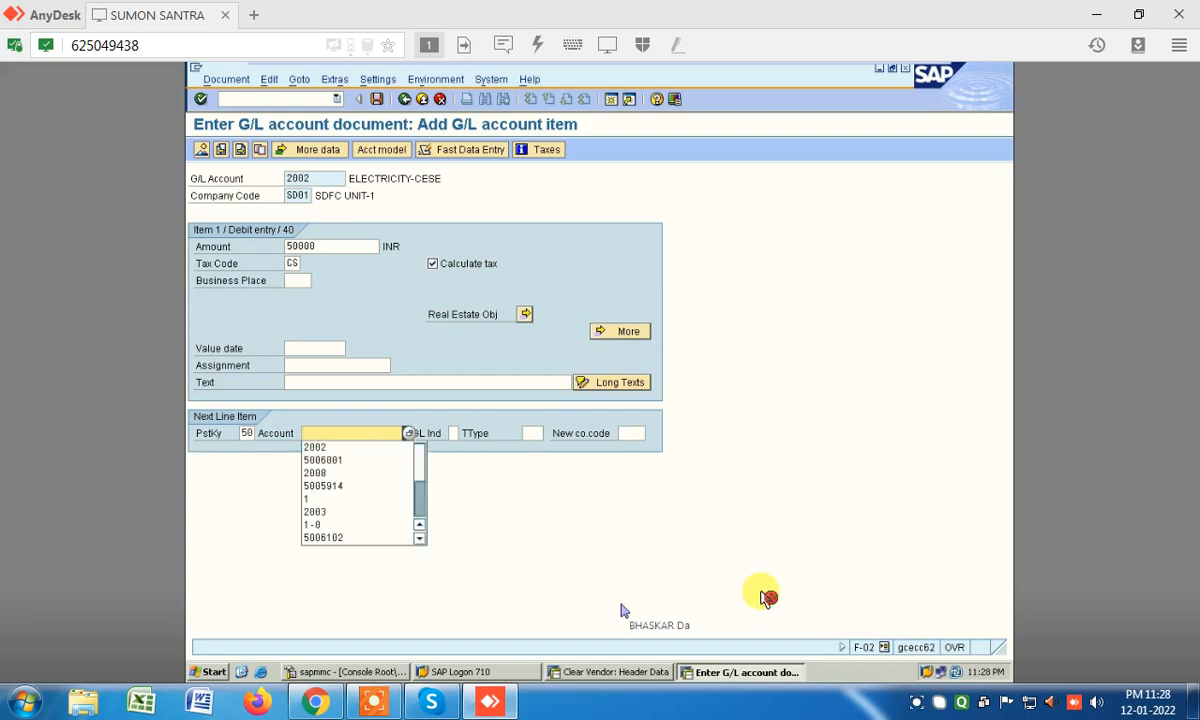
pyautogui.write('1')
pyautogui.press('Return')
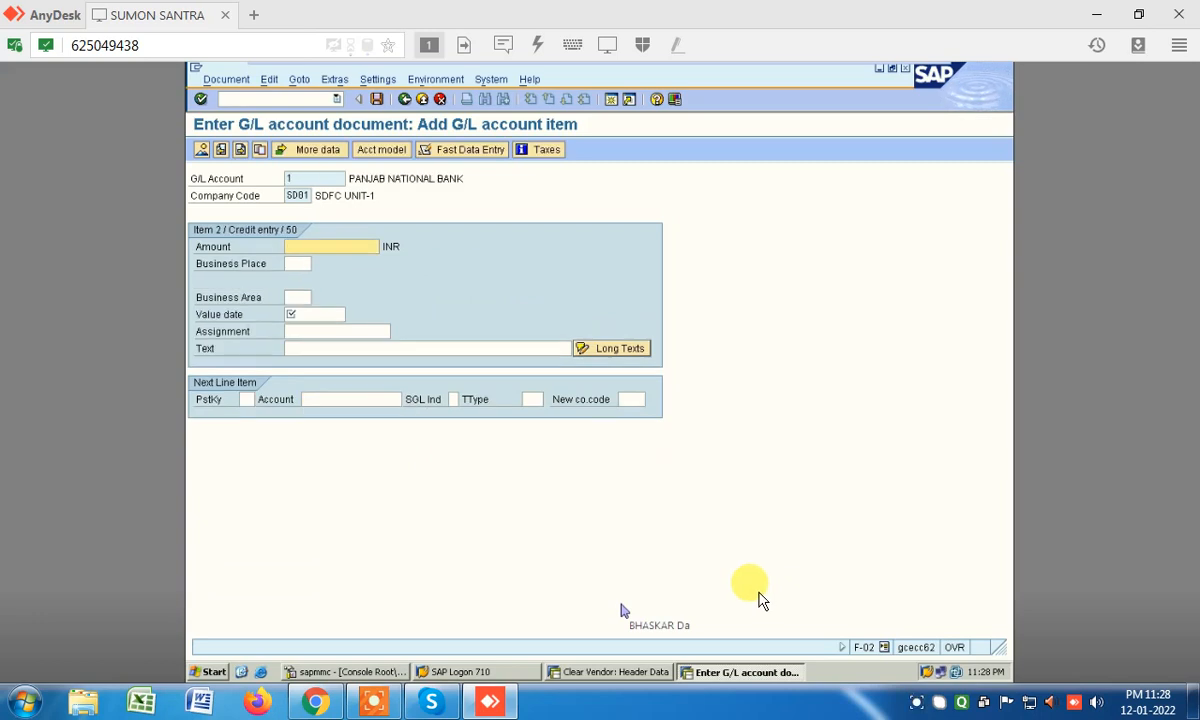
# - Enter * as the bank credit item's amount and set its value date to 12.01.2022
pyautogui.write('*')
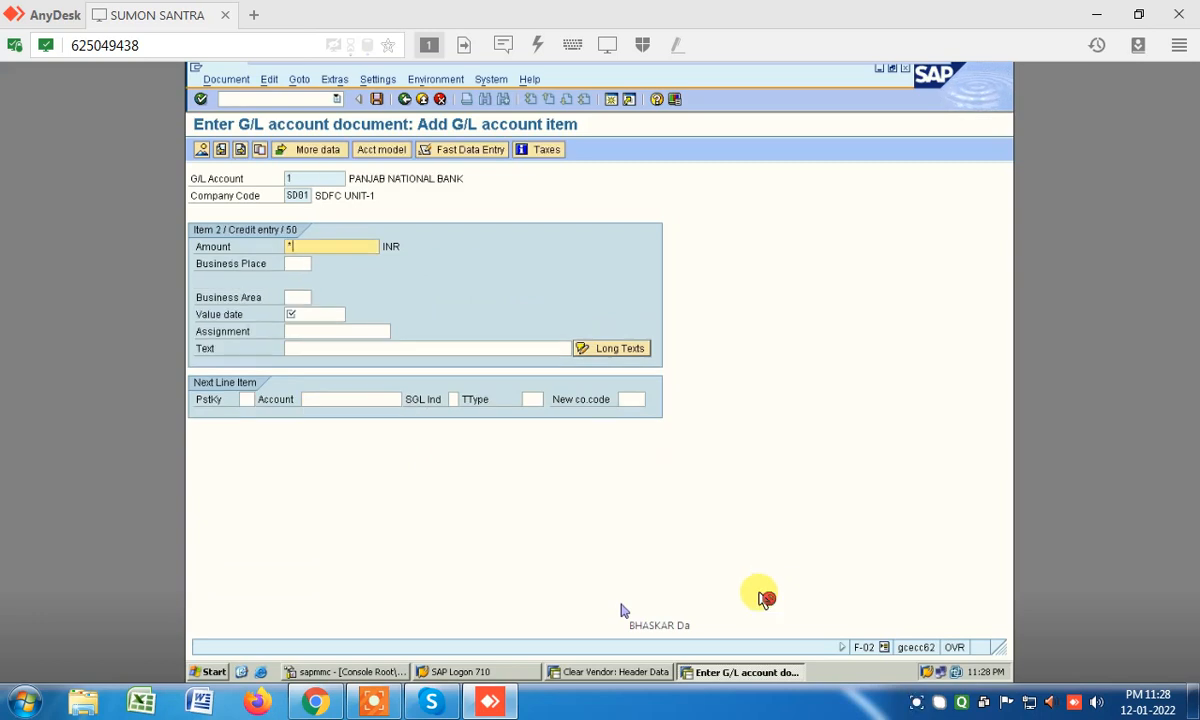
pyautogui.press('Tab')
pyautogui.press('Tab')
pyautogui.press('Tab')
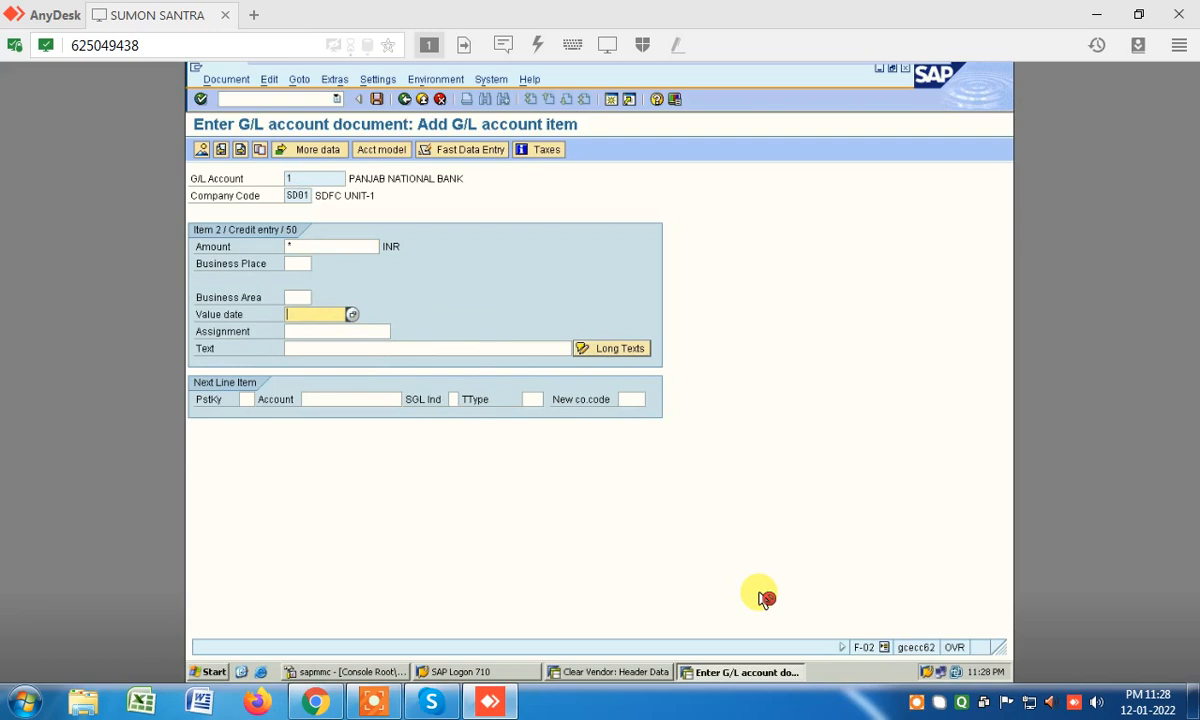
pyautogui.press('F4')
pyautogui.press('Return')
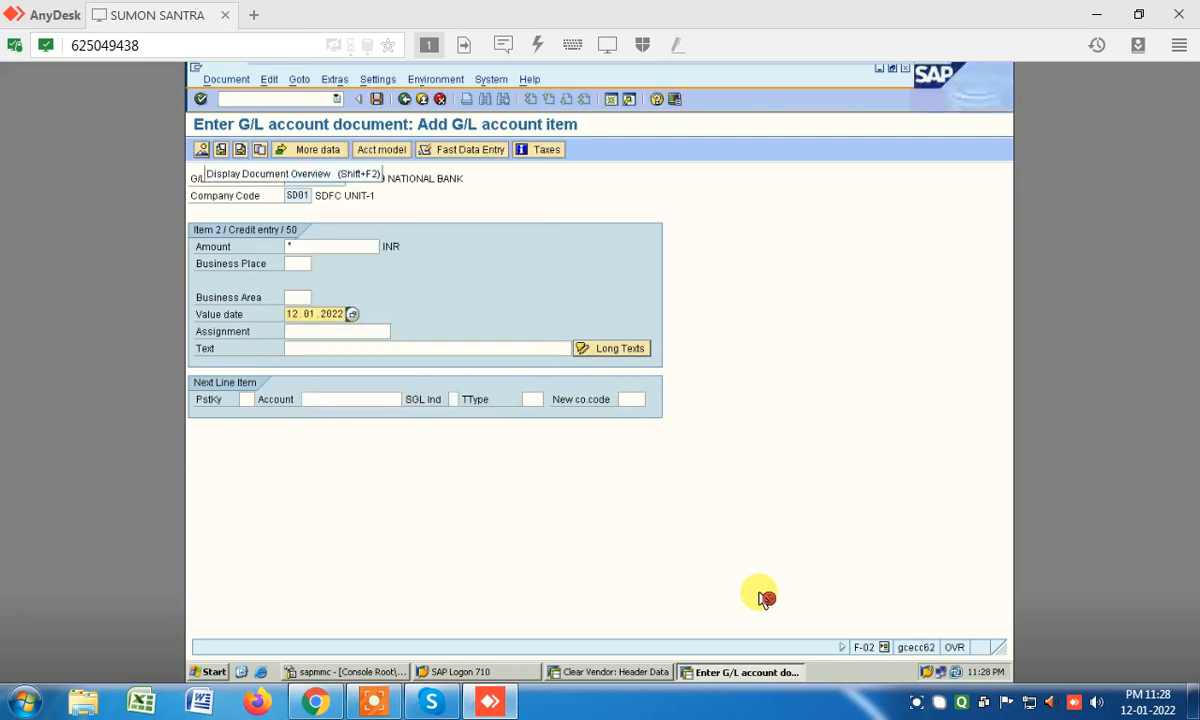
# - Display the document overview and simulate the electricity posting to generate the tax lines
pyautogui.hotkey('shift', 'F2')
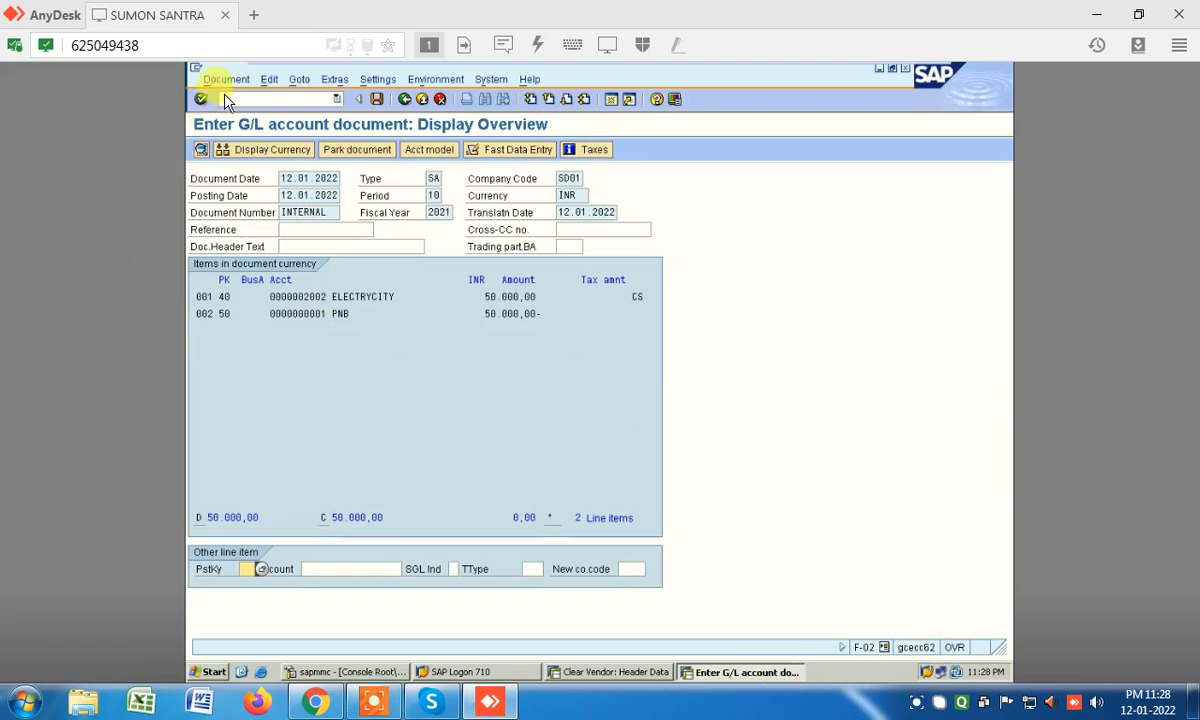
pyautogui.click(230, 83)
pyautogui.press('Down')
pyautogui.press('Down')
pyautogui.press('Down')
pyautogui.press('Down')
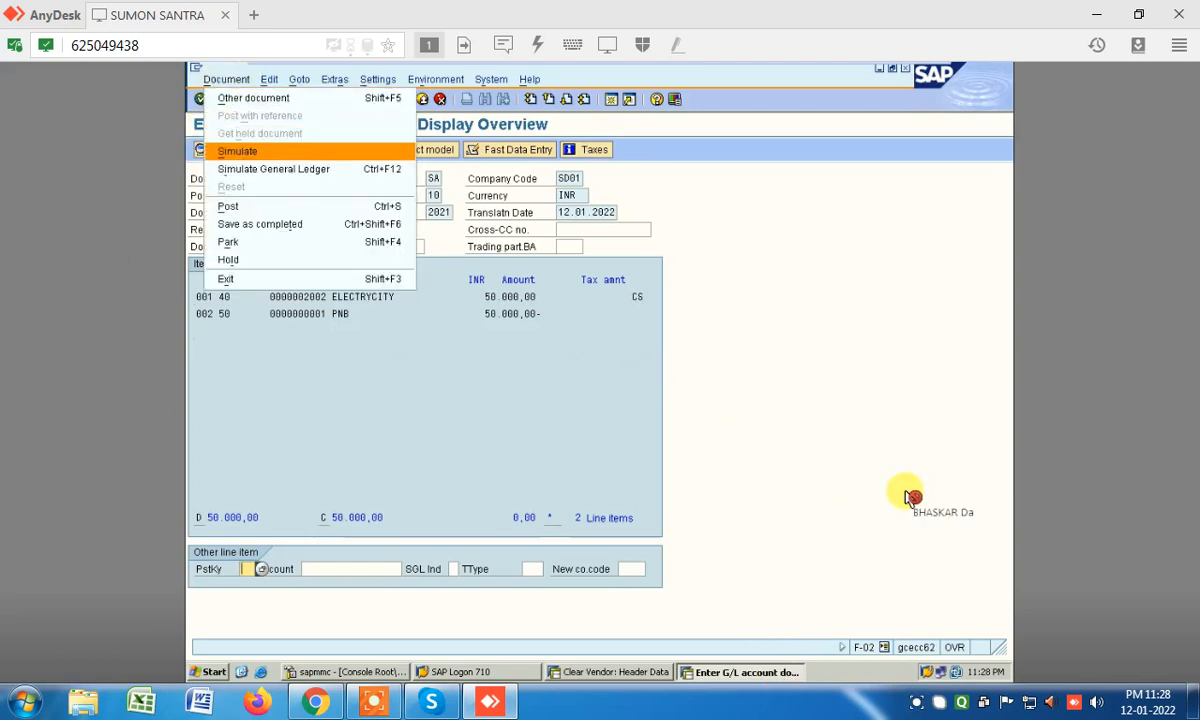
pyautogui.press('Return')
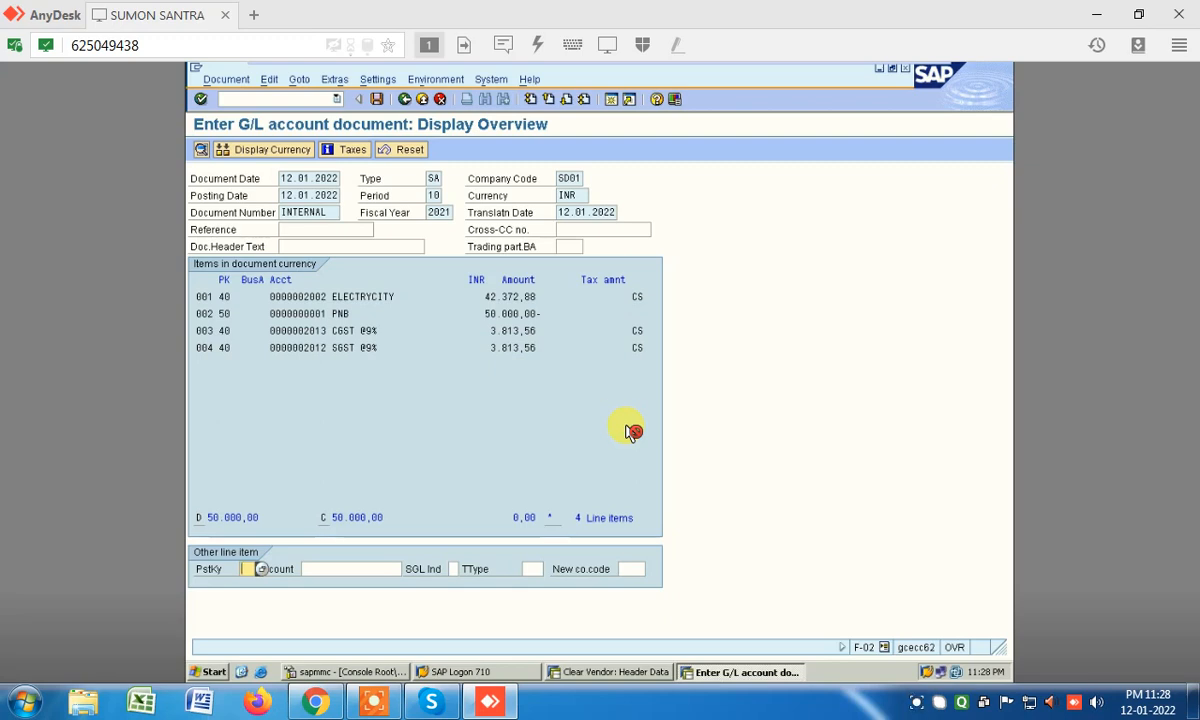
# - Check the simulated CGST and SGST line amounts, then post the electricity document
pyautogui.click(352, 333)
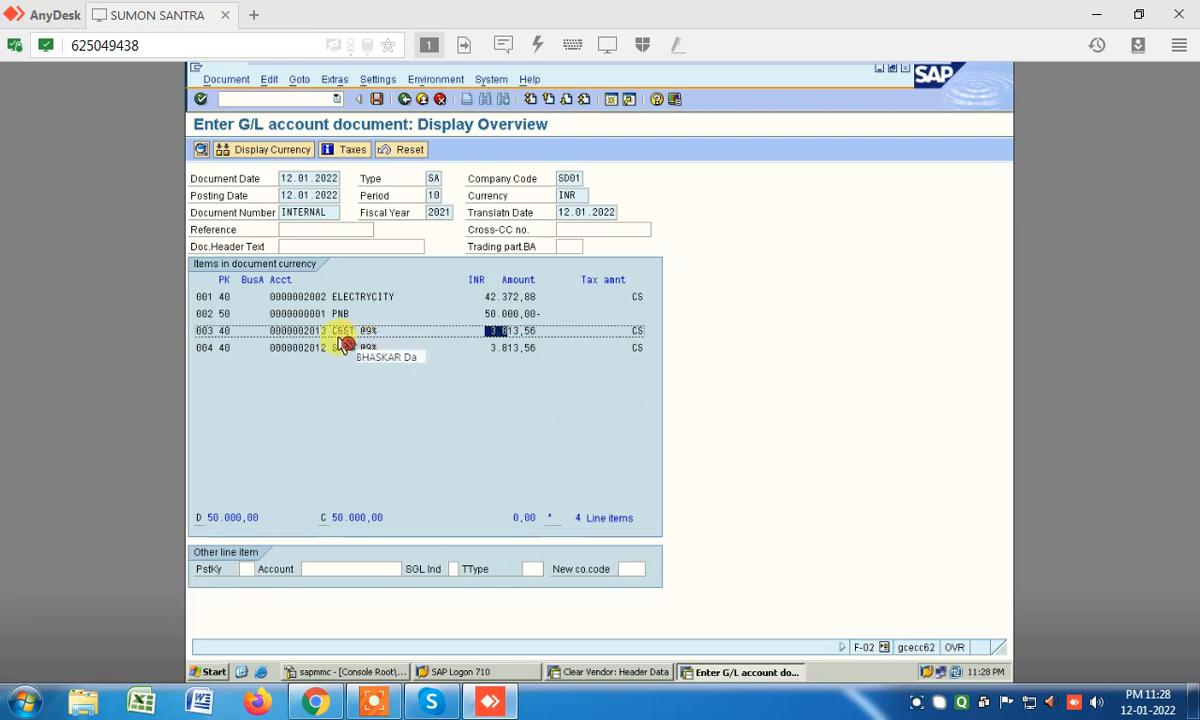
pyautogui.moveTo(476, 330); pyautogui.dragTo(536, 351)
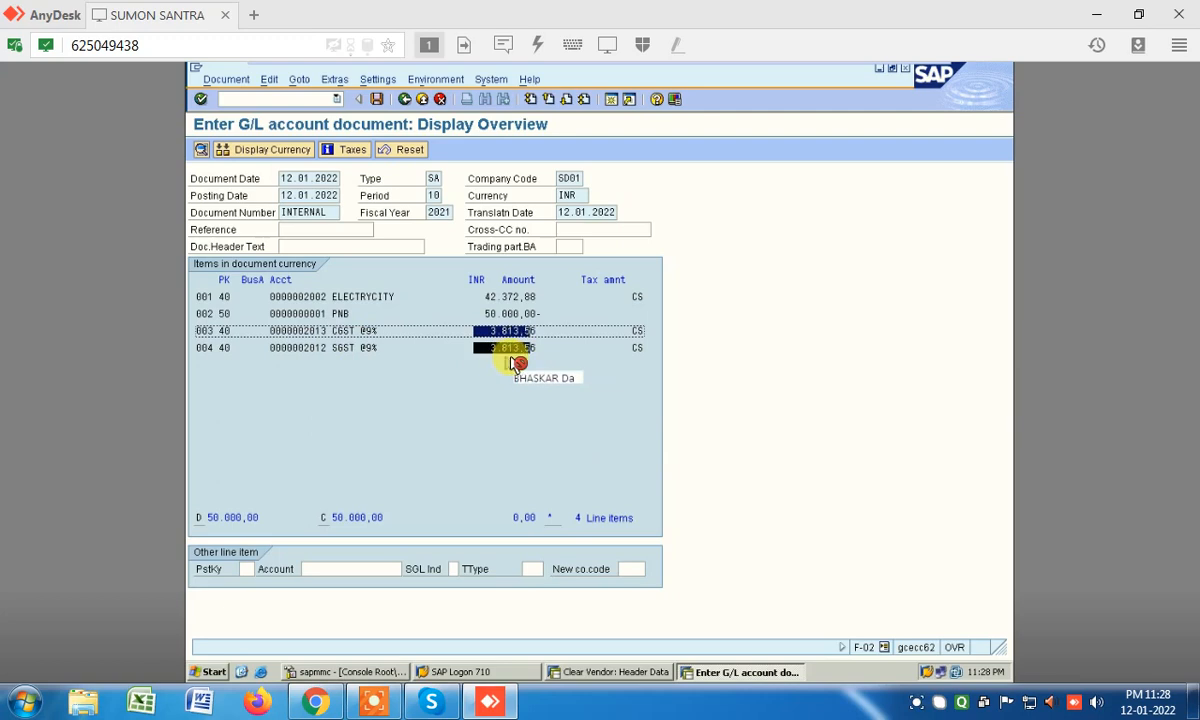
pyautogui.click(512, 364)
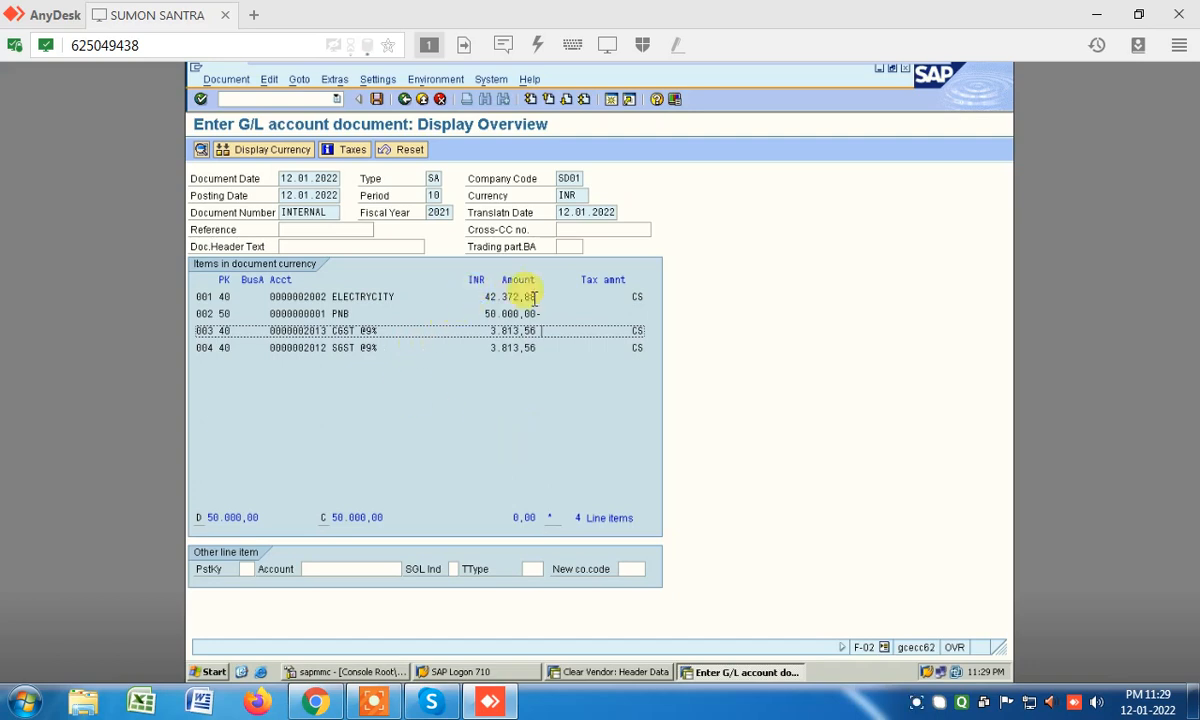
pyautogui.click(536, 332)
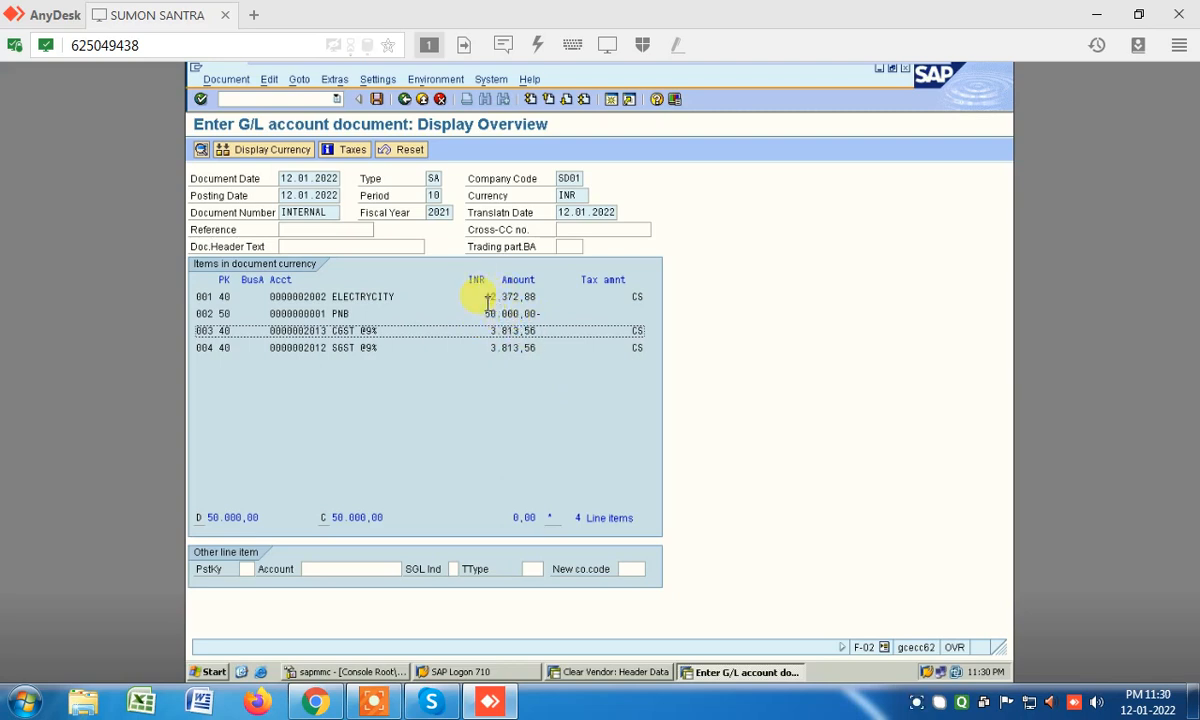
pyautogui.click(376, 99)
# - Enable calculation of taxes on the net amount in the accounting editing options and return to the posting header
pyautogui.click(605, 150)
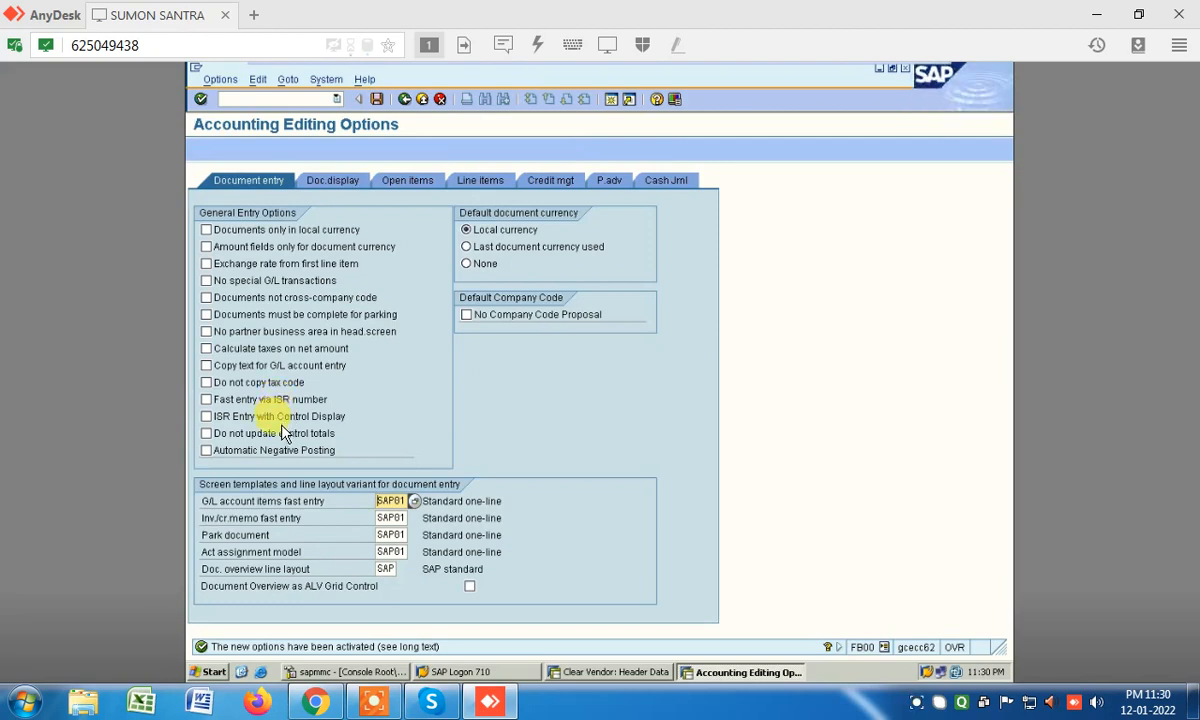
pyautogui.click(227, 352)
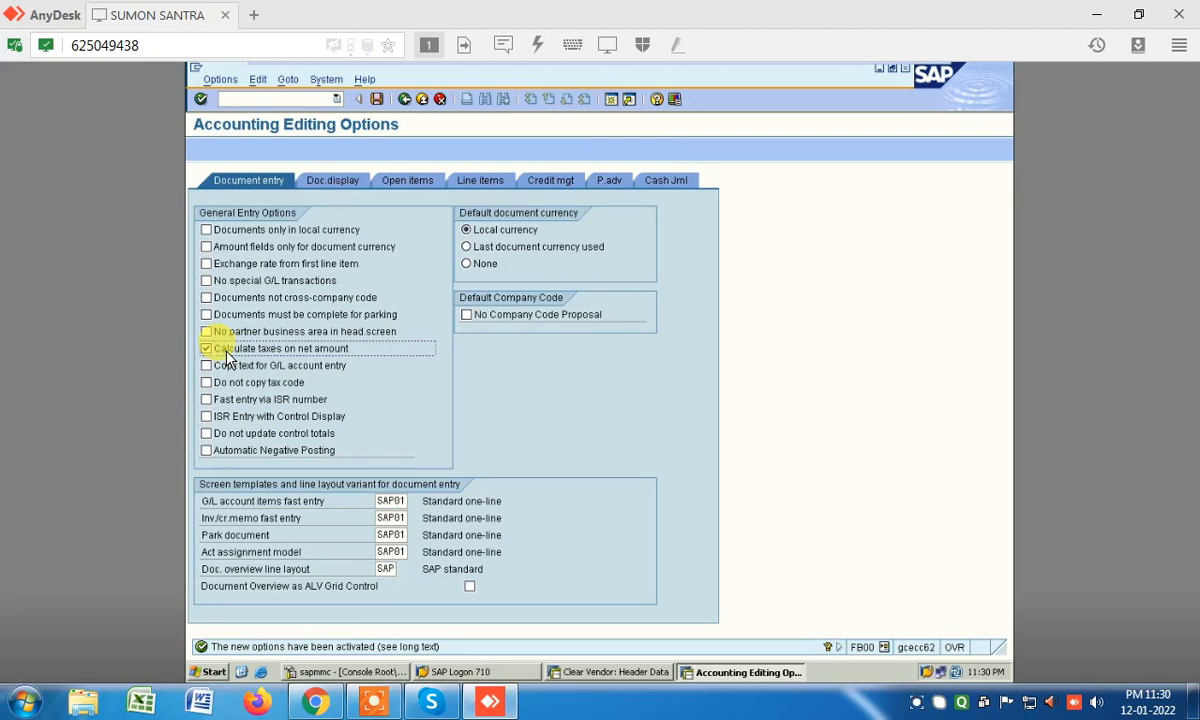
pyautogui.click(404, 99)
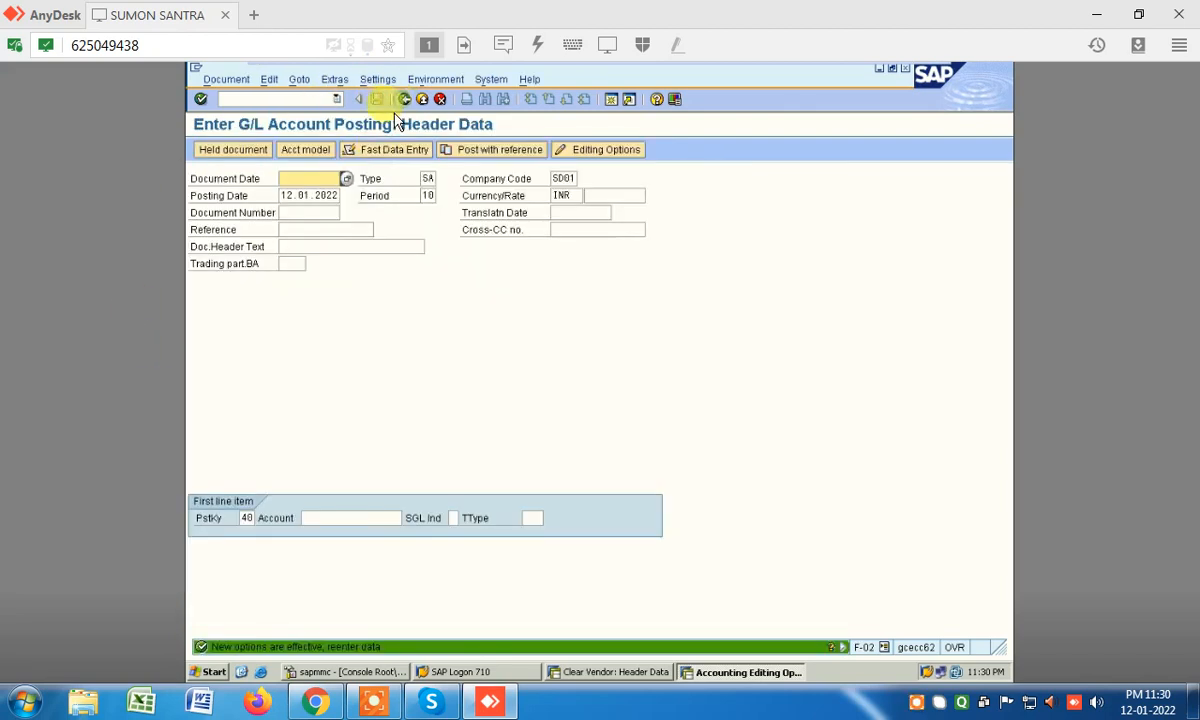
# - Set the new document's date to 12.01.2022 and pick electricity account 2002 from chart of accounts SD01 for the first line item
pyautogui.click(345, 179)
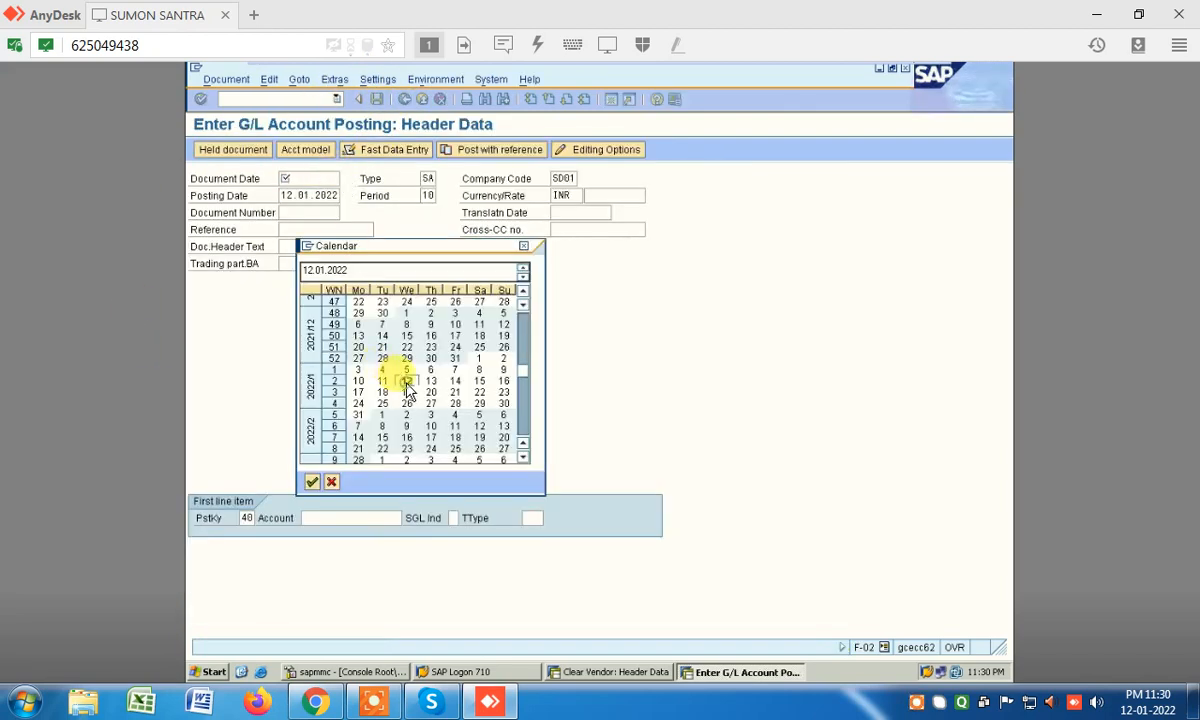
pyautogui.doubleClick(406, 382)
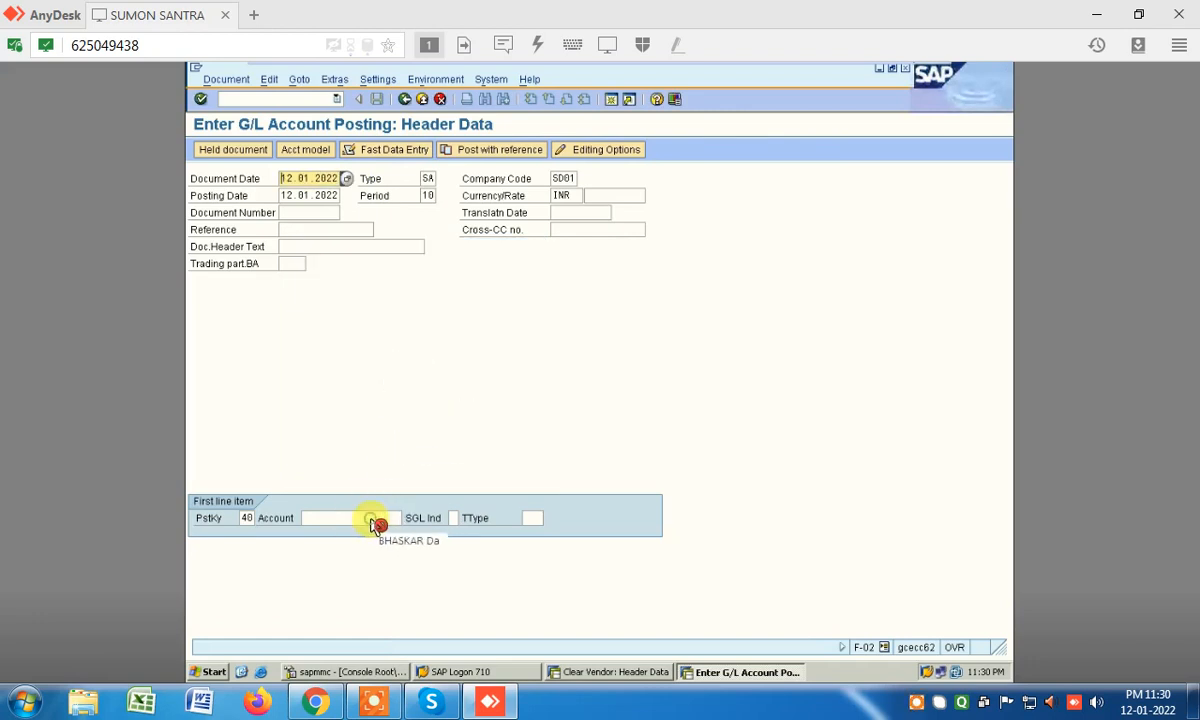
pyautogui.click(374, 522)
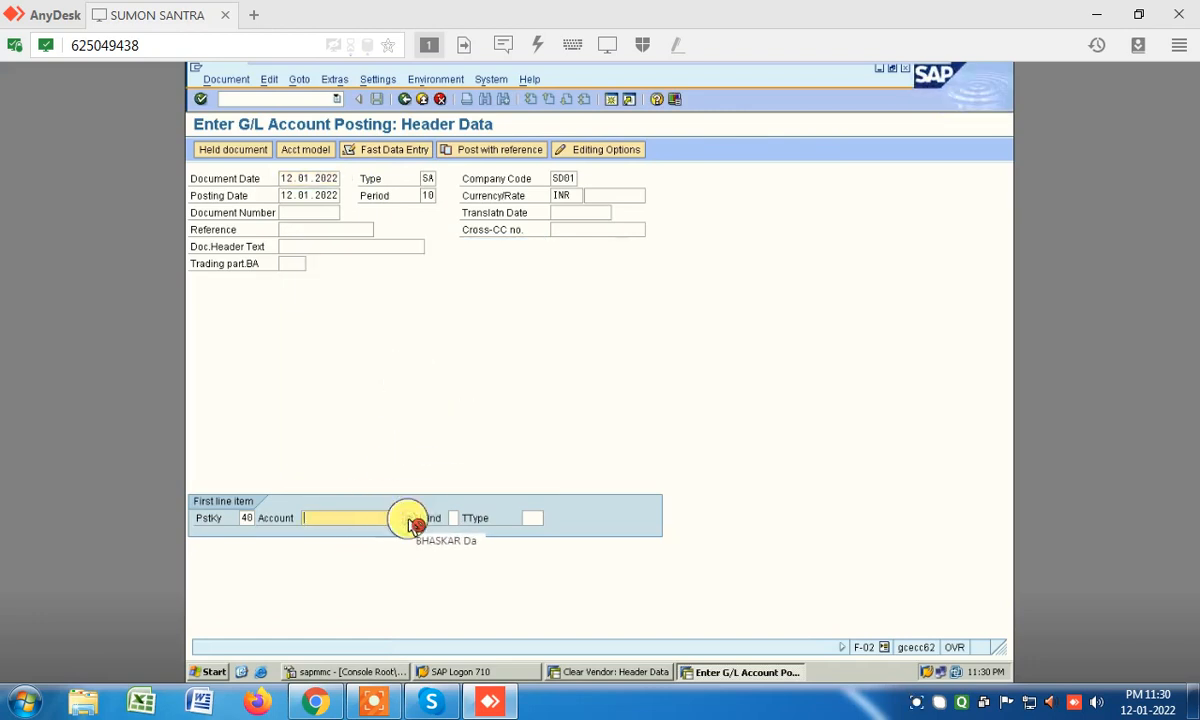
pyautogui.click(410, 520)
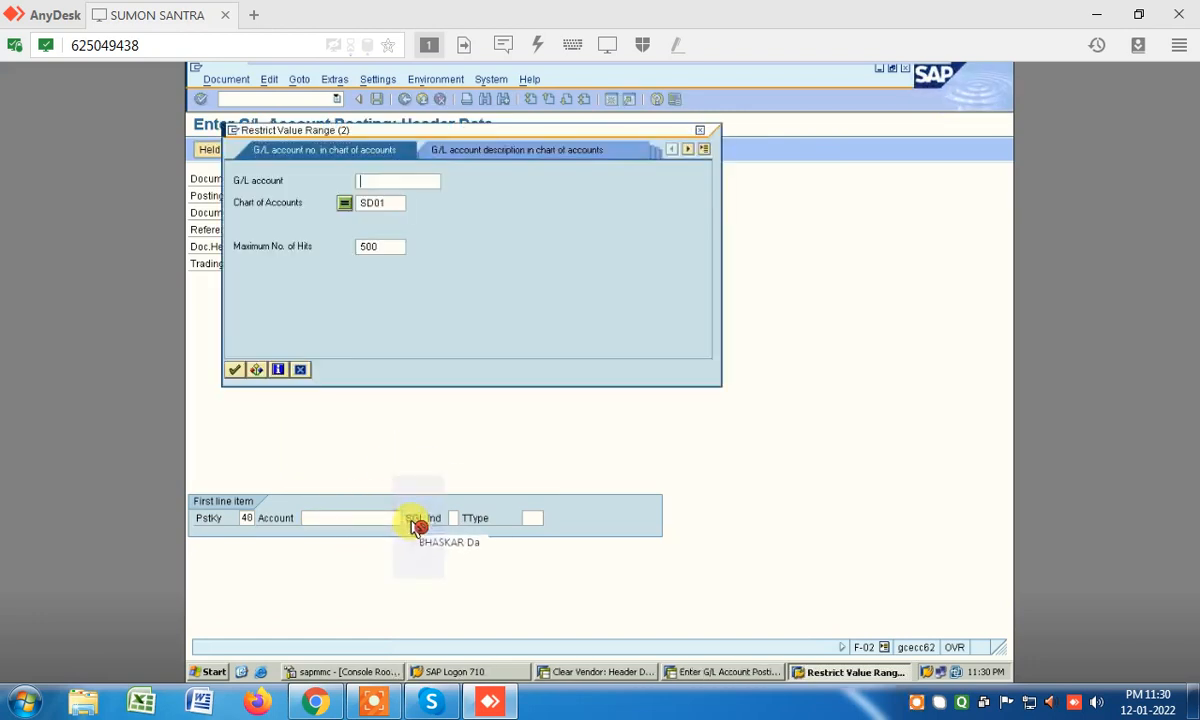
pyautogui.click(237, 372)
pyautogui.press('Down')
pyautogui.press('Down')
pyautogui.press('Down')
pyautogui.press('Down')
pyautogui.press('Down')
pyautogui.press('Down')
pyautogui.press('Down')
pyautogui.press('Down')
pyautogui.press('Down')
pyautogui.press('Down')
pyautogui.press('Down')
pyautogui.press('Down')
pyautogui.press('Down')
pyautogui.press('Down')
pyautogui.press('Down')
pyautogui.press('Down')
pyautogui.press('Down')
pyautogui.press('Down')
pyautogui.press('Down')
pyautogui.press('Down')
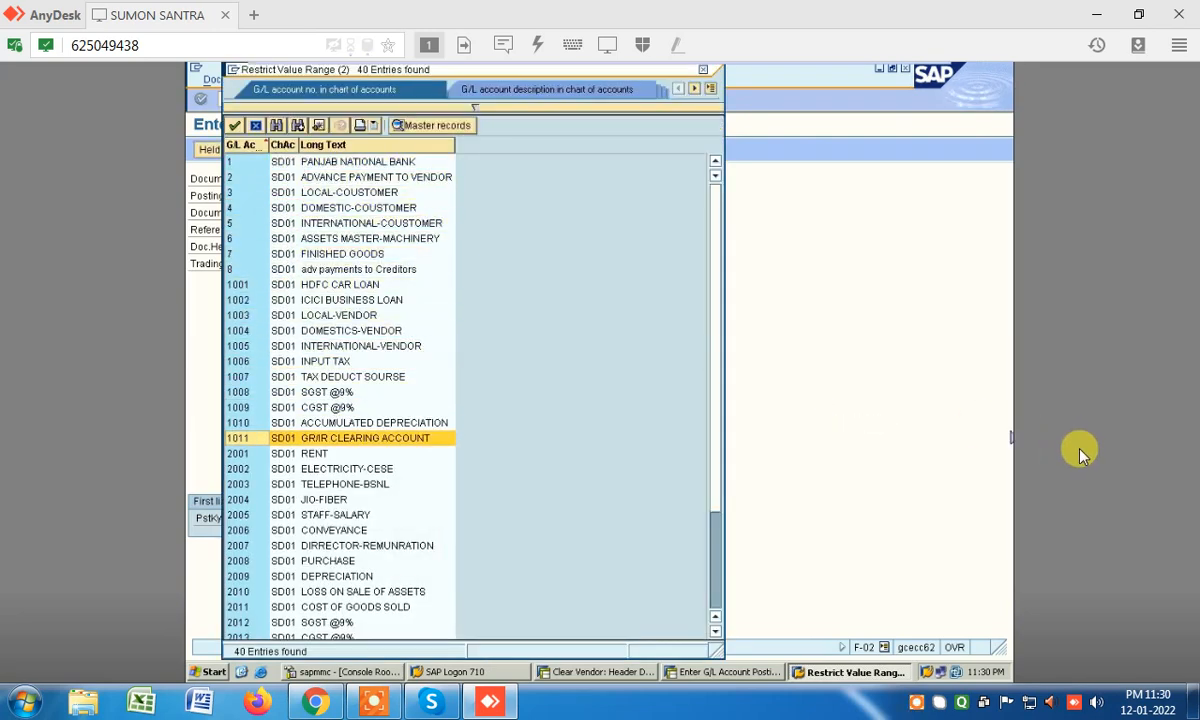
pyautogui.press('Return')
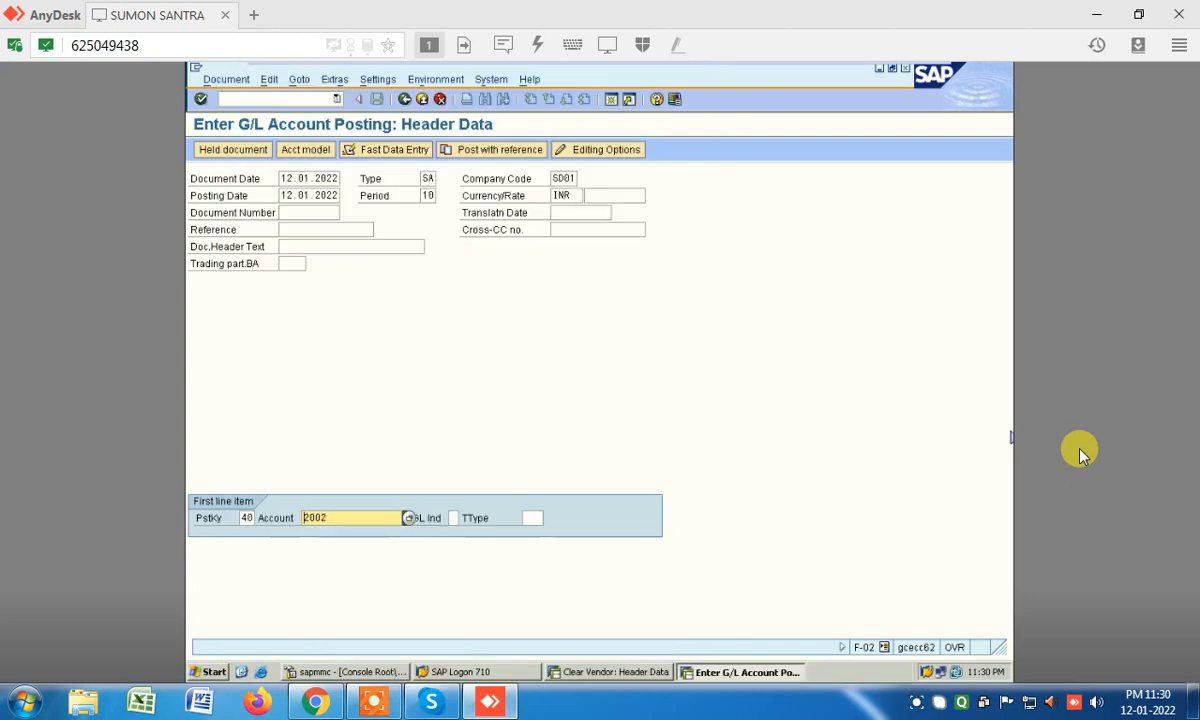
# - Enter 50000 INR for the electricity debit item with tax code CS (CGST & SGST @ 18%) and turn on tax calculation
pyautogui.press('Return')
pyautogui.write('50000')
pyautogui.press('Tab')
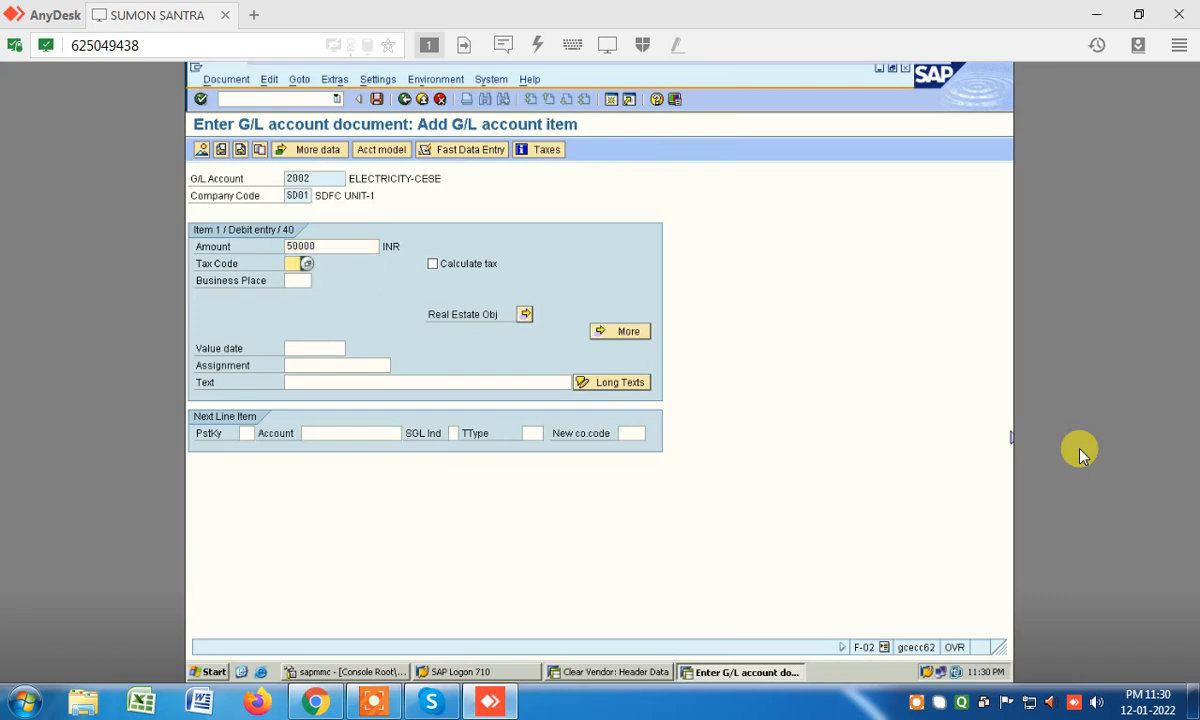
pyautogui.press('F4')
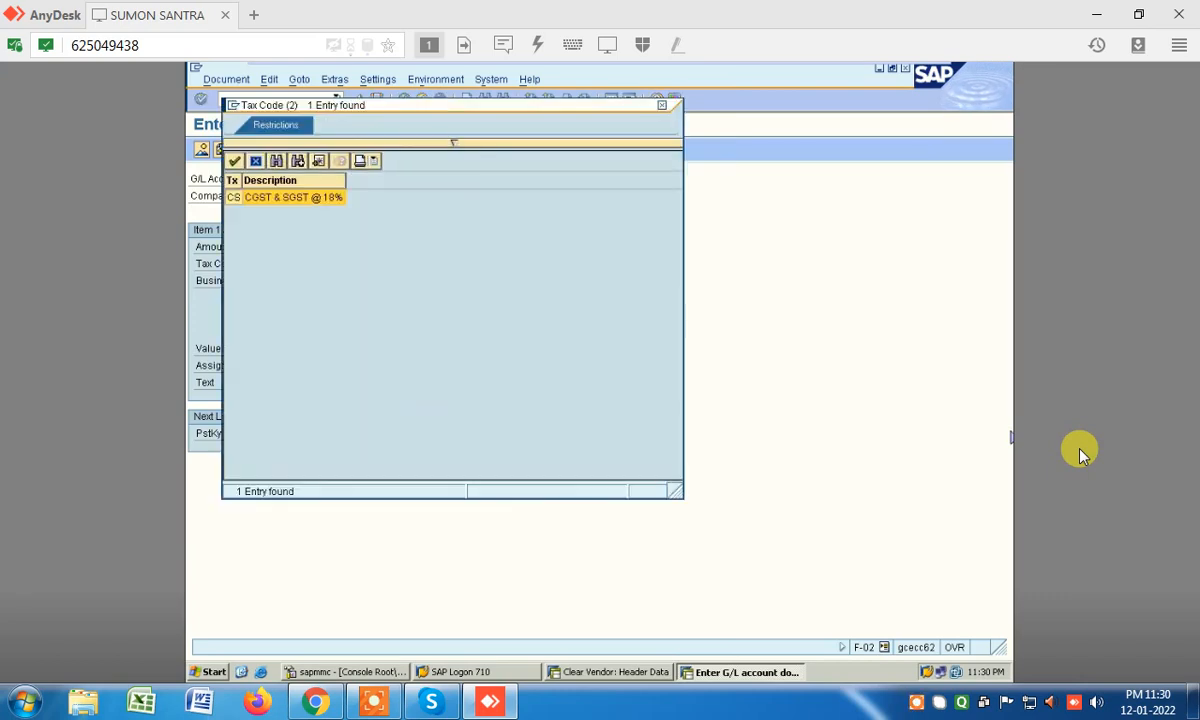
pyautogui.press('Return')
pyautogui.press('Tab')
pyautogui.click(872, 518)
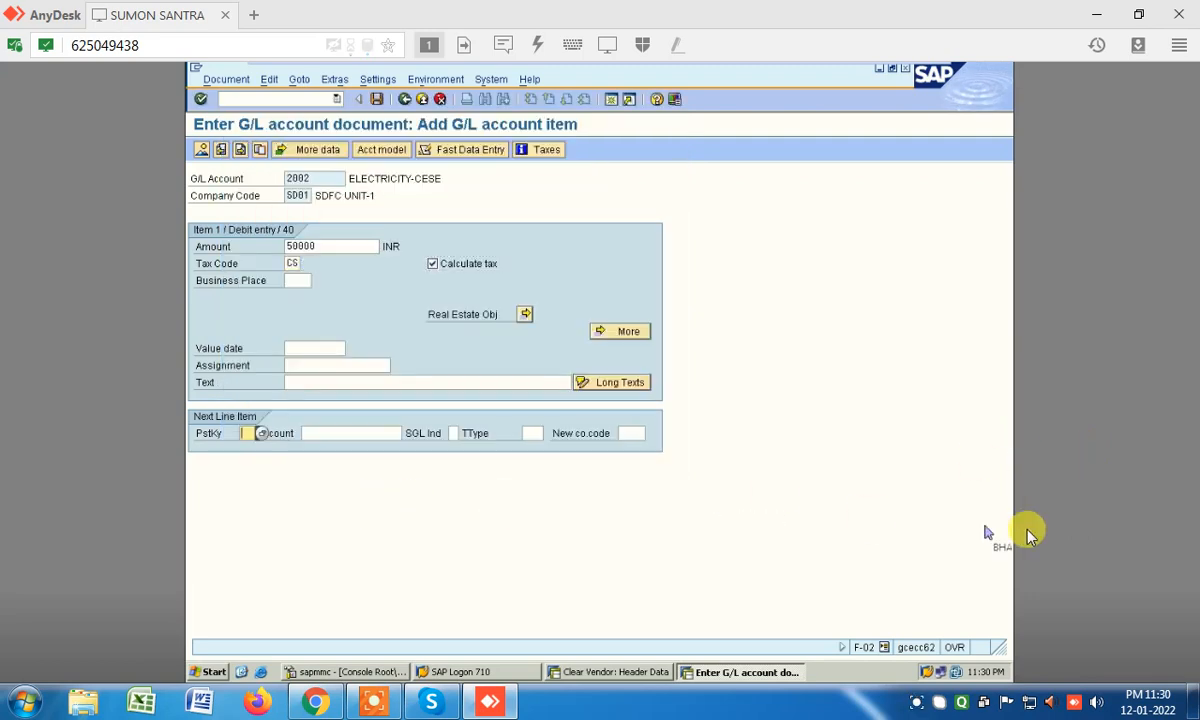
# - Add the bank credit line with posting key 50 and G/L account 1
pyautogui.write('50')
pyautogui.press('Tab')
pyautogui.moveTo(937, 705)
pyautogui.write('1')
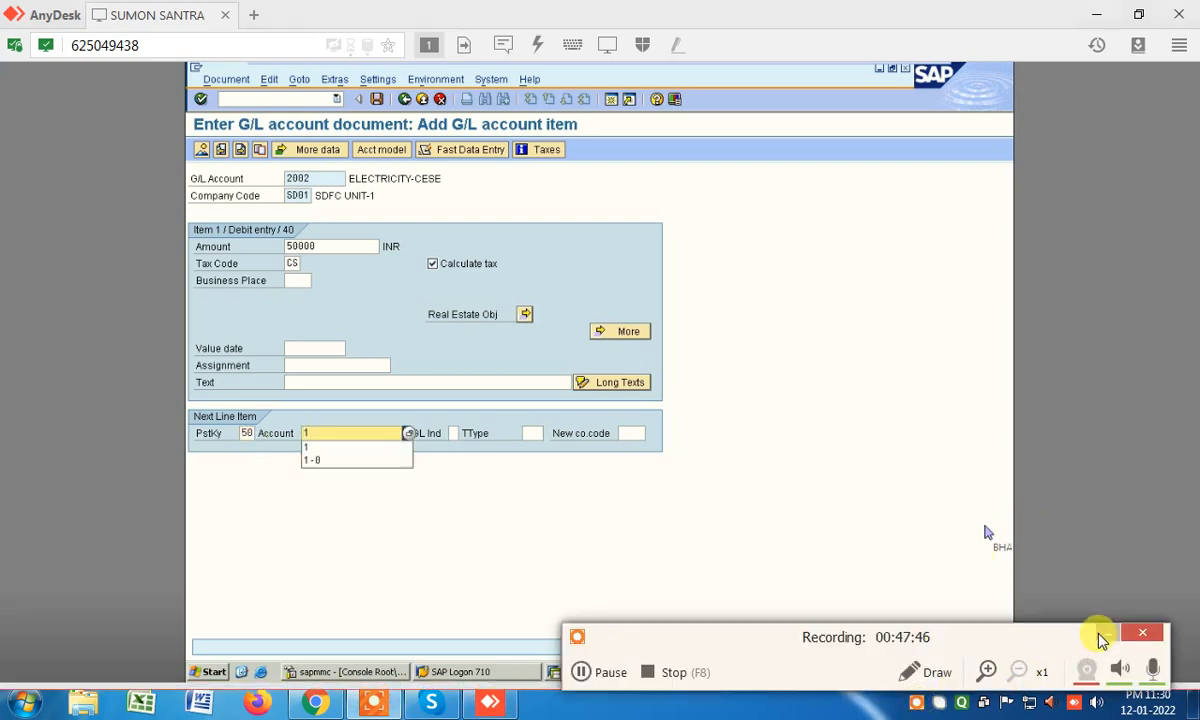
pyautogui.press('Return')
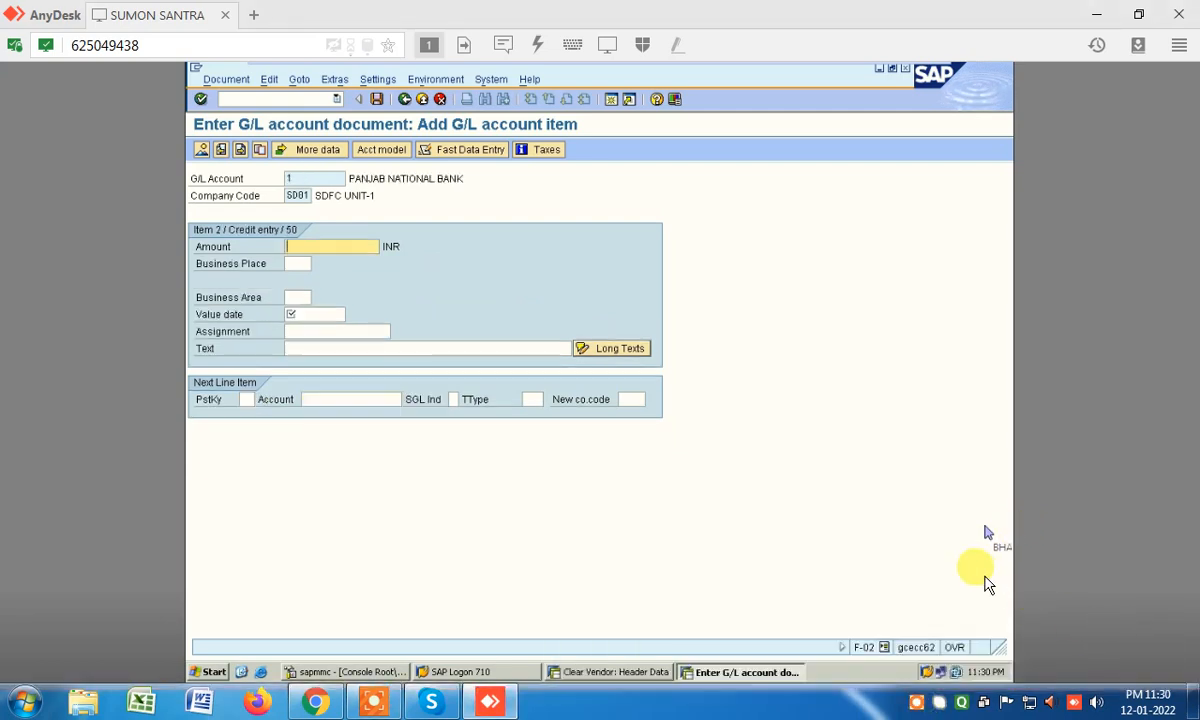
# - Enter * as the credit item's amount and choose 12.01.2022 as its value date
pyautogui.write('*')
pyautogui.click(990, 583)
pyautogui.press('Tab')
pyautogui.press('Tab')
pyautogui.press('Tab')
pyautogui.press('F4')
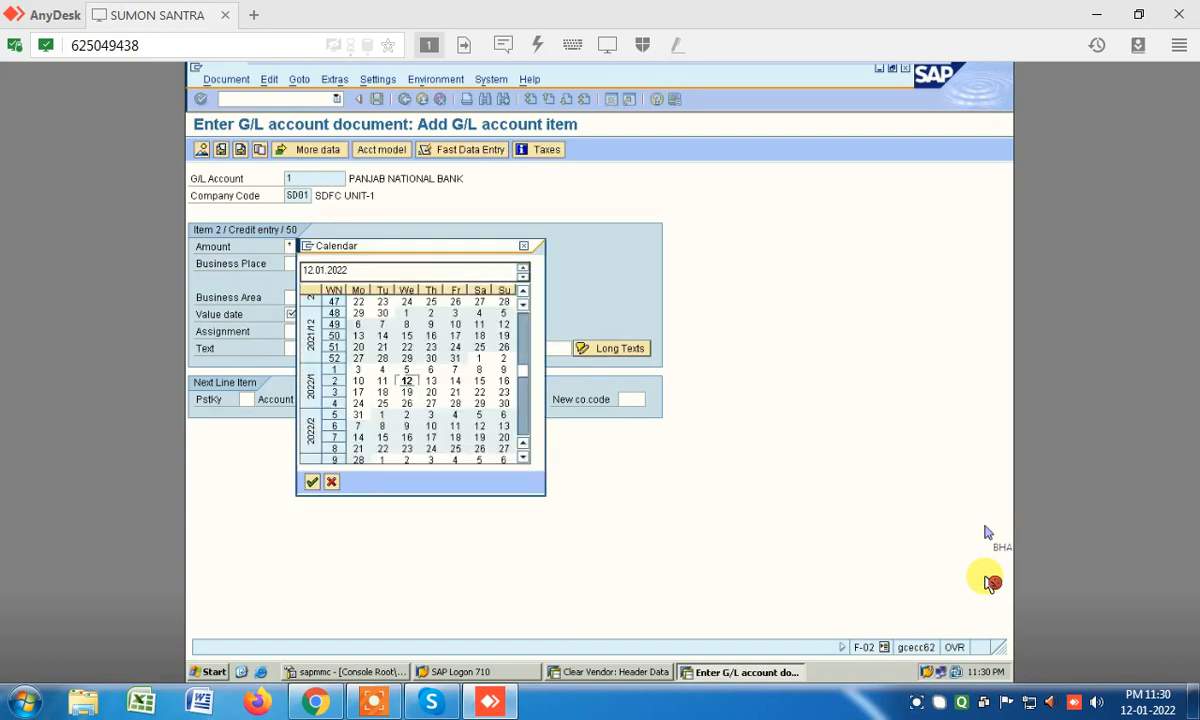
pyautogui.press('Return')
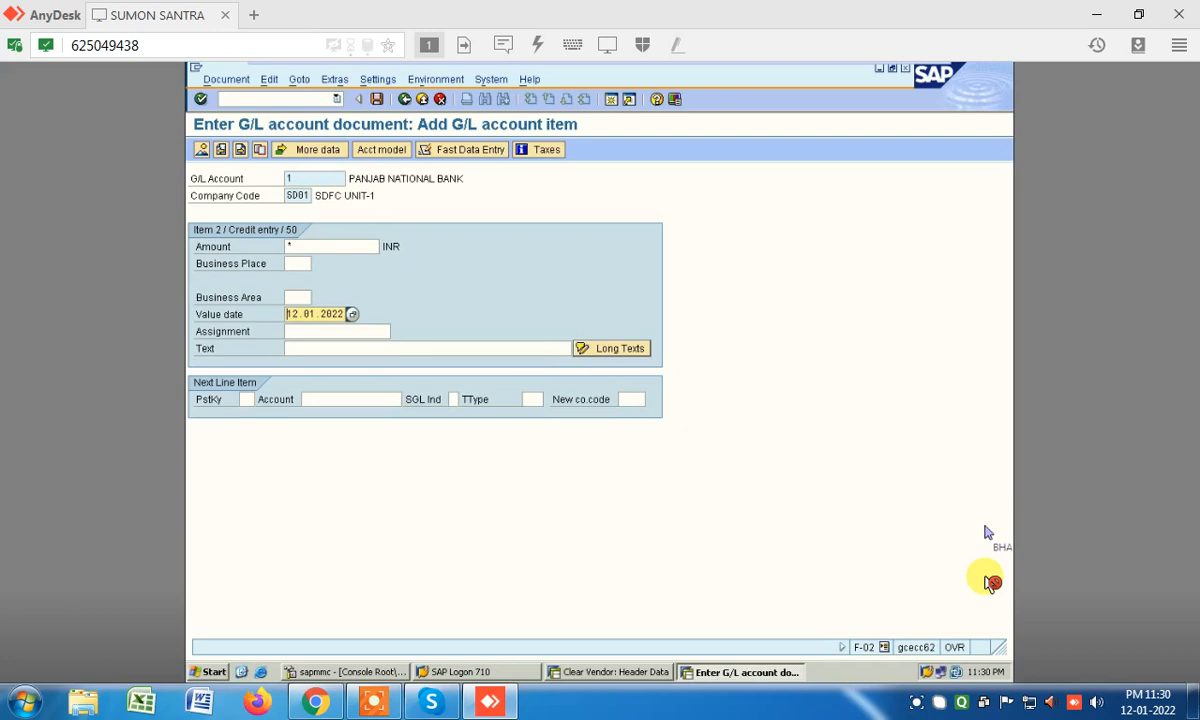
# - Open the document overview, simulate the net-based tax posting, and post the document
pyautogui.press('Return')
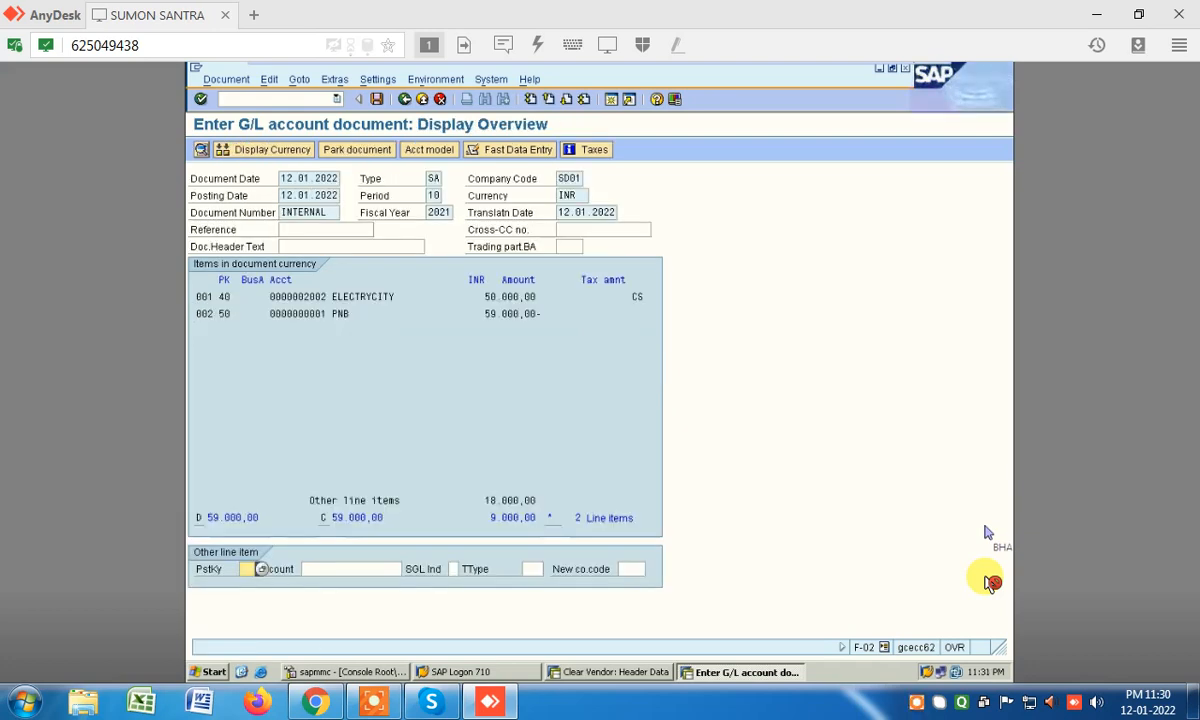
pyautogui.press('F10')
pyautogui.press('Down')
pyautogui.press('Return')
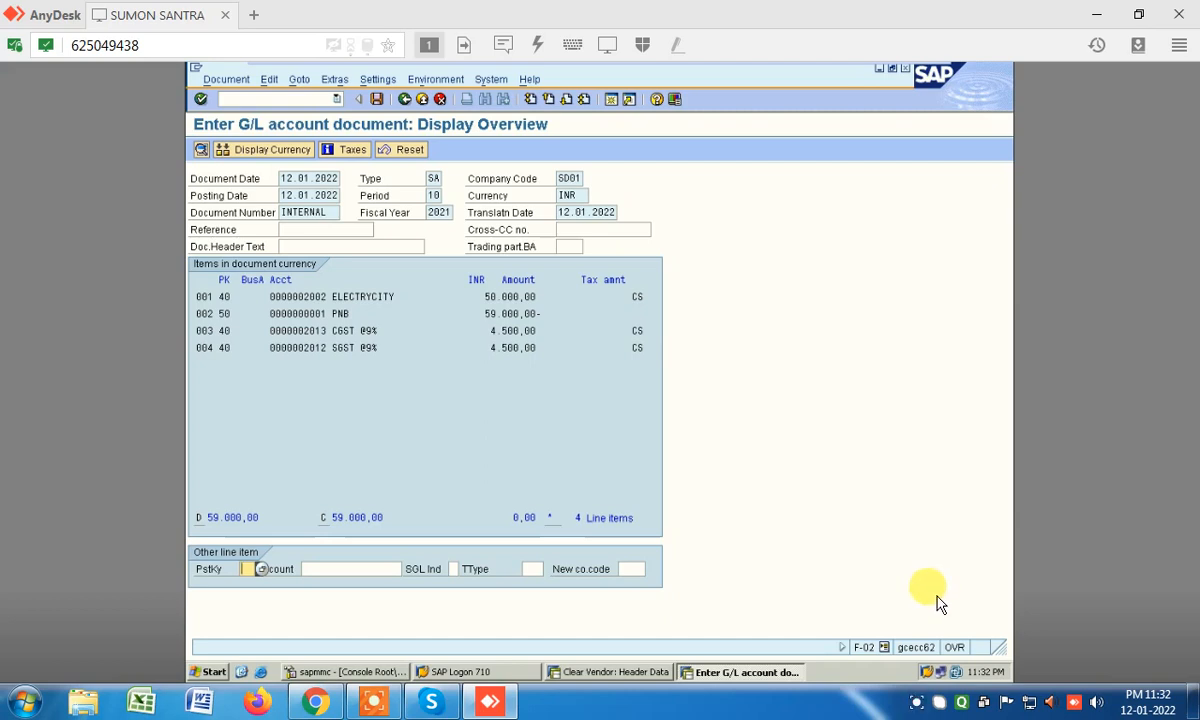
pyautogui.click(376, 100)
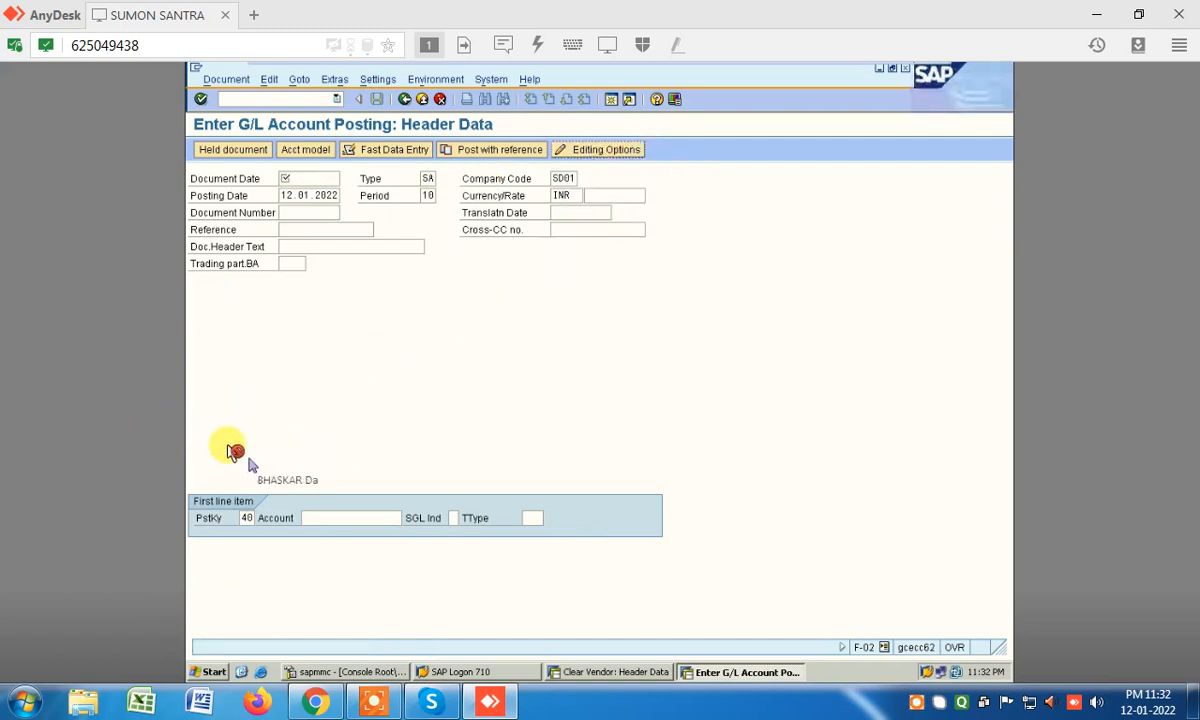
# - Turn off tax calculation on net amounts in the accounting editing options and return to the posting header
pyautogui.click(612, 152)
pyautogui.click(207, 349)
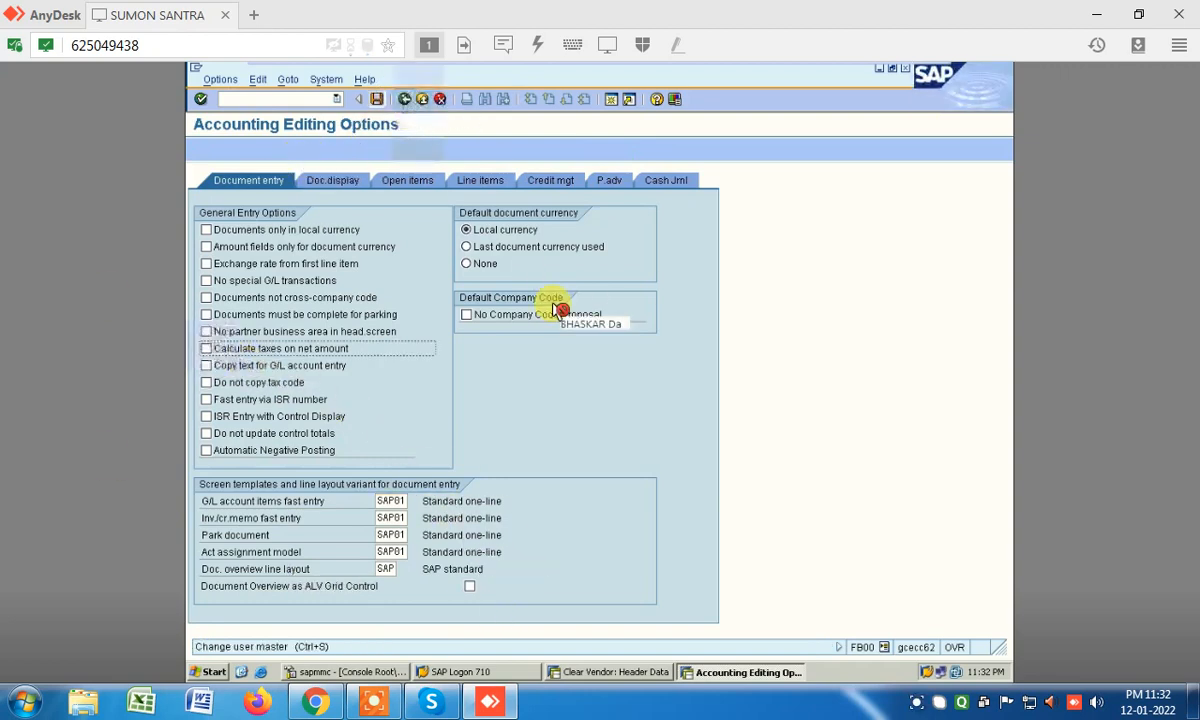
pyautogui.click(404, 101)
pyautogui.click(404, 101)
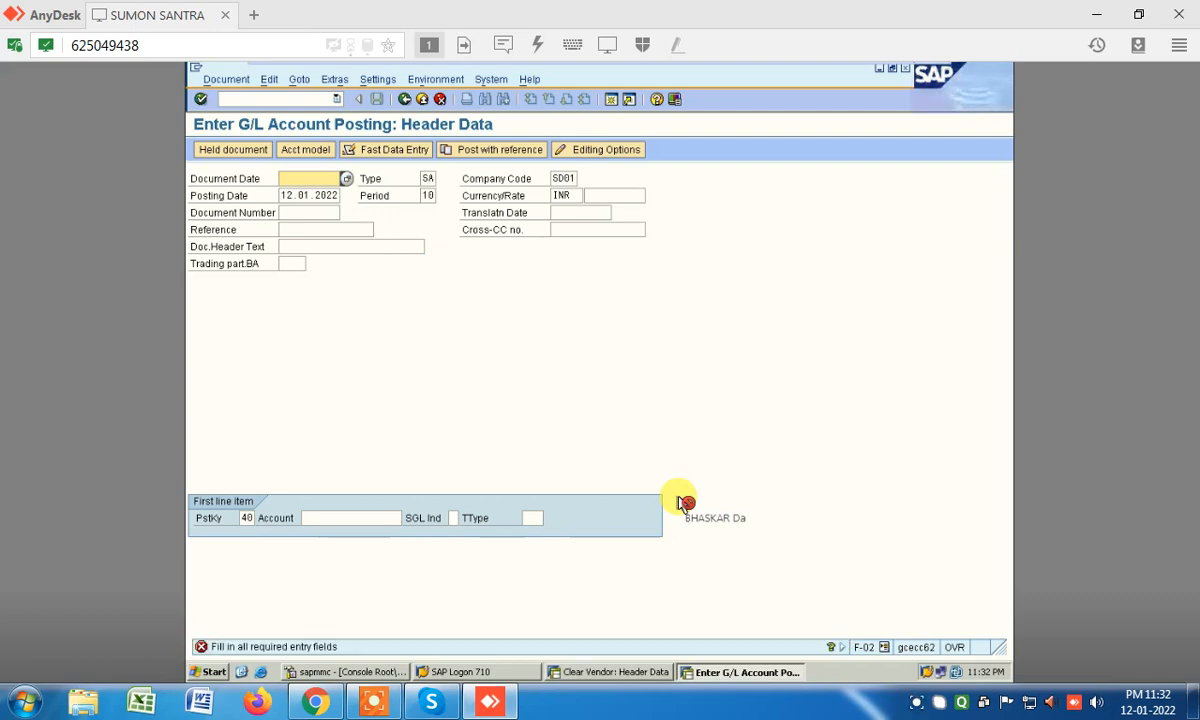
pyautogui.press('Escape')
pyautogui.press('Escape')
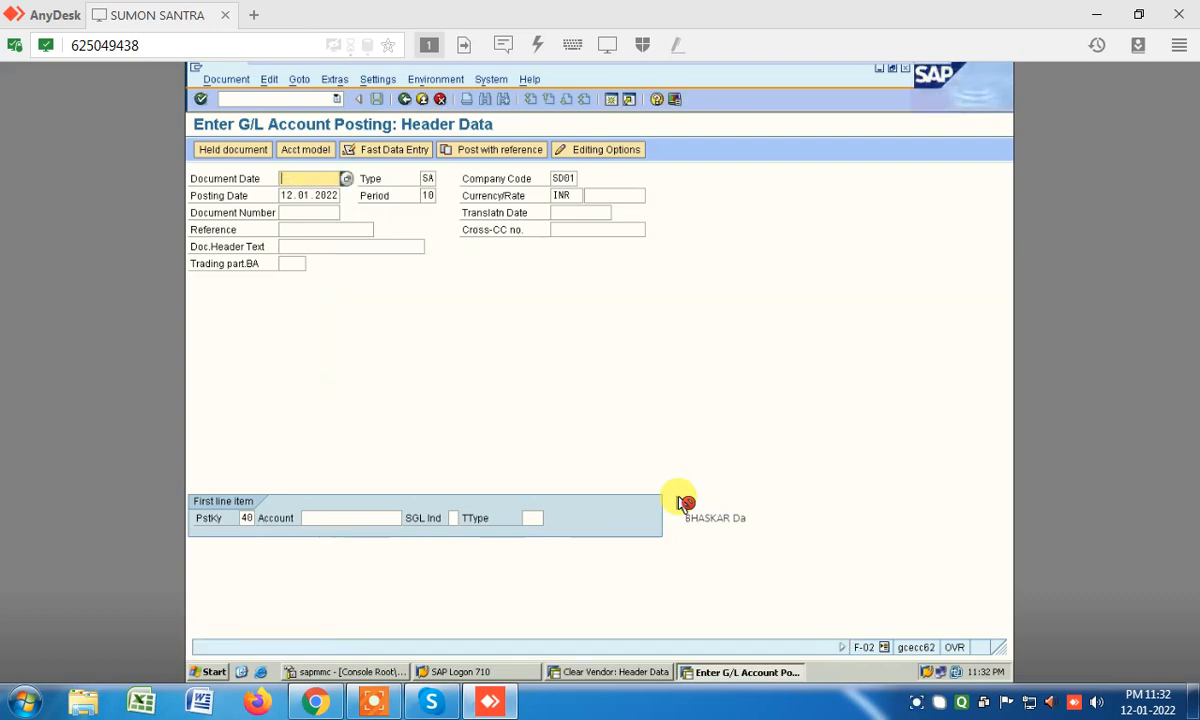
pyautogui.press('Escape')
pyautogui.press('Escape')
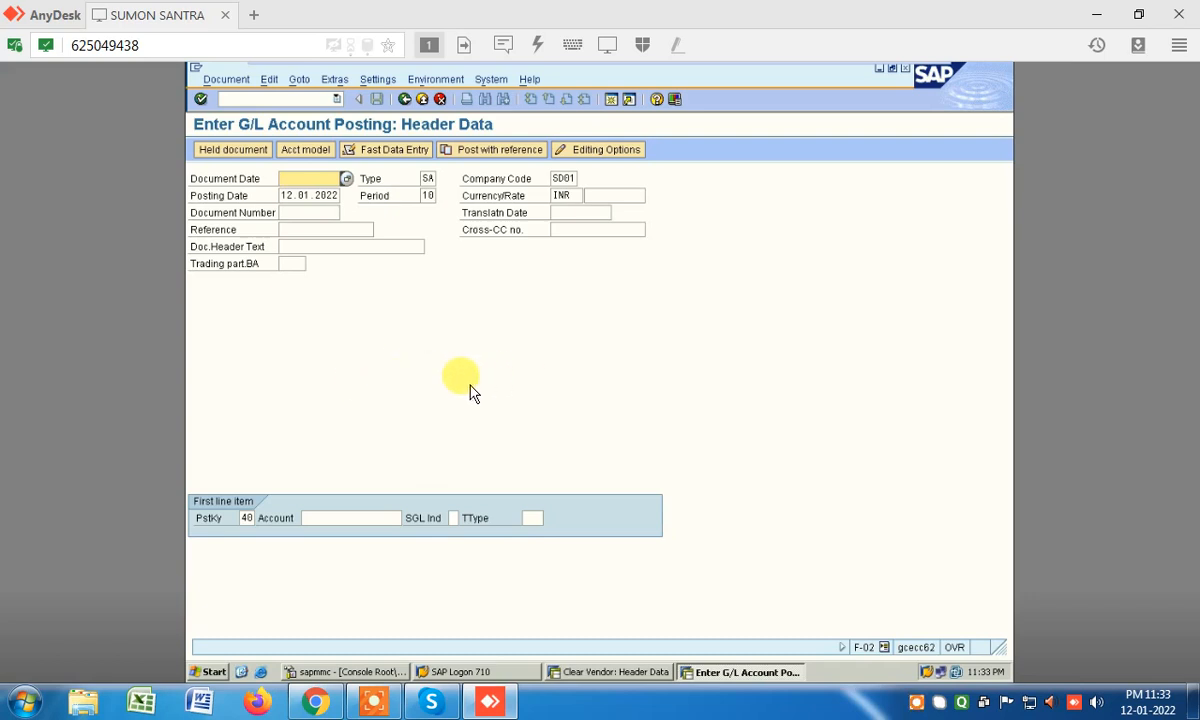
# - Exit the G/L account posting without keeping its data and start a vendor invoice with transaction F-43
pyautogui.press('F3')
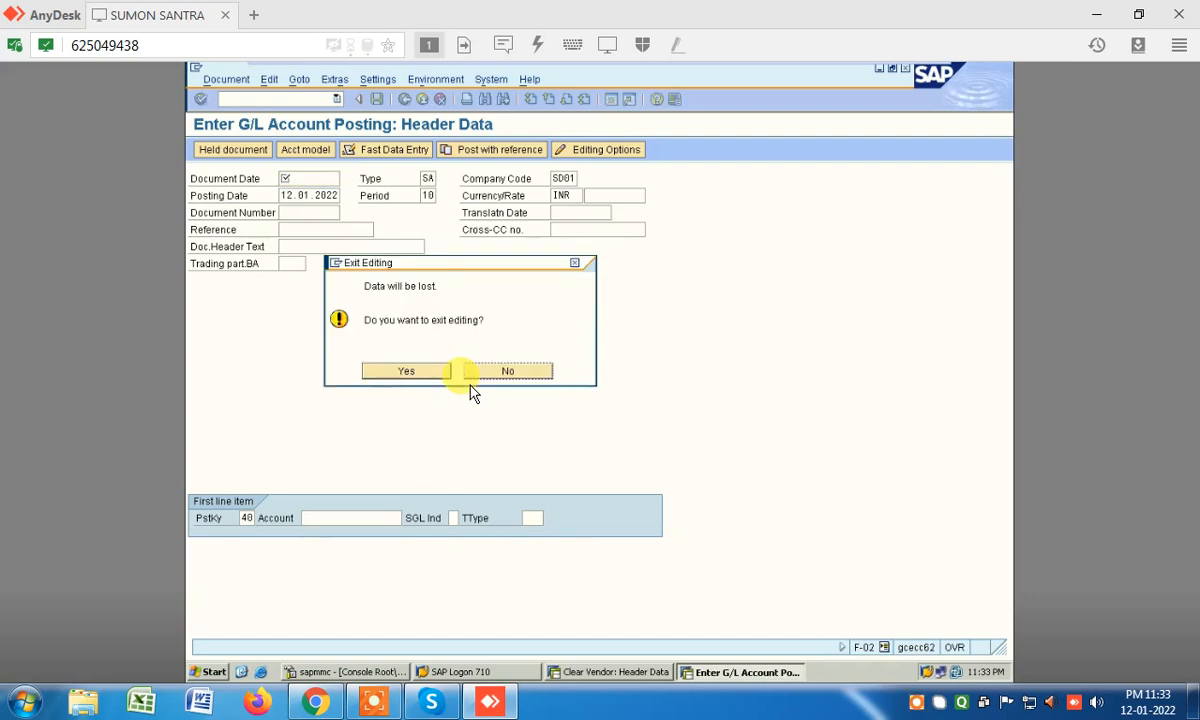
pyautogui.click(392, 374)
pyautogui.press('F3')
pyautogui.click(405, 374)
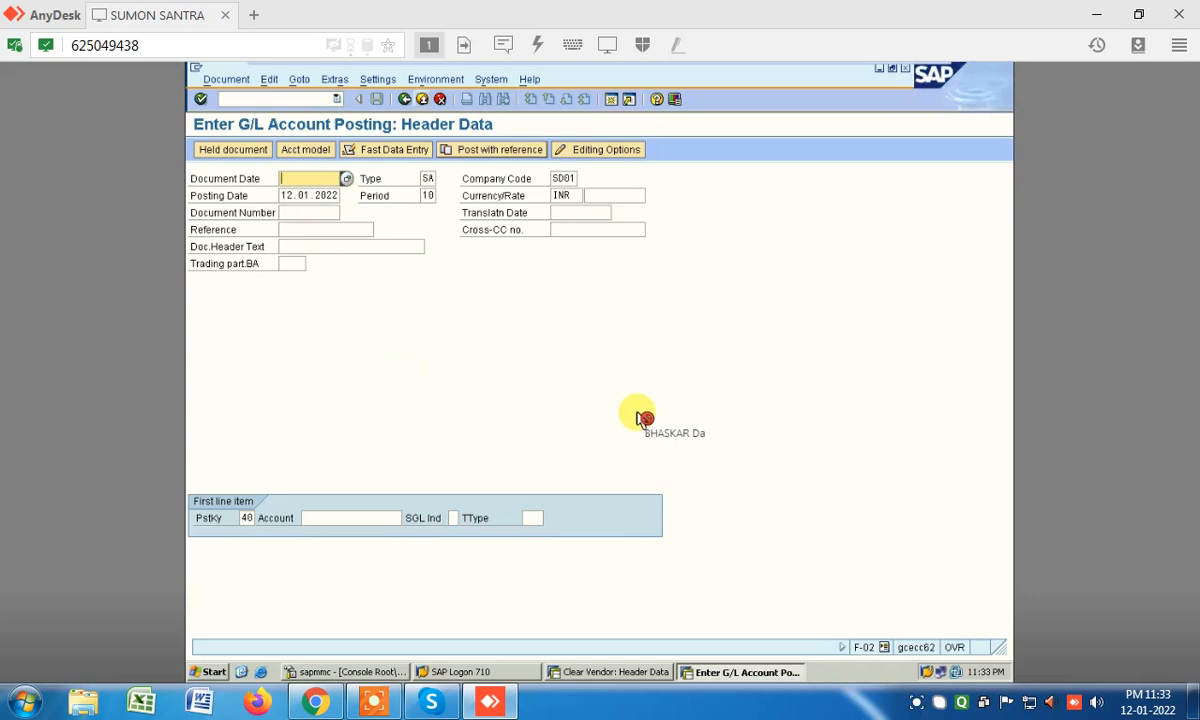
pyautogui.press('F3')
pyautogui.press('Return')
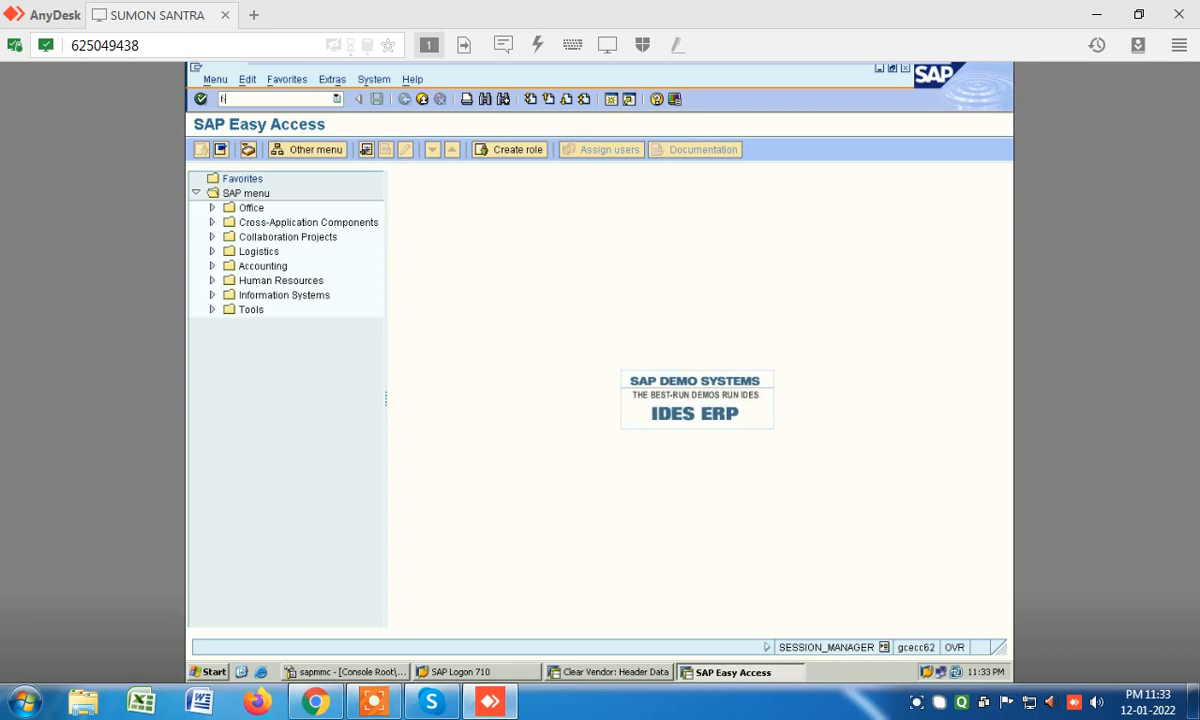
pyautogui.press('Return')
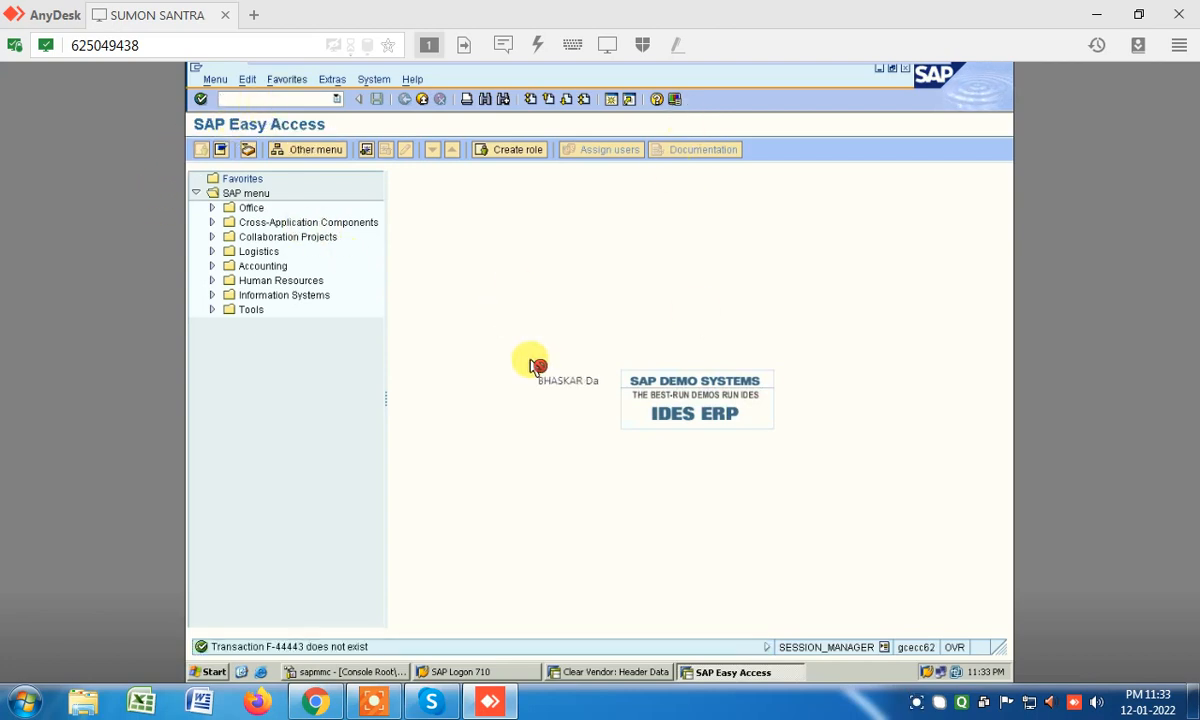
pyautogui.write('/nf-43')
pyautogui.press('Return')
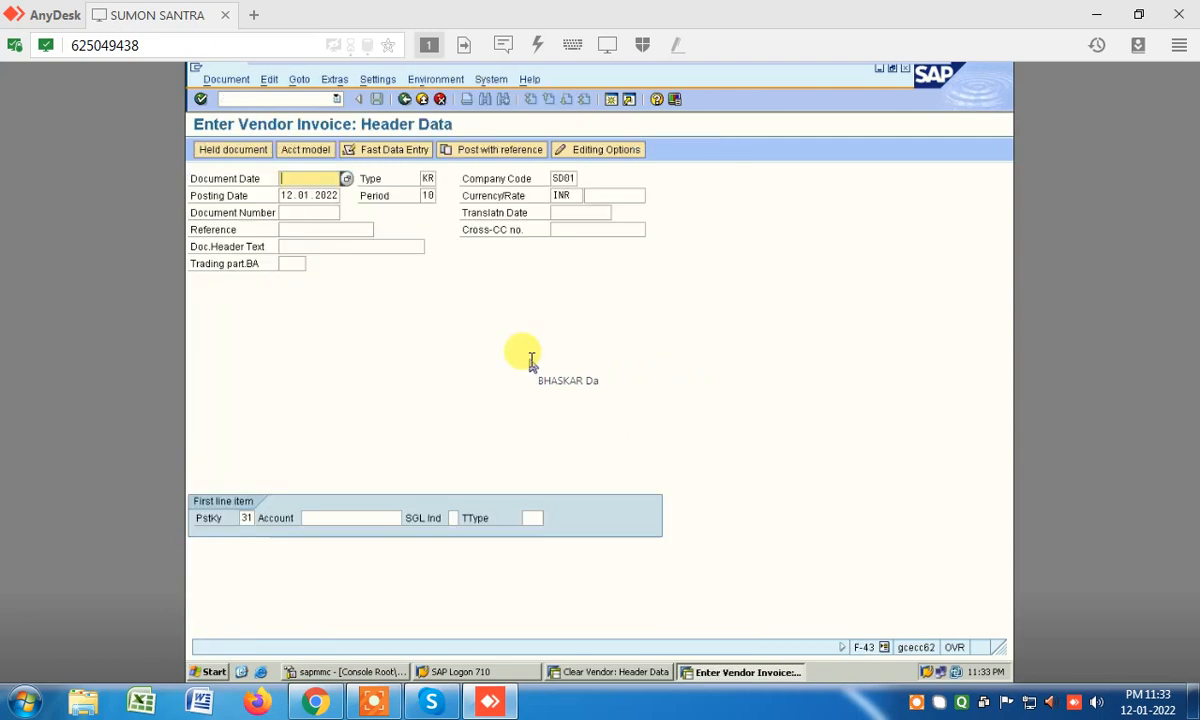
# - Turn on Calculate taxes on net amount in the editing options and return to the vendor invoice header
pyautogui.click(630, 152)
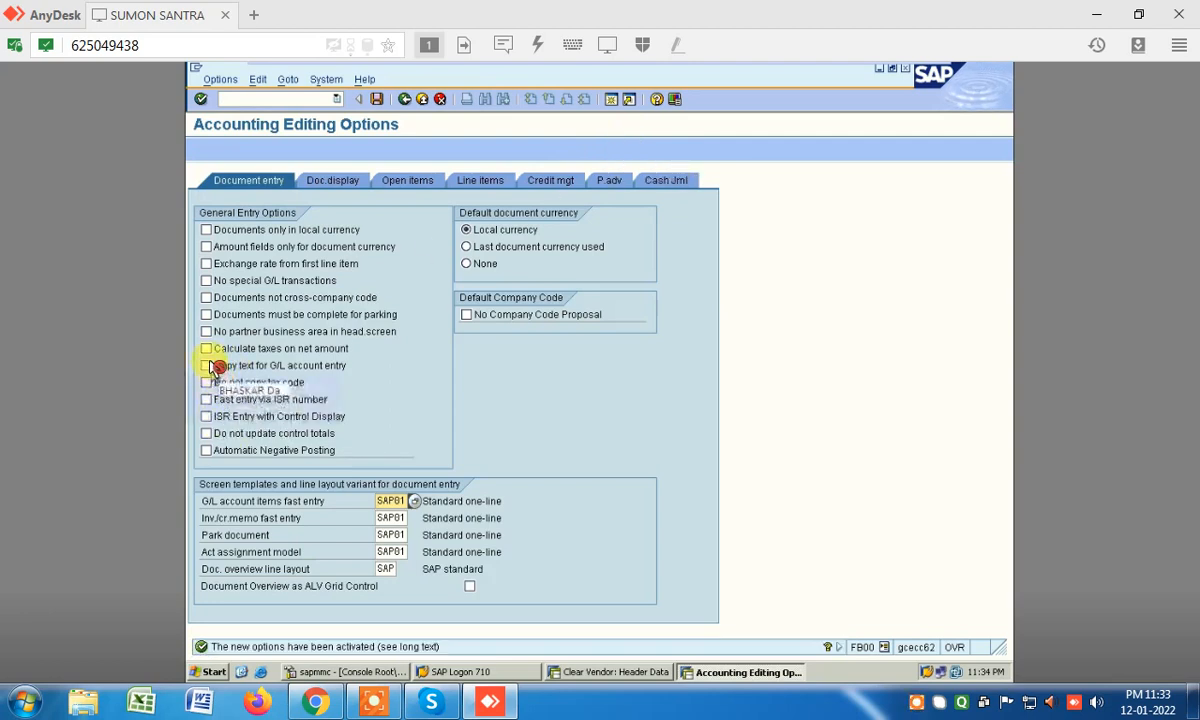
pyautogui.click(325, 349)
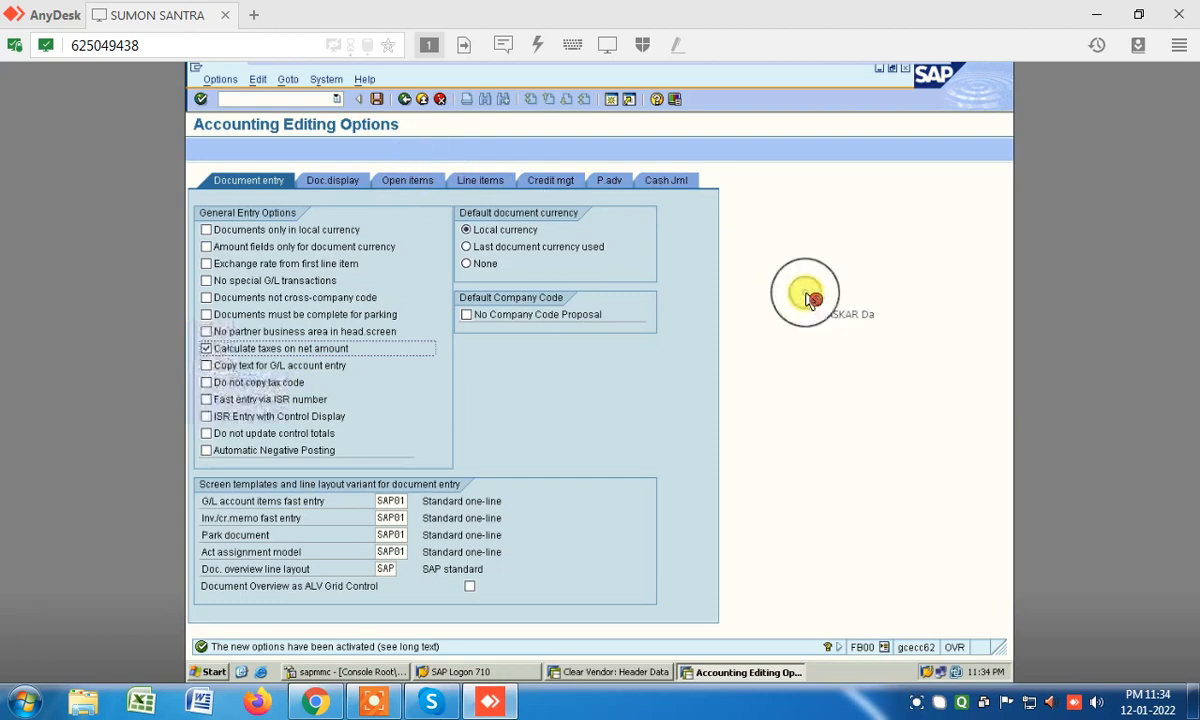
pyautogui.click(404, 100)
# - Set the invoice's document date to 12.01.2022 and choose vendor SK TRADERS for the posting key 31 line item
pyautogui.click(346, 178)
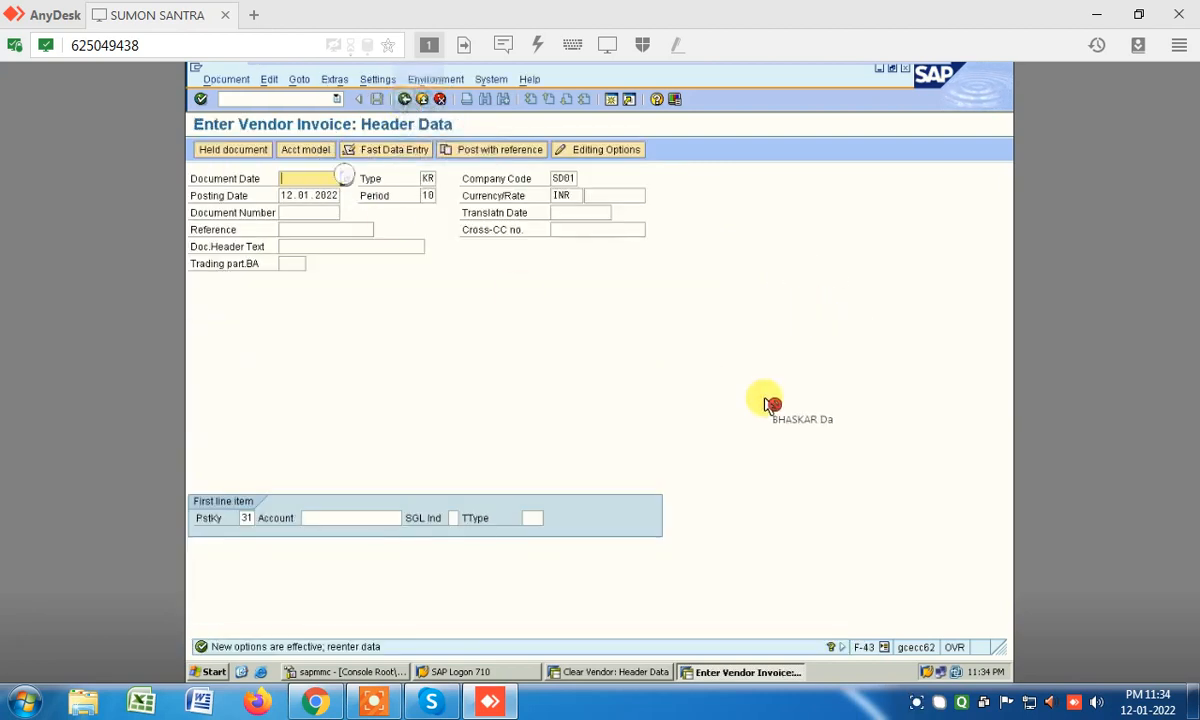
pyautogui.doubleClick(407, 381)
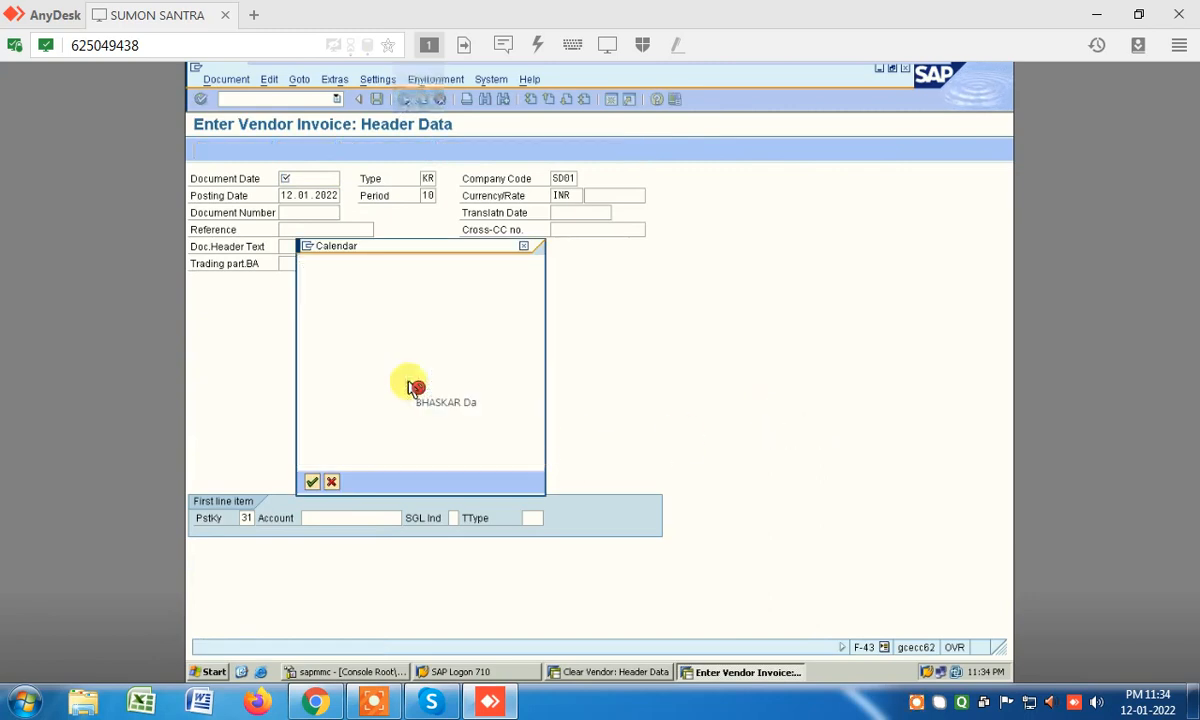
pyautogui.click(341, 518)
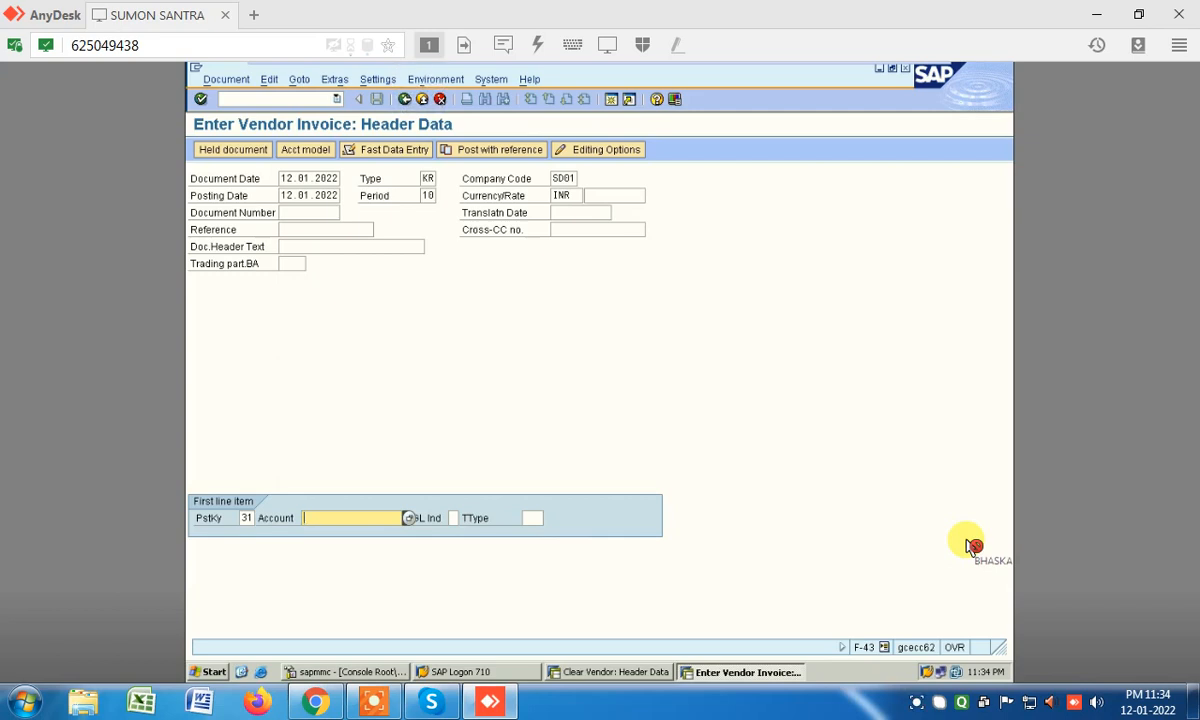
pyautogui.press('F4')
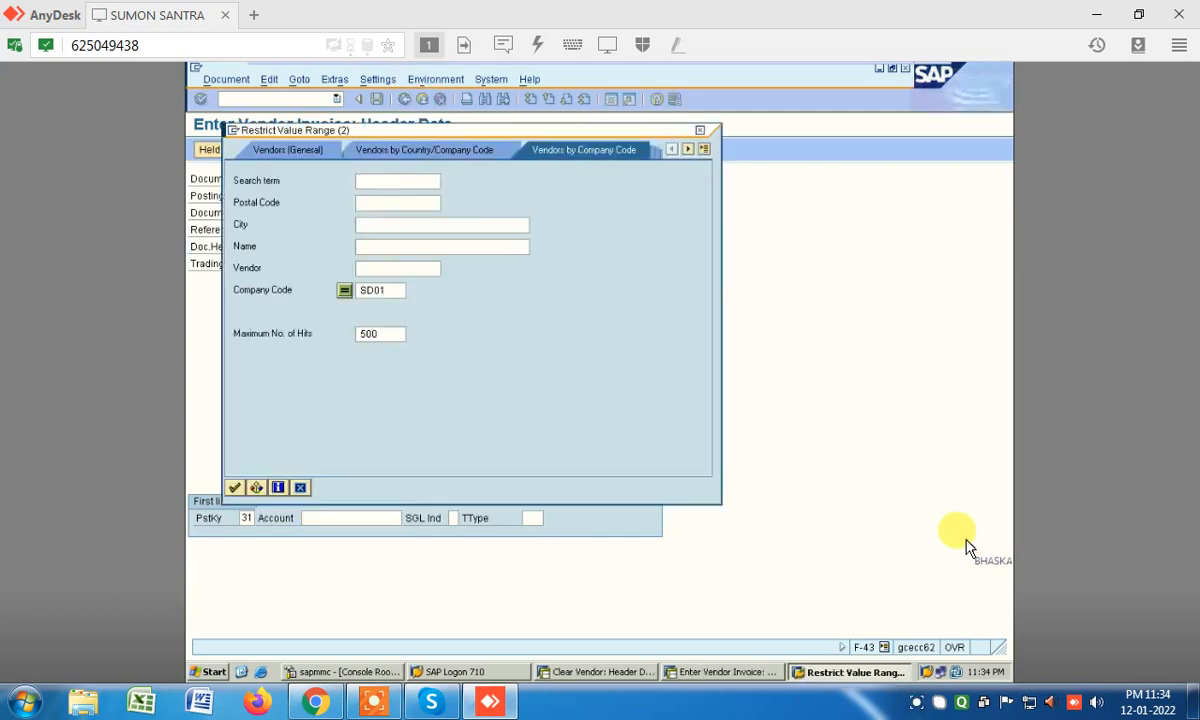
pyautogui.press('Return')
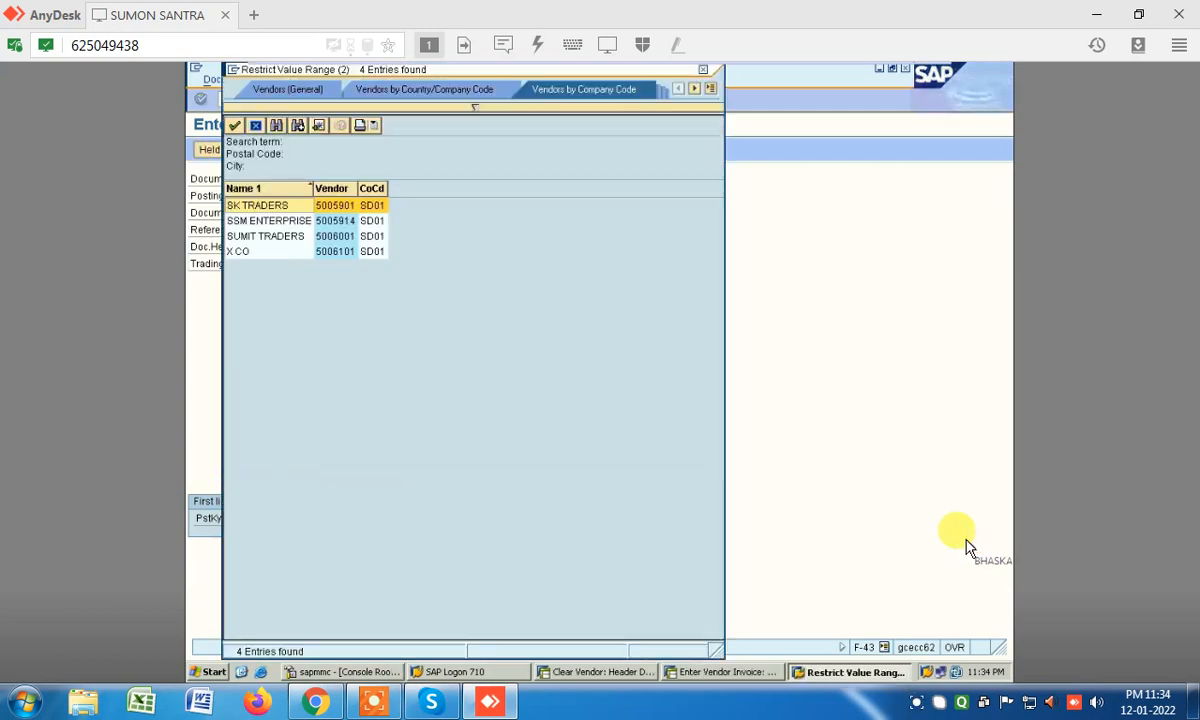
pyautogui.press('Return')
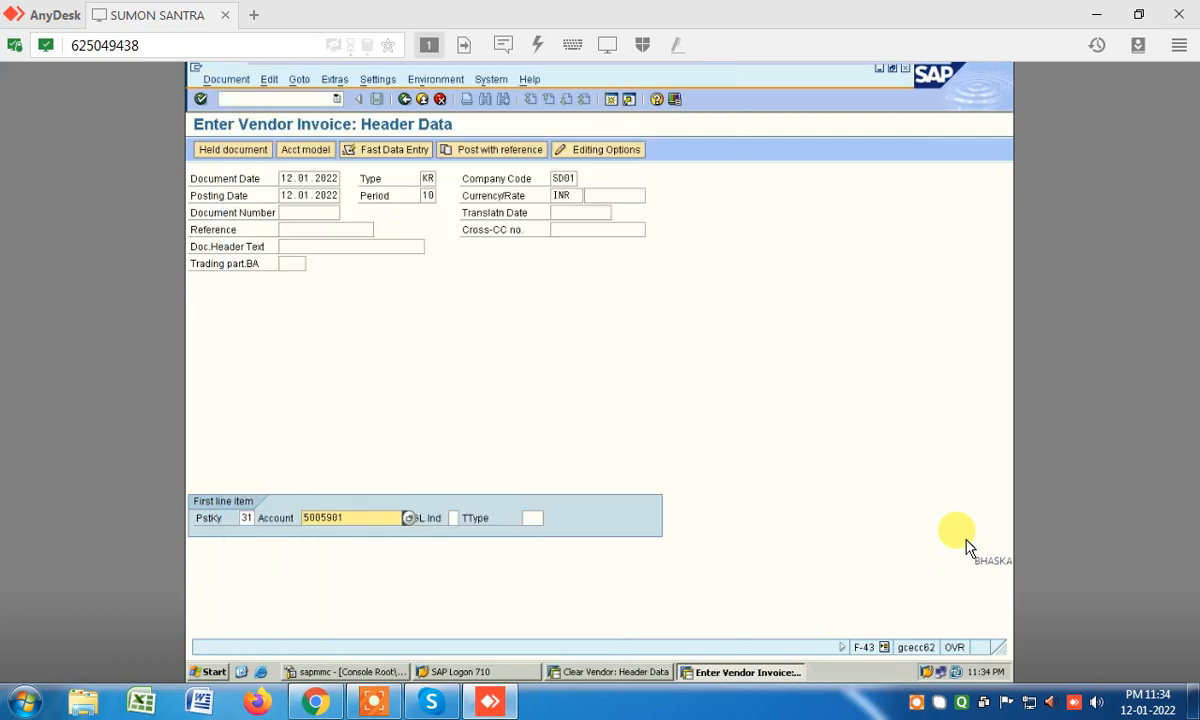
pyautogui.press('Return')
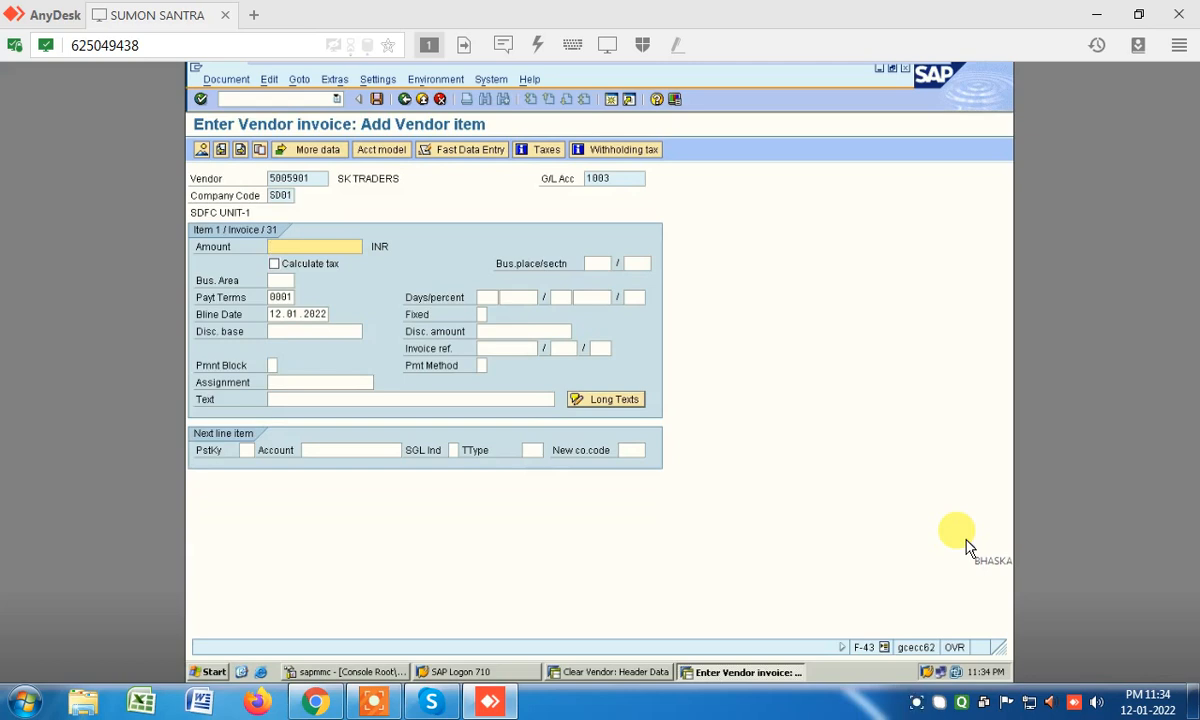
# - Enter 50000 INR as the vendor item's amount and 40 as the next line item's posting key
pyautogui.write('50000')
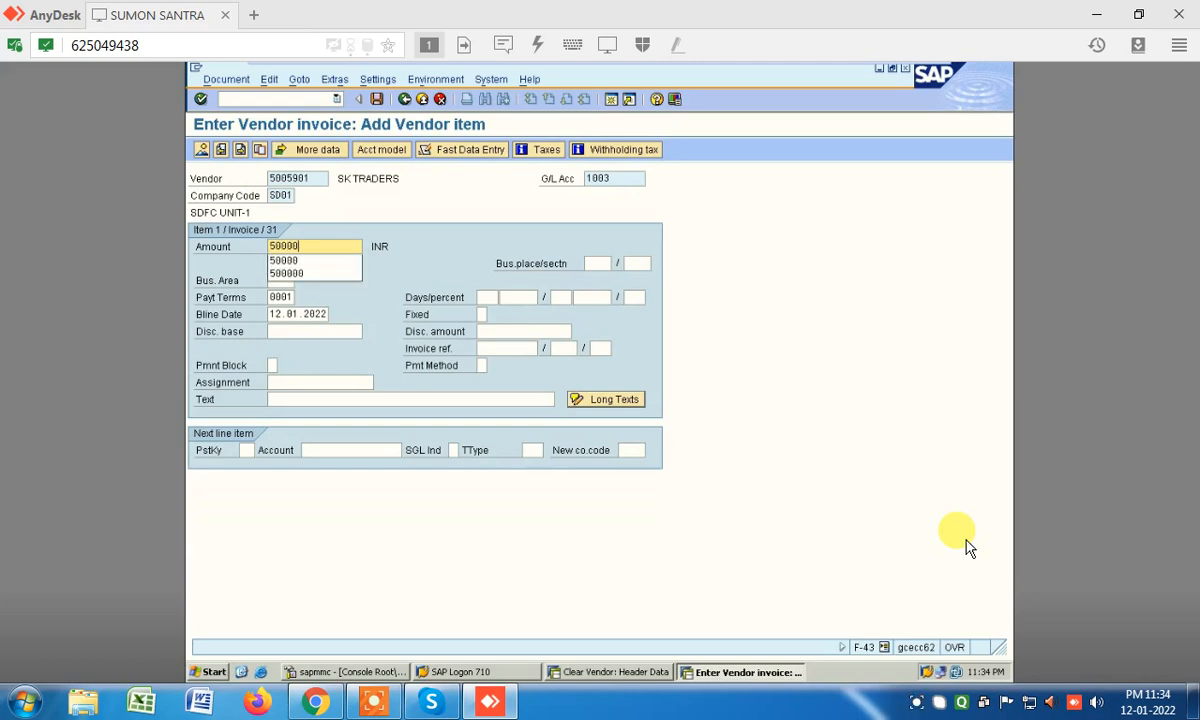
pyautogui.press('Tab')
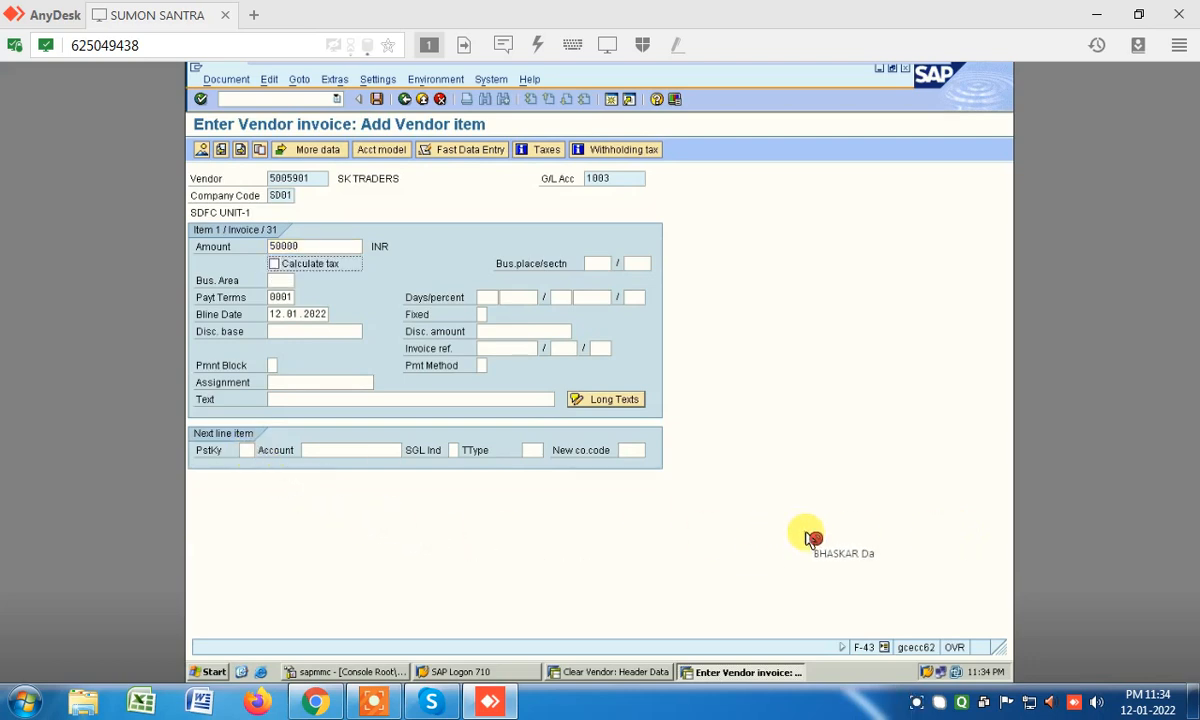
pyautogui.click(250, 450)
pyautogui.write('40')
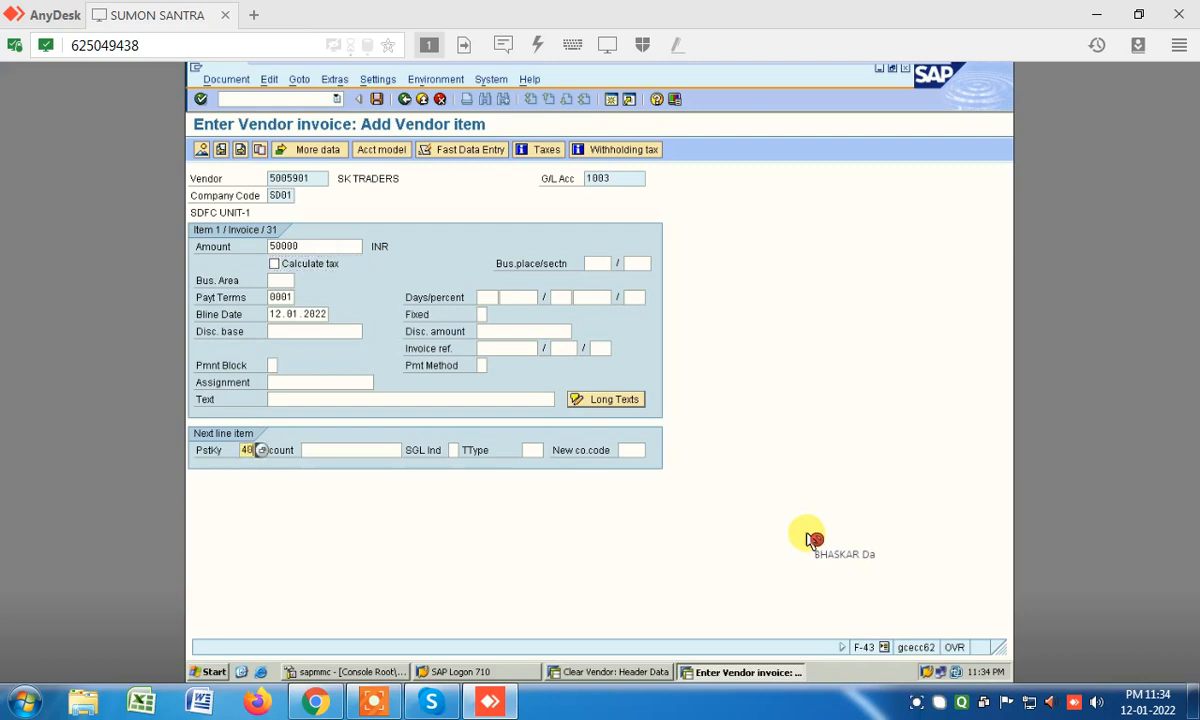
pyautogui.press('Tab')
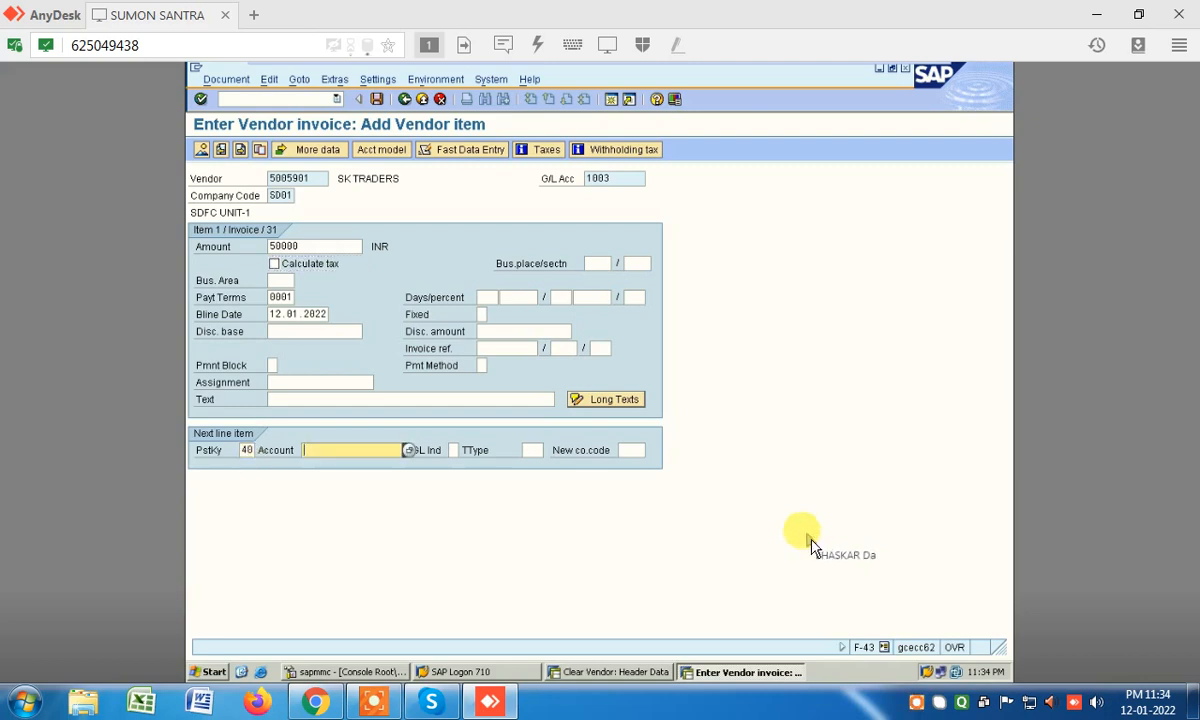
pyautogui.click(283, 267)
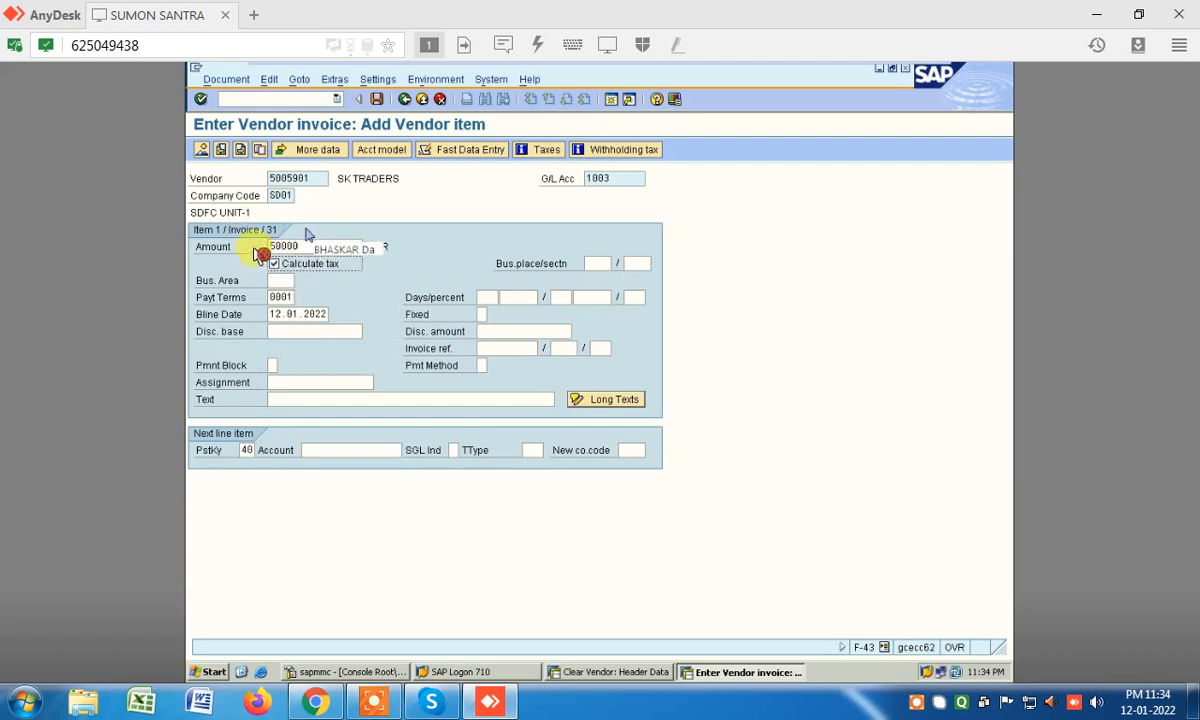
pyautogui.click(372, 446)
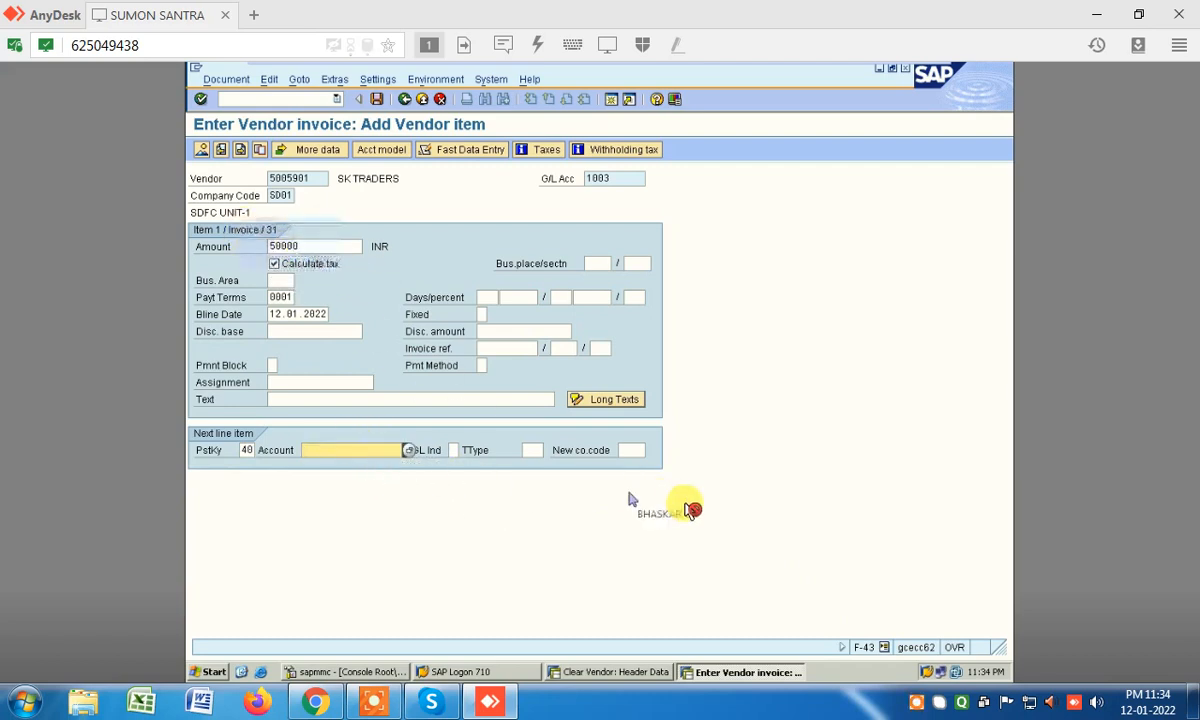
pyautogui.click(685, 509)
pyautogui.click(685, 509)
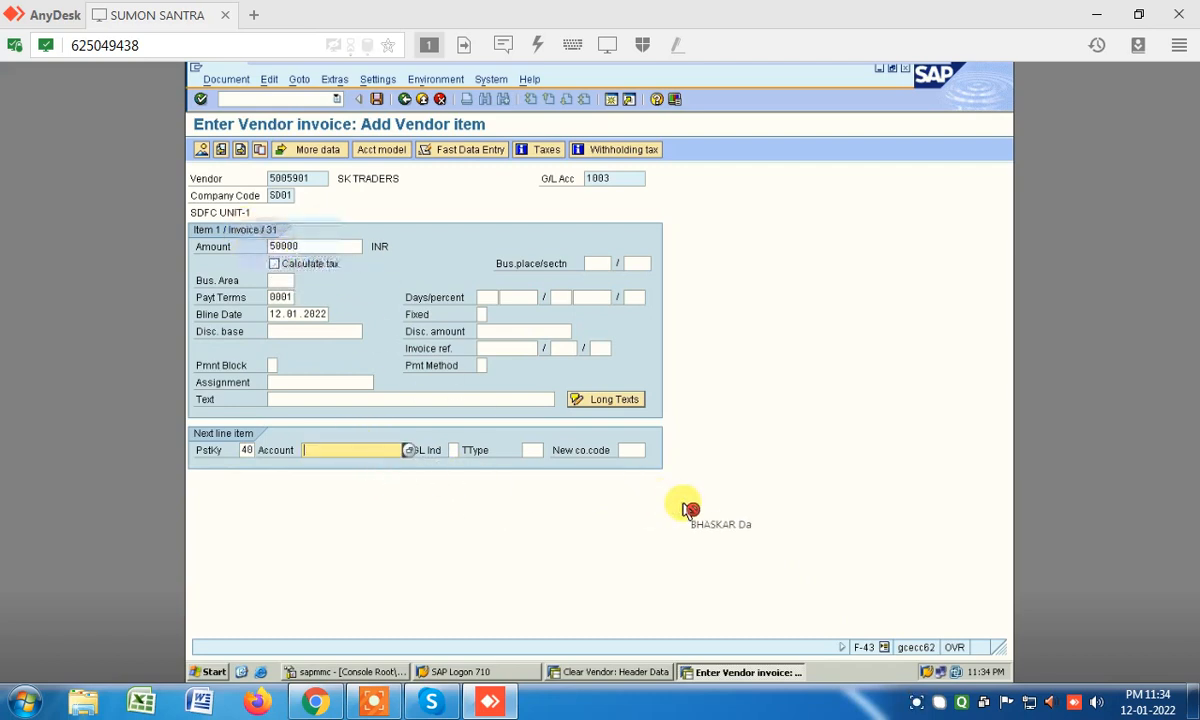
# - Choose G/L account 2008 (PURCHASE) for the next line item and proceed to its debit entry
pyautogui.press('F4')
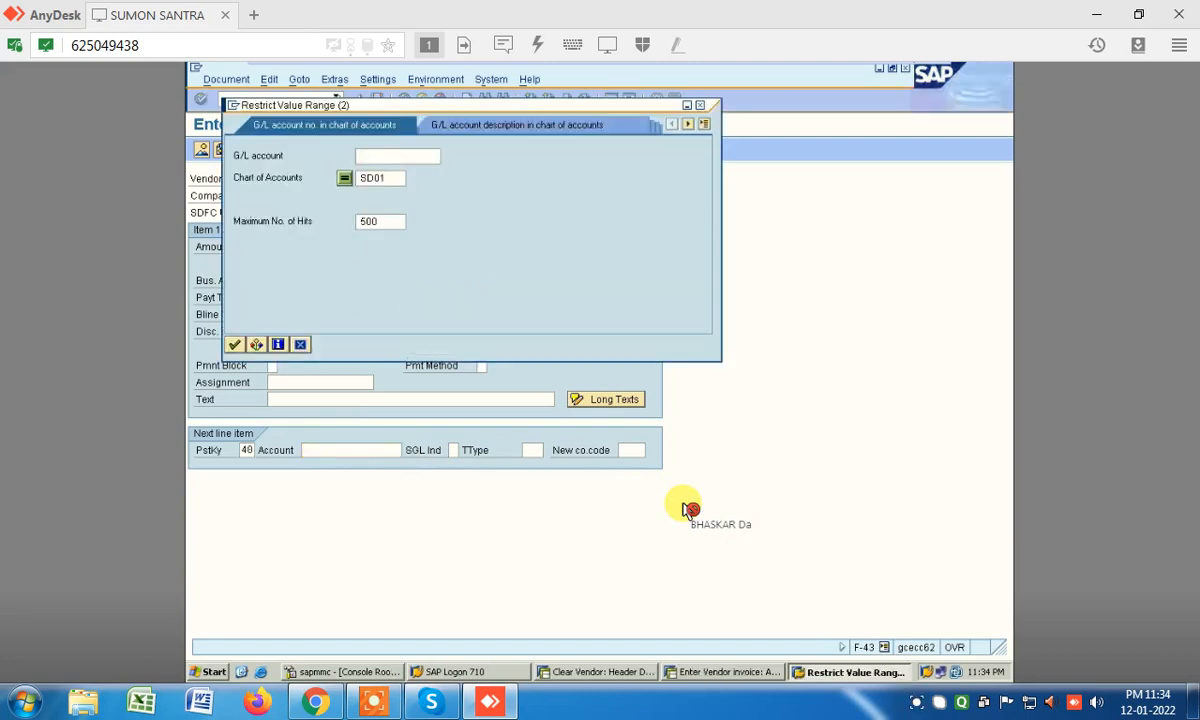
pyautogui.press('Return')
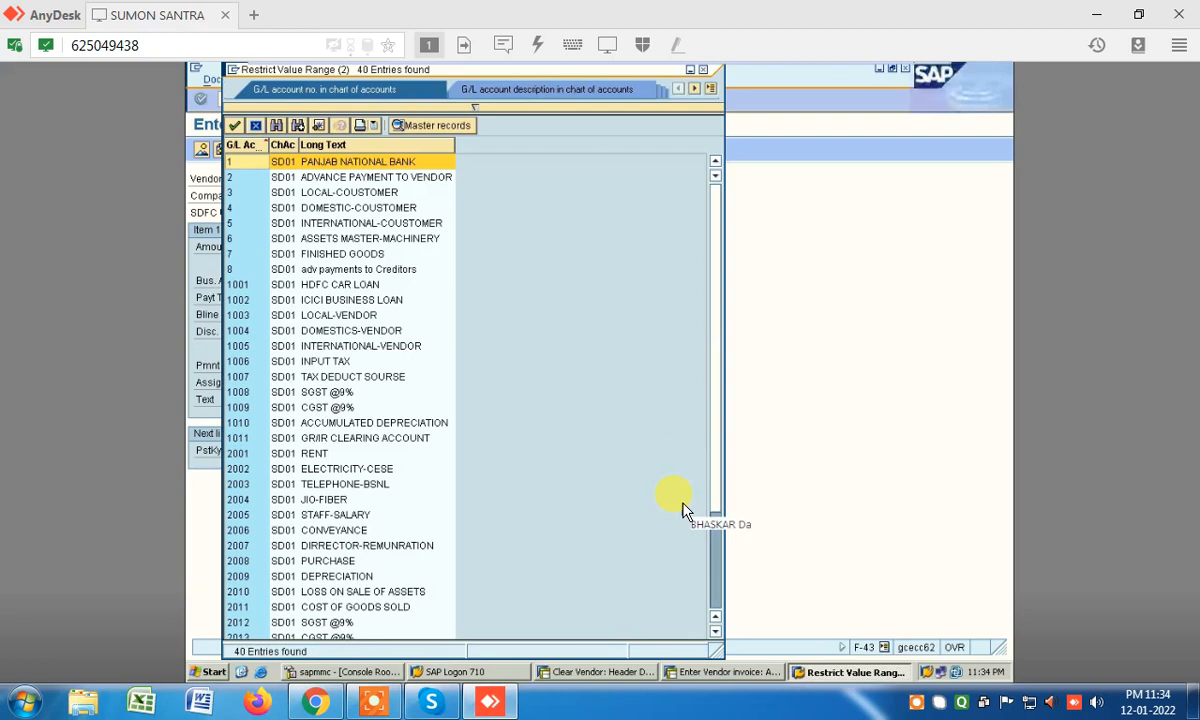
pyautogui.click(323, 565)
pyautogui.doubleClick(323, 565)
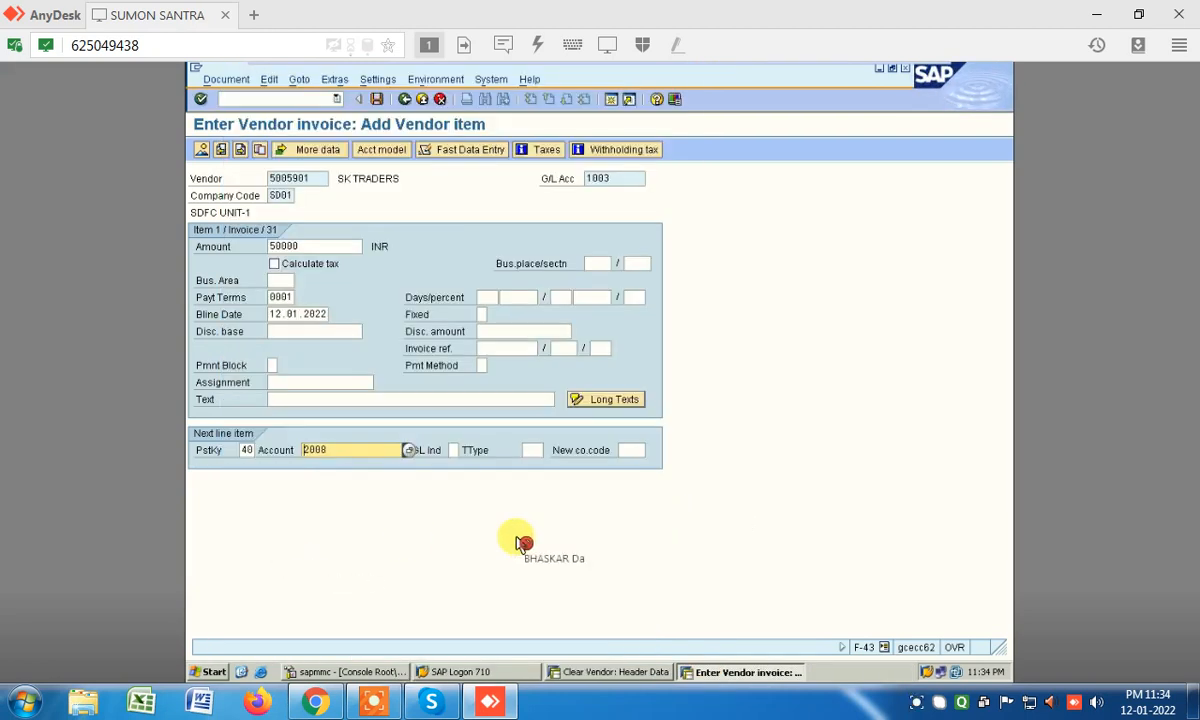
pyautogui.press('Return')
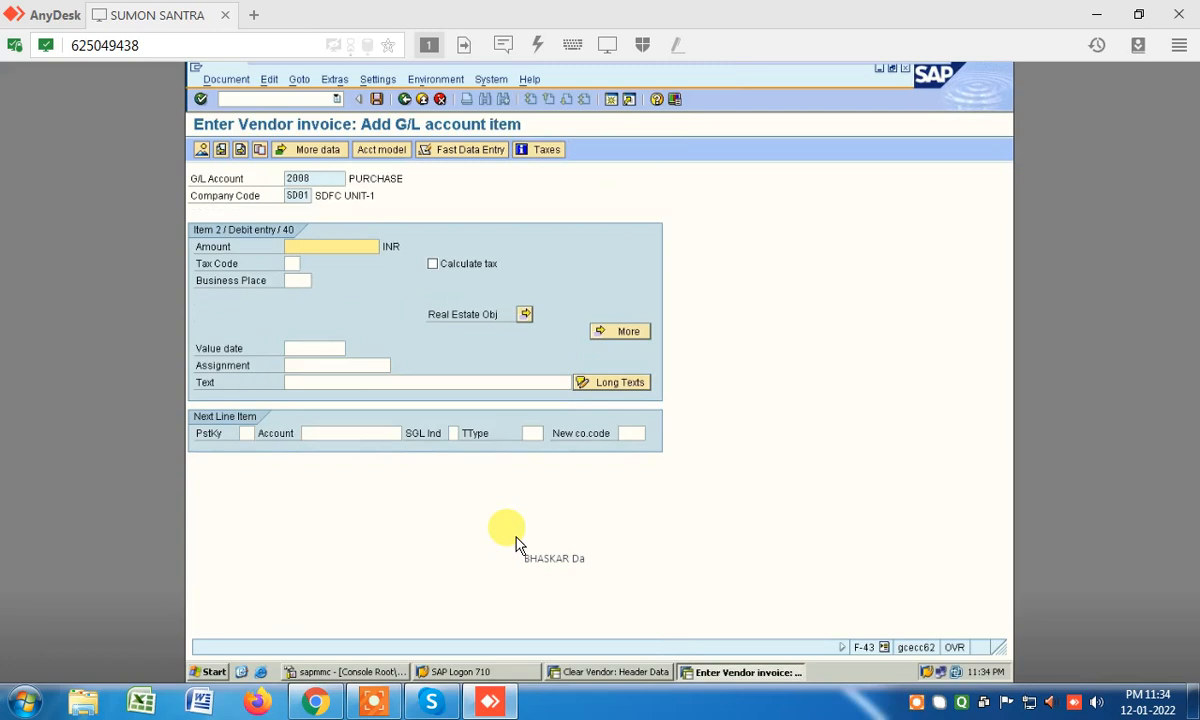
# - Enter * as the purchase item's amount, assign tax code CS (CGST & SGST @ 18%), and turn on tax calculation
pyautogui.click(375, 472)
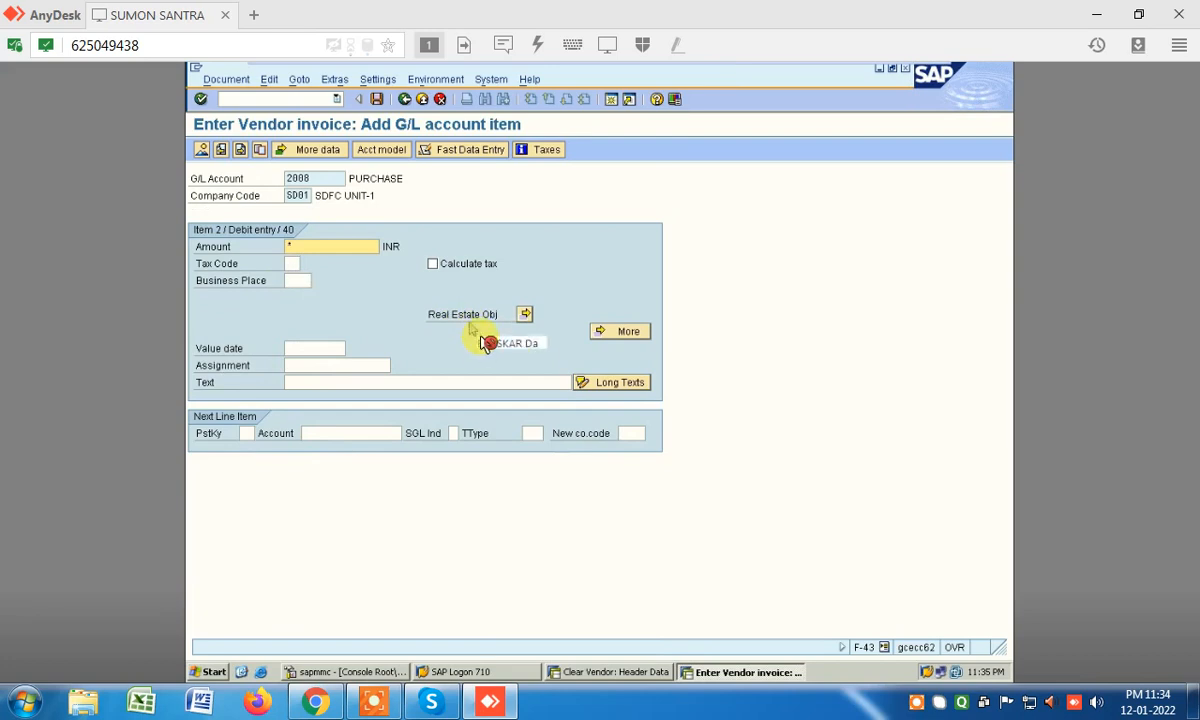
pyautogui.press('Tab')
pyautogui.press('F4')
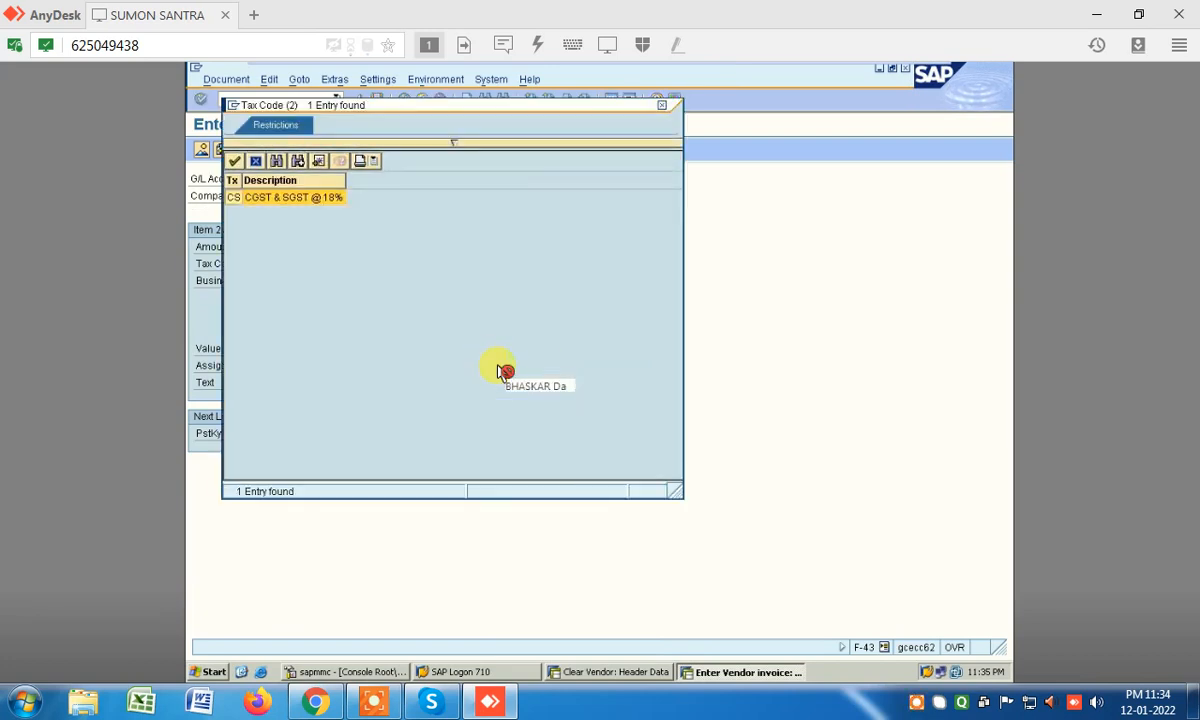
pyautogui.press('Return')
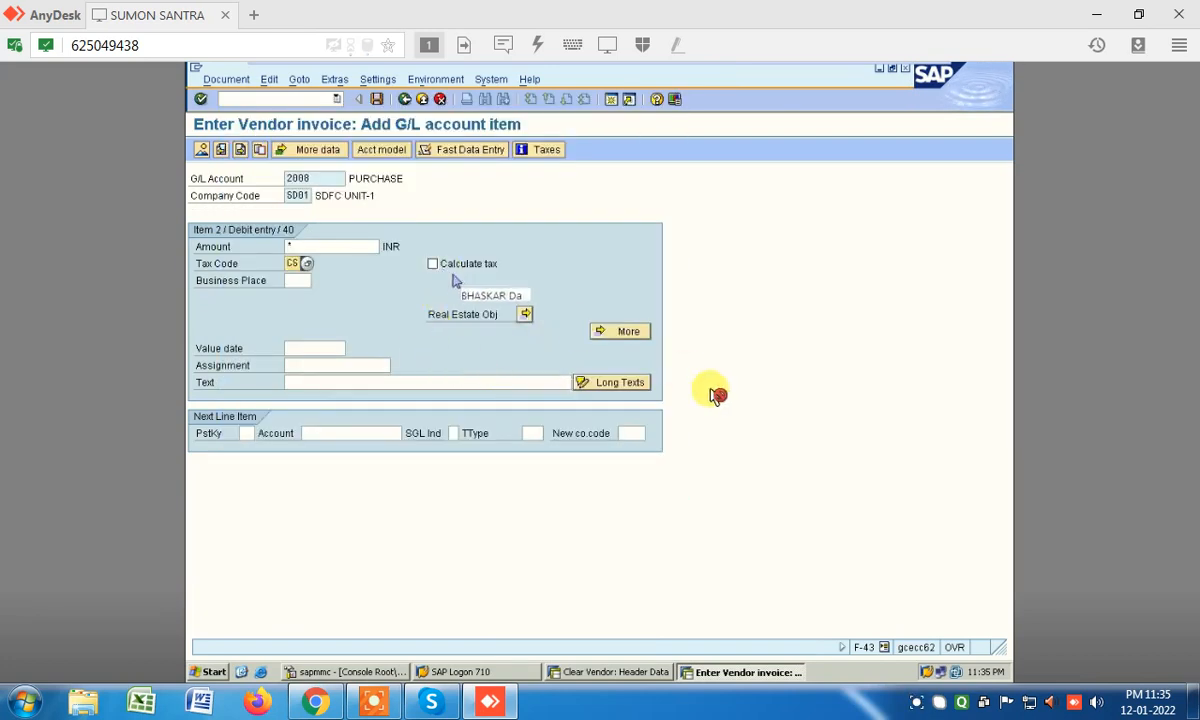
pyautogui.press('Tab')
pyautogui.press('space')
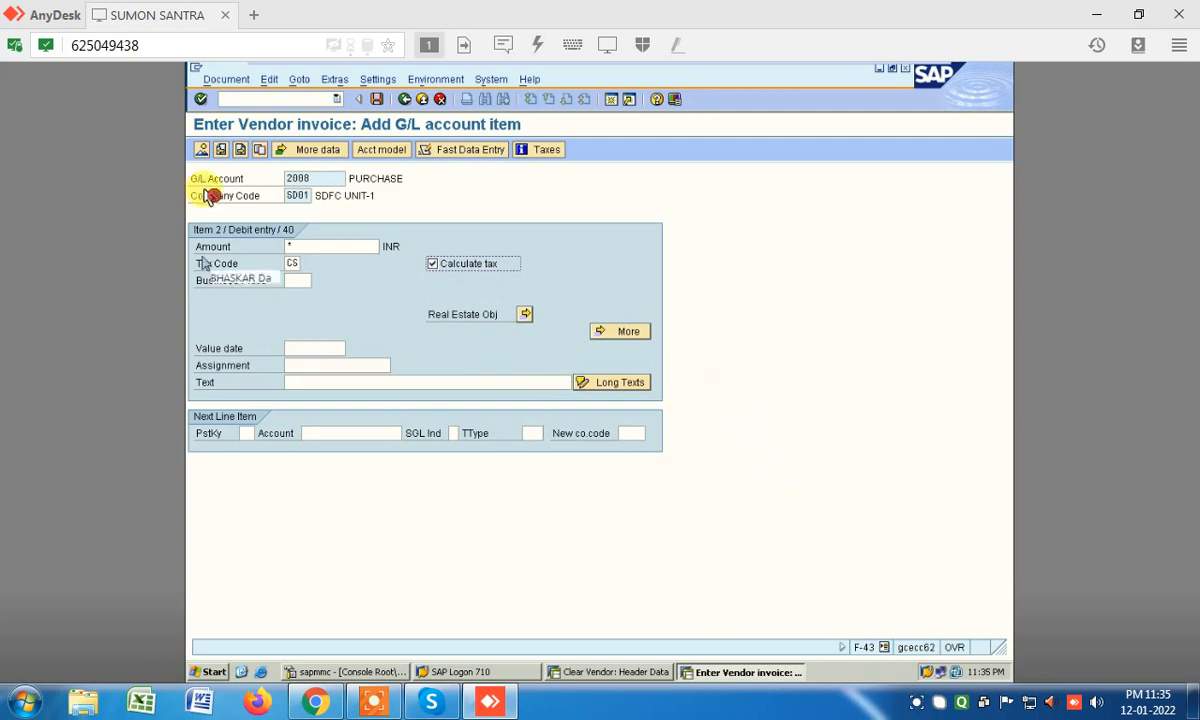
# - Display the vendor invoice's document overview and try to simulate the posting
pyautogui.hotkey('shift', 'F2')
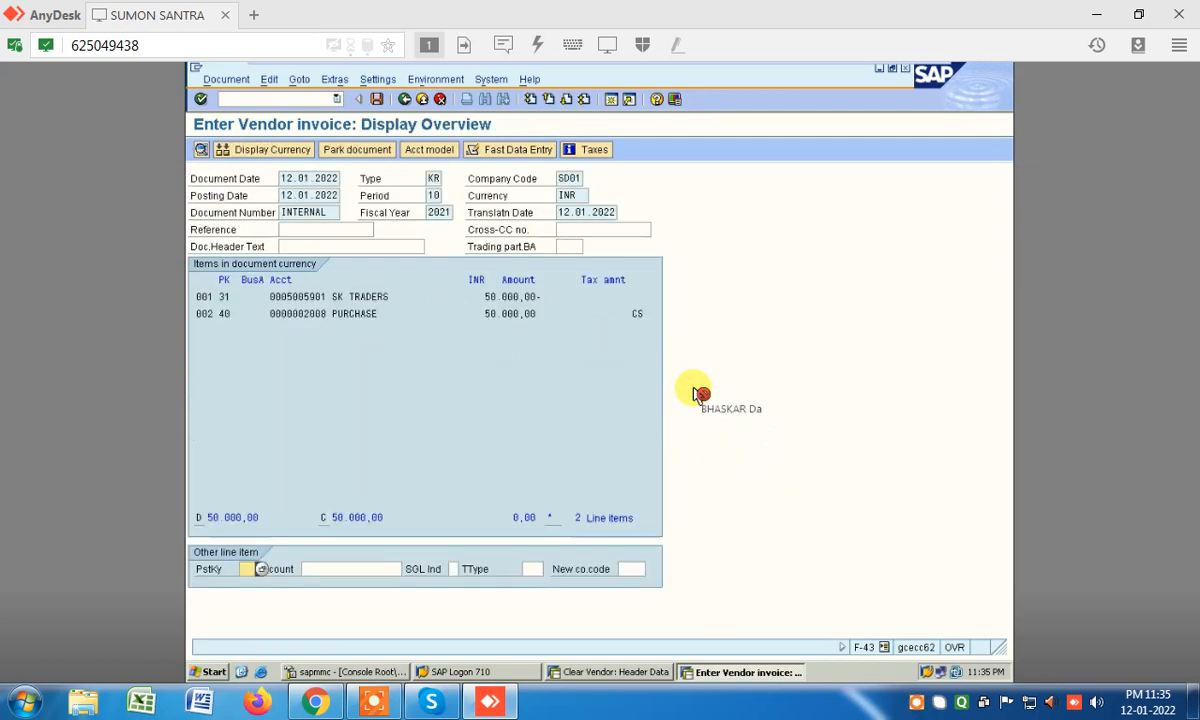
pyautogui.press('F10')
pyautogui.press('Down')
pyautogui.press('Down')
pyautogui.press('Down')
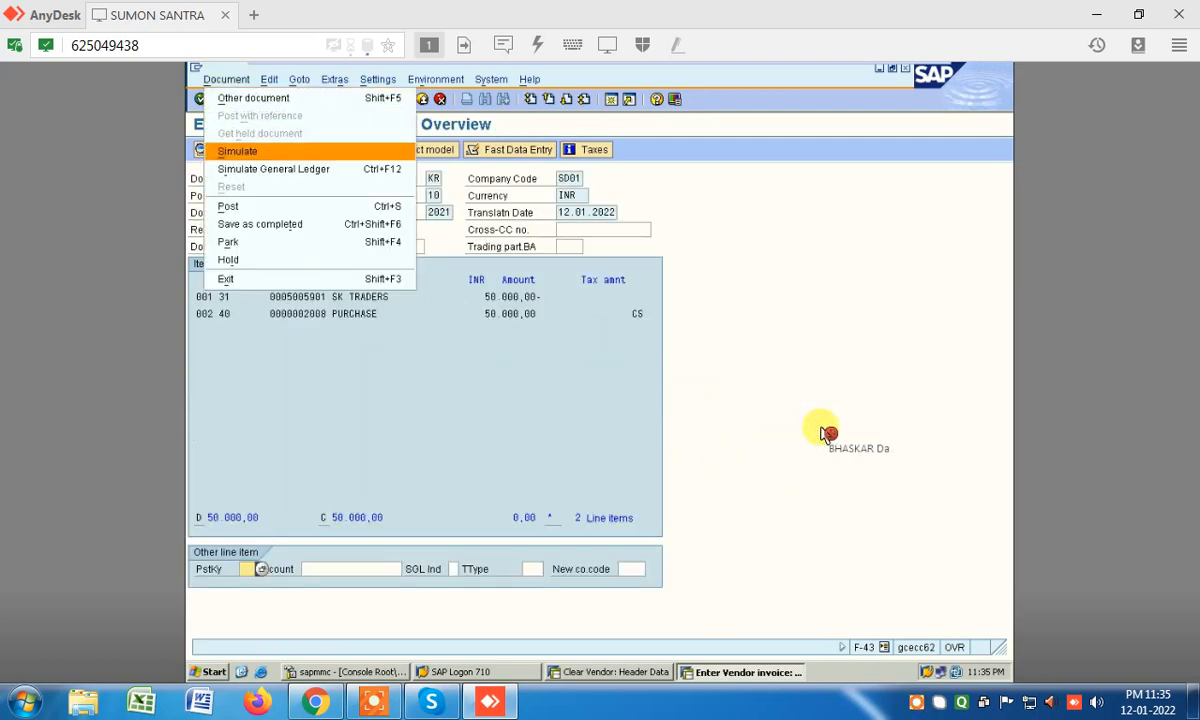
pyautogui.press('Return')
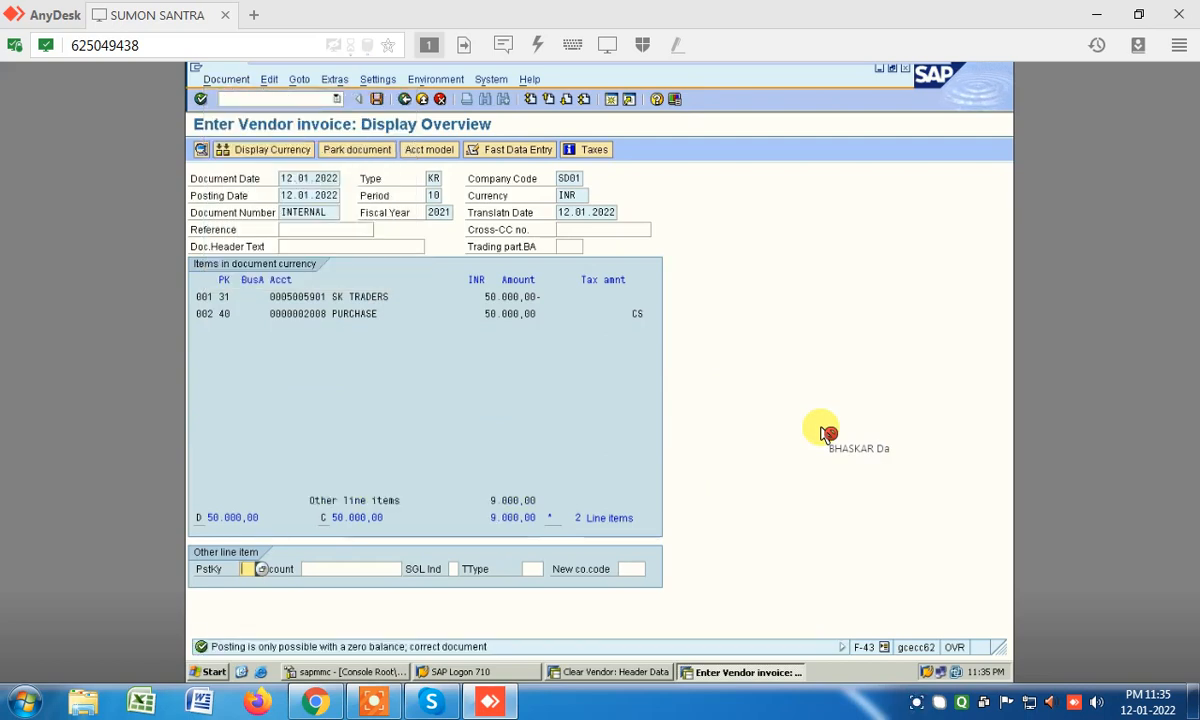
pyautogui.press('F10')
pyautogui.press('Down')
pyautogui.press('Down')
pyautogui.press('Down')
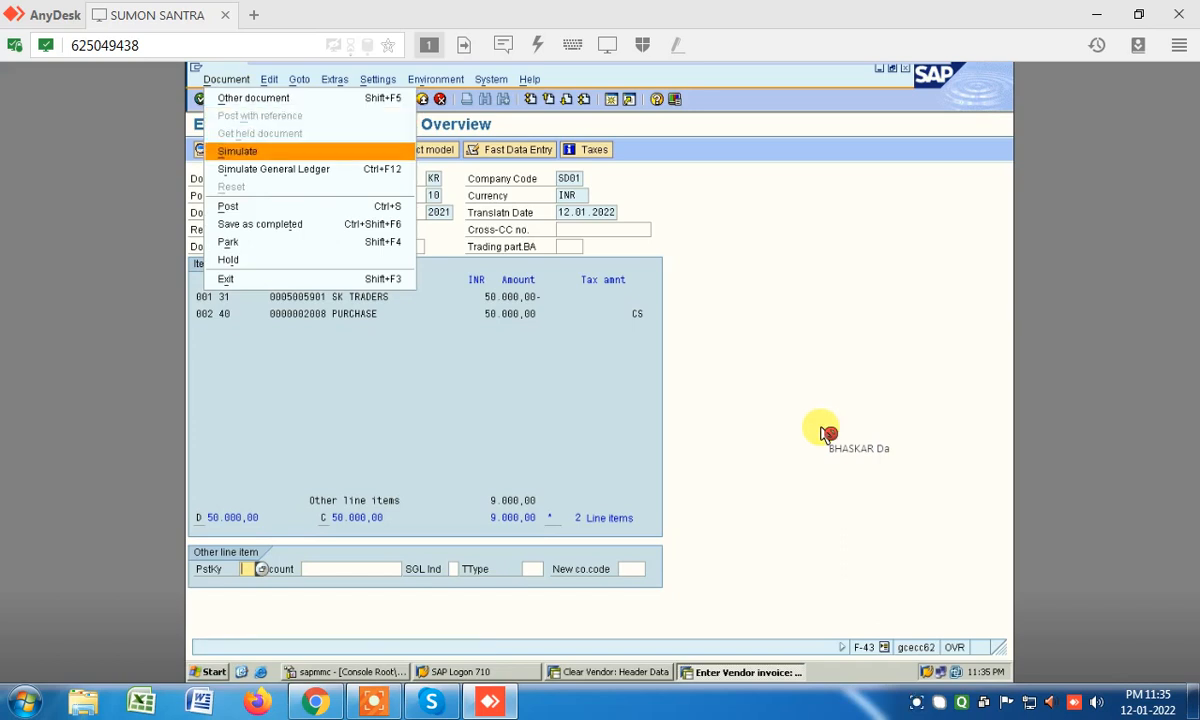
pyautogui.press('Return')
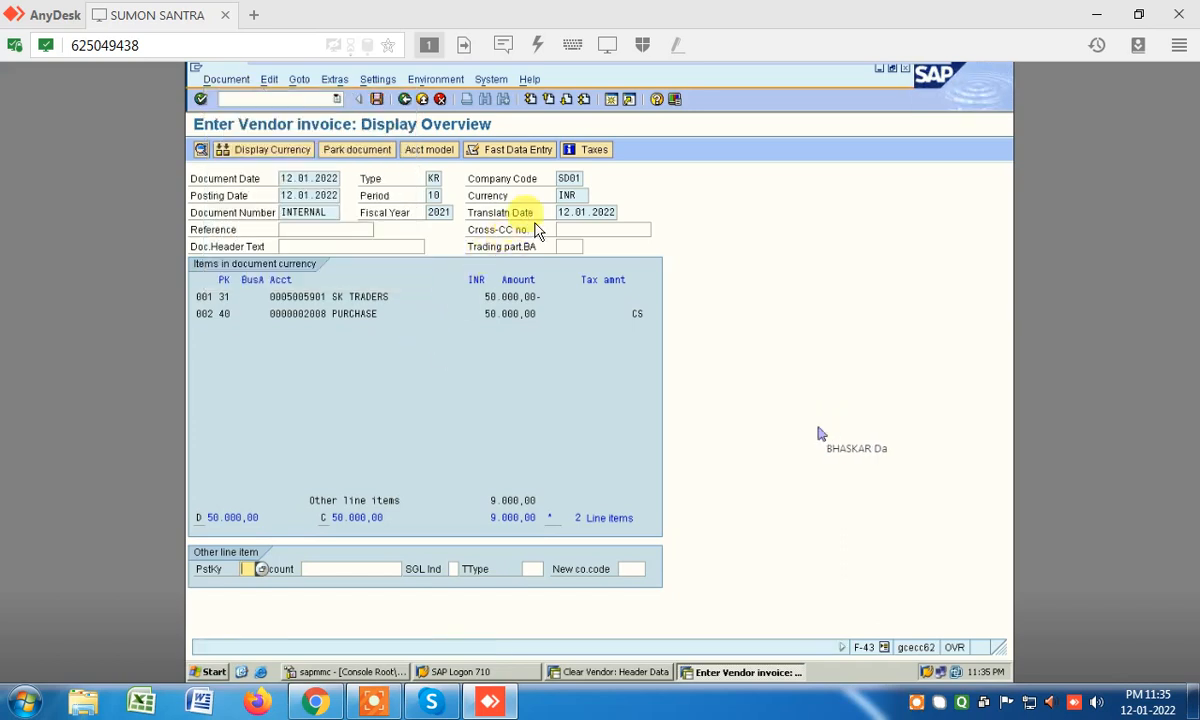
# - Discard the entered invoice and turn off Calculate taxes on net amount in the document entry editing options
pyautogui.click(404, 99)
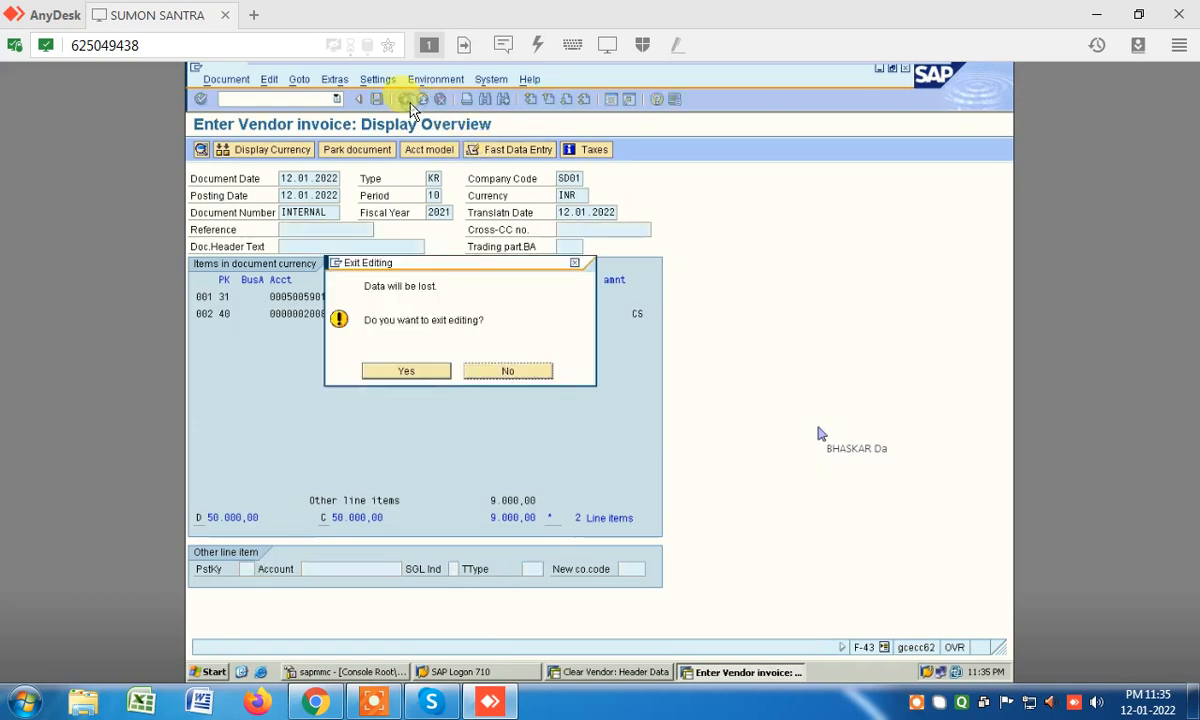
pyautogui.click(422, 374)
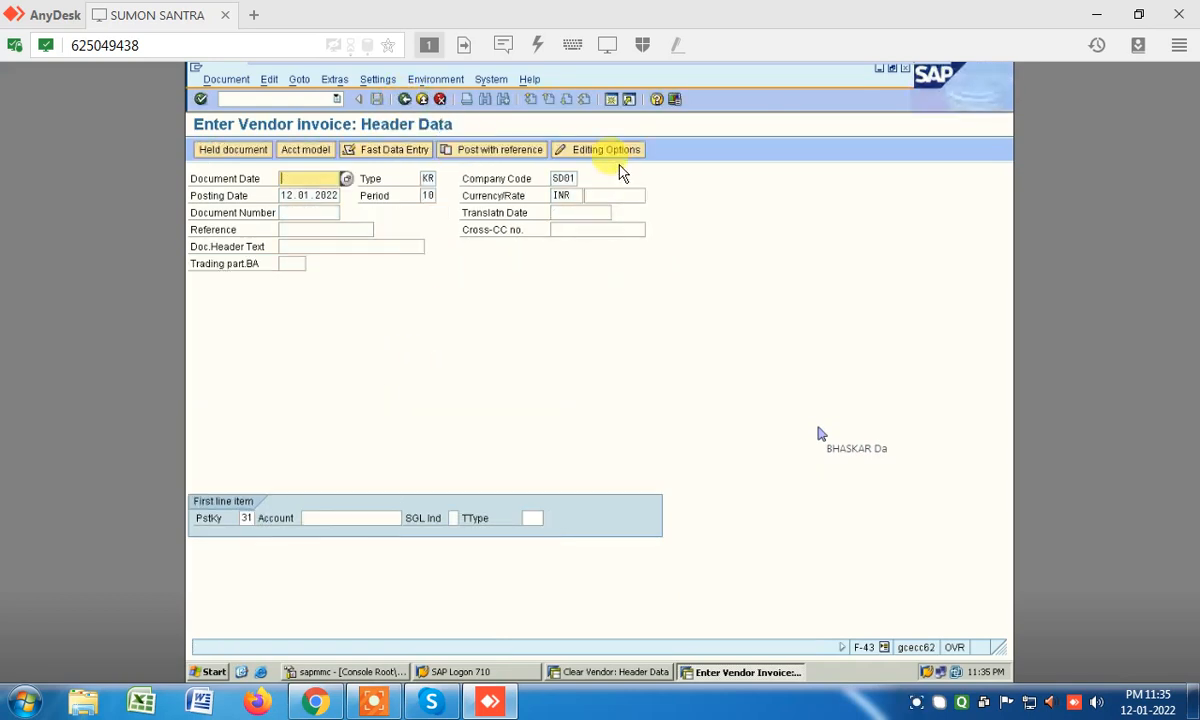
pyautogui.click(620, 160)
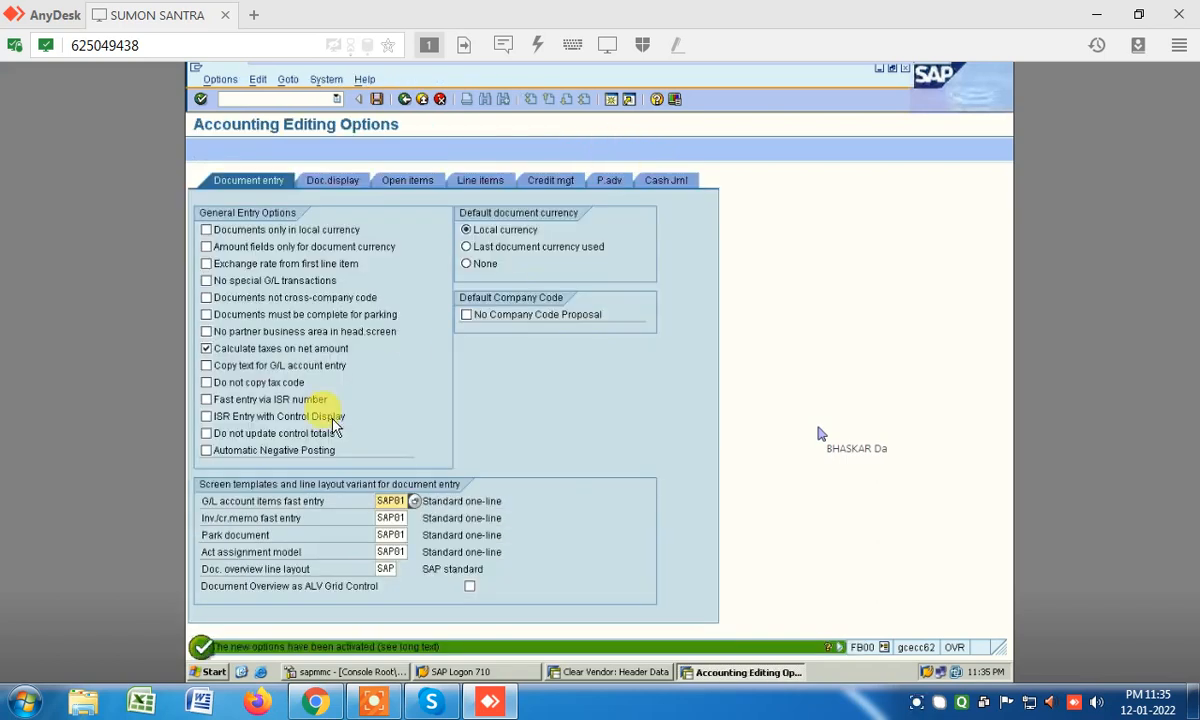
pyautogui.click(207, 349)
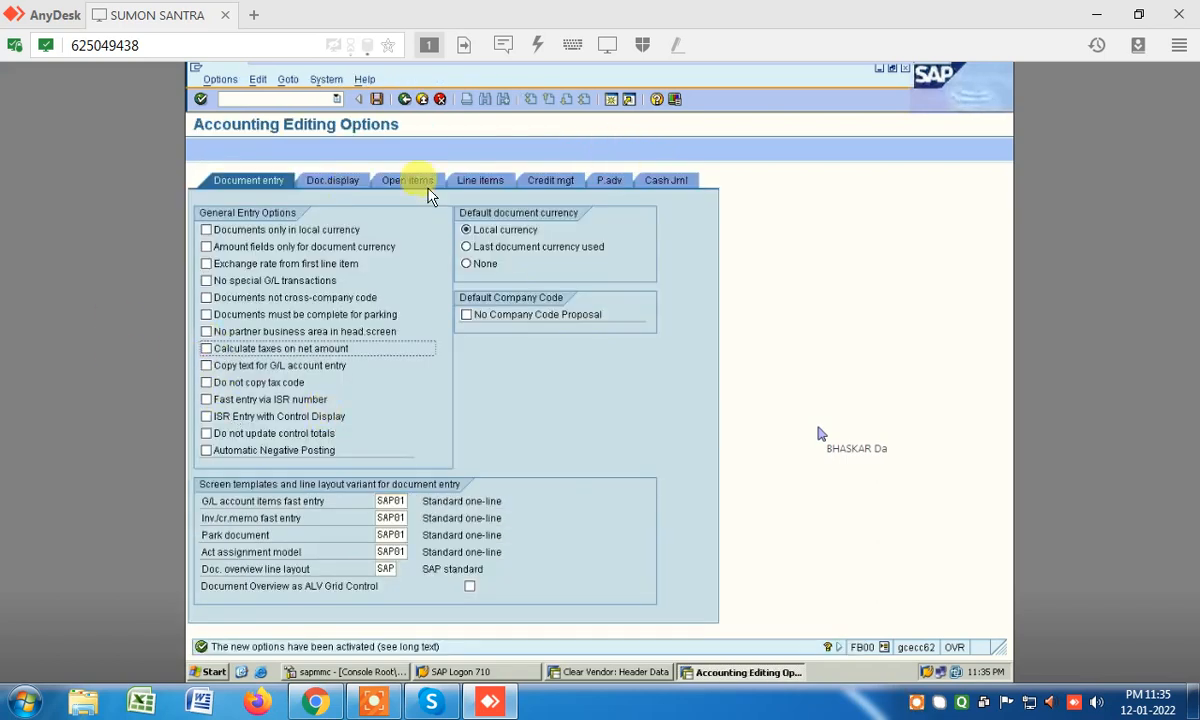
pyautogui.click(406, 99)
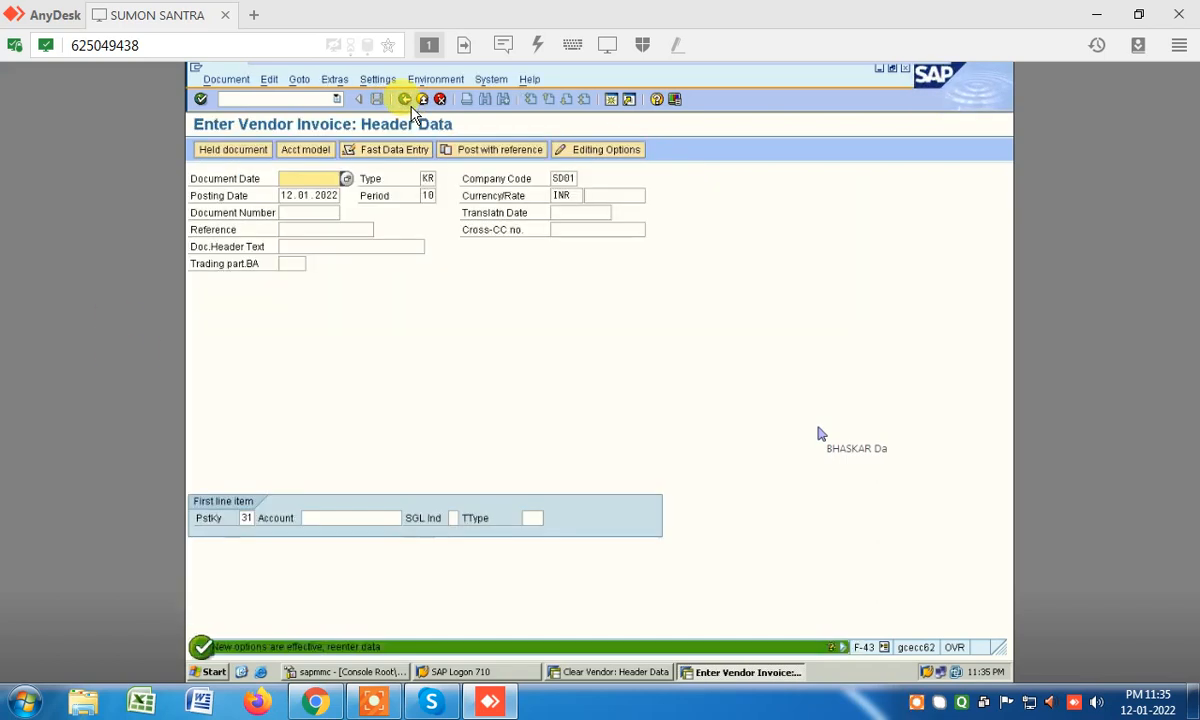
# - Set the new invoice's document date to 12.01.2022 and choose vendor SK TRADERS for the first line item
pyautogui.click(346, 179)
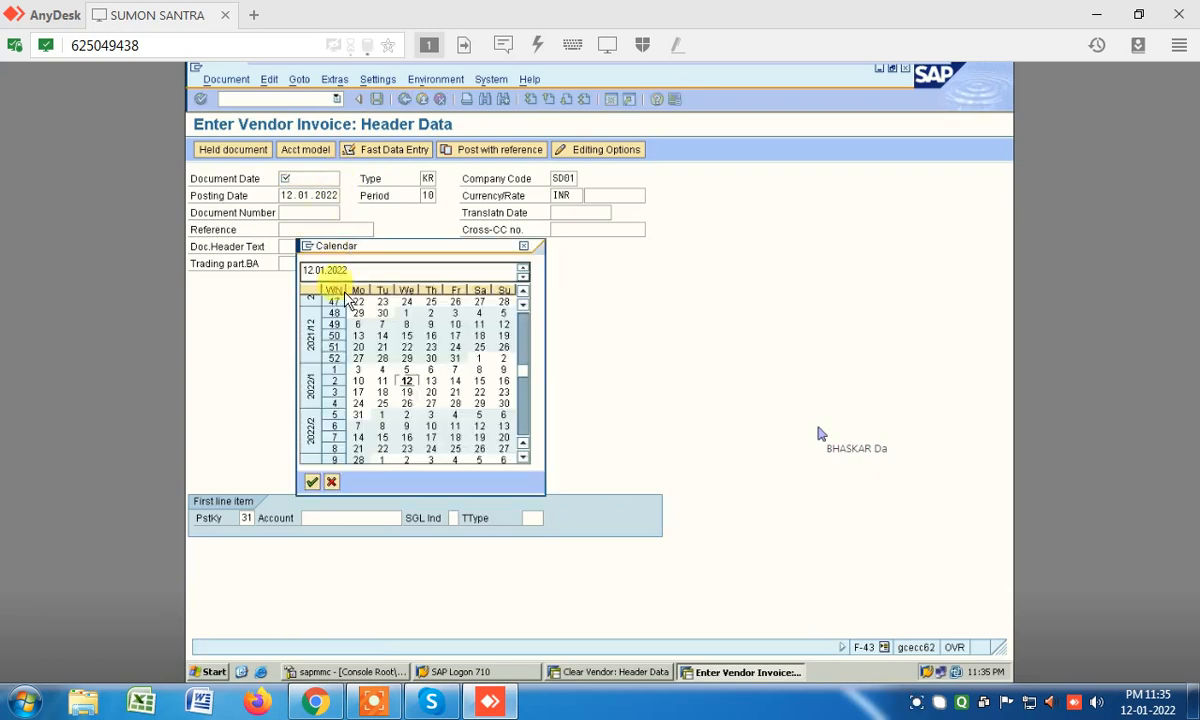
pyautogui.doubleClick(403, 389)
pyautogui.click(343, 518)
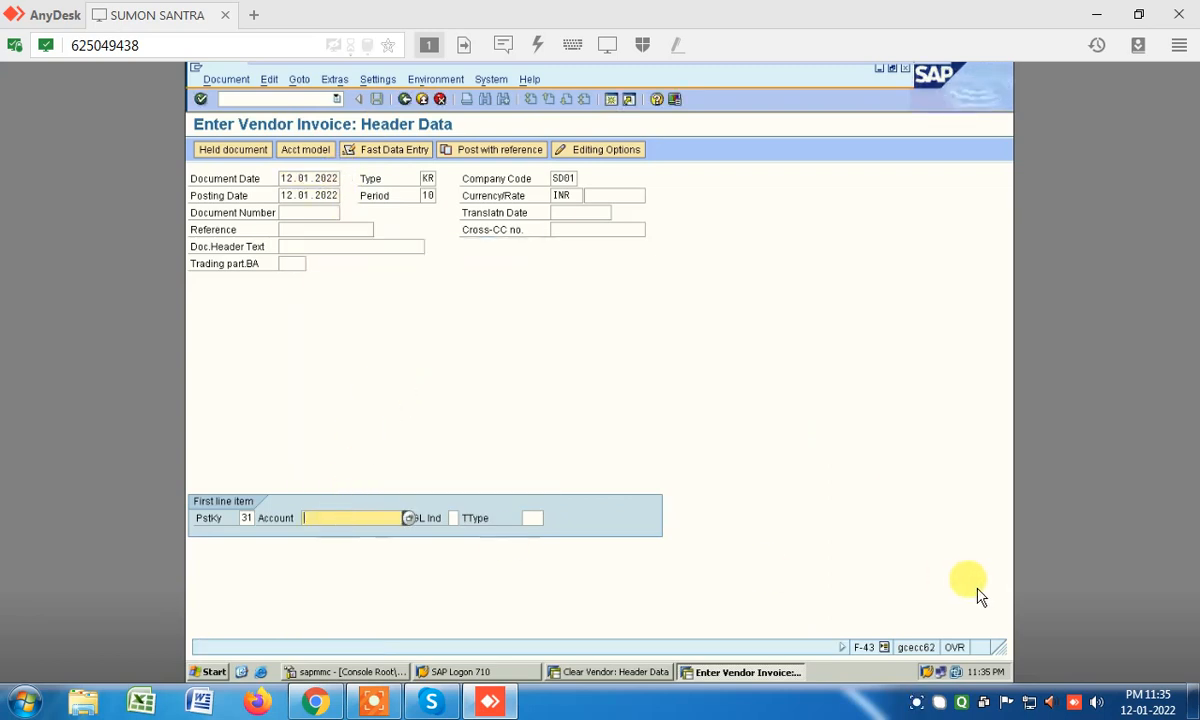
pyautogui.click(409, 517)
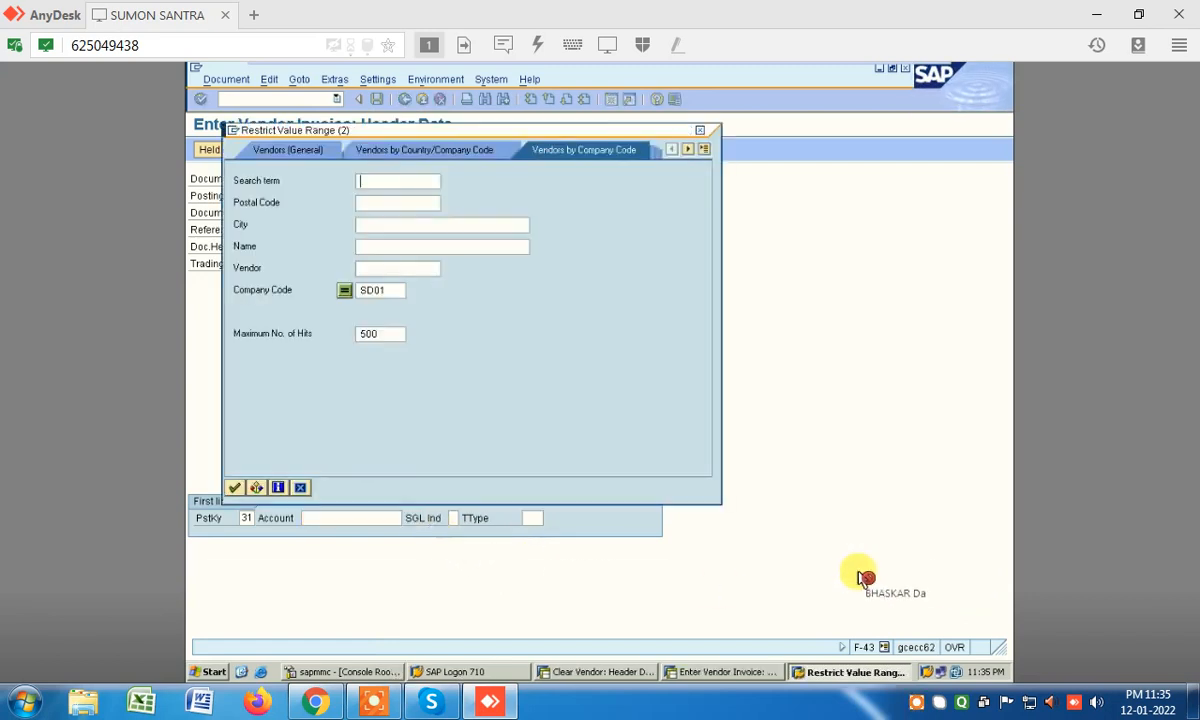
pyautogui.press('Return')
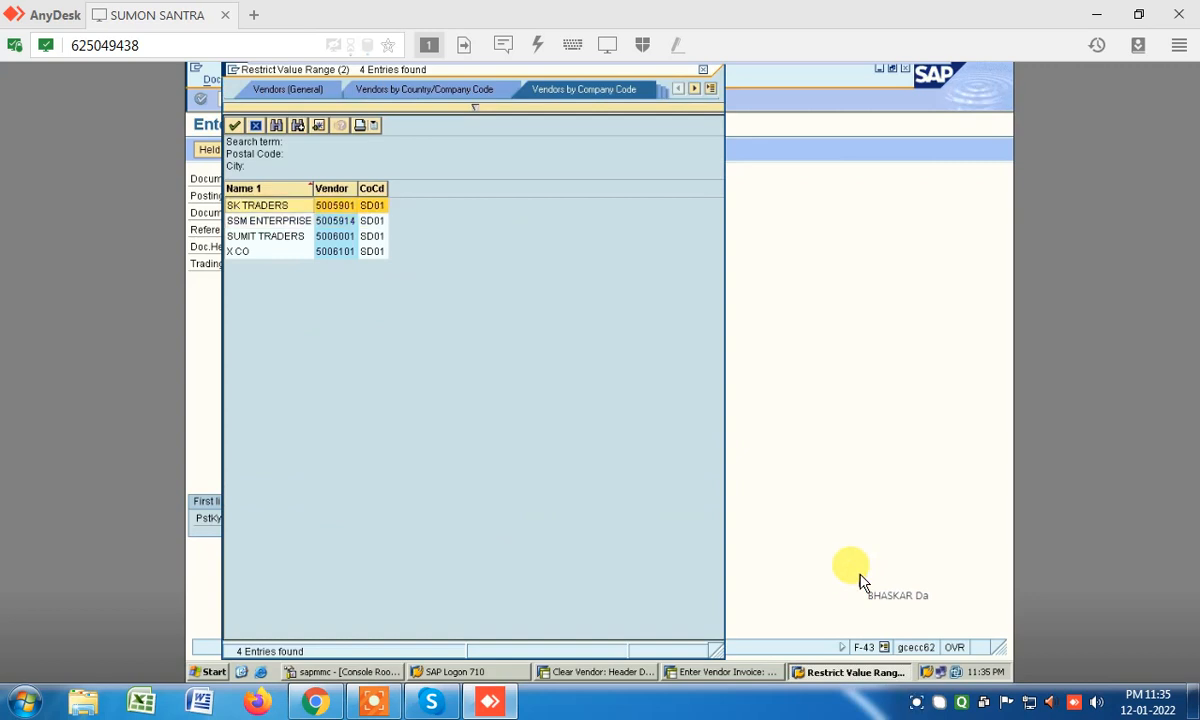
pyautogui.press('Return')
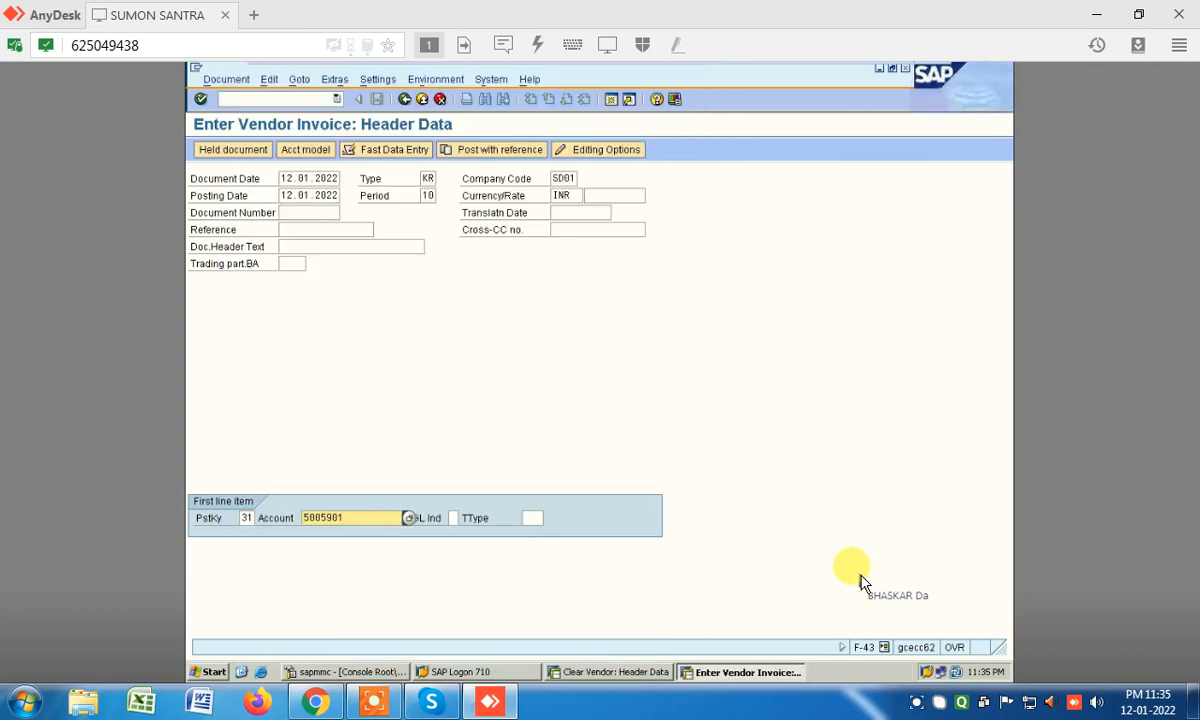
# - Enter 50000 INR as the SK TRADERS item's amount and 40 as the next posting key
pyautogui.press('Return')
pyautogui.write('50000')
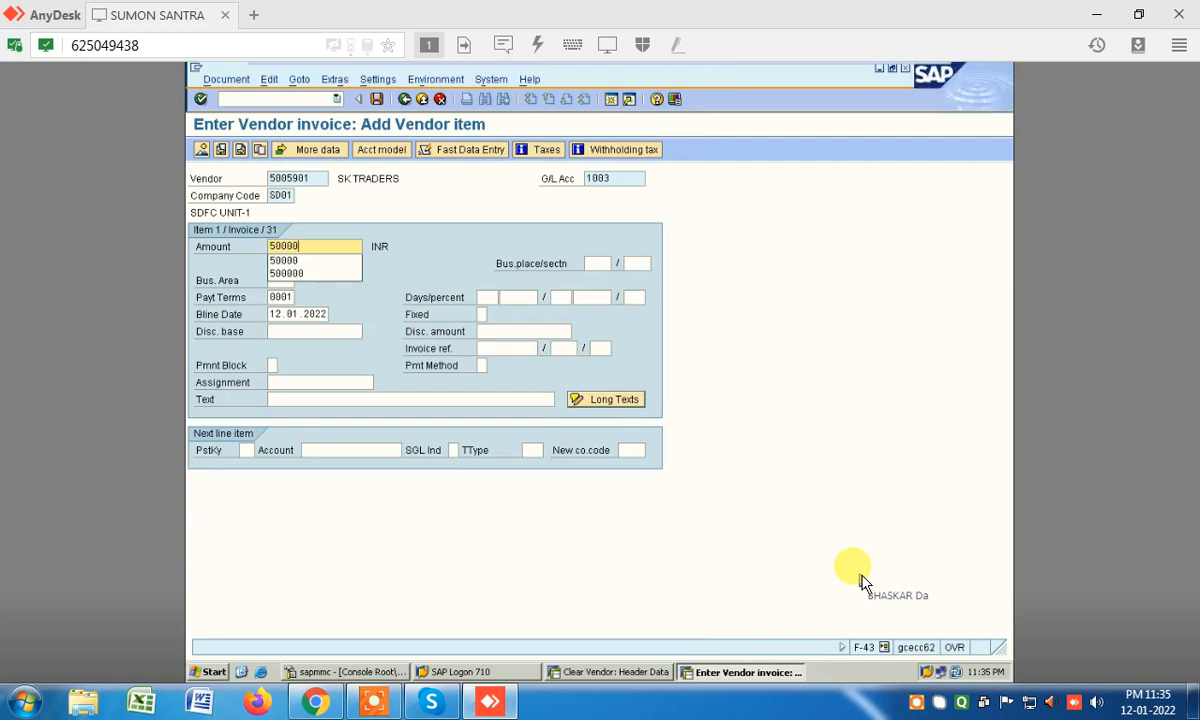
pyautogui.press('Tab')
pyautogui.click(866, 582)
pyautogui.click(250, 450)
pyautogui.write('40')
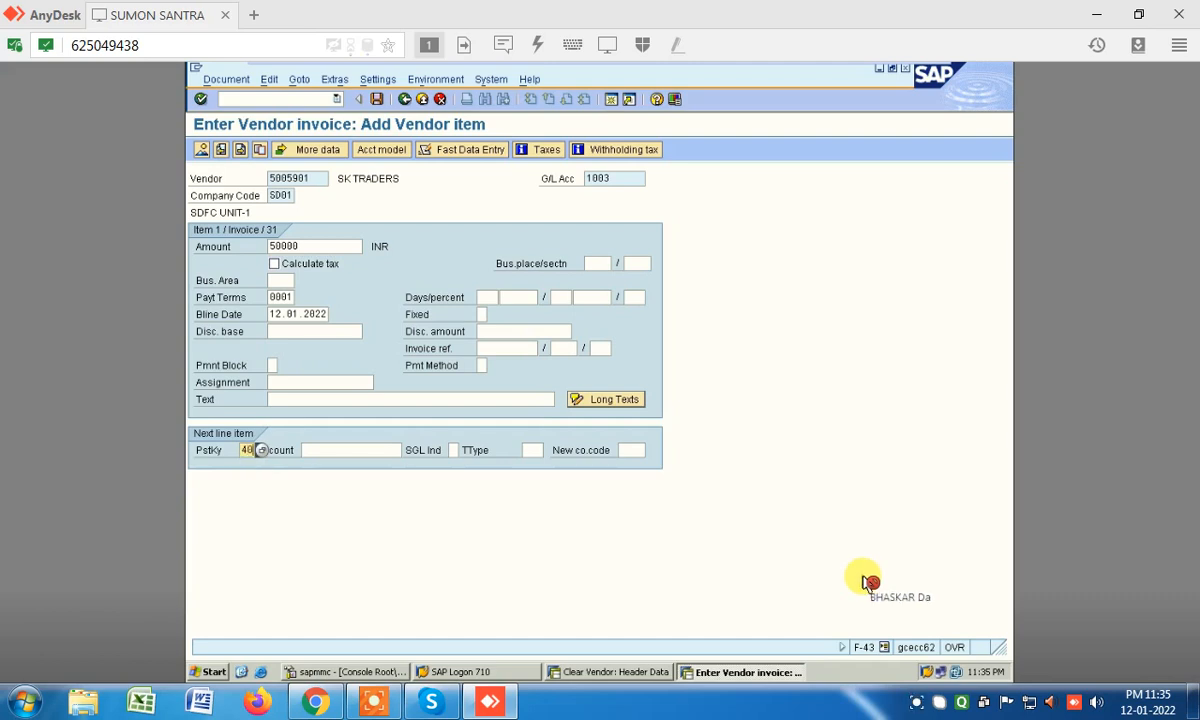
# - Choose G/L account 2008 (PURCHASE) for the posting key 40 line item and proceed to its debit entry
pyautogui.press('Tab')
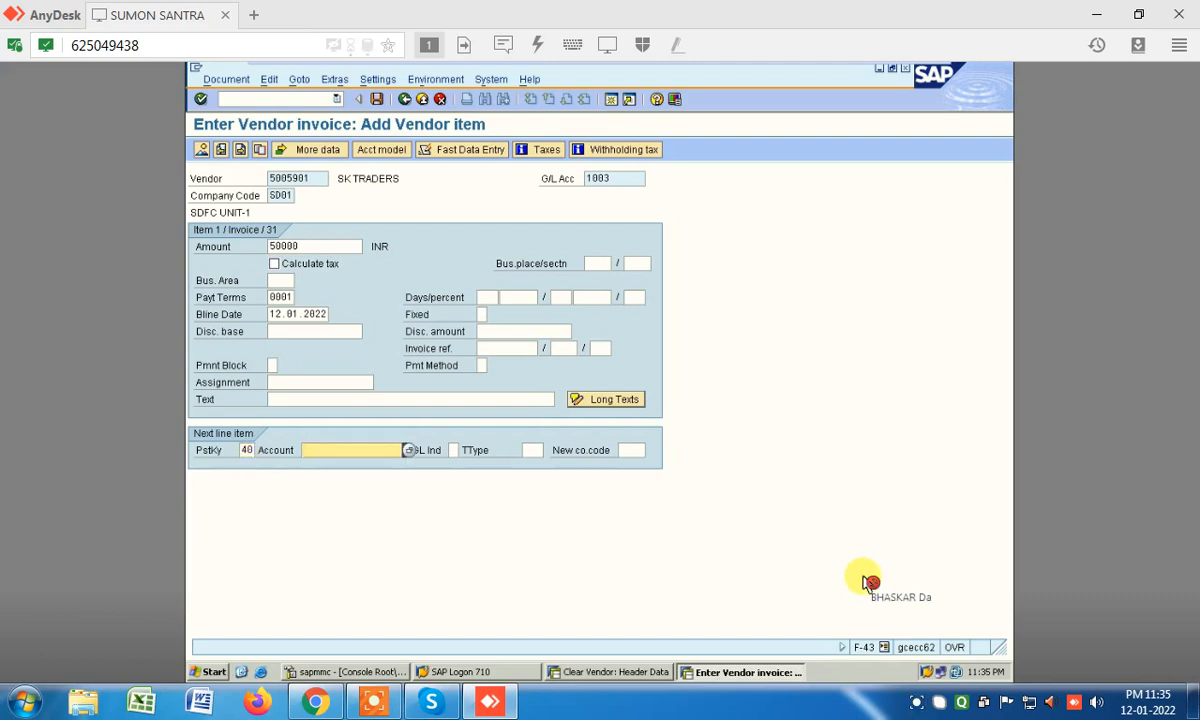
pyautogui.click(408, 450)
pyautogui.press('Return')
pyautogui.press('Down')
pyautogui.press('Down')
pyautogui.press('Down')
pyautogui.press('Down')
pyautogui.press('Down')
pyautogui.press('Down')
pyautogui.press('Down')
pyautogui.press('Down')
pyautogui.press('Down')
pyautogui.press('Down')
pyautogui.press('Down')
pyautogui.press('Down')
pyautogui.press('Down')
pyautogui.press('Down')
pyautogui.press('Down')
pyautogui.press('Down')
pyautogui.press('Down')
pyautogui.press('Down')
pyautogui.press('Down')
pyautogui.press('Down')
pyautogui.press('Down')
pyautogui.press('Down')
pyautogui.press('Down')
pyautogui.press('Down')
pyautogui.press('Down')
pyautogui.press('Down')
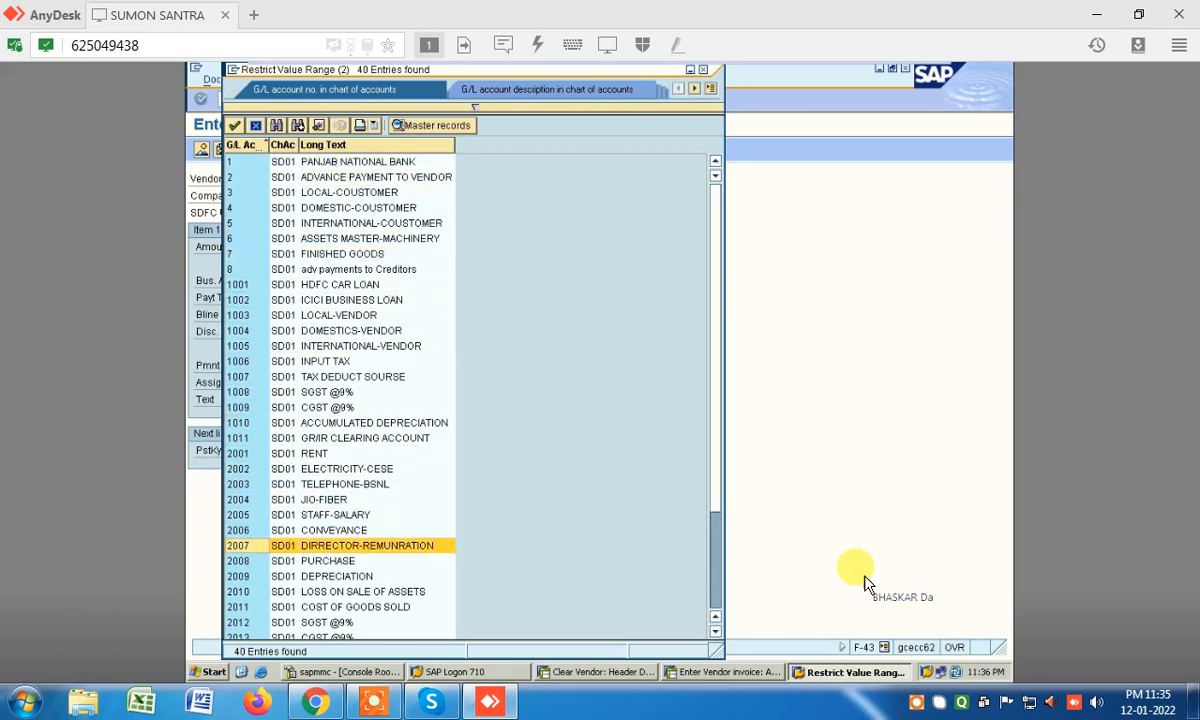
pyautogui.press('Return')
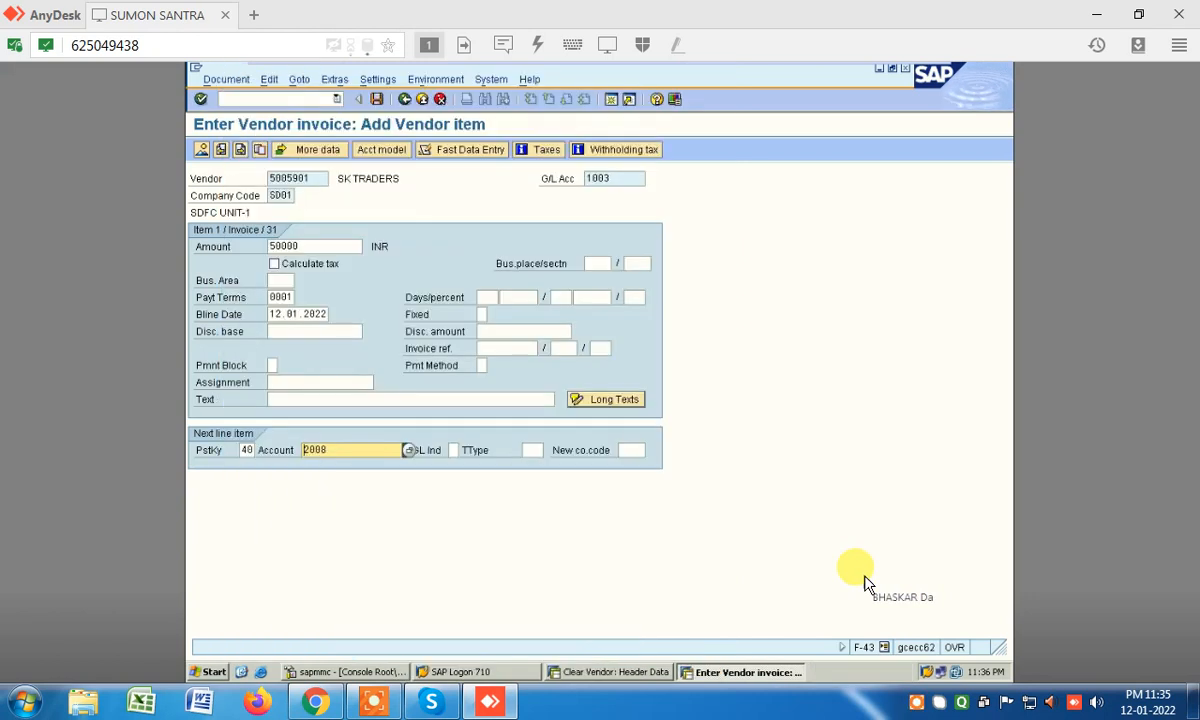
pyautogui.press('Return')
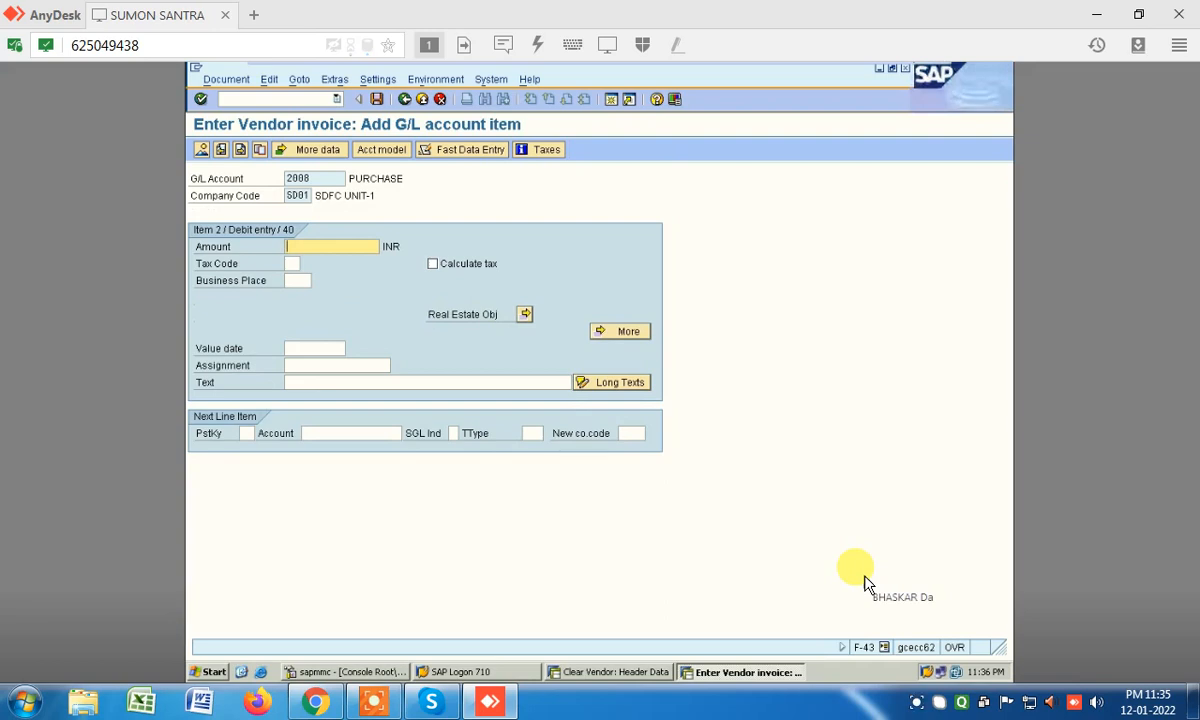
# - Enter * as the debit item's amount, assign tax code CS (CGST & SGST @ 18%), and turn on tax calculation
pyautogui.press('Tab')
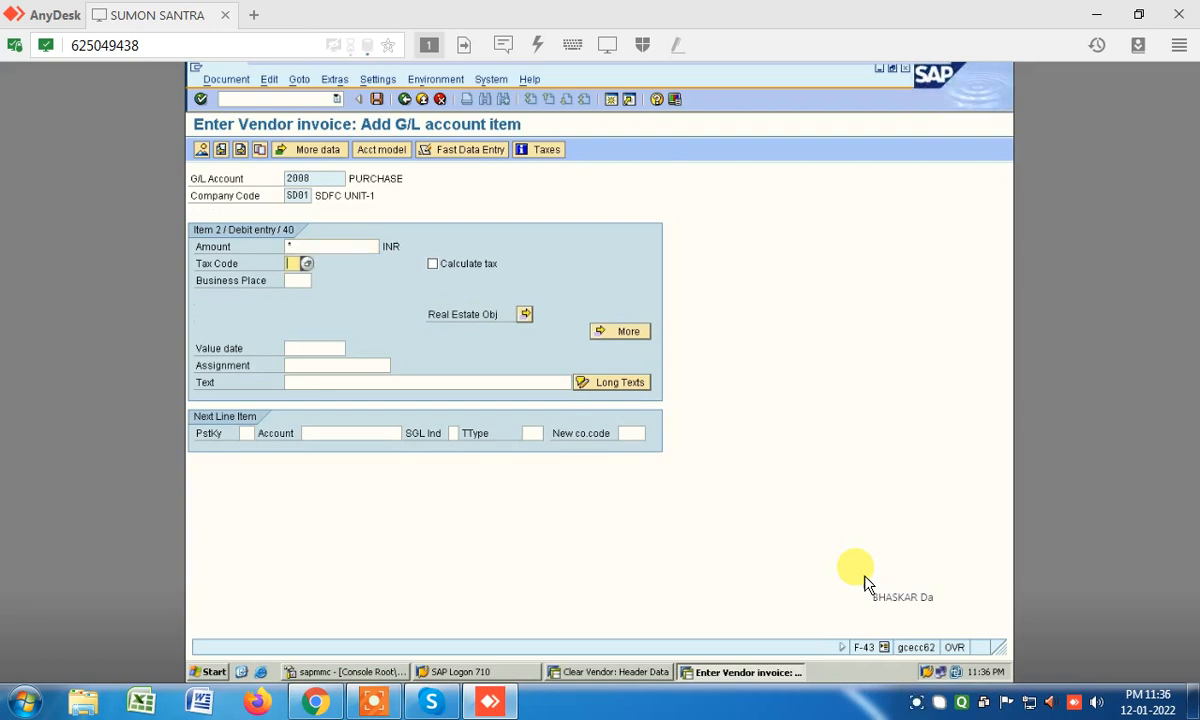
pyautogui.press('F4')
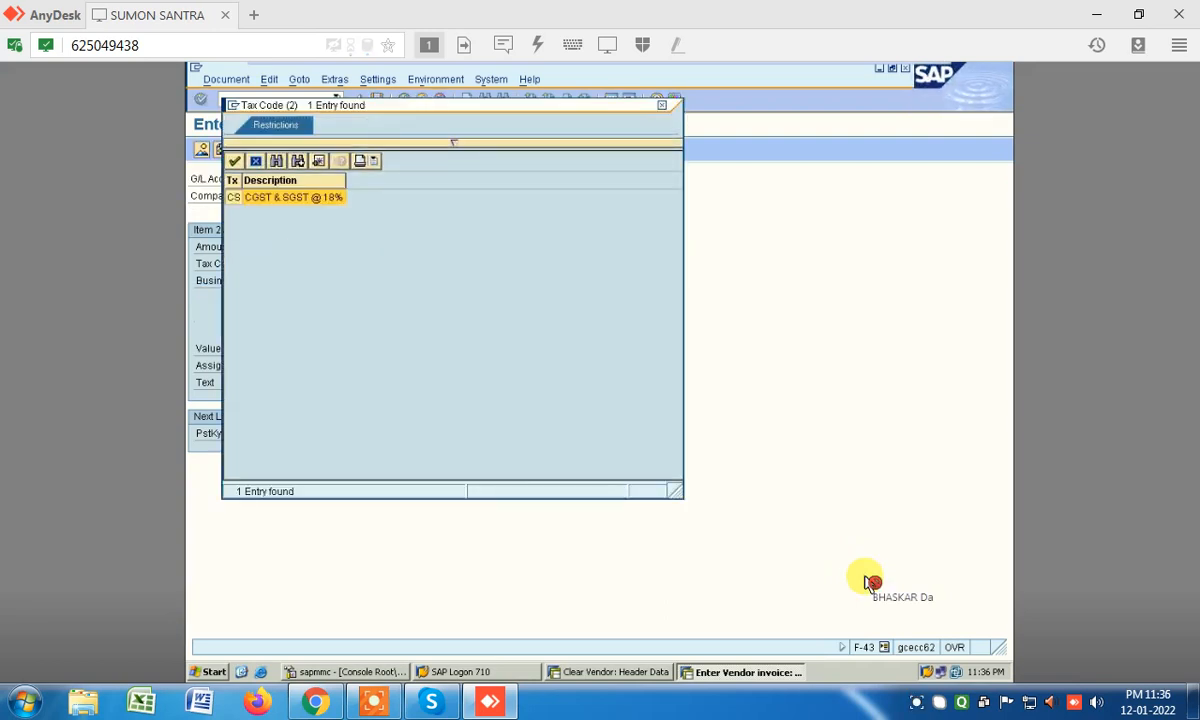
pyautogui.press('Return')
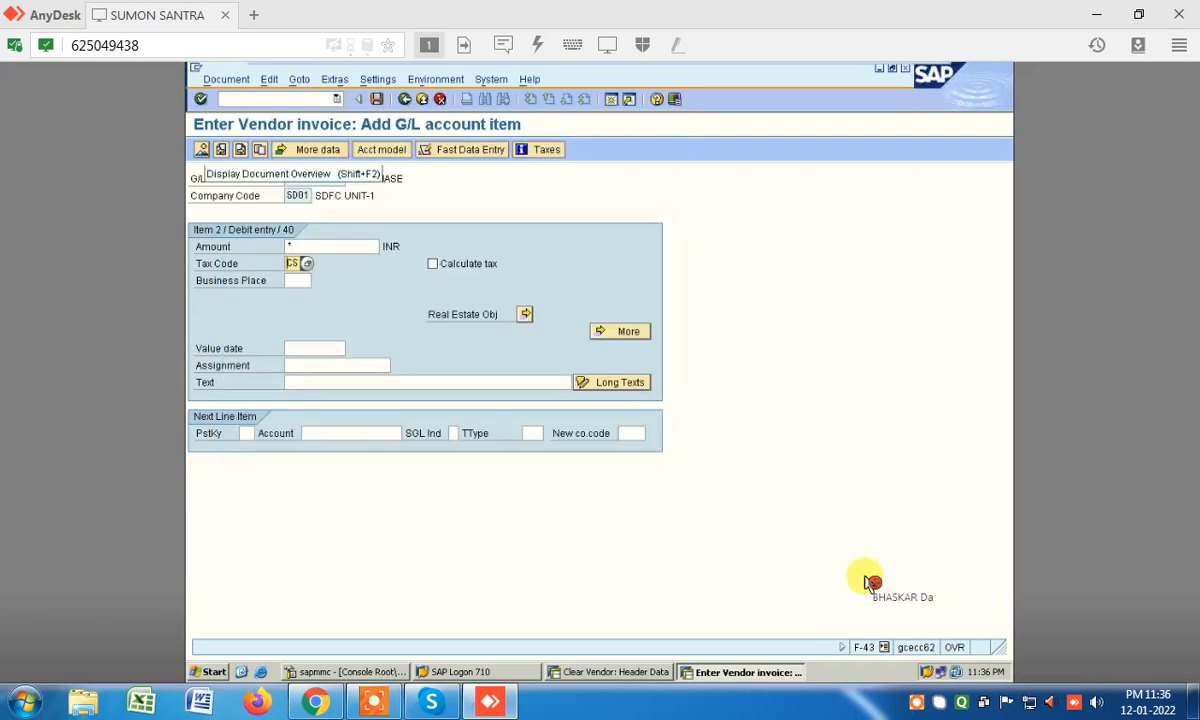
pyautogui.press('Tab')
# - Simulate the vendor invoice from its document overview and post it
pyautogui.hotkey('shift', 'F2')
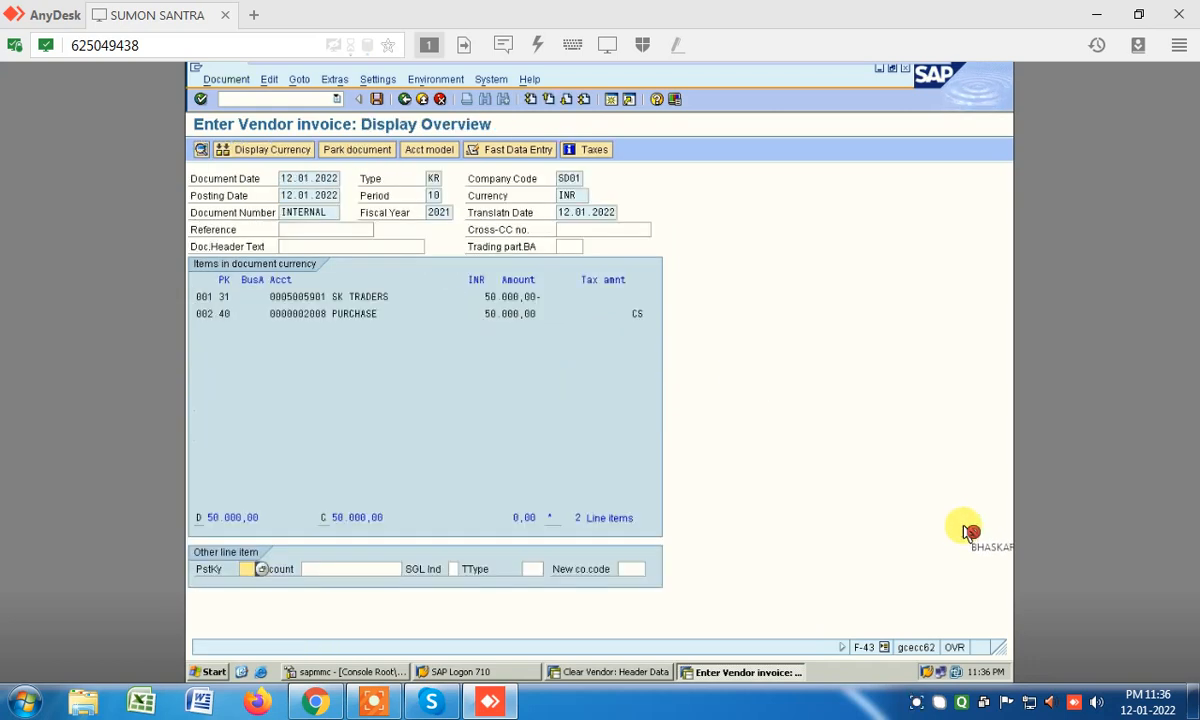
pyautogui.hotkey('alt', 'd')
pyautogui.press('s')
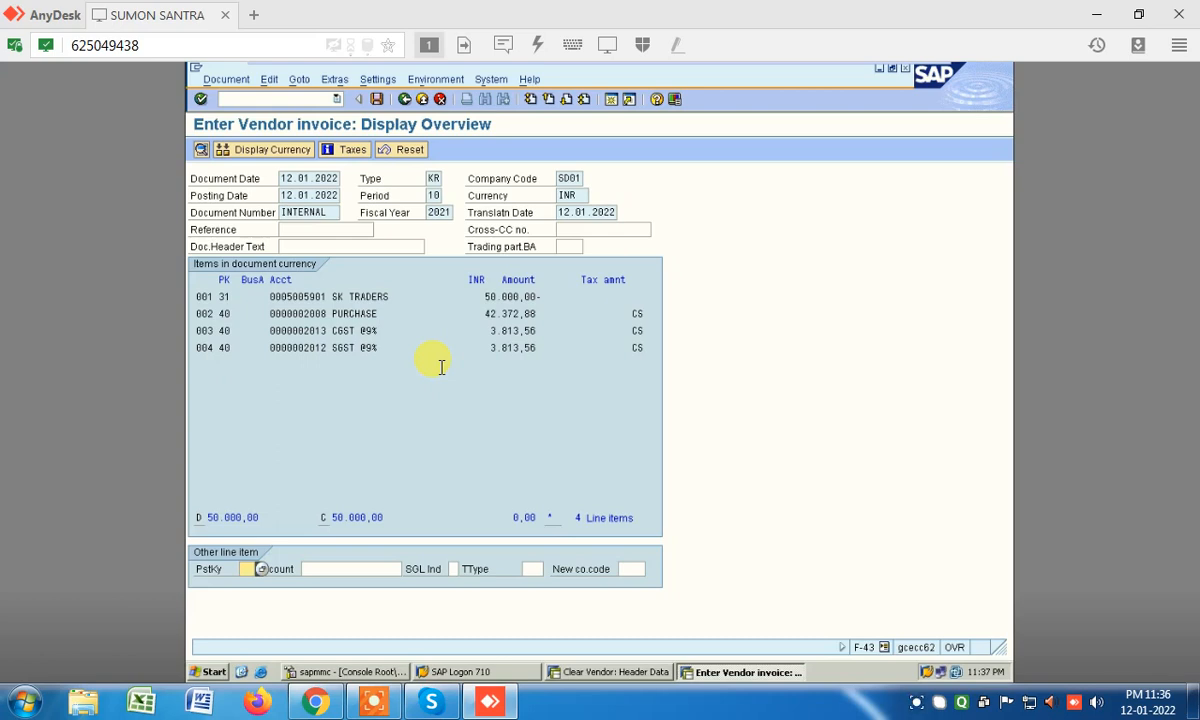
pyautogui.click(376, 99)
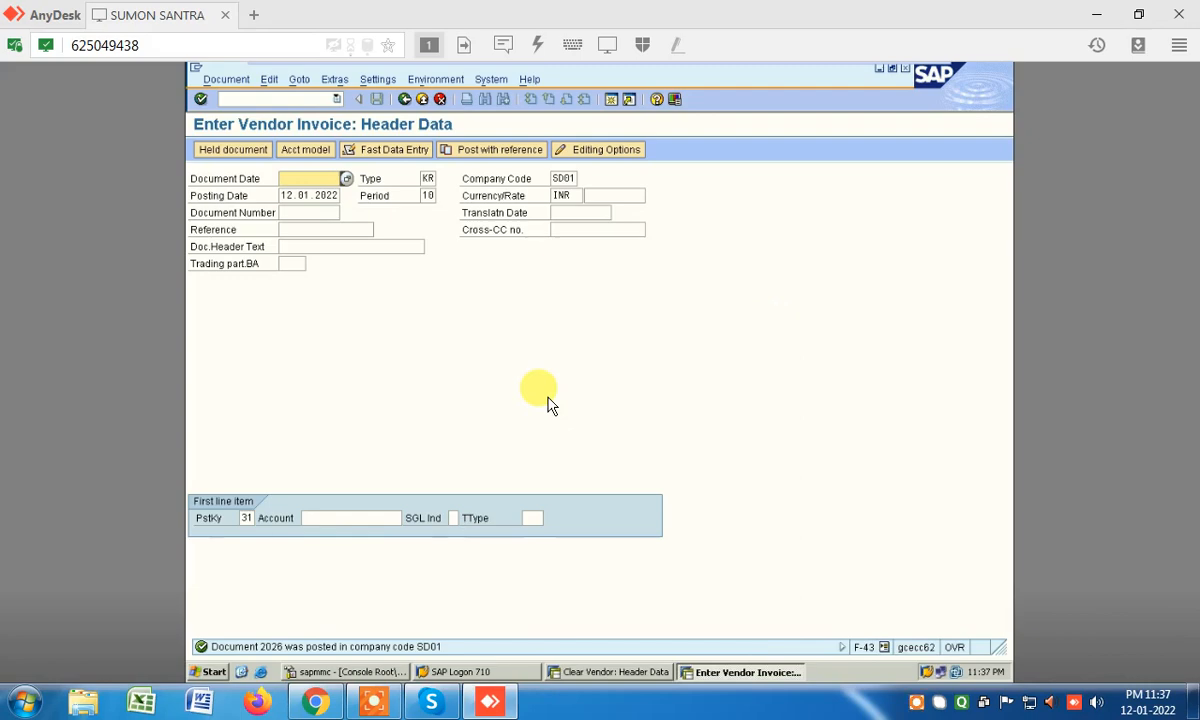
# - Switch to Skype to end the group call, and close the Skype and AnyDesk windows
pyautogui.click(430, 701)
pyautogui.click(680, 651)
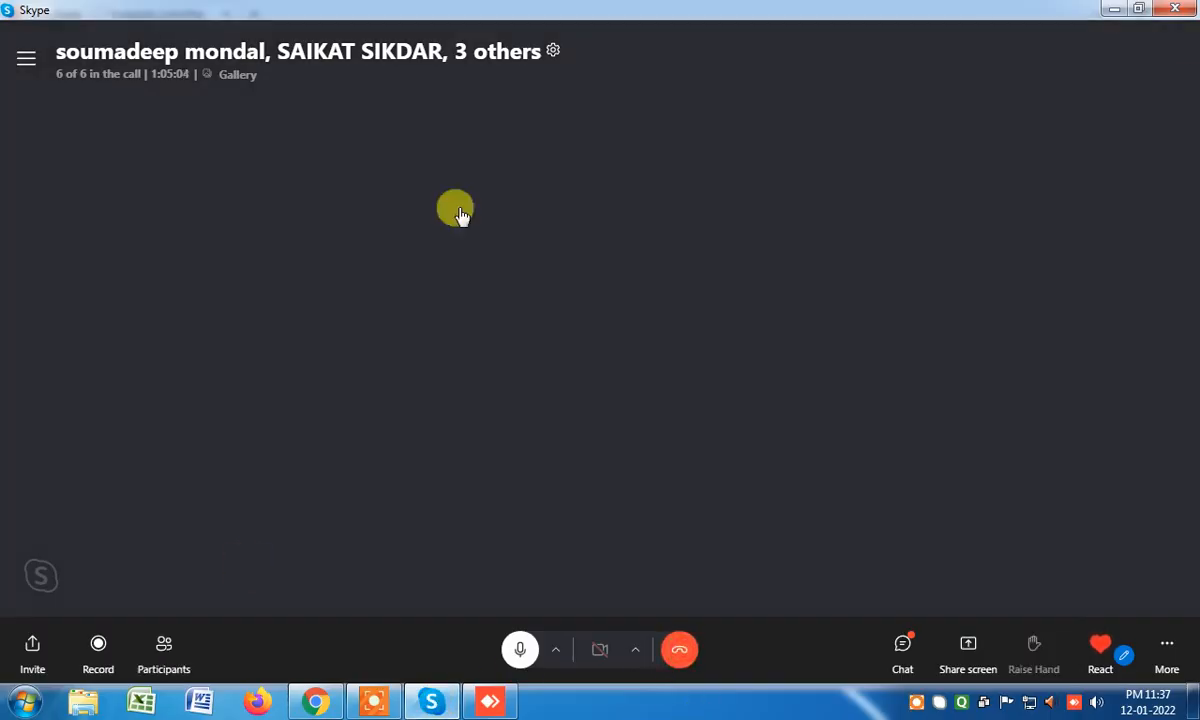
pyautogui.click(1174, 10)
pyautogui.click(1178, 14)
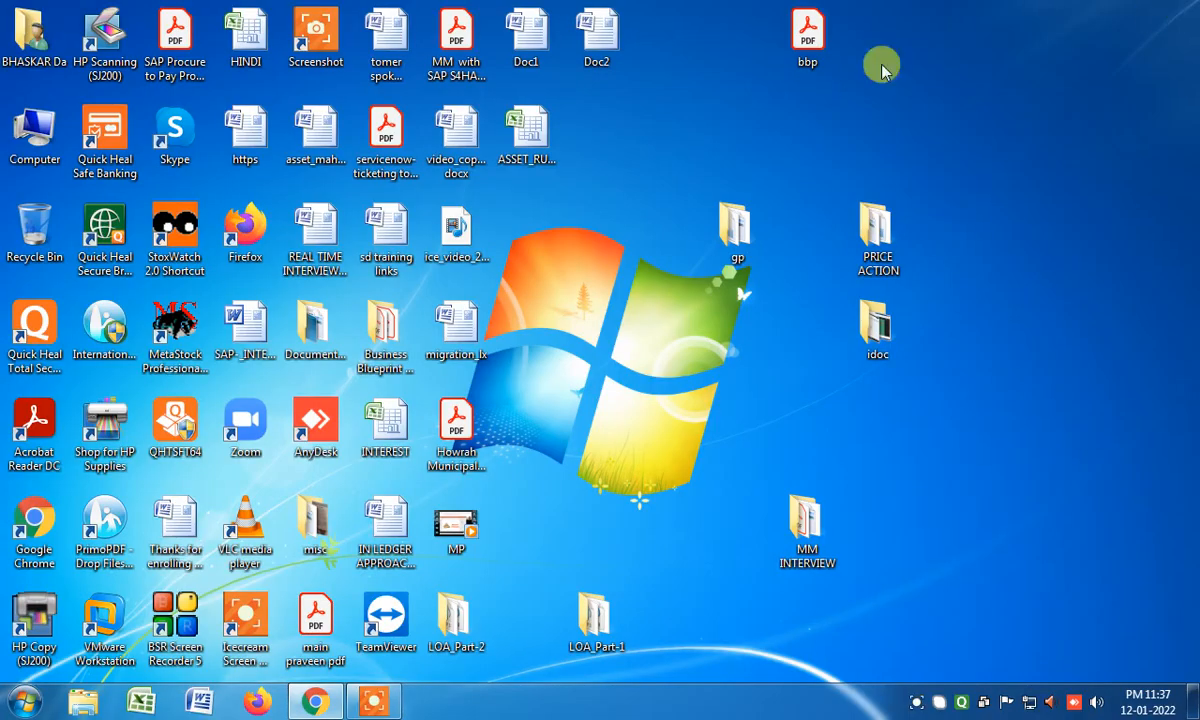